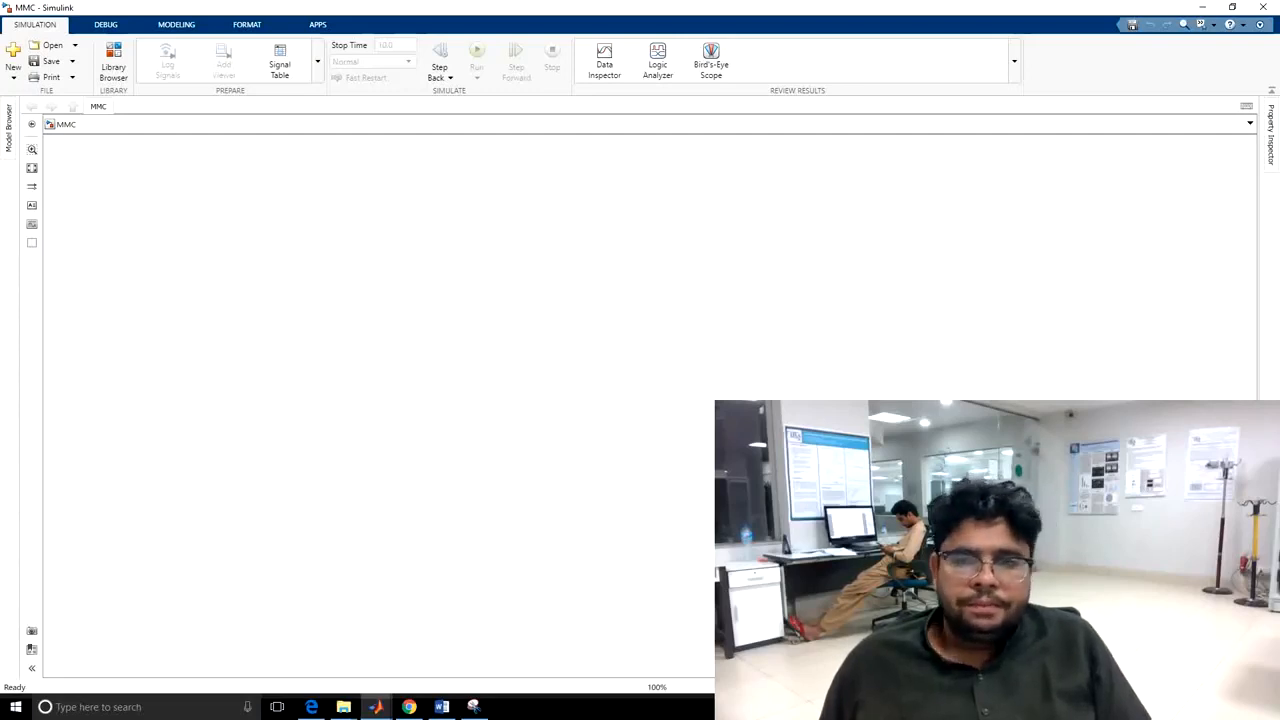
Search the block library for power electronics and place a Half-Bridge MMC block in the upper area of the MMC model
{"action": "left_click", "coordinate": [113, 65]}
{"action": "left_click", "coordinate": [88, 26]}
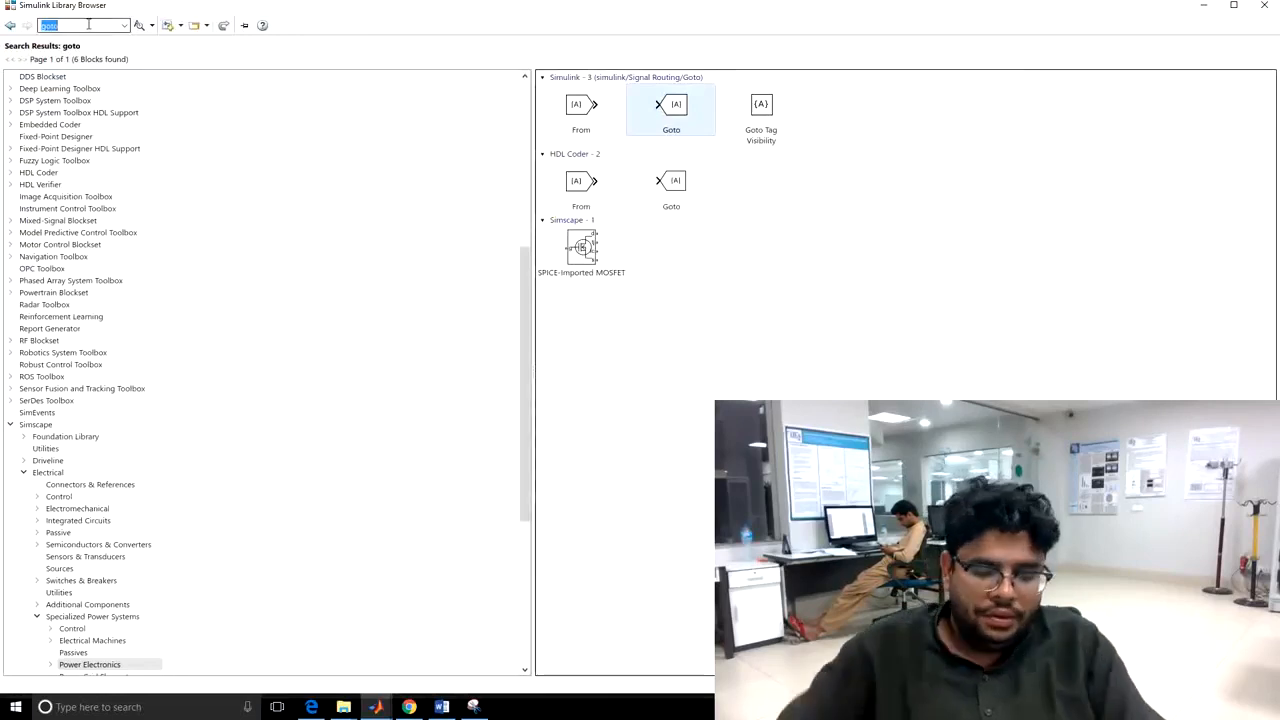
{"action": "type", "text": "power electronics"}
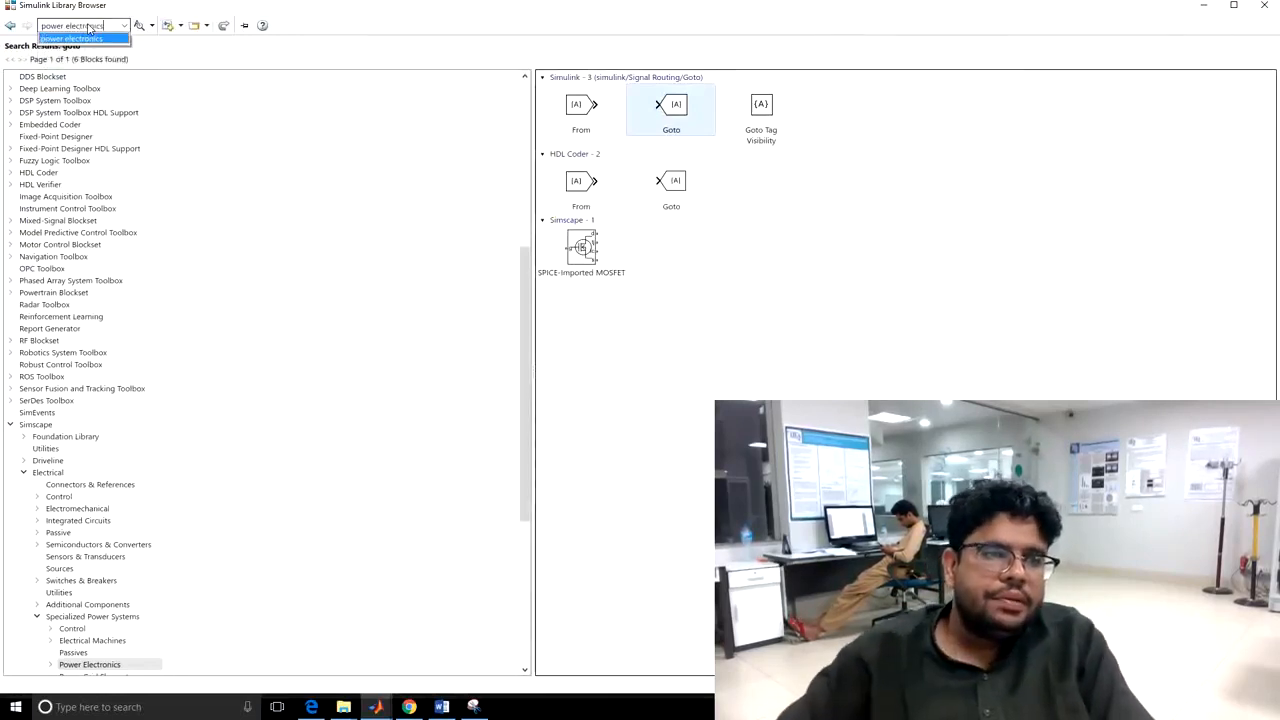
{"action": "key", "text": "Return"}
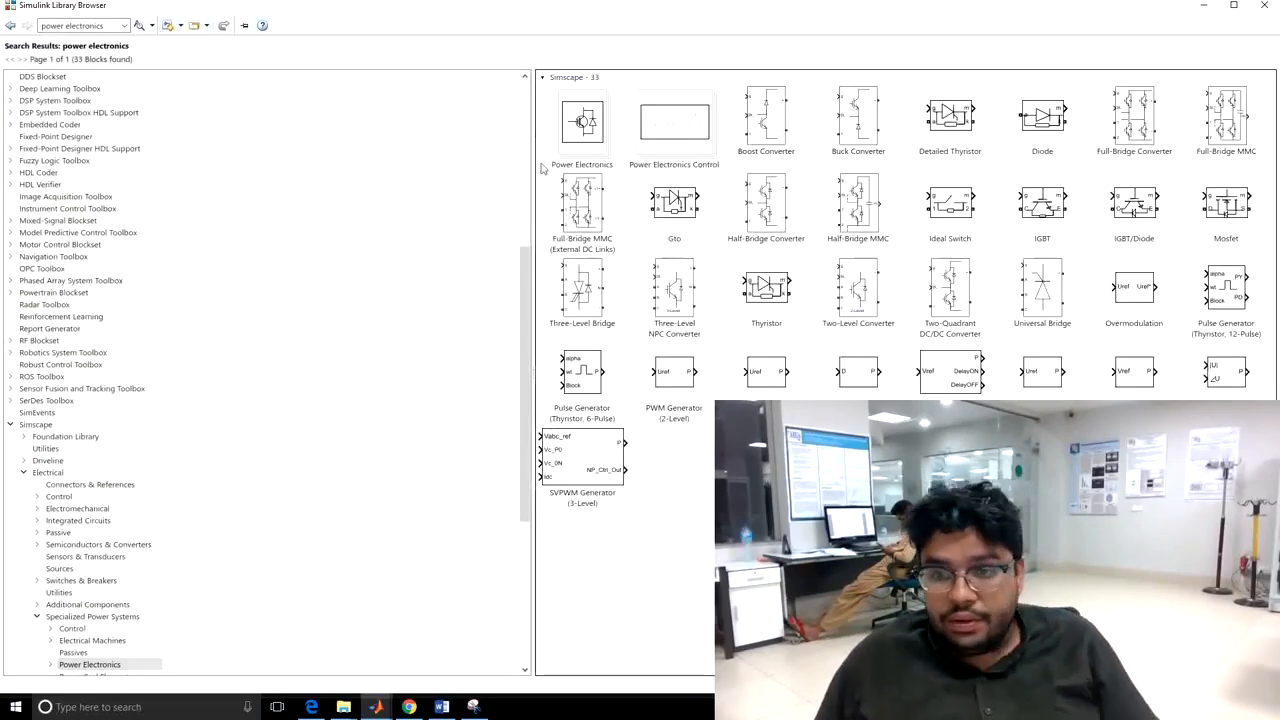
{"action": "left_click", "coordinate": [866, 214]}
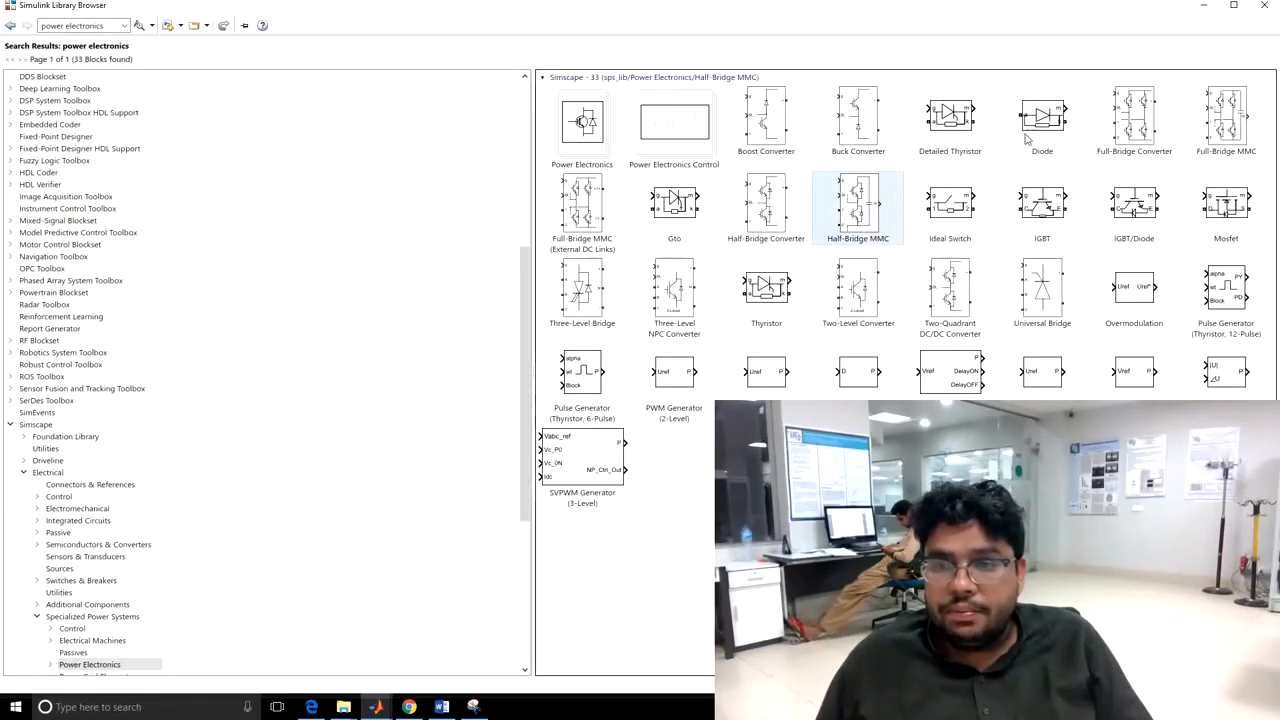
{"action": "left_click", "coordinate": [1202, 7]}
{"action": "left_click_drag", "start_coordinate": [664, 393], "coordinate": [448, 220]}
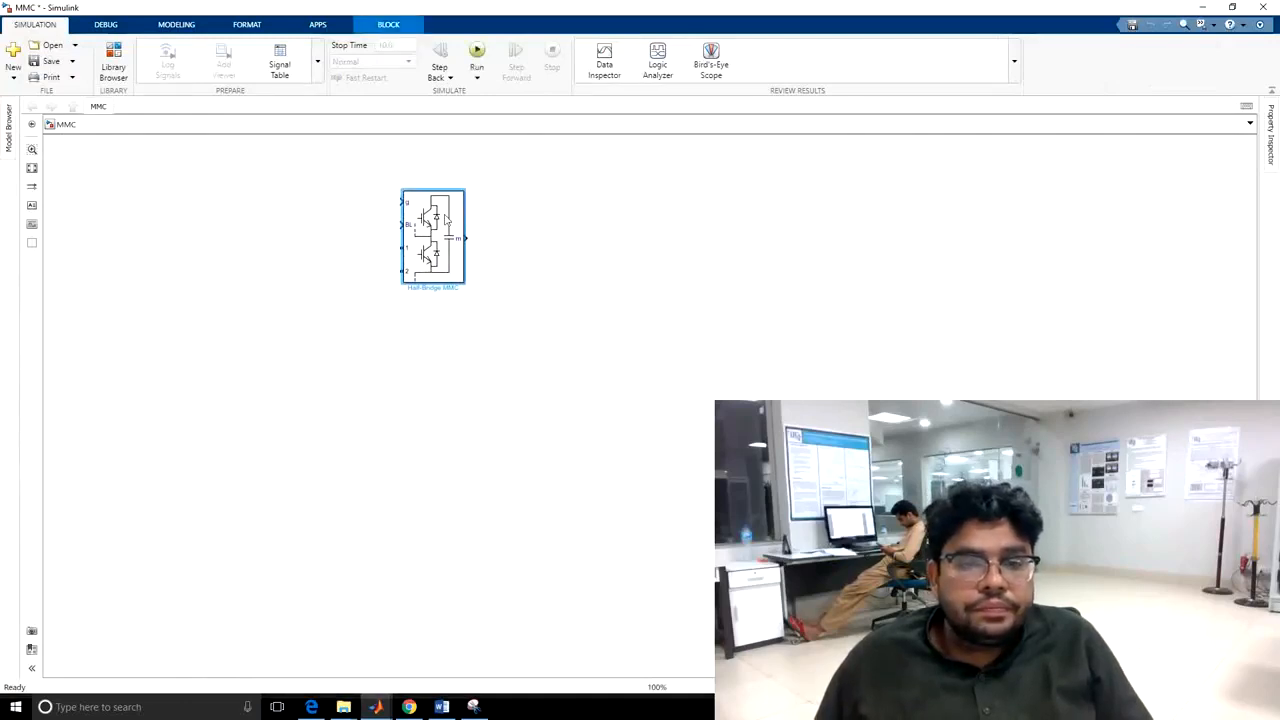
{"action": "left_click", "coordinate": [532, 271]}
{"action": "mouse_move", "coordinate": [448, 255]}
{"action": "left_mouse_down"}
{"action": "mouse_move", "coordinate": [466, 249]}
{"action": "mouse_move", "coordinate": [469, 261]}
{"action": "left_mouse_up"}
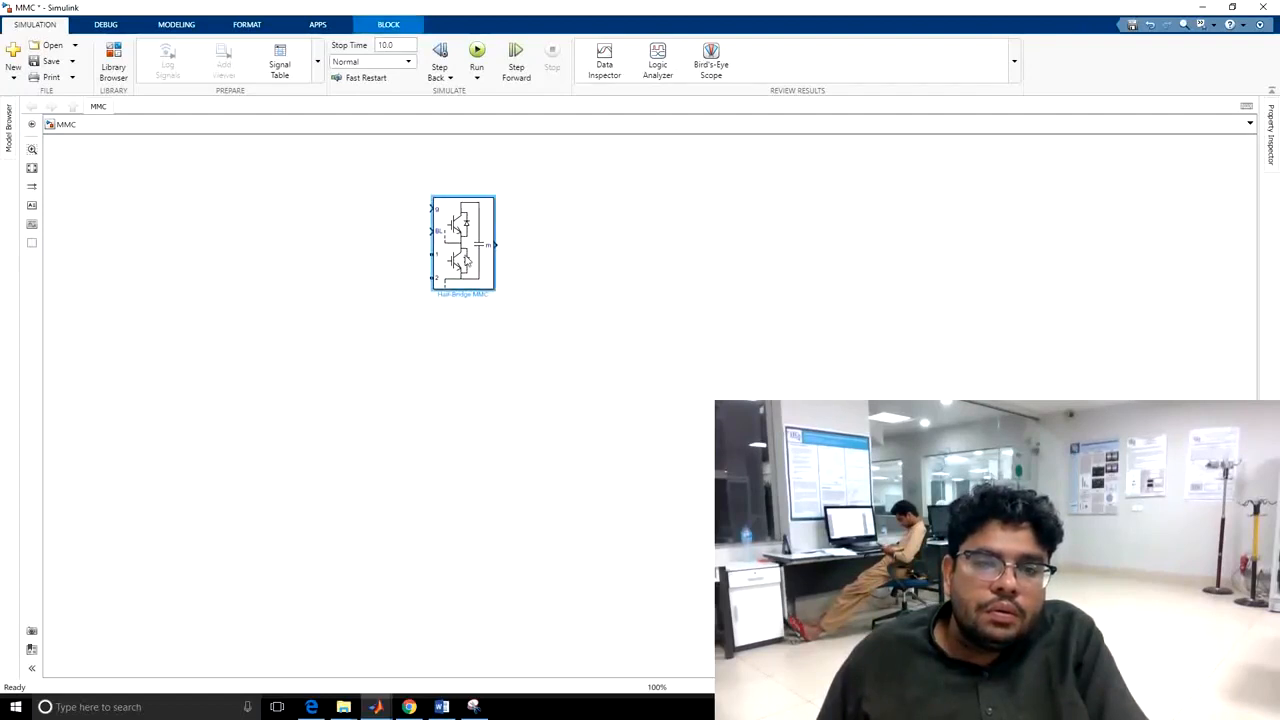
Set the Half-Bridge MMC block's capacitor value to 1e9 F and shift the block slightly on the canvas
{"action": "double_click", "coordinate": [469, 261]}
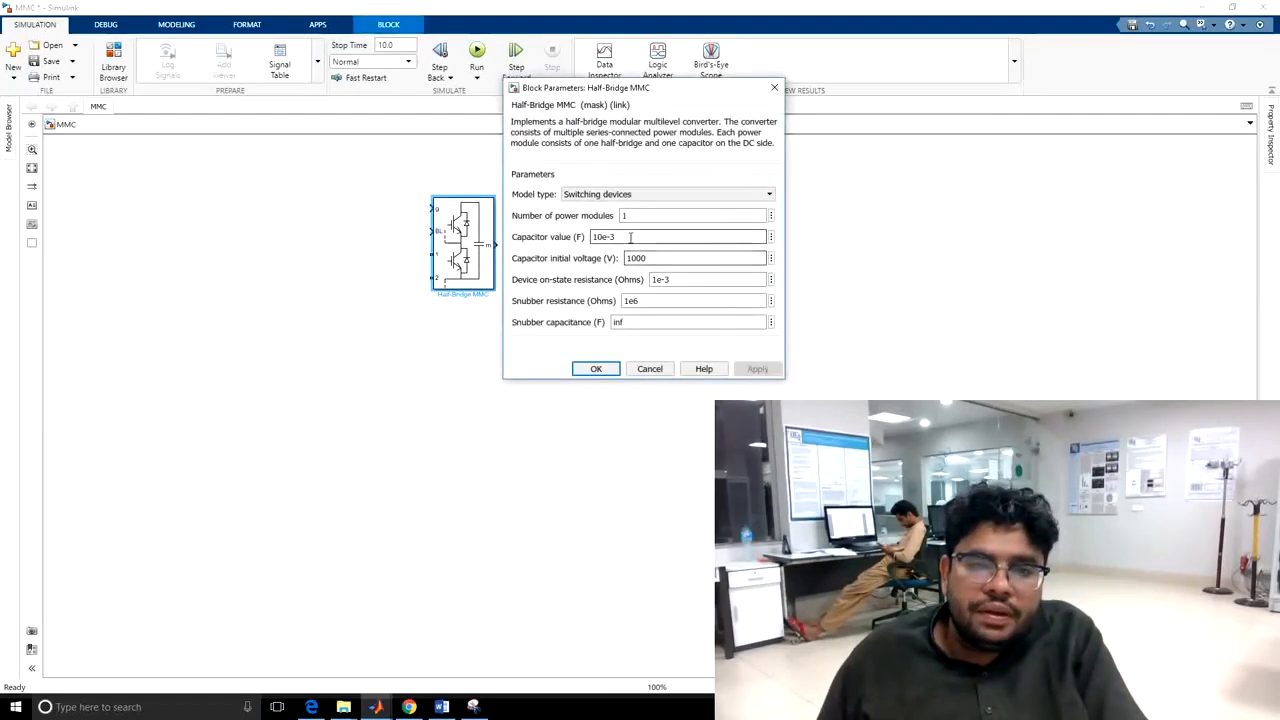
{"action": "double_click", "coordinate": [636, 236]}
{"action": "left_click", "coordinate": [638, 236]}
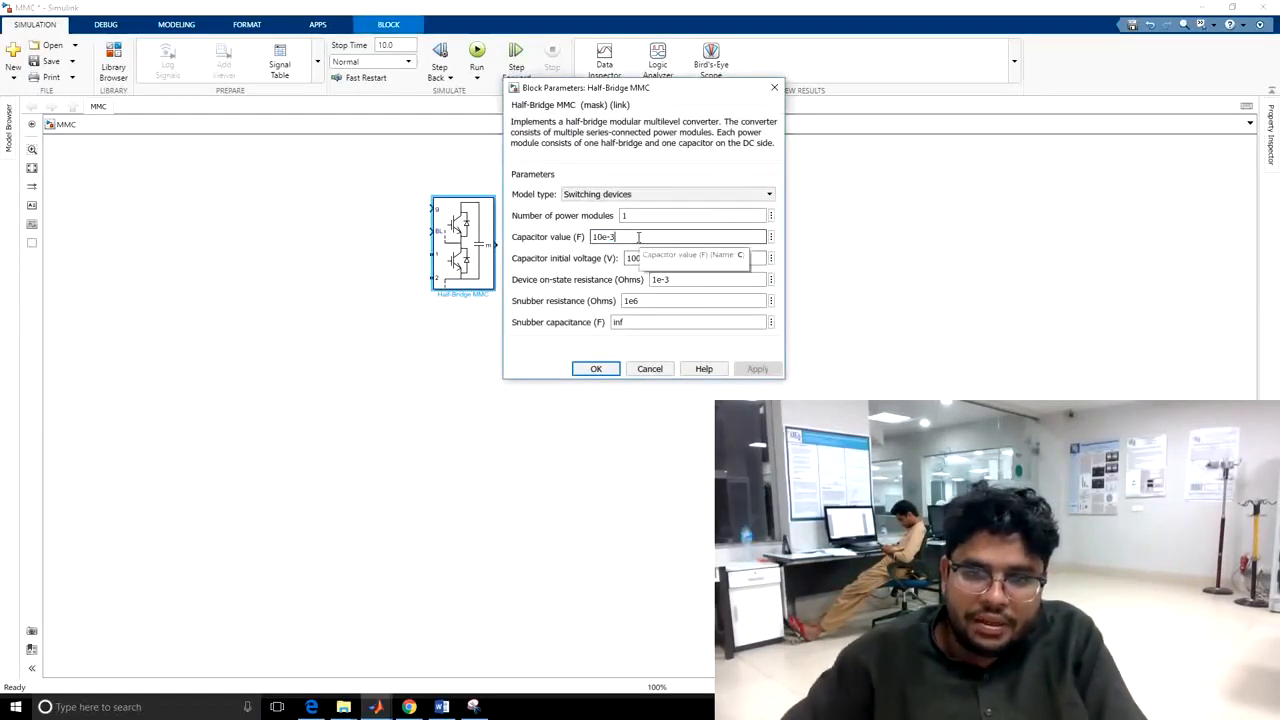
{"action": "key", "text": "BackSpace"}
{"action": "key", "text": "BackSpace"}
{"action": "key", "text": "BackSpace"}
{"action": "type", "text": "e9"}
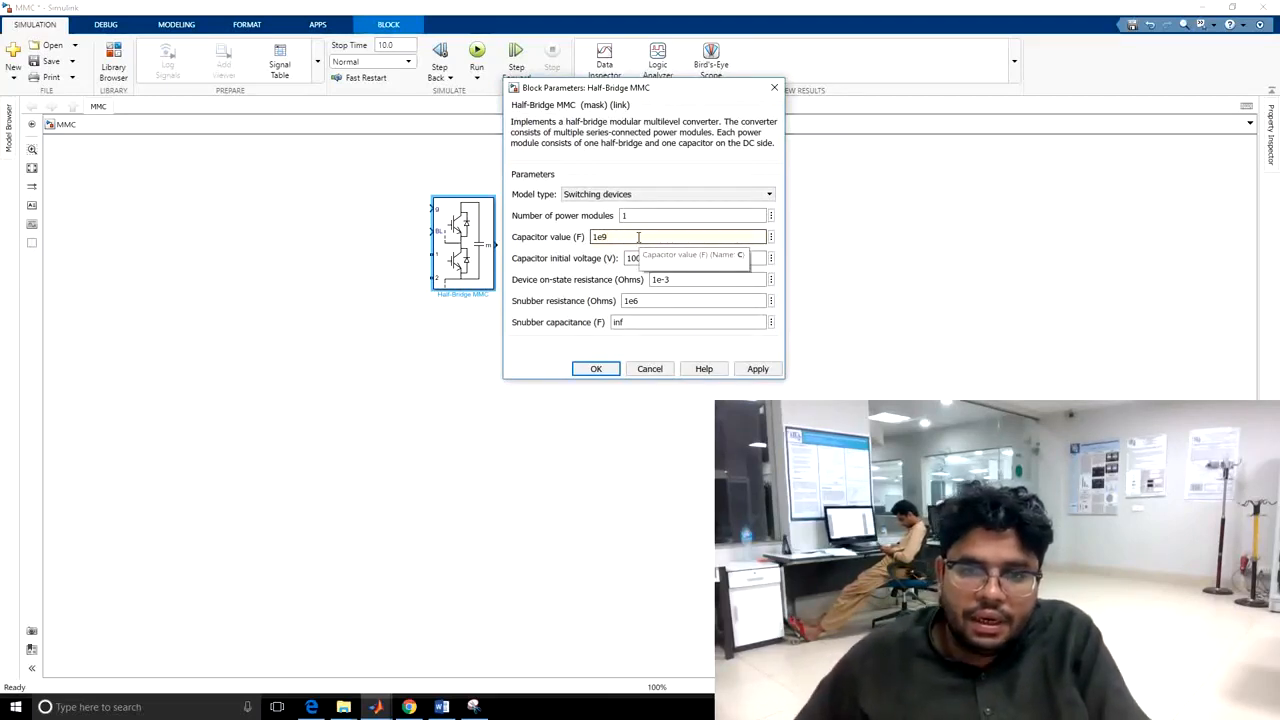
{"action": "left_click", "coordinate": [758, 369]}
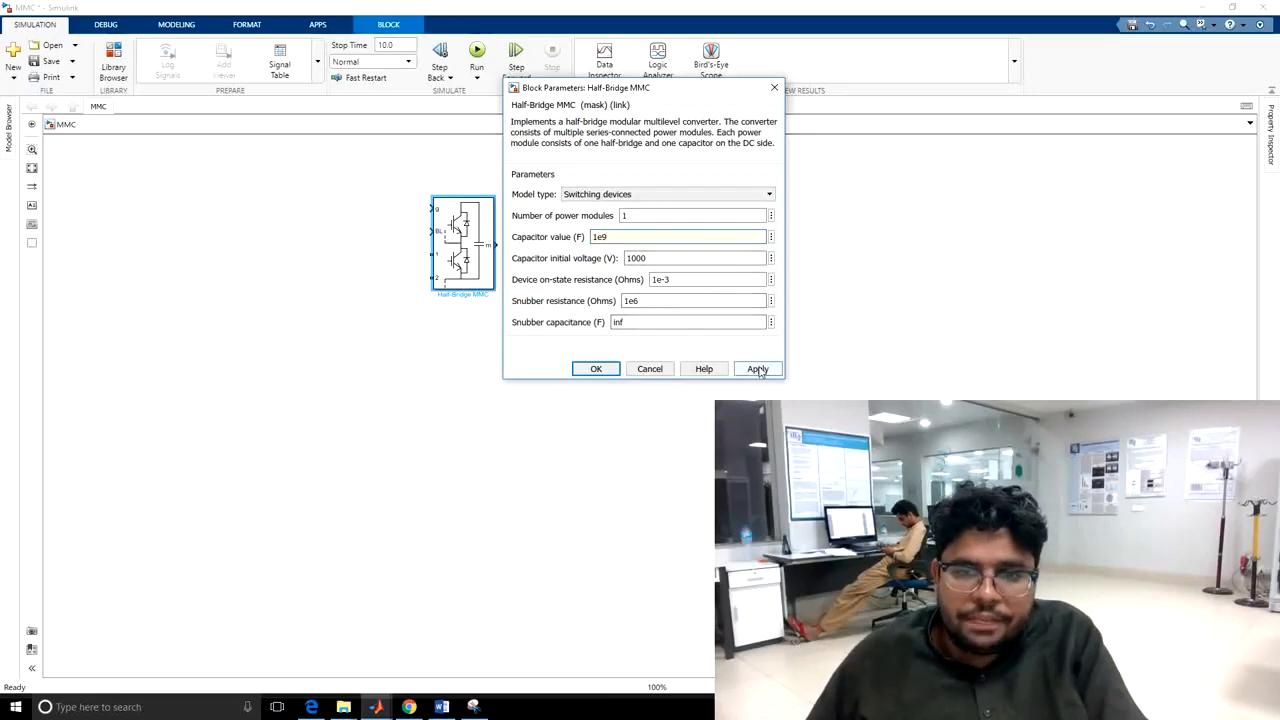
{"action": "left_click", "coordinate": [597, 368]}
{"action": "left_click", "coordinate": [349, 257]}
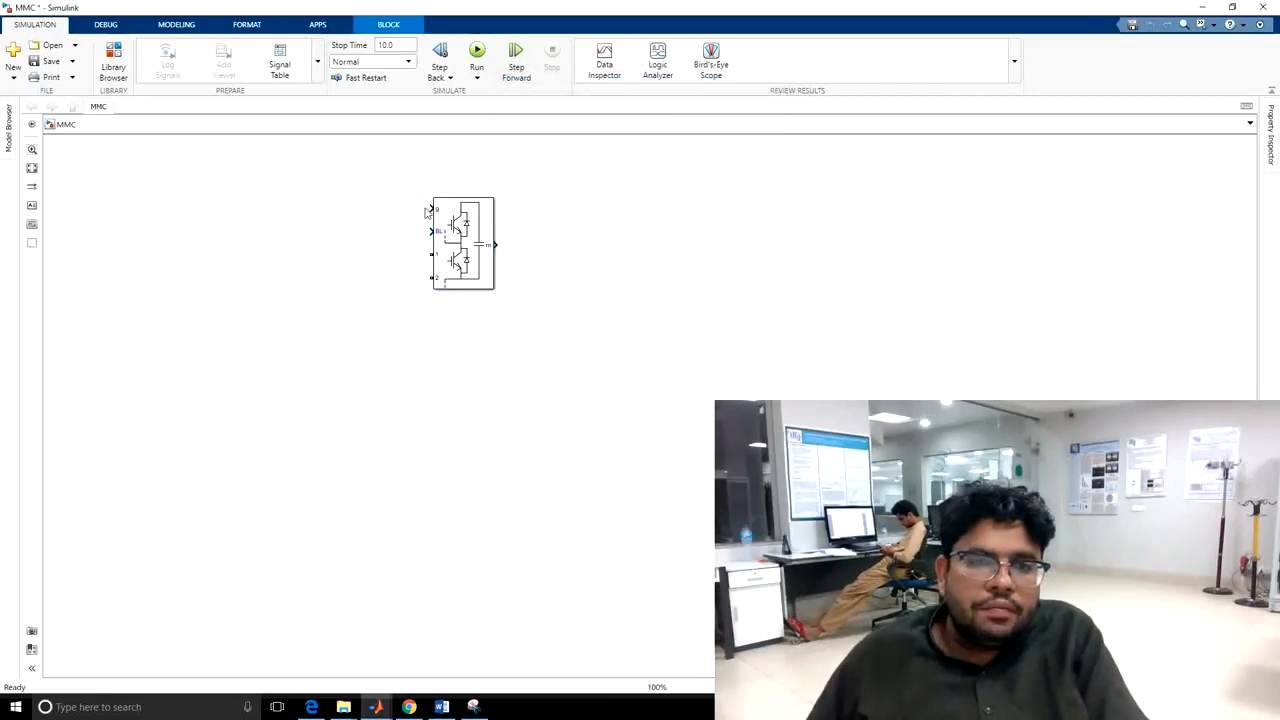
{"action": "left_click_drag", "start_coordinate": [453, 228], "coordinate": [474, 231]}
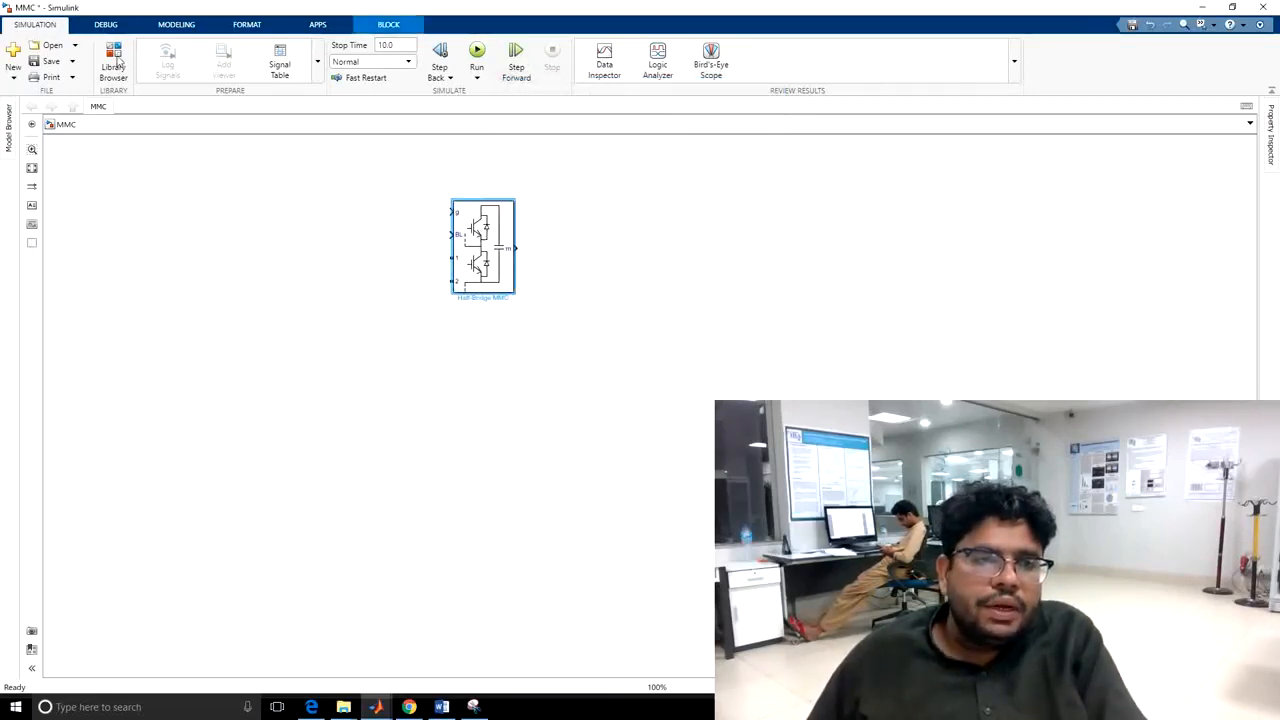
Find an Inport block in the library, connect it to the converter's g input and name it g
{"action": "left_click", "coordinate": [113, 62]}
{"action": "left_click", "coordinate": [86, 27]}
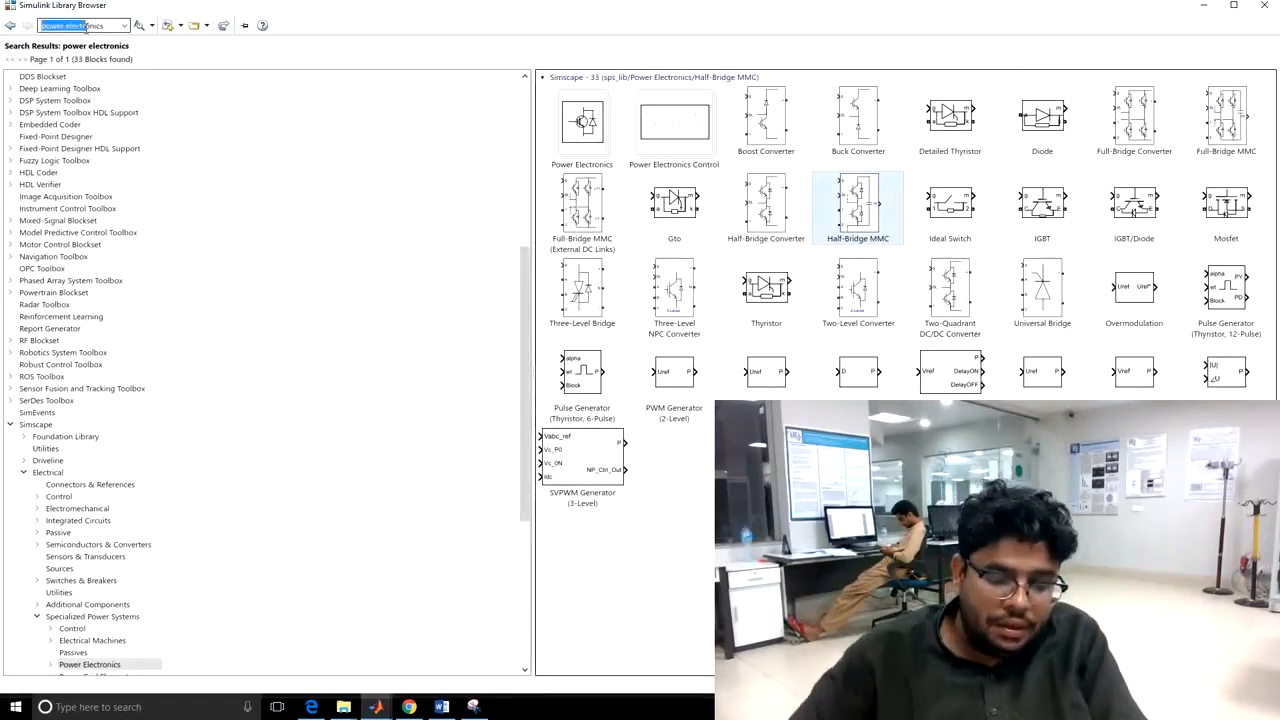
{"action": "type", "text": "inport"}
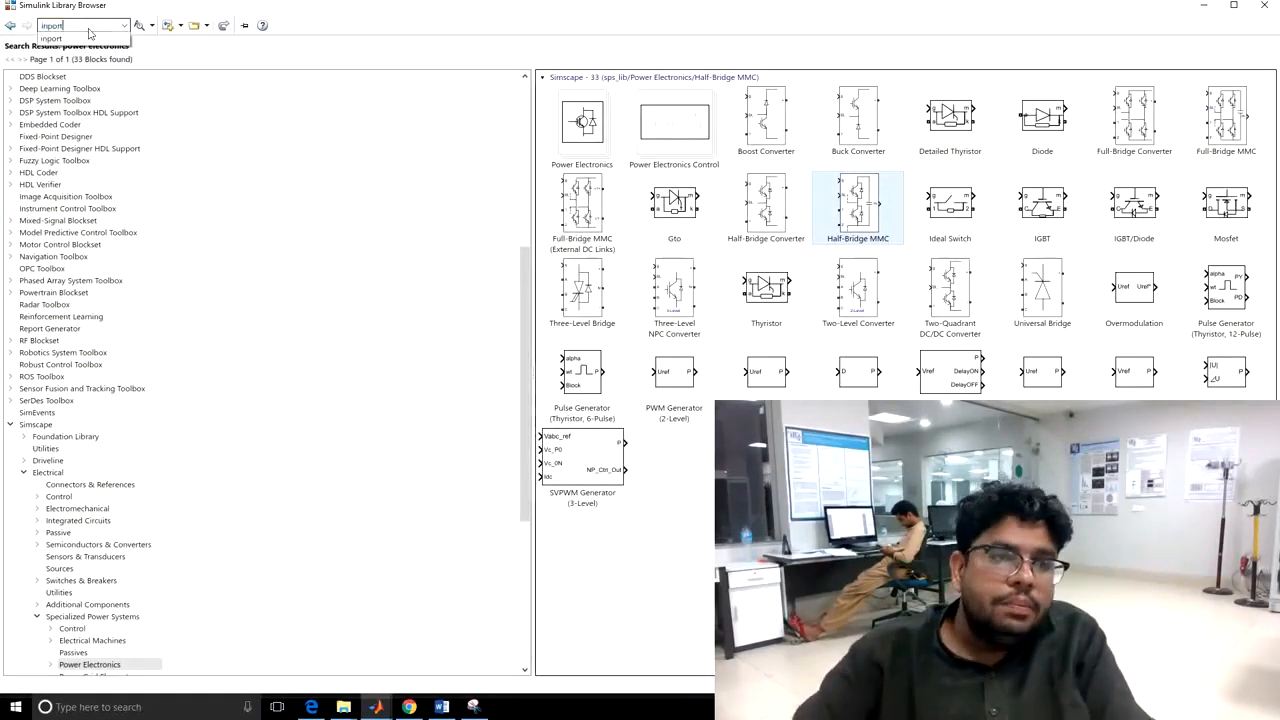
{"action": "key", "text": "Return"}
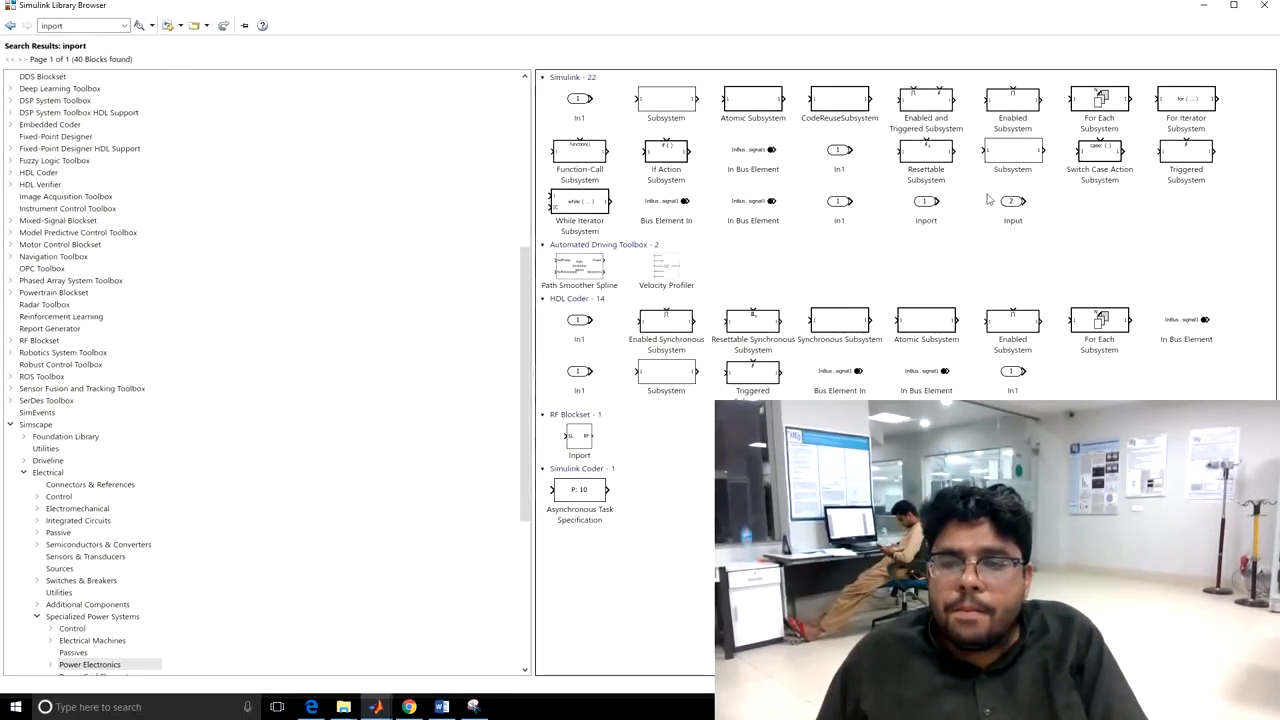
{"action": "left_click", "coordinate": [930, 205]}
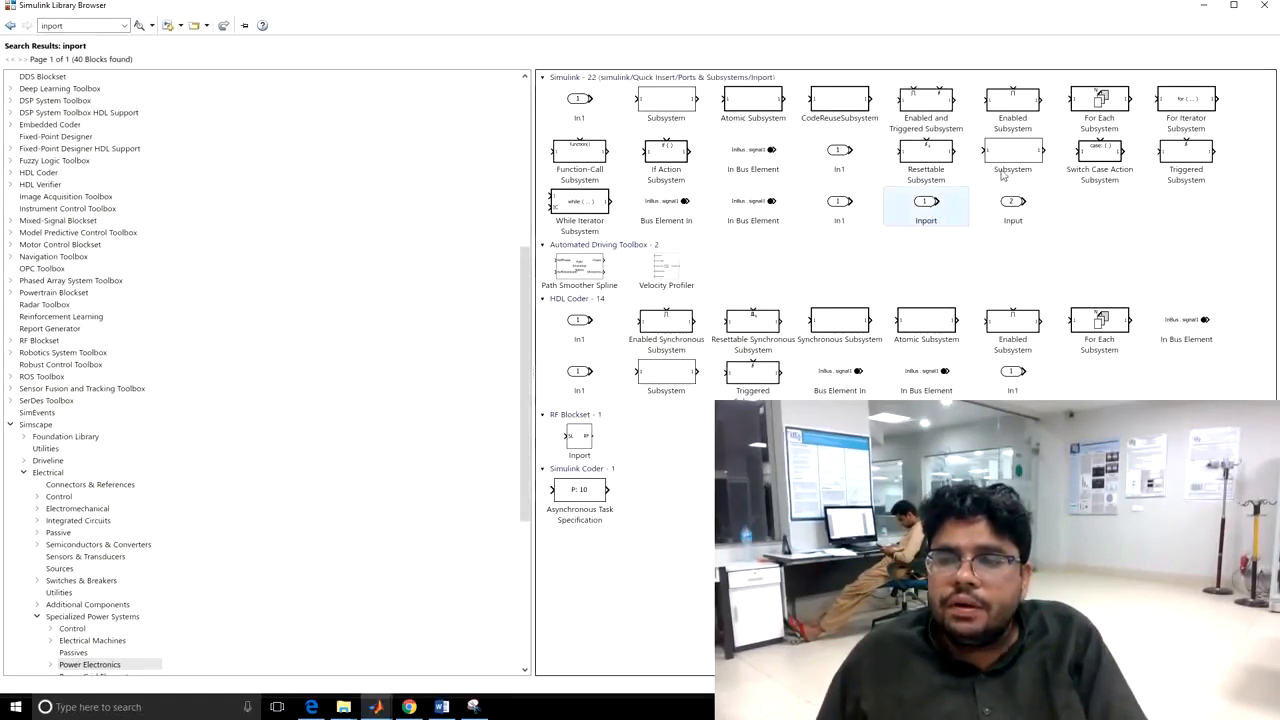
{"action": "left_click", "coordinate": [1208, 6]}
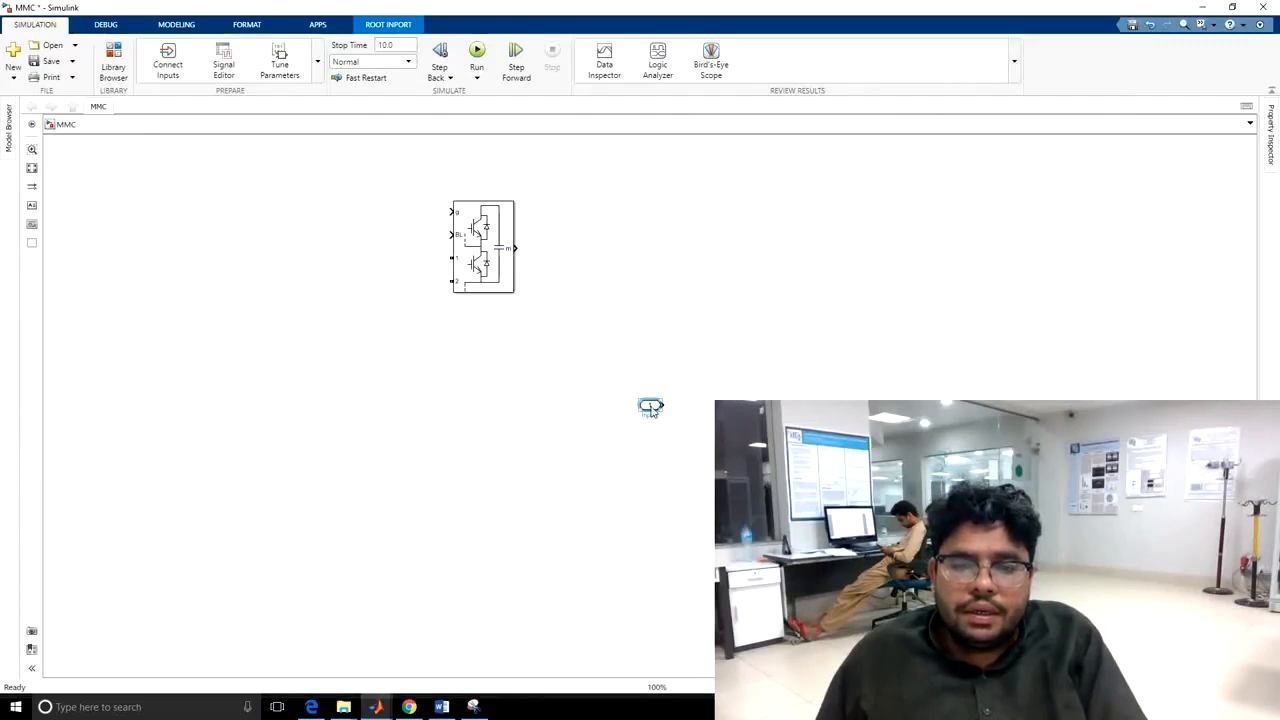
{"action": "left_click_drag", "start_coordinate": [650, 407], "coordinate": [415, 220]}
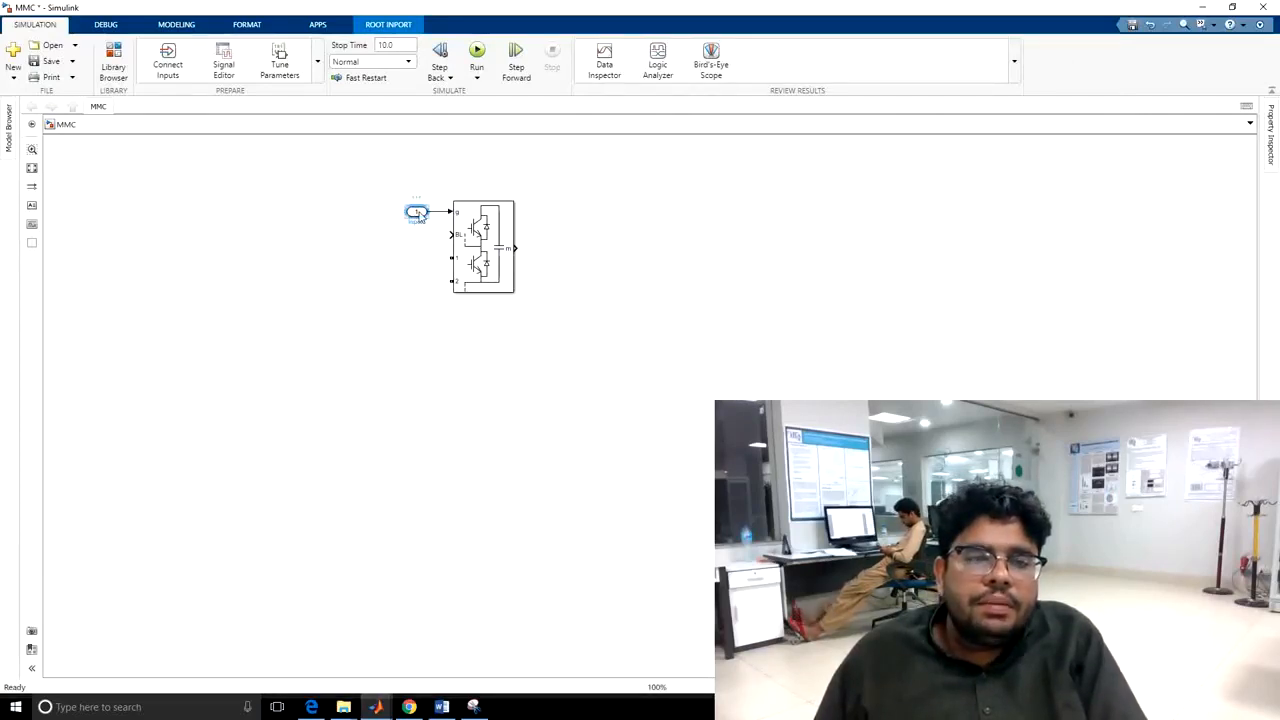
{"action": "double_click", "coordinate": [418, 215]}
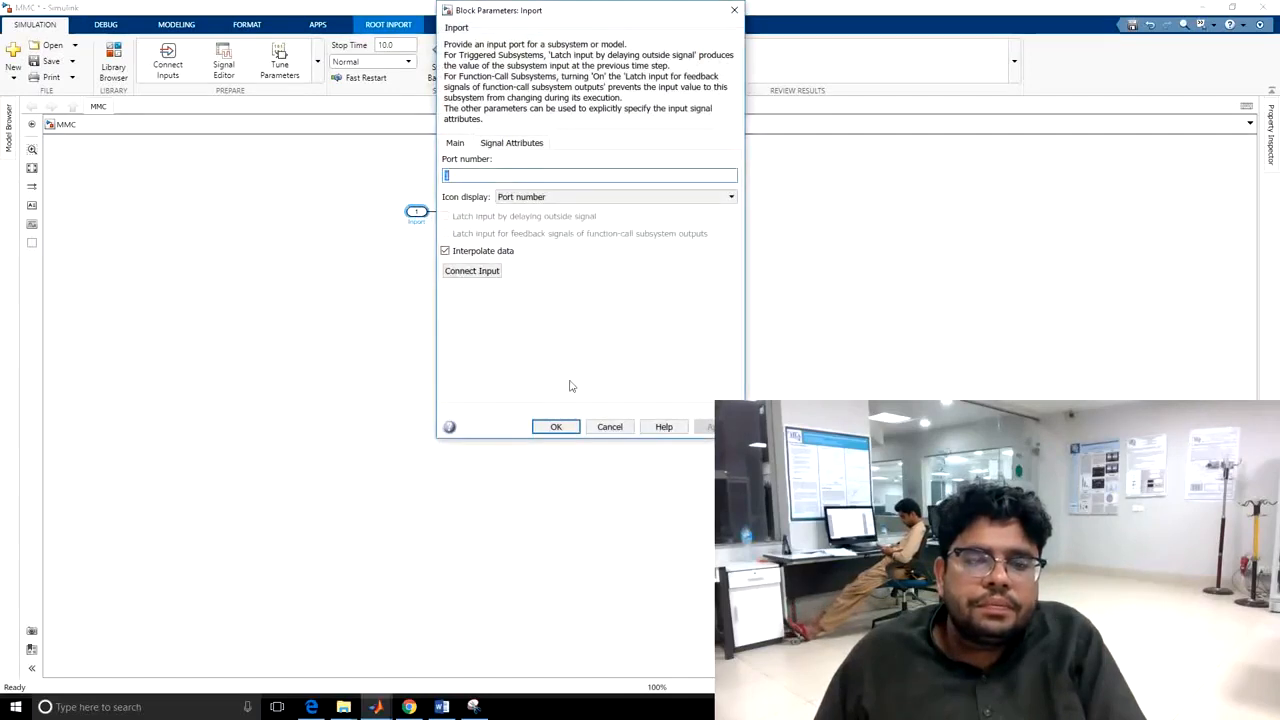
{"action": "left_click", "coordinate": [590, 426]}
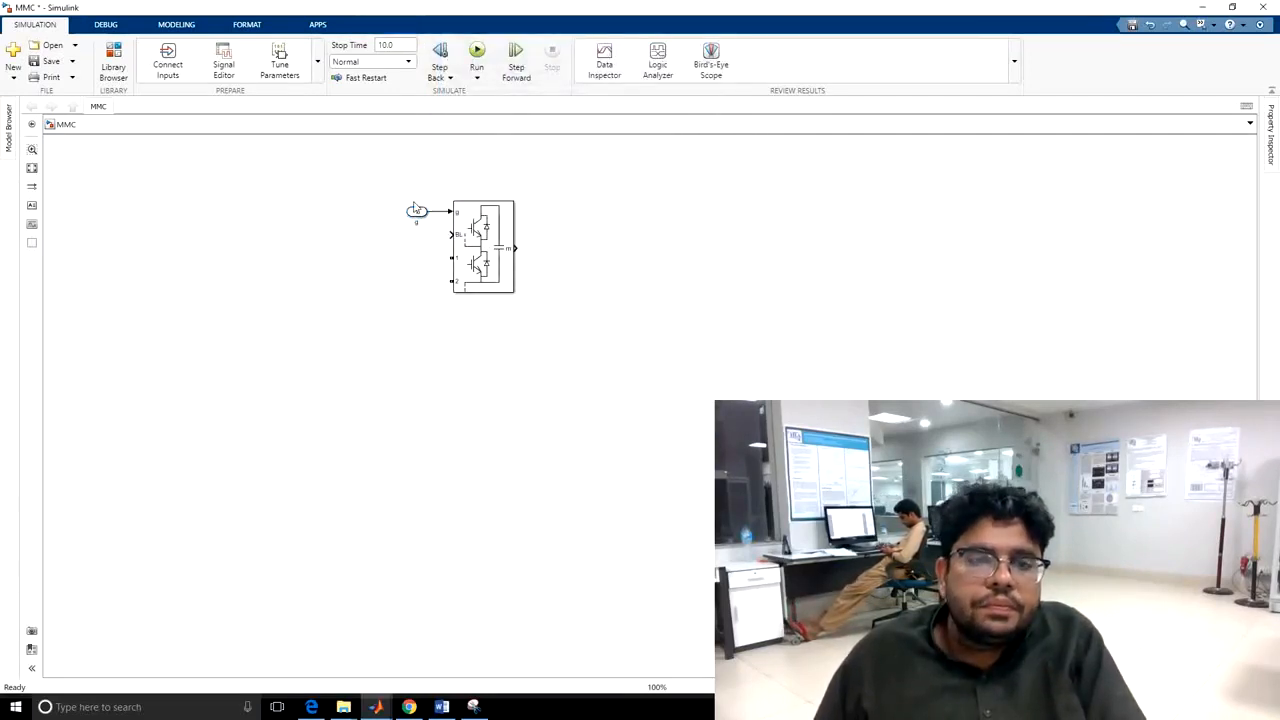
Search the library for constant, add a Constant block and connect it to the converter's BL input
{"action": "left_click", "coordinate": [118, 58]}
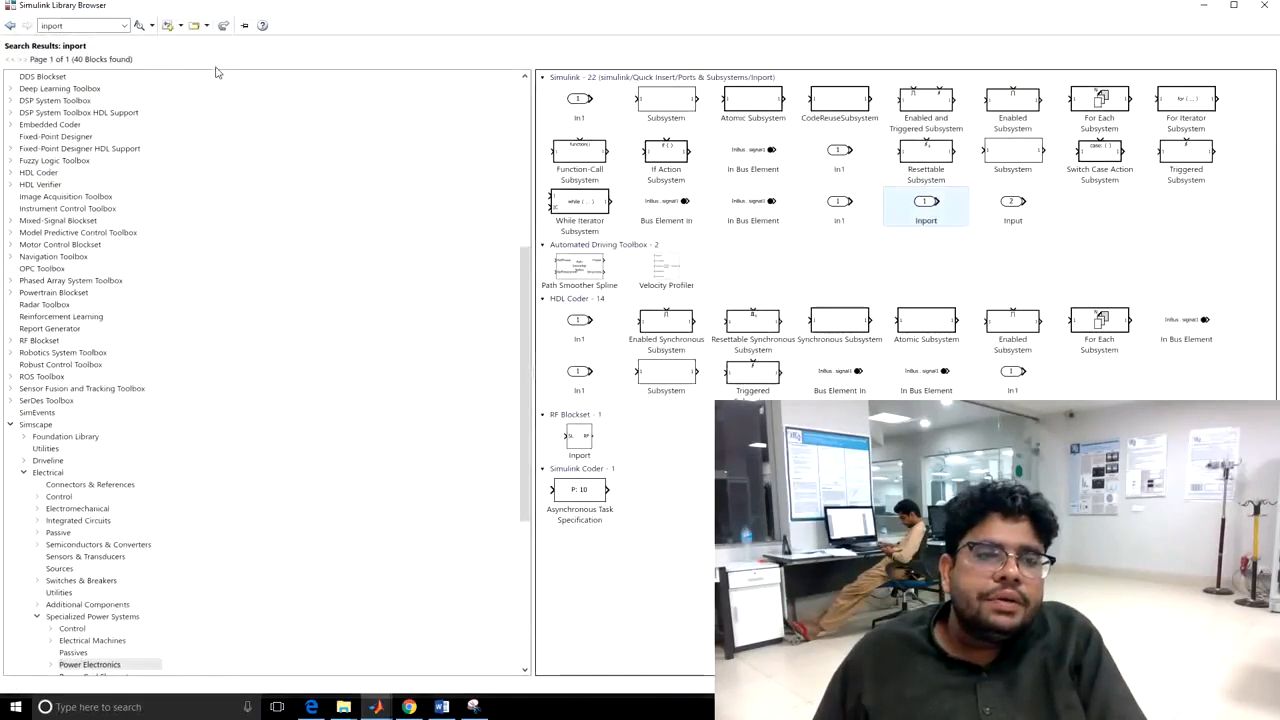
{"action": "double_click", "coordinate": [100, 24]}
{"action": "type", "text": "const"}
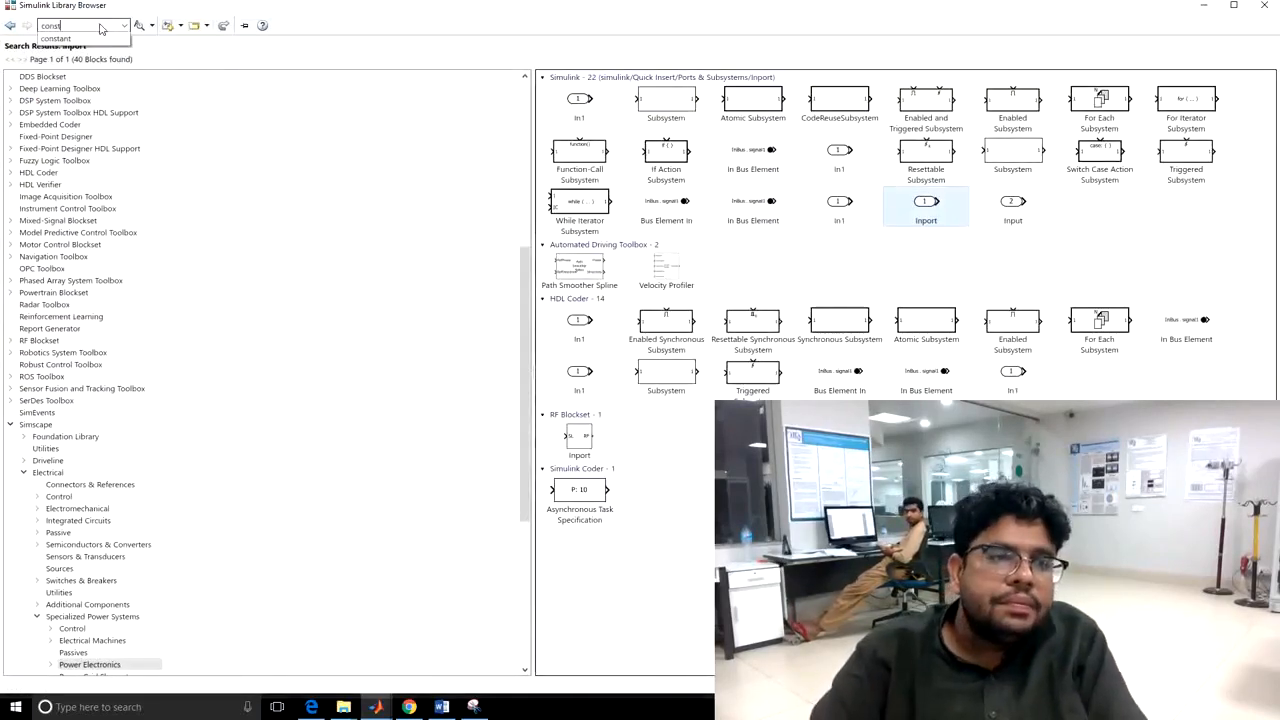
{"action": "type", "text": "ant"}
{"action": "key", "text": "Return"}
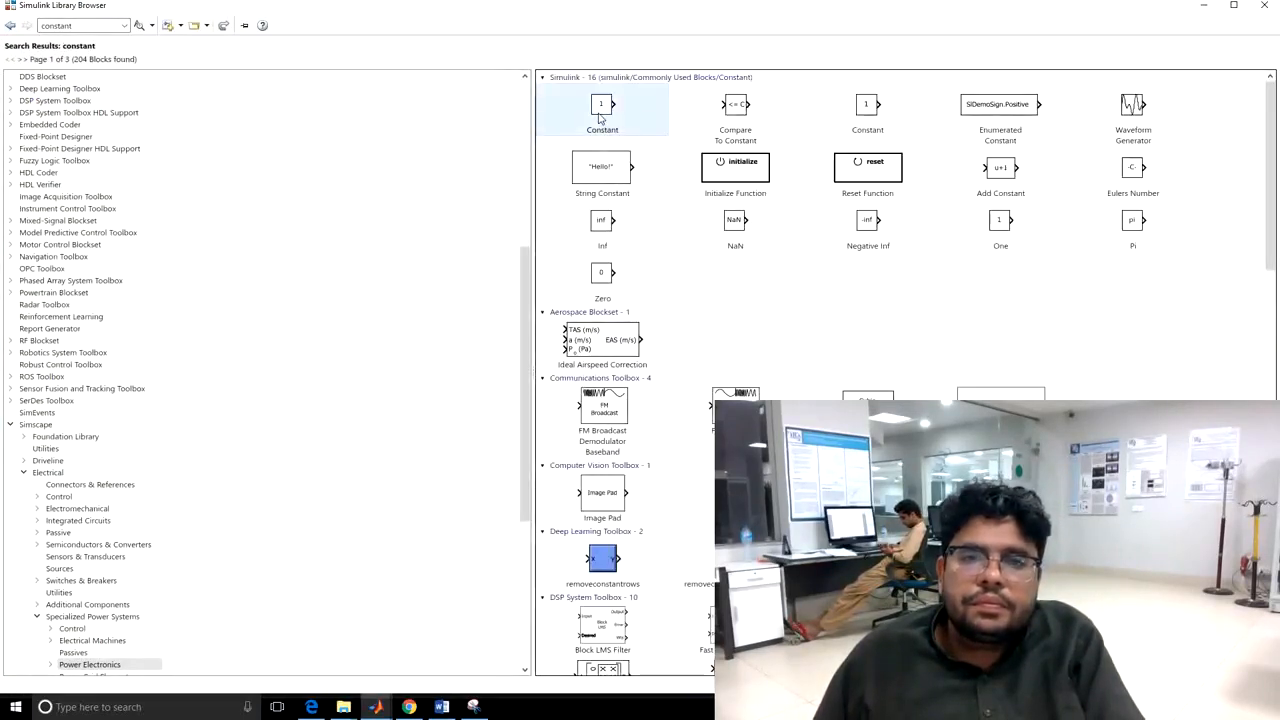
{"action": "right_click", "coordinate": [601, 118]}
{"action": "left_click", "coordinate": [660, 121]}
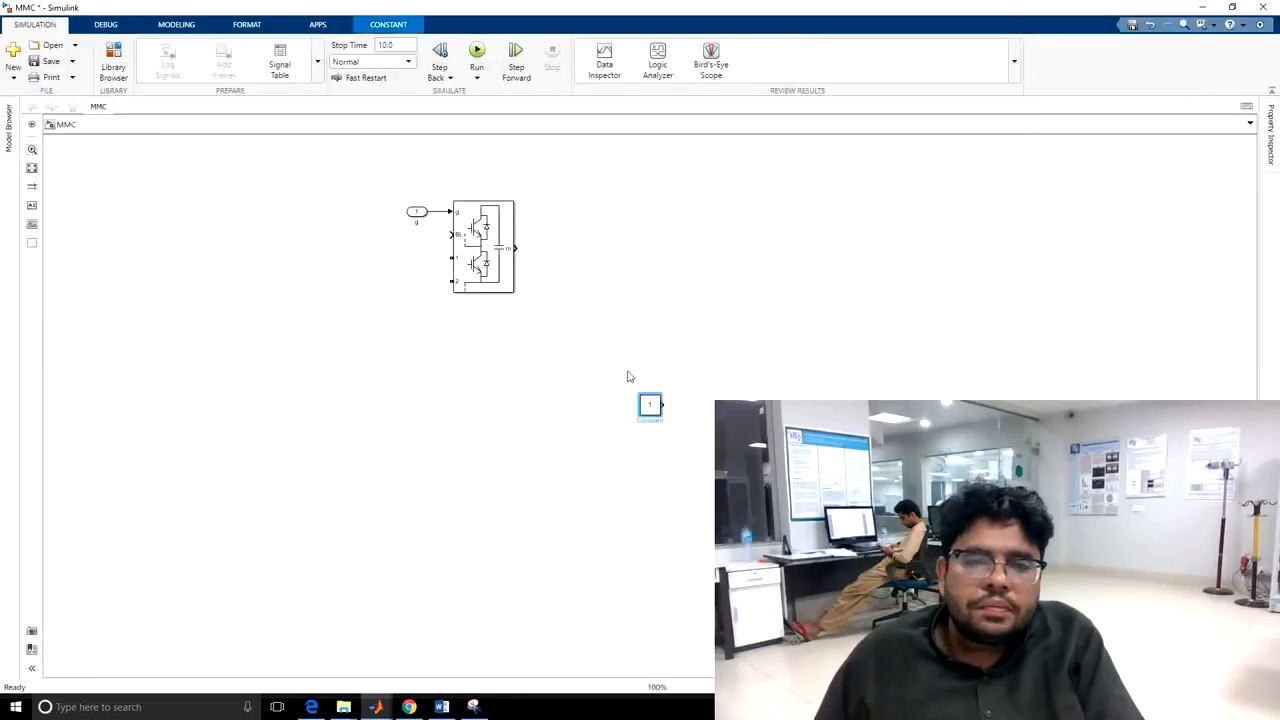
{"action": "left_click_drag", "start_coordinate": [646, 407], "coordinate": [366, 235]}
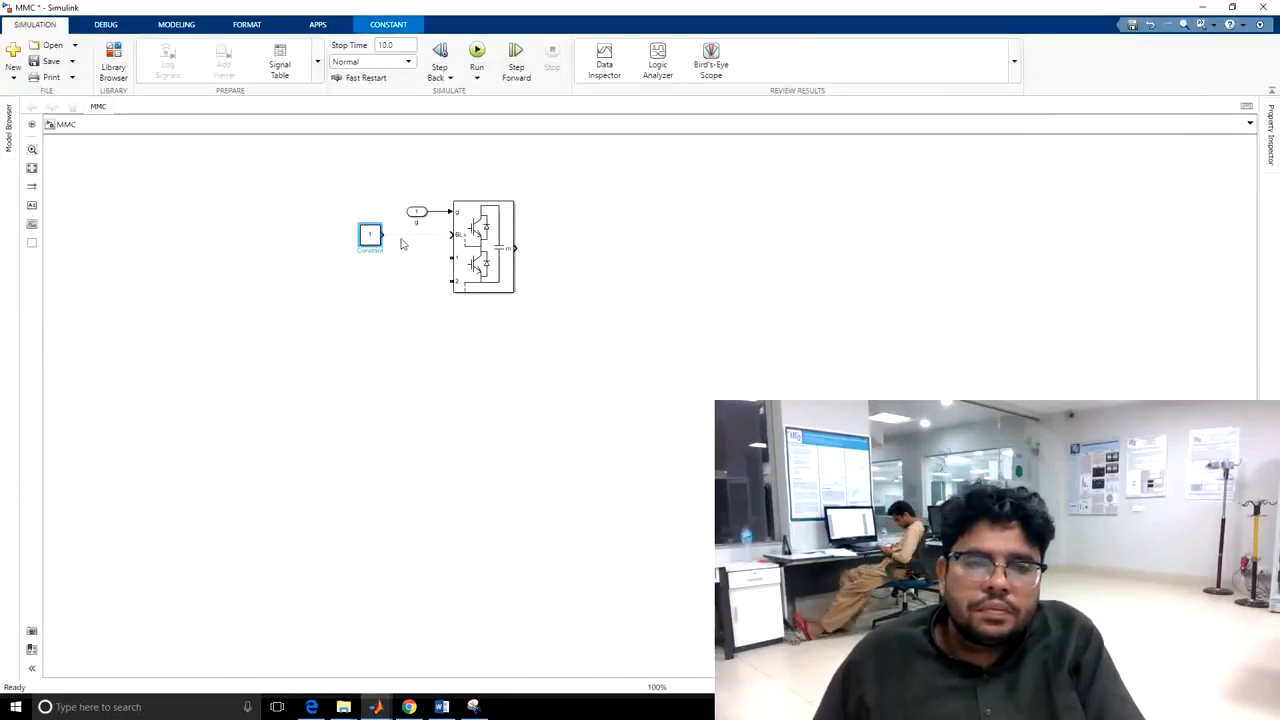
Set the value of the Constant block feeding the BL input to 0
{"action": "double_click", "coordinate": [369, 234]}
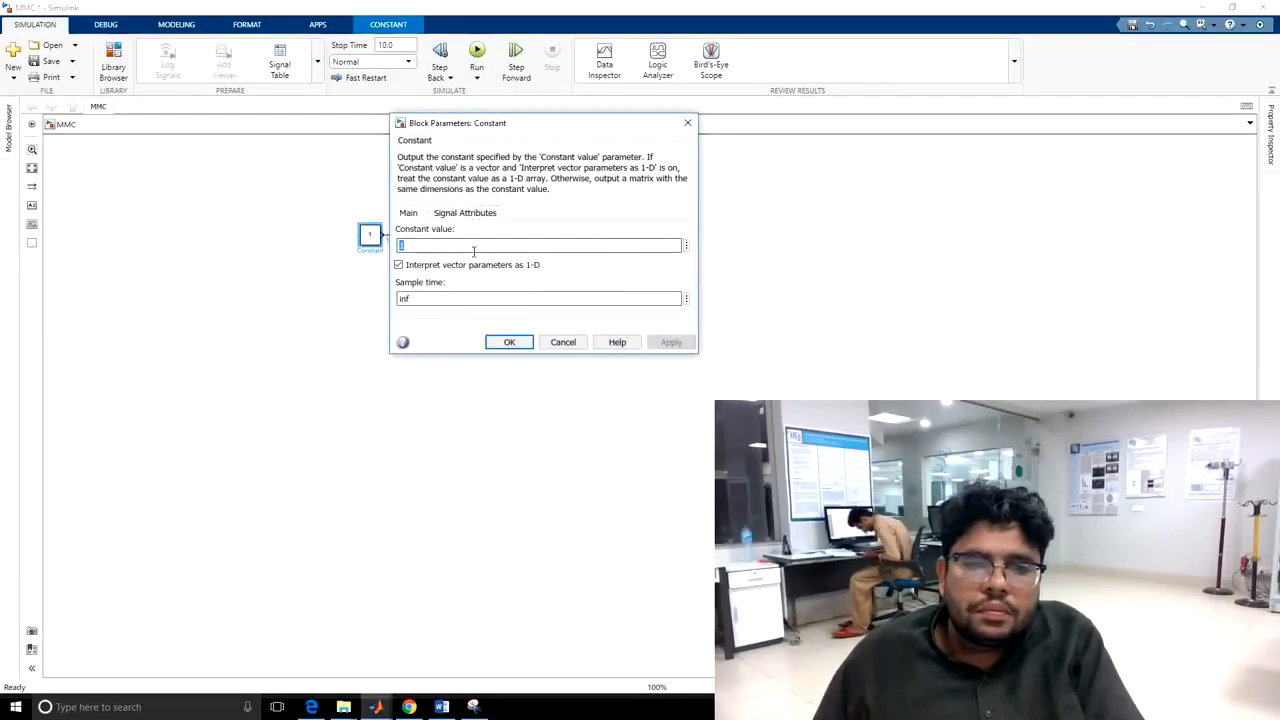
{"action": "type", "text": "0"}
{"action": "key", "text": "Return"}
{"action": "left_click", "coordinate": [394, 257]}
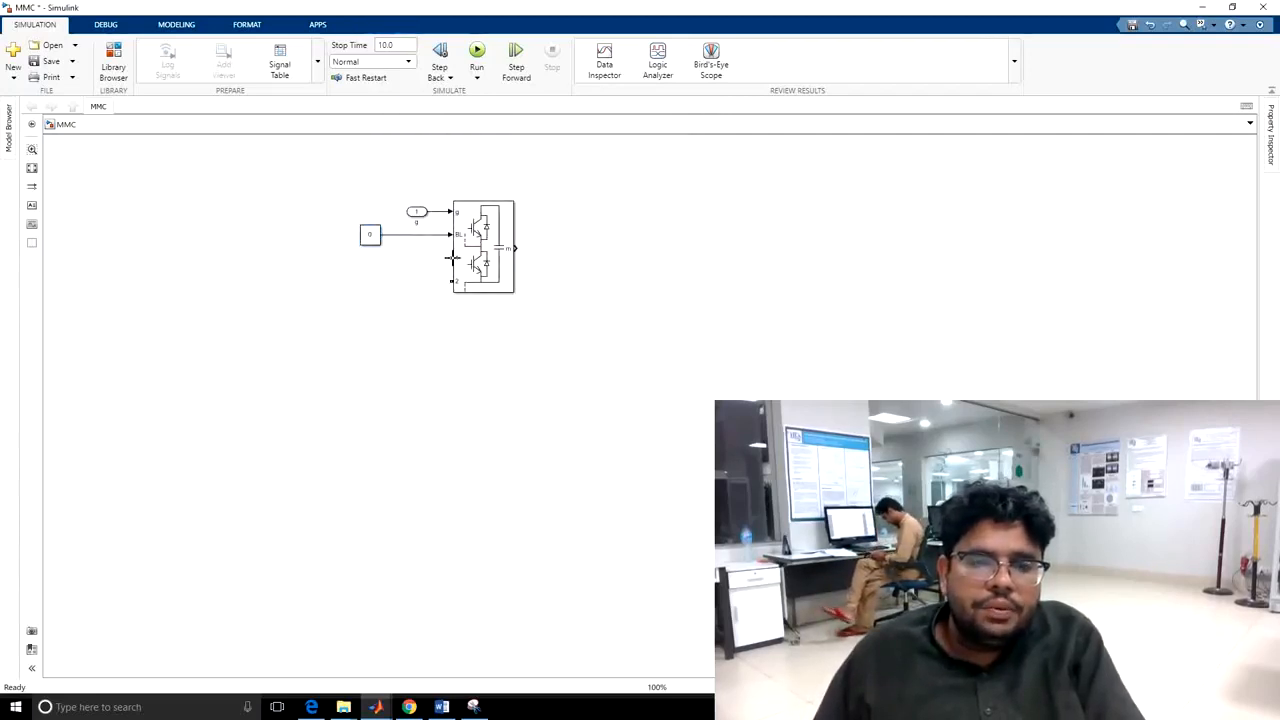
Search the library for PMIO, add two Connection Port blocks and wire them straight to converter terminals 1 and 2
{"action": "left_click", "coordinate": [116, 60]}
{"action": "double_click", "coordinate": [88, 26]}
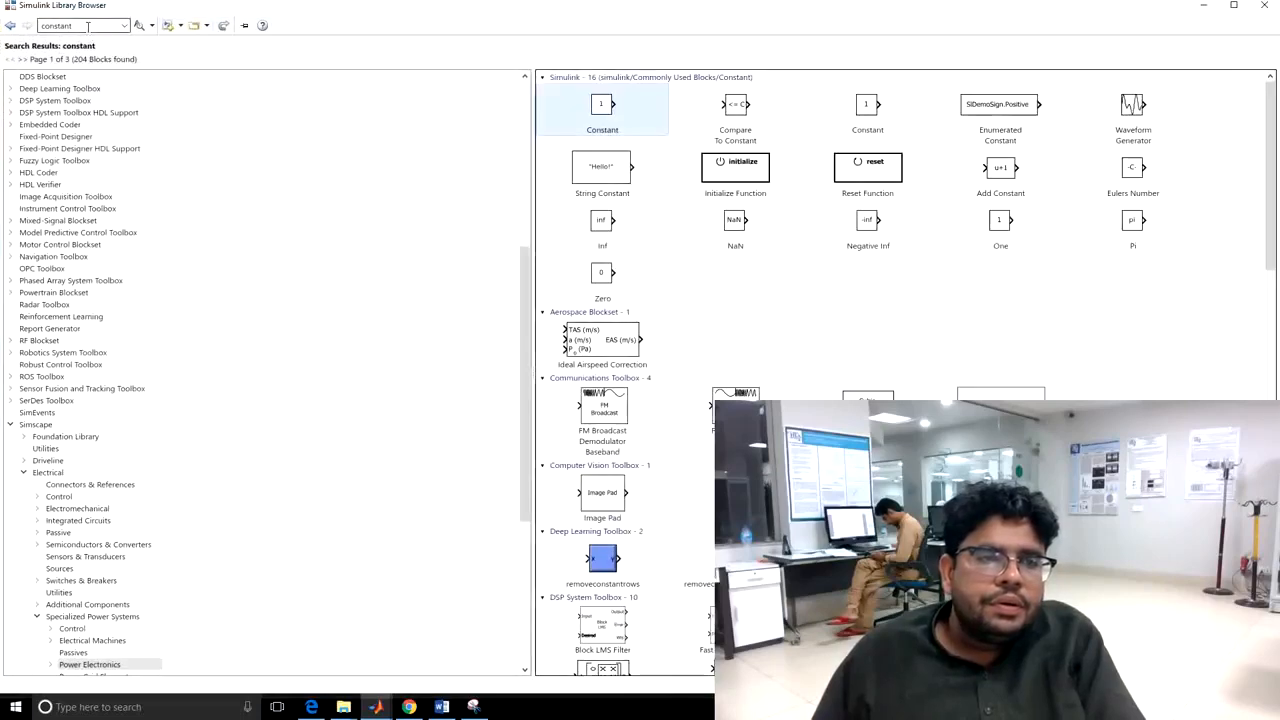
{"action": "type", "text": "PMIO"}
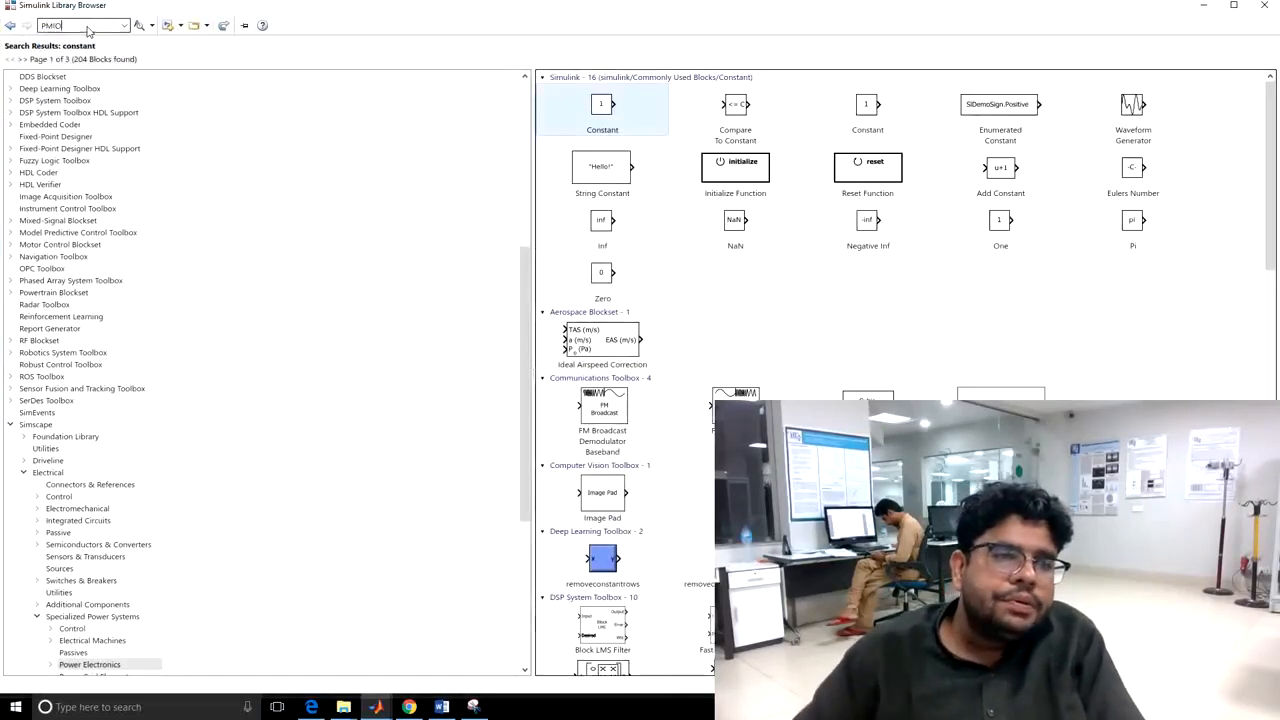
{"action": "key", "text": "Return"}
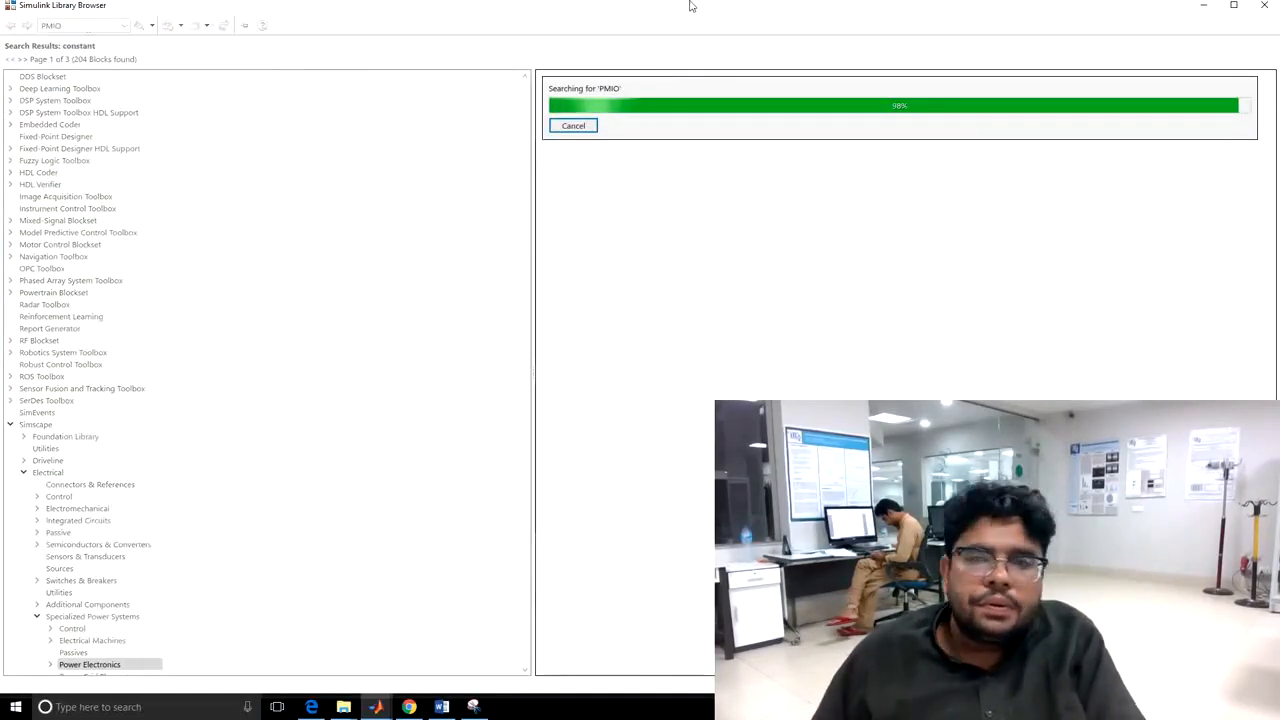
{"action": "right_click", "coordinate": [576, 104]}
{"action": "left_click", "coordinate": [610, 106]}
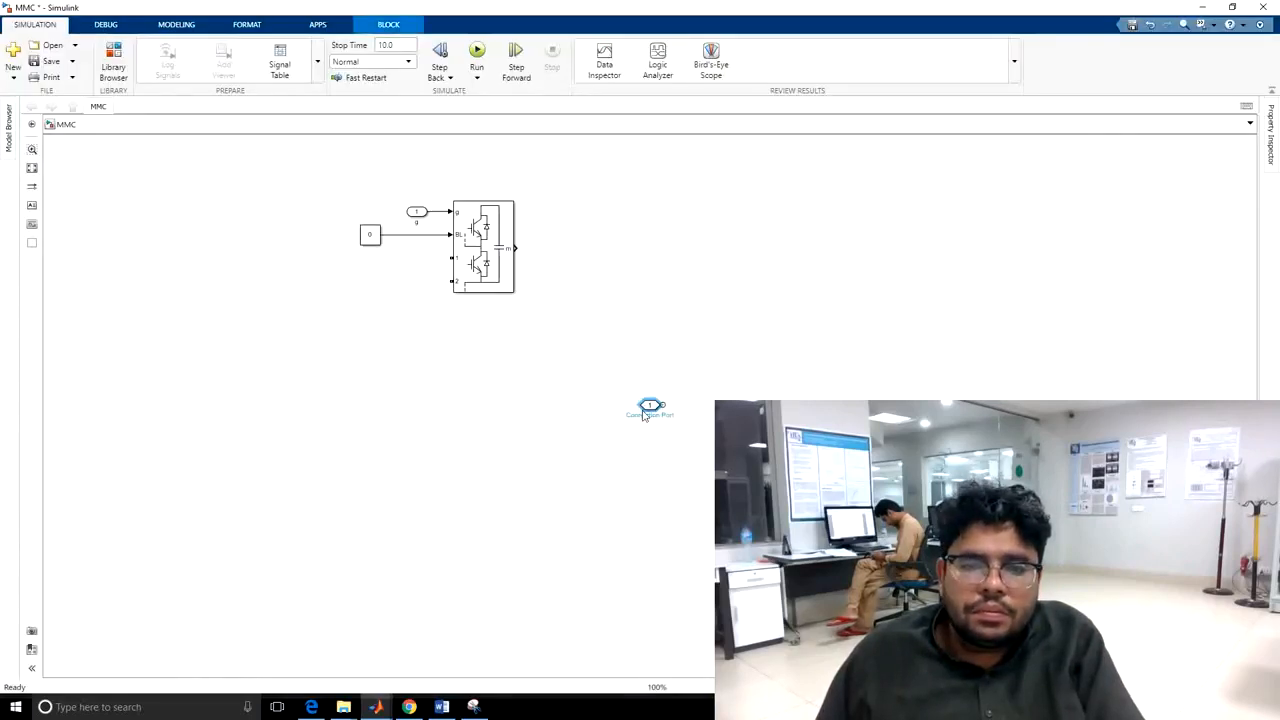
{"action": "left_click_drag", "start_coordinate": [650, 407], "coordinate": [452, 283]}
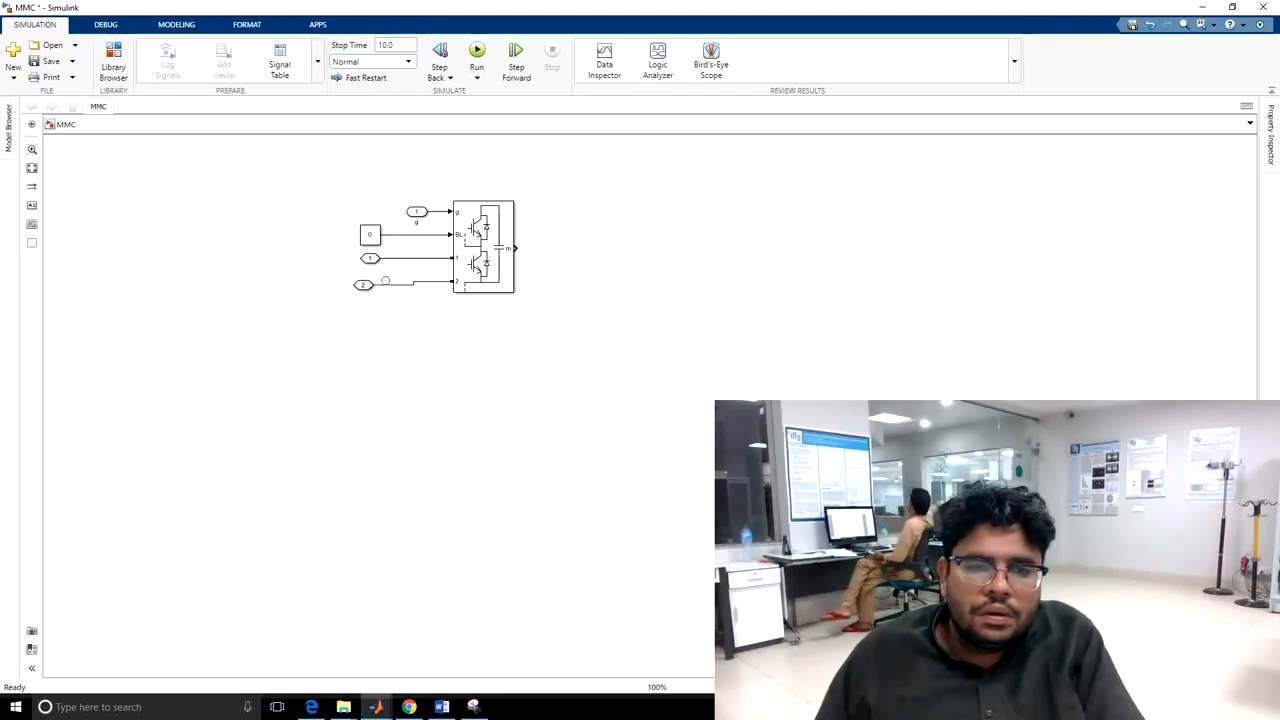
{"action": "left_click", "coordinate": [365, 287]}
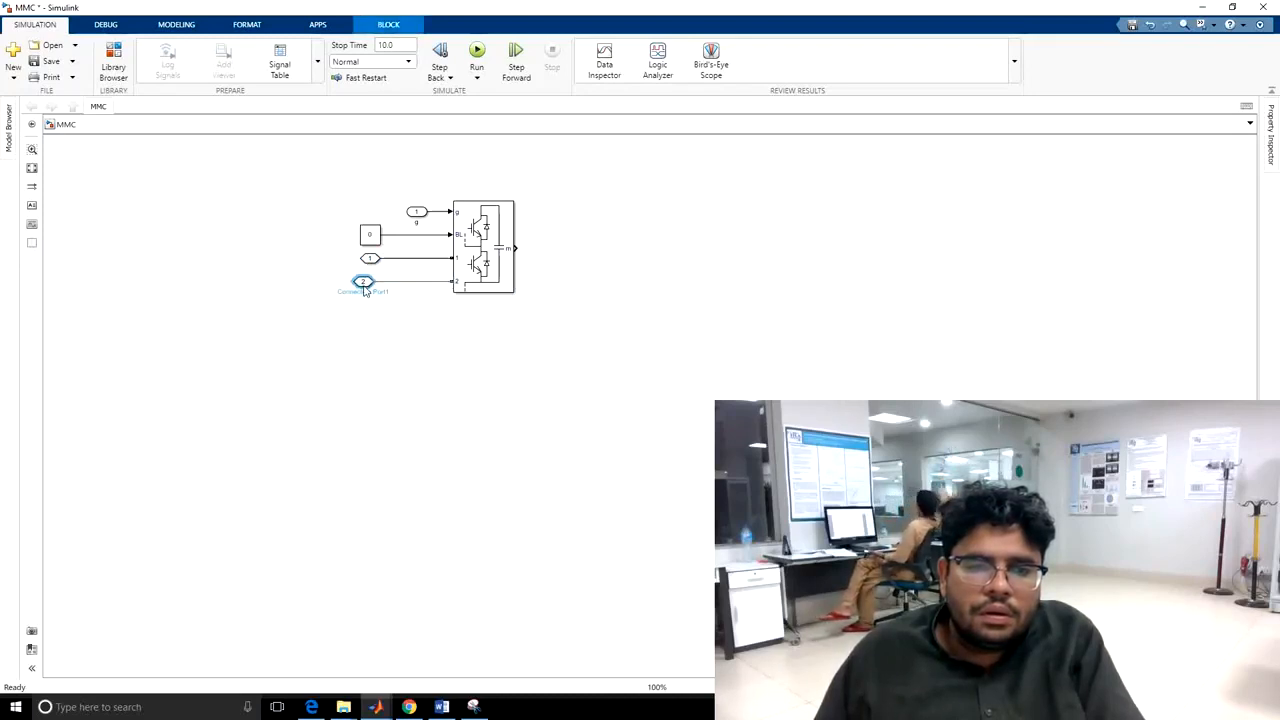
Rename the connection ports attached to converter terminals 1 and 2
{"action": "left_click", "coordinate": [370, 261]}
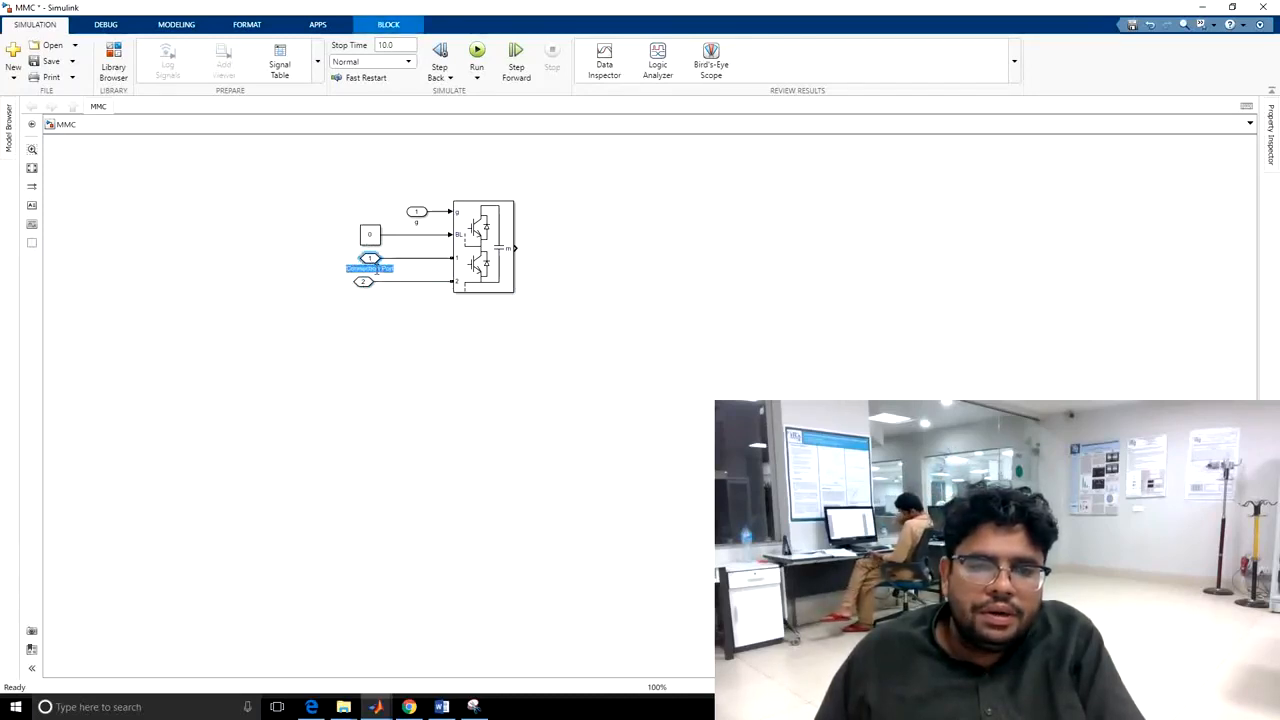
{"action": "left_click", "coordinate": [360, 285]}
{"action": "double_click", "coordinate": [376, 291]}
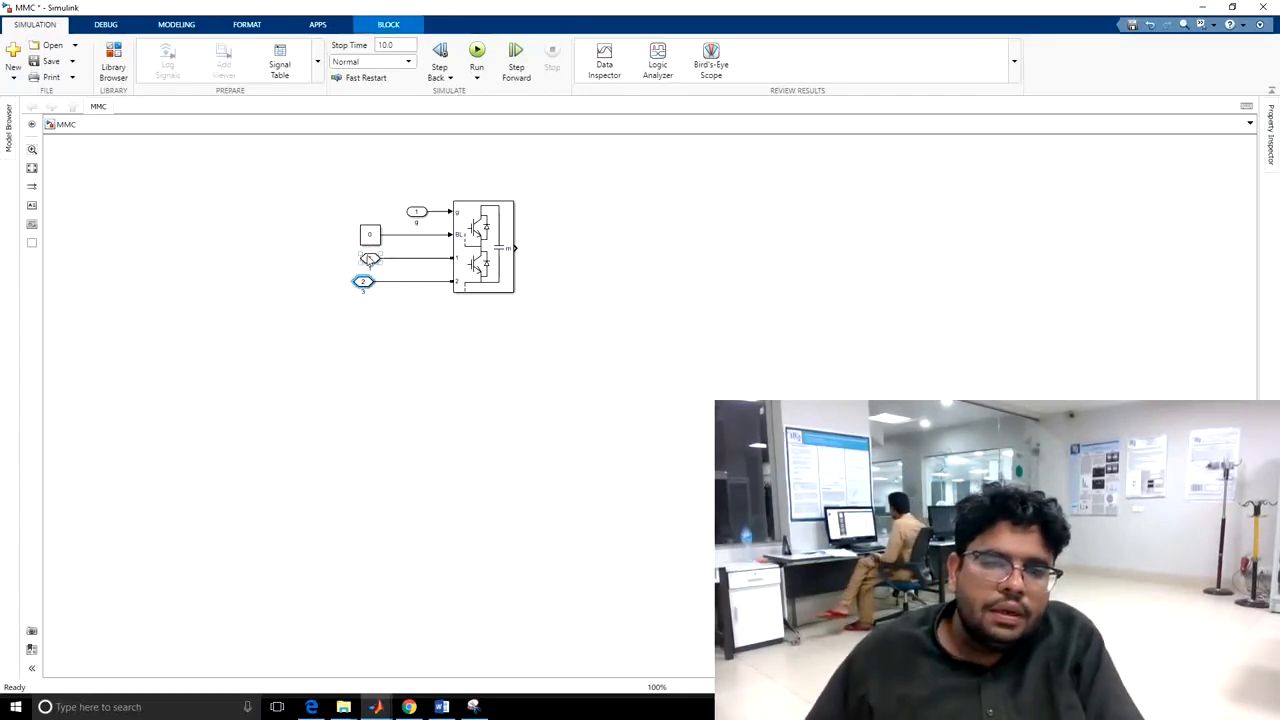
Set the port location on the parent subsystem to Right for both connection ports
{"action": "double_click", "coordinate": [370, 260]}
{"action": "left_click", "coordinate": [600, 288]}
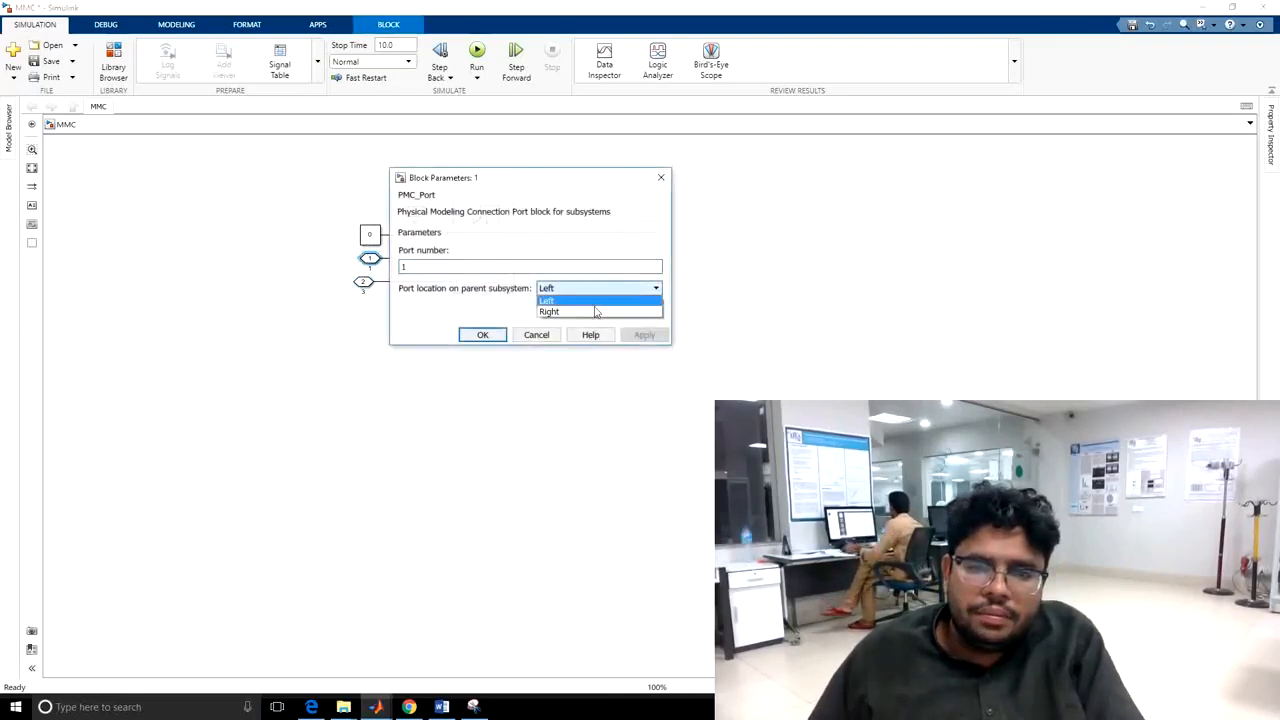
{"action": "left_click", "coordinate": [549, 311]}
{"action": "left_click", "coordinate": [645, 334]}
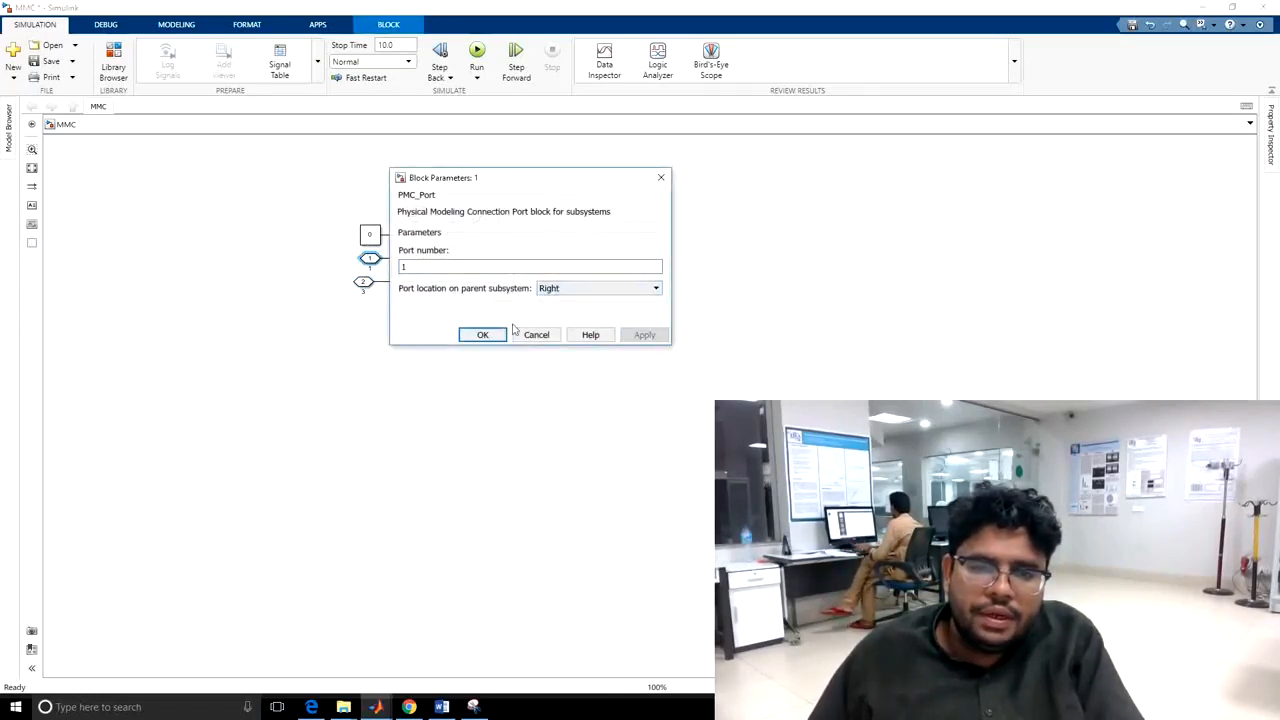
{"action": "left_click", "coordinate": [470, 334]}
{"action": "double_click", "coordinate": [363, 283]}
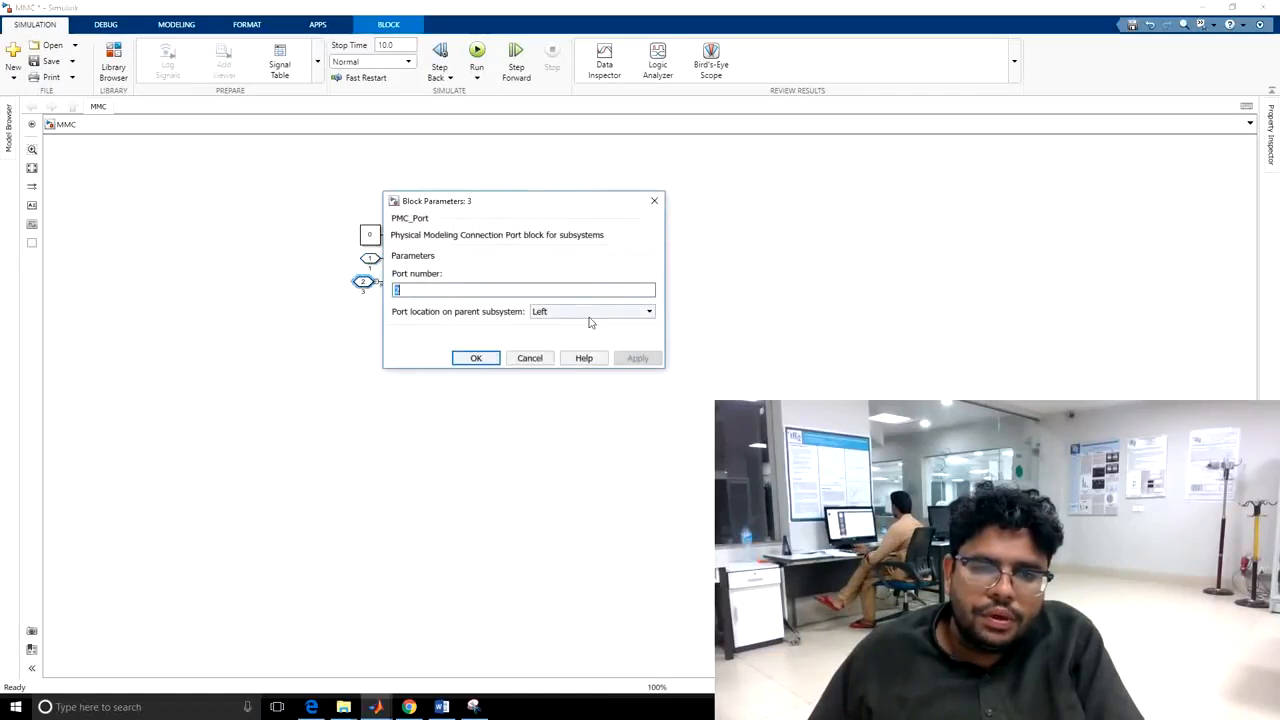
{"action": "left_click", "coordinate": [589, 311]}
{"action": "left_click", "coordinate": [585, 336]}
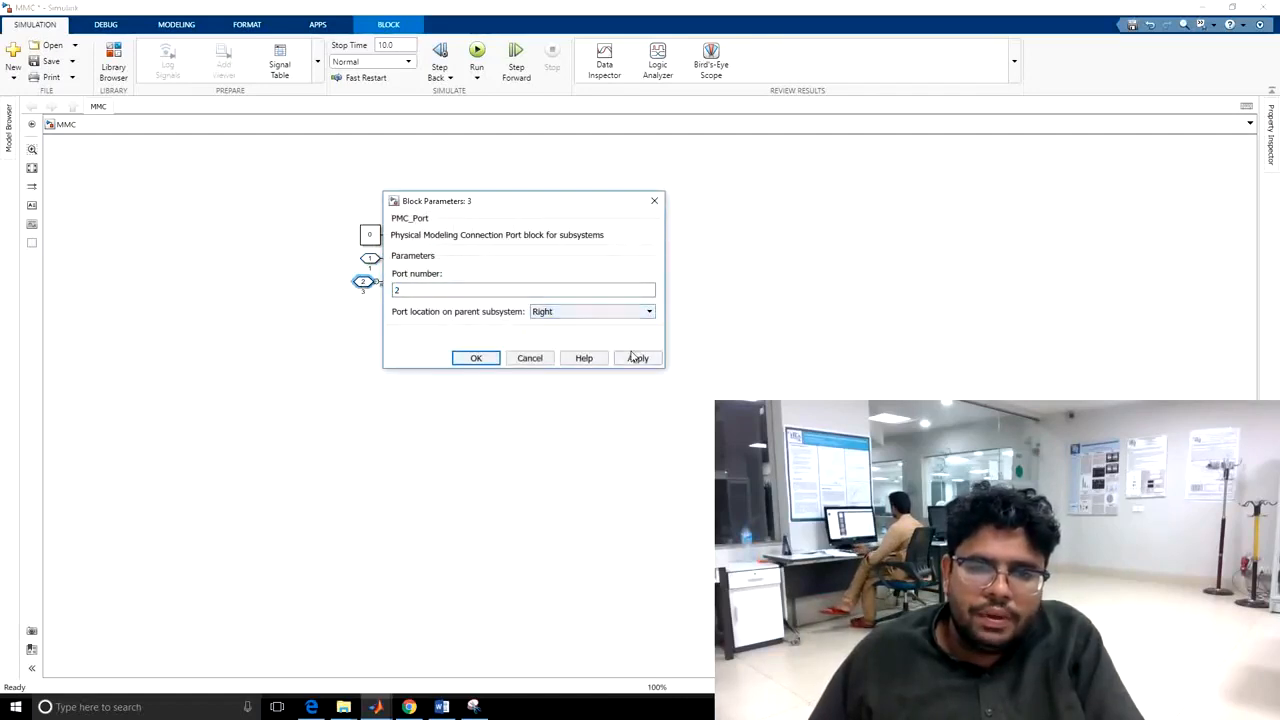
{"action": "left_click", "coordinate": [637, 358]}
{"action": "left_click", "coordinate": [476, 358]}
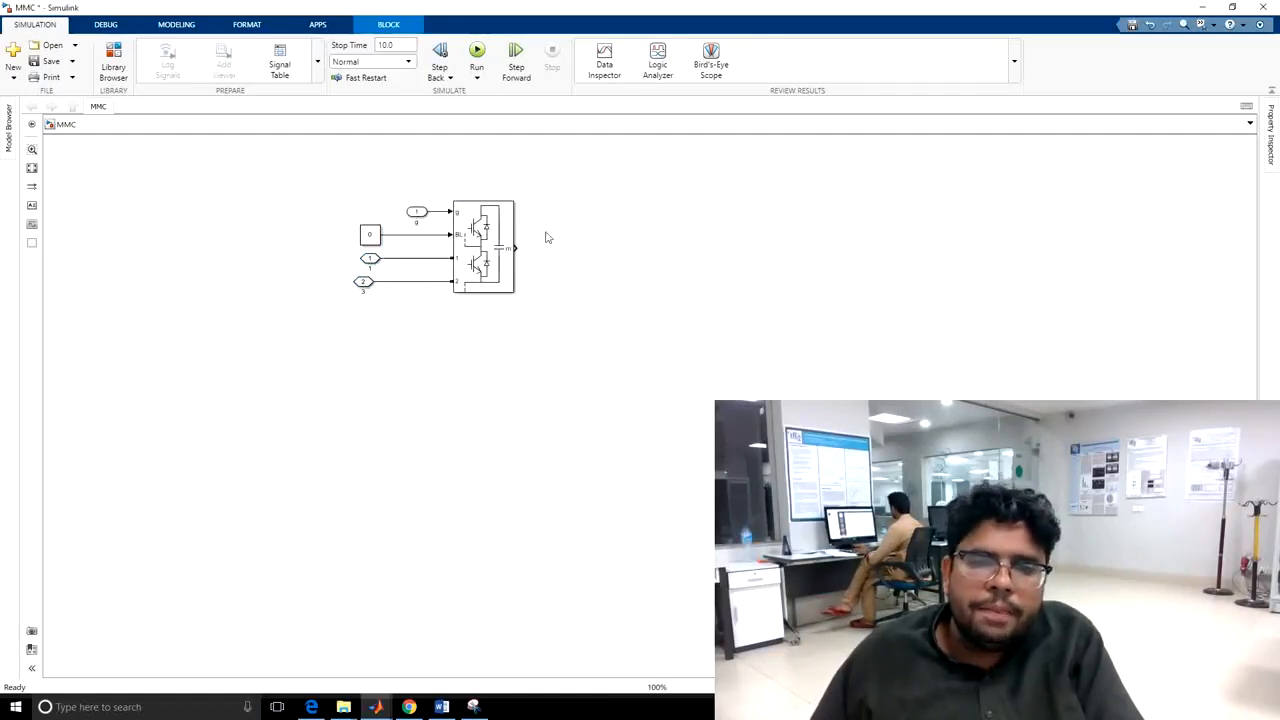
Search the library for terminator, add a Terminator block and connect it to the converter's m output
{"action": "left_click", "coordinate": [113, 60]}
{"action": "double_click", "coordinate": [85, 26]}
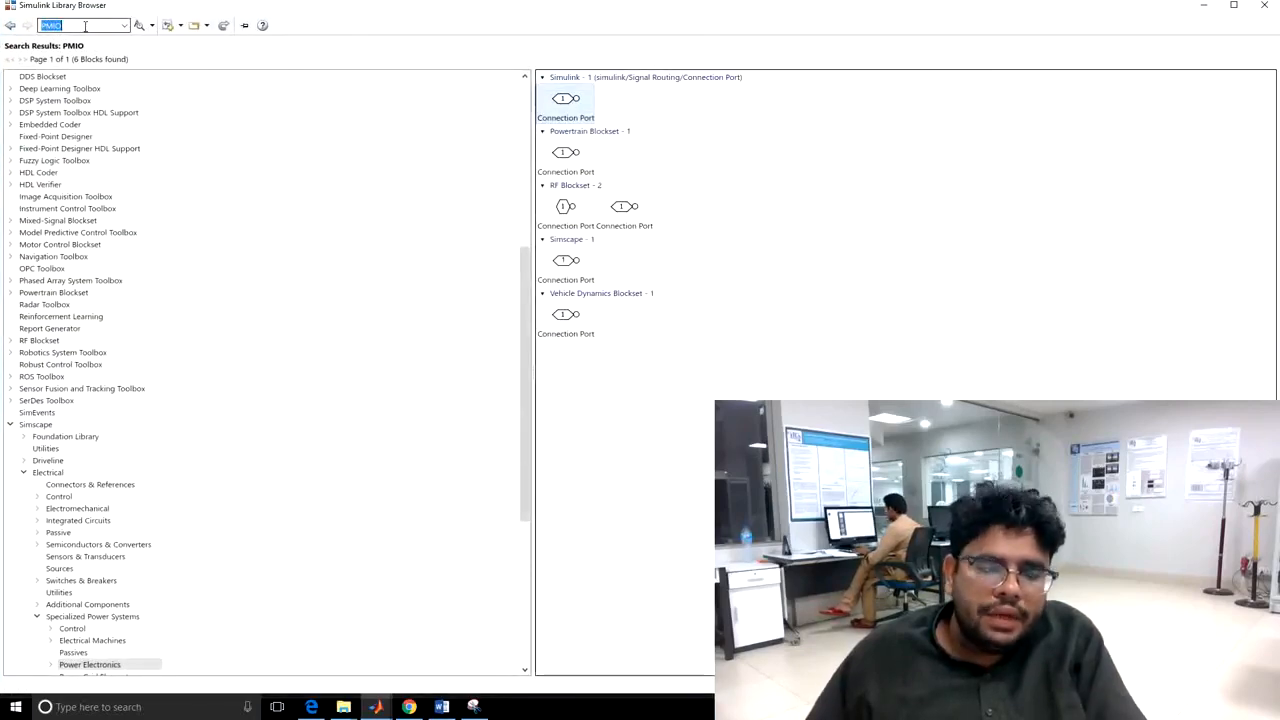
{"action": "type", "text": "termi"}
{"action": "key", "text": "Down"}
{"action": "key", "text": "Return"}
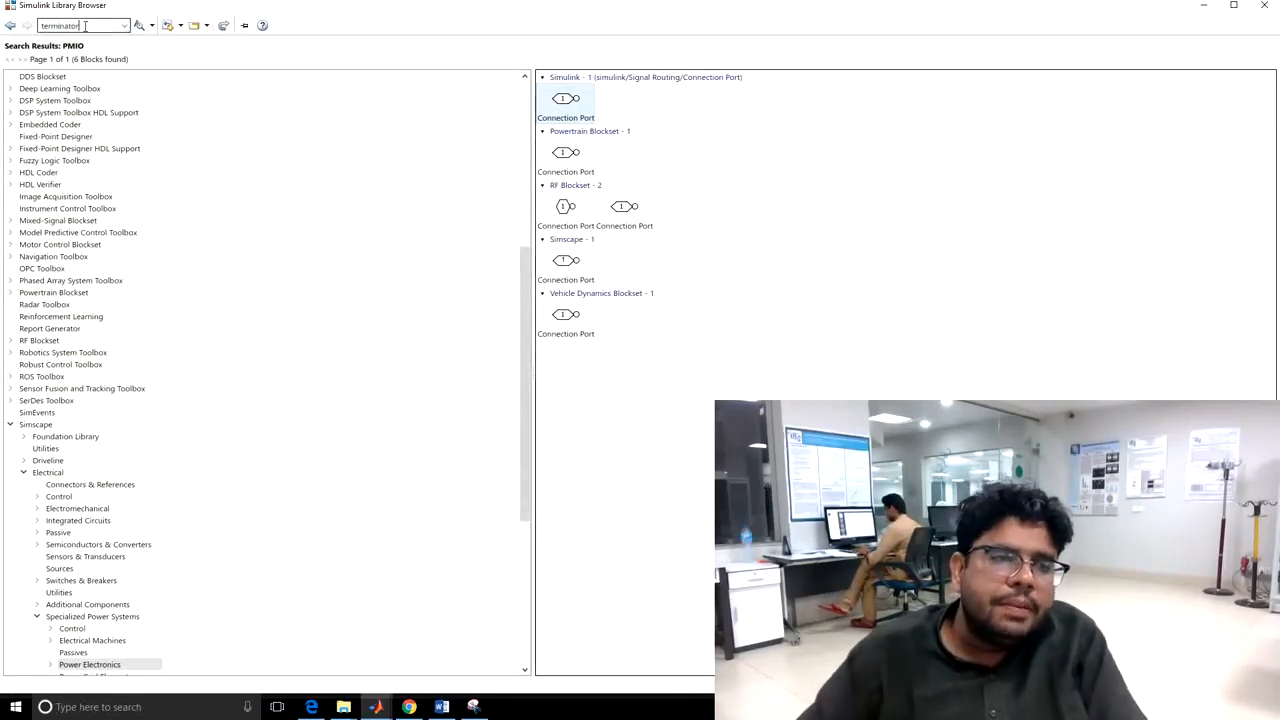
{"action": "right_click", "coordinate": [570, 106]}
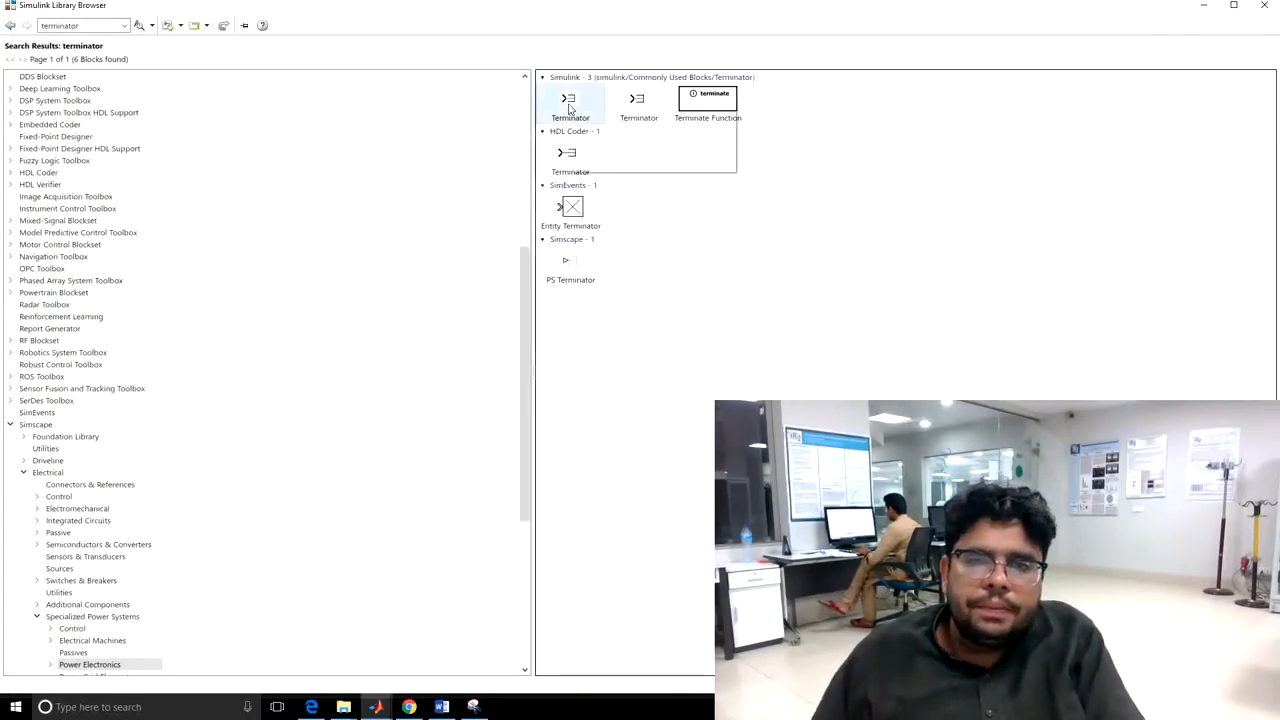
{"action": "left_click", "coordinate": [606, 114]}
{"action": "left_click", "coordinate": [1206, 6]}
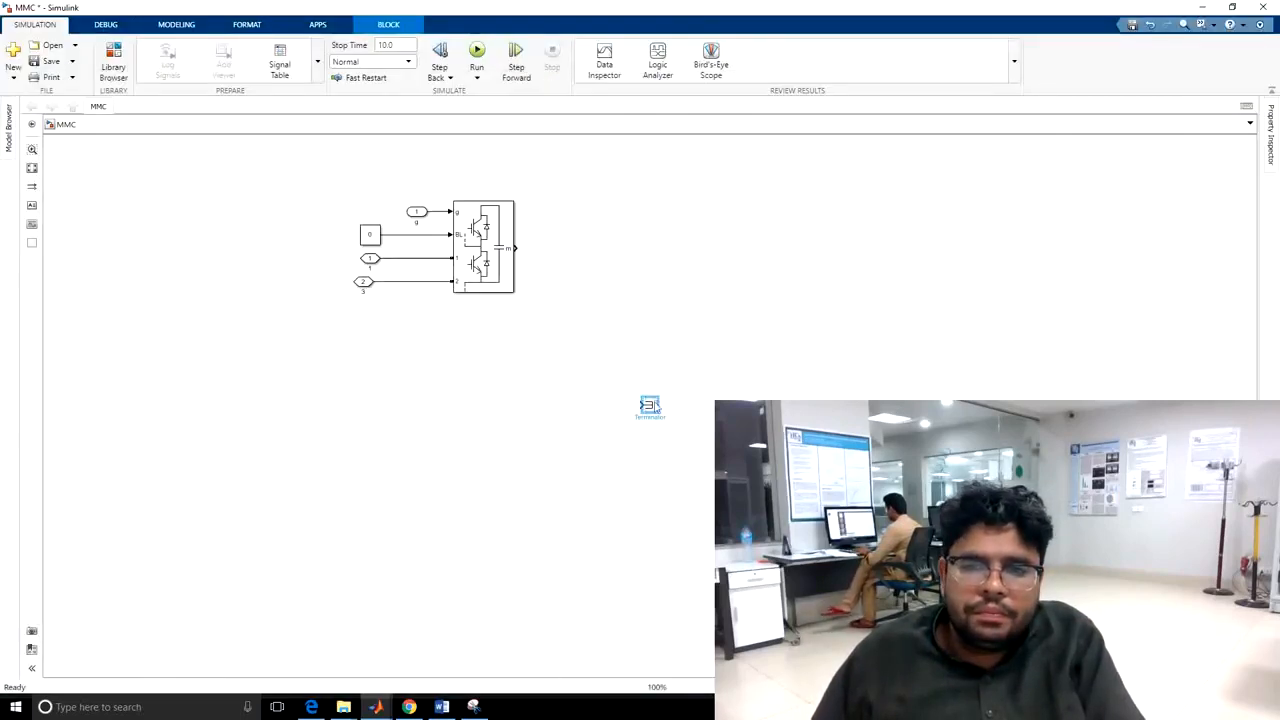
{"action": "left_click_drag", "start_coordinate": [648, 405], "coordinate": [569, 254]}
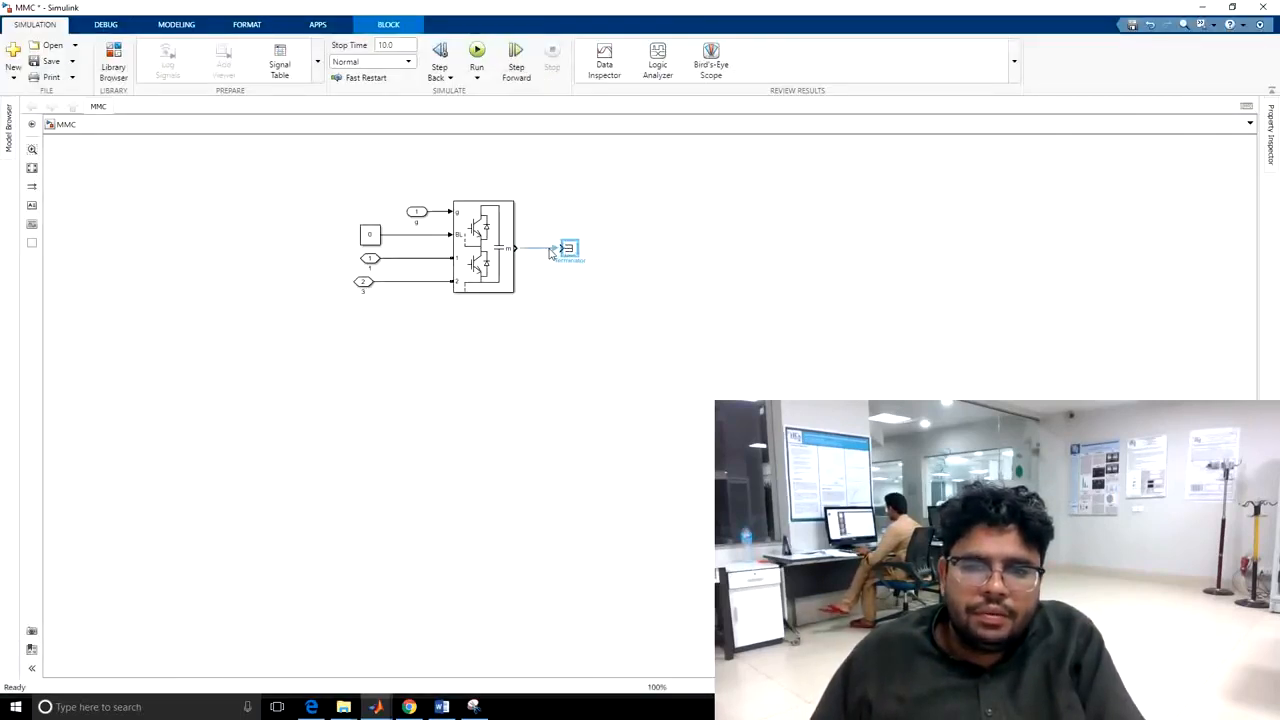
Group all the submodule blocks into a subsystem and delete the leftover ports and wires around it
{"action": "left_click_drag", "start_coordinate": [272, 162], "coordinate": [606, 317]}
{"action": "left_click", "coordinate": [623, 304]}
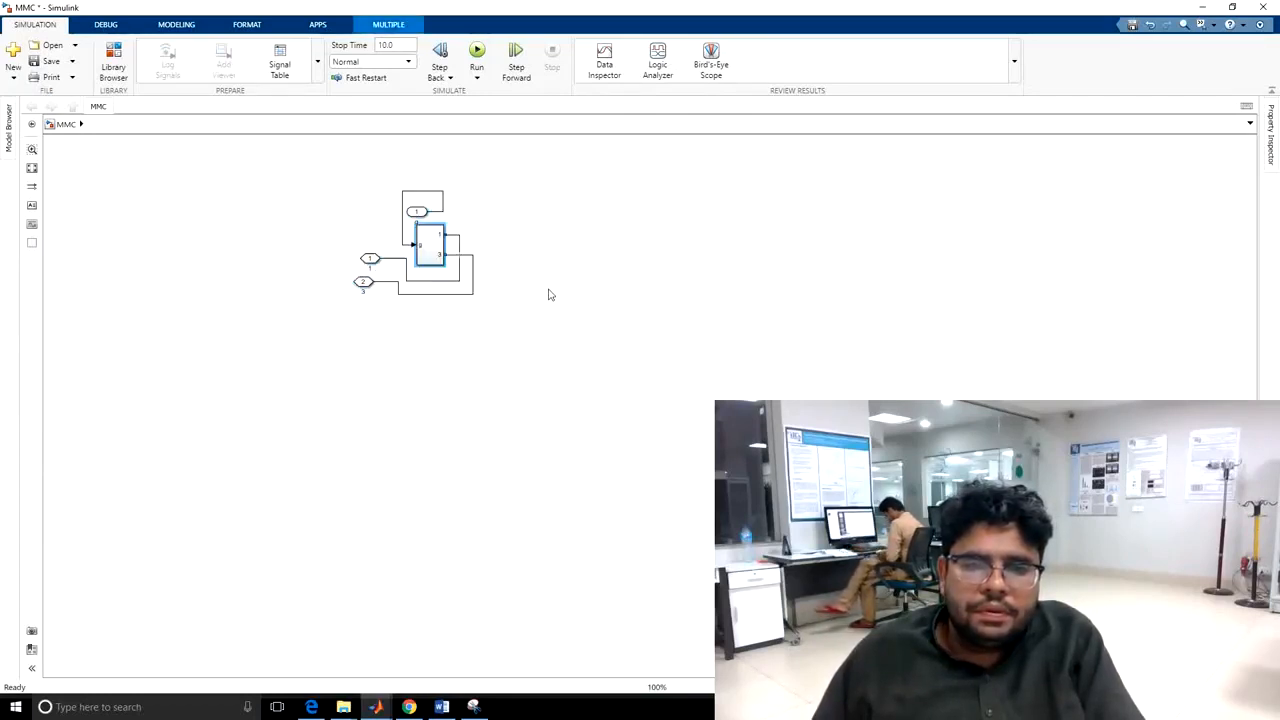
{"action": "left_click_drag", "start_coordinate": [504, 330], "coordinate": [460, 252]}
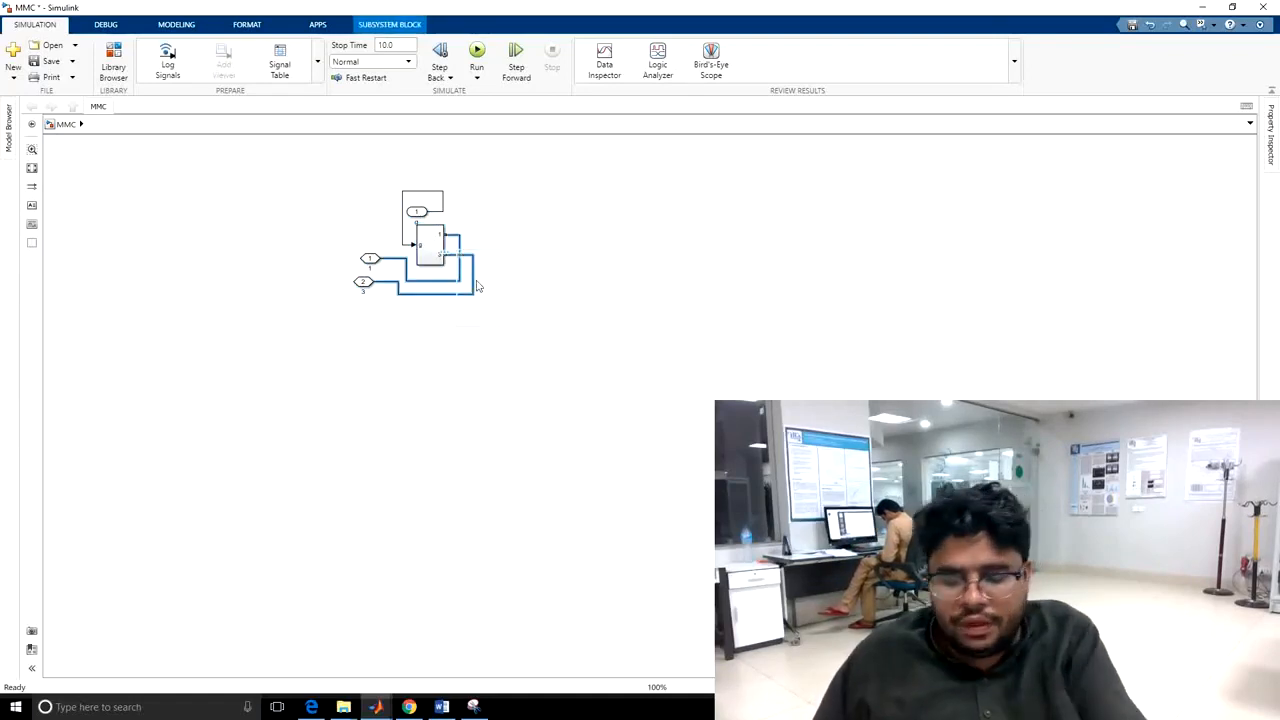
{"action": "key", "text": "Delete"}
{"action": "left_click_drag", "start_coordinate": [367, 185], "coordinate": [465, 220]}
{"action": "key", "text": "Delete"}
{"action": "left_click_drag", "start_coordinate": [323, 227], "coordinate": [391, 297]}
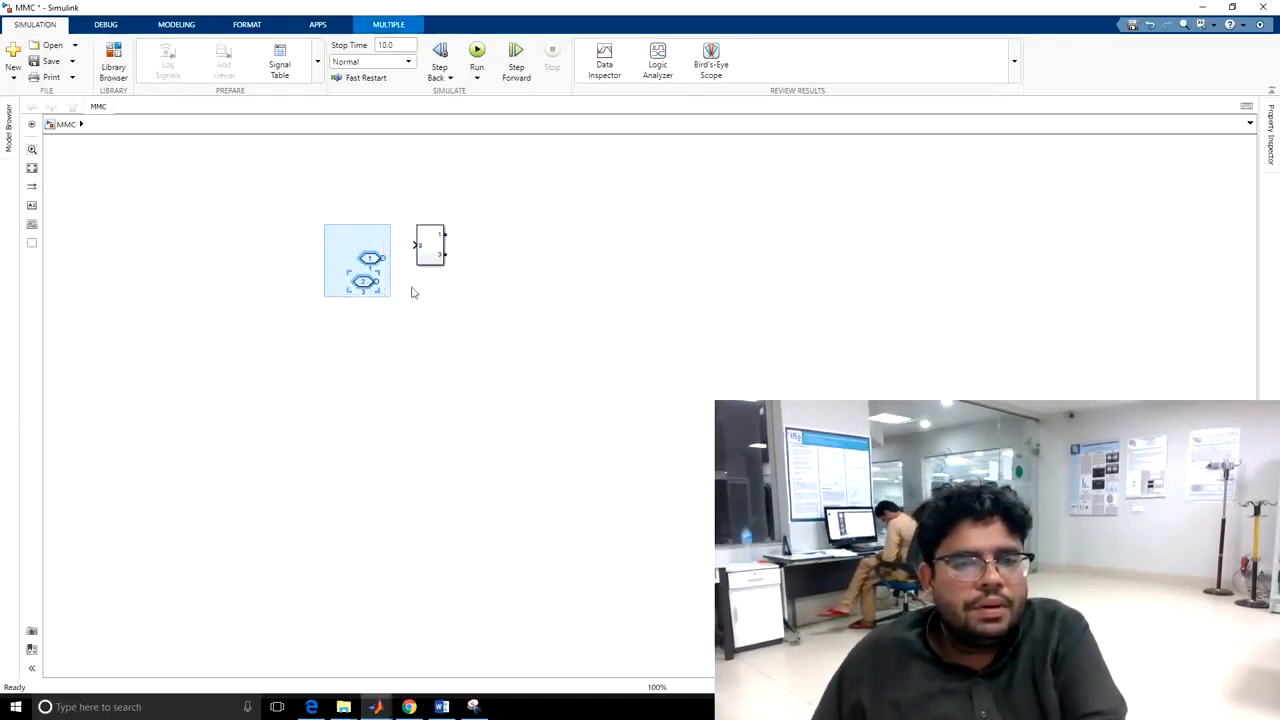
{"action": "key", "text": "Delete"}
Move the subsystem to the upper part of the canvas and duplicate it downward into a column of ten
{"action": "left_click_drag", "start_coordinate": [432, 256], "coordinate": [392, 220]}
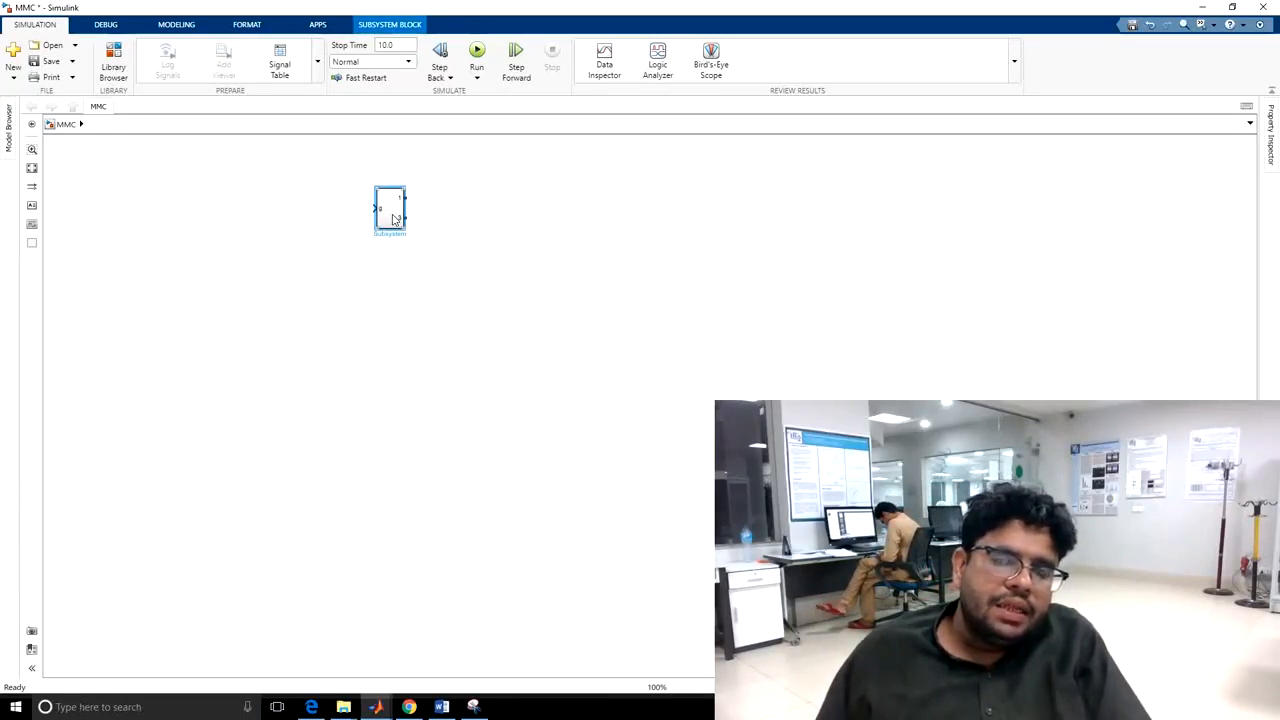
{"action": "left_click_drag", "start_coordinate": [393, 219], "coordinate": [381, 535]}
{"action": "left_click_drag", "start_coordinate": [384, 540], "coordinate": [381, 605]}
{"action": "scroll", "coordinate": [540, 514], "scroll_direction": "down", "scroll_amount": 3}
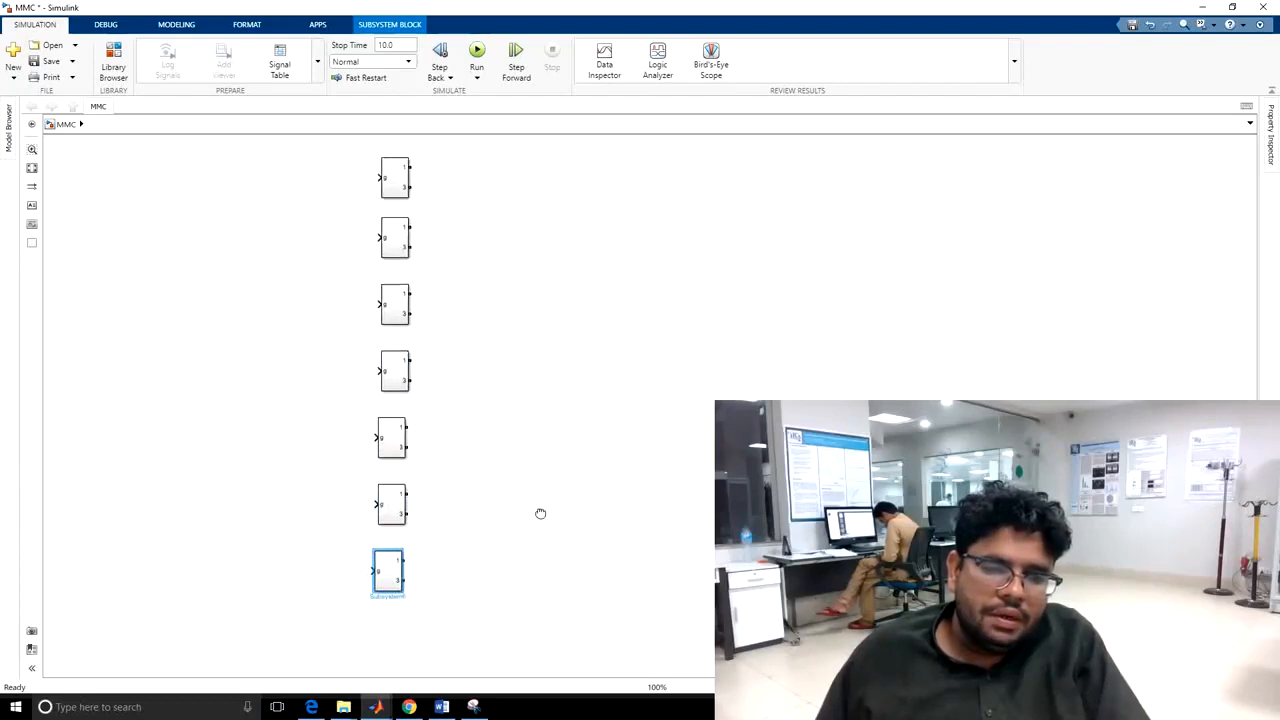
{"action": "left_click_drag", "start_coordinate": [409, 505], "coordinate": [403, 572]}
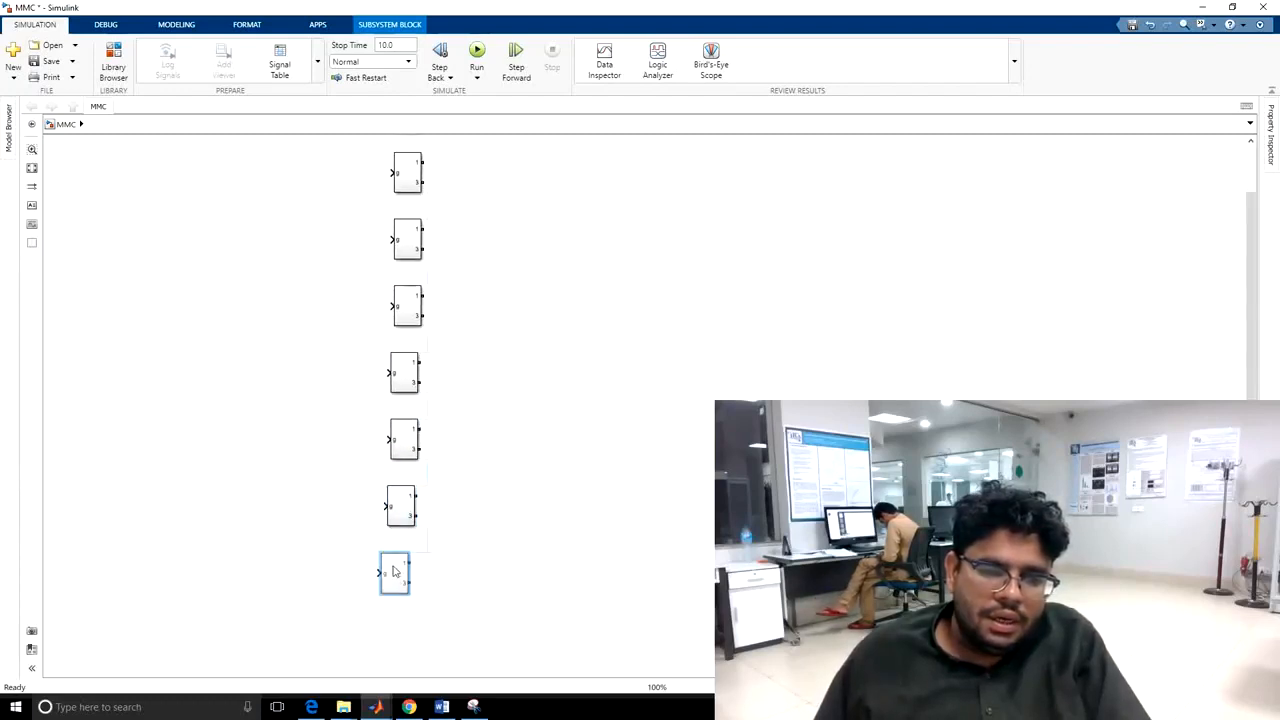
{"action": "scroll", "coordinate": [491, 549], "scroll_direction": "down", "scroll_amount": 2}
{"action": "left_click_drag", "start_coordinate": [429, 515], "coordinate": [441, 578]}
{"action": "left_click_drag", "start_coordinate": [578, 509], "coordinate": [593, 456]}
{"action": "left_click_drag", "start_coordinate": [465, 474], "coordinate": [463, 548]}
{"action": "scroll", "coordinate": [640, 490], "scroll_direction": "down", "scroll_amount": 5}
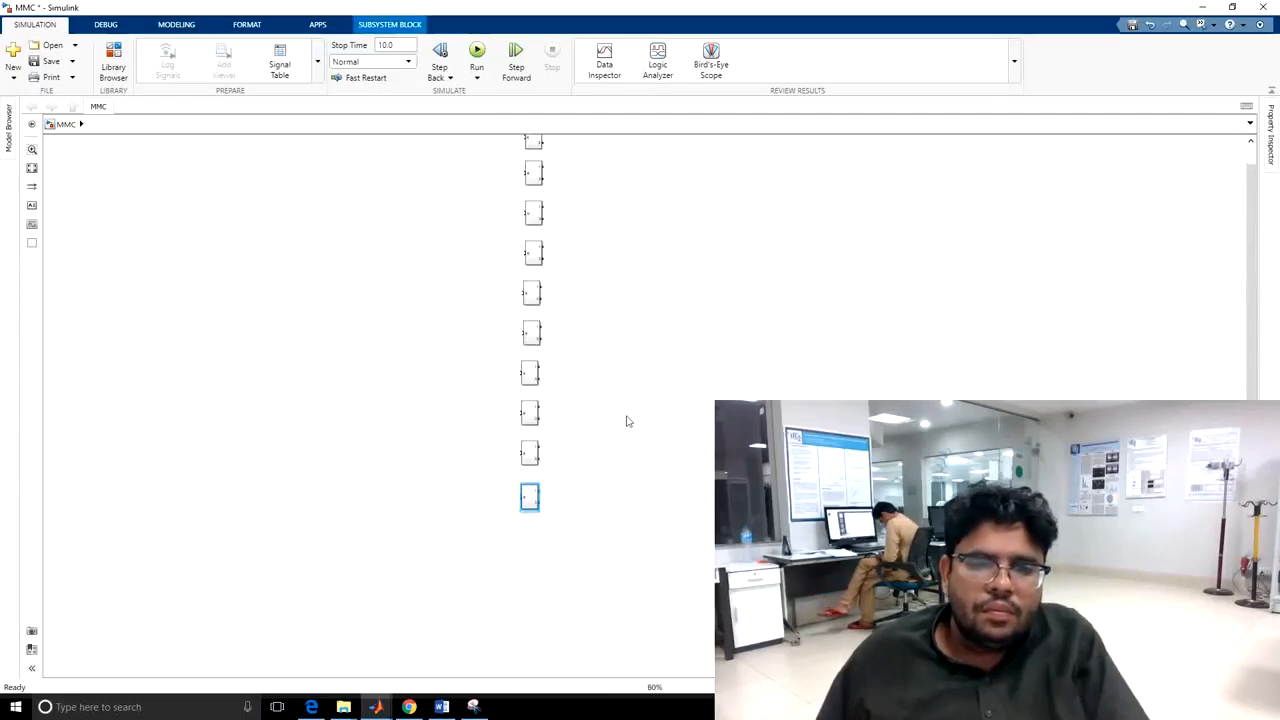
Select all ten subsystems in the column and nudge them upward together
{"action": "scroll", "coordinate": [675, 330], "scroll_direction": "up", "scroll_amount": 4}
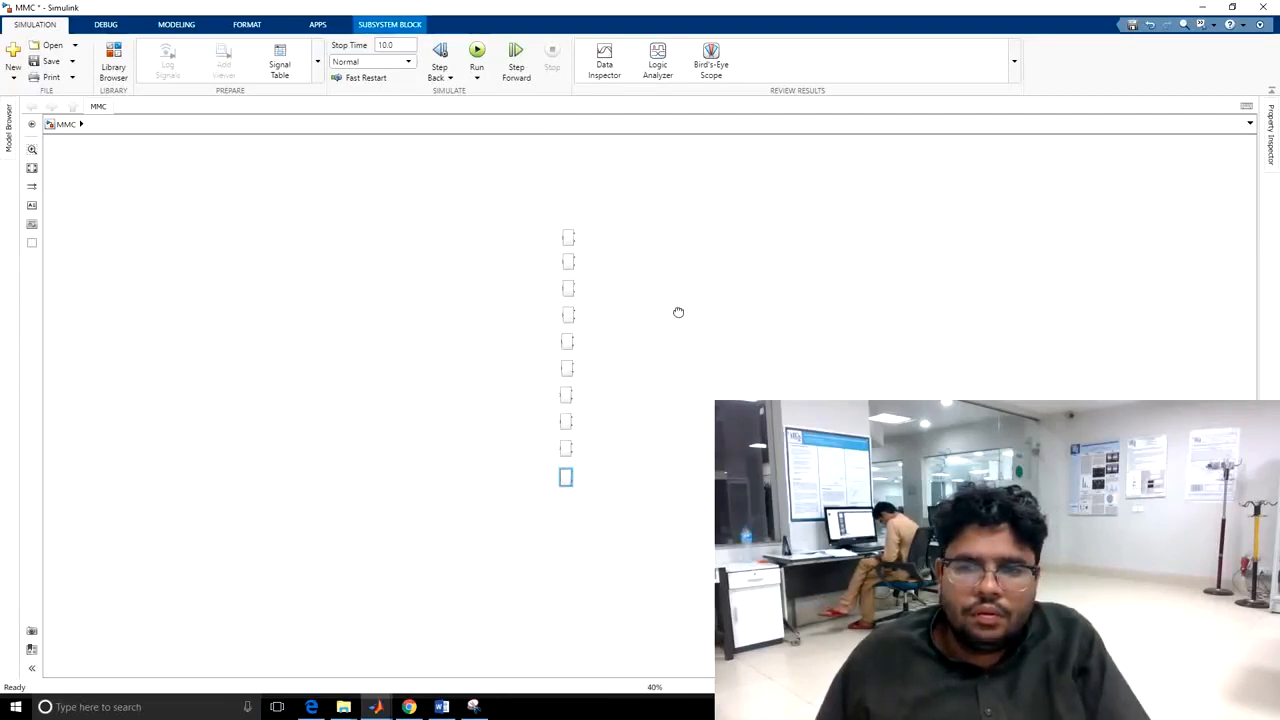
{"action": "scroll", "coordinate": [657, 339], "scroll_direction": "down", "scroll_amount": 3}
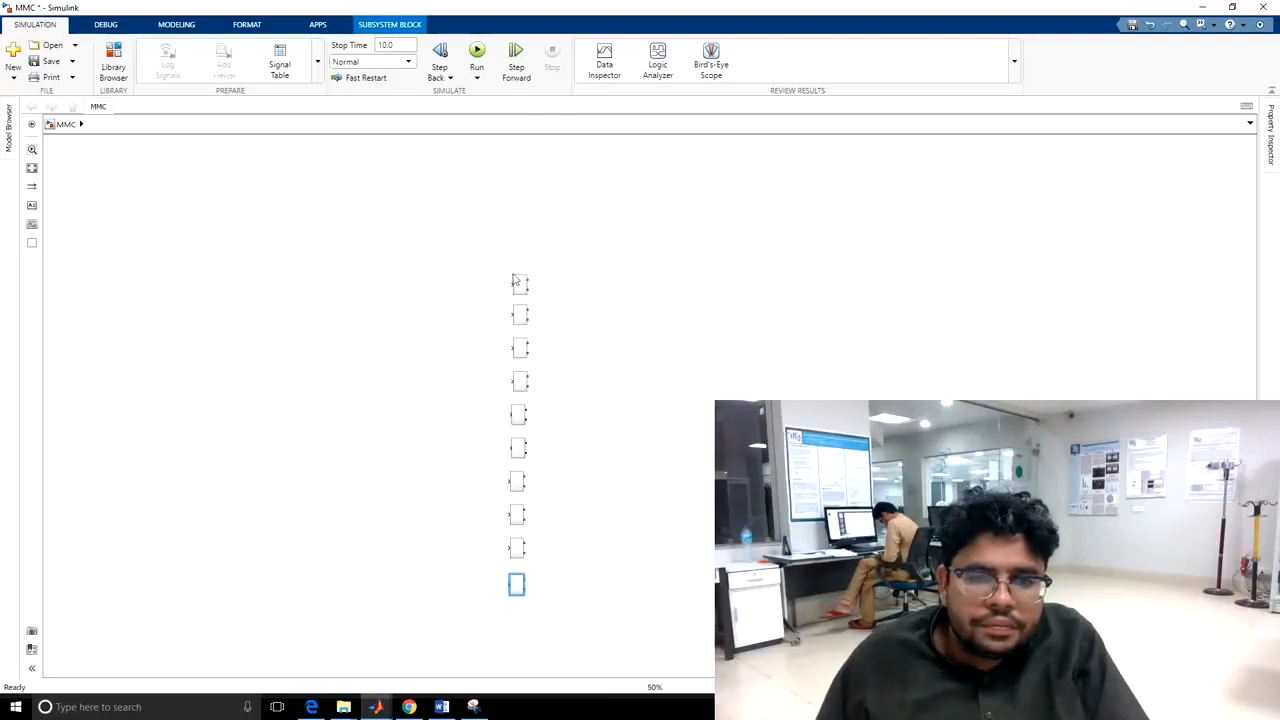
{"action": "left_click_drag", "start_coordinate": [438, 268], "coordinate": [568, 634]}
{"action": "key", "text": "Up"}
{"action": "key", "text": "Up"}
{"action": "key", "text": "Up"}
{"action": "key", "text": "Up"}
{"action": "key", "text": "Up"}
{"action": "key", "text": "Up"}
{"action": "key", "text": "Up"}
{"action": "key", "text": "Up"}
{"action": "key", "text": "Up"}
{"action": "key", "text": "Up"}
{"action": "key", "text": "Up"}
{"action": "key", "text": "Up"}
{"action": "key", "text": "Up"}
{"action": "key", "text": "Up"}
{"action": "key", "text": "Up"}
{"action": "key", "text": "Up"}
{"action": "key", "text": "Up"}
{"action": "key", "text": "Up"}
{"action": "key", "text": "Up"}
{"action": "key", "text": "Up"}
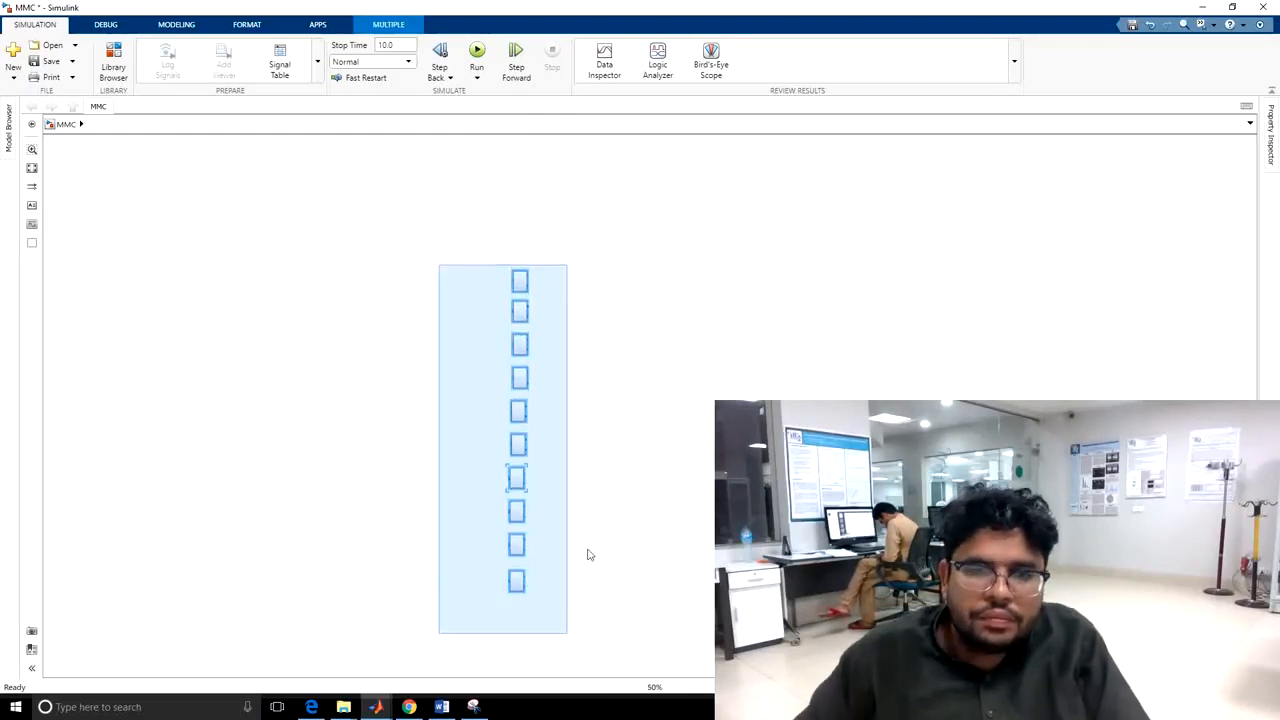
{"action": "left_click", "coordinate": [786, 305]}
Search the library for outport and add an Outport block beside the topmost subsystem
{"action": "scroll", "coordinate": [669, 338], "scroll_direction": "up", "scroll_amount": 3}
{"action": "scroll", "coordinate": [679, 330], "scroll_direction": "down", "scroll_amount": 2}
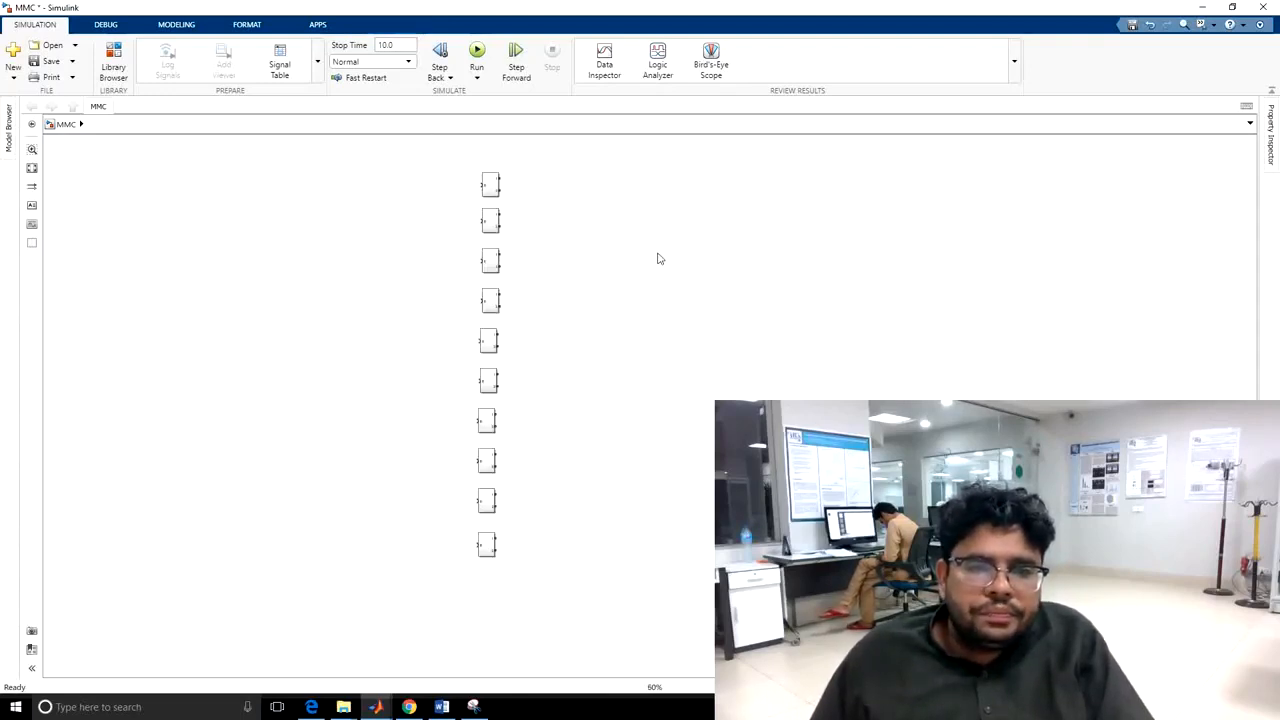
{"action": "scroll", "coordinate": [660, 259], "scroll_direction": "up", "scroll_amount": 1}
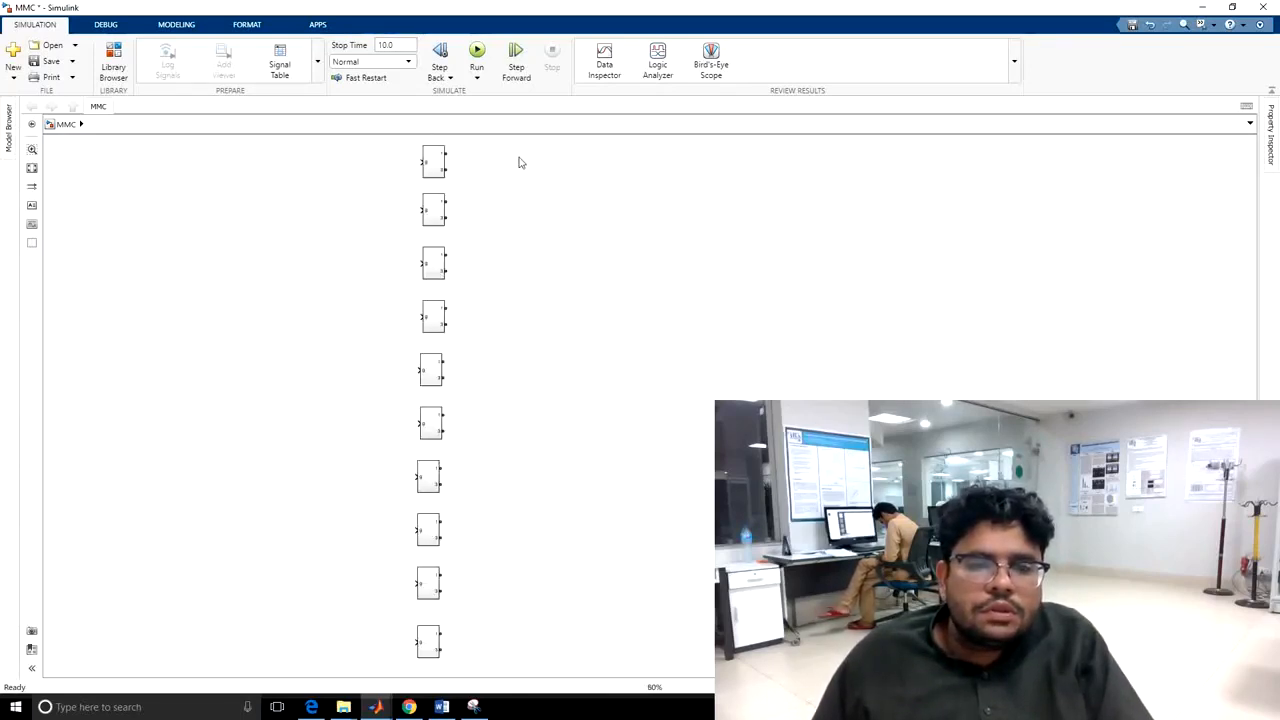
{"action": "left_click", "coordinate": [113, 65]}
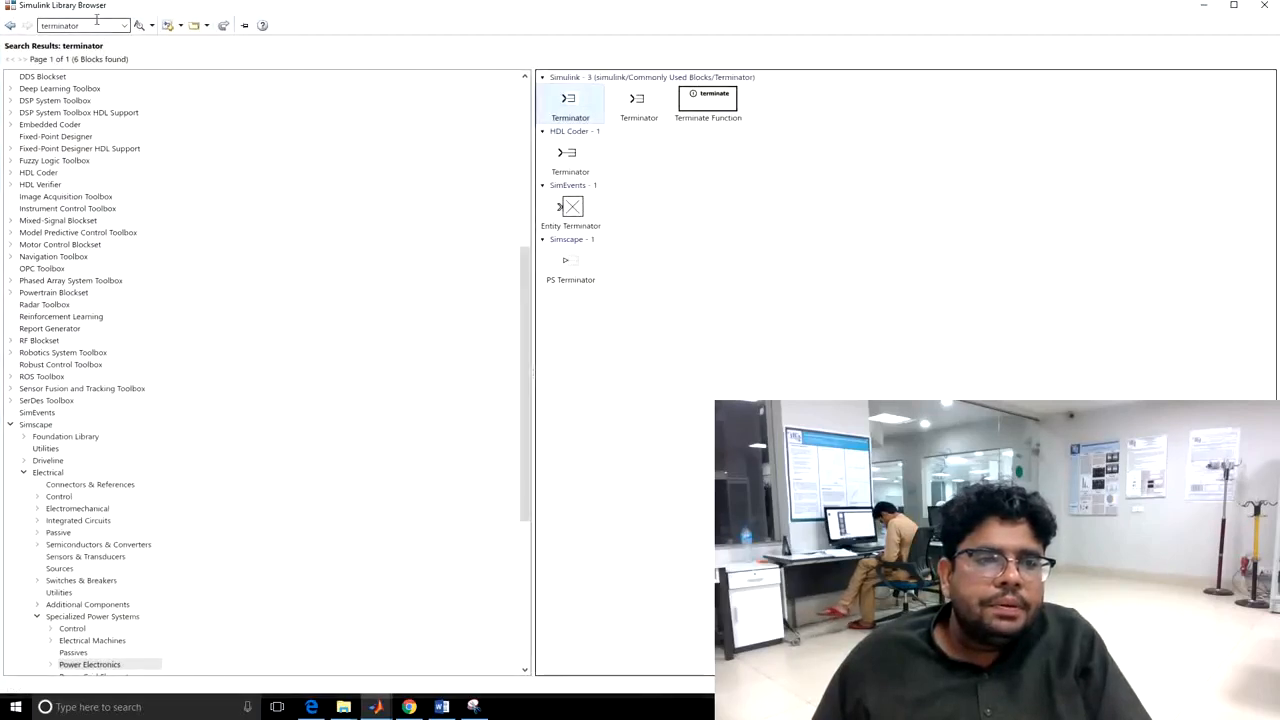
{"action": "double_click", "coordinate": [96, 22]}
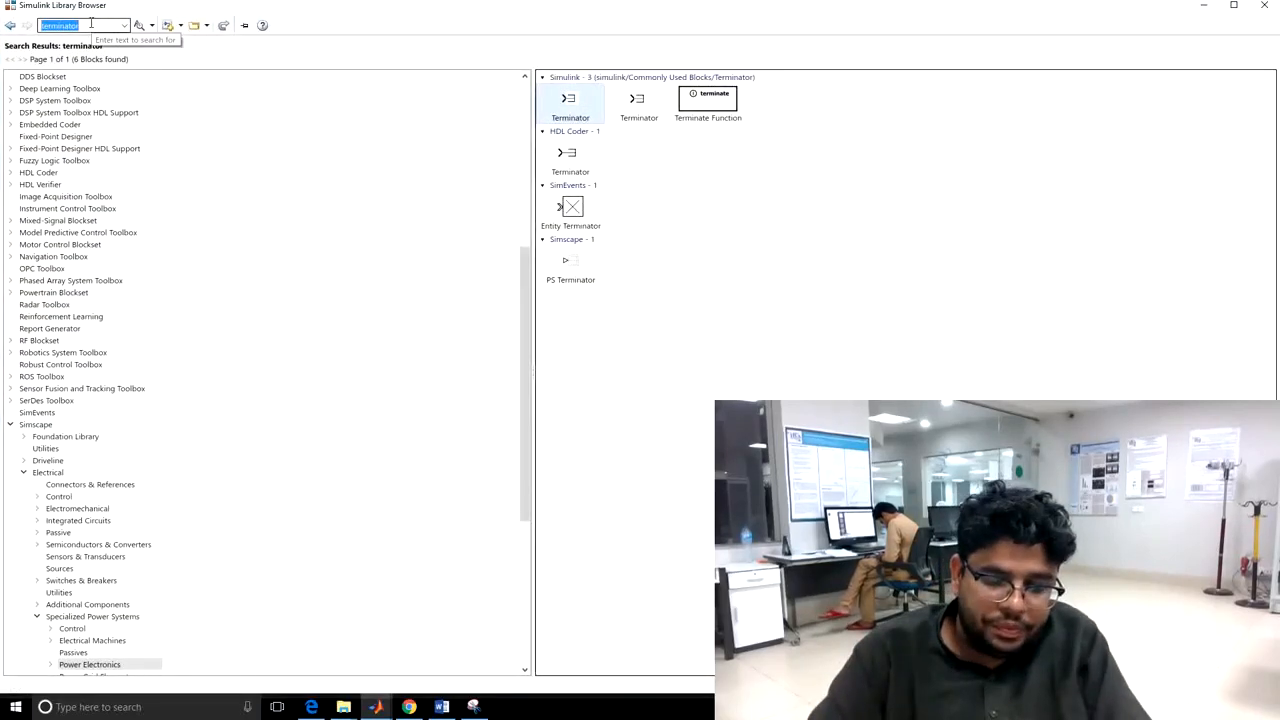
{"action": "type", "text": "out"}
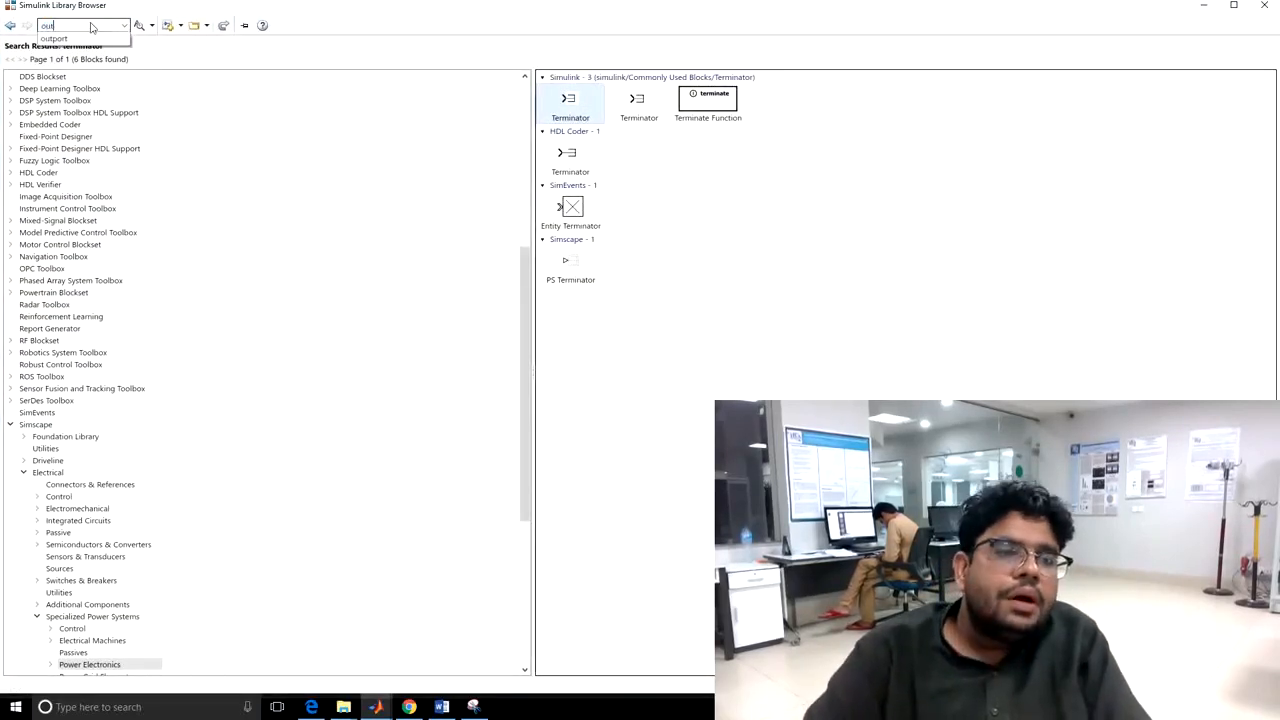
{"action": "type", "text": "port"}
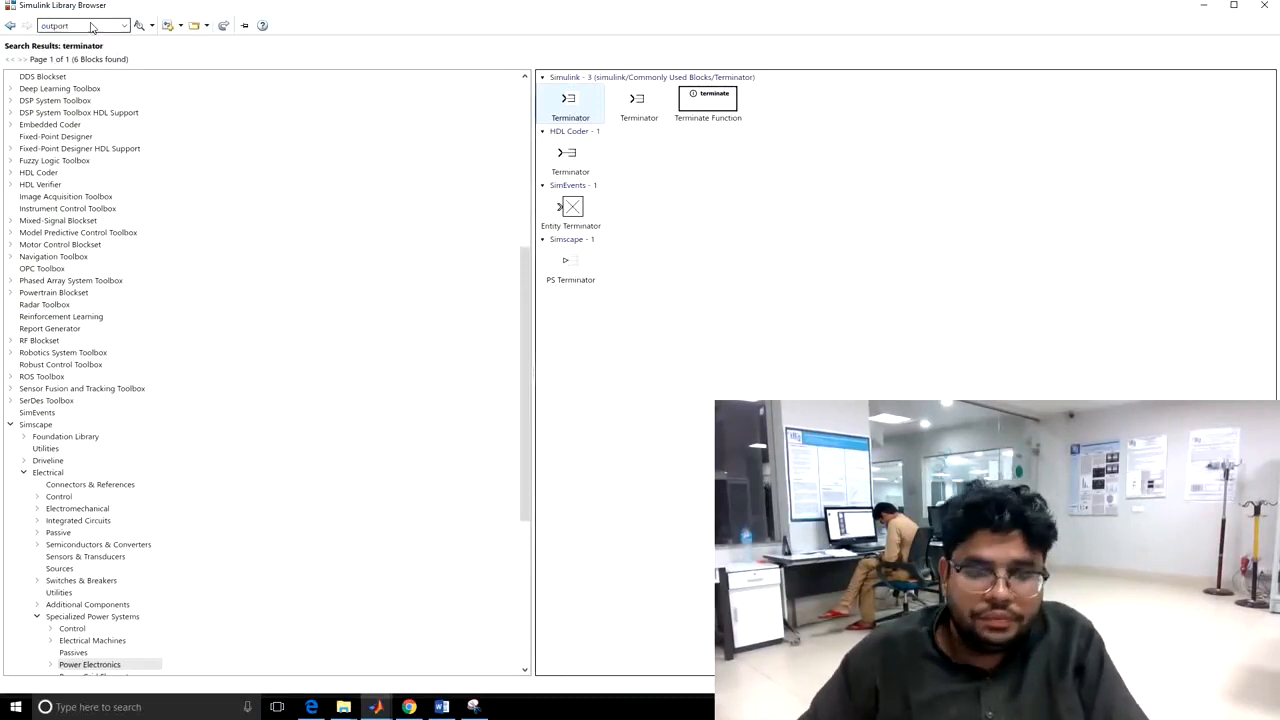
{"action": "key", "text": "Return"}
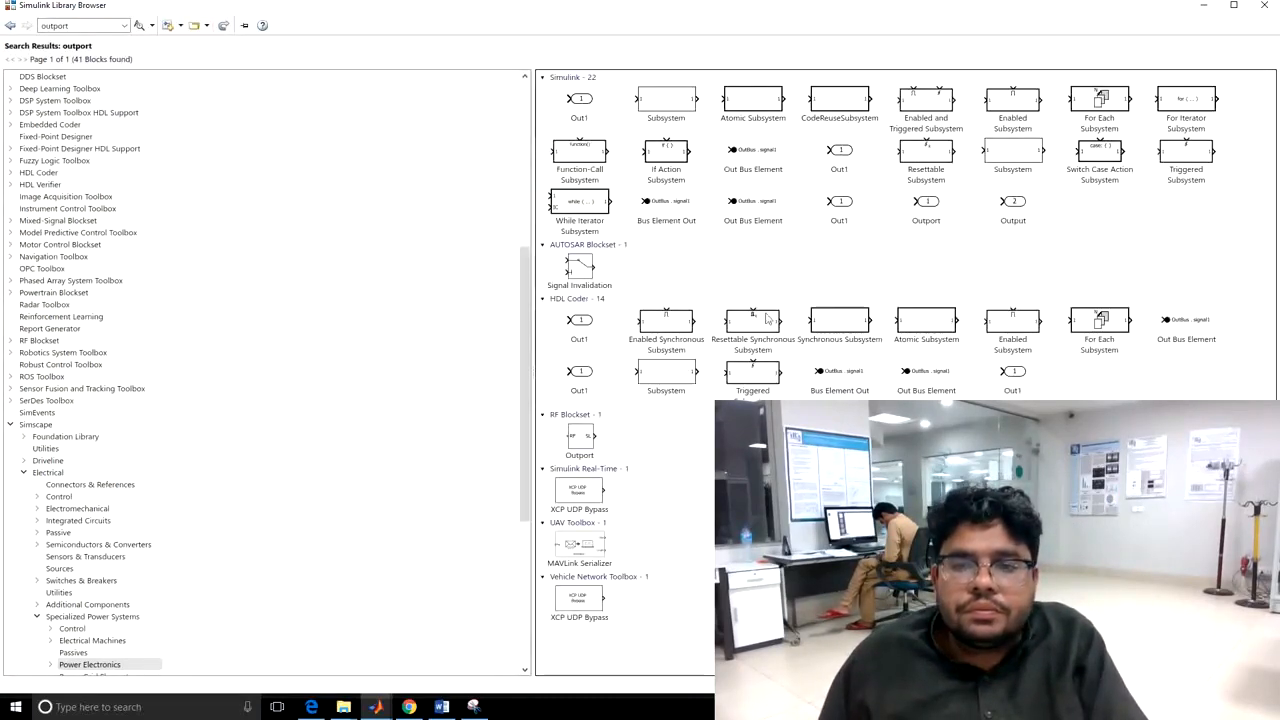
{"action": "right_click", "coordinate": [945, 214]}
{"action": "left_click", "coordinate": [961, 218]}
{"action": "left_click", "coordinate": [1200, 8]}
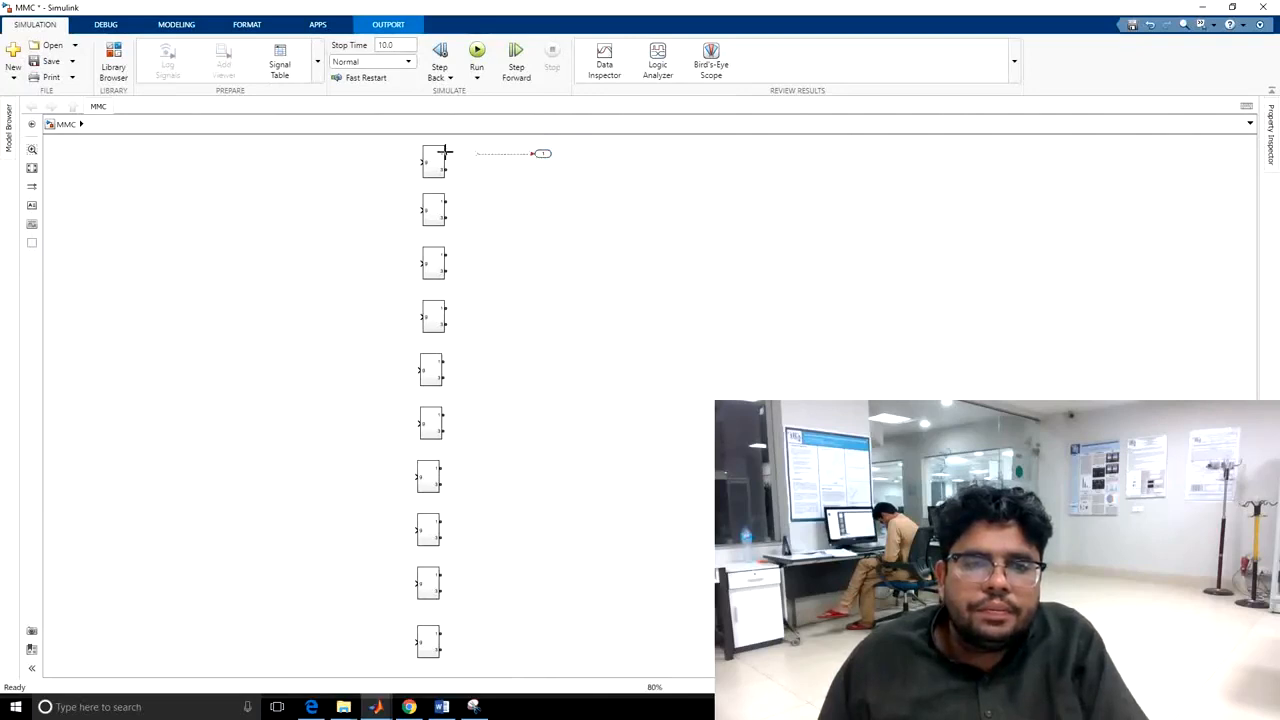
Try to wire the Outport block to terminal 1 of the topmost subsystem
{"action": "left_click_drag", "start_coordinate": [445, 152], "coordinate": [437, 152]}
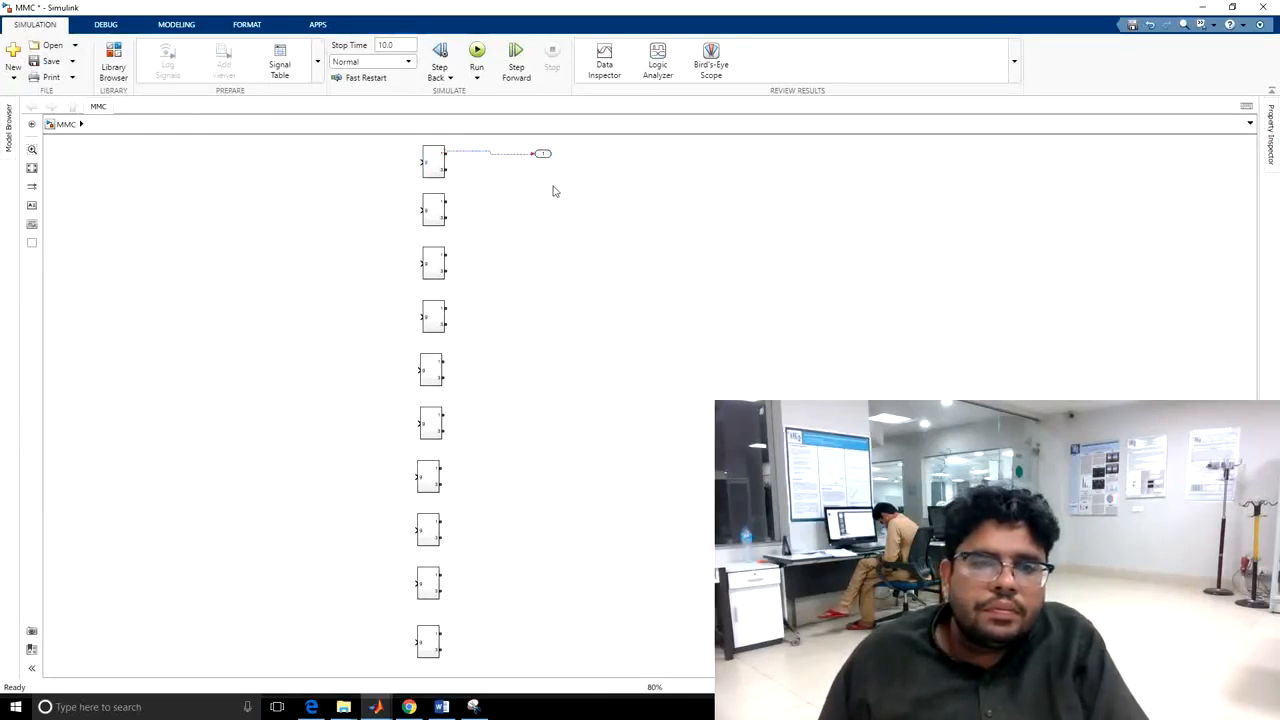
{"action": "key", "text": "Delete"}
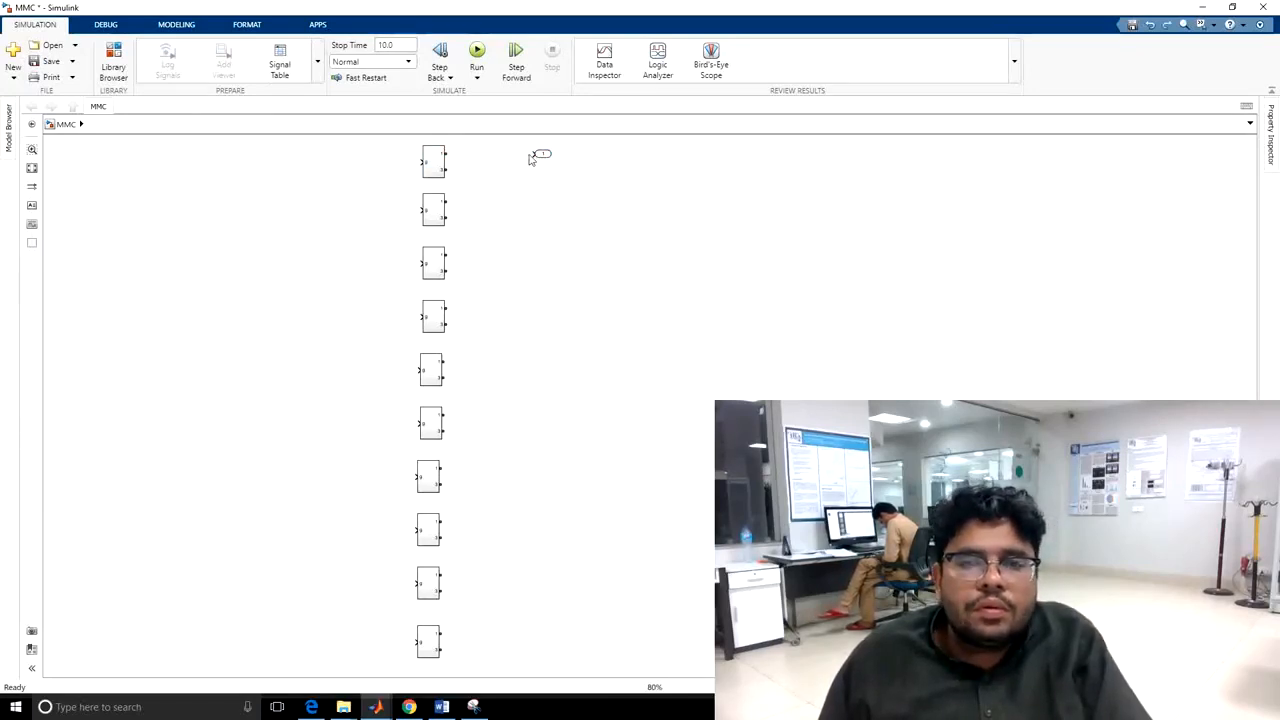
{"action": "left_click_drag", "start_coordinate": [531, 152], "coordinate": [447, 156]}
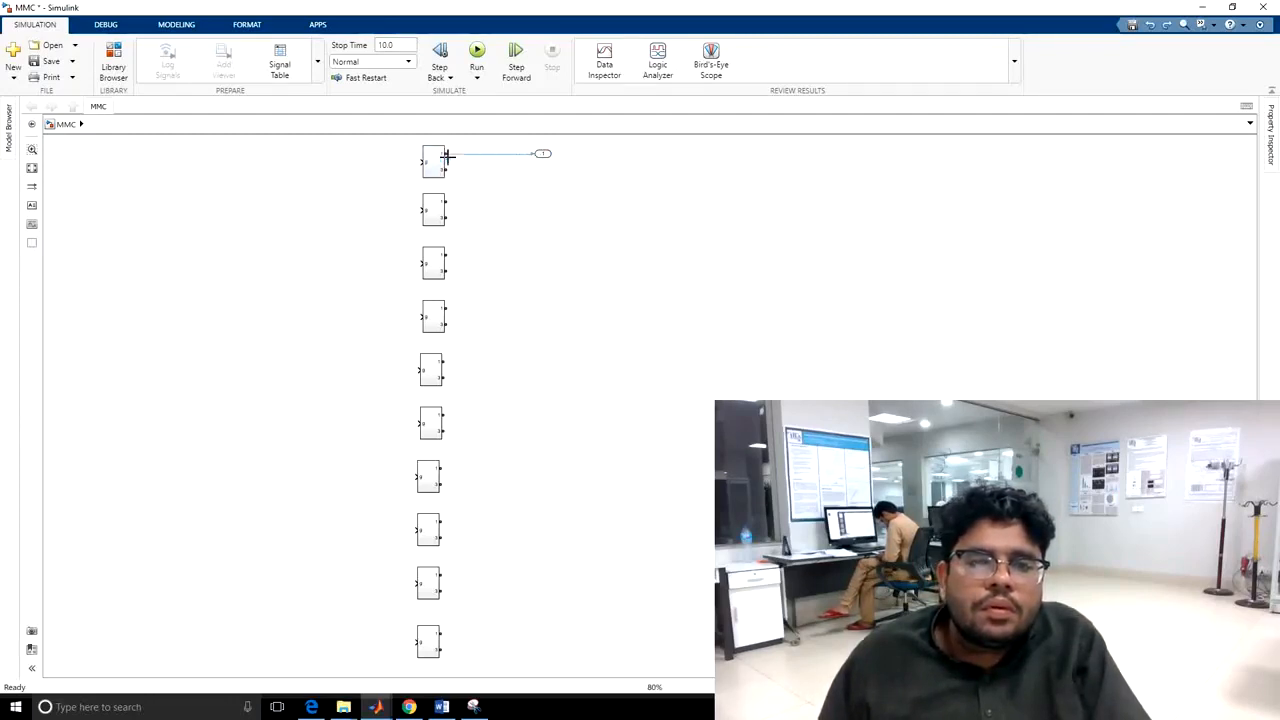
{"action": "key", "text": "Delete"}
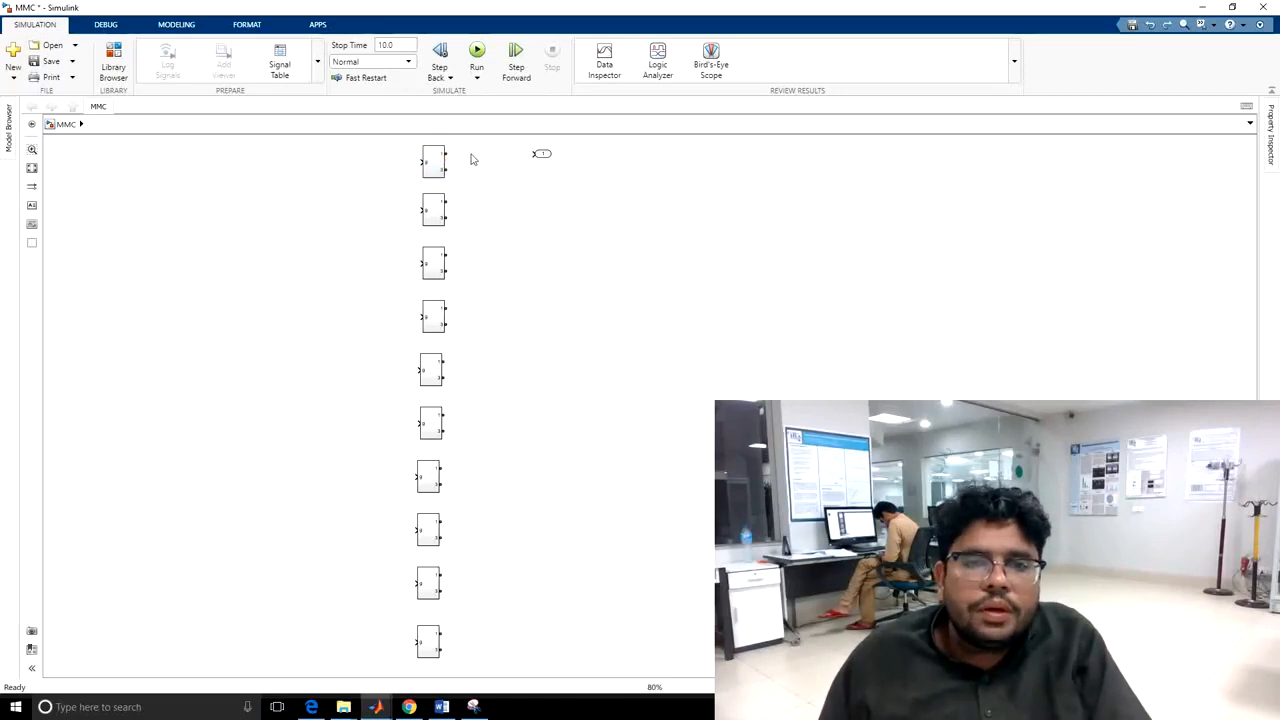
{"action": "left_click_drag", "start_coordinate": [465, 153], "coordinate": [538, 154]}
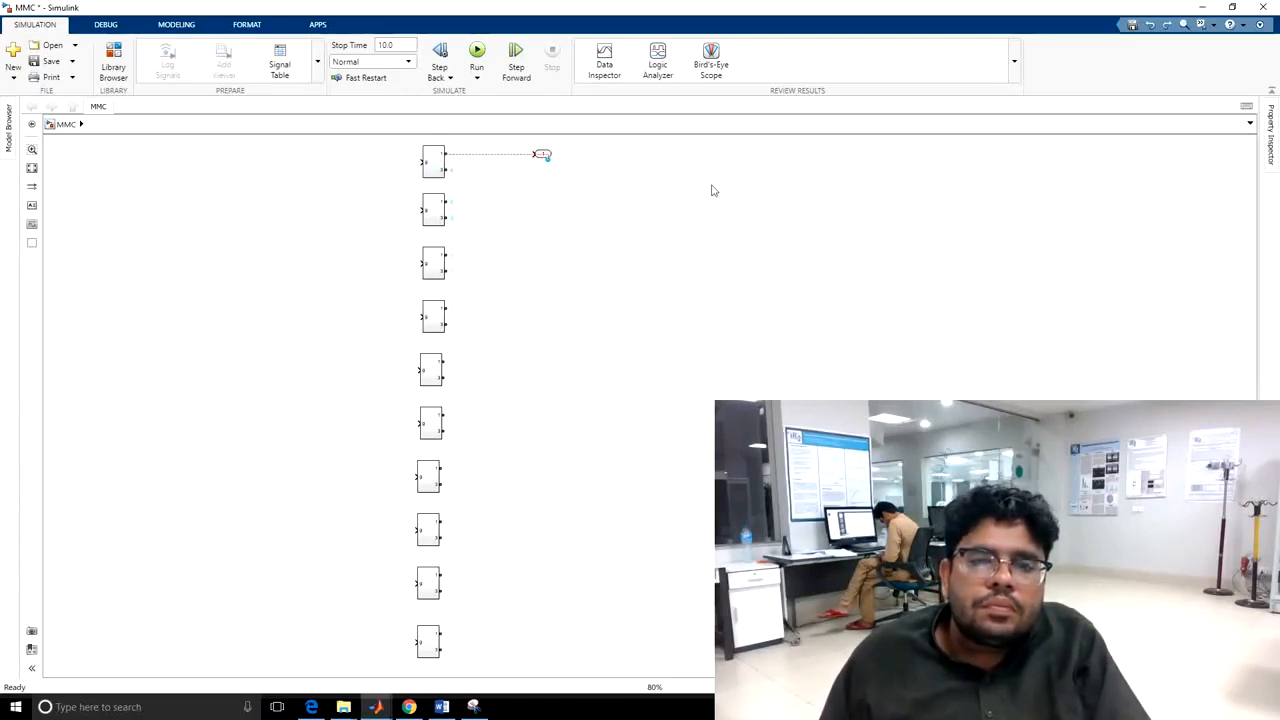
{"action": "left_click", "coordinate": [500, 153]}
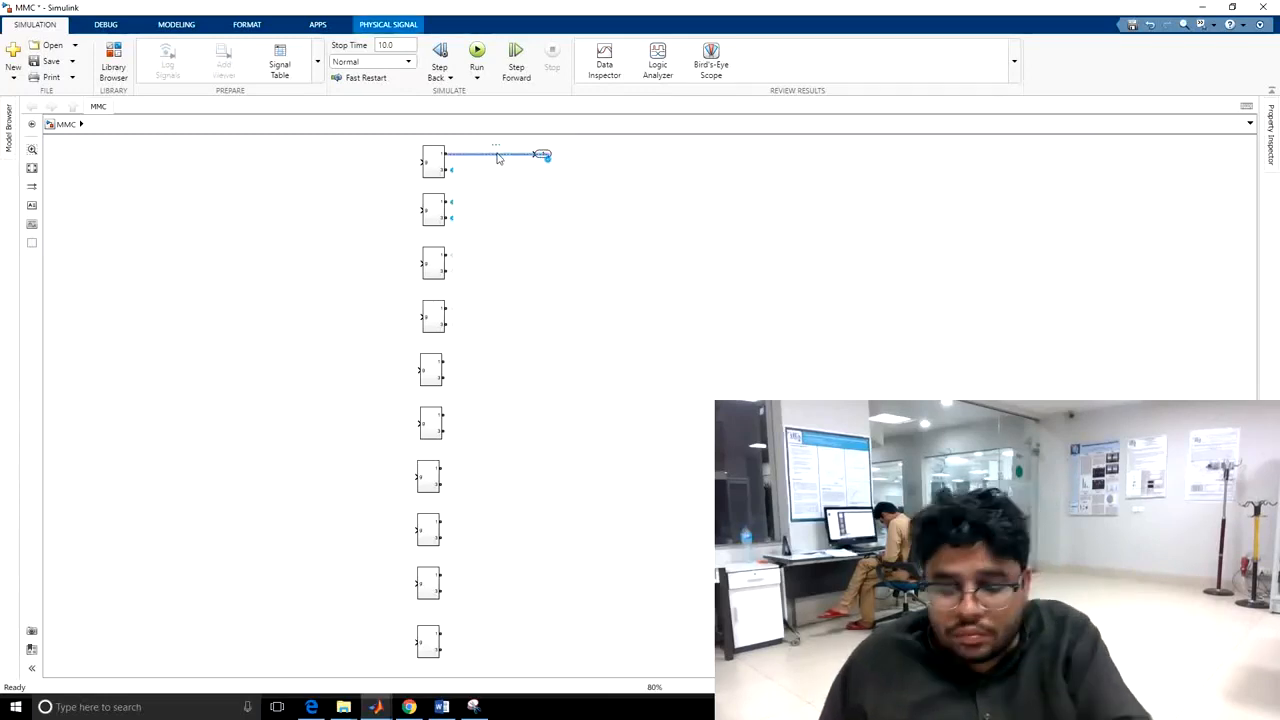
{"action": "key", "text": "Delete"}
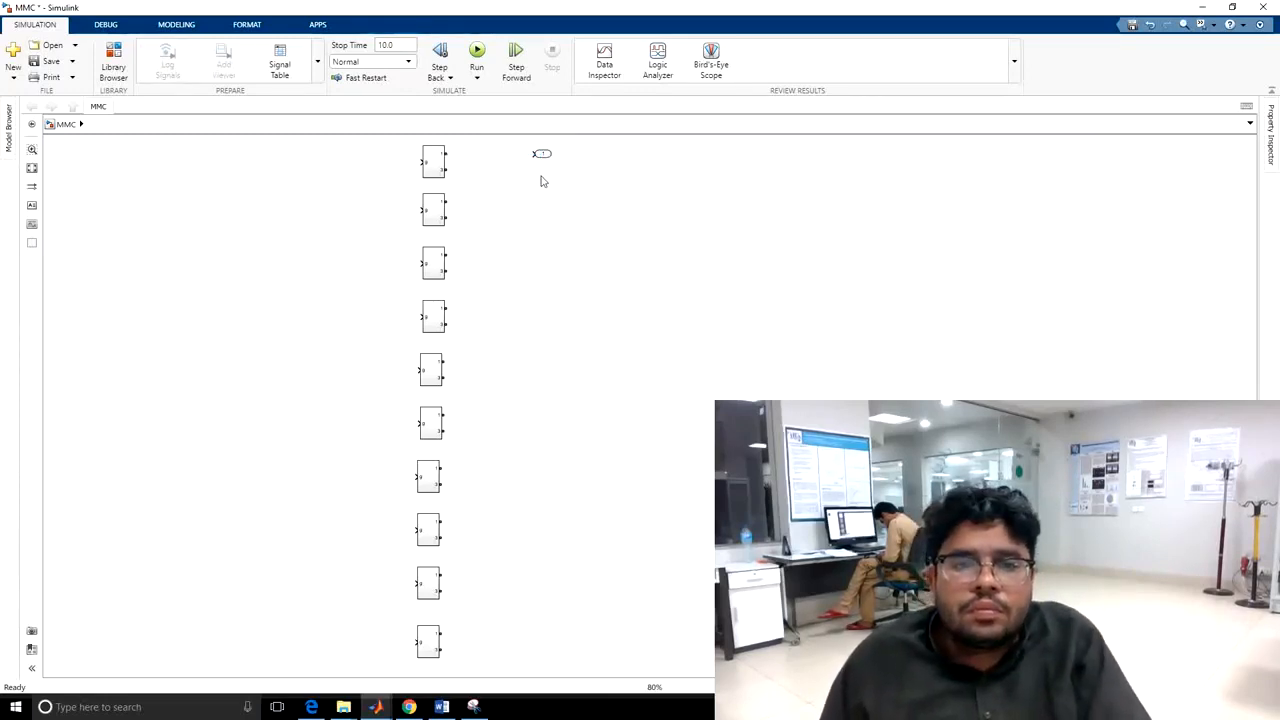
Check the parameters of the Outport block beside the topmost subsystem without changing them and delete the block
{"action": "double_click", "coordinate": [542, 156]}
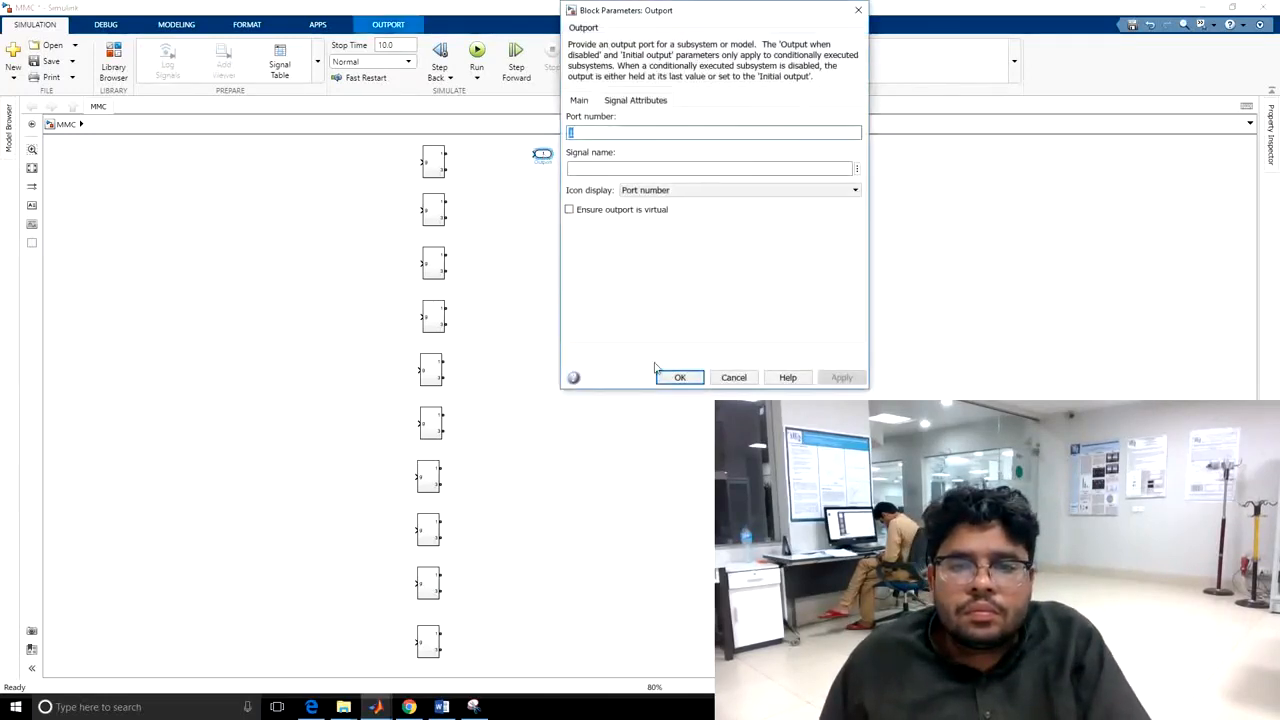
{"action": "left_click", "coordinate": [734, 377]}
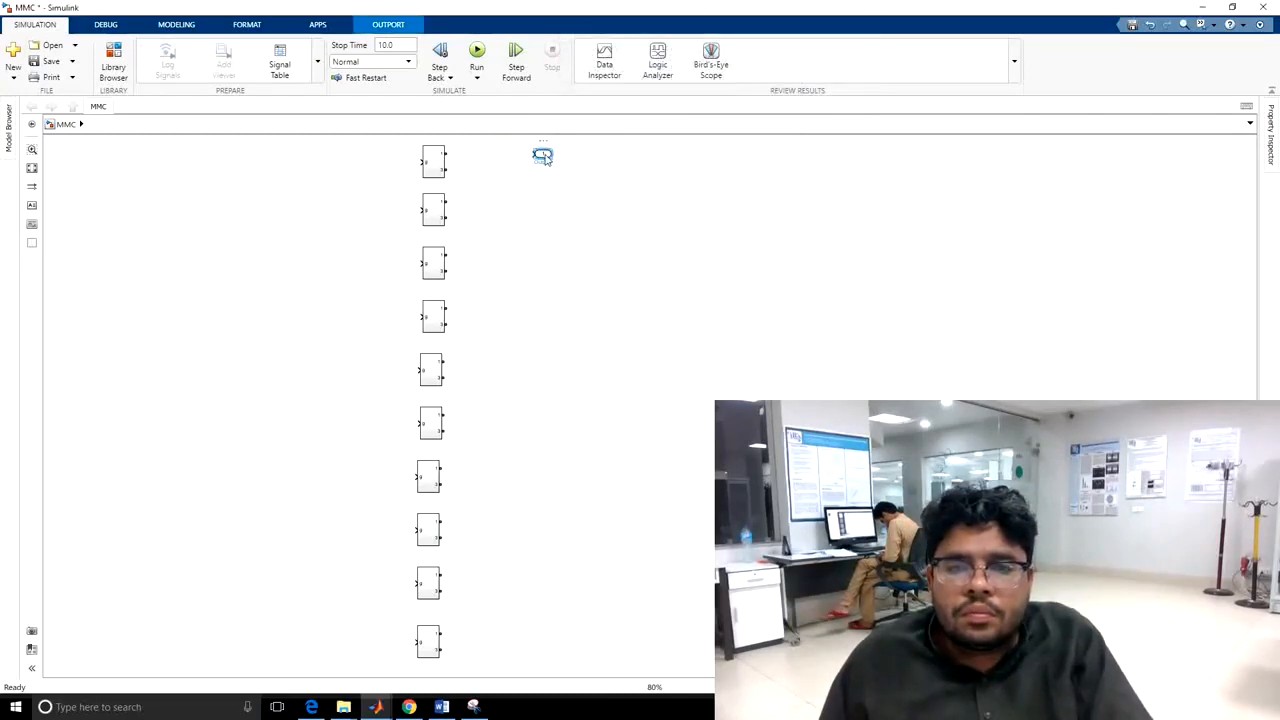
{"action": "key", "text": "Delete"}
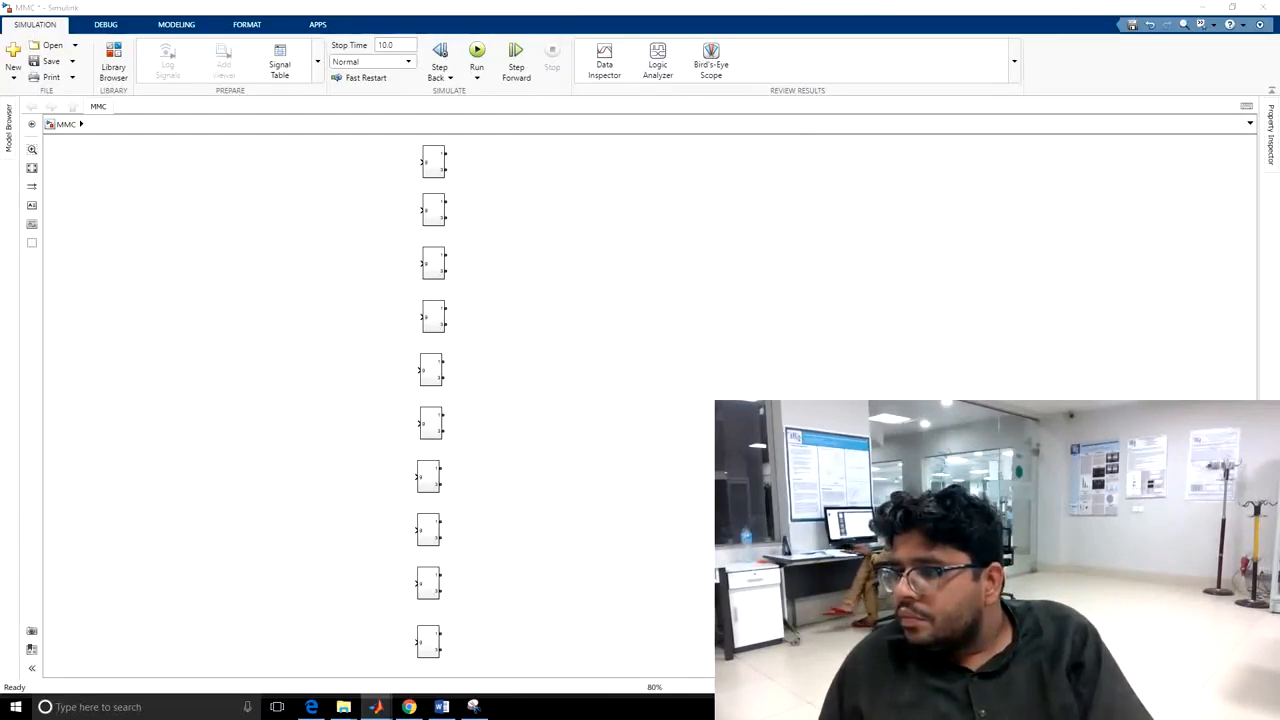
Search the library for PMIO, add the Simulink Connection Port block, and connect it to terminal 1 of the topmost subsystem
{"action": "left_click", "coordinate": [113, 65]}
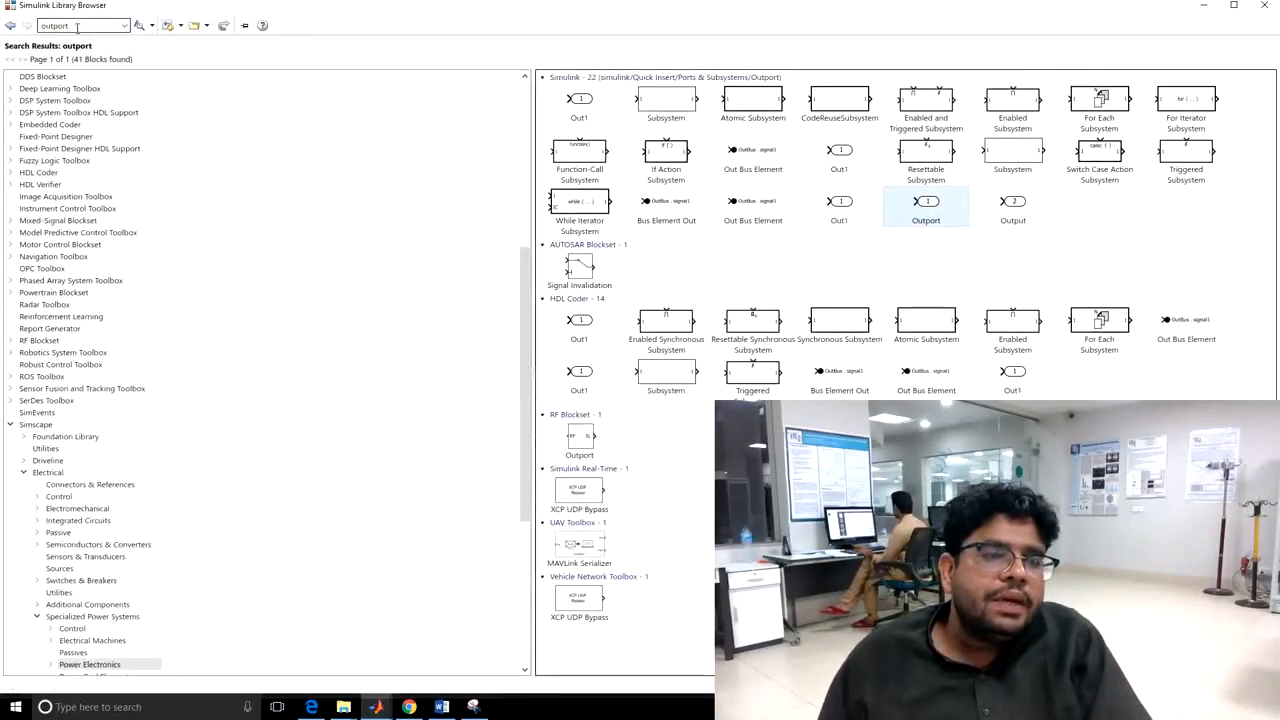
{"action": "left_click", "coordinate": [72, 27]}
{"action": "type", "text": "PM"}
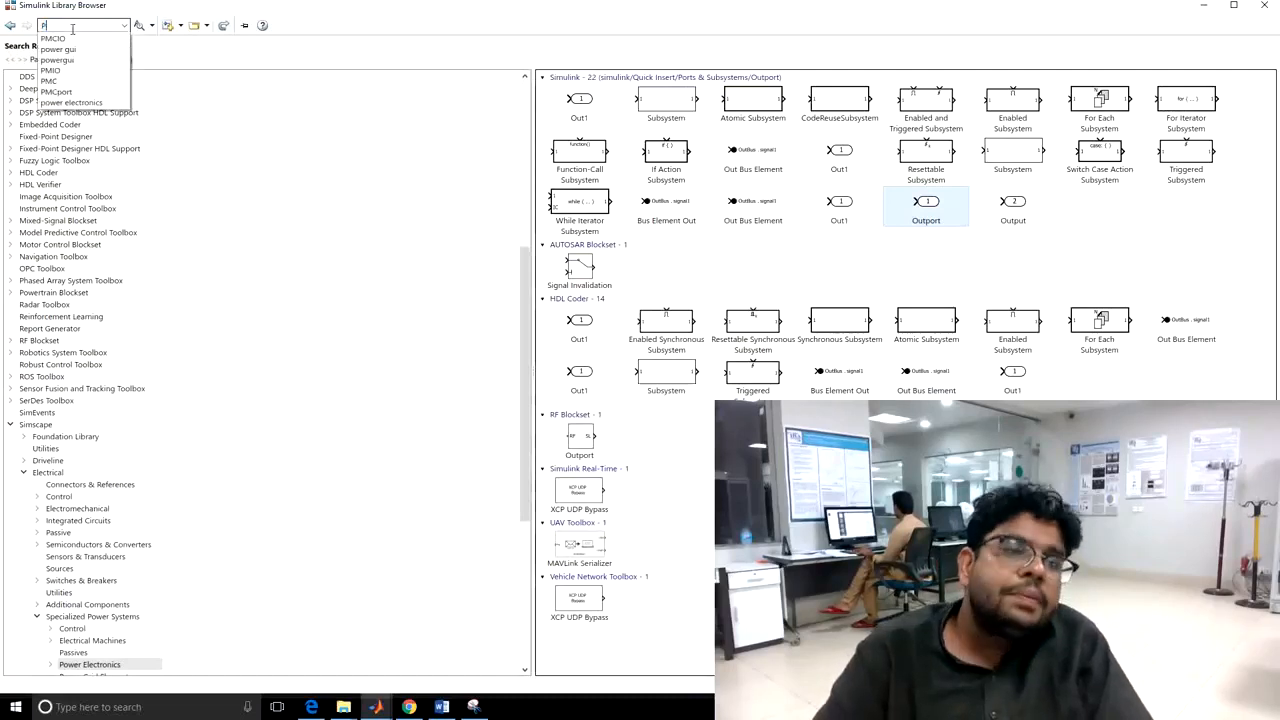
{"action": "key", "text": "Down"}
{"action": "key", "text": "Down"}
{"action": "key", "text": "Return"}
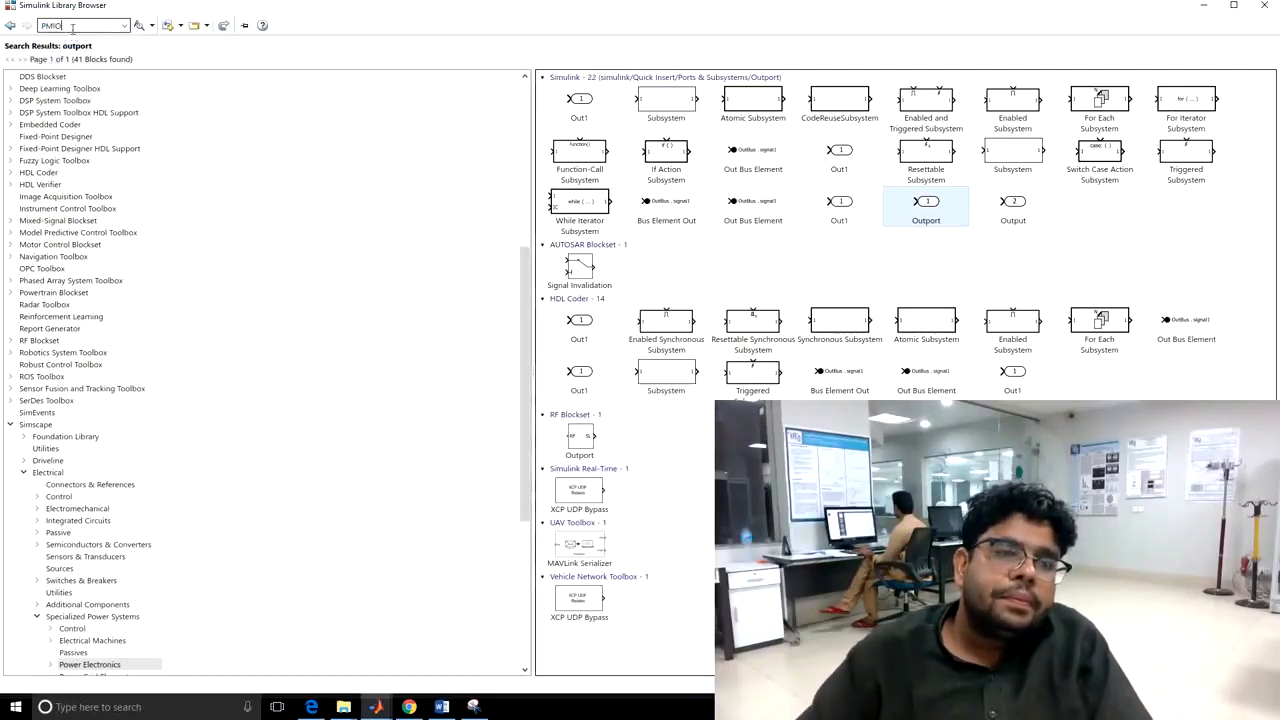
{"action": "left_click", "coordinate": [566, 98]}
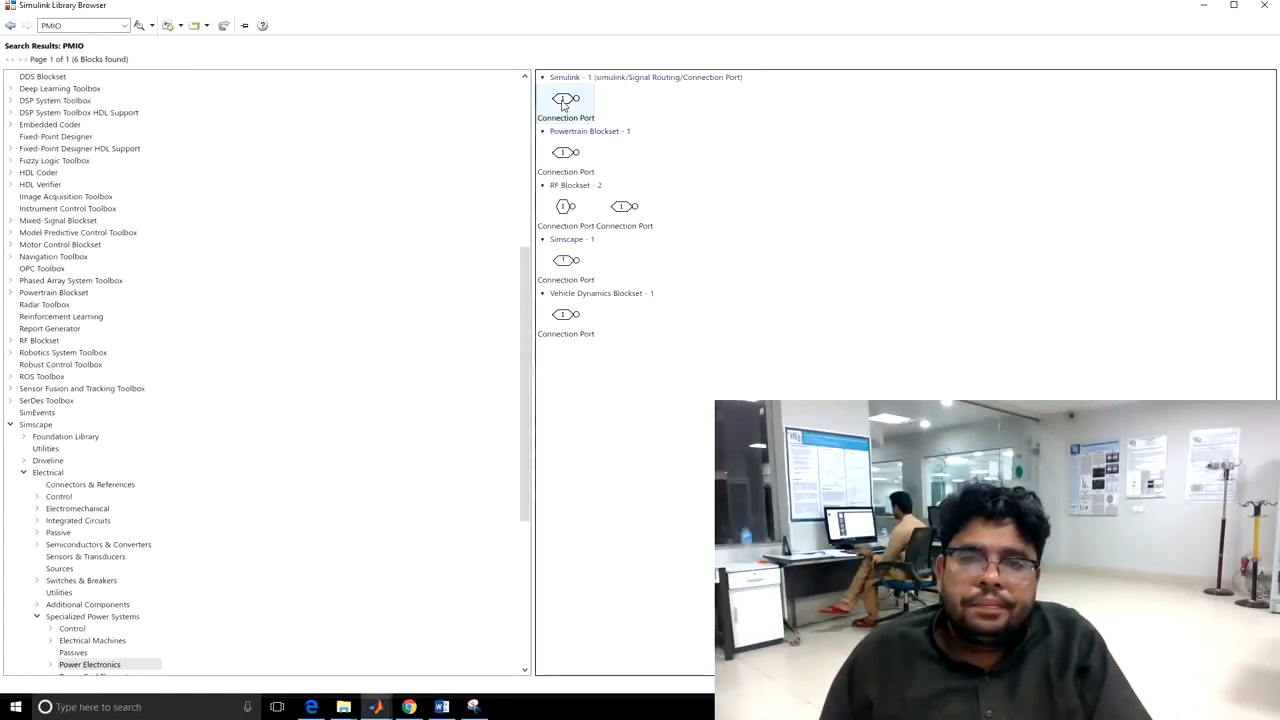
{"action": "right_click", "coordinate": [578, 102]}
{"action": "left_click", "coordinate": [599, 112]}
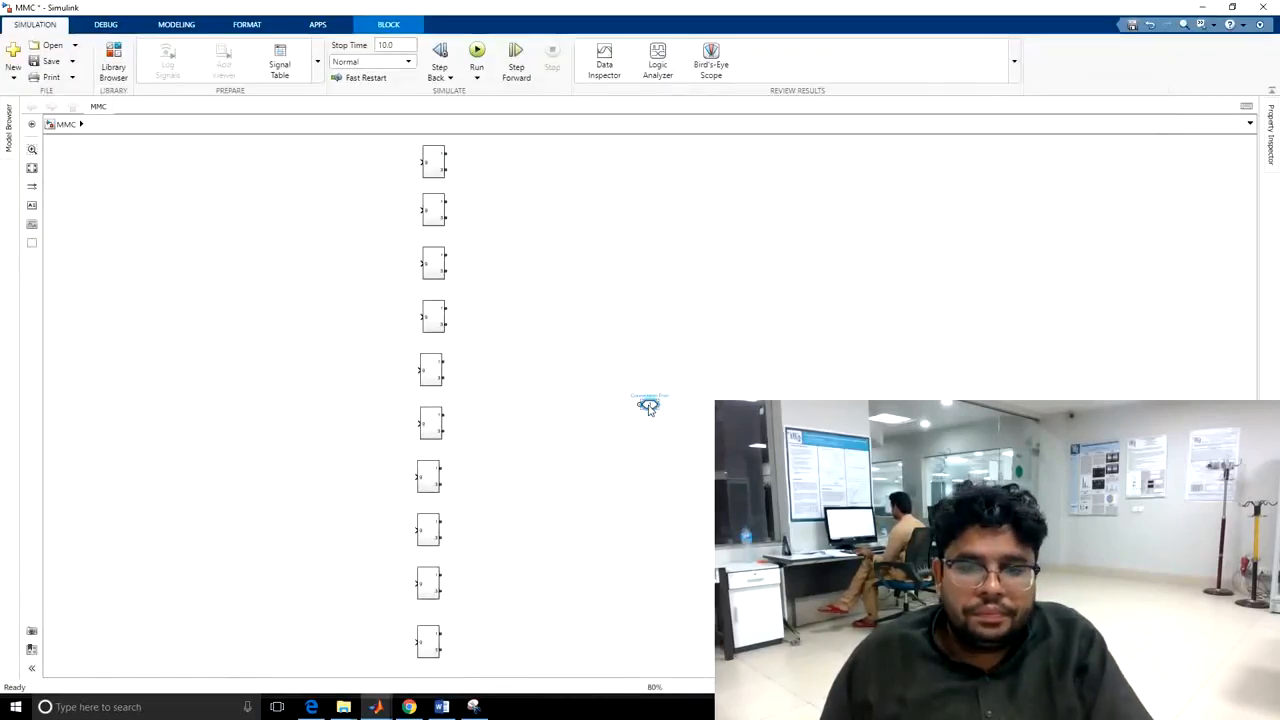
{"action": "left_click_drag", "start_coordinate": [650, 406], "coordinate": [525, 157]}
Set the connection port's location on the parent subsystem to Right
{"action": "double_click", "coordinate": [522, 155]}
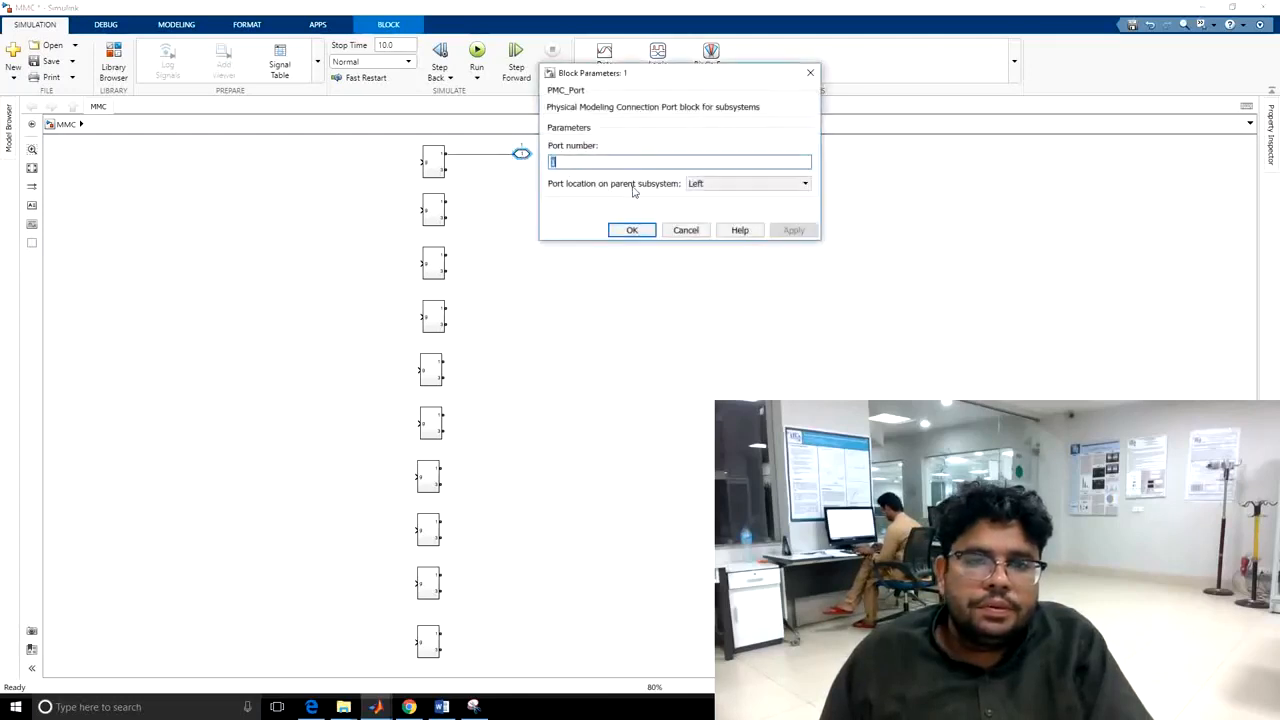
{"action": "left_click", "coordinate": [736, 186]}
{"action": "left_click", "coordinate": [731, 206]}
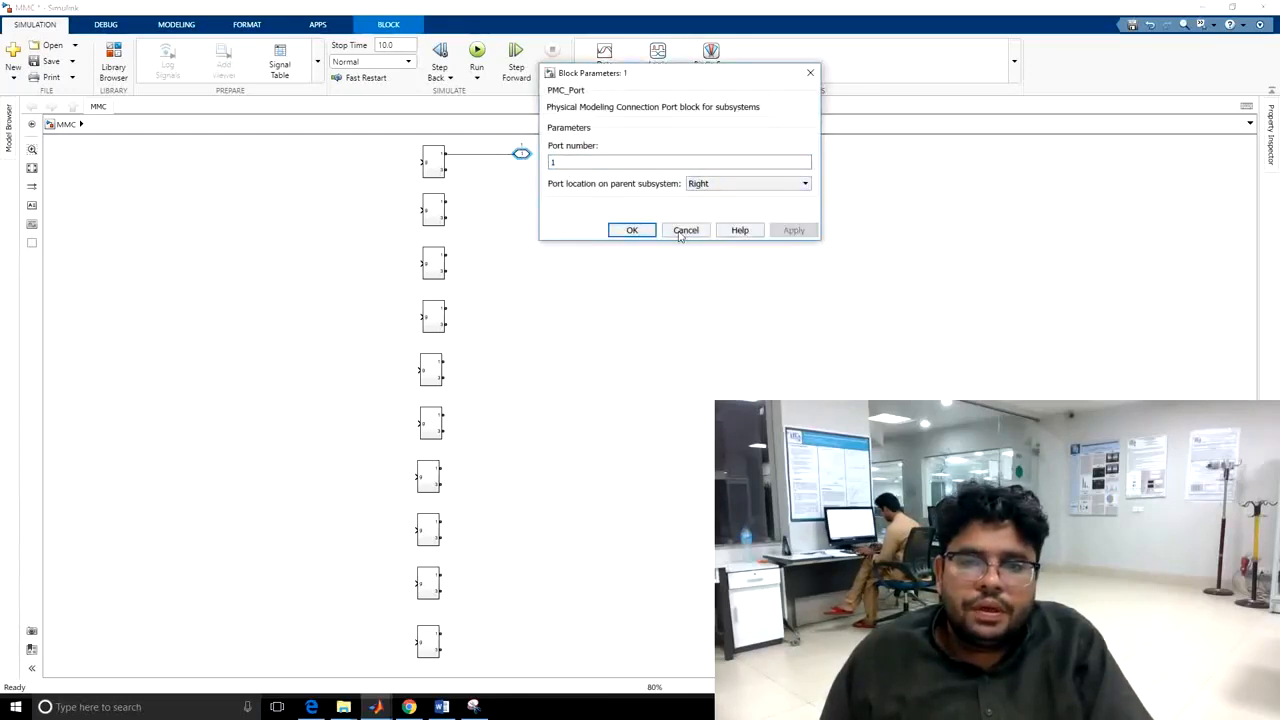
{"action": "left_click", "coordinate": [682, 231]}
Duplicate the connection port beside the bottommost subsystem, connected to its lower terminal, and check that copy's parameters
{"action": "mouse_move", "coordinate": [521, 153]}
{"action": "left_mouse_down"}
{"action": "mouse_move", "coordinate": [557, 209]}
{"action": "mouse_move", "coordinate": [513, 692]}
{"action": "mouse_move", "coordinate": [501, 647]}
{"action": "left_mouse_up"}
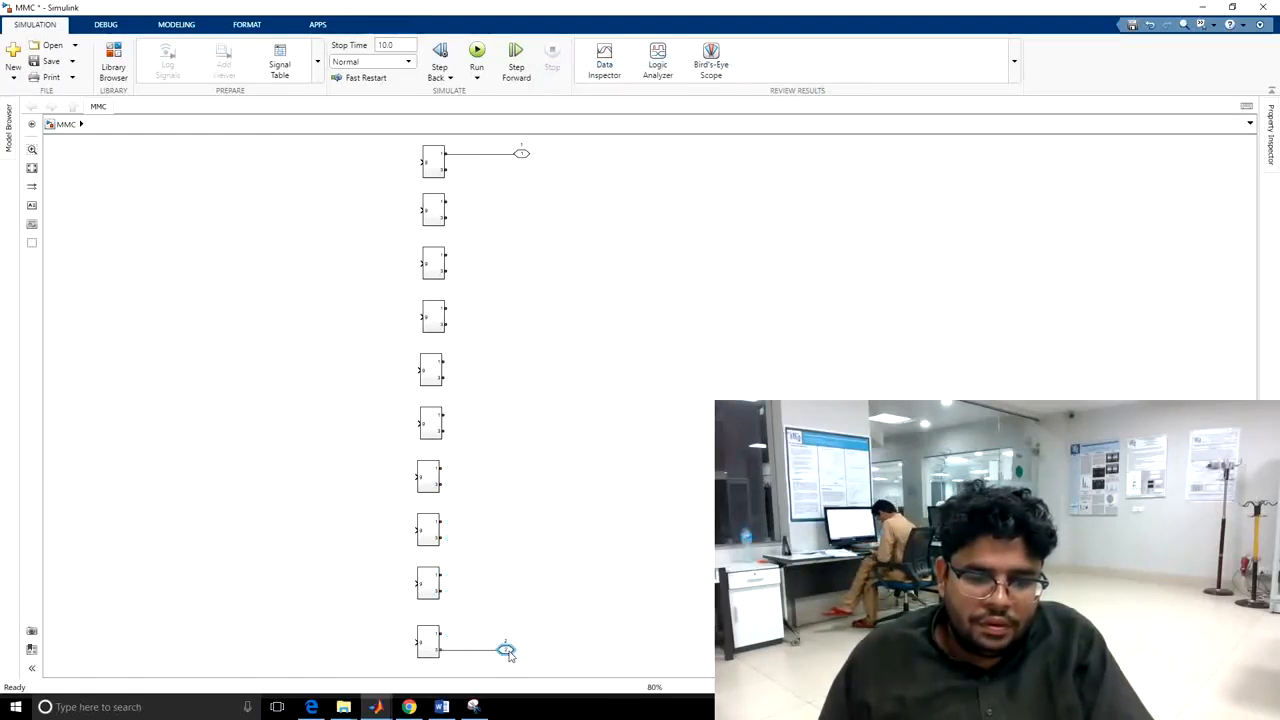
{"action": "double_click", "coordinate": [506, 650]}
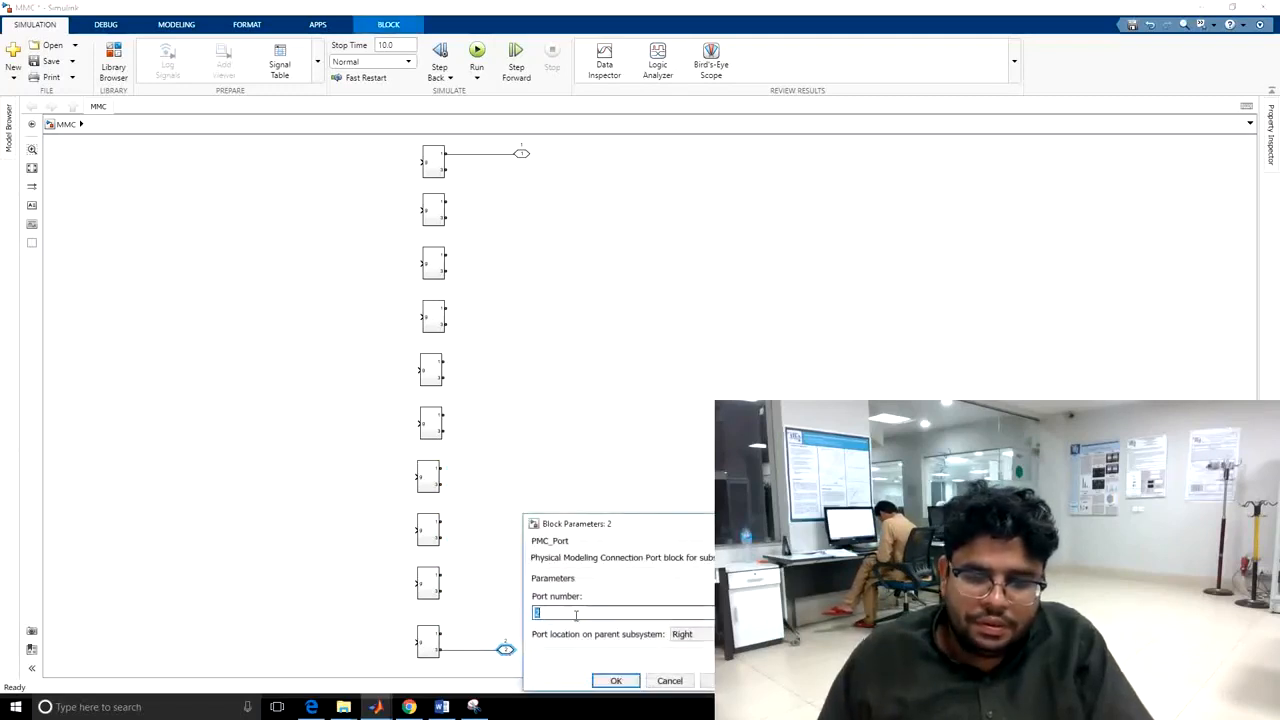
{"action": "left_click", "coordinate": [687, 534]}
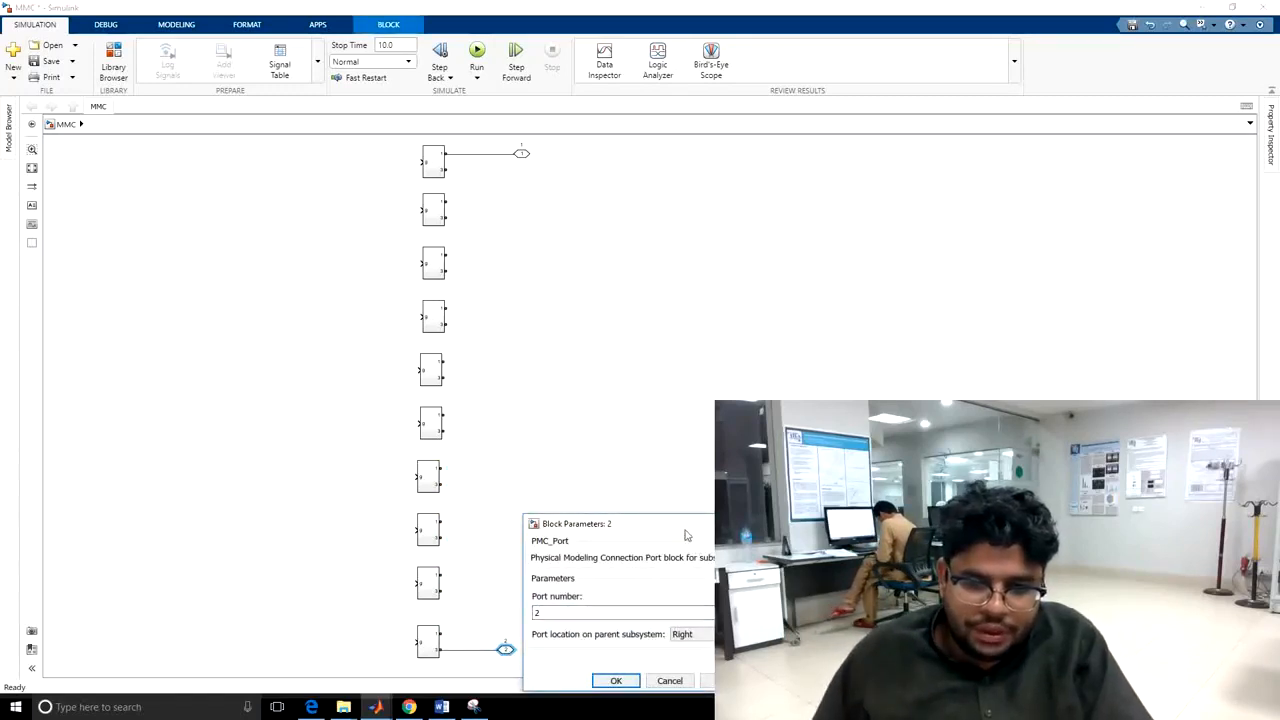
{"action": "left_click", "coordinate": [616, 680]}
{"action": "left_click", "coordinate": [563, 537]}
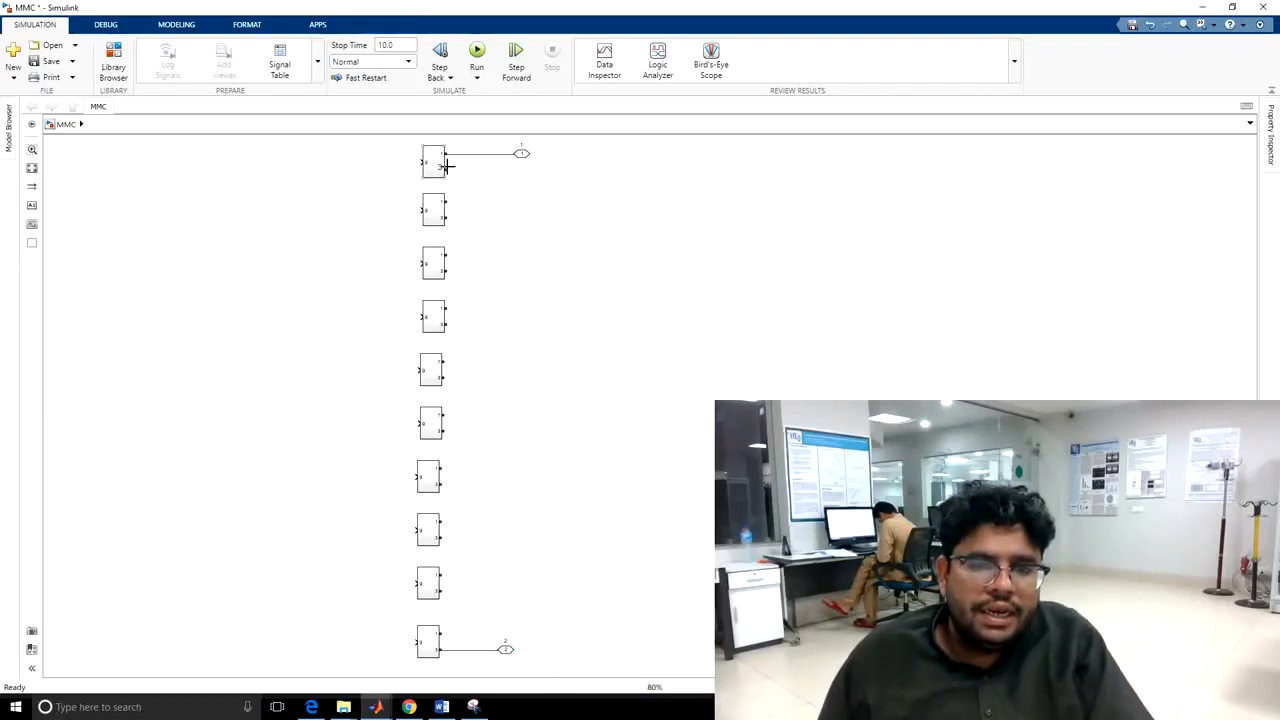
Wire the ten subsystems in series, joining each one's lower terminal to terminal 1 of the subsystem below it
{"action": "mouse_move", "coordinate": [447, 170]}
{"action": "left_mouse_down"}
{"action": "mouse_move", "coordinate": [477, 188]}
{"action": "mouse_move", "coordinate": [450, 198]}
{"action": "mouse_move", "coordinate": [448, 216]}
{"action": "left_mouse_up"}
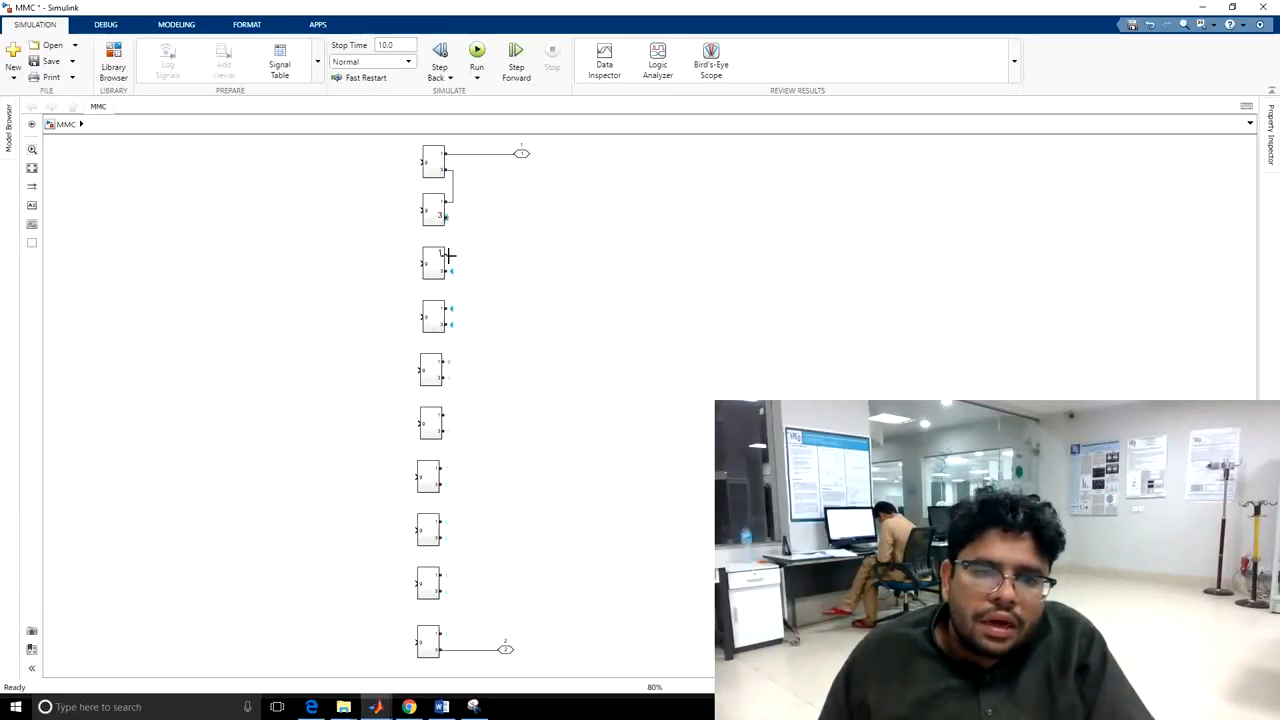
{"action": "left_click_drag", "start_coordinate": [451, 256], "coordinate": [452, 256]}
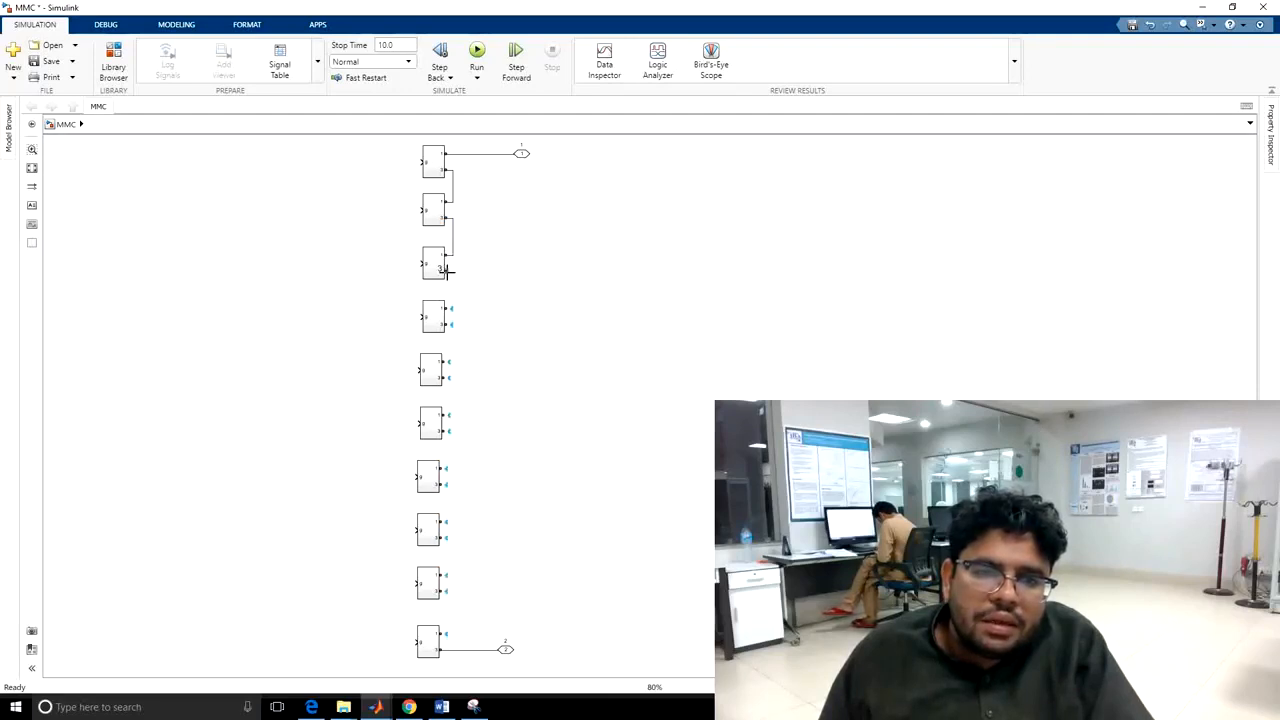
{"action": "left_click_drag", "start_coordinate": [452, 319], "coordinate": [452, 307]}
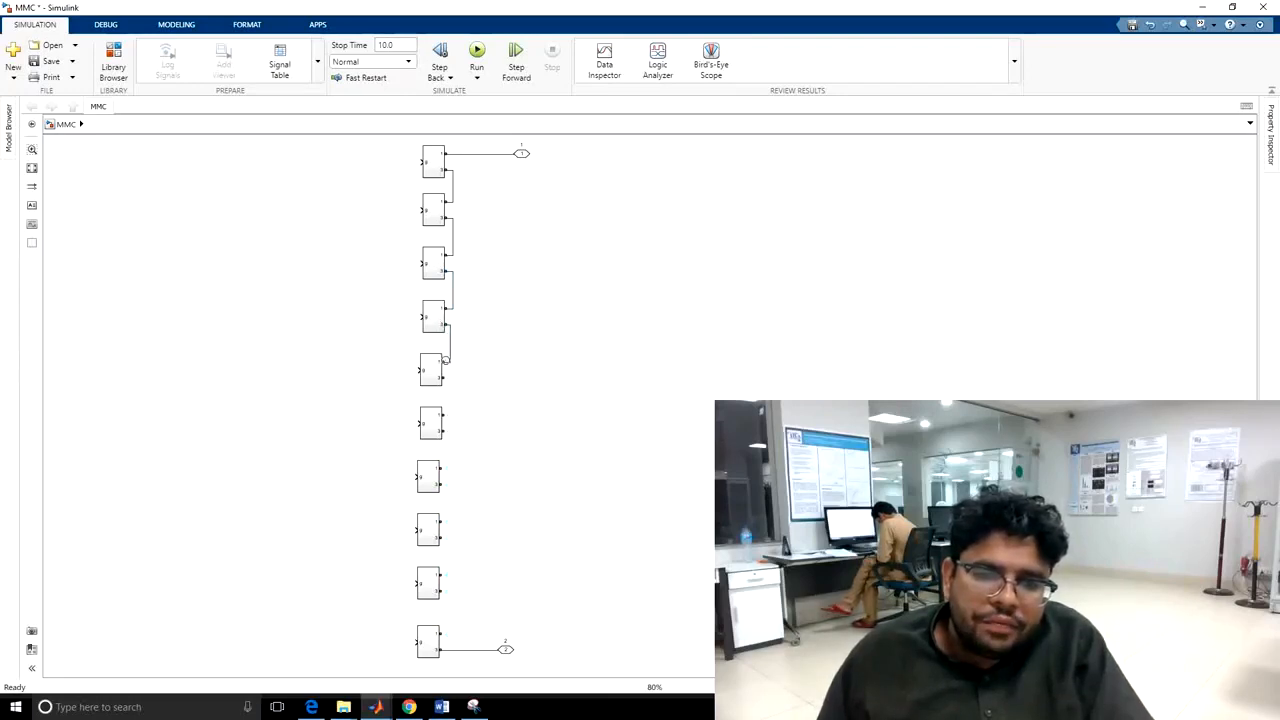
{"action": "left_click", "coordinate": [443, 378]}
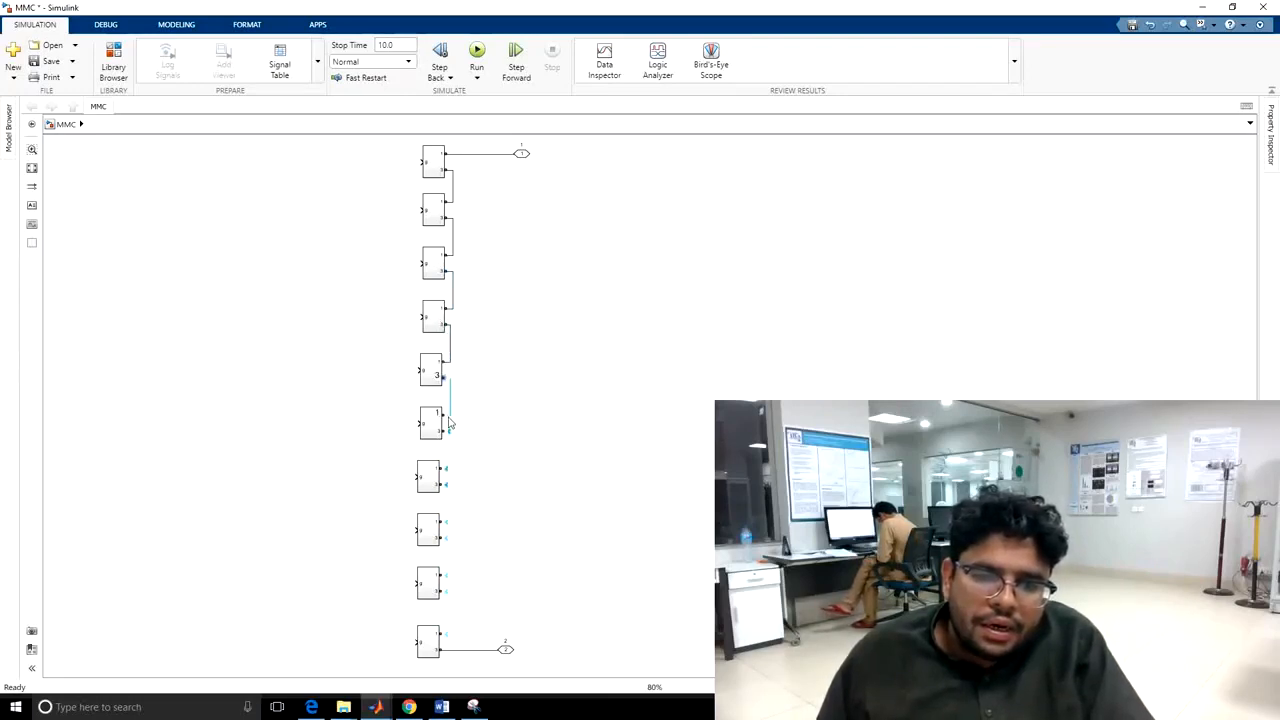
{"action": "left_click", "coordinate": [446, 416]}
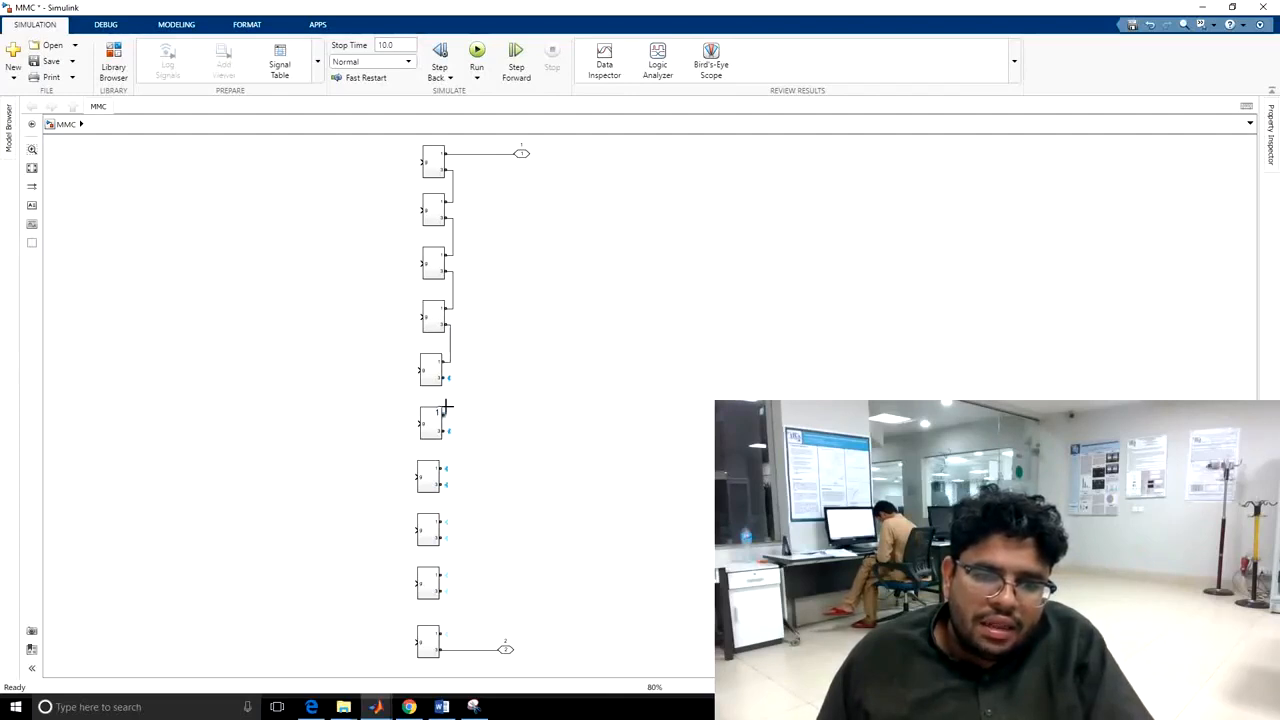
{"action": "left_click_drag", "start_coordinate": [446, 408], "coordinate": [449, 377]}
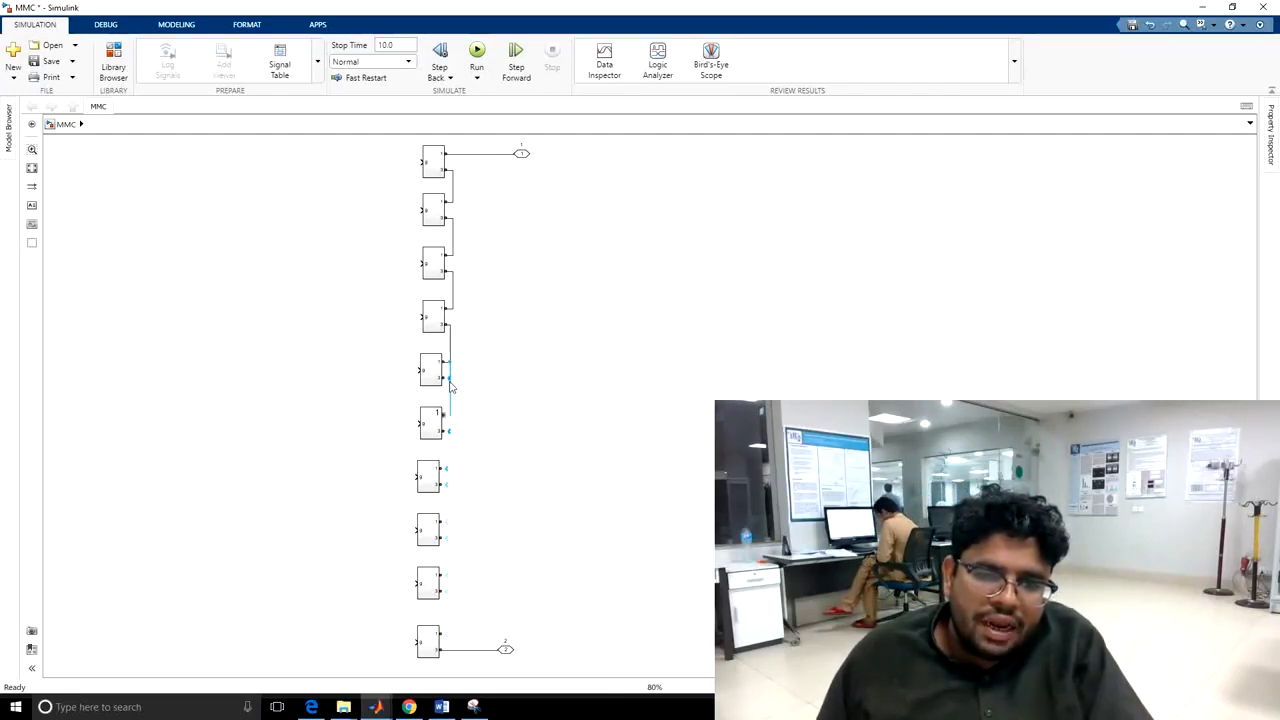
{"action": "left_click", "coordinate": [448, 378]}
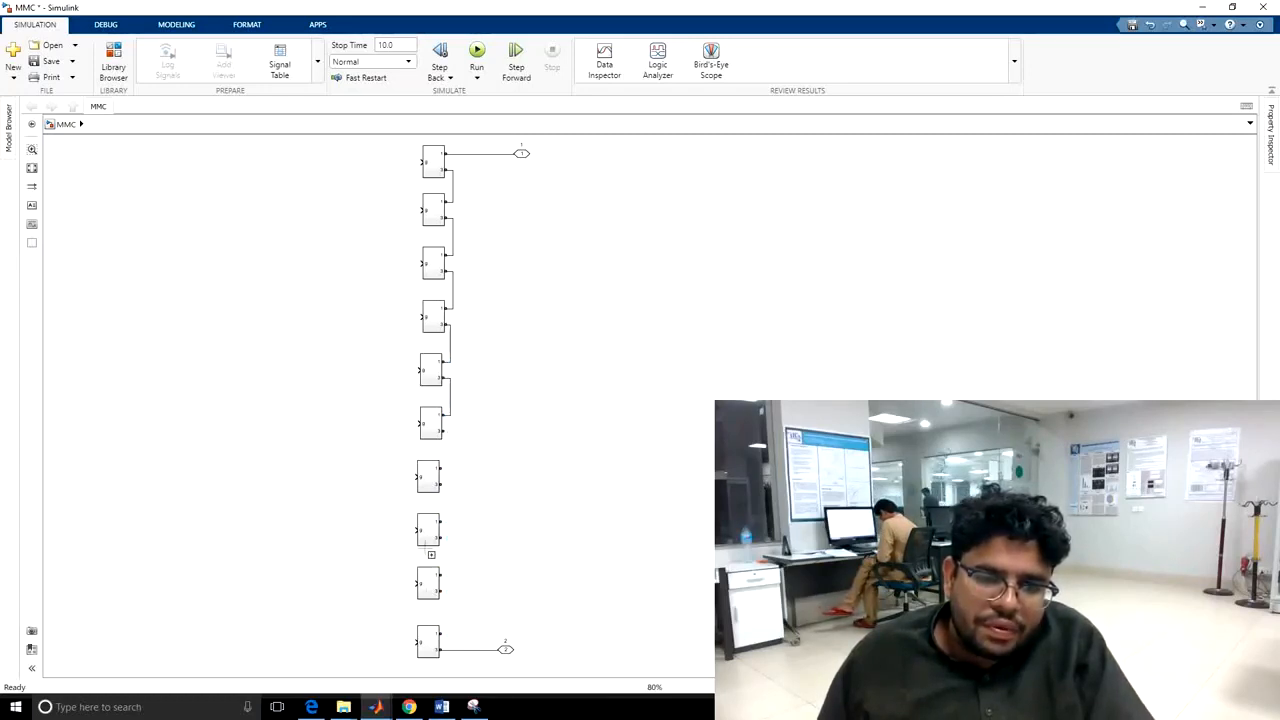
{"action": "left_click", "coordinate": [444, 431]}
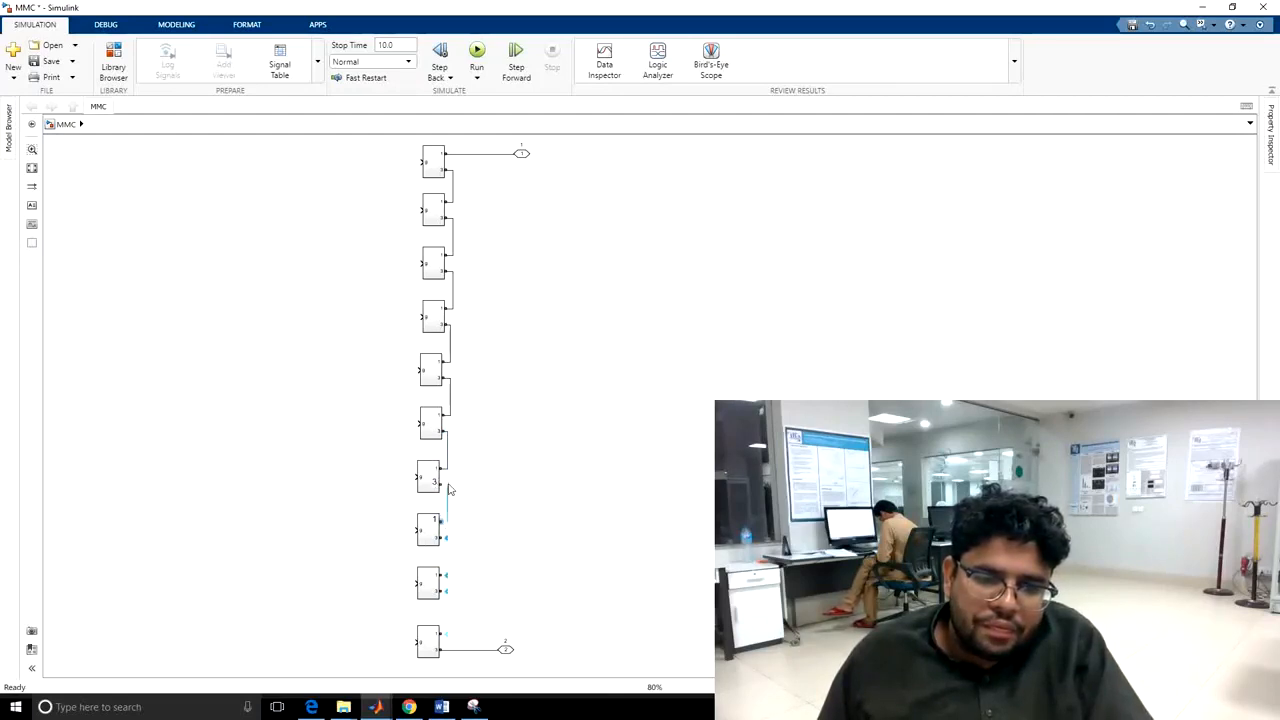
{"action": "left_click_drag", "start_coordinate": [444, 539], "coordinate": [449, 589]}
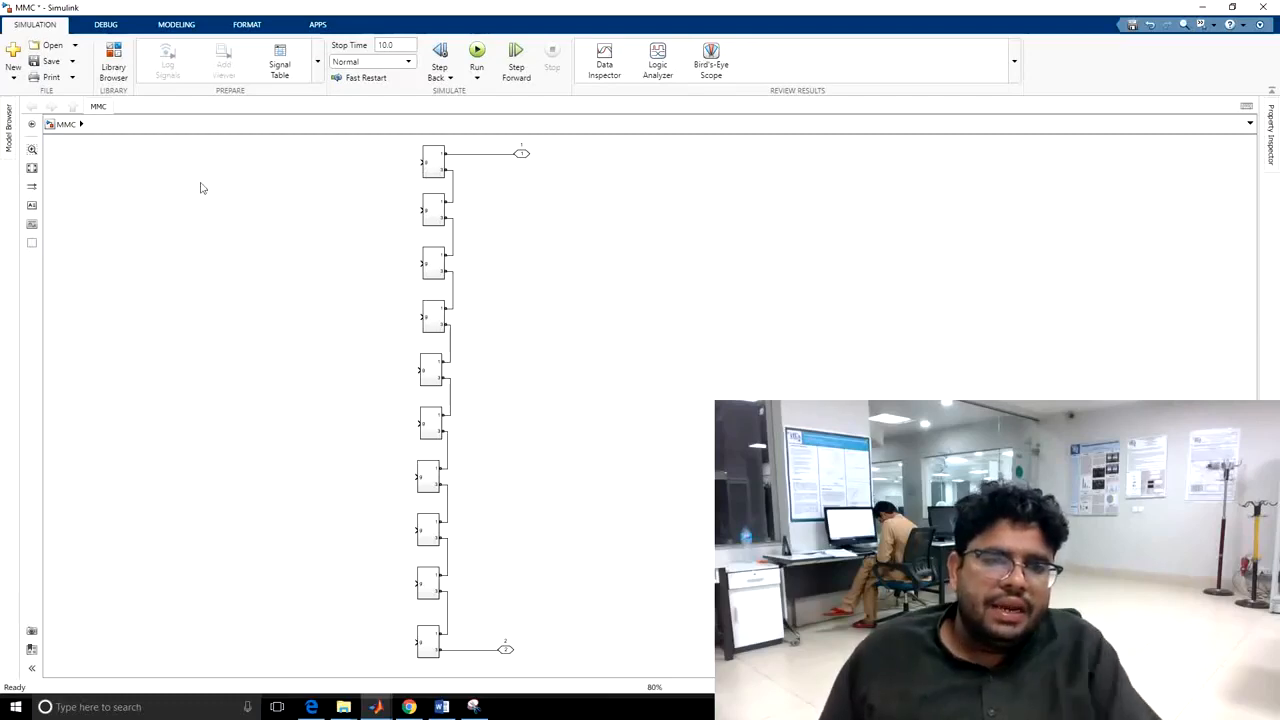
Search the library for from, add a From block, and connect it to the g input of the topmost subsystem
{"action": "left_click", "coordinate": [115, 65]}
{"action": "double_click", "coordinate": [93, 26]}
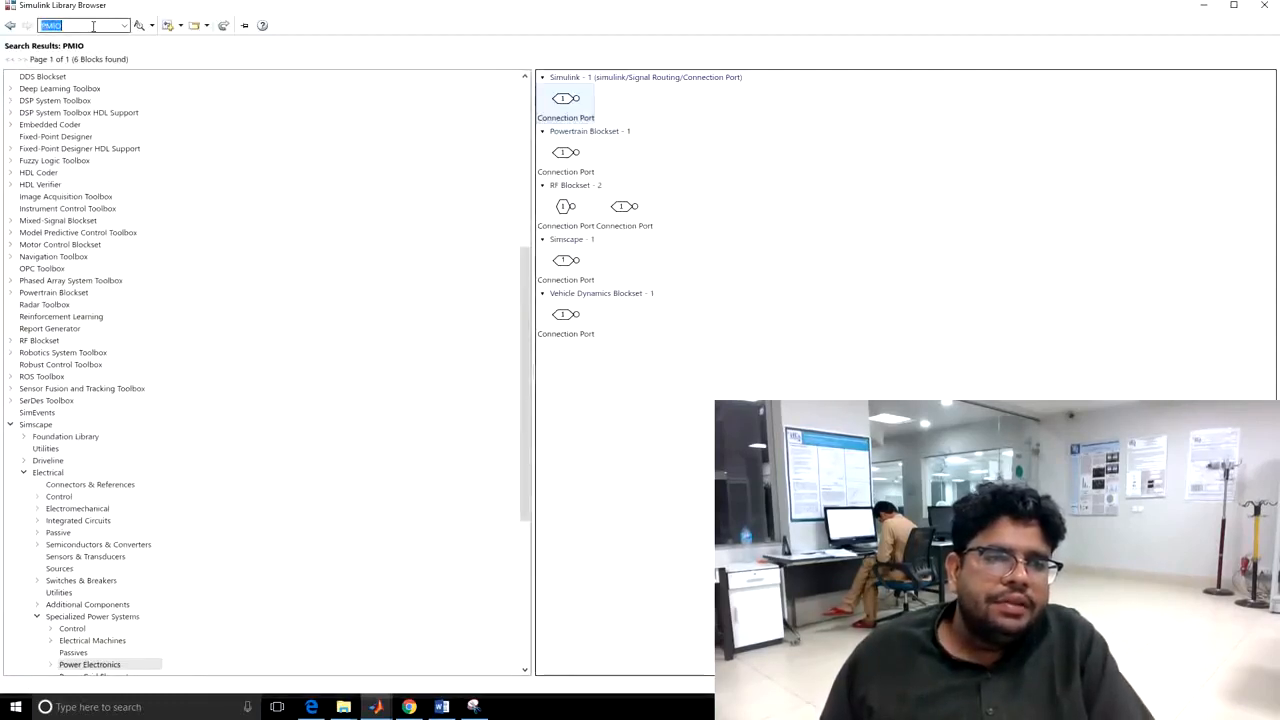
{"action": "type", "text": "from"}
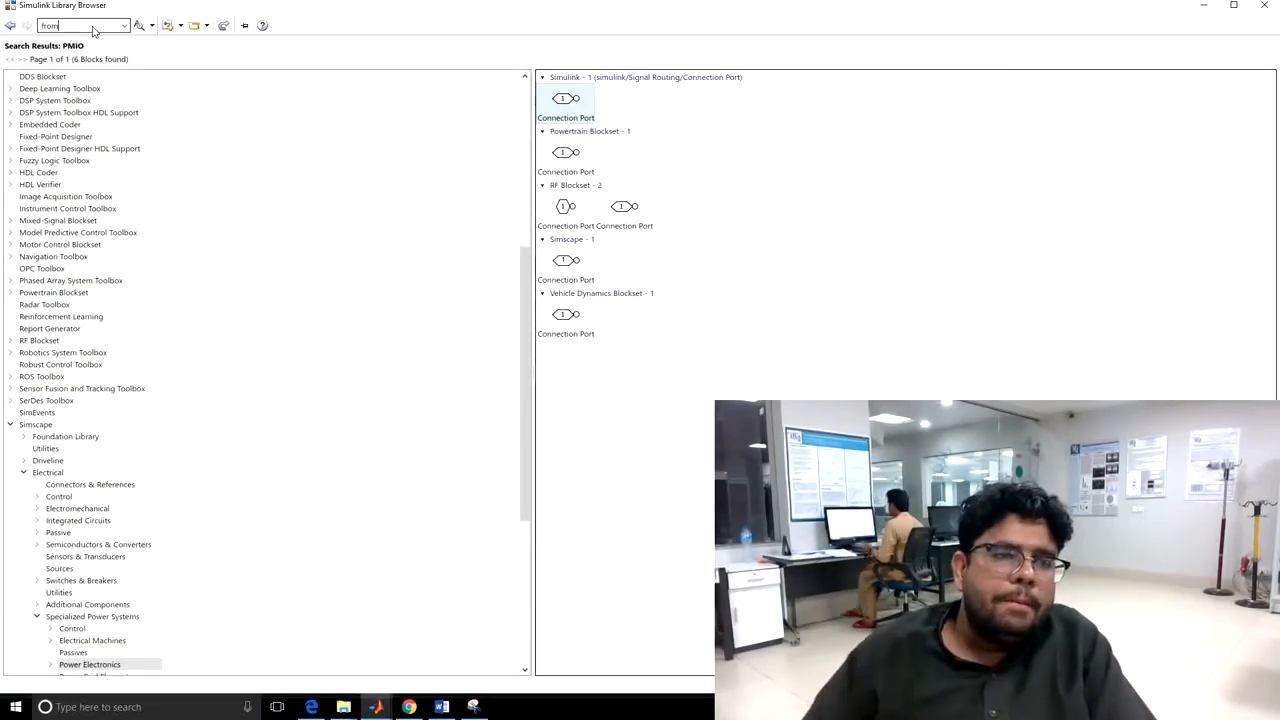
{"action": "key", "text": "Return"}
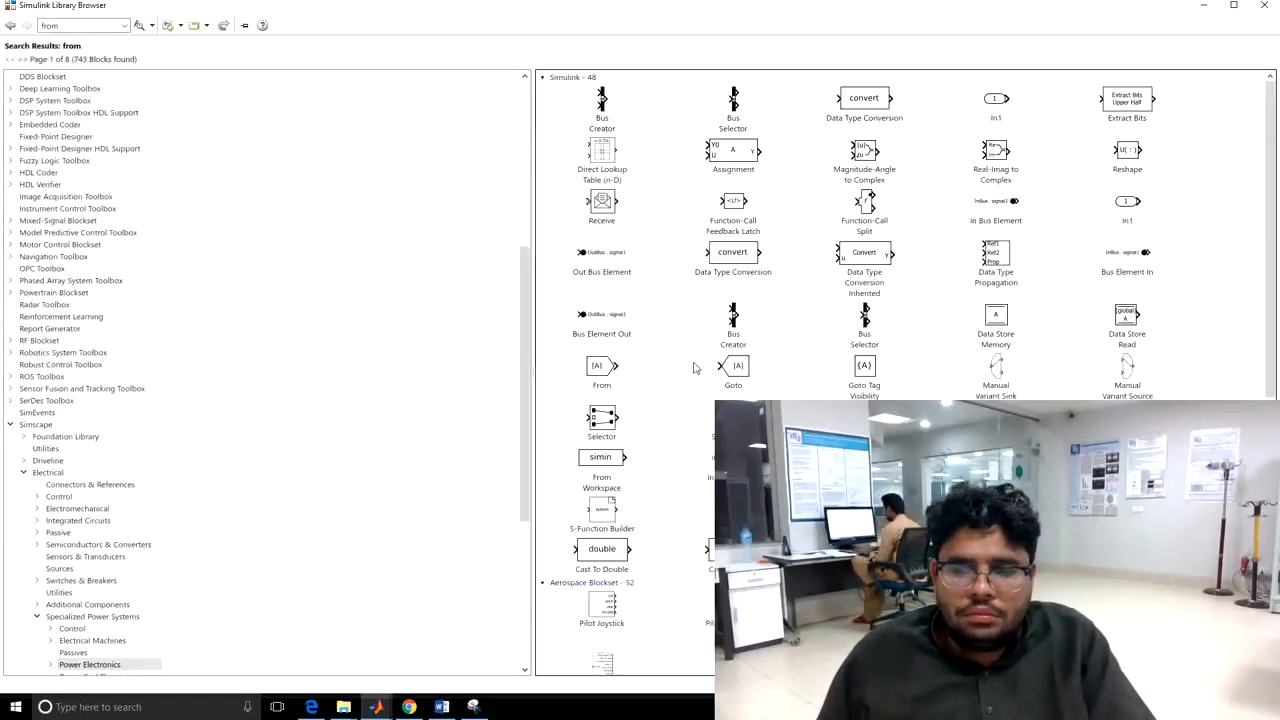
{"action": "left_click", "coordinate": [605, 366]}
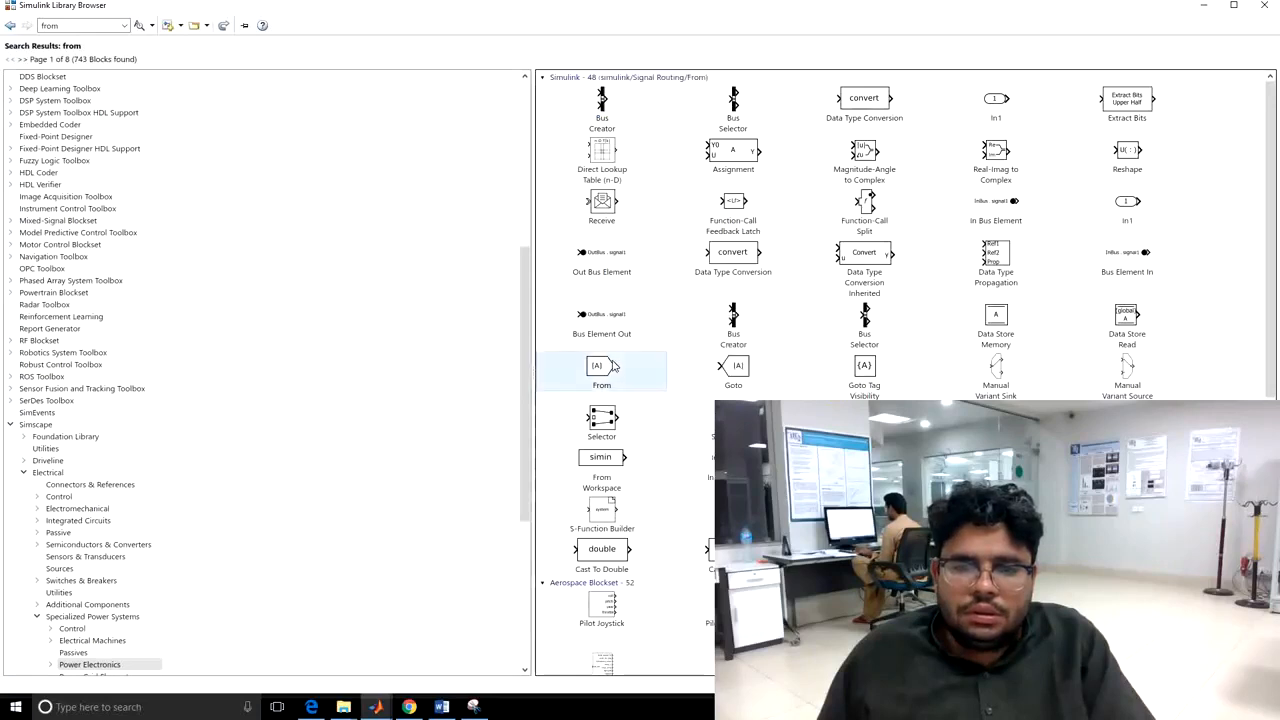
{"action": "right_click", "coordinate": [614, 364]}
{"action": "left_click", "coordinate": [643, 370]}
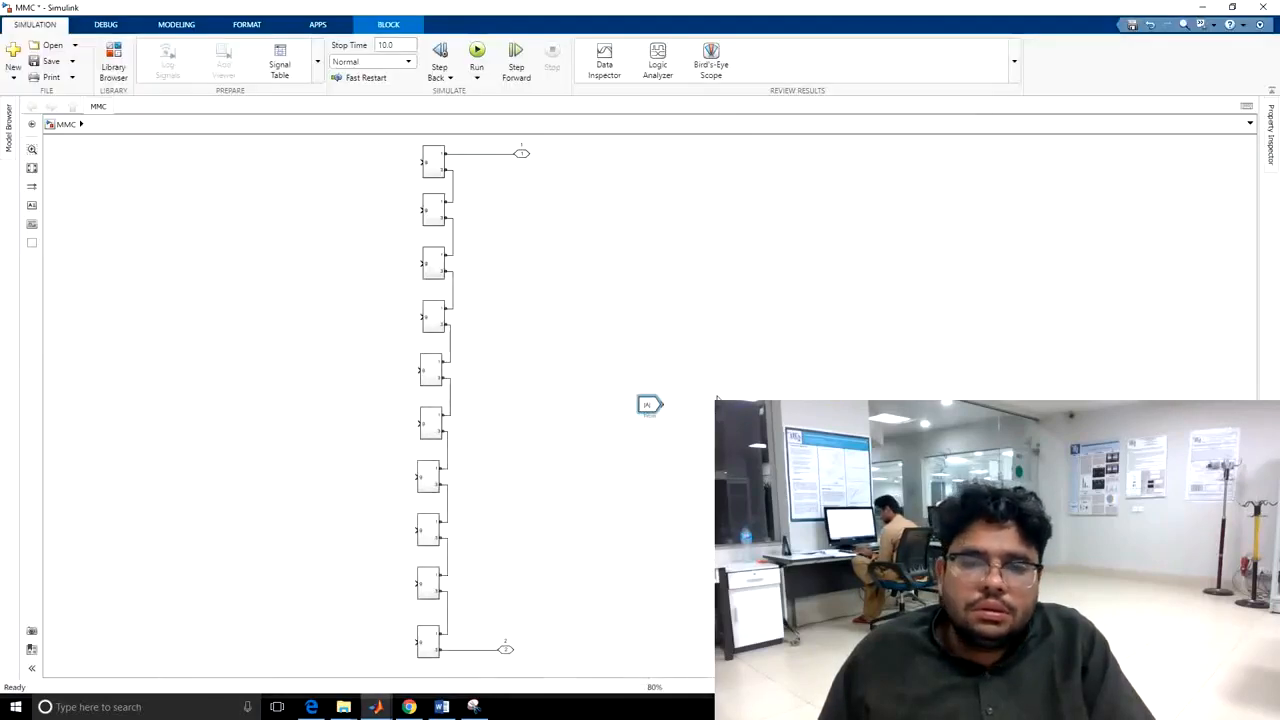
{"action": "left_click_drag", "start_coordinate": [667, 400], "coordinate": [366, 162]}
{"action": "left_click", "coordinate": [380, 164]}
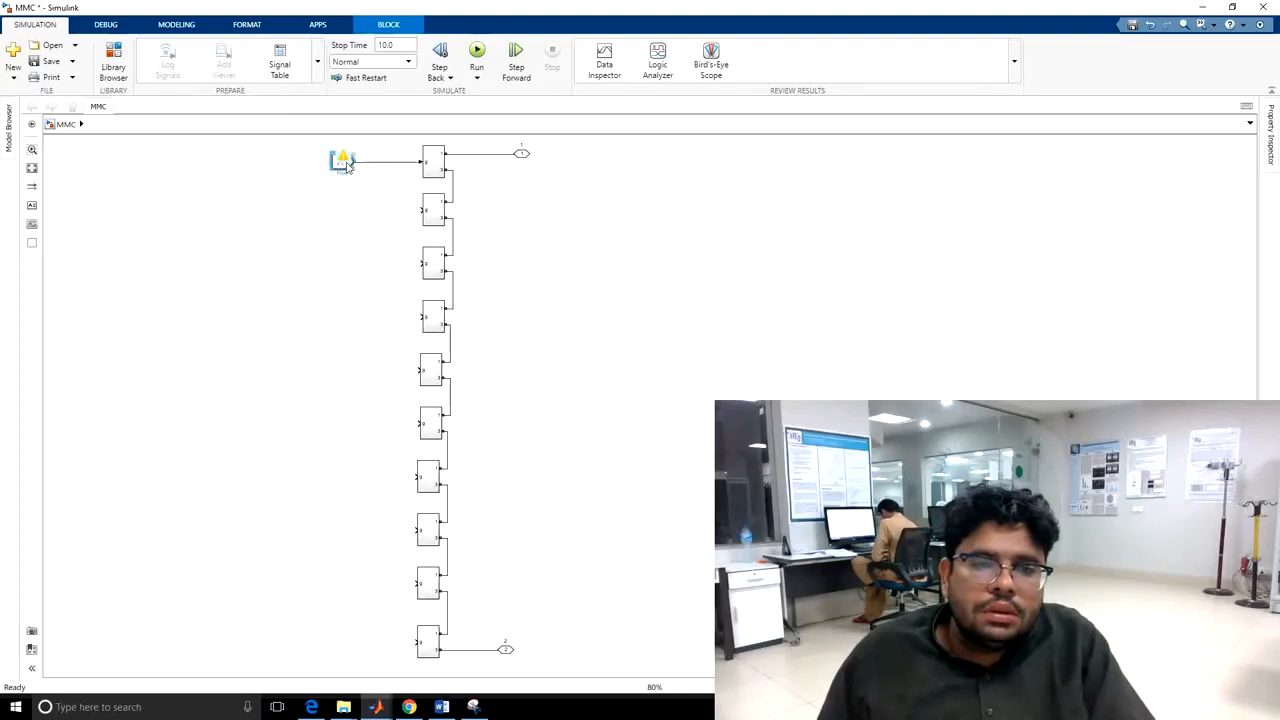
Copy the From block beside the second, third and fourth subsystems, connecting each copy to its g input
{"action": "mouse_move", "coordinate": [338, 165]}
{"action": "left_mouse_down"}
{"action": "mouse_move", "coordinate": [334, 216]}
{"action": "mouse_move", "coordinate": [328, 167]}
{"action": "mouse_move", "coordinate": [315, 215]}
{"action": "mouse_move", "coordinate": [305, 325]}
{"action": "mouse_move", "coordinate": [302, 306]}
{"action": "mouse_move", "coordinate": [303, 317]}
{"action": "mouse_move", "coordinate": [434, 314]}
{"action": "left_mouse_up"}
{"action": "left_click", "coordinate": [357, 212]}
{"action": "left_click", "coordinate": [334, 265]}
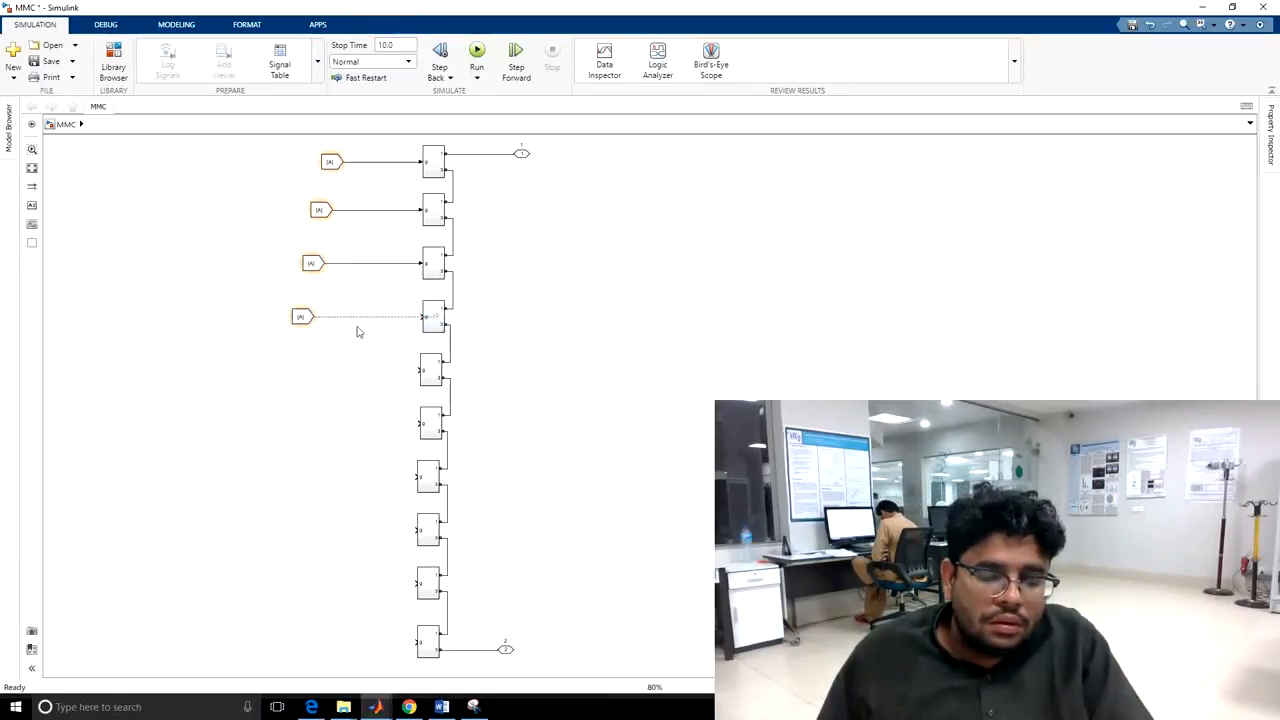
{"action": "key", "text": "ctrl+z"}
{"action": "left_click_drag", "start_coordinate": [333, 315], "coordinate": [425, 316]}
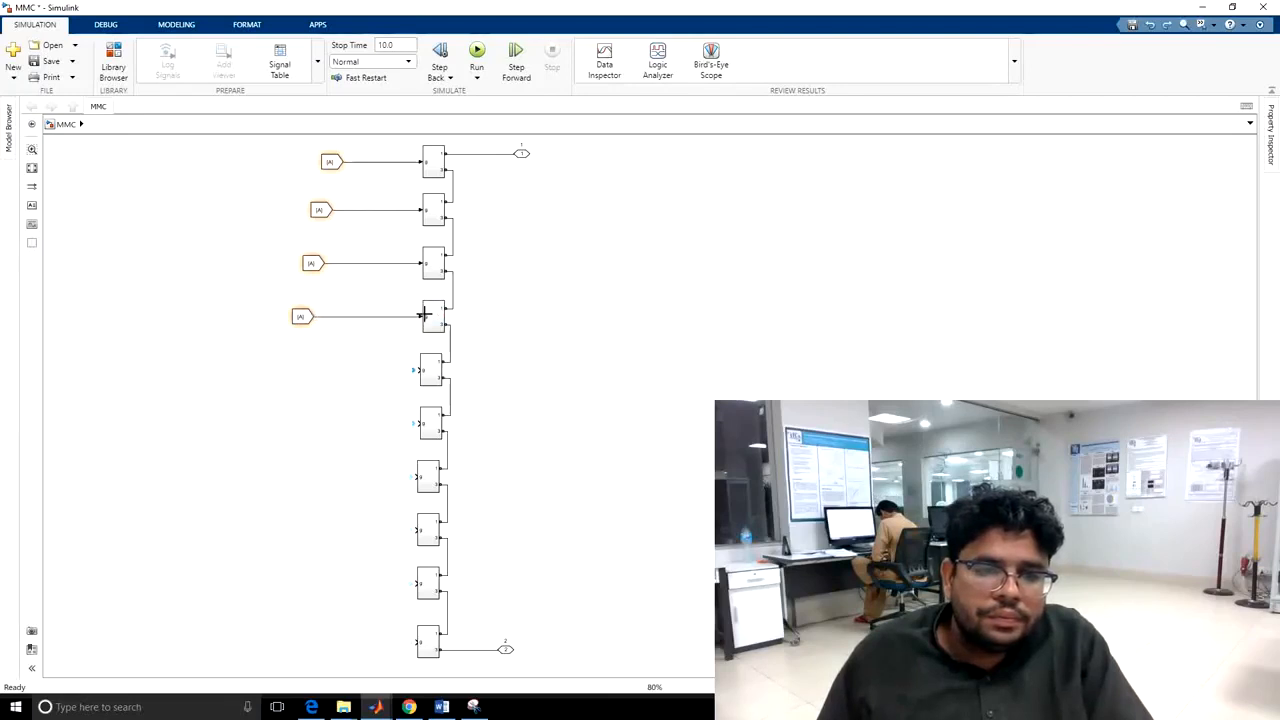
Copy the From block beside each of the fifth to tenth subsystems and wire each copy to its g input
{"action": "mouse_move", "coordinate": [310, 318]}
{"action": "left_mouse_down"}
{"action": "mouse_move", "coordinate": [310, 376]}
{"action": "mouse_move", "coordinate": [425, 370]}
{"action": "left_mouse_up"}
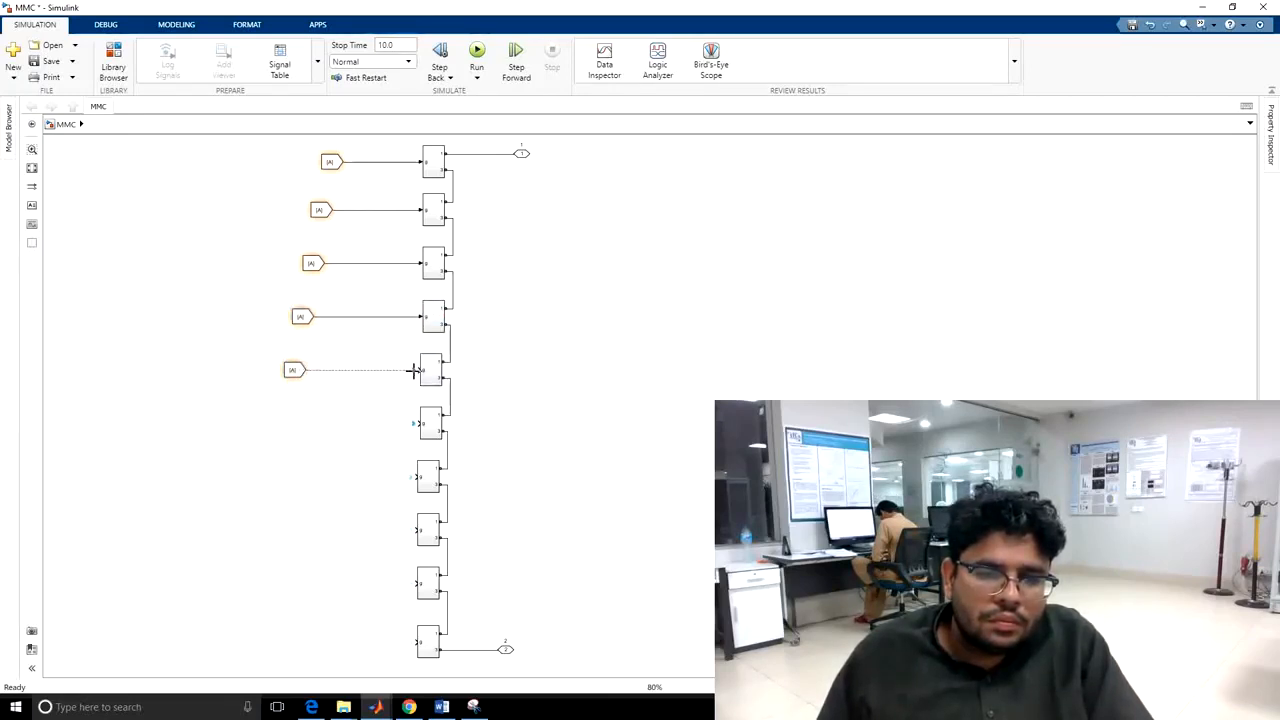
{"action": "mouse_move", "coordinate": [292, 370]}
{"action": "left_mouse_down"}
{"action": "mouse_move", "coordinate": [284, 423]}
{"action": "mouse_move", "coordinate": [416, 421]}
{"action": "left_mouse_up"}
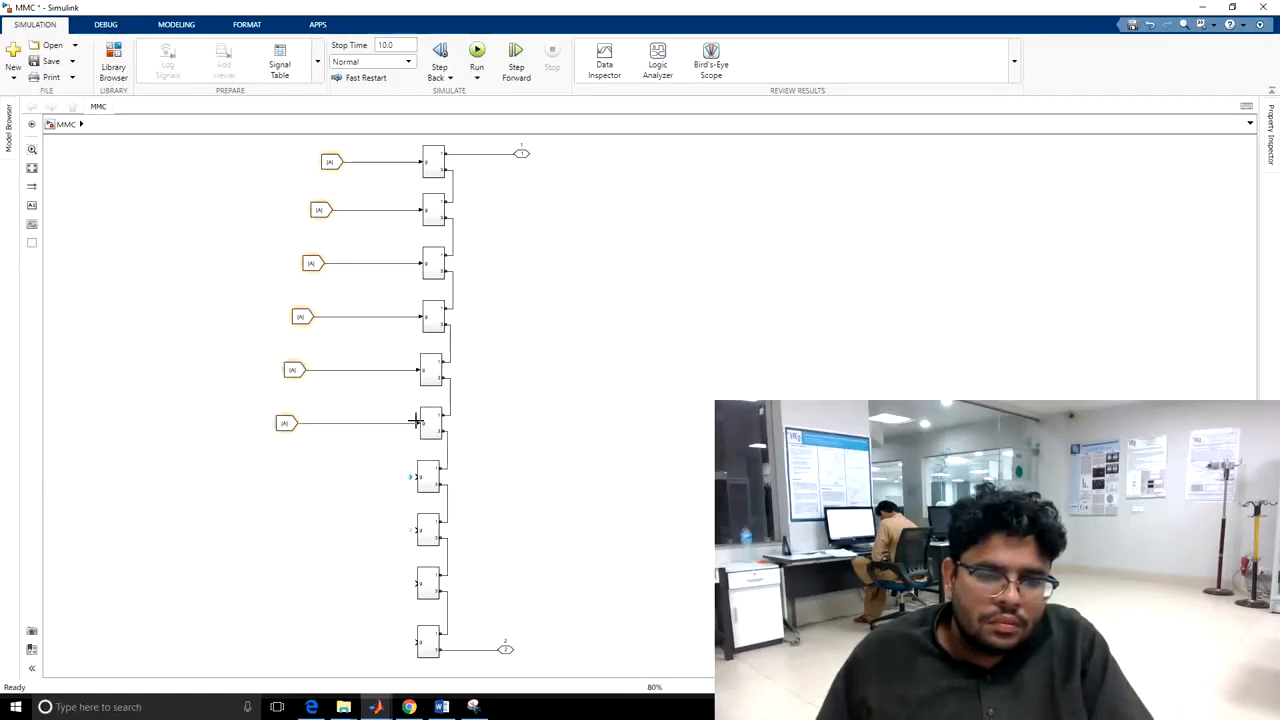
{"action": "mouse_move", "coordinate": [285, 423]}
{"action": "left_mouse_down"}
{"action": "mouse_move", "coordinate": [275, 481]}
{"action": "mouse_move", "coordinate": [422, 478]}
{"action": "left_mouse_up"}
{"action": "left_click_drag", "start_coordinate": [278, 479], "coordinate": [422, 530]}
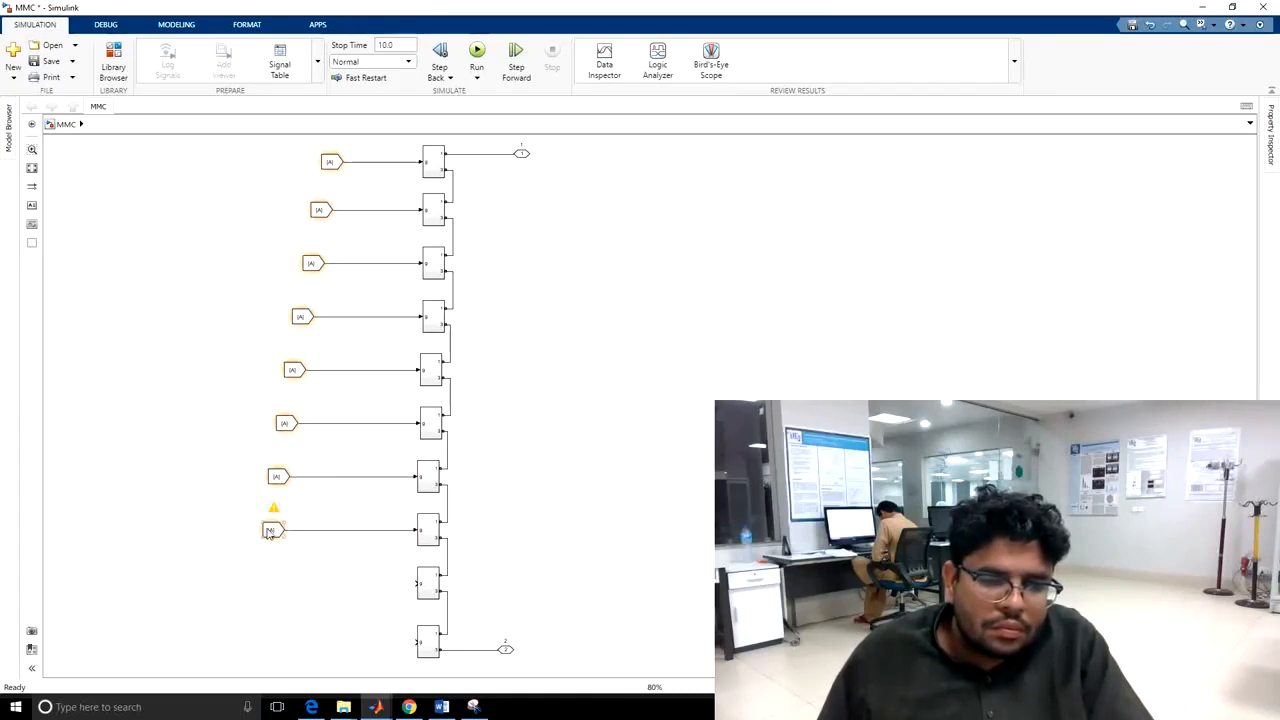
{"action": "left_click_drag", "start_coordinate": [270, 530], "coordinate": [420, 587]}
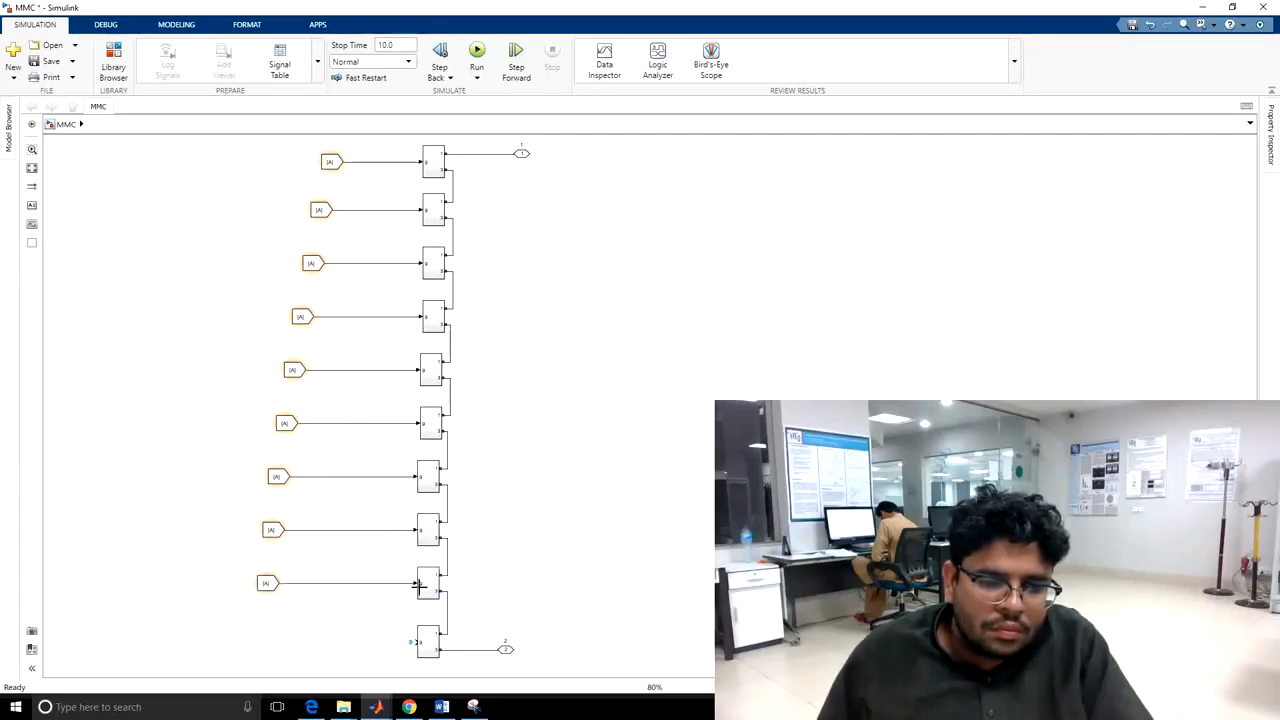
{"action": "left_click_drag", "start_coordinate": [268, 583], "coordinate": [418, 641]}
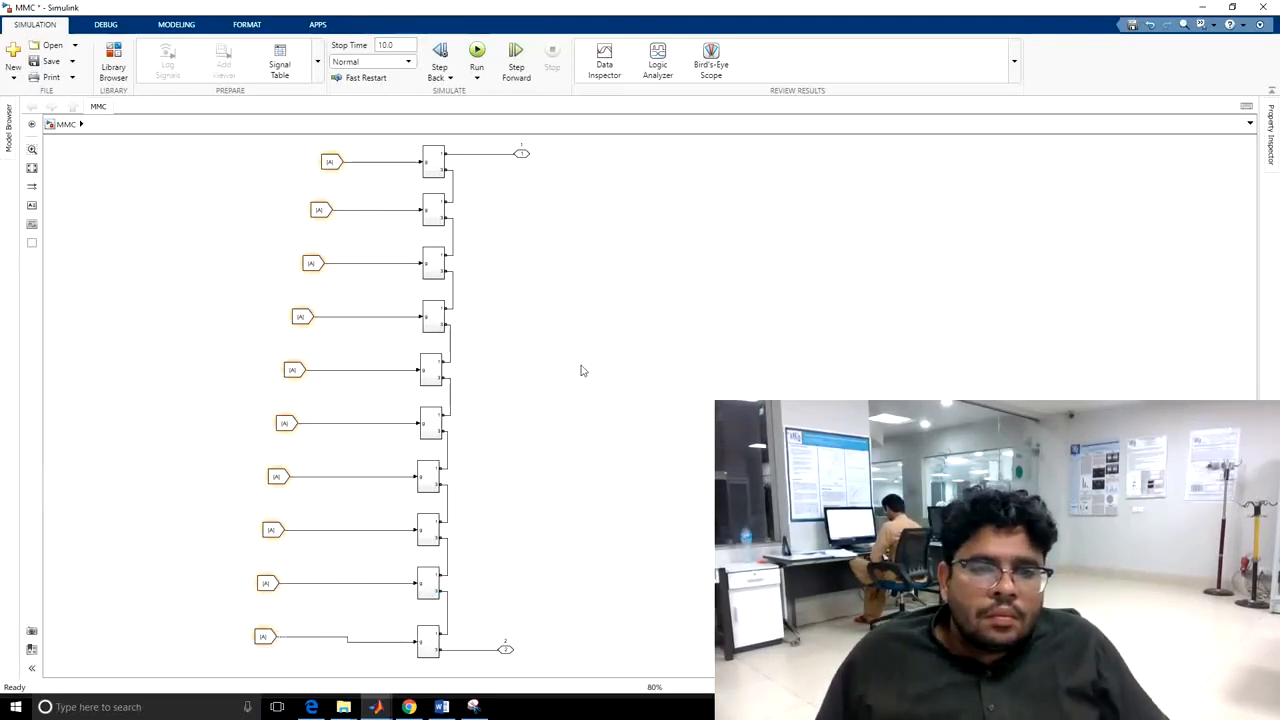
Set the Goto tags of the two topmost From blocks to g1 and g2
{"action": "scroll", "coordinate": [580, 366], "scroll_direction": "down", "scroll_amount": 2}
{"action": "double_click", "coordinate": [393, 213]}
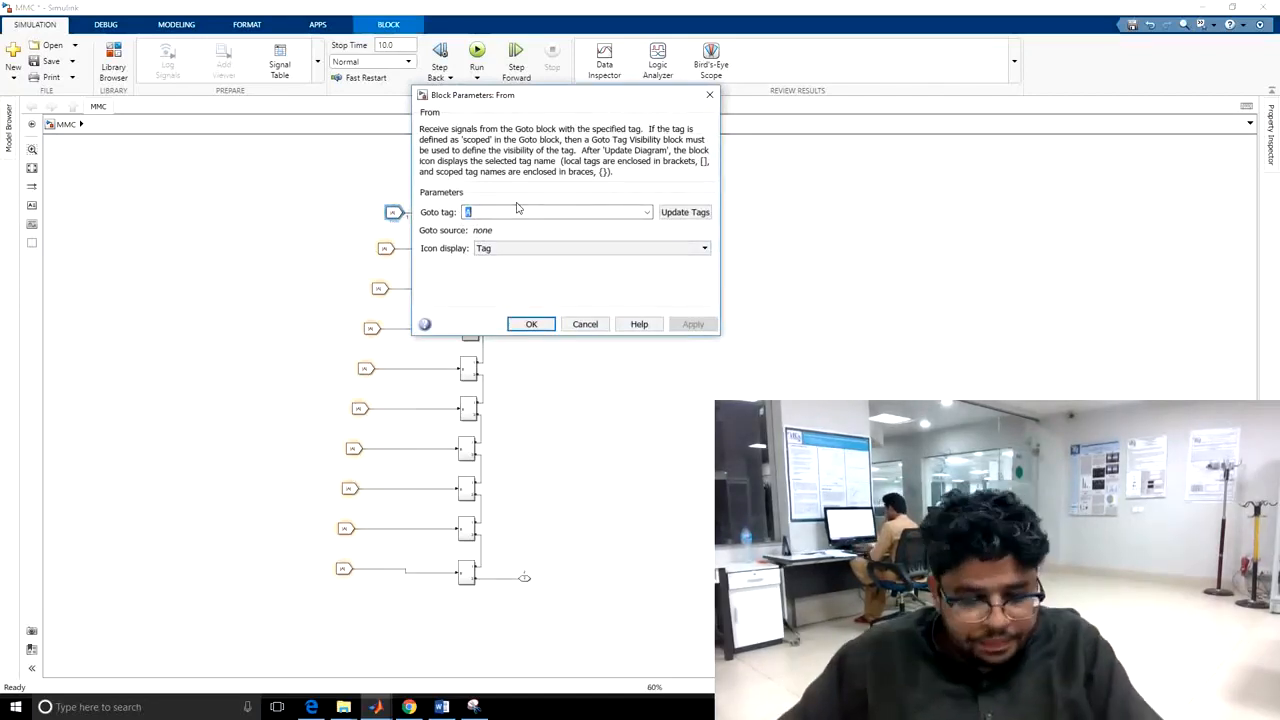
{"action": "type", "text": "g1"}
{"action": "key", "text": "Return"}
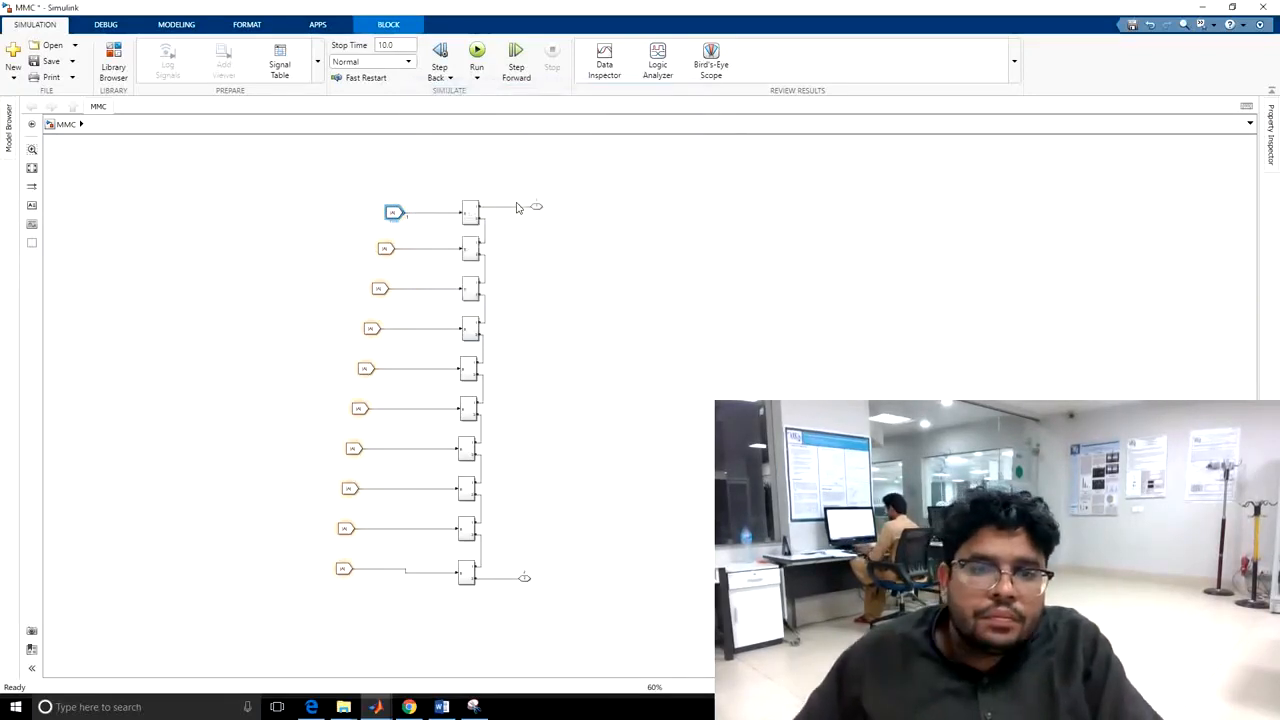
{"action": "scroll", "coordinate": [386, 250], "scroll_direction": "up", "scroll_amount": 2}
{"action": "double_click", "coordinate": [386, 250]}
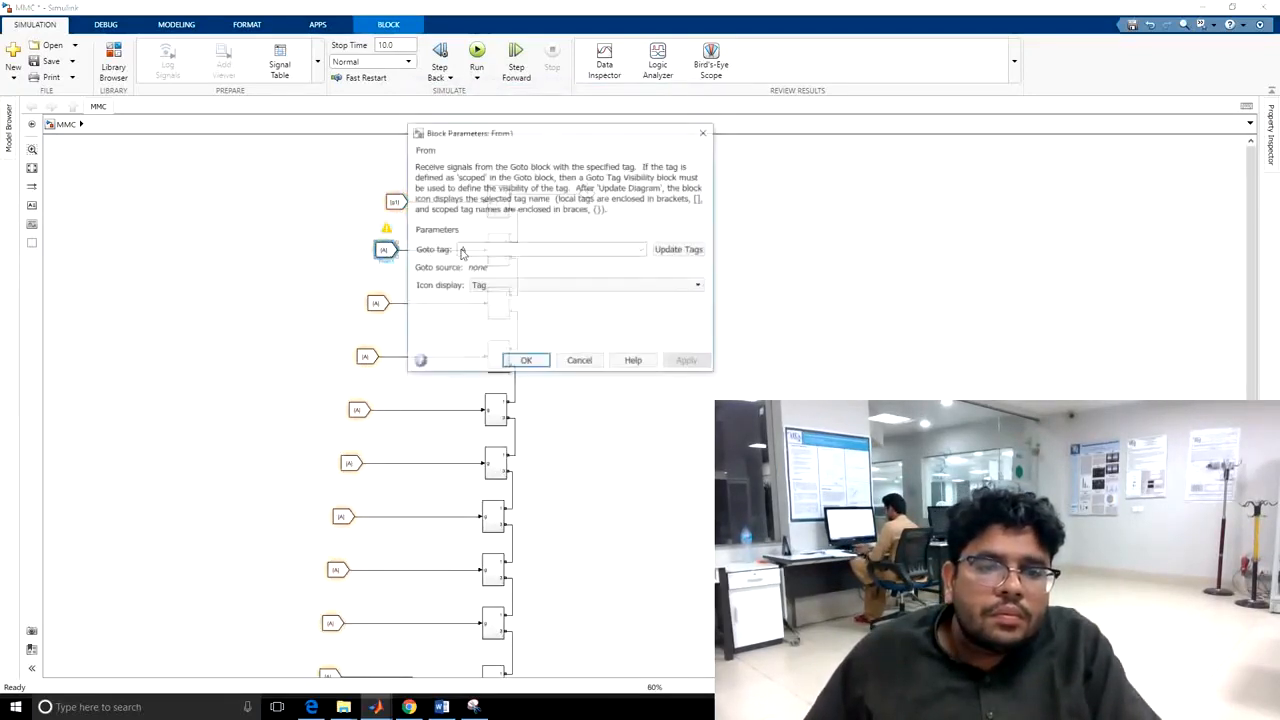
{"action": "type", "text": "g2"}
{"action": "key", "text": "Return"}
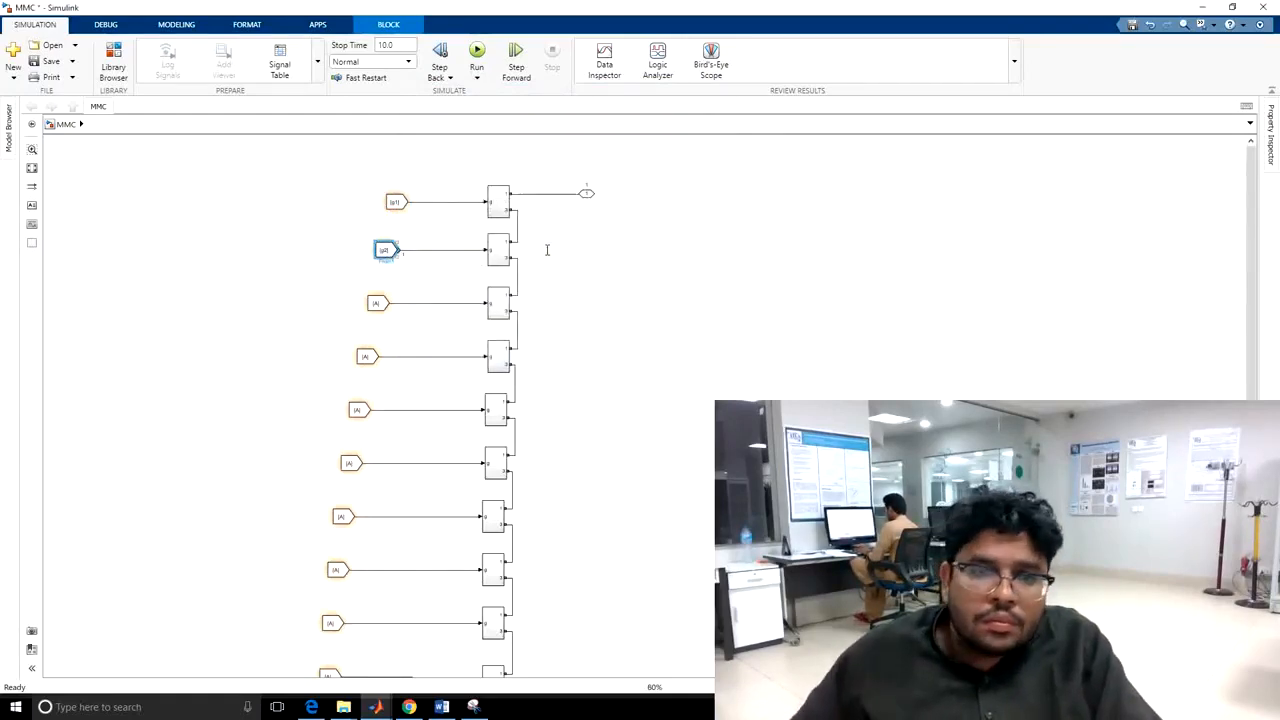
Set the Goto tags of the third and fourth From blocks to g3 and g4
{"action": "double_click", "coordinate": [377, 303]}
{"action": "type", "text": "g"}
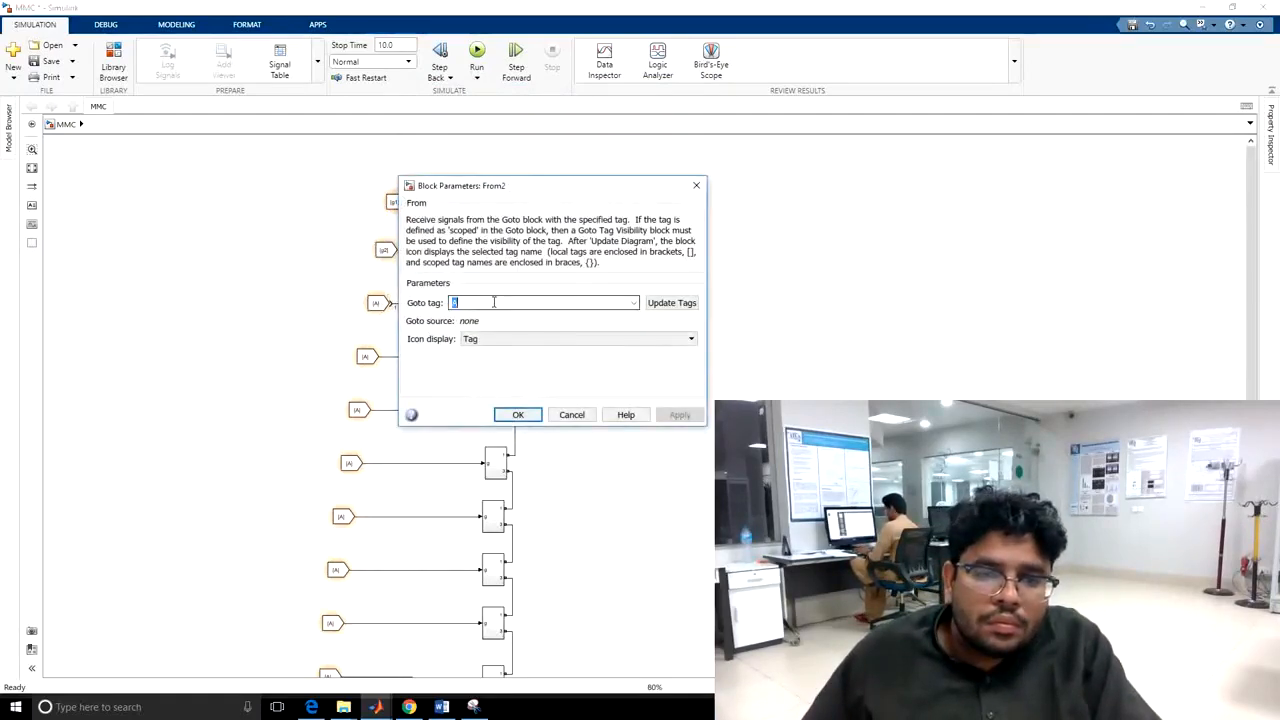
{"action": "type", "text": "3"}
{"action": "key", "text": "Return"}
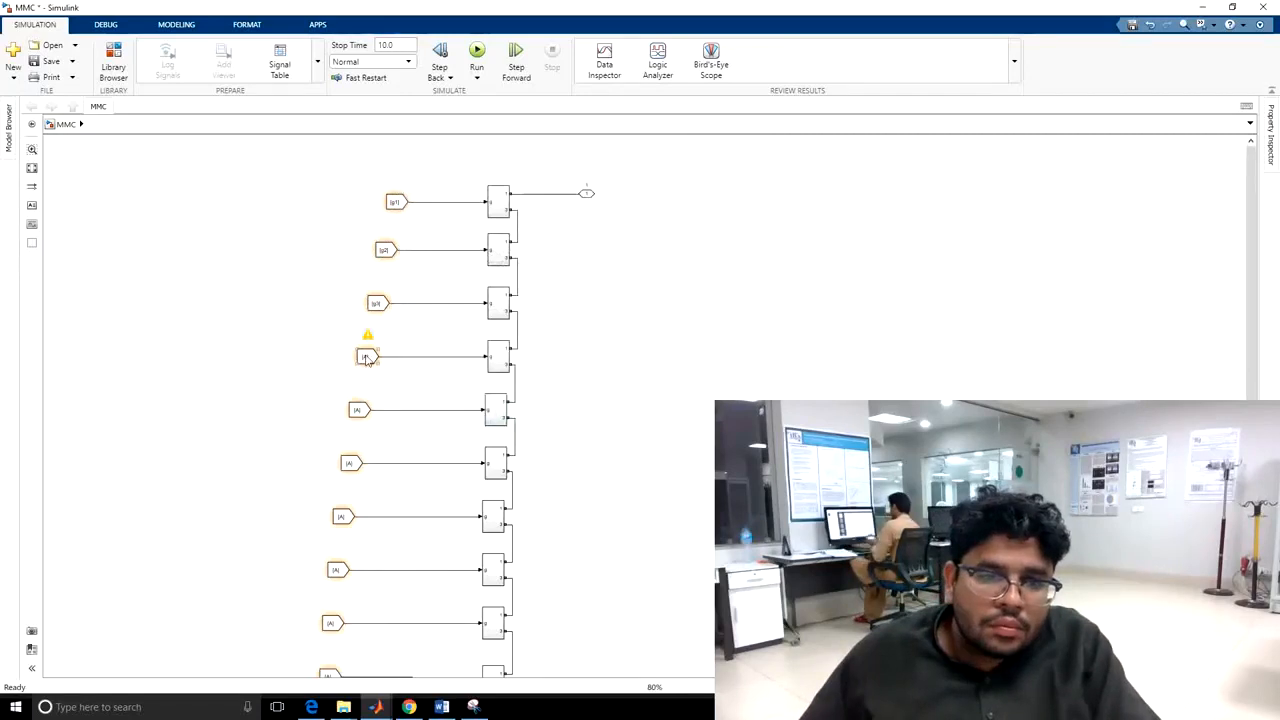
{"action": "left_click", "coordinate": [366, 355]}
{"action": "key", "text": "Return"}
{"action": "type", "text": "g4"}
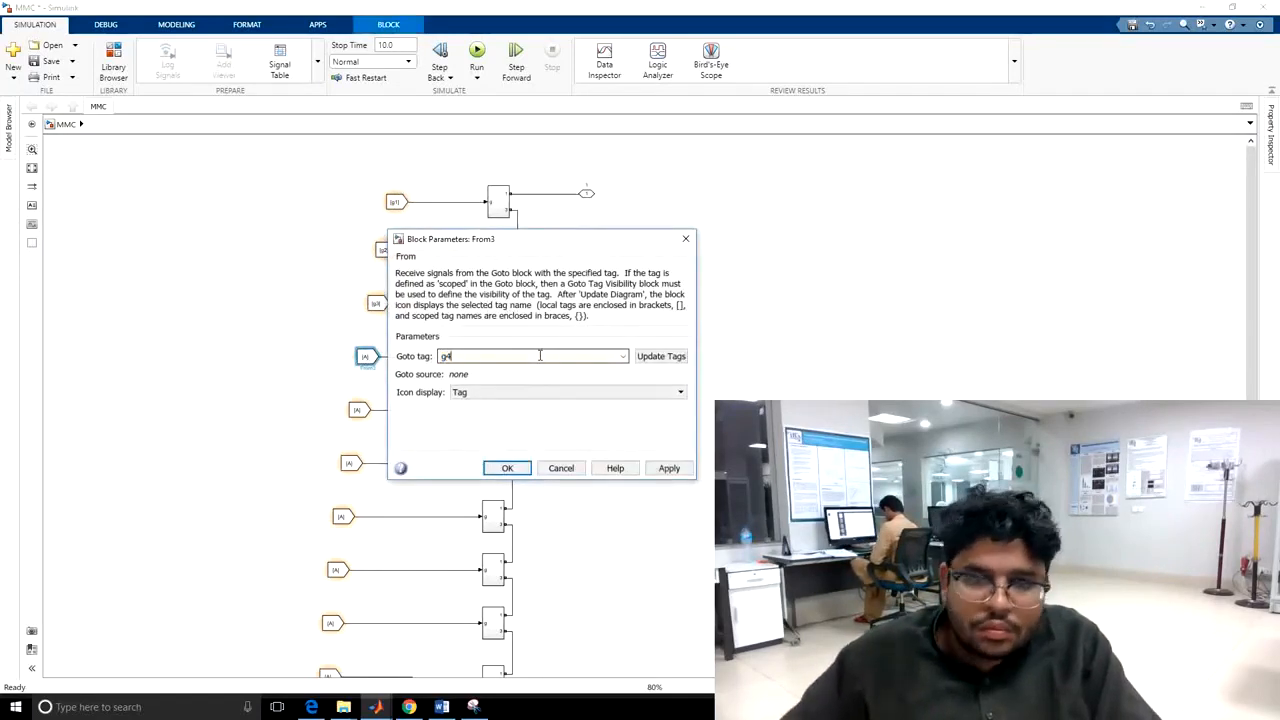
{"action": "key", "text": "Return"}
Set the Goto tags of the fifth and sixth From blocks to g5 and g6
{"action": "left_click", "coordinate": [360, 410]}
{"action": "key", "text": "Return"}
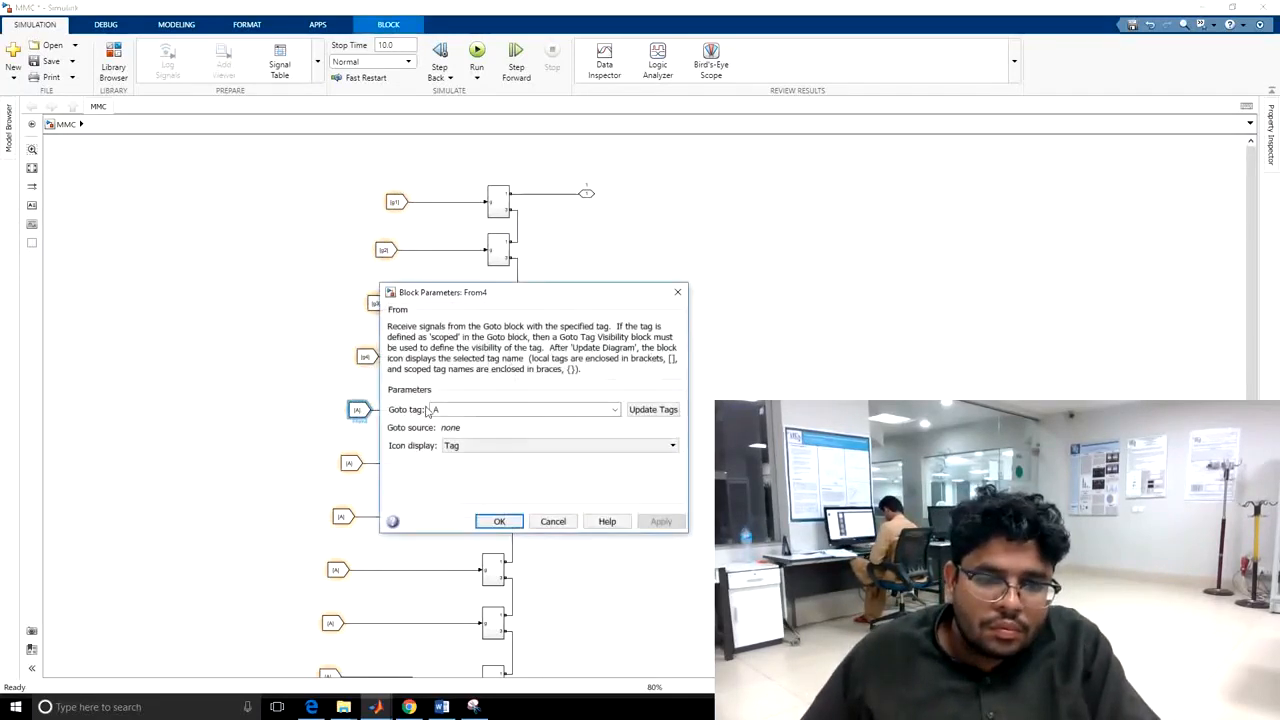
{"action": "type", "text": "g5"}
{"action": "key", "text": "Return"}
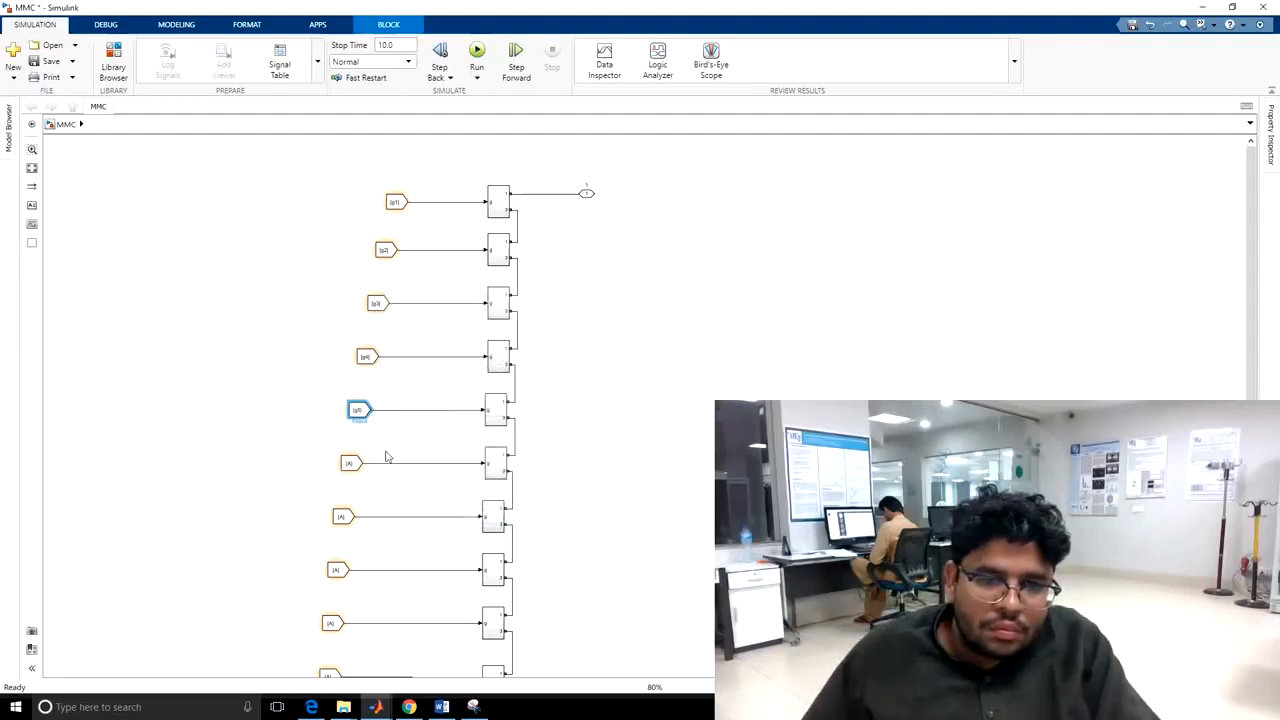
{"action": "left_click", "coordinate": [350, 462]}
{"action": "key", "text": "Return"}
{"action": "type", "text": "g"}
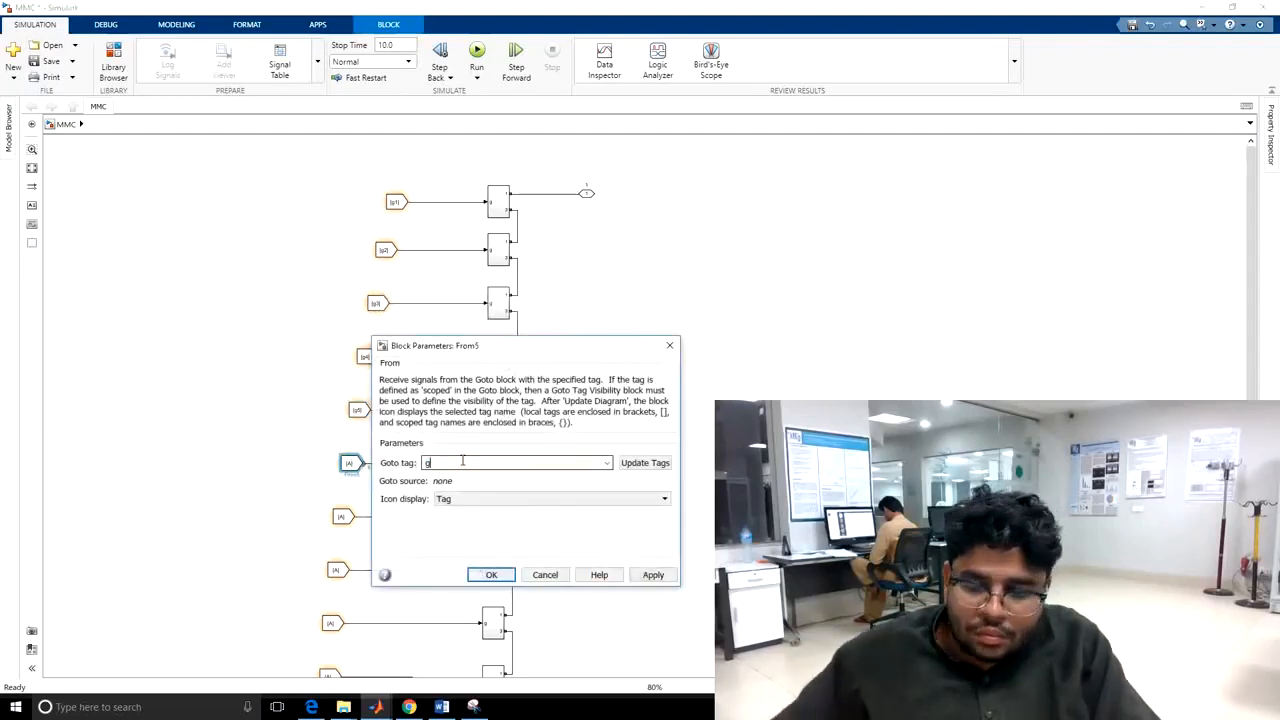
{"action": "type", "text": "6"}
{"action": "key", "text": "Return"}
Set the Goto tags of the seventh and eighth From blocks to g7 and g8
{"action": "left_click", "coordinate": [336, 516]}
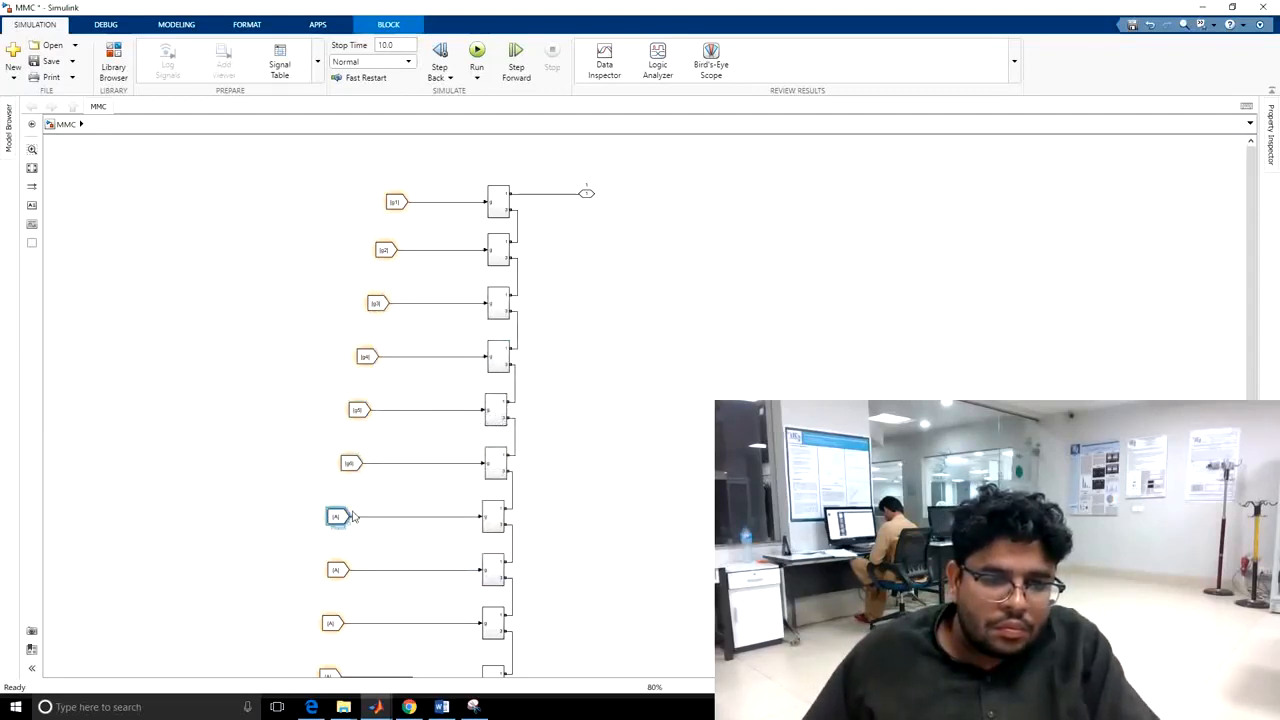
{"action": "key", "text": "Return"}
{"action": "type", "text": "g"}
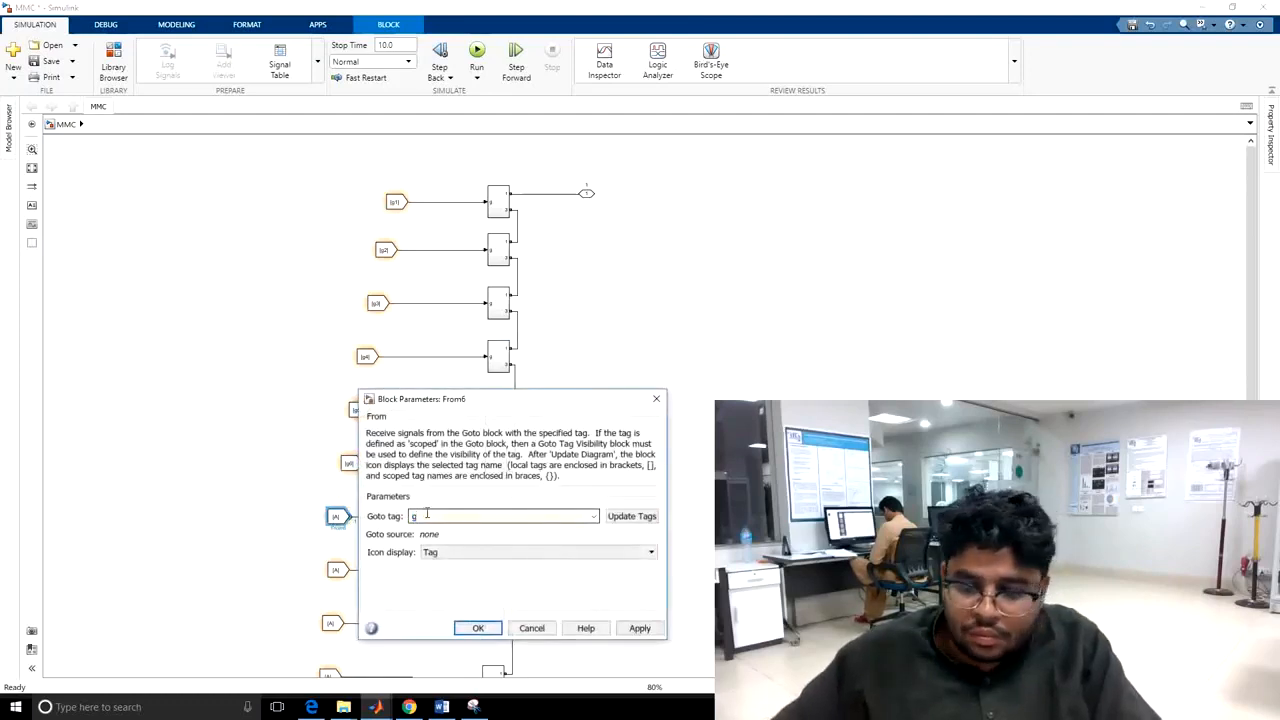
{"action": "type", "text": "7"}
{"action": "key", "text": "Return"}
{"action": "scroll", "coordinate": [684, 478], "scroll_direction": "down", "scroll_amount": 3}
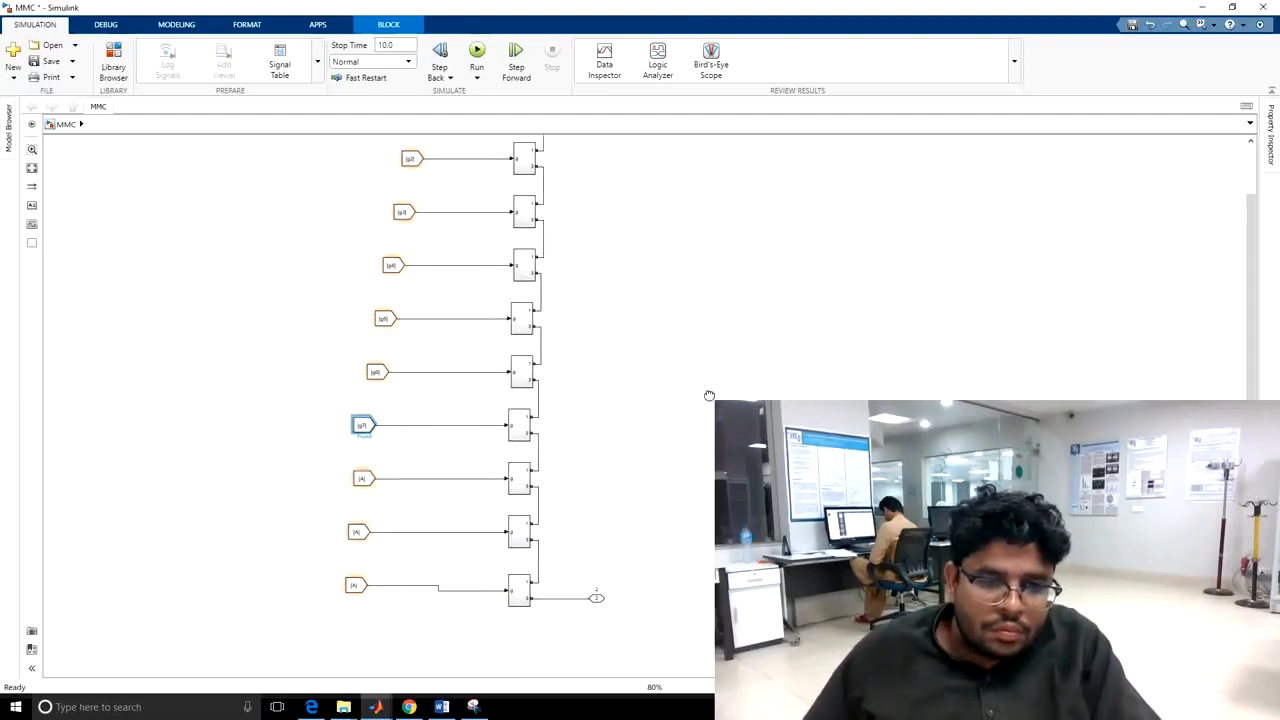
{"action": "left_click", "coordinate": [363, 463]}
{"action": "double_click", "coordinate": [470, 462]}
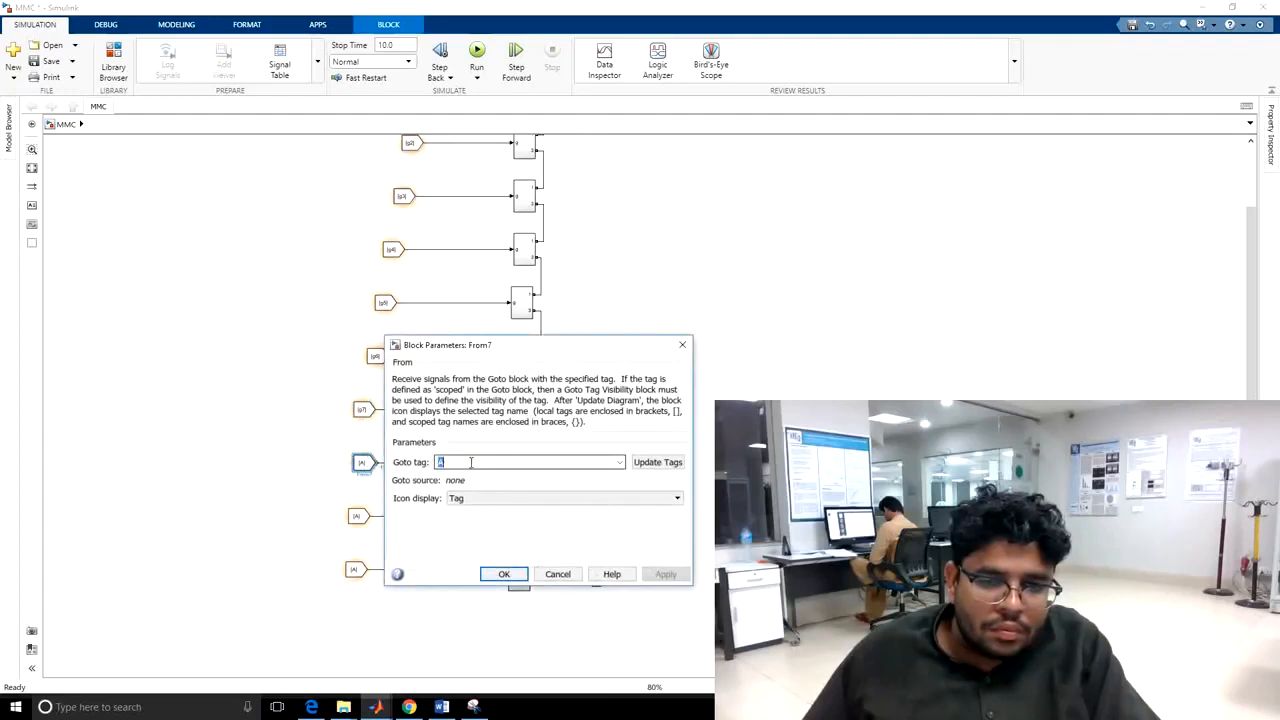
{"action": "type", "text": "p8"}
{"action": "key", "text": "Return"}
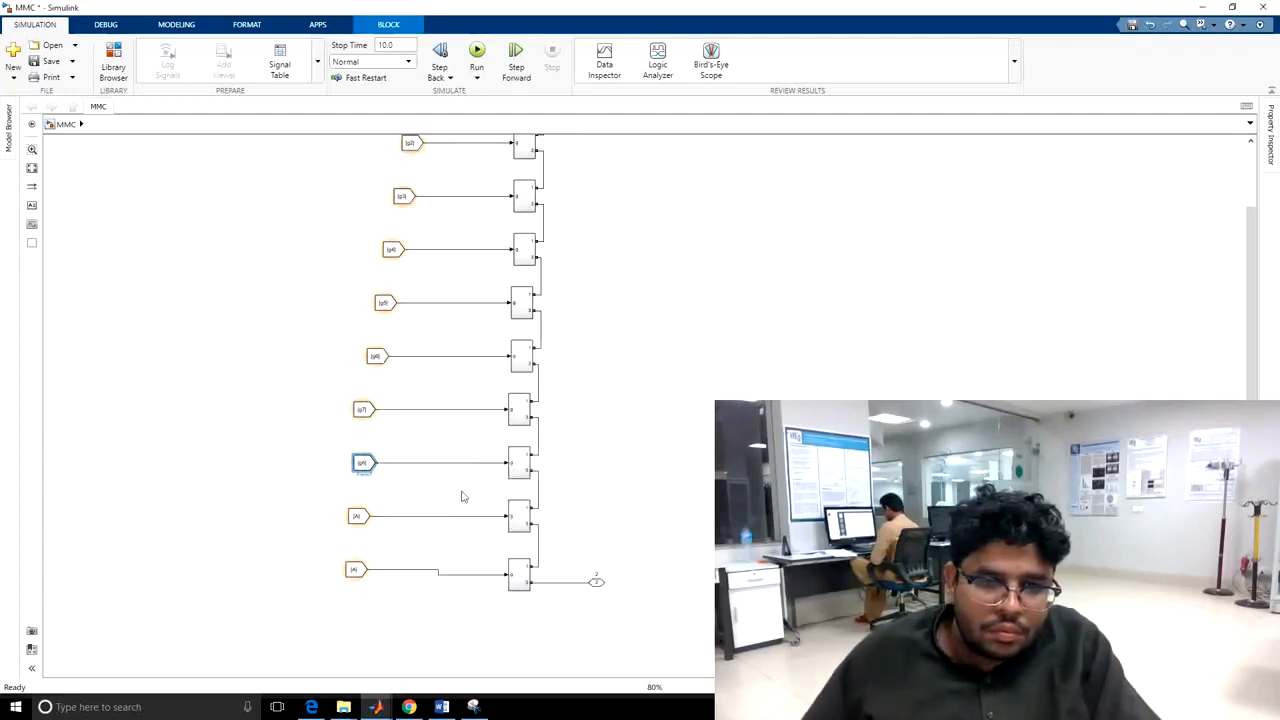
Set the Goto tags of the last two From blocks to g9 and g10
{"action": "double_click", "coordinate": [357, 515]}
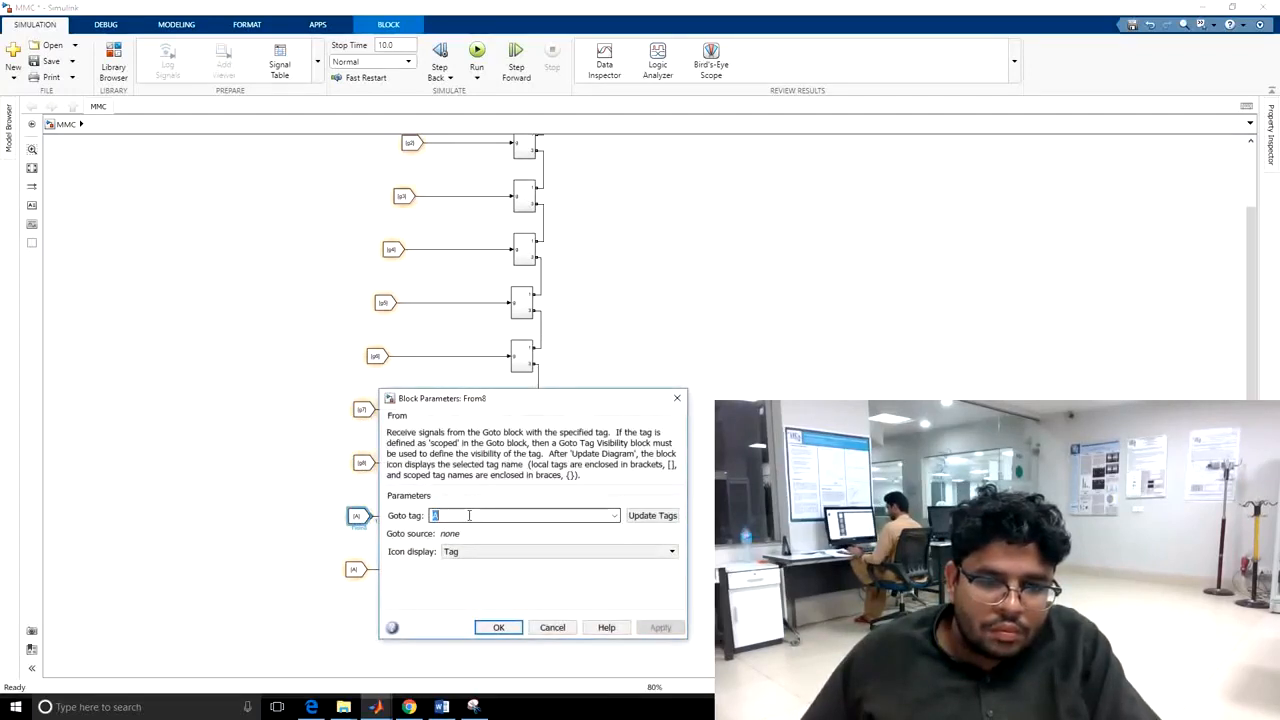
{"action": "type", "text": "p9"}
{"action": "key", "text": "Return"}
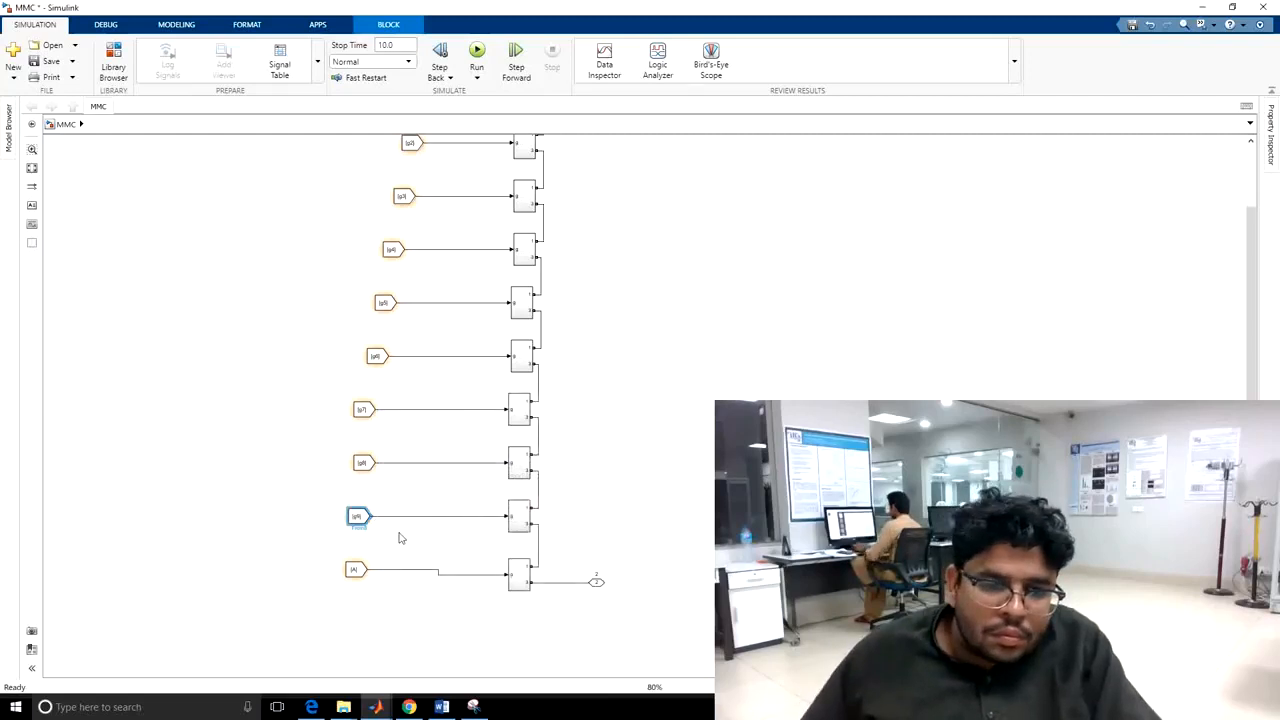
{"action": "double_click", "coordinate": [360, 570]}
{"action": "double_click", "coordinate": [496, 566]}
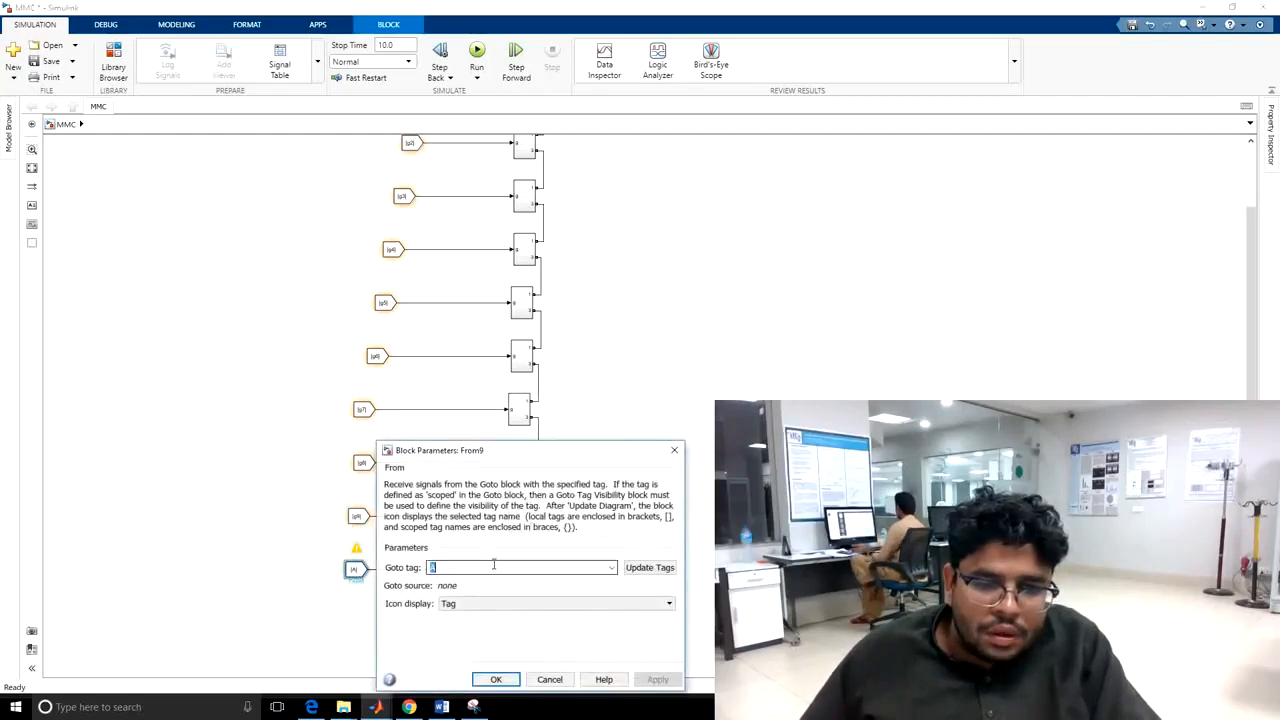
{"action": "type", "text": "g10"}
{"action": "key", "text": "Return"}
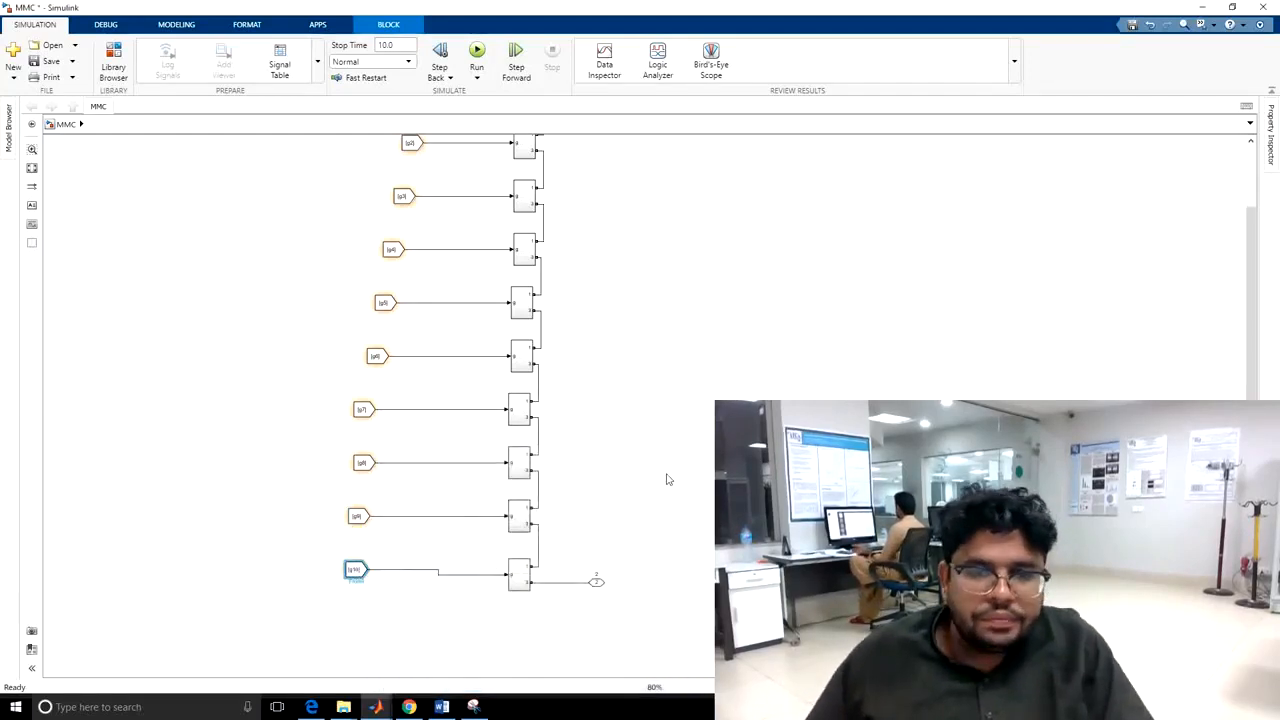
Group all ten submodules with their From blocks and both connection ports into one subsystem
{"action": "scroll", "coordinate": [666, 477], "scroll_direction": "down", "scroll_amount": 1}
{"action": "scroll", "coordinate": [673, 464], "scroll_direction": "down", "scroll_amount": 1}
{"action": "scroll", "coordinate": [703, 408], "scroll_direction": "up", "scroll_amount": 1}
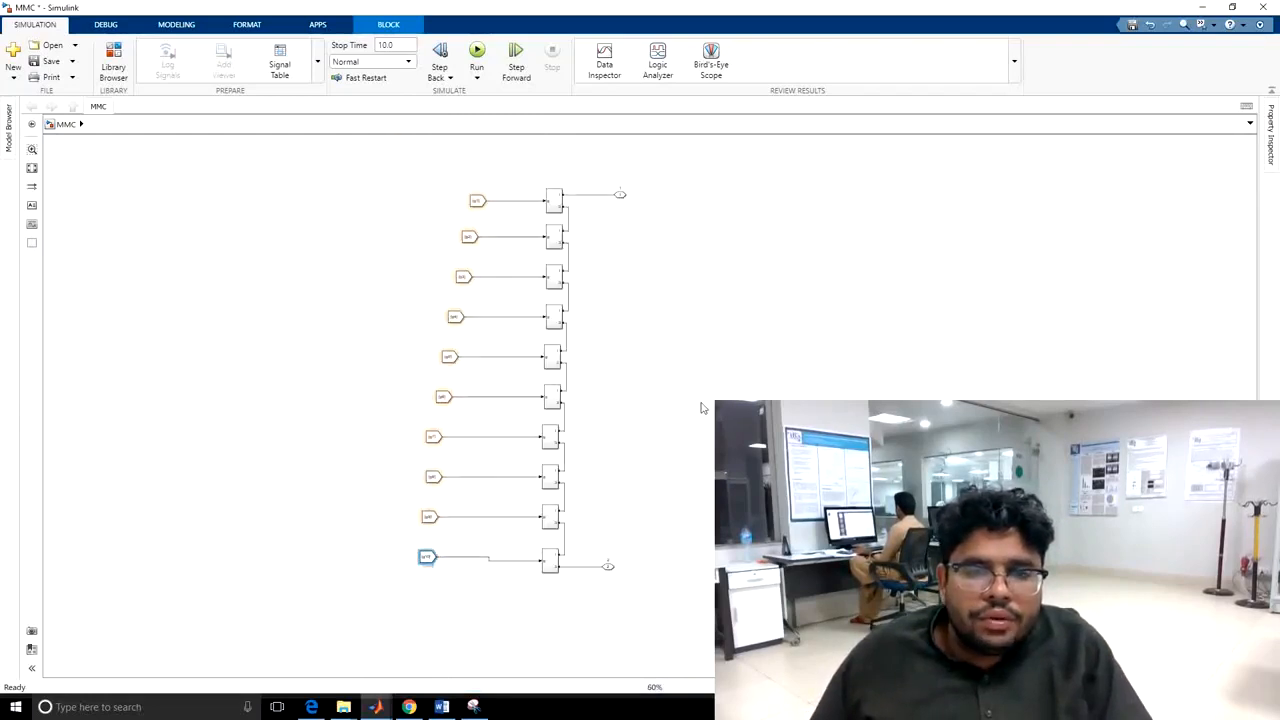
{"action": "scroll", "coordinate": [672, 380], "scroll_direction": "up", "scroll_amount": 1}
{"action": "scroll", "coordinate": [672, 379], "scroll_direction": "down", "scroll_amount": 1}
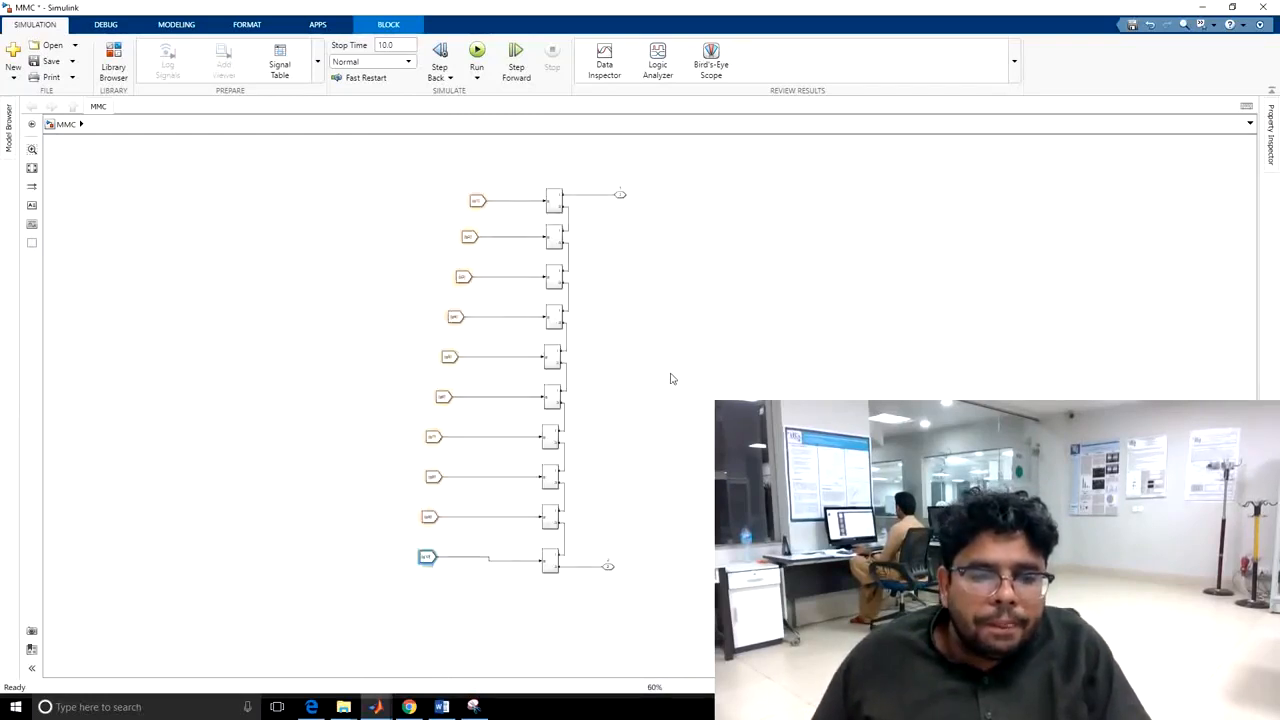
{"action": "left_click_drag", "start_coordinate": [363, 174], "coordinate": [690, 595]}
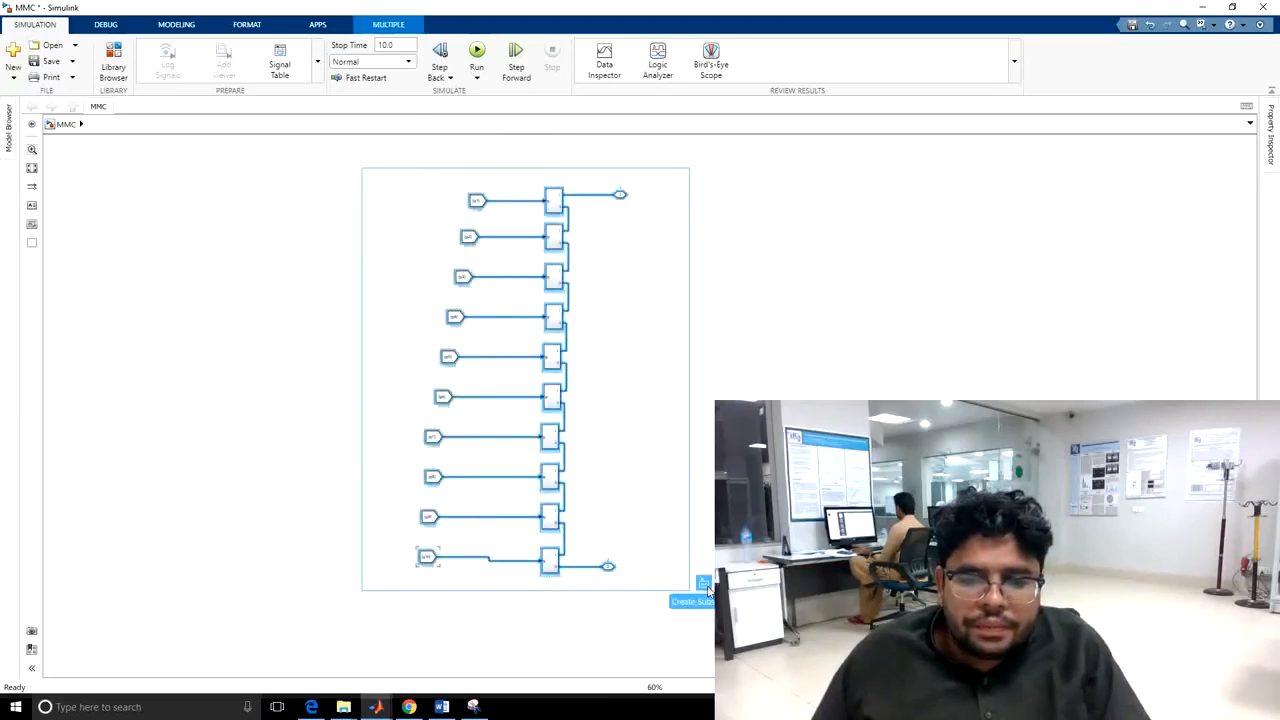
{"action": "left_click", "coordinate": [705, 586]}
Delete the leftover connection ports and lines outside the new subsystem at the model's top level
{"action": "left_click_drag", "start_coordinate": [543, 208], "coordinate": [647, 577]}
{"action": "key", "text": "Delete"}
{"action": "left_click_drag", "start_coordinate": [584, 172], "coordinate": [701, 258]}
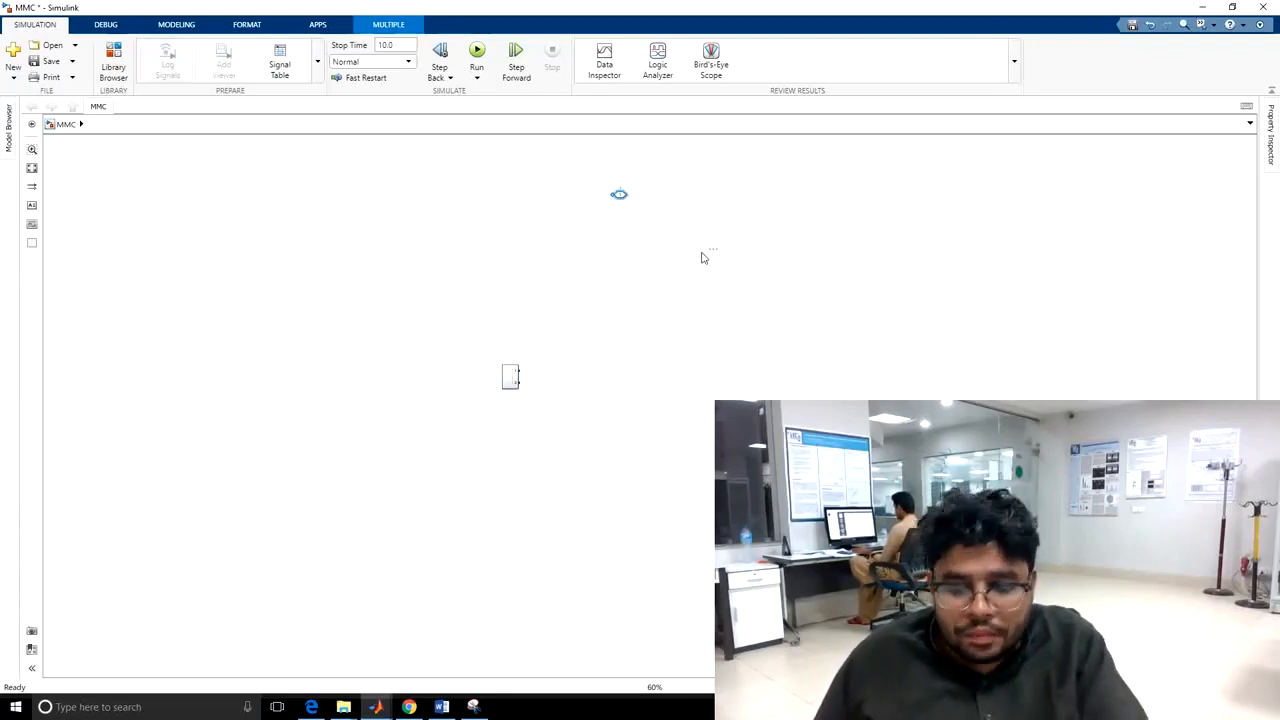
{"action": "key", "text": "Delete"}
Move the new subsystem to the upper part of the canvas and inspect its contents, returning to the top-level MMC model
{"action": "left_click", "coordinate": [510, 377]}
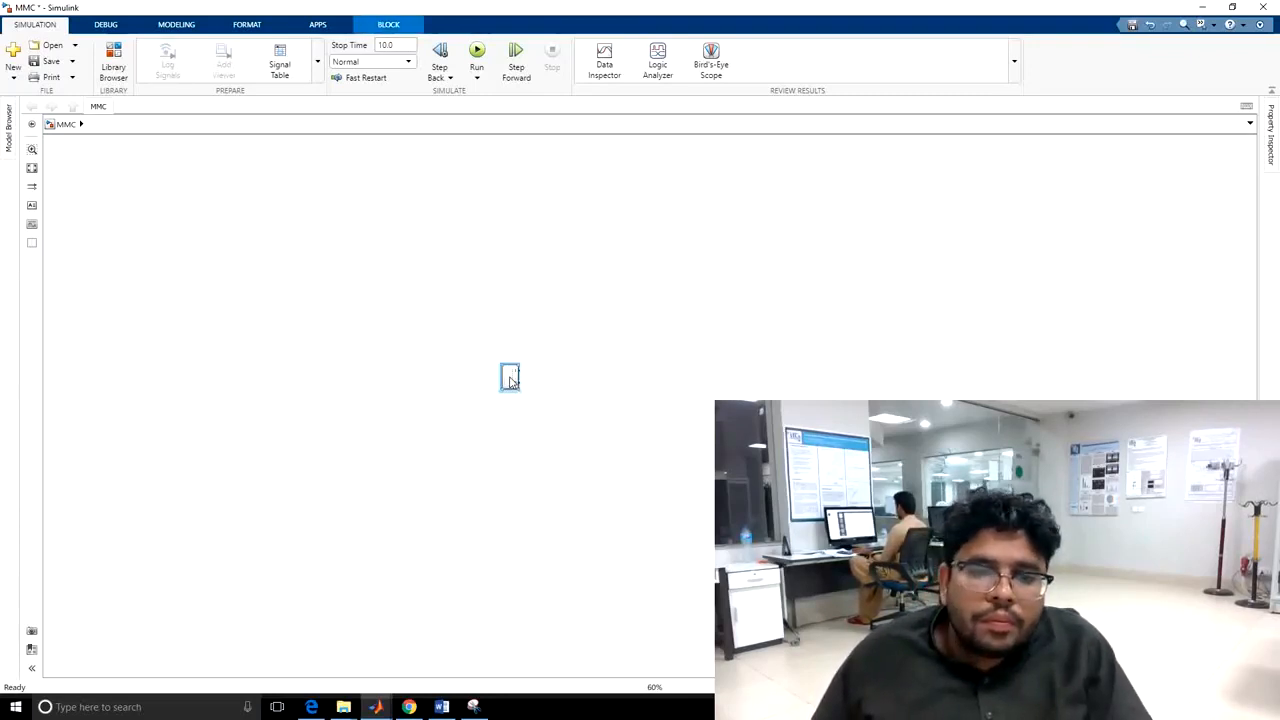
{"action": "left_click_drag", "start_coordinate": [510, 377], "coordinate": [440, 215]}
{"action": "left_click", "coordinate": [443, 220]}
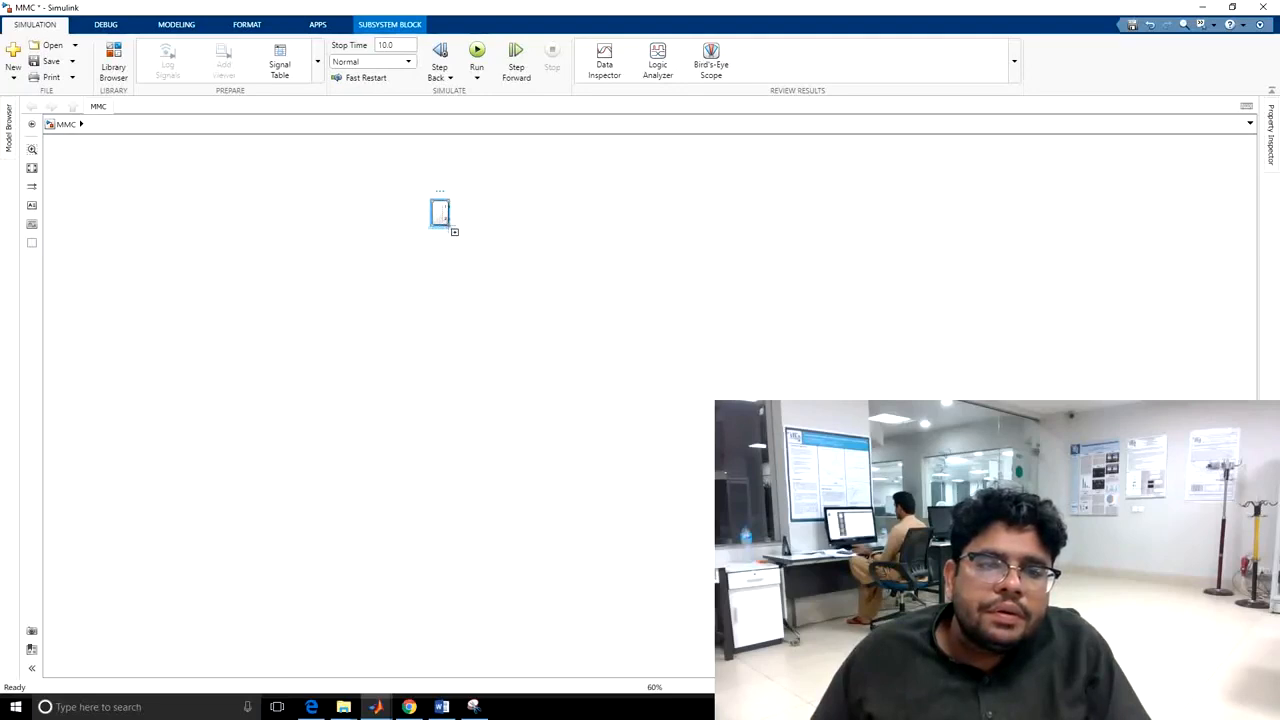
{"action": "double_click", "coordinate": [438, 214]}
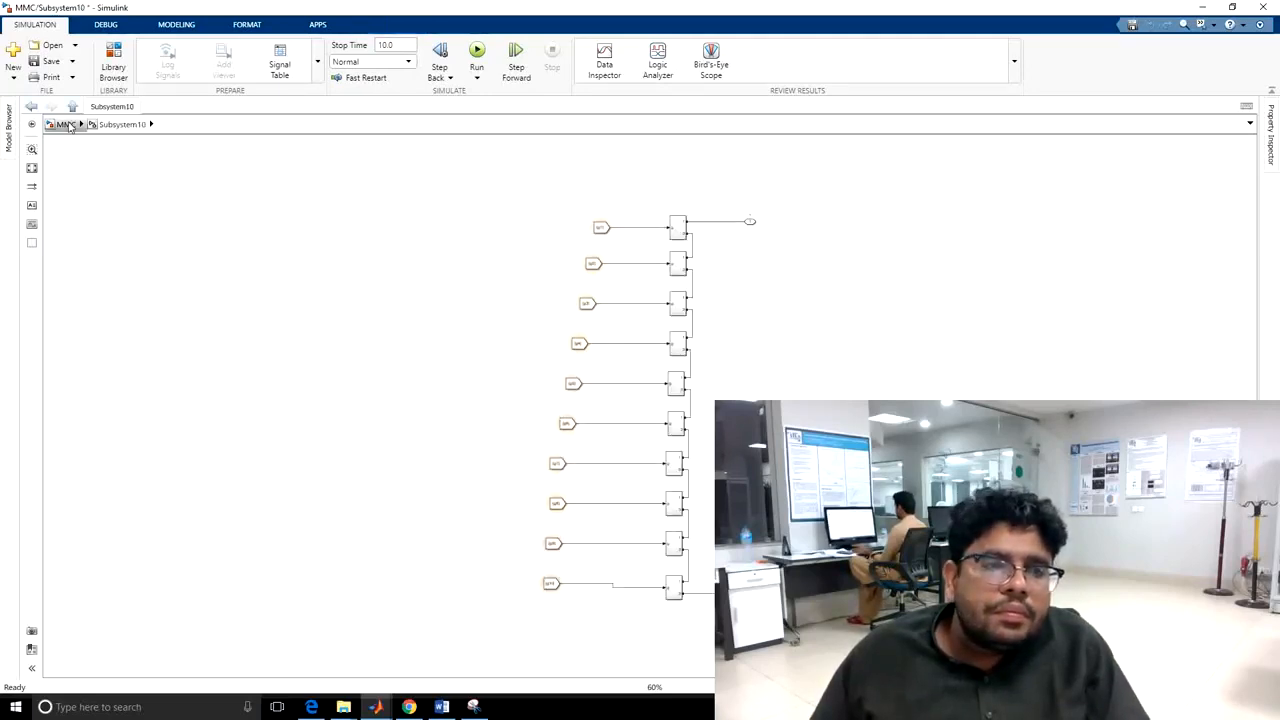
{"action": "left_click", "coordinate": [64, 124]}
Move the subsystem block slightly further left on the canvas
{"action": "left_click", "coordinate": [442, 213]}
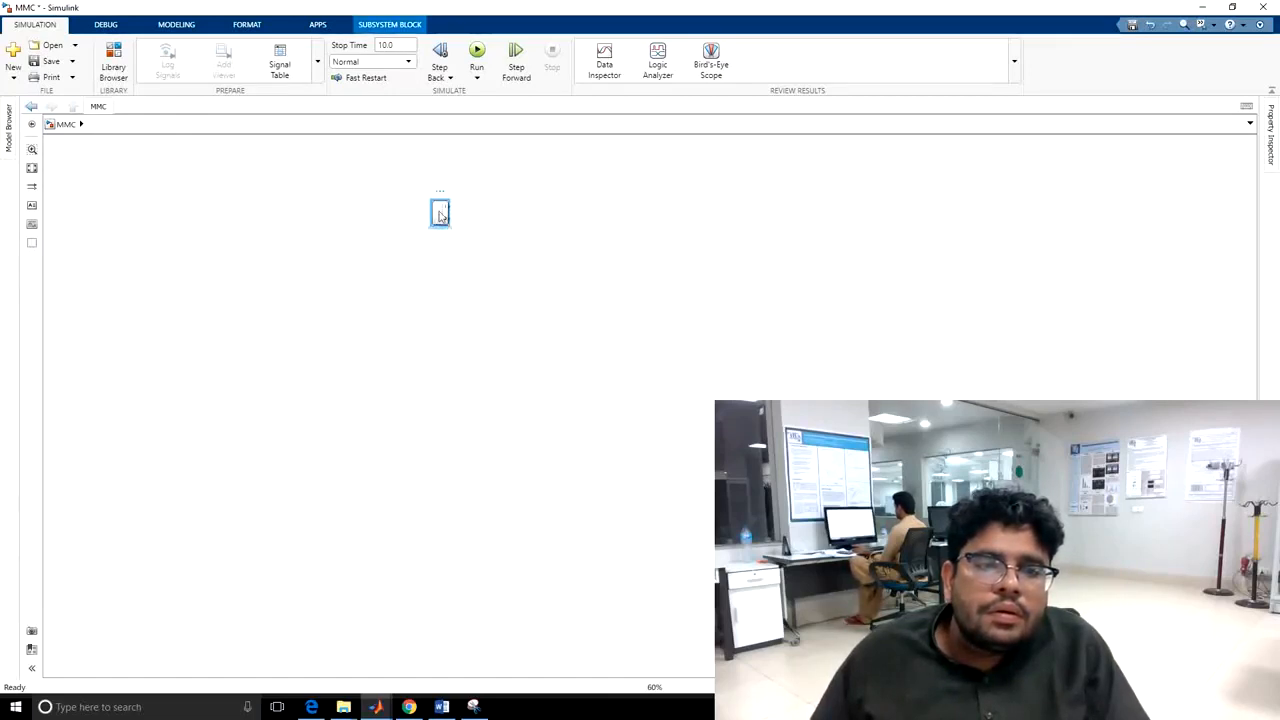
{"action": "left_click_drag", "start_coordinate": [442, 216], "coordinate": [384, 227]}
{"action": "left_click", "coordinate": [420, 250]}
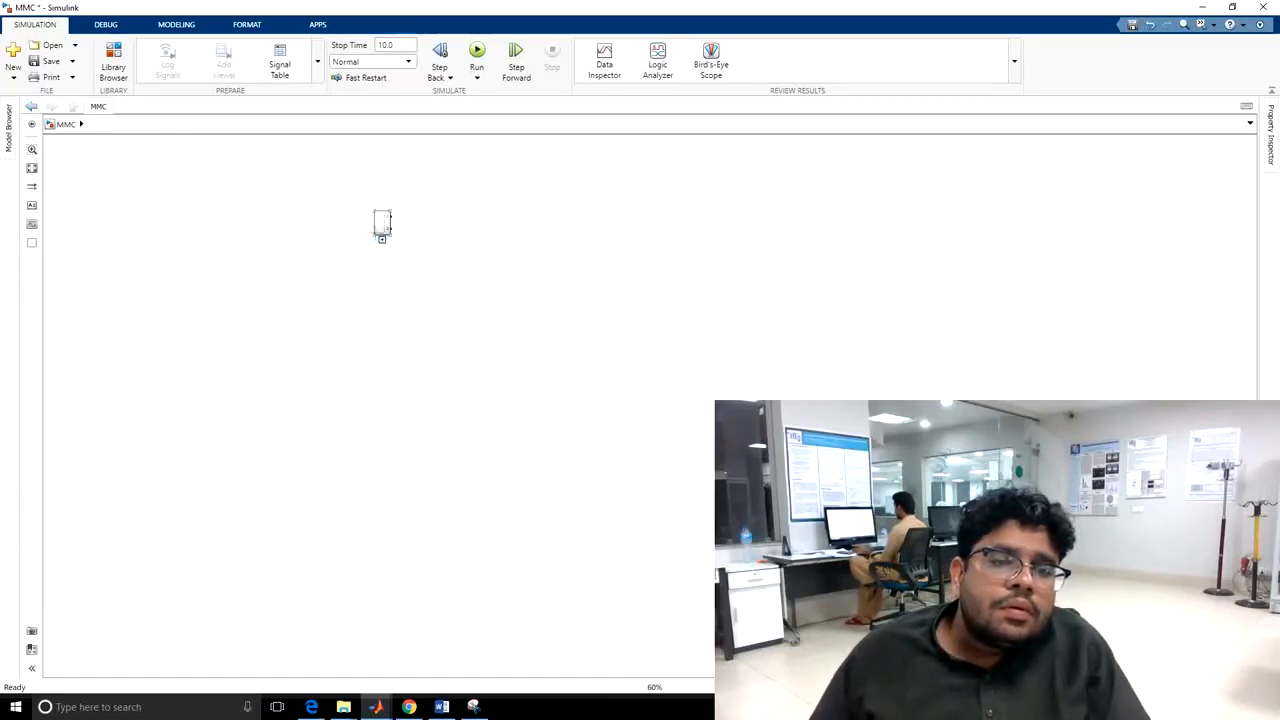
Enlarge the subsystem block into a tall rectangle and name it Upper ARm
{"action": "left_click_drag", "start_coordinate": [366, 236], "coordinate": [336, 292]}
{"action": "left_click", "coordinate": [370, 325]}
{"action": "left_click", "coordinate": [373, 280]}
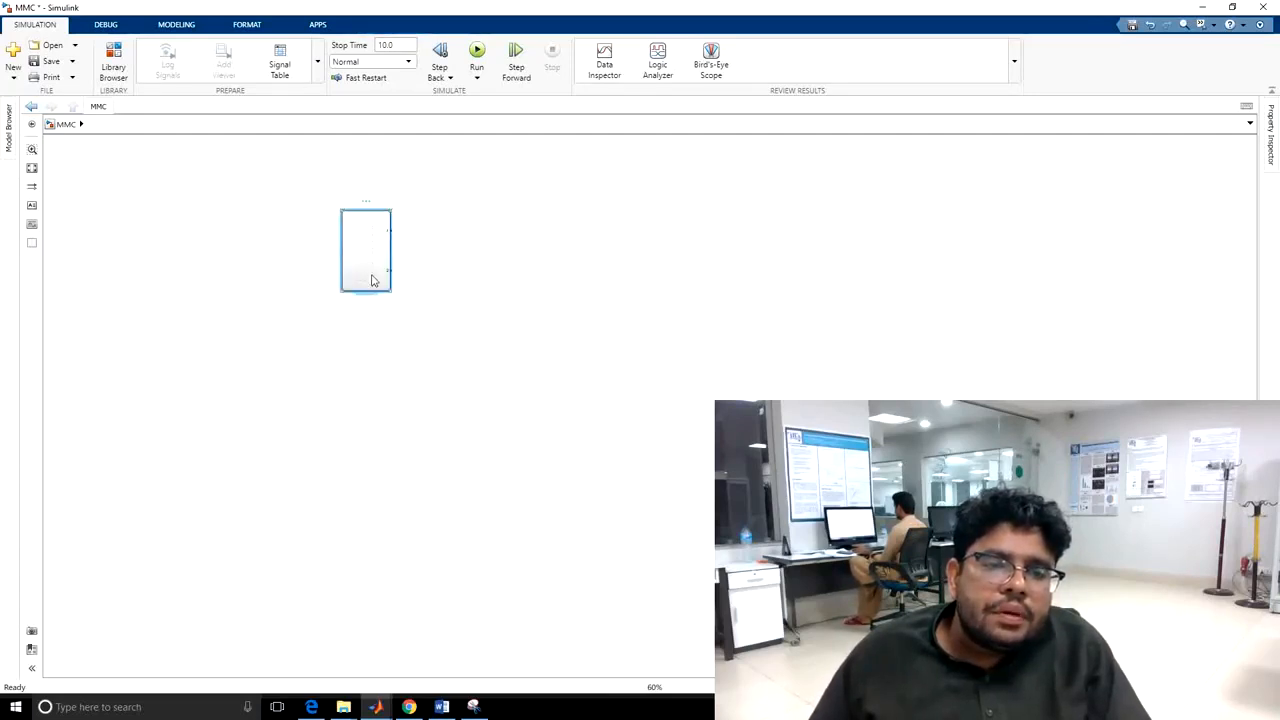
{"action": "left_click", "coordinate": [369, 292]}
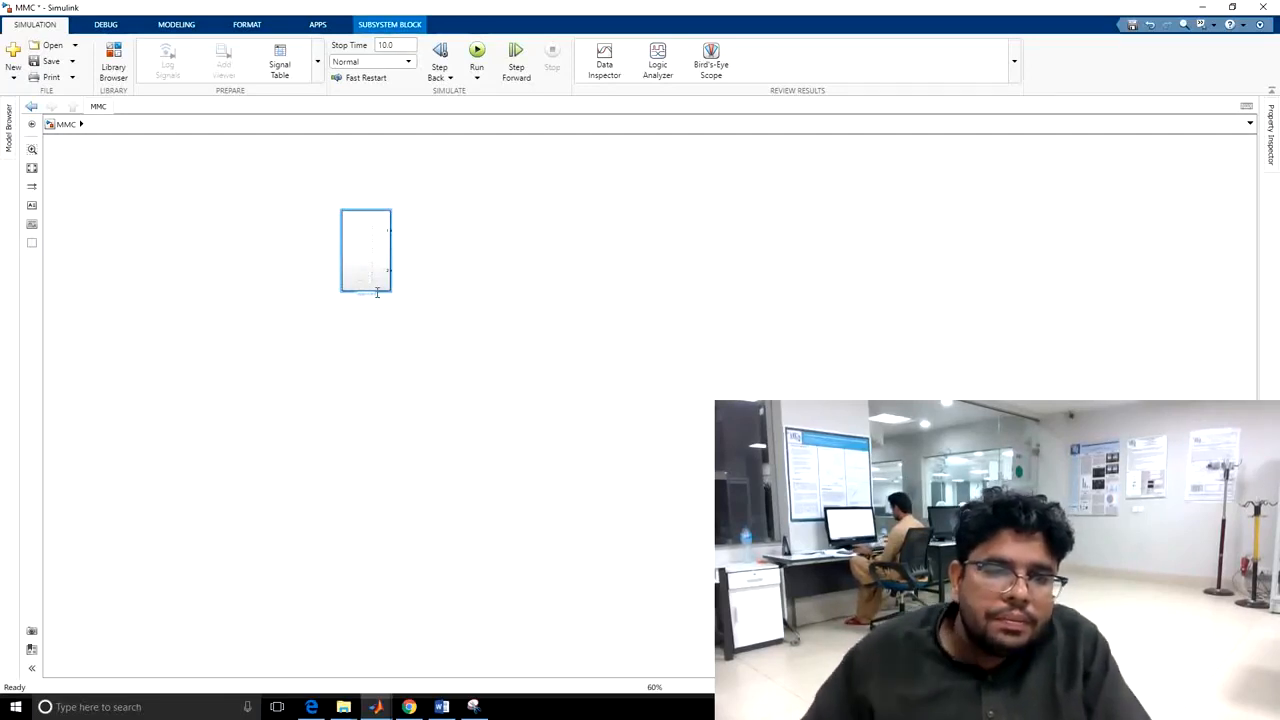
{"action": "left_click", "coordinate": [429, 323]}
Copy the Upper ARm subsystem below the original and set the copy's topmost From block to Goto tag g11
{"action": "left_click_drag", "start_coordinate": [369, 251], "coordinate": [369, 457]}
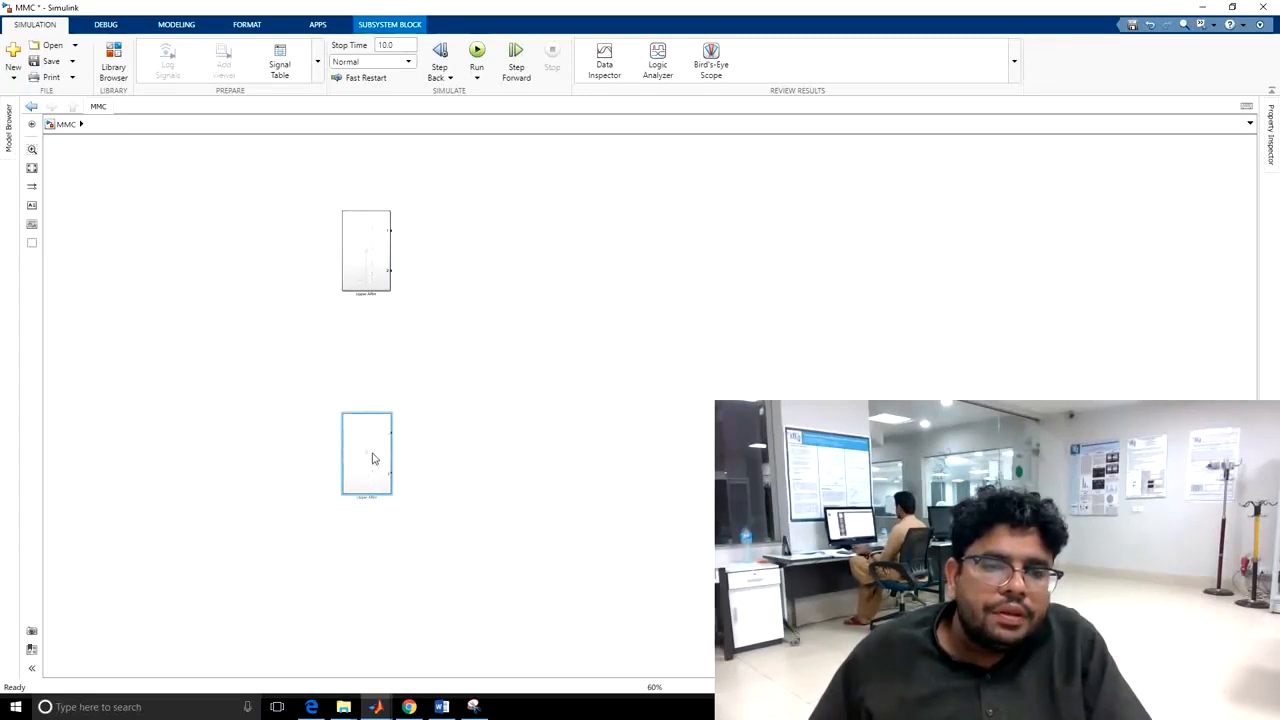
{"action": "double_click", "coordinate": [372, 458]}
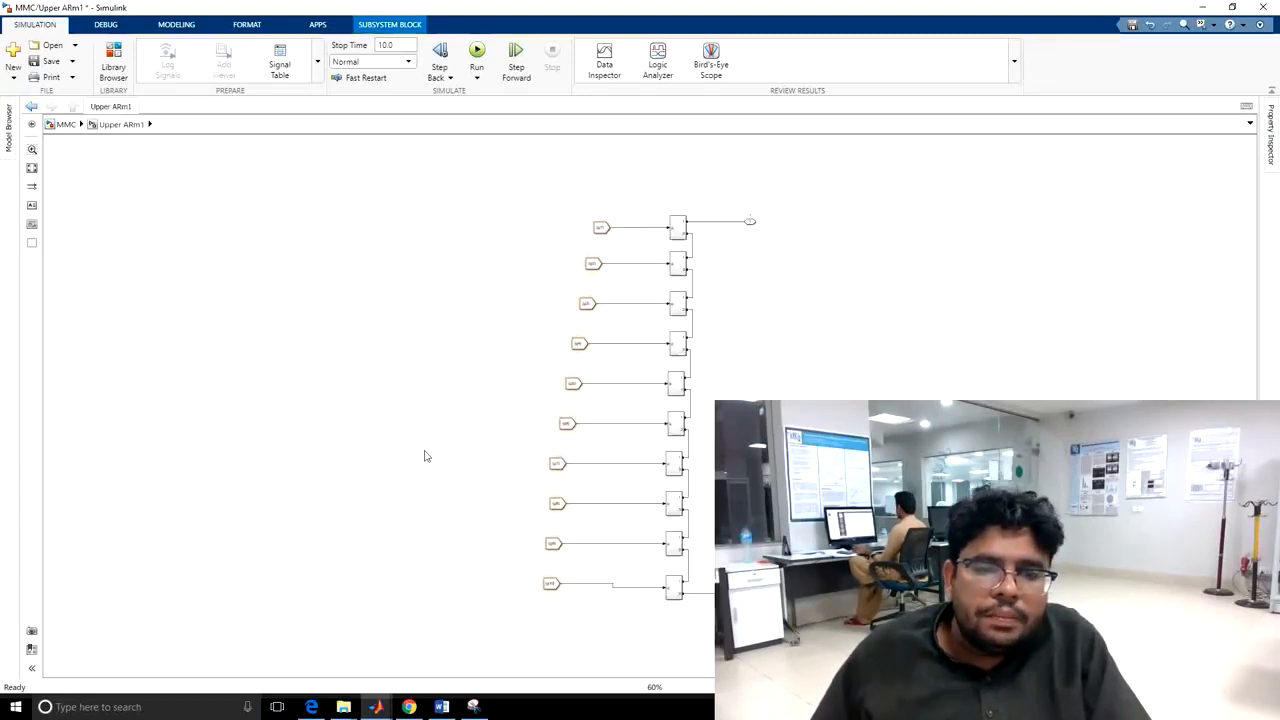
{"action": "double_click", "coordinate": [601, 228]}
{"action": "left_click", "coordinate": [700, 228]}
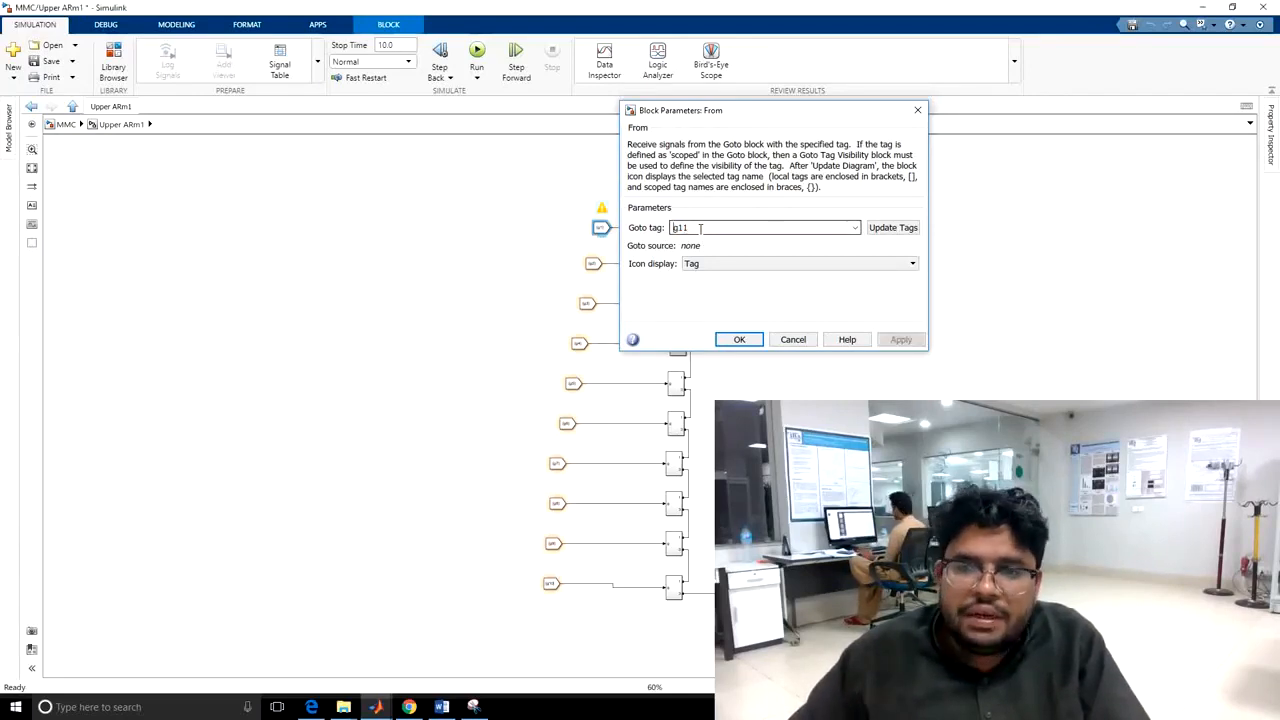
{"action": "key", "text": "Return"}
Set the Goto tags of the second, third and fourth From blocks in the copied arm to g12, g13 and g14
{"action": "left_click", "coordinate": [593, 265]}
{"action": "double_click", "coordinate": [593, 265]}
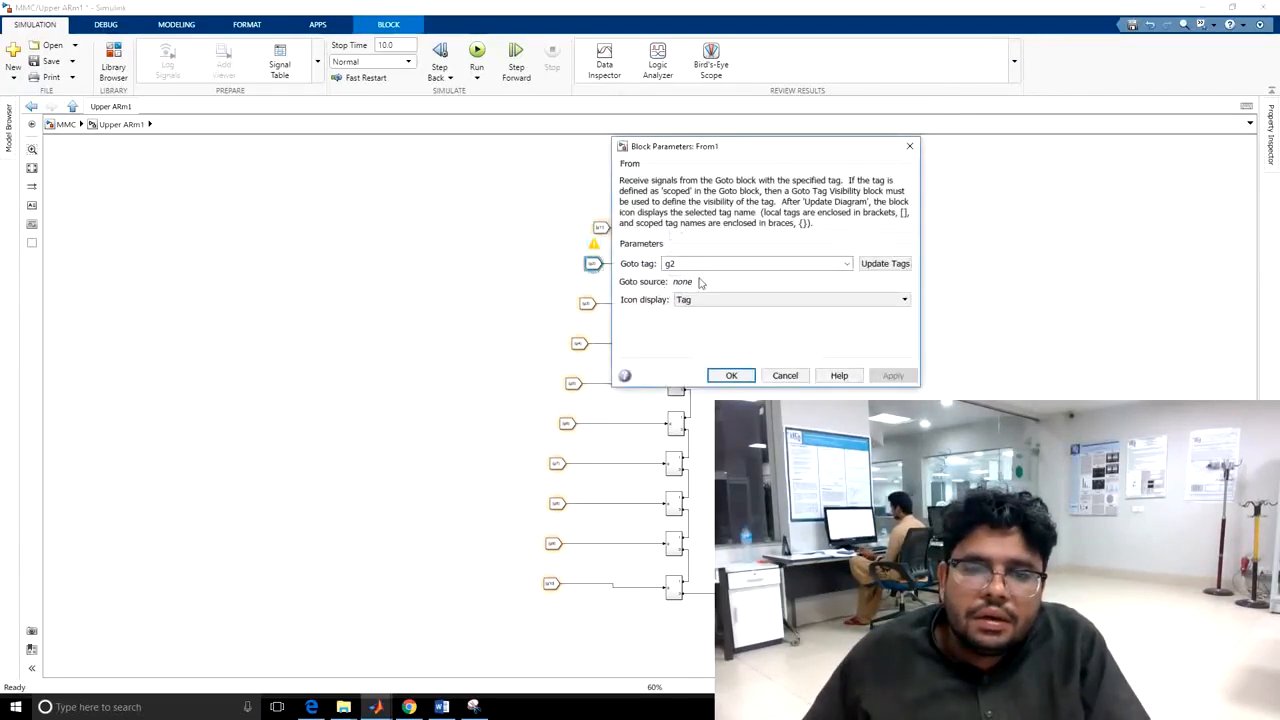
{"action": "left_click", "coordinate": [726, 264]}
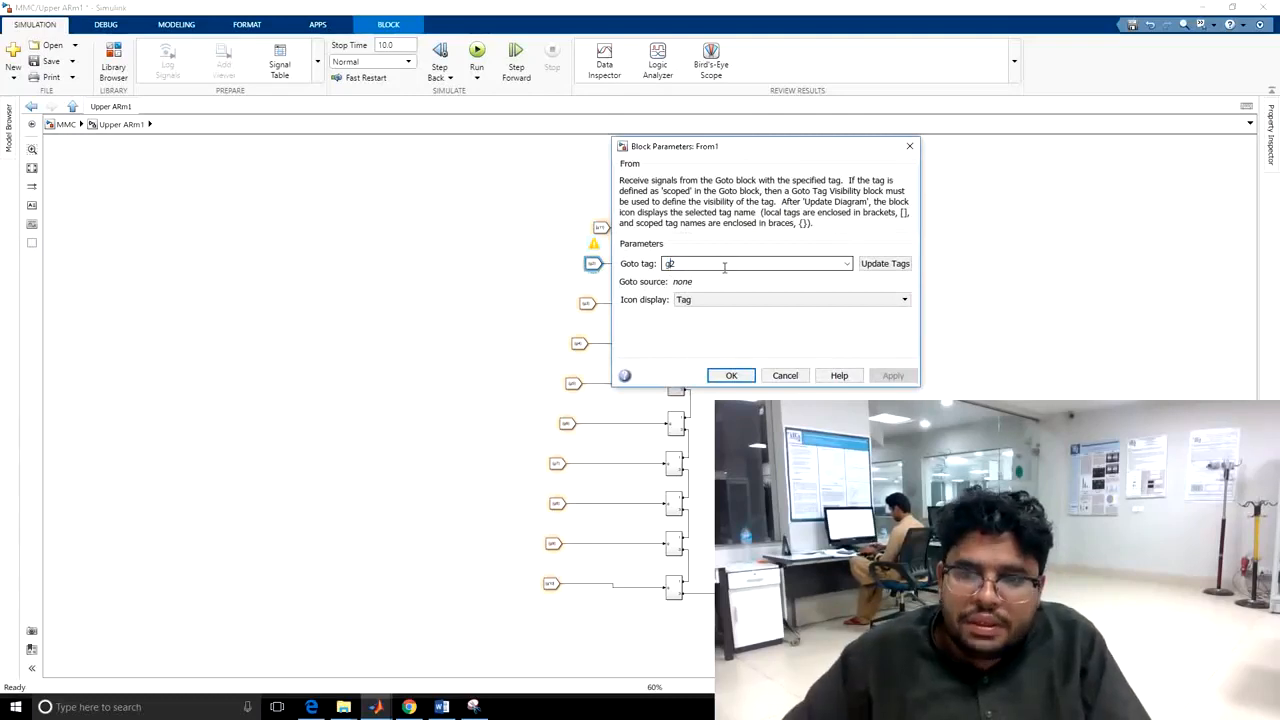
{"action": "key", "text": "Return"}
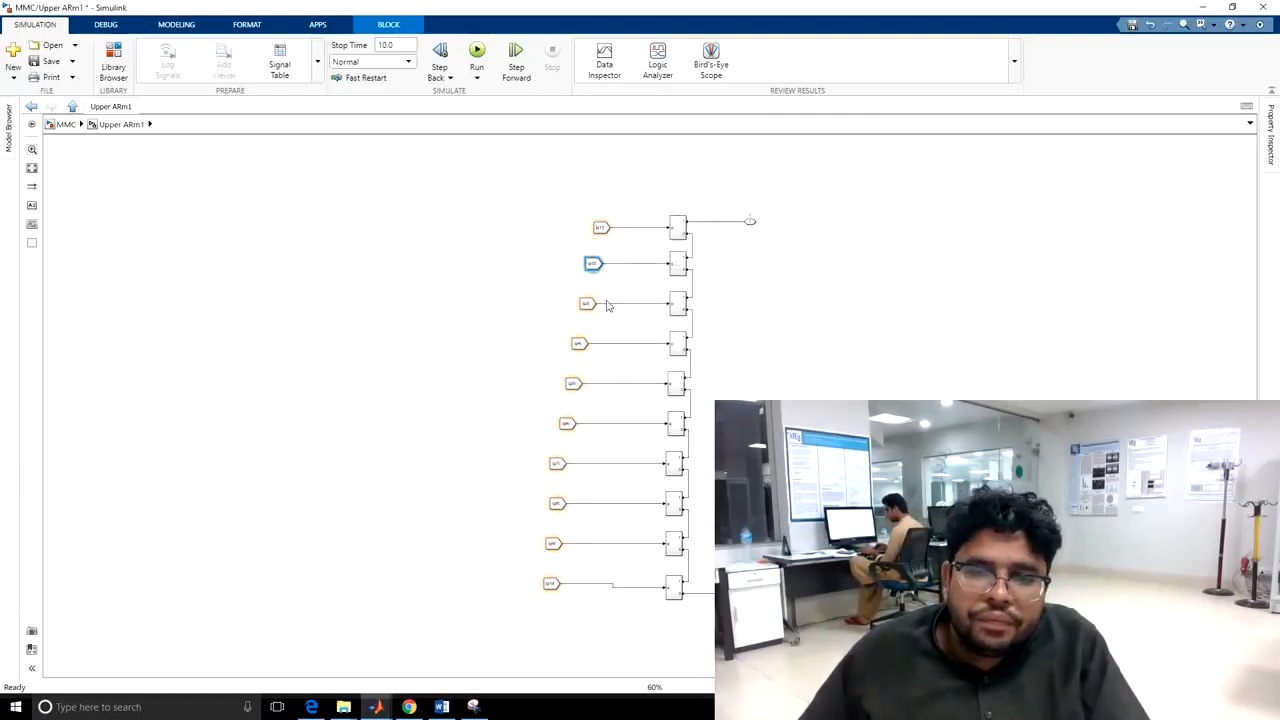
{"action": "double_click", "coordinate": [587, 303]}
{"action": "left_click", "coordinate": [712, 303]}
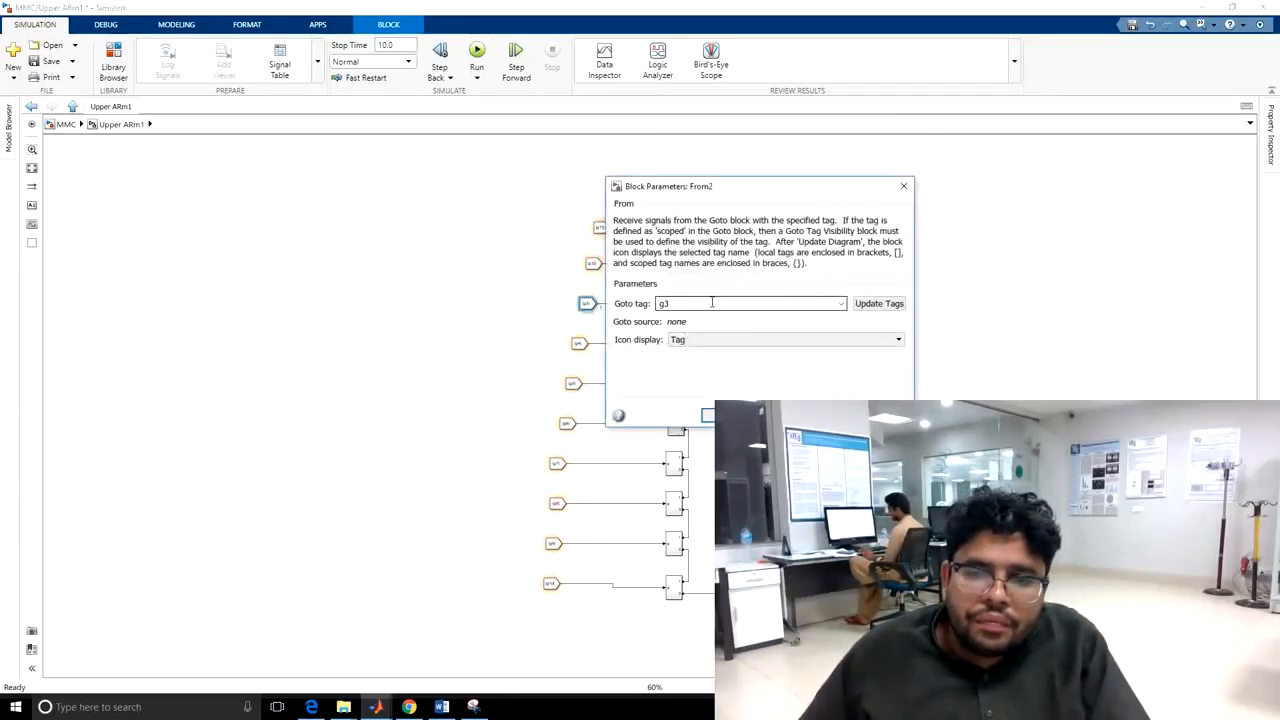
{"action": "key", "text": "Return"}
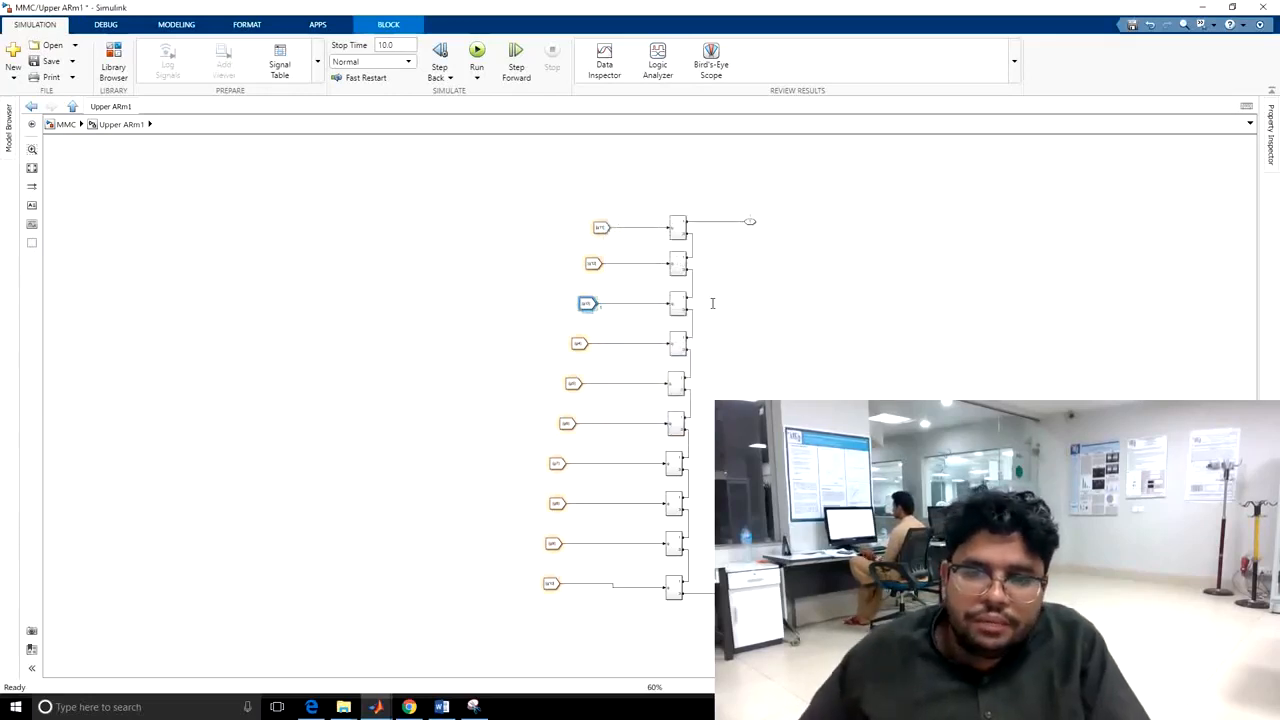
{"action": "double_click", "coordinate": [579, 340]}
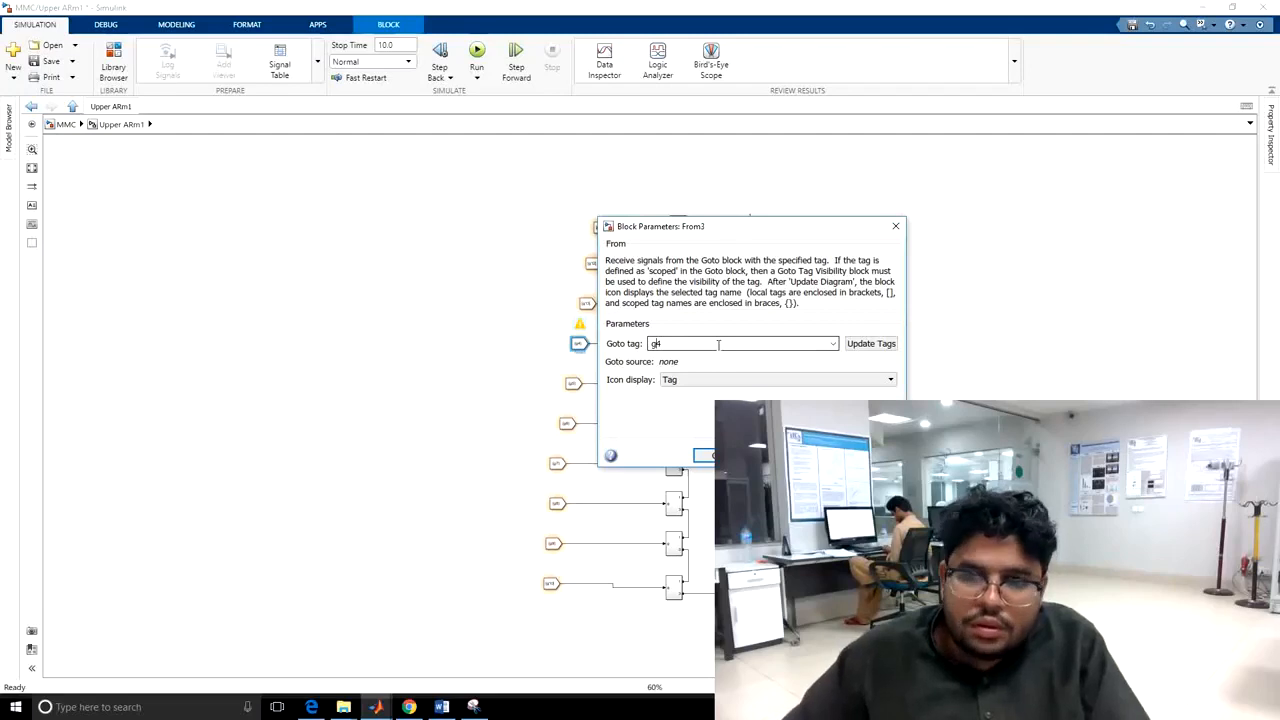
{"action": "key", "text": "Return"}
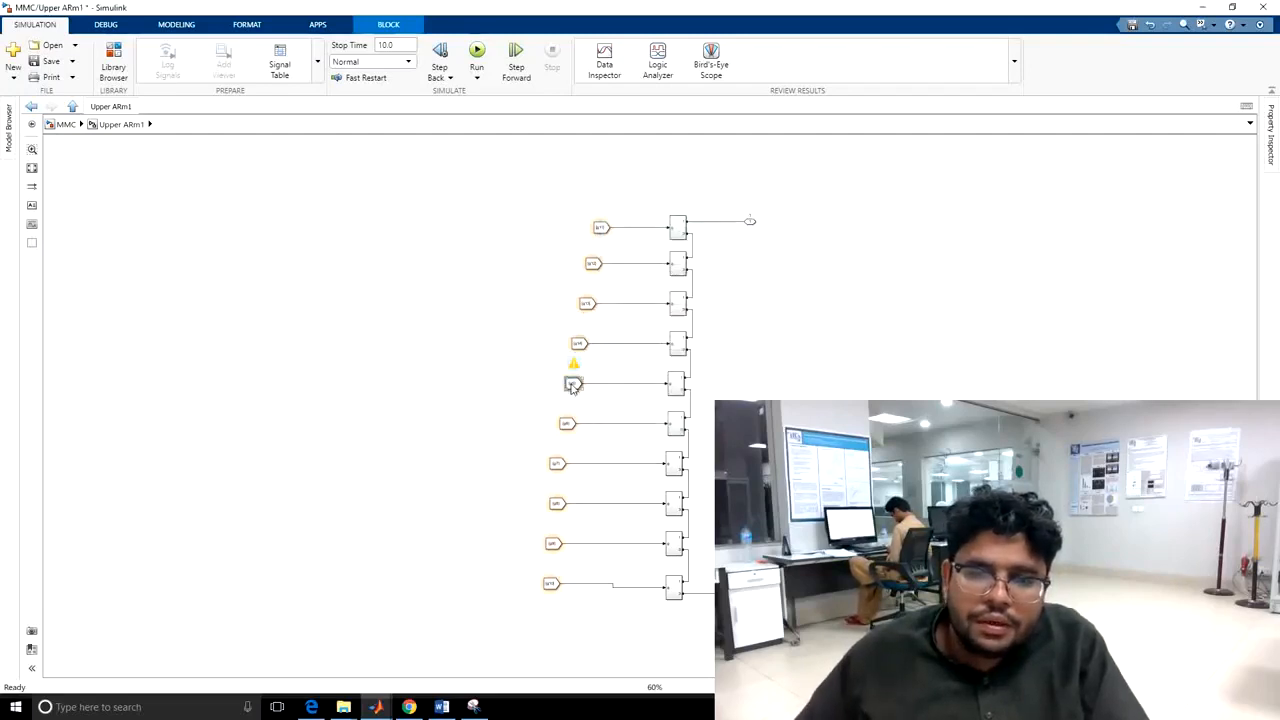
Set the Goto tags of the fifth and sixth From blocks to g15 and g16
{"action": "double_click", "coordinate": [571, 383]}
{"action": "left_click_drag", "start_coordinate": [647, 384], "coordinate": [676, 383]}
{"action": "key", "text": "BackSpace"}
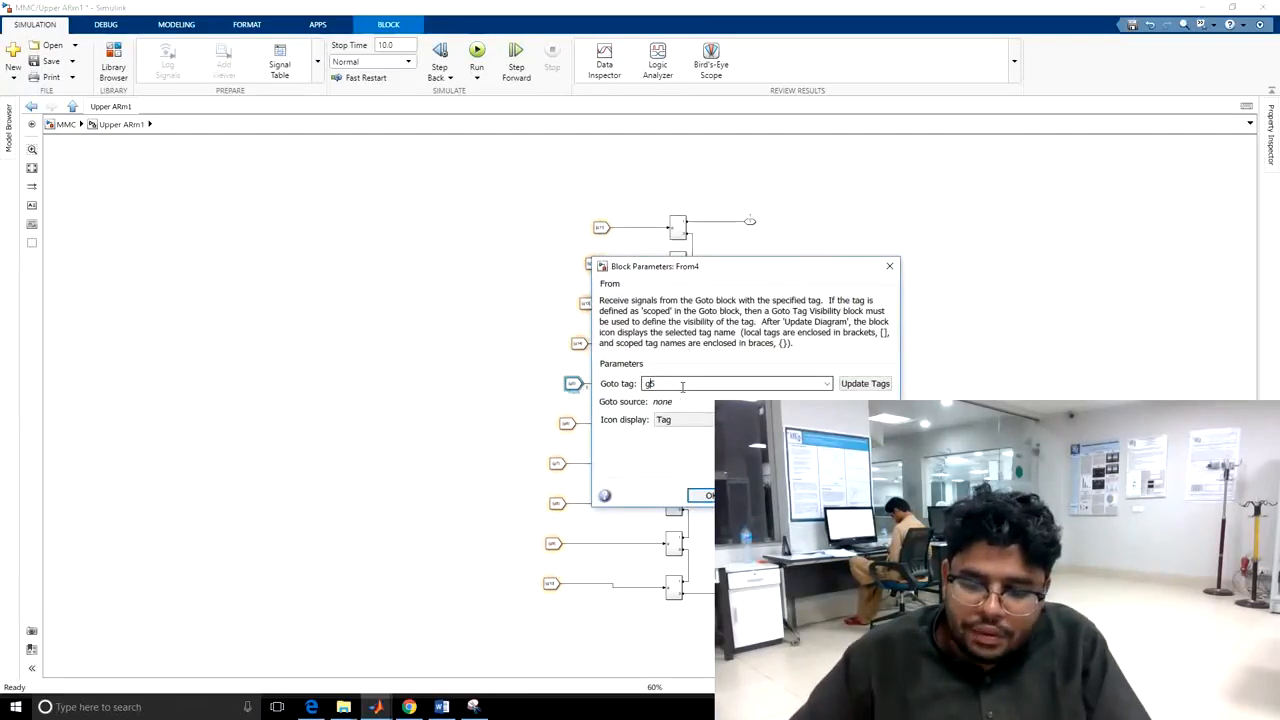
{"action": "type", "text": "15"}
{"action": "key", "text": "Return"}
{"action": "double_click", "coordinate": [566, 423]}
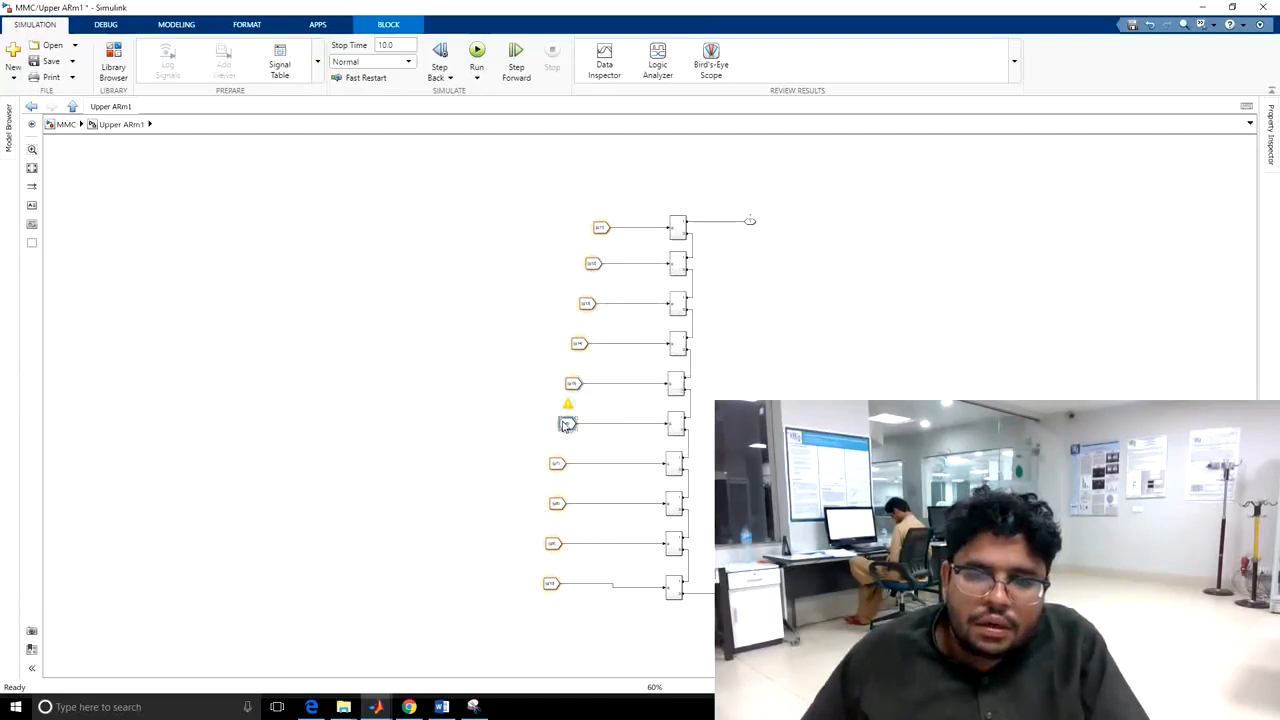
{"action": "left_click_drag", "start_coordinate": [640, 423], "coordinate": [689, 423]}
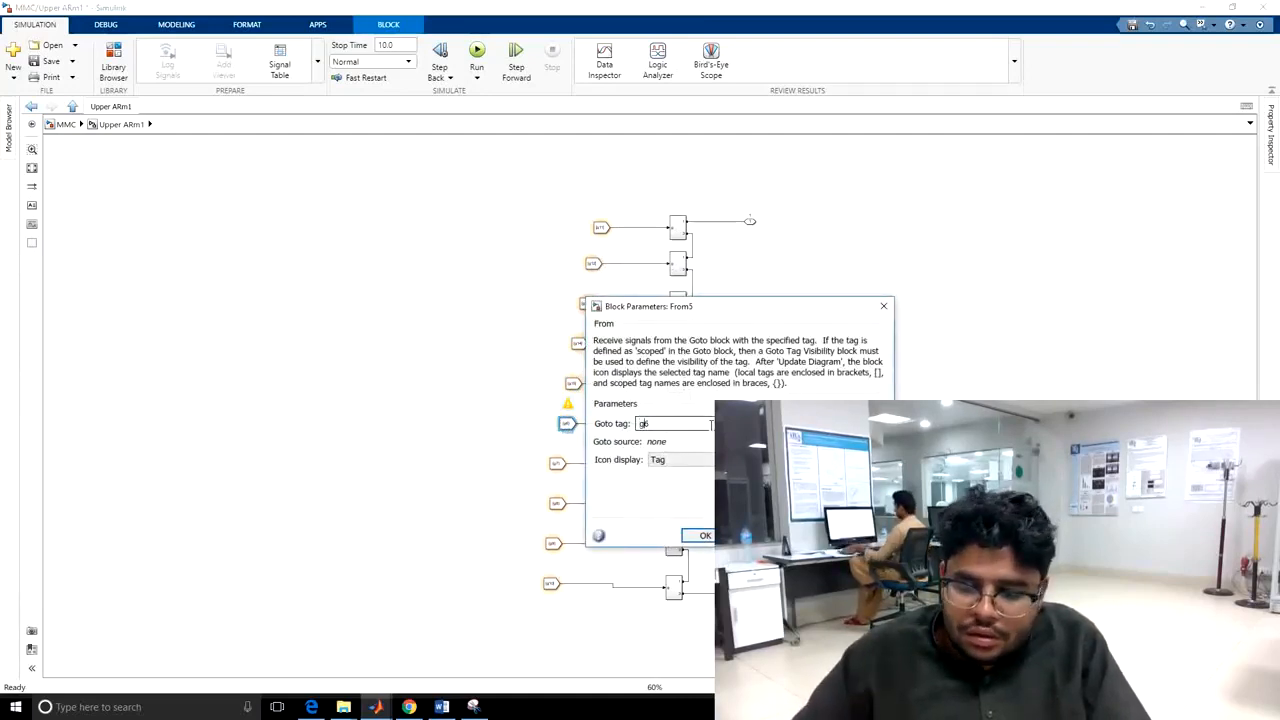
{"action": "type", "text": "g16"}
{"action": "key", "text": "Return"}
Set the Goto tags of the seventh and eighth From blocks to g17 and g18
{"action": "double_click", "coordinate": [556, 464]}
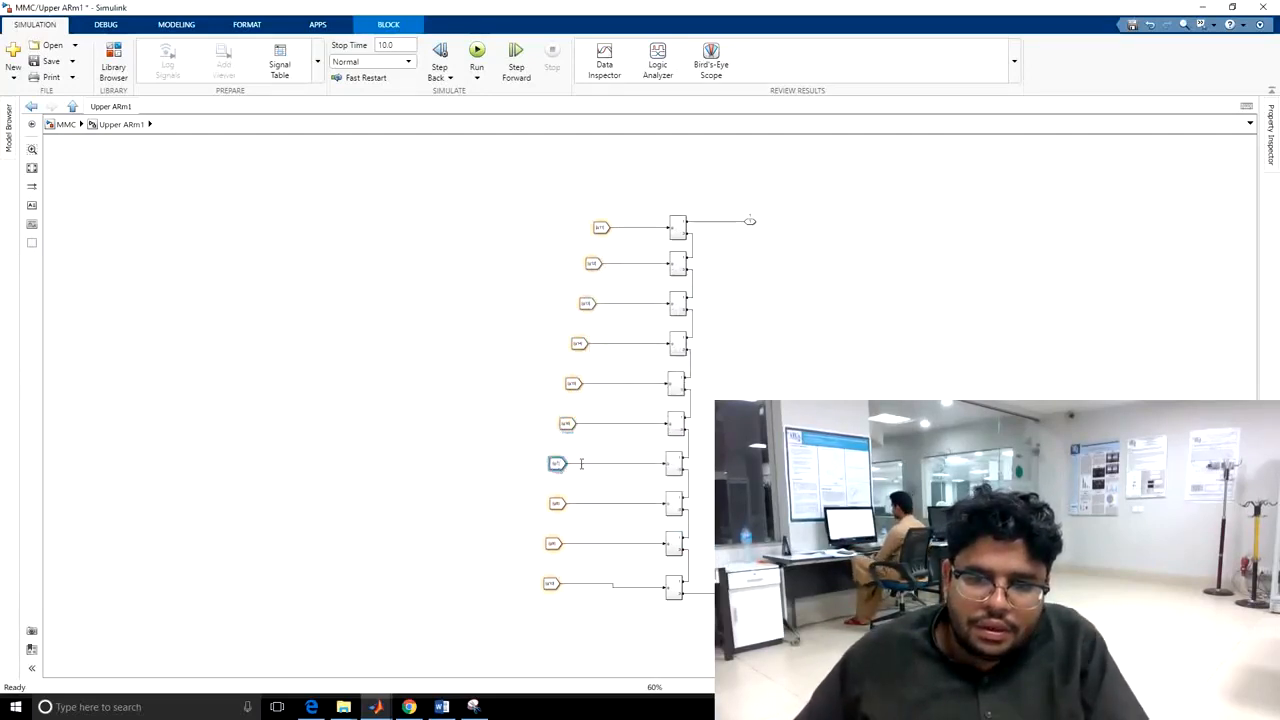
{"action": "double_click", "coordinate": [662, 463]}
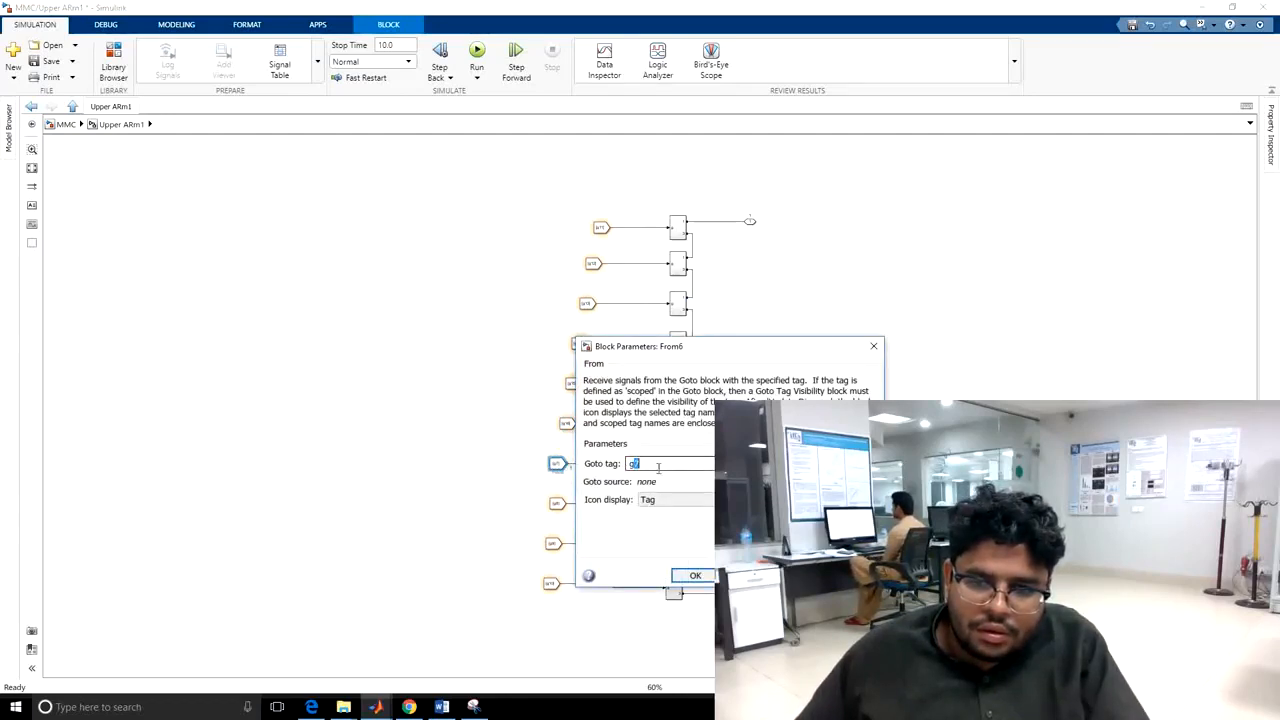
{"action": "key", "text": "Left"}
{"action": "type", "text": "1"}
{"action": "key", "text": "Return"}
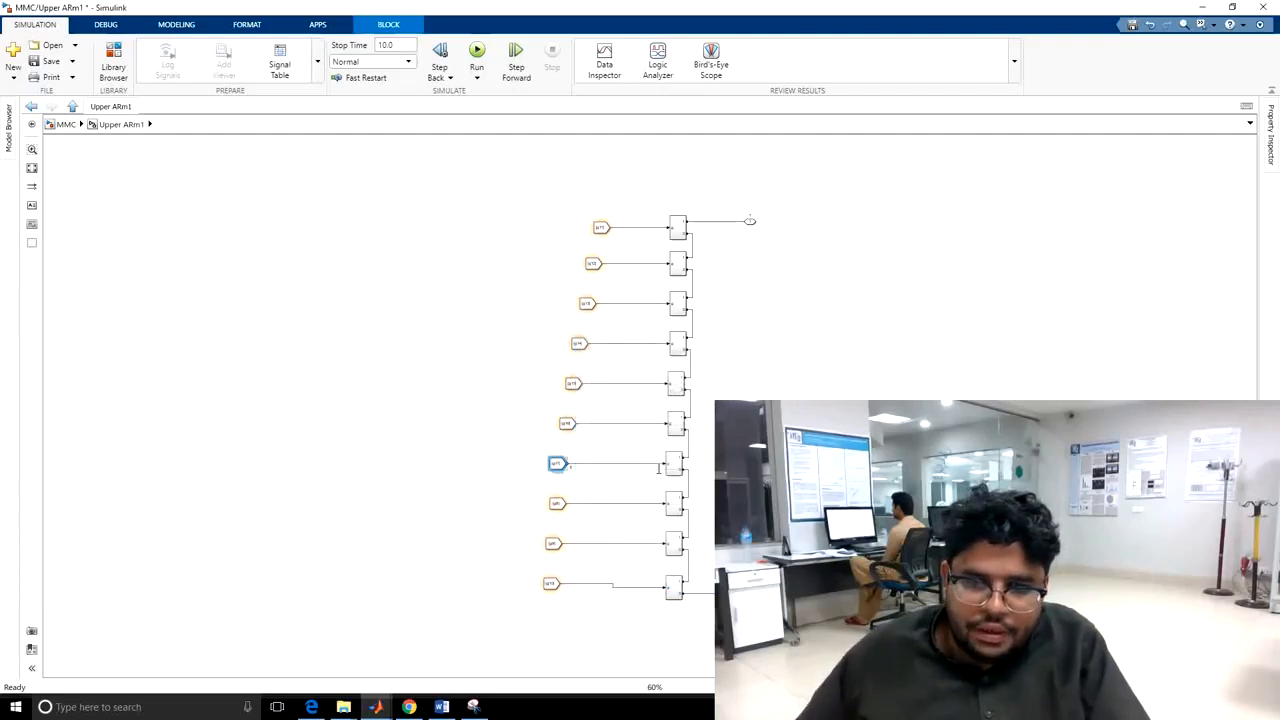
{"action": "double_click", "coordinate": [557, 503]}
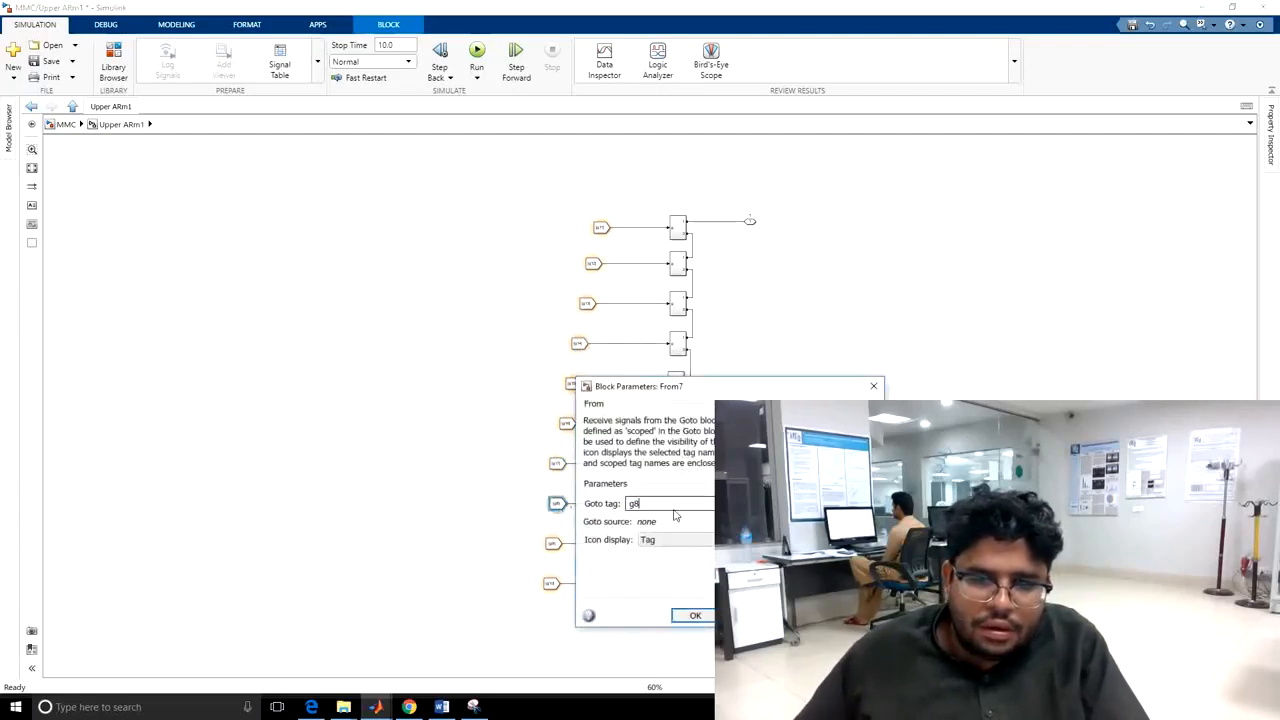
{"action": "key", "text": "Left"}
{"action": "type", "text": "1"}
{"action": "key", "text": "Return"}
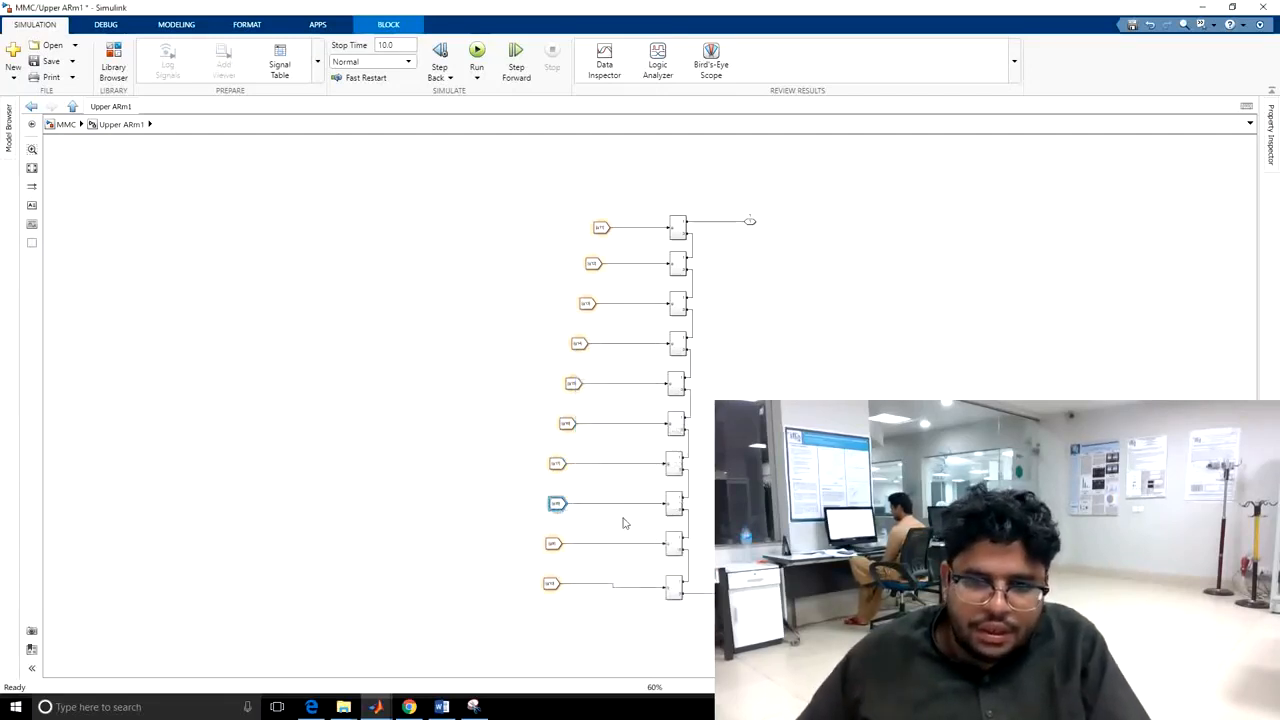
Set the Goto tags of the last two From blocks to g19 and g20, and return to the top-level MMC model
{"action": "left_click", "coordinate": [553, 543]}
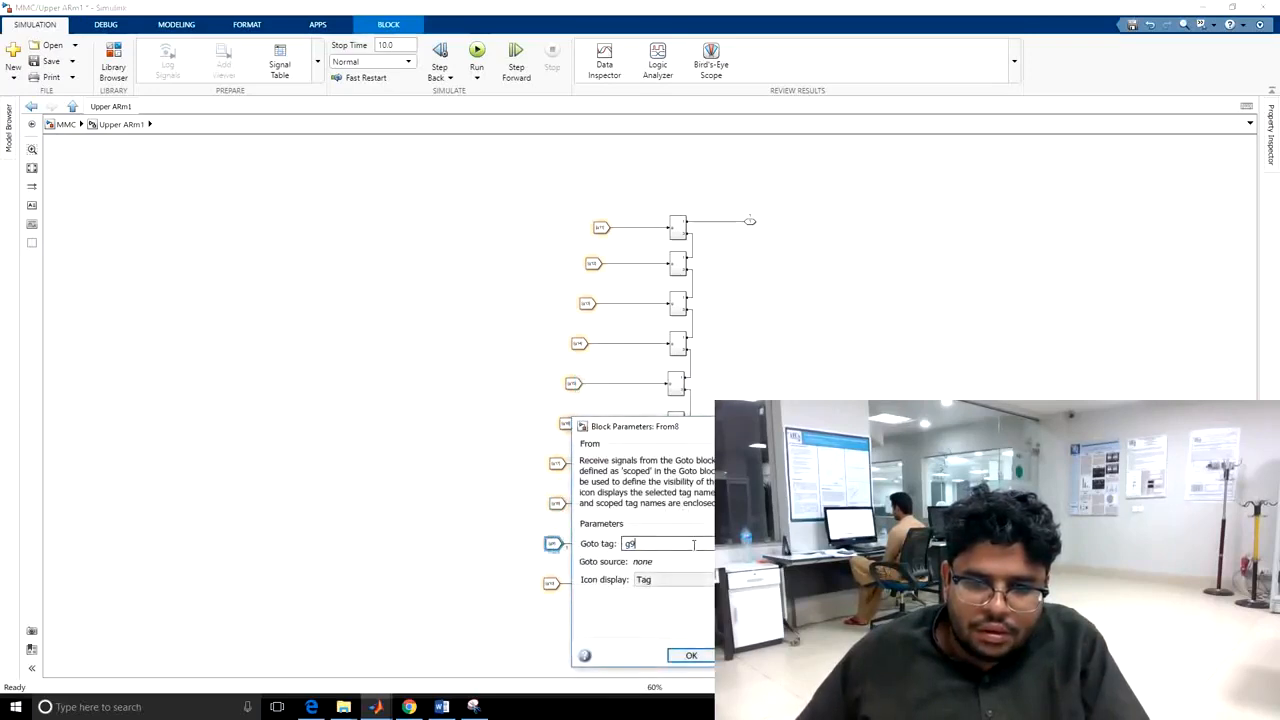
{"action": "key", "text": "Left"}
{"action": "type", "text": "1"}
{"action": "key", "text": "Return"}
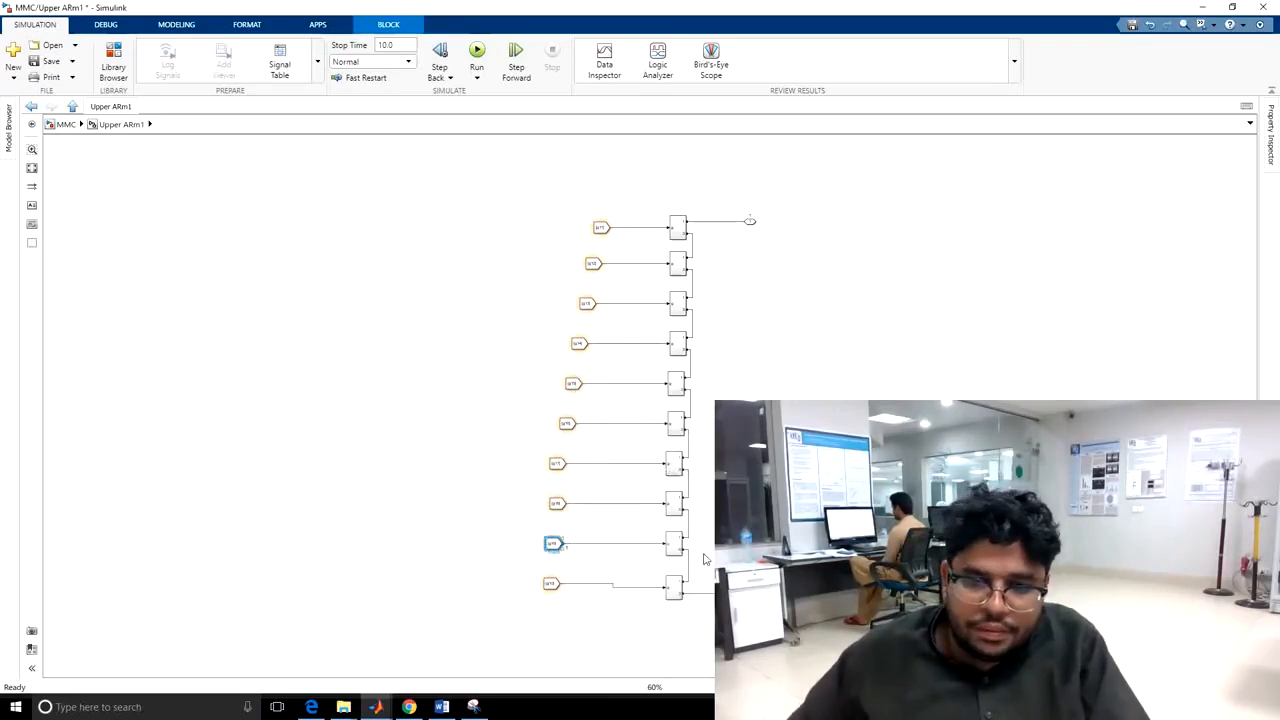
{"action": "double_click", "coordinate": [550, 583]}
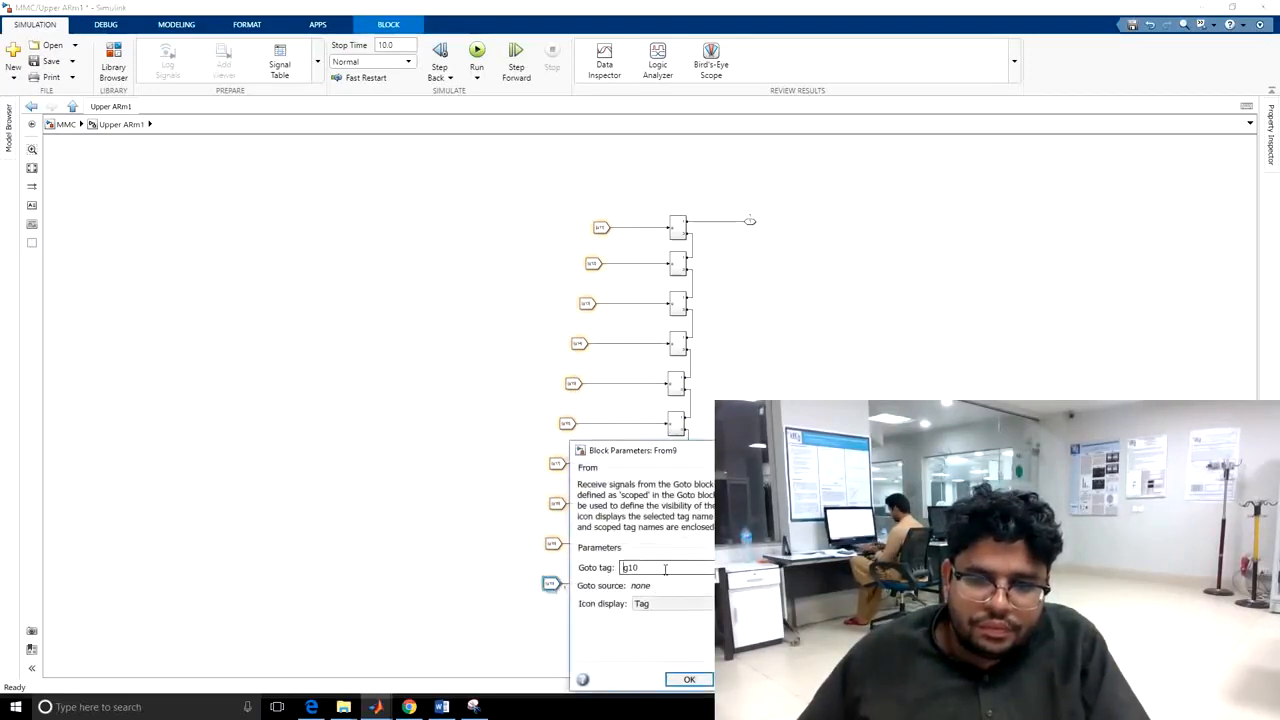
{"action": "key", "text": "BackSpace"}
{"action": "key", "text": "BackSpace"}
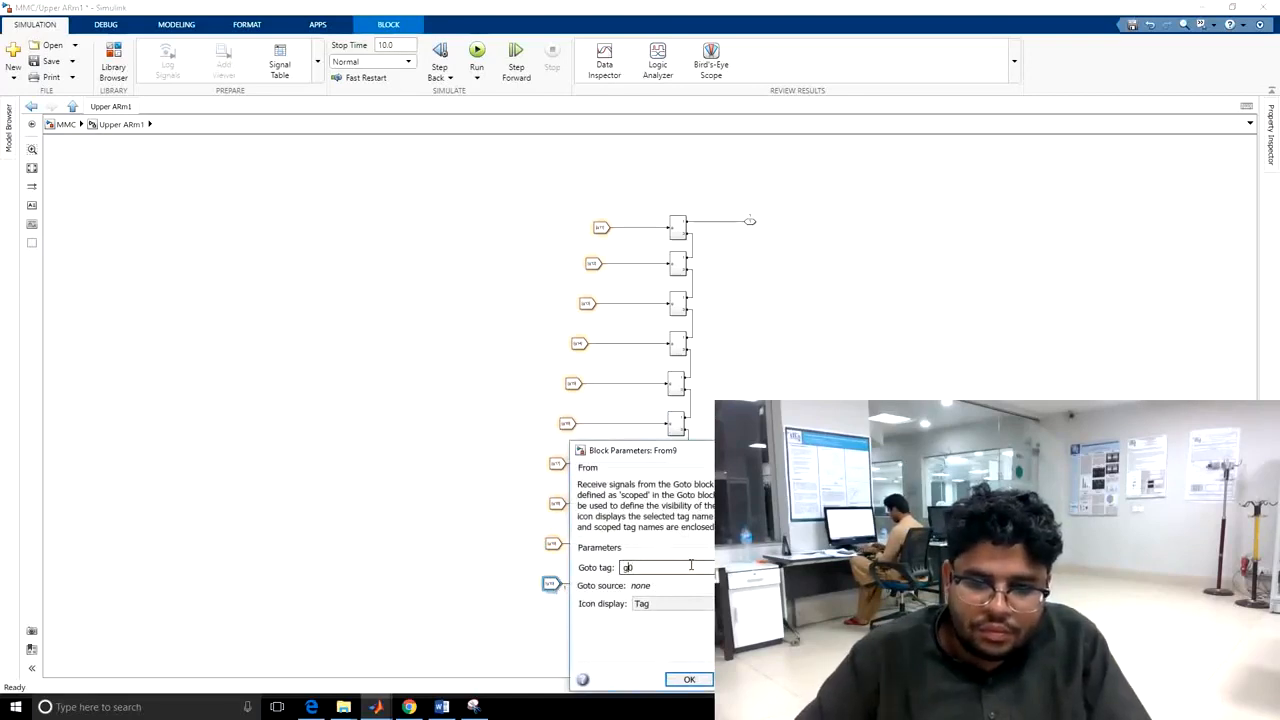
{"action": "type", "text": "20"}
{"action": "key", "text": "Return"}
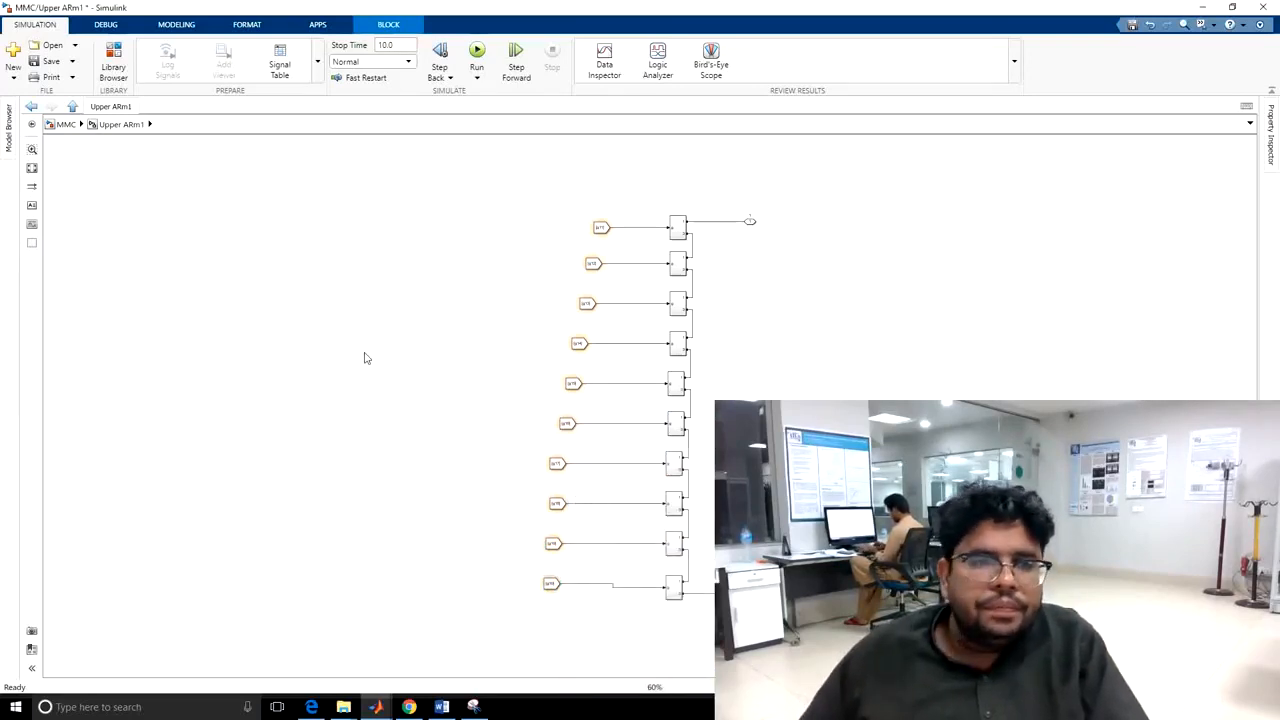
{"action": "left_click", "coordinate": [66, 124]}
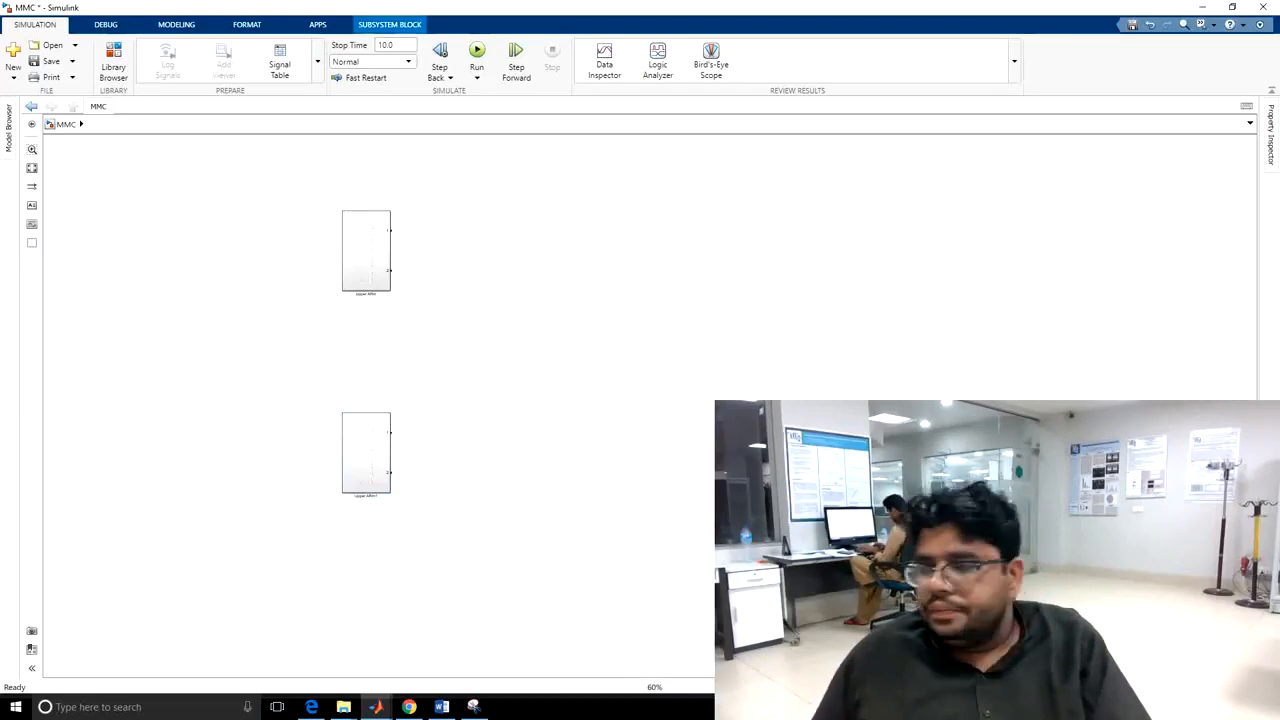
{"action": "left_click", "coordinate": [233, 394]}
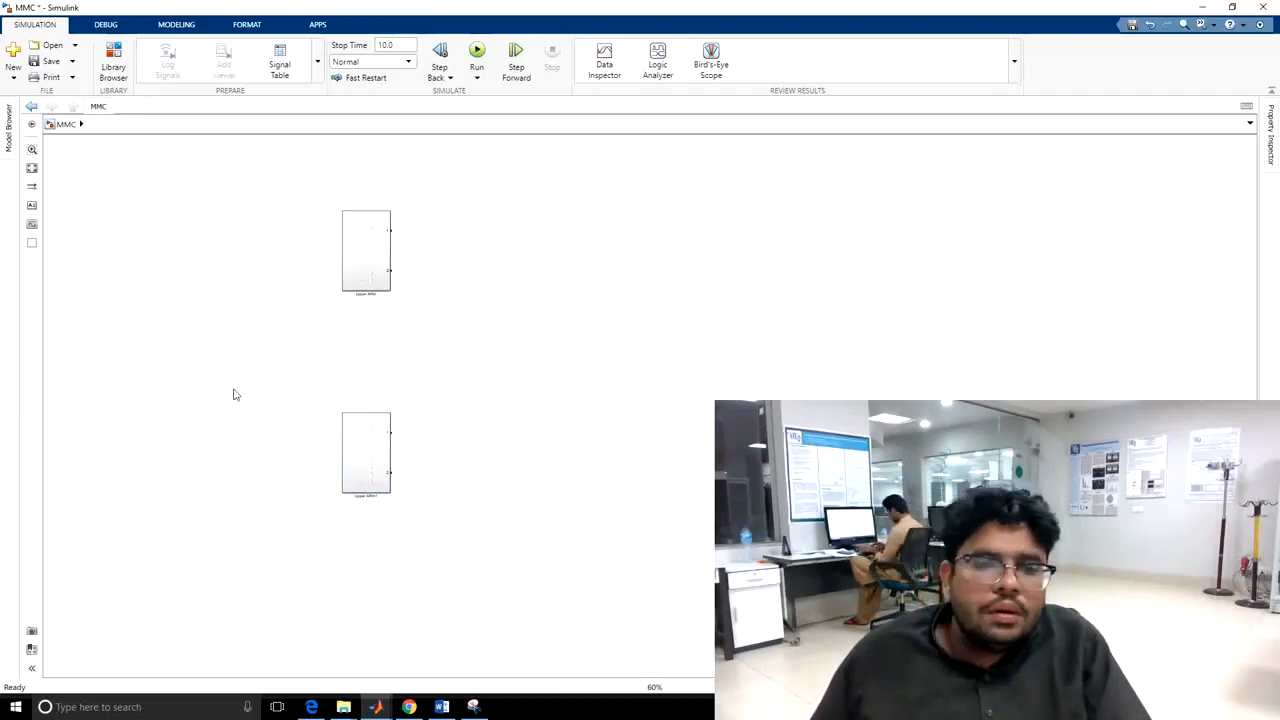
Add a DC Voltage Source from the Specialized Power Systems Sources library and place it to the right of the arms, at a height between them
{"action": "left_click", "coordinate": [130, 82]}
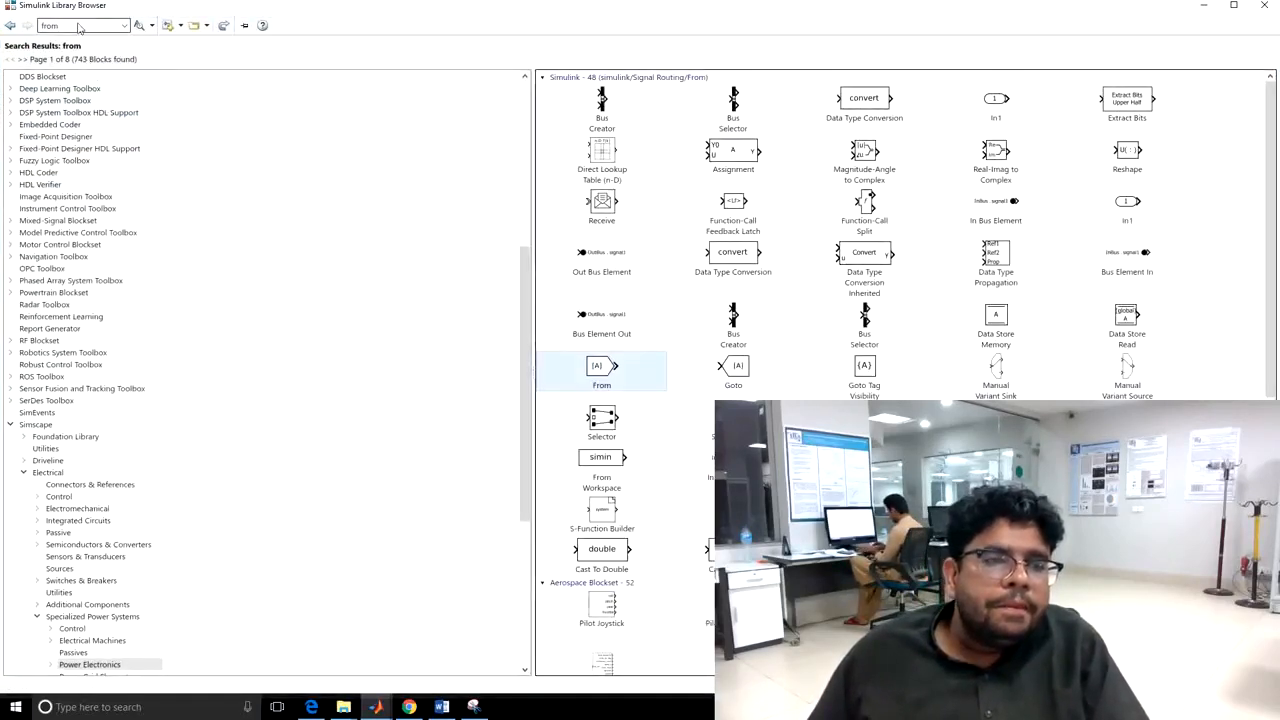
{"action": "double_click", "coordinate": [80, 25]}
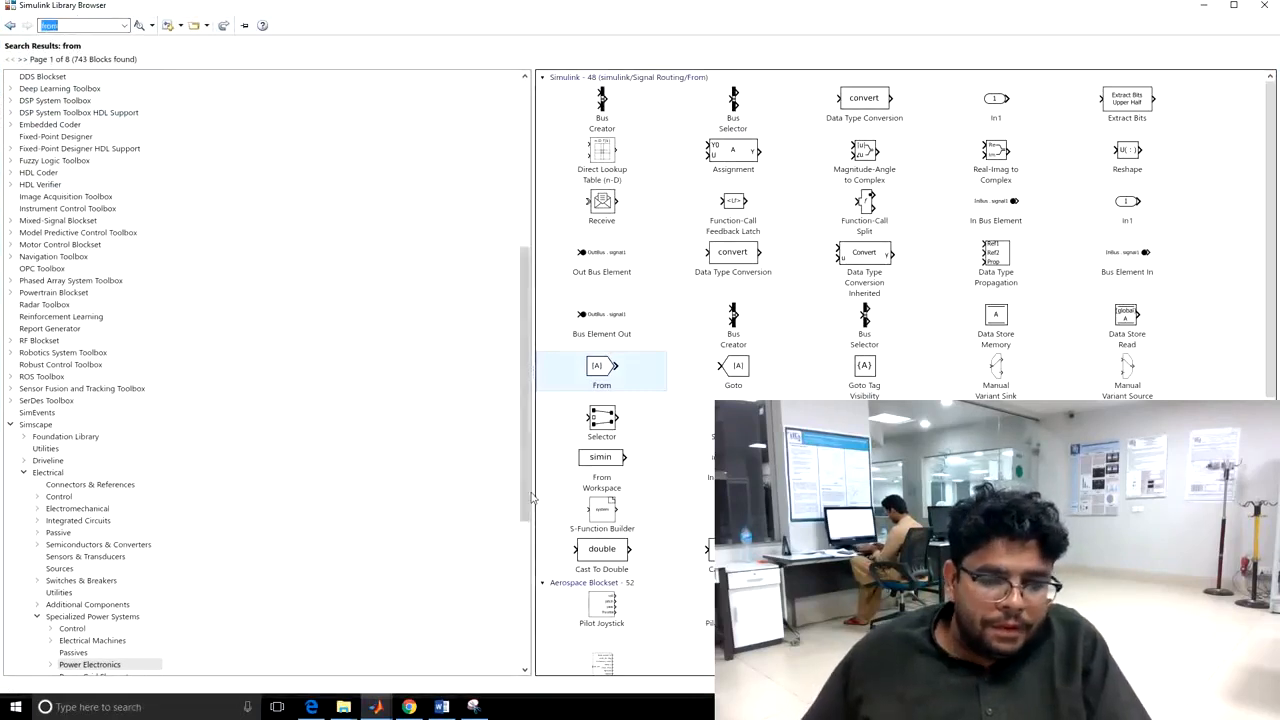
{"action": "left_click_drag", "start_coordinate": [525, 510], "coordinate": [525, 567]}
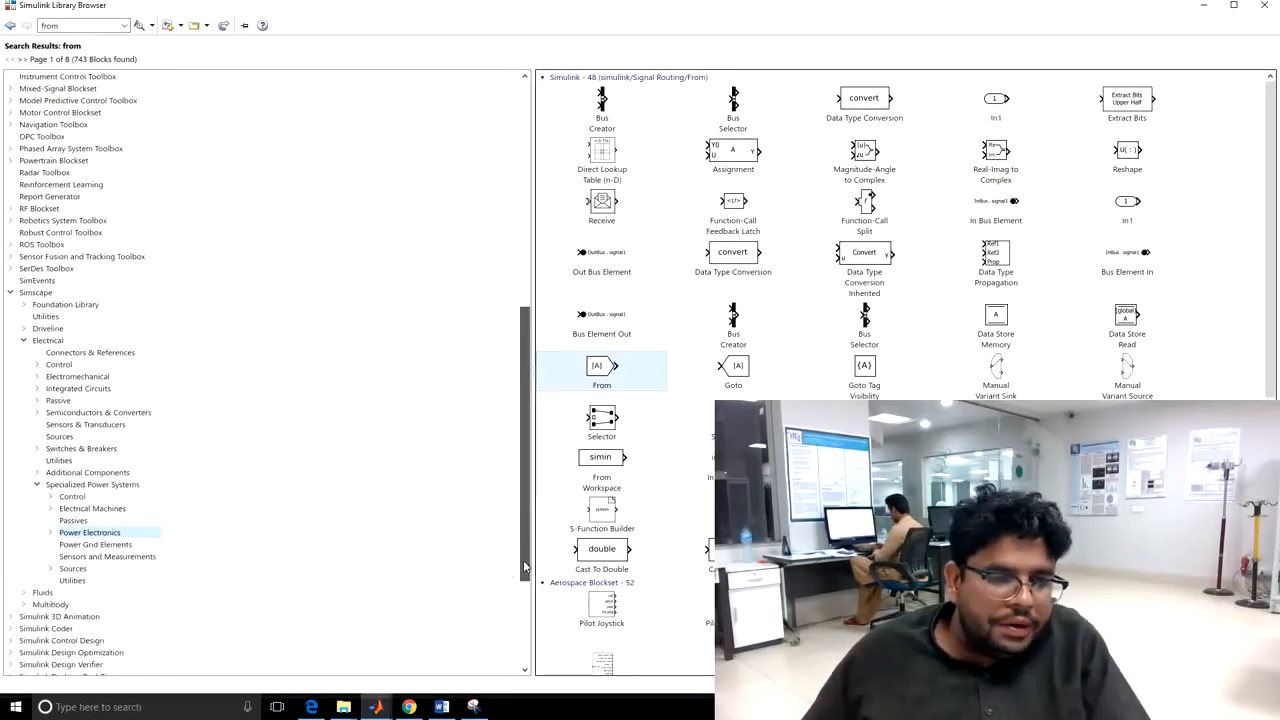
{"action": "left_click", "coordinate": [110, 568]}
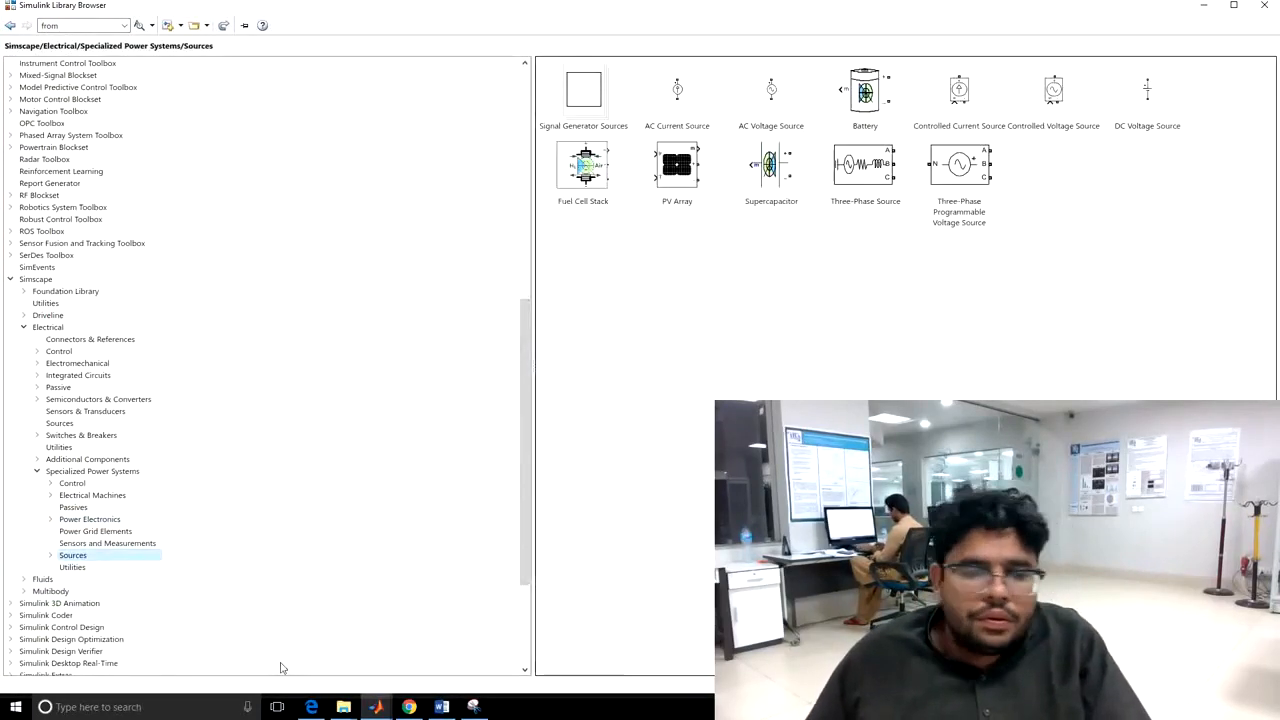
{"action": "right_click", "coordinate": [1159, 95]}
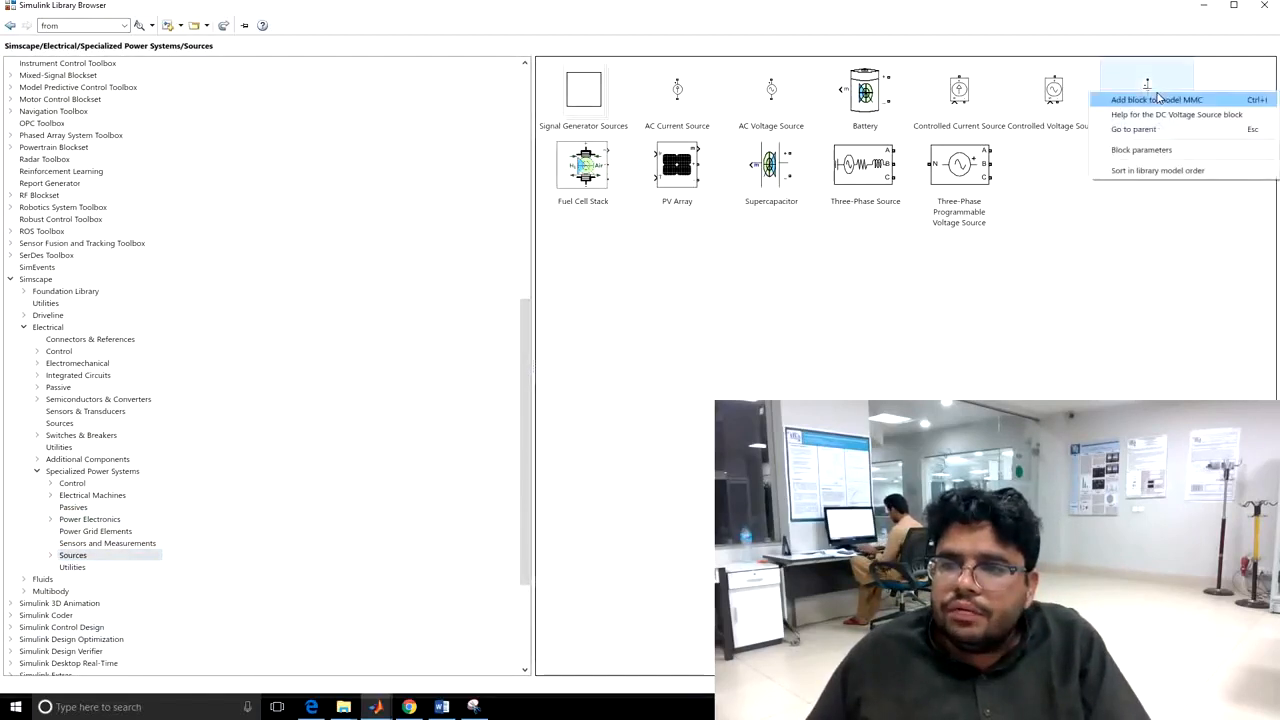
{"action": "left_click", "coordinate": [1160, 100]}
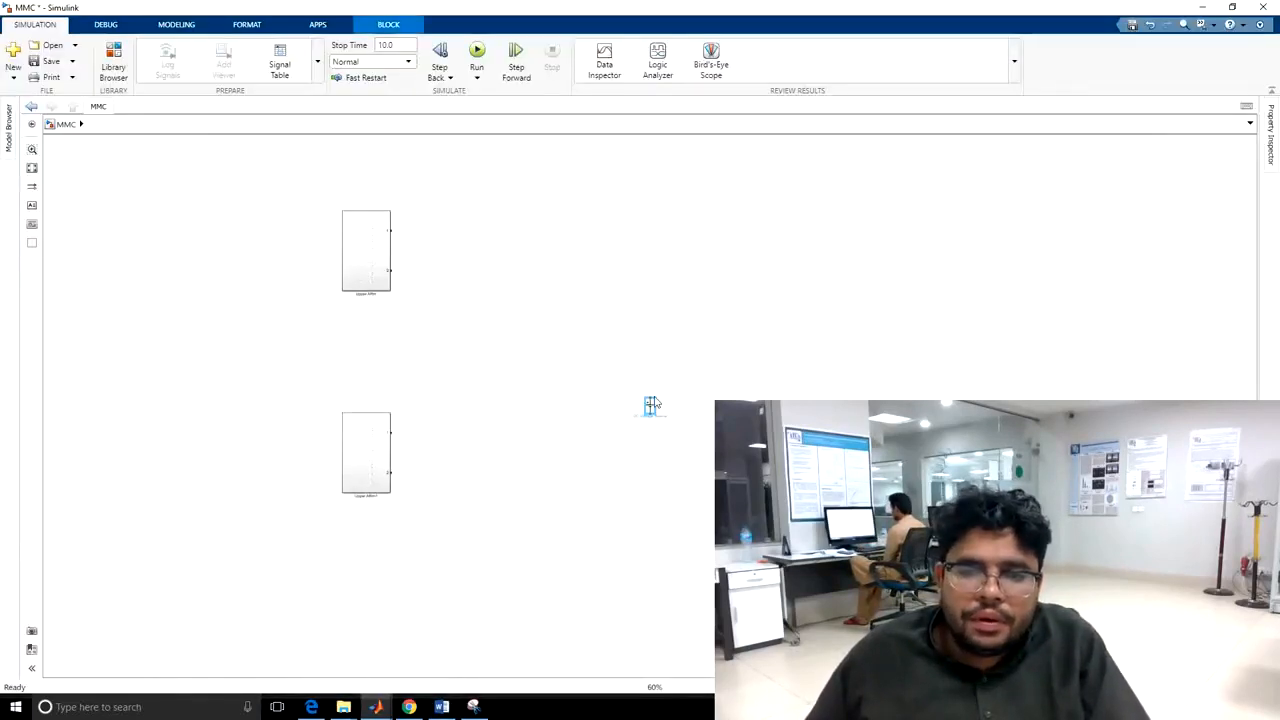
{"action": "left_click_drag", "start_coordinate": [658, 404], "coordinate": [555, 313]}
{"action": "left_click", "coordinate": [518, 316]}
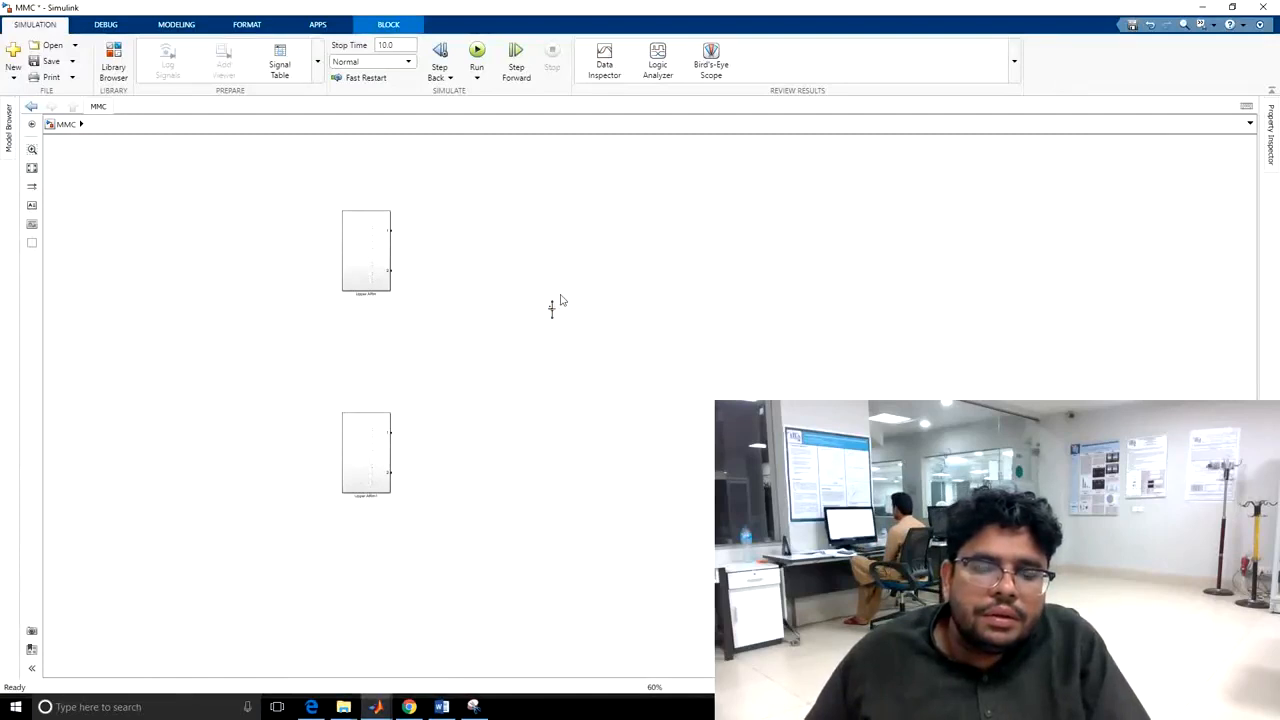
{"action": "scroll", "coordinate": [556, 330], "scroll_direction": "up", "scroll_amount": 3}
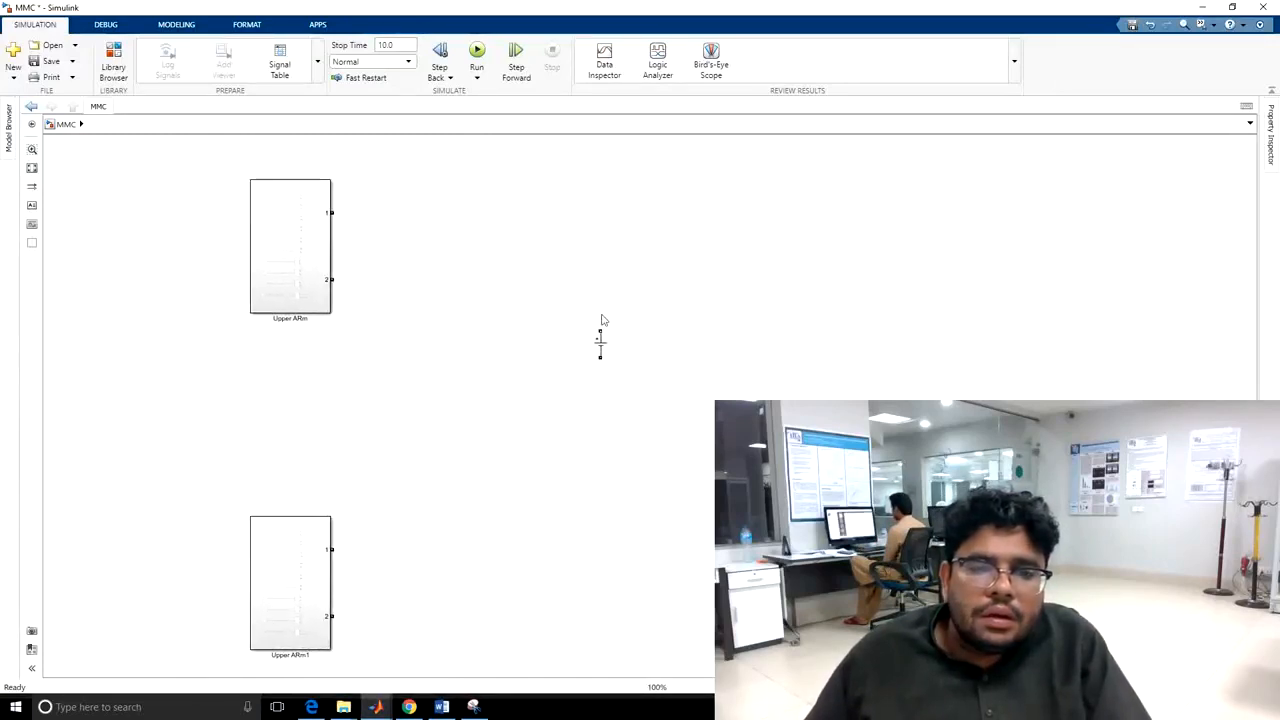
Duplicate the DC voltage source below itself and wire both in series between port 1 of Upper ARm and port 2 of Upper ARm1
{"action": "left_click_drag", "start_coordinate": [601, 327], "coordinate": [334, 214]}
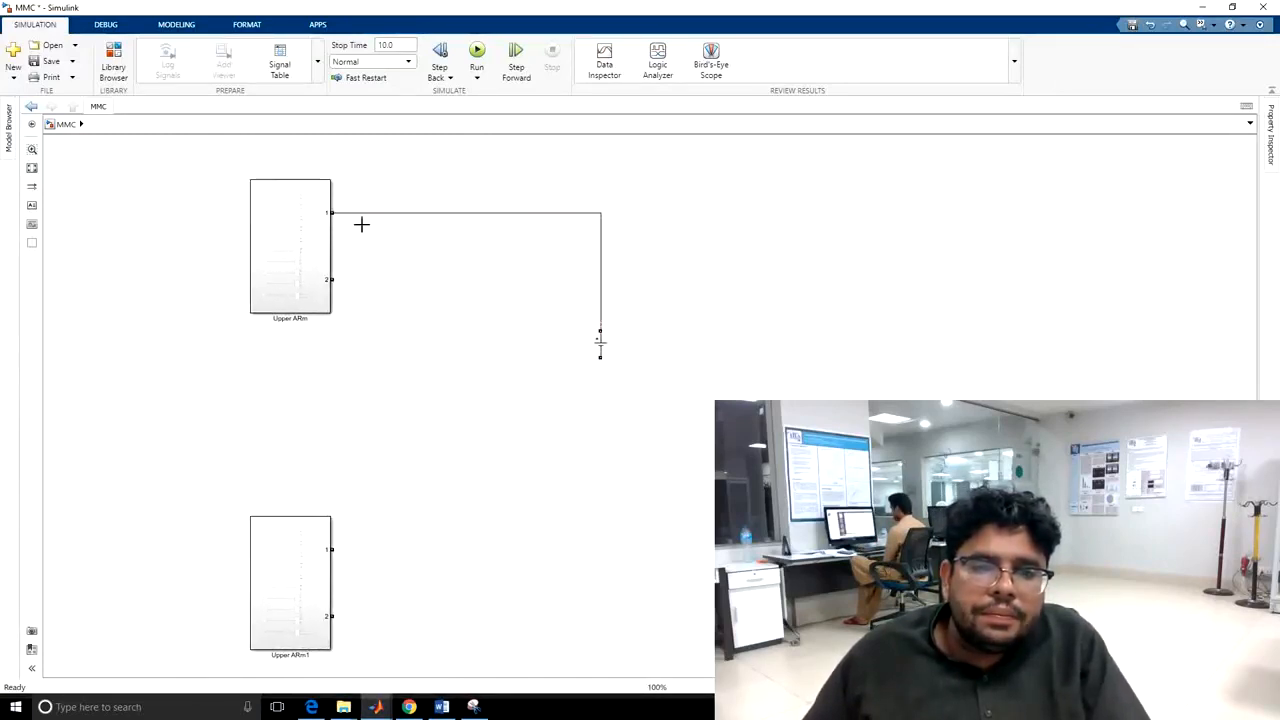
{"action": "left_click_drag", "start_coordinate": [598, 342], "coordinate": [600, 527]}
{"action": "left_click", "coordinate": [600, 538]}
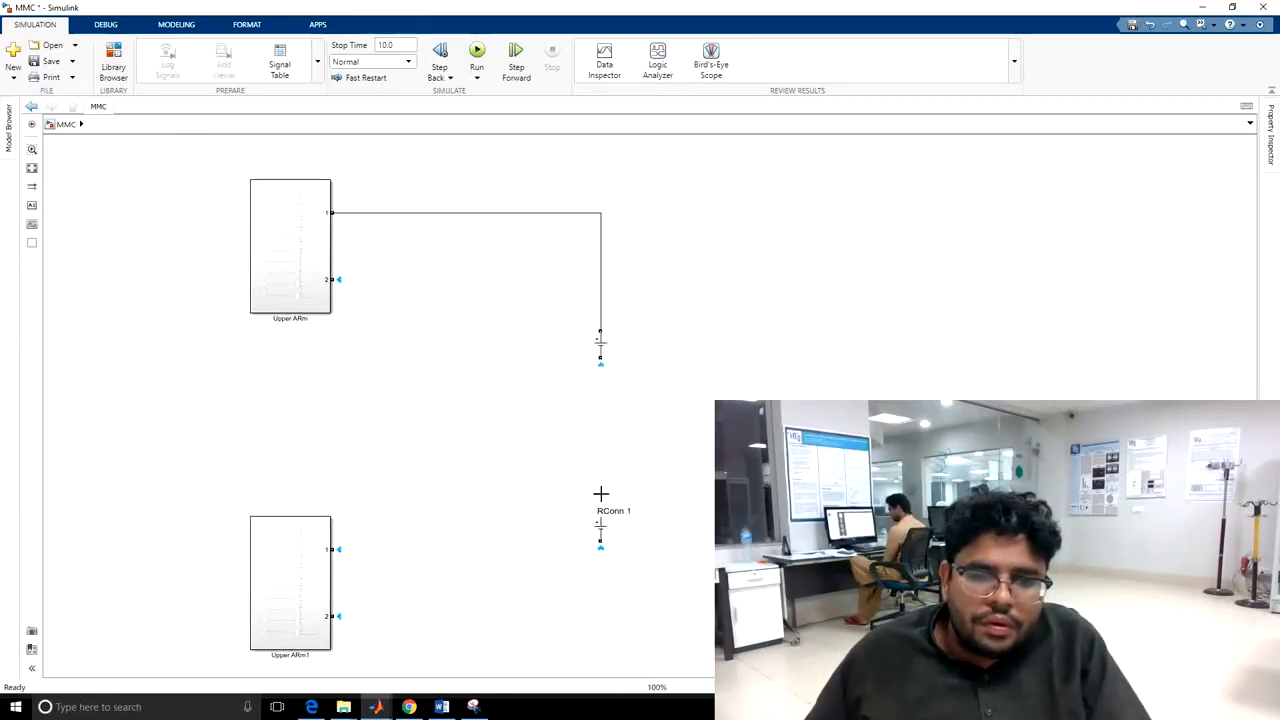
{"action": "left_click_drag", "start_coordinate": [600, 494], "coordinate": [600, 360]}
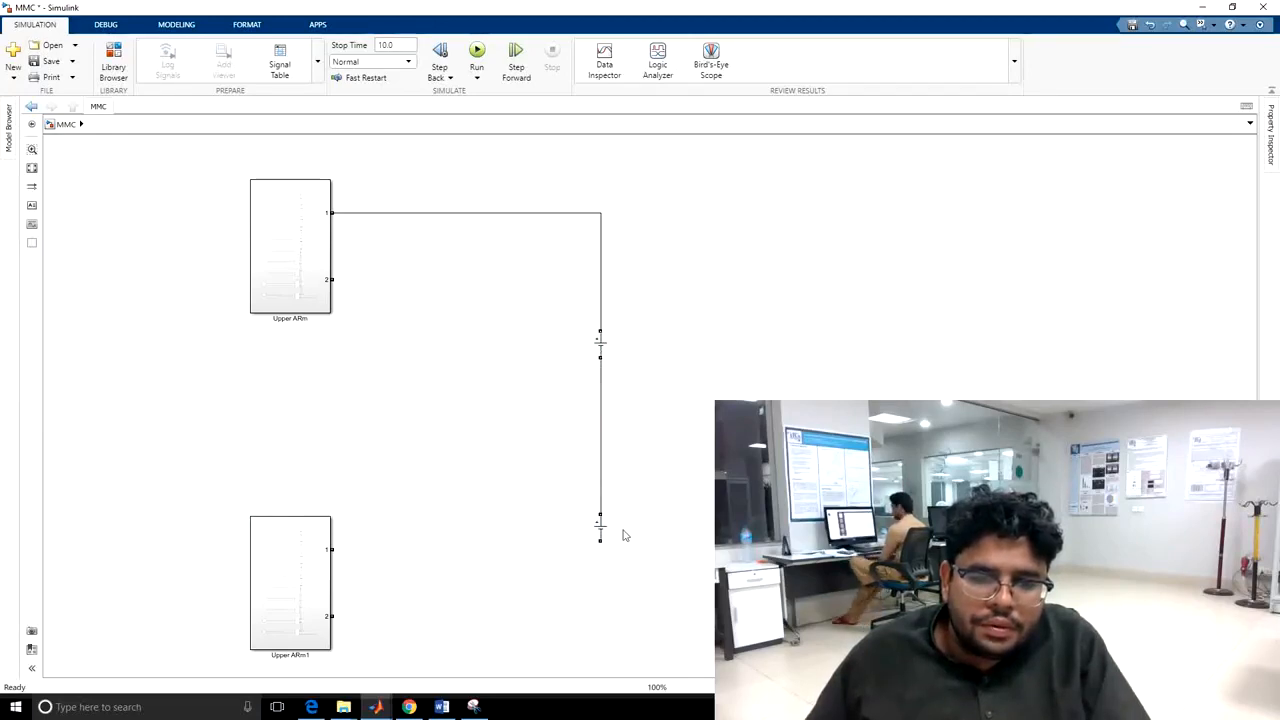
{"action": "left_click_drag", "start_coordinate": [600, 541], "coordinate": [333, 616]}
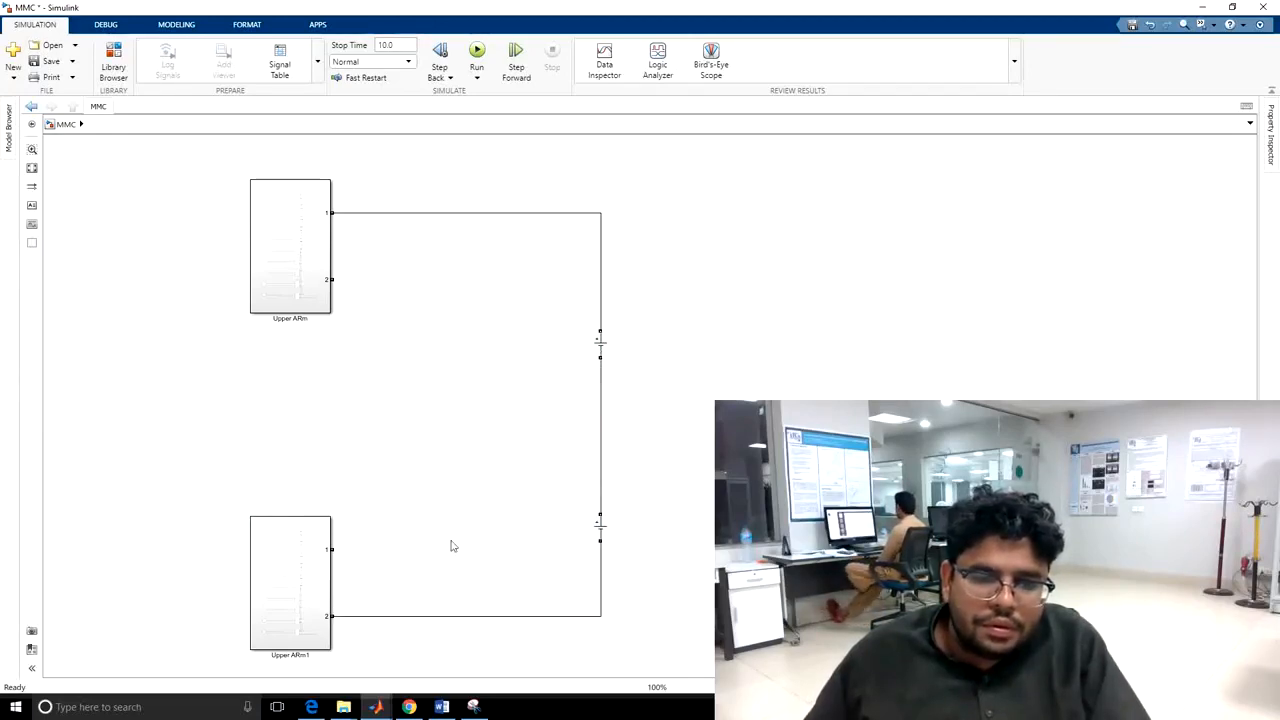
Add a Ground block from the Specialized Power Systems Utilities library to the MMC model
{"action": "left_click", "coordinate": [113, 65]}
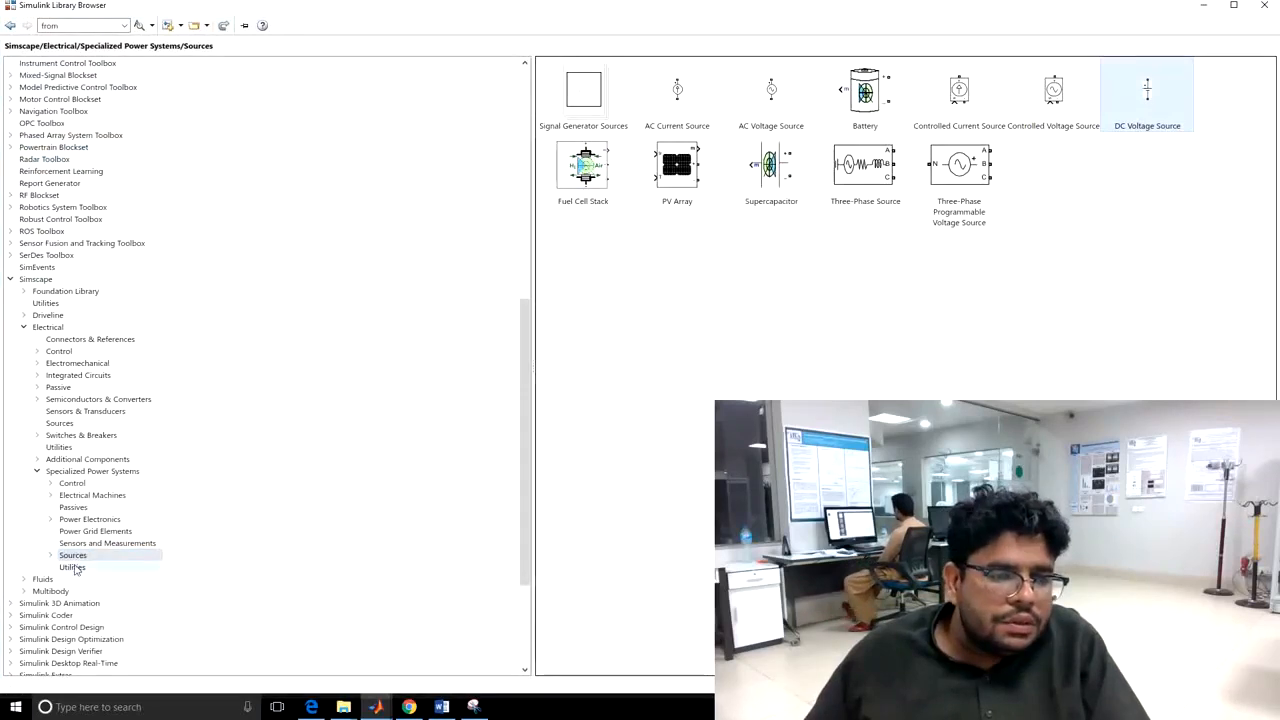
{"action": "left_click", "coordinate": [72, 567]}
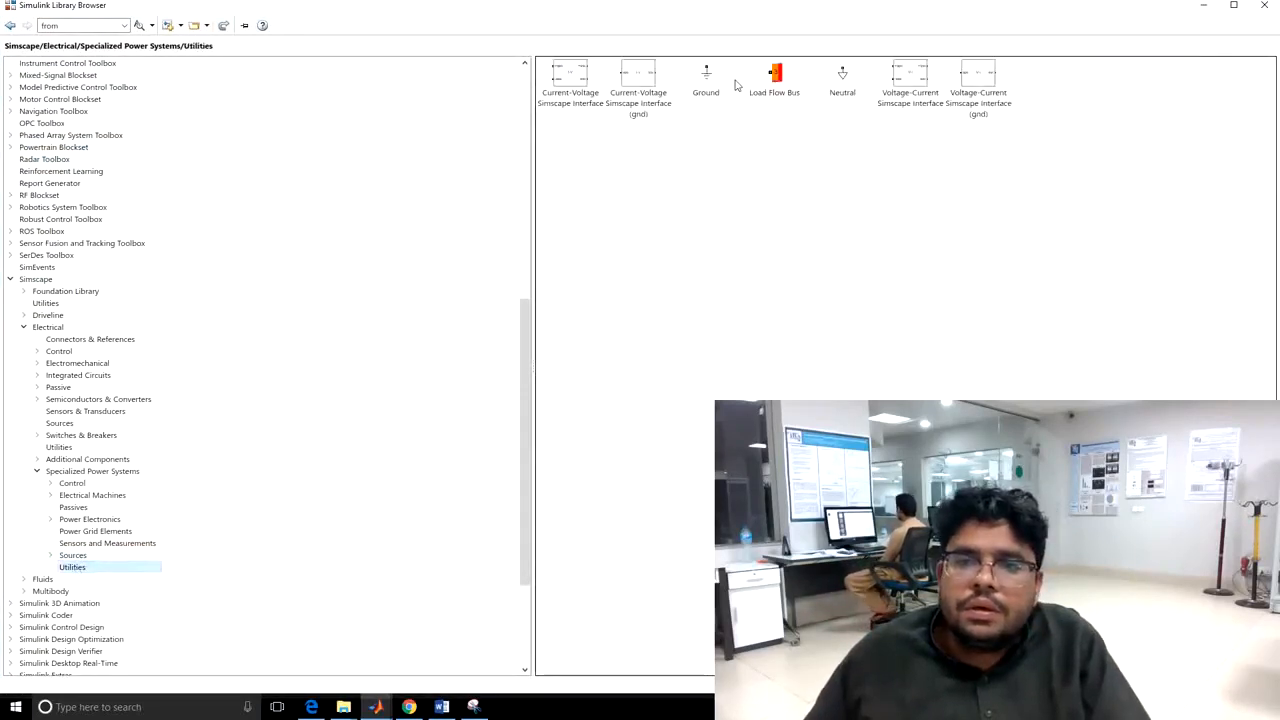
{"action": "left_click", "coordinate": [706, 74]}
{"action": "right_click", "coordinate": [720, 88]}
{"action": "left_click", "coordinate": [750, 89]}
{"action": "left_click", "coordinate": [1204, 5]}
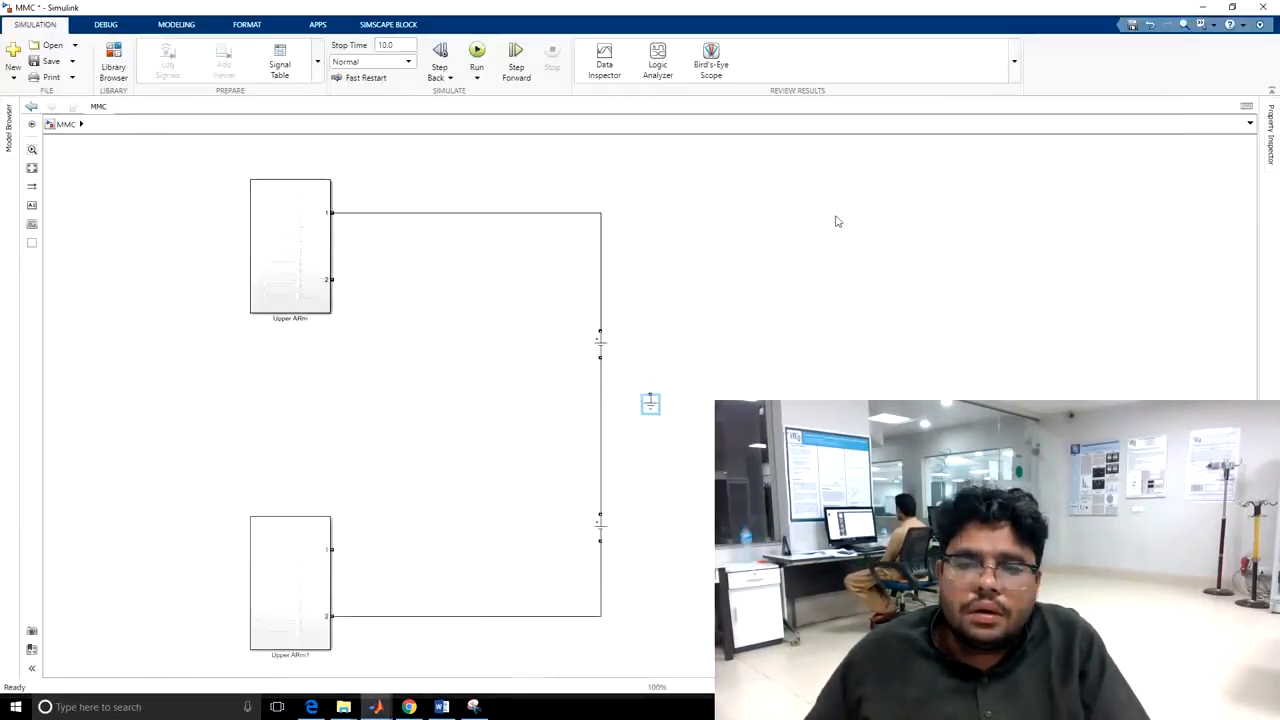
Rotate the ground 90 degrees and connect it from the left to the line between the two DC sources
{"action": "key", "text": "ctrl+r"}
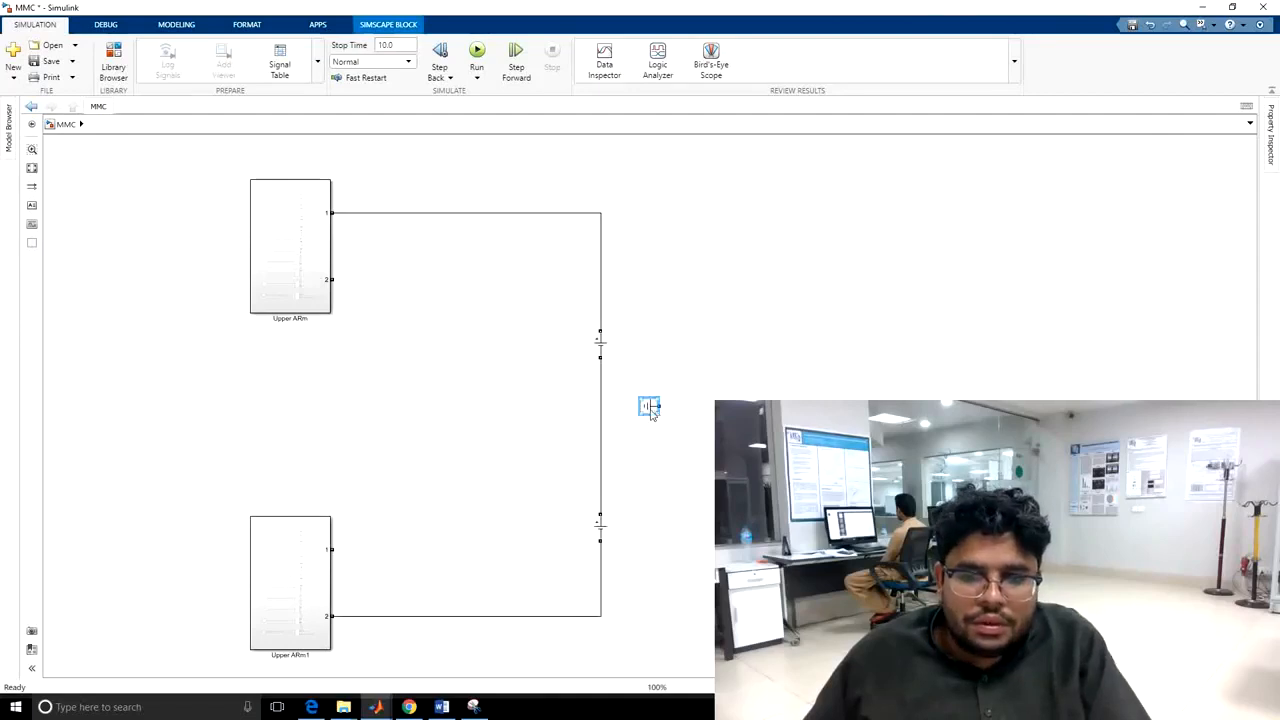
{"action": "mouse_move", "coordinate": [651, 413]}
{"action": "left_mouse_down"}
{"action": "mouse_move", "coordinate": [594, 391]}
{"action": "mouse_move", "coordinate": [553, 414]}
{"action": "mouse_move", "coordinate": [597, 412]}
{"action": "left_mouse_up"}
{"action": "left_click", "coordinate": [574, 428]}
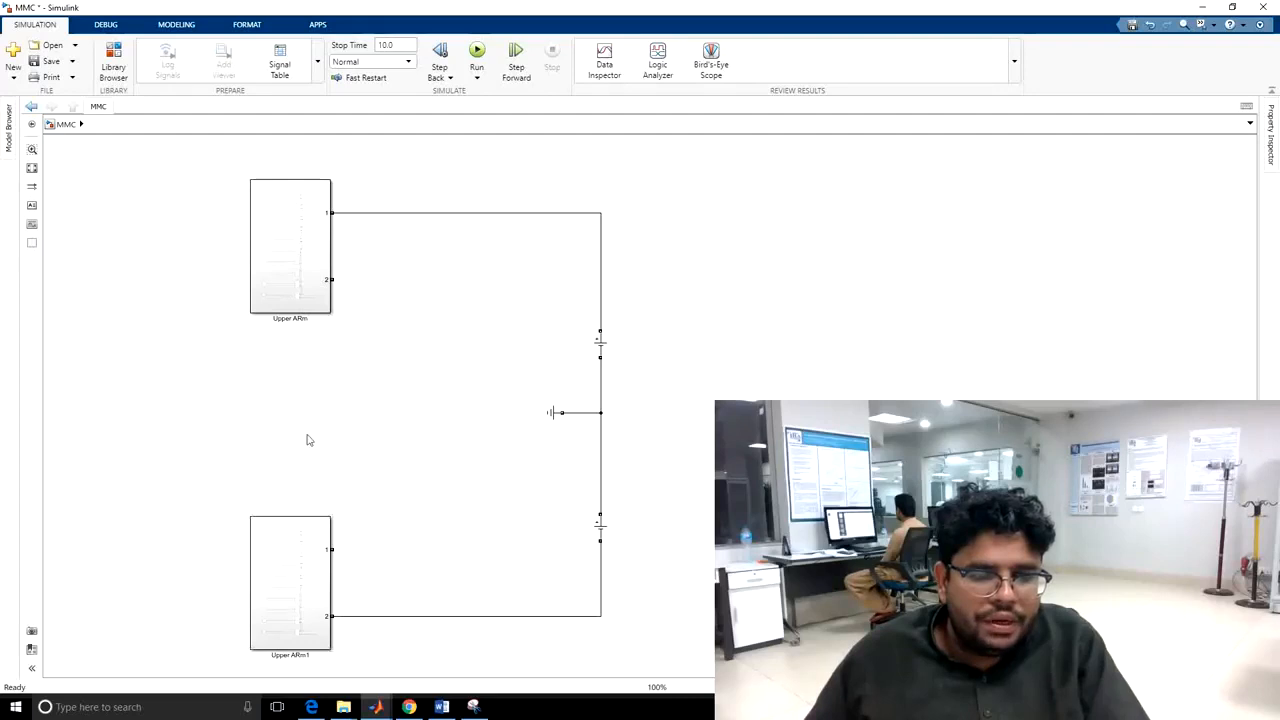
Add a Series RLC Branch from the Specialized Power Systems Passives library to the MMC model
{"action": "left_click", "coordinate": [113, 65]}
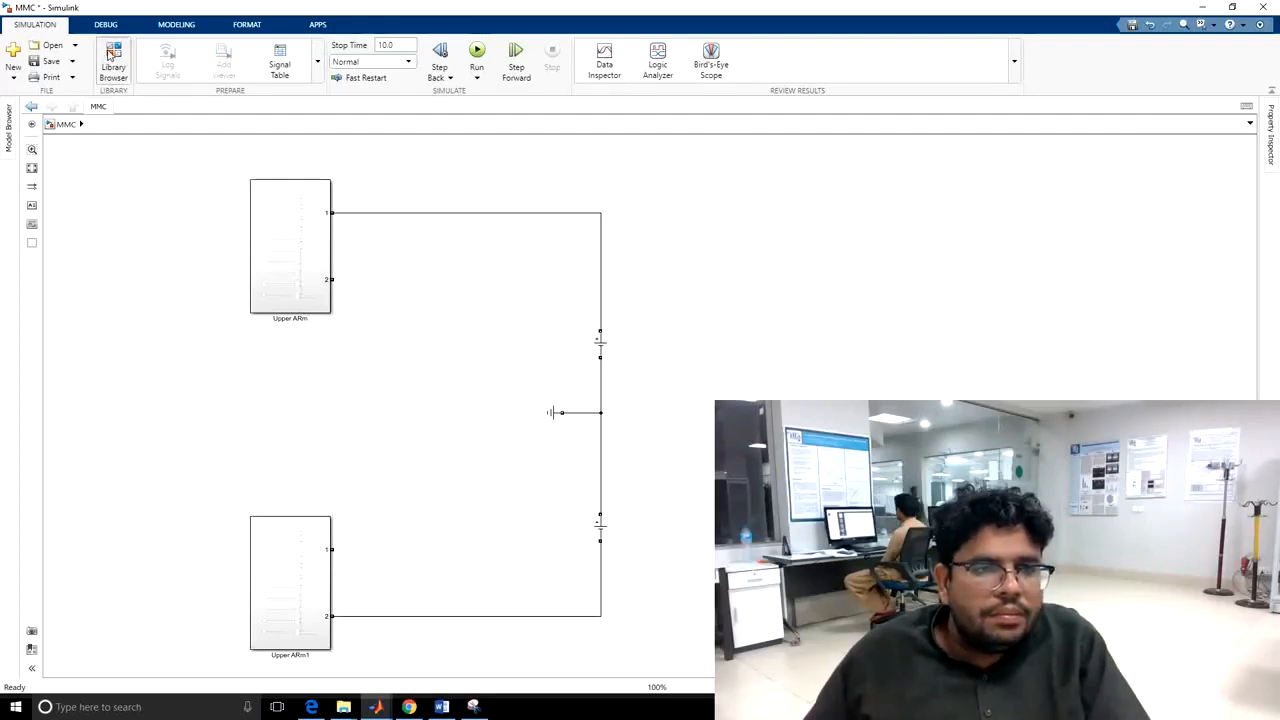
{"action": "left_click", "coordinate": [102, 27]}
{"action": "type", "text": "s"}
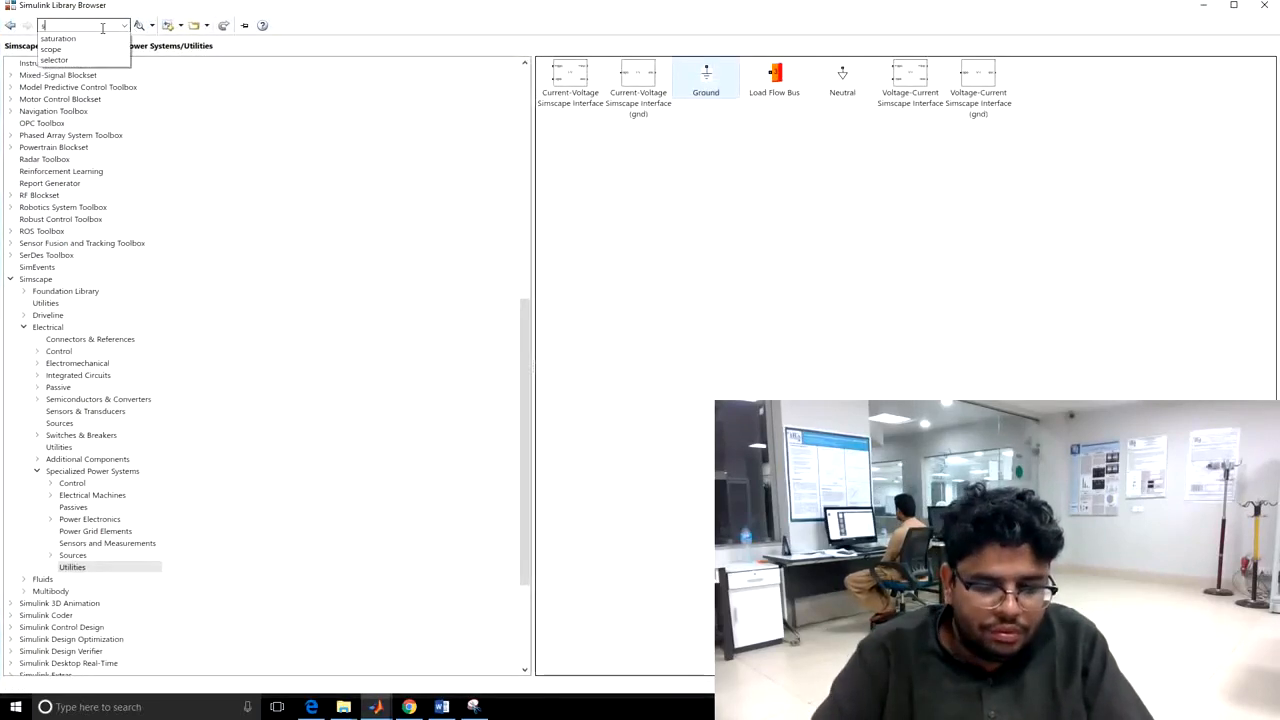
{"action": "key", "text": "BackSpace"}
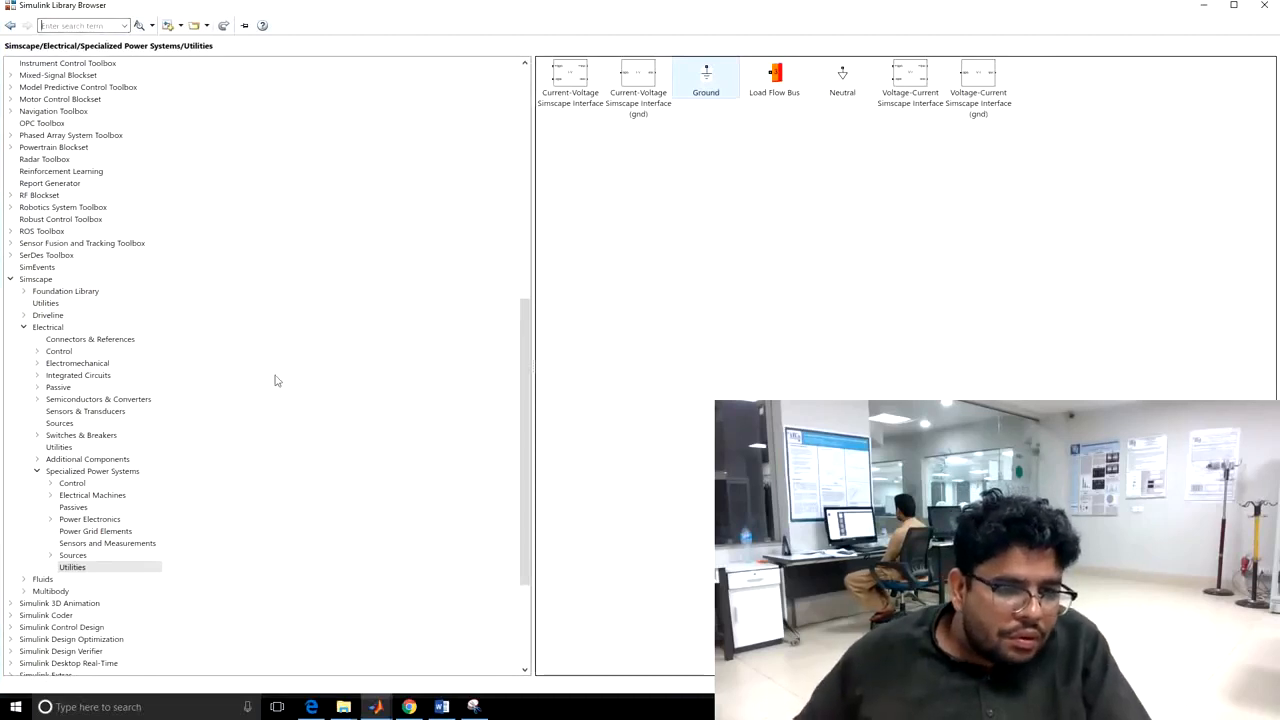
{"action": "left_click", "coordinate": [66, 509]}
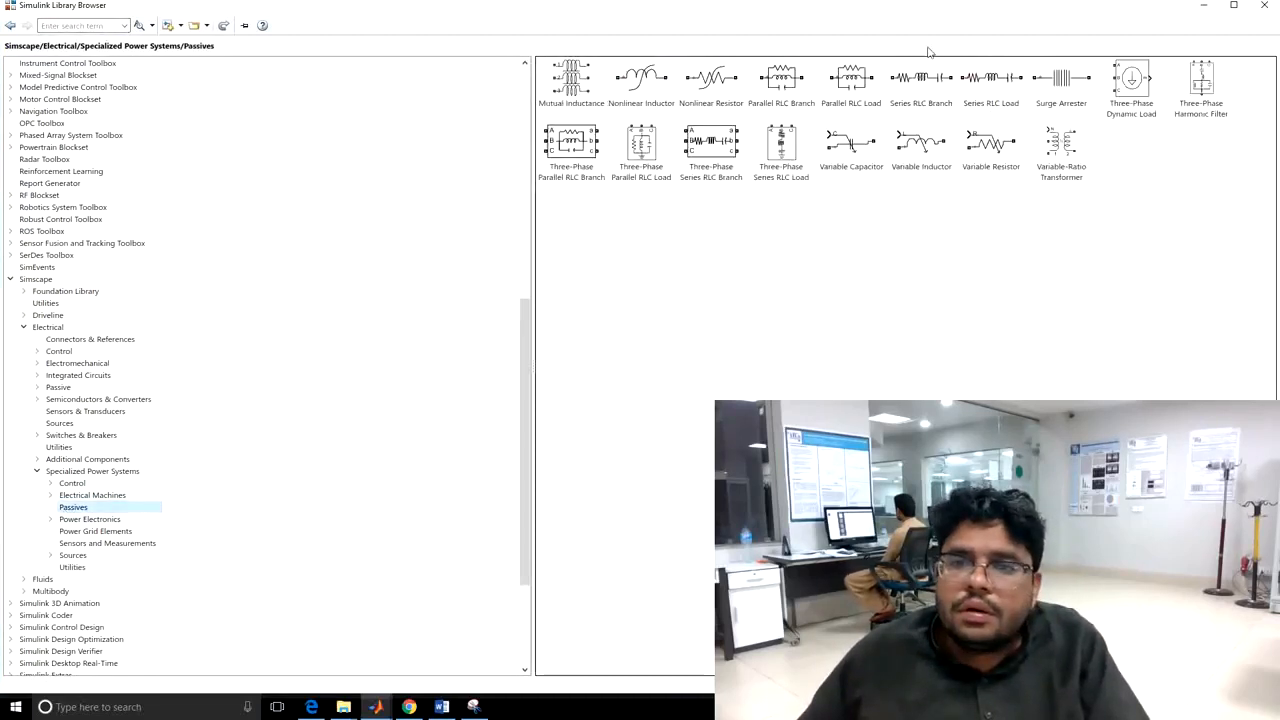
{"action": "right_click", "coordinate": [948, 76]}
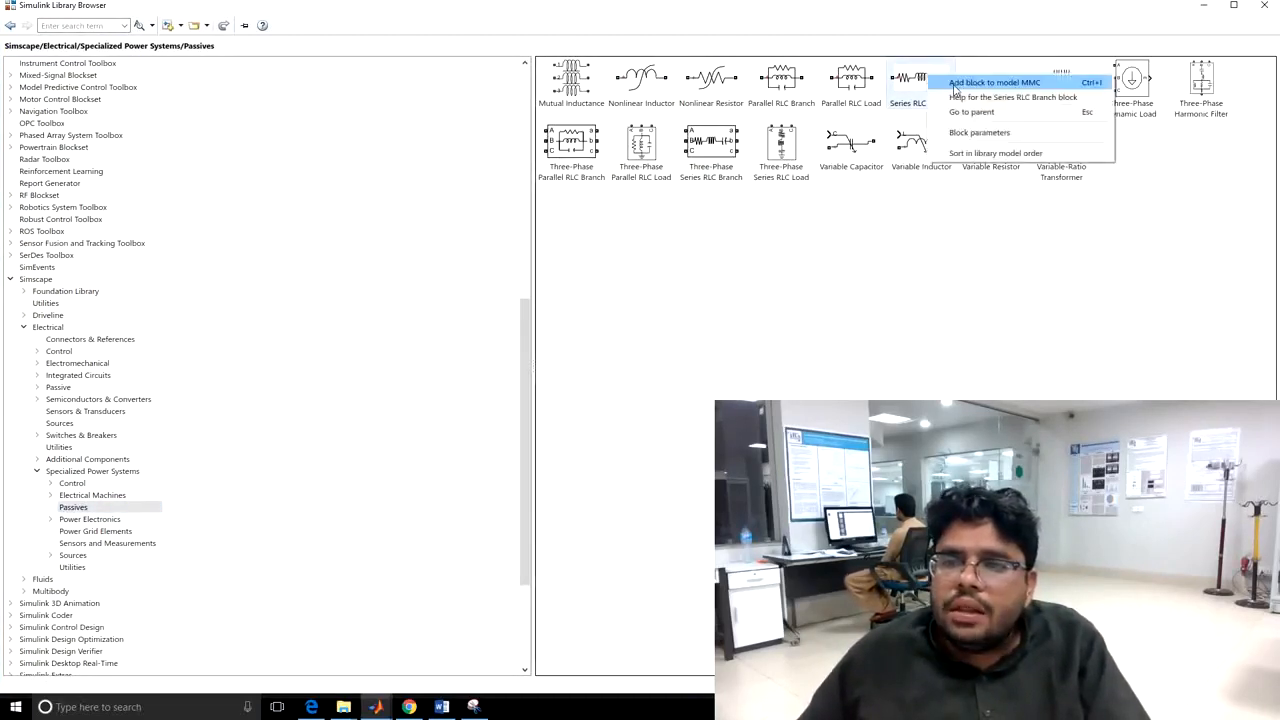
{"action": "left_click", "coordinate": [990, 83]}
{"action": "left_click", "coordinate": [1205, 6]}
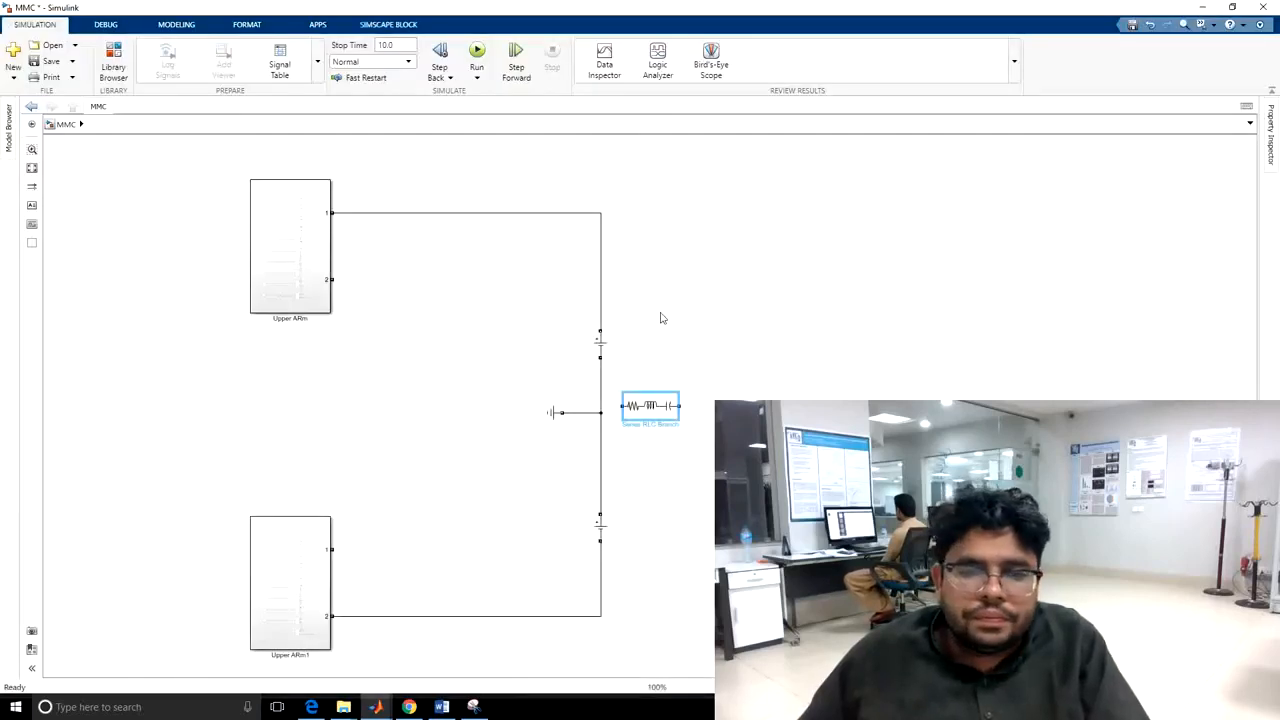
Set the Series RLC Branch to branch type L with an inductance of 20e-3 H
{"action": "double_click", "coordinate": [657, 405]}
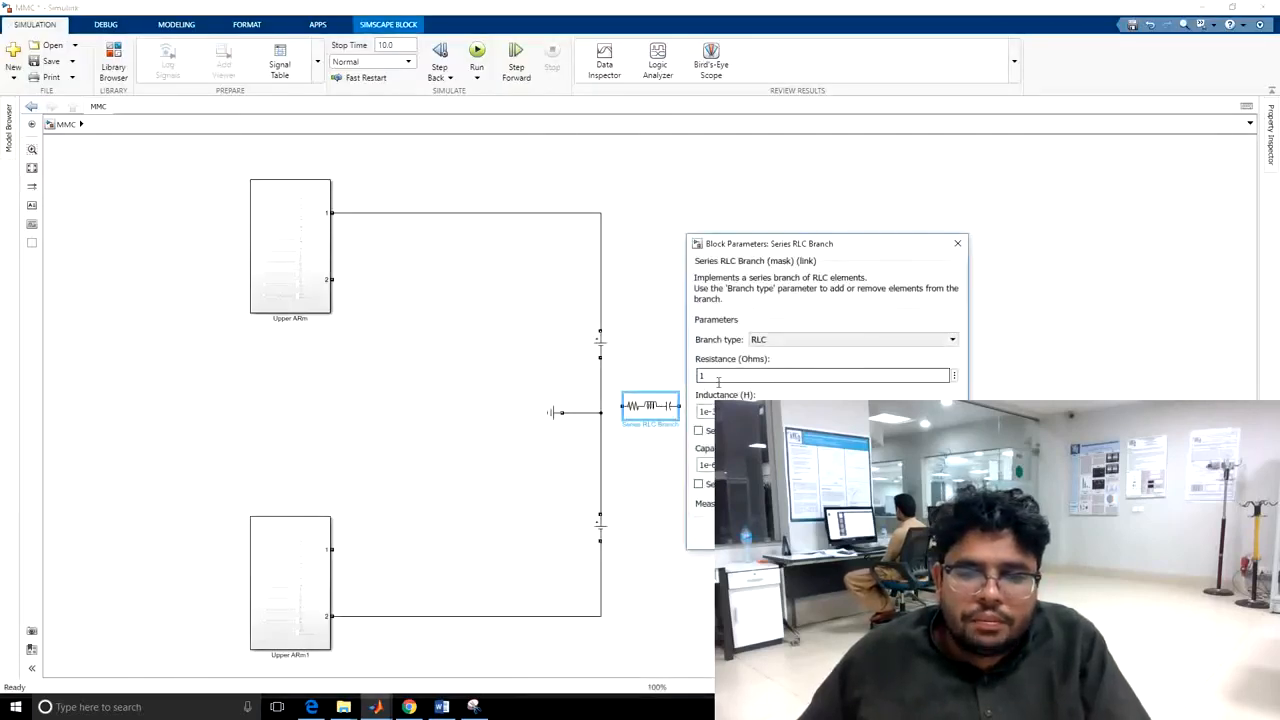
{"action": "left_click", "coordinate": [790, 339]}
{"action": "left_click", "coordinate": [772, 378]}
{"action": "double_click", "coordinate": [771, 376]}
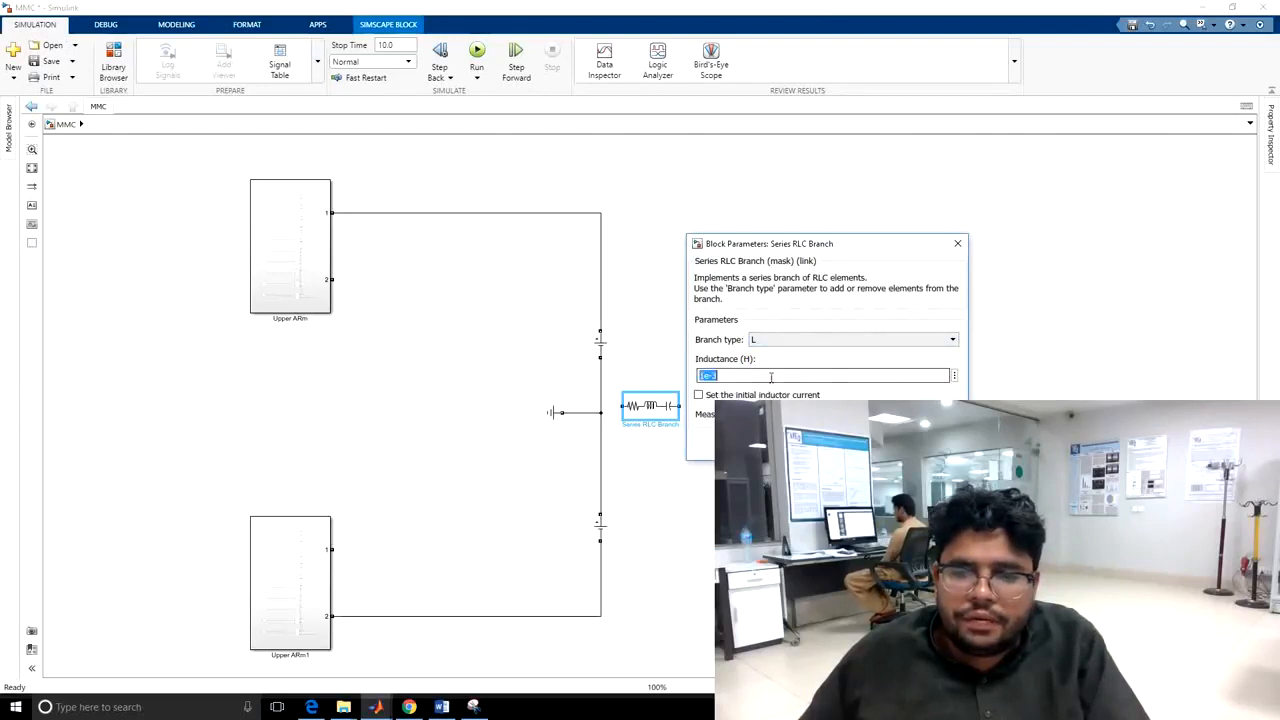
{"action": "left_click", "coordinate": [930, 446]}
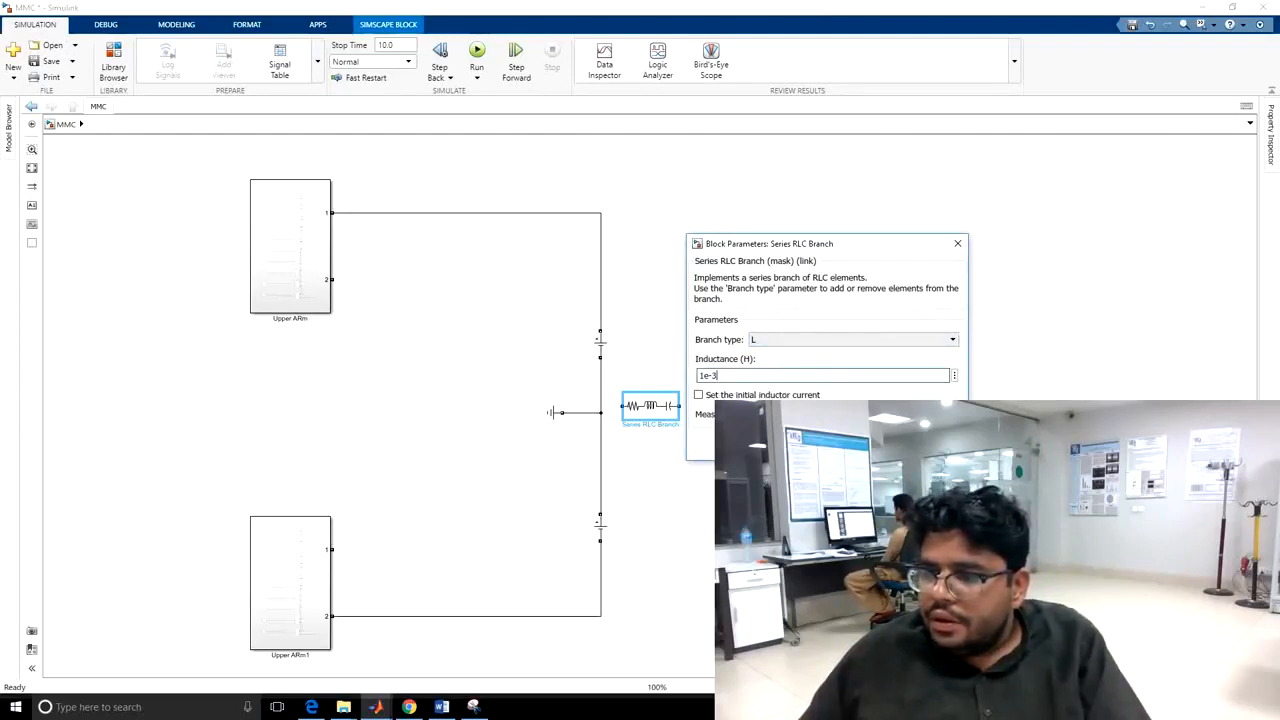
{"action": "left_click", "coordinate": [773, 446]}
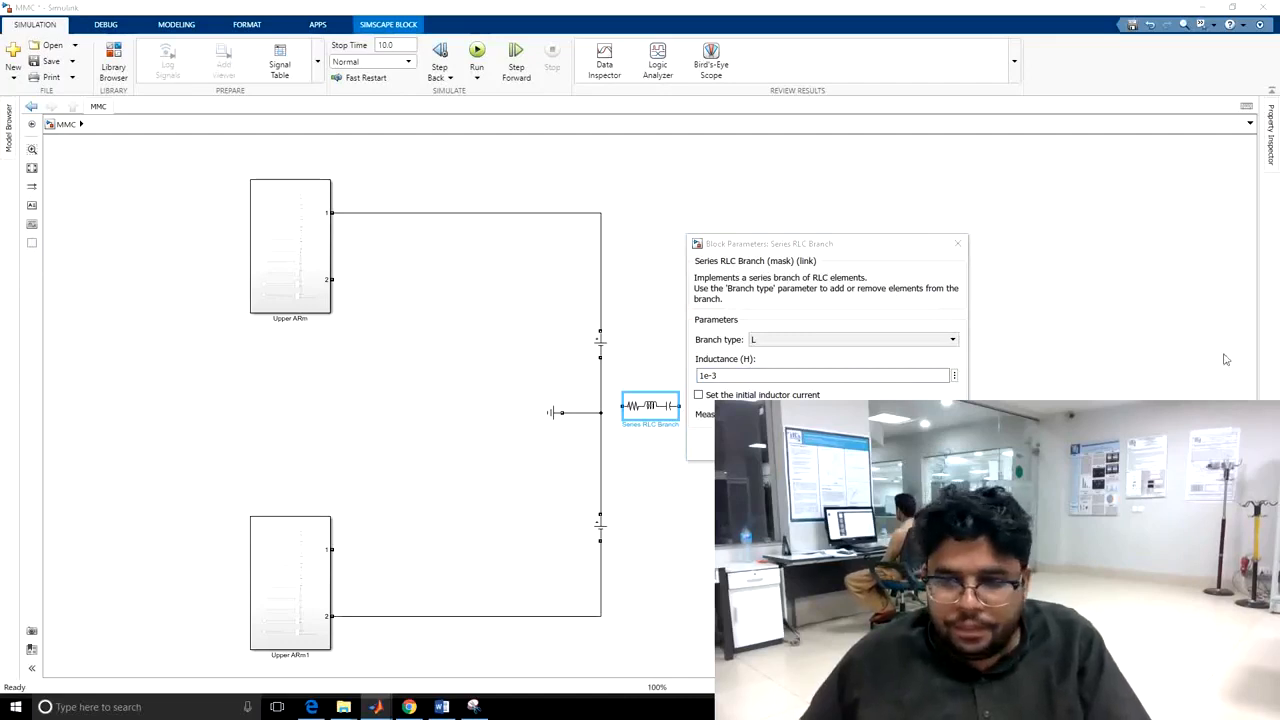
{"action": "left_click_drag", "start_coordinate": [703, 374], "coordinate": [735, 375]}
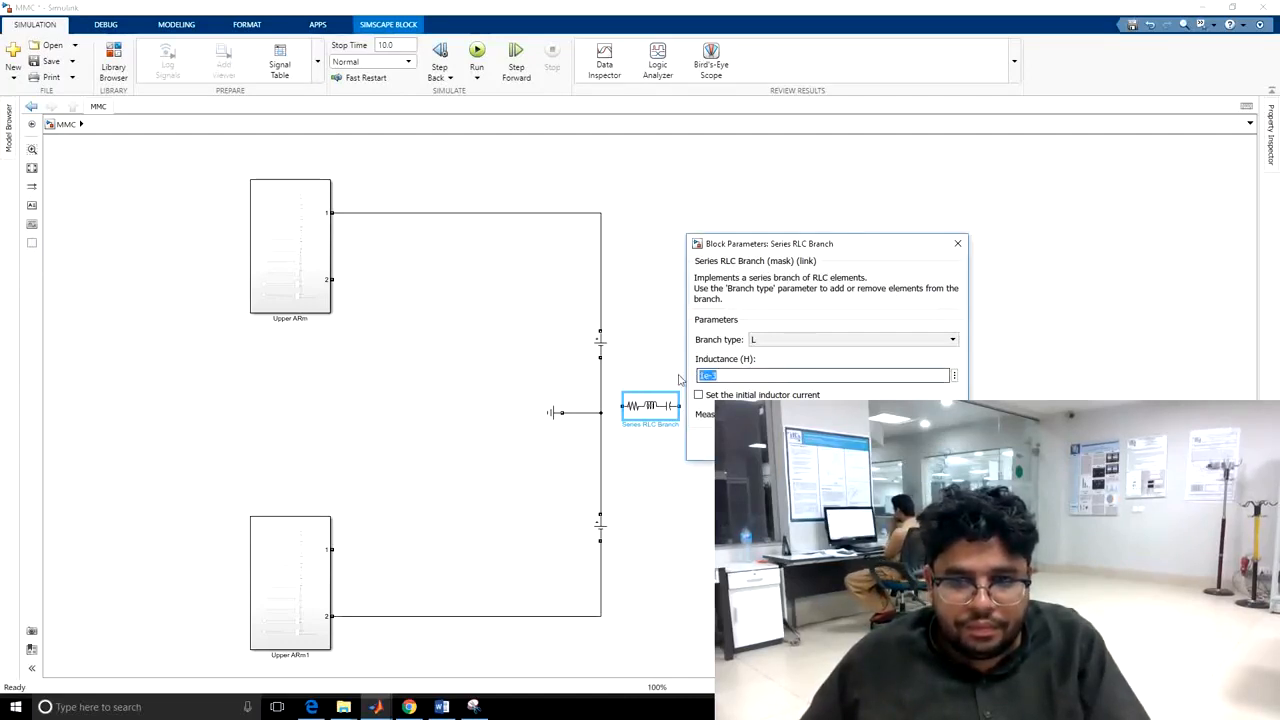
{"action": "type", "text": "20e-3"}
{"action": "key", "text": "Return"}
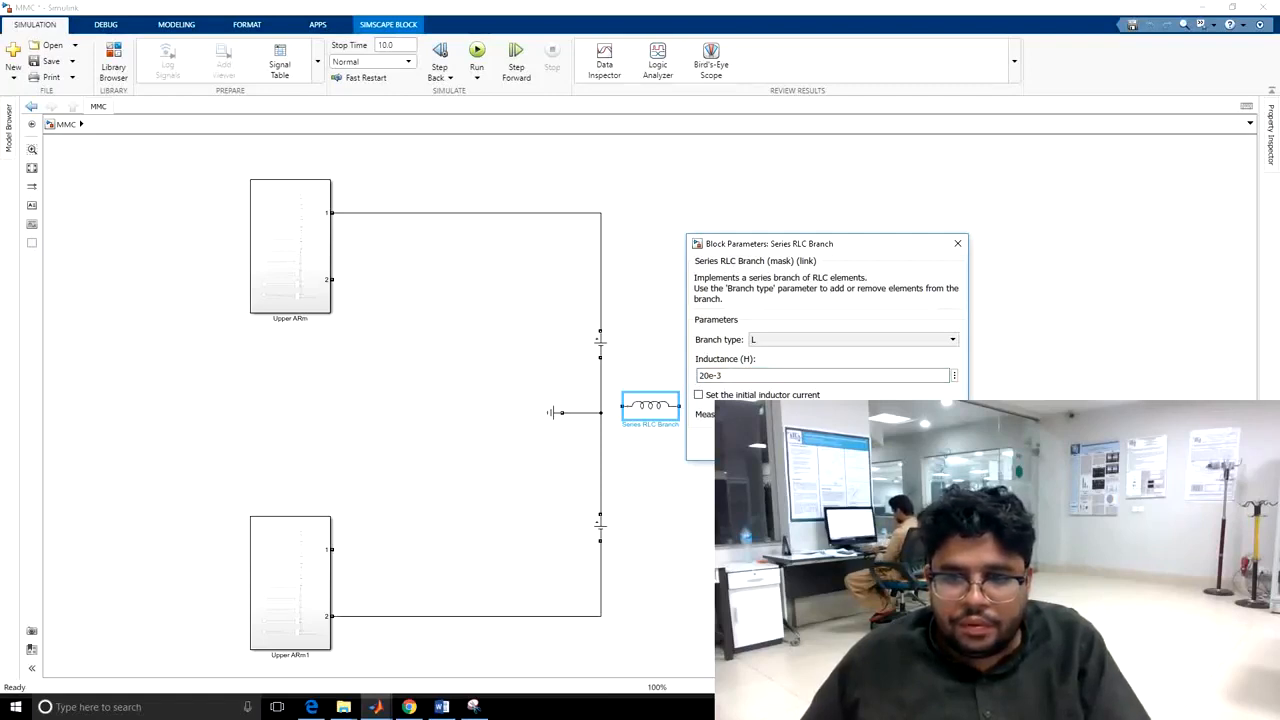
Place the inductor and a copy of it between the arms, wired in series from port 2 of Upper ARm to port 1 of Upper ARm1
{"action": "left_click_drag", "start_coordinate": [655, 413], "coordinate": [285, 414]}
{"action": "left_click", "coordinate": [345, 365]}
{"action": "left_click", "coordinate": [339, 404]}
{"action": "mouse_move", "coordinate": [307, 363]}
{"action": "left_mouse_down"}
{"action": "mouse_move", "coordinate": [326, 357]}
{"action": "mouse_move", "coordinate": [336, 278]}
{"action": "left_mouse_up"}
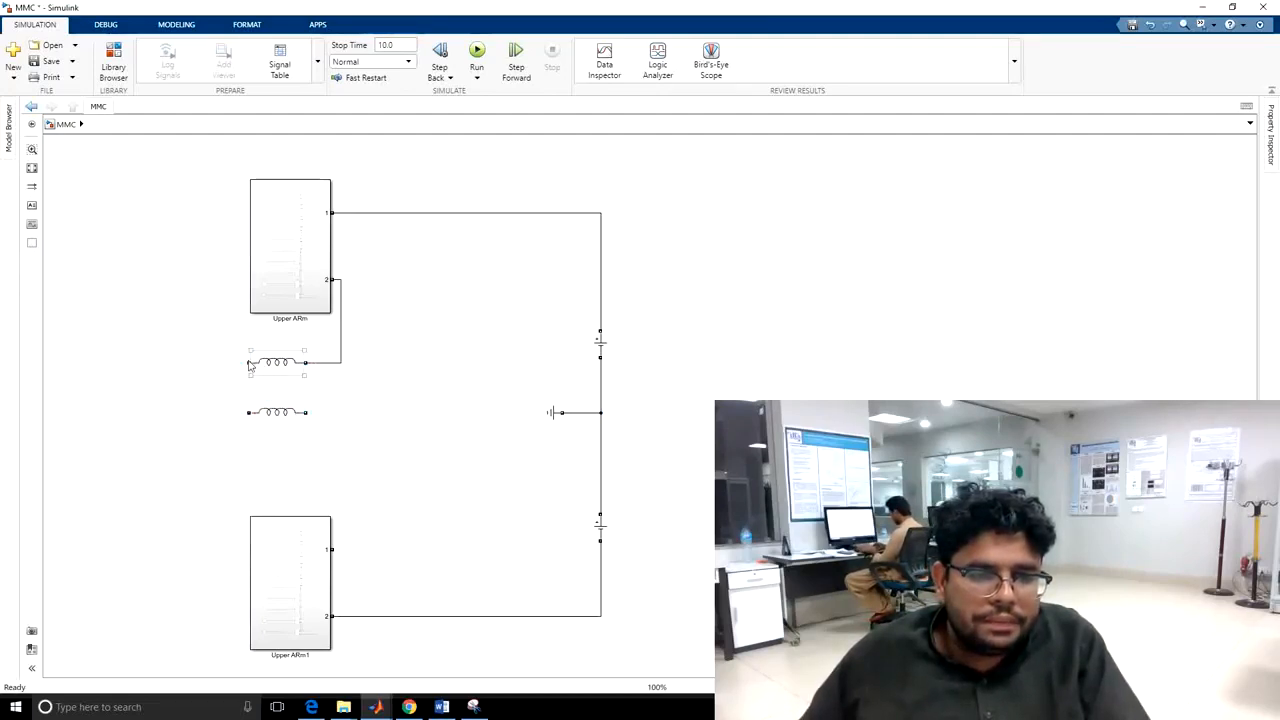
{"action": "mouse_move", "coordinate": [250, 366]}
{"action": "left_mouse_down"}
{"action": "mouse_move", "coordinate": [229, 394]}
{"action": "mouse_move", "coordinate": [242, 414]}
{"action": "left_mouse_up"}
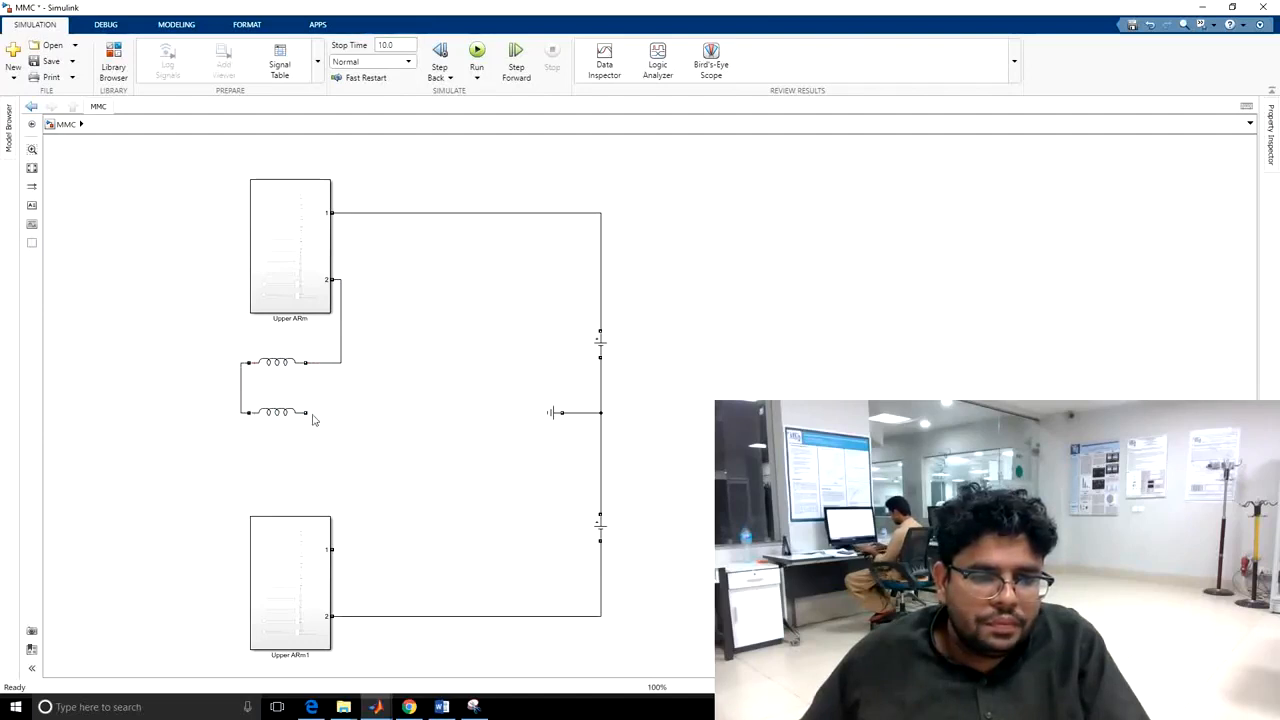
{"action": "left_click_drag", "start_coordinate": [331, 417], "coordinate": [355, 555]}
{"action": "left_click_drag", "start_coordinate": [338, 548], "coordinate": [324, 548]}
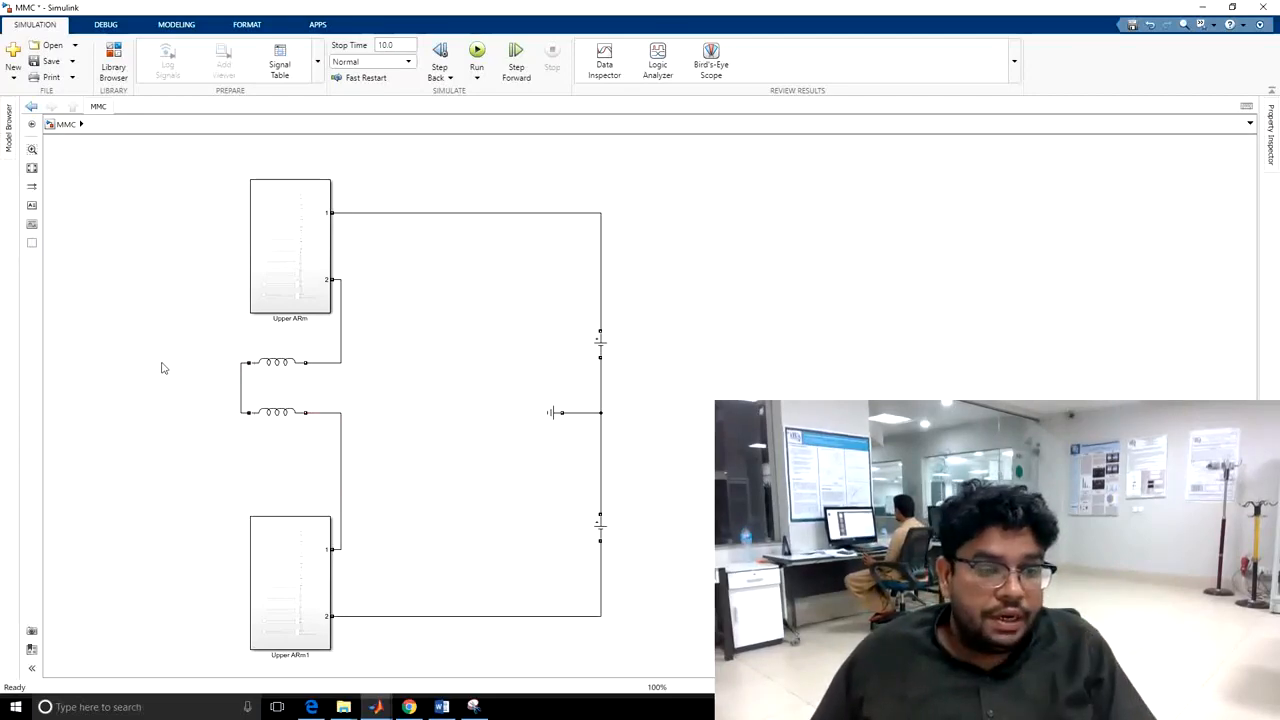
Search the block library for "current measurement" and add the Current Measurement block to the MMC model
{"action": "left_click", "coordinate": [113, 57]}
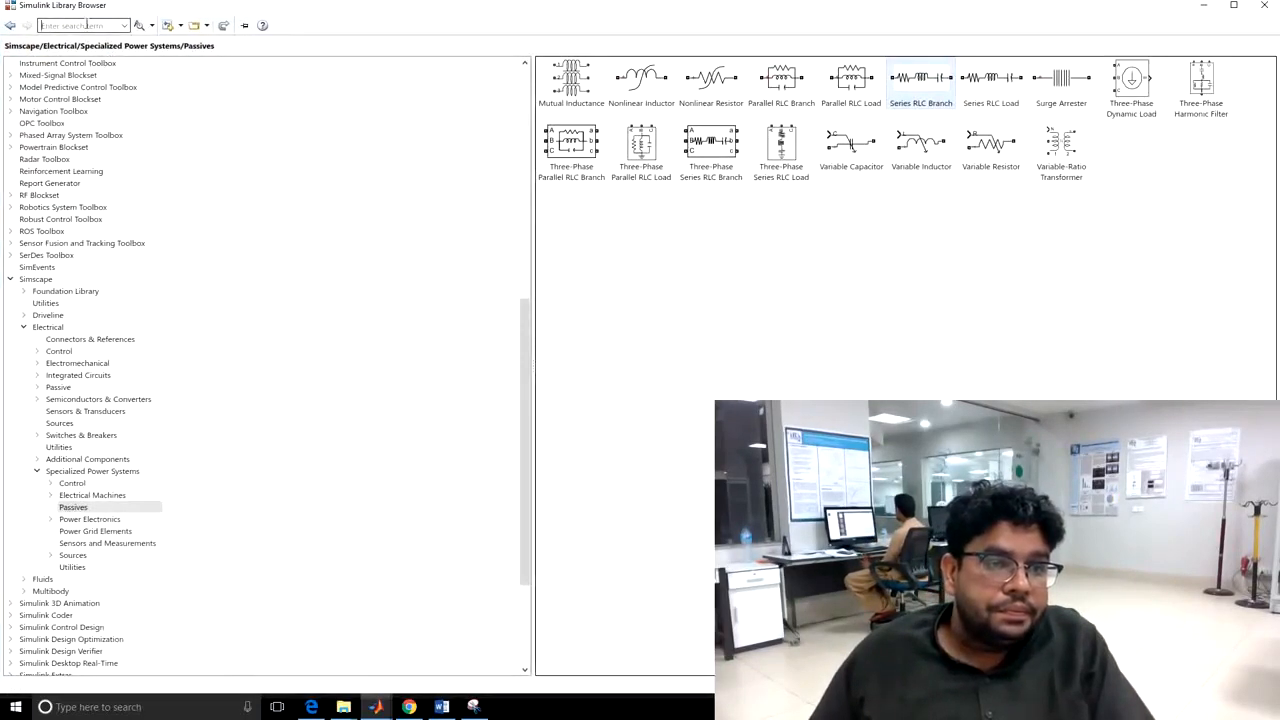
{"action": "type", "text": "curr"}
{"action": "left_click", "coordinate": [78, 38]}
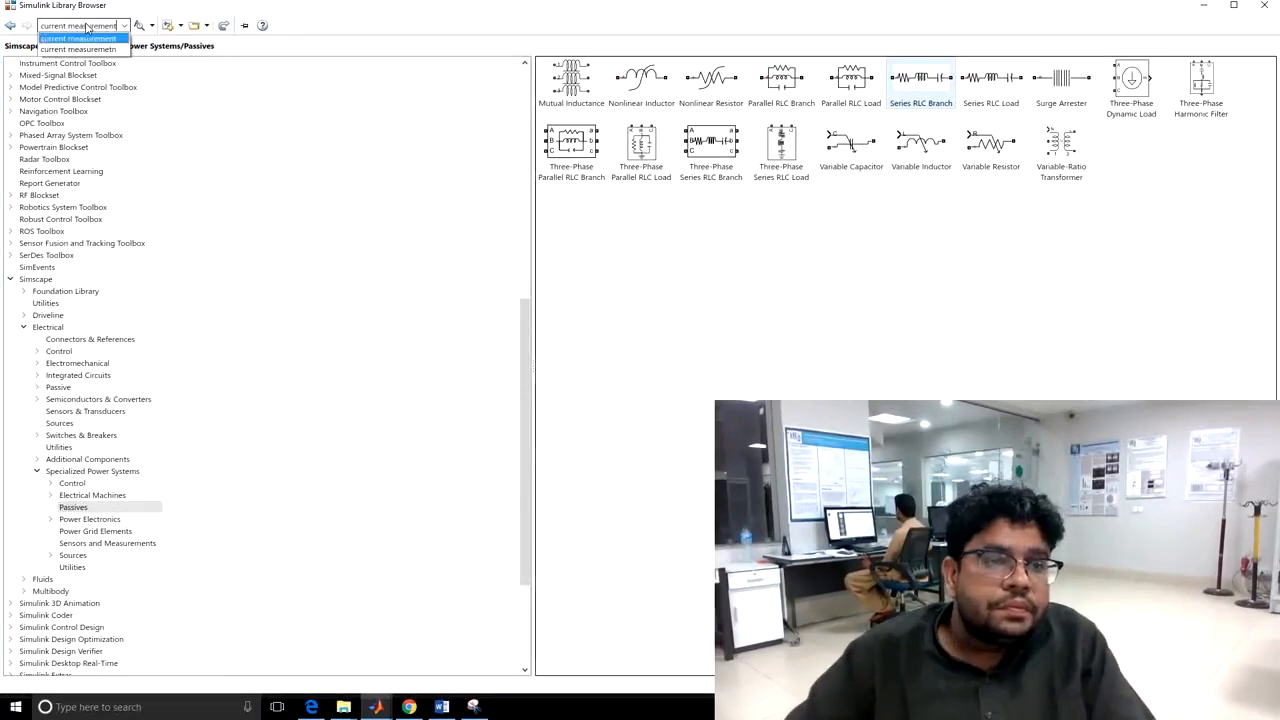
{"action": "key", "text": "Return"}
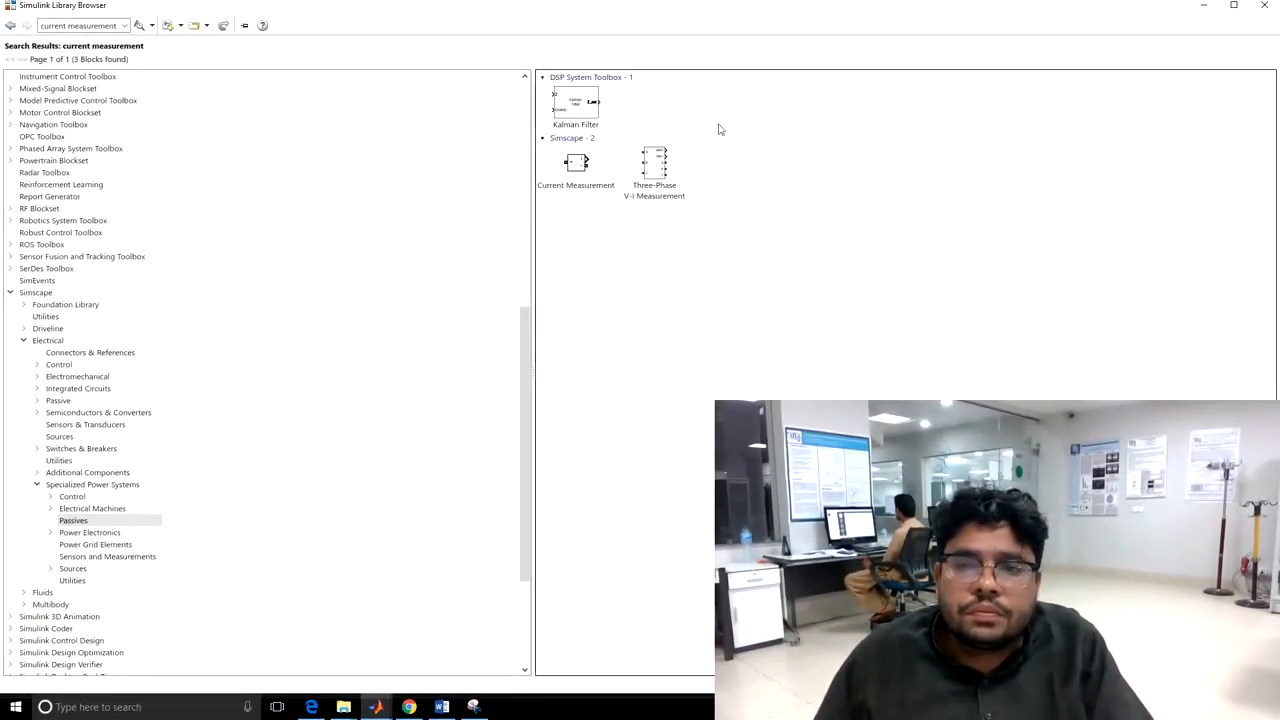
{"action": "right_click", "coordinate": [592, 158]}
{"action": "left_click", "coordinate": [617, 165]}
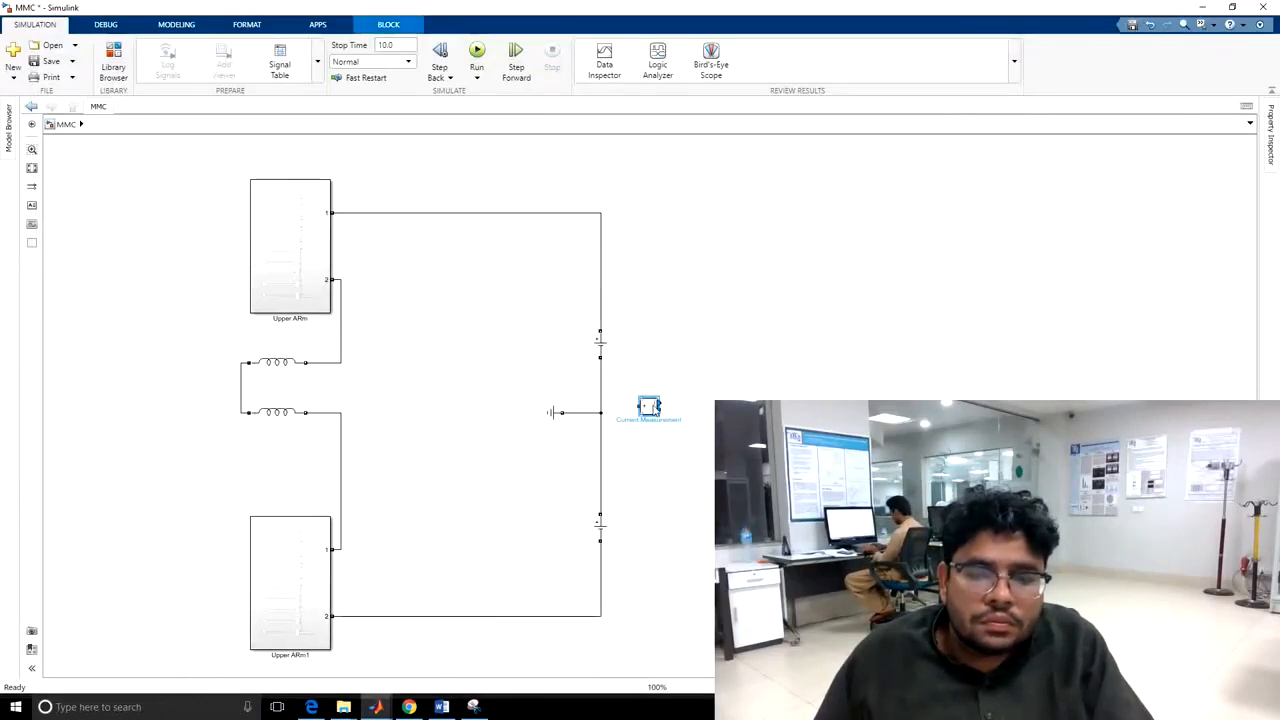
Rotate the Current Measurement block 180 degrees, place it left of the inductors and wire its input to the line joining them
{"action": "key", "text": "ctrl+r"}
{"action": "key", "text": "ctrl+r"}
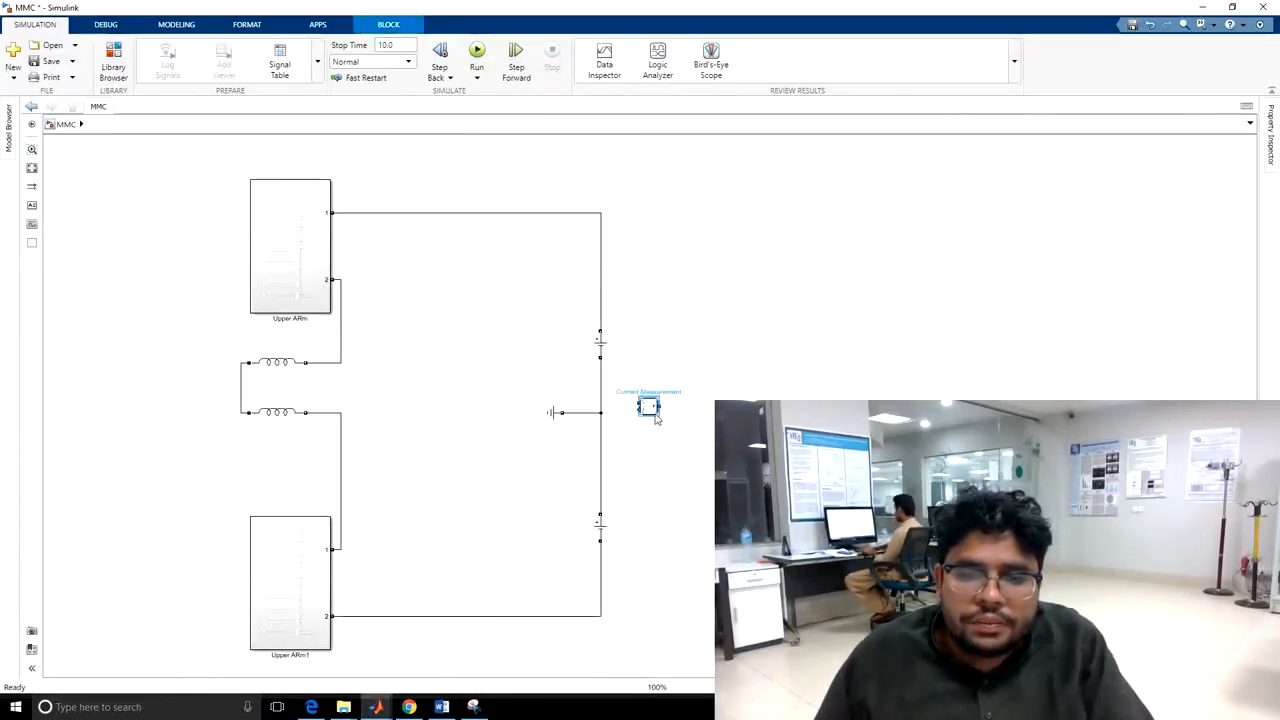
{"action": "key", "text": "ctrl+e"}
{"action": "key", "text": "ctrl+r"}
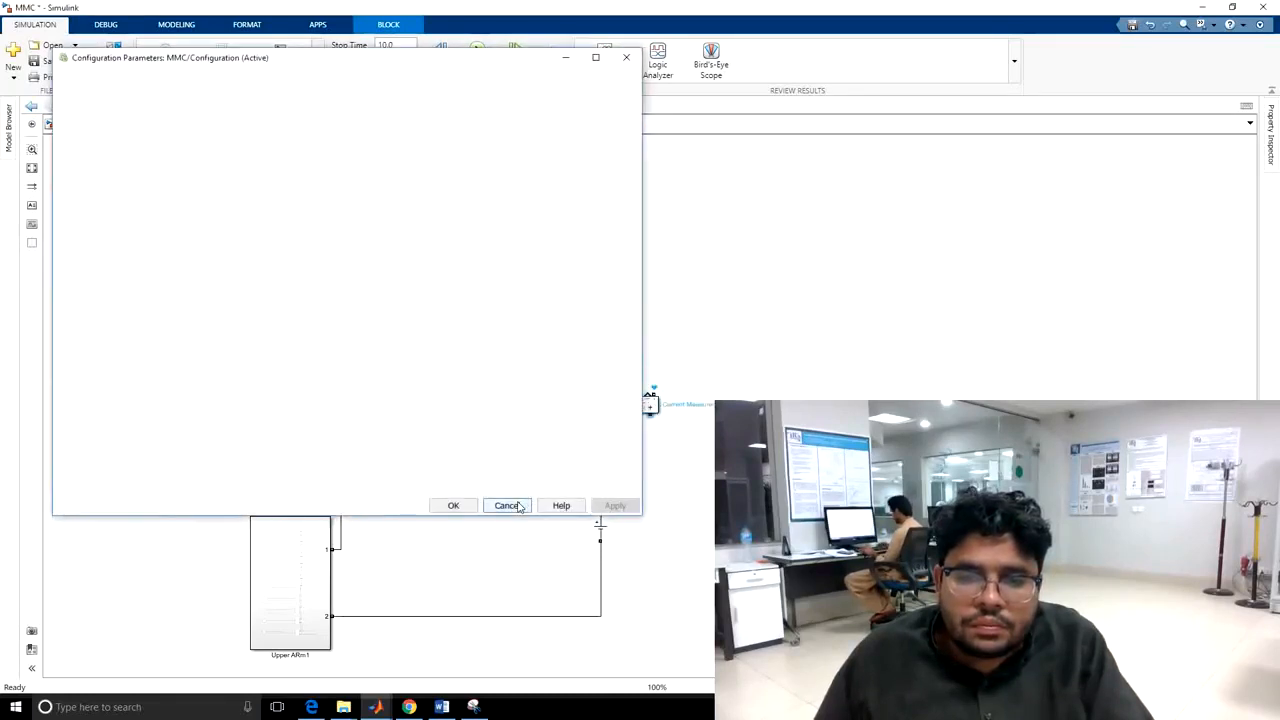
{"action": "left_click", "coordinate": [518, 505]}
{"action": "left_click", "coordinate": [649, 409]}
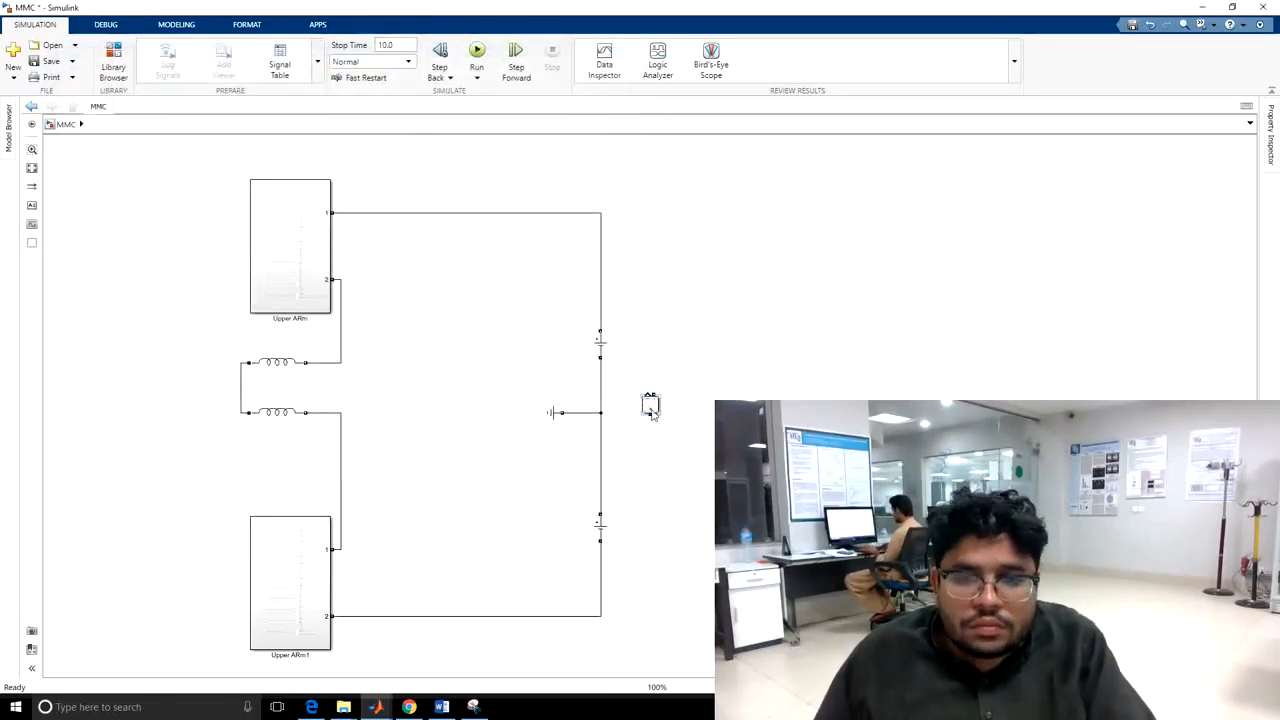
{"action": "left_click", "coordinate": [650, 410]}
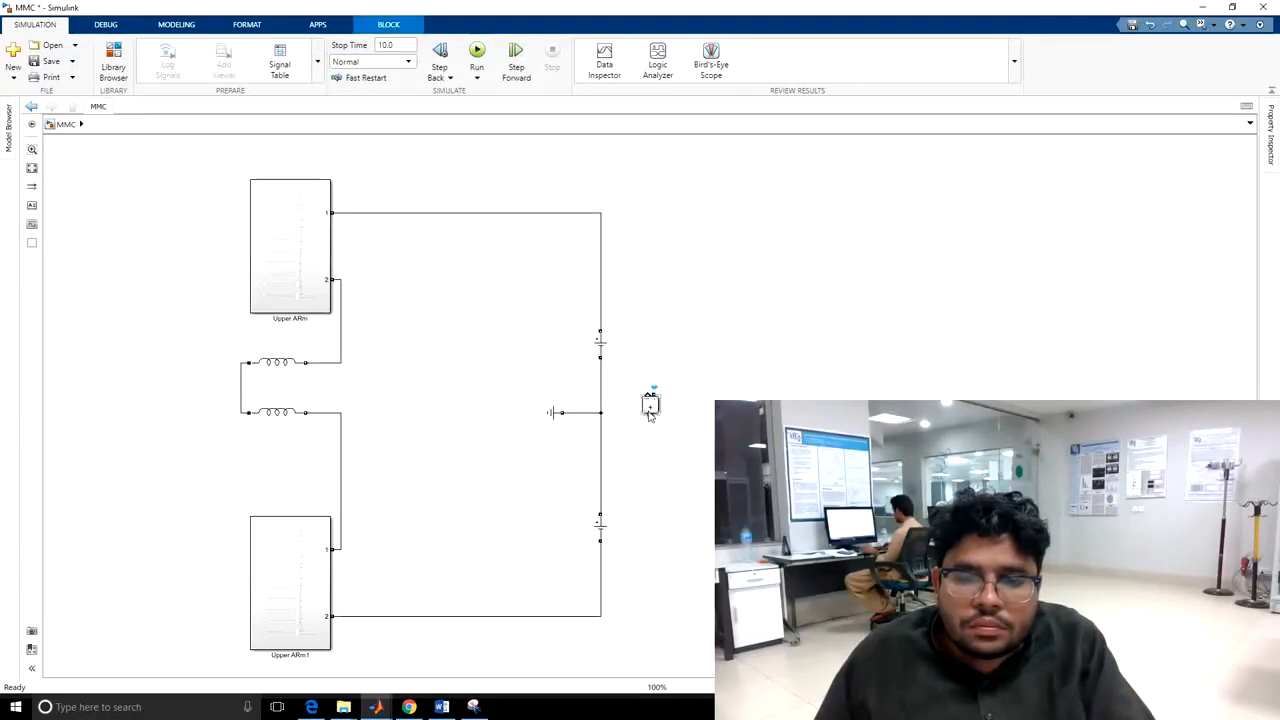
{"action": "left_click_drag", "start_coordinate": [649, 411], "coordinate": [650, 407]}
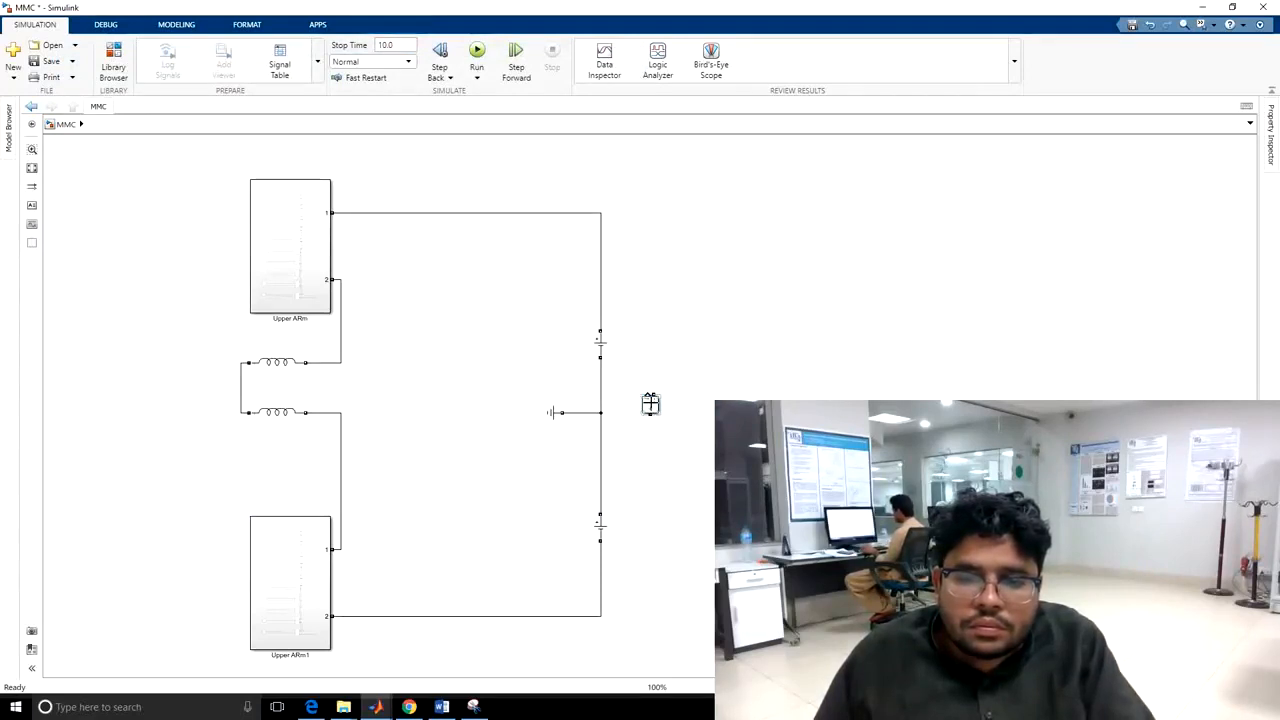
{"action": "left_click", "coordinate": [652, 407]}
{"action": "key", "text": "ctrl+r"}
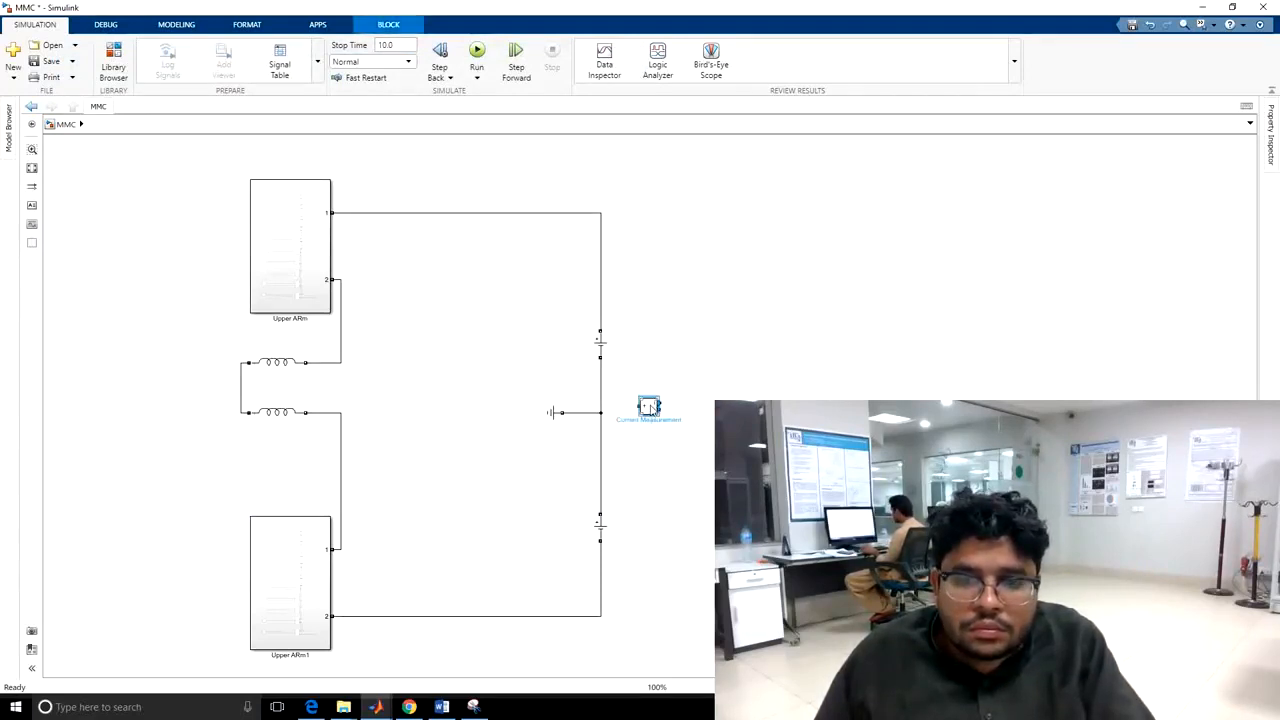
{"action": "key", "text": "ctrl+r"}
{"action": "mouse_move", "coordinate": [651, 411]}
{"action": "left_mouse_down"}
{"action": "mouse_move", "coordinate": [131, 397]}
{"action": "mouse_move", "coordinate": [241, 389]}
{"action": "left_mouse_up"}
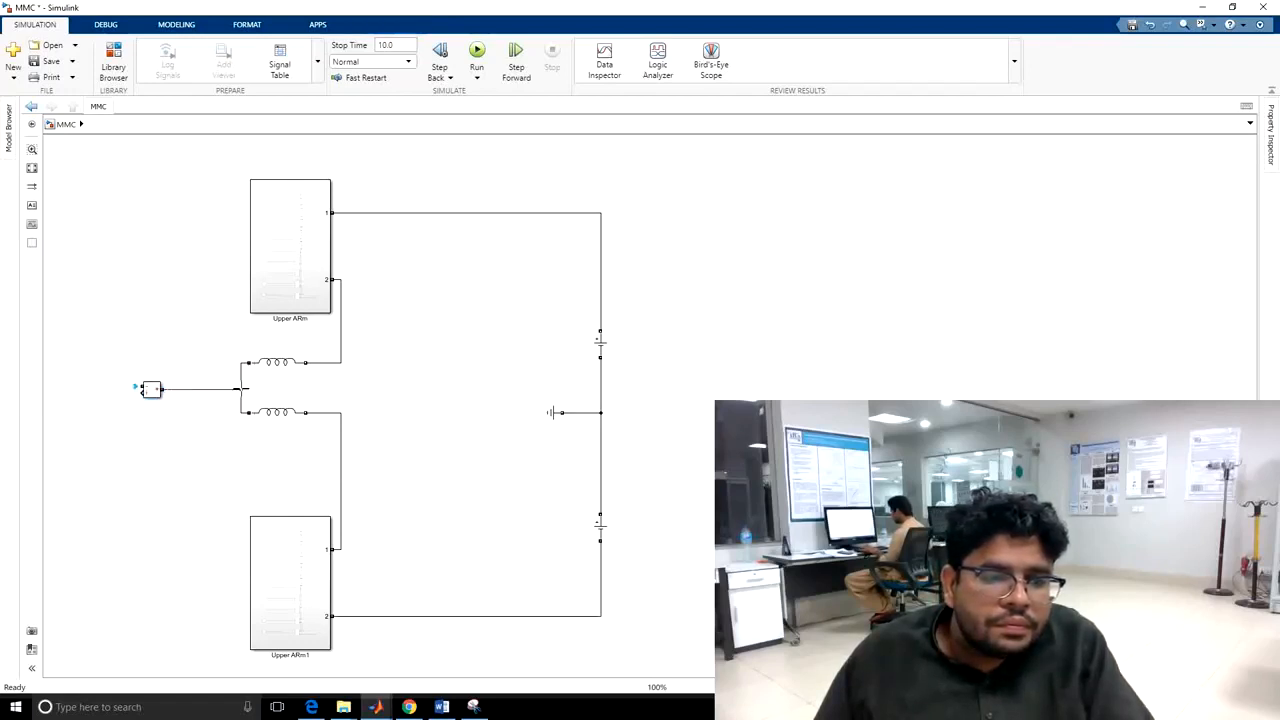
Add a Series RLC Branch from the Specialized Power Systems Passives library, place it below and left of the Current Measurement block, and rotate it vertical
{"action": "scroll", "coordinate": [1055, 551], "scroll_direction": "down", "scroll_amount": 1}
{"action": "left_click_drag", "start_coordinate": [1055, 551], "coordinate": [1084, 505]}
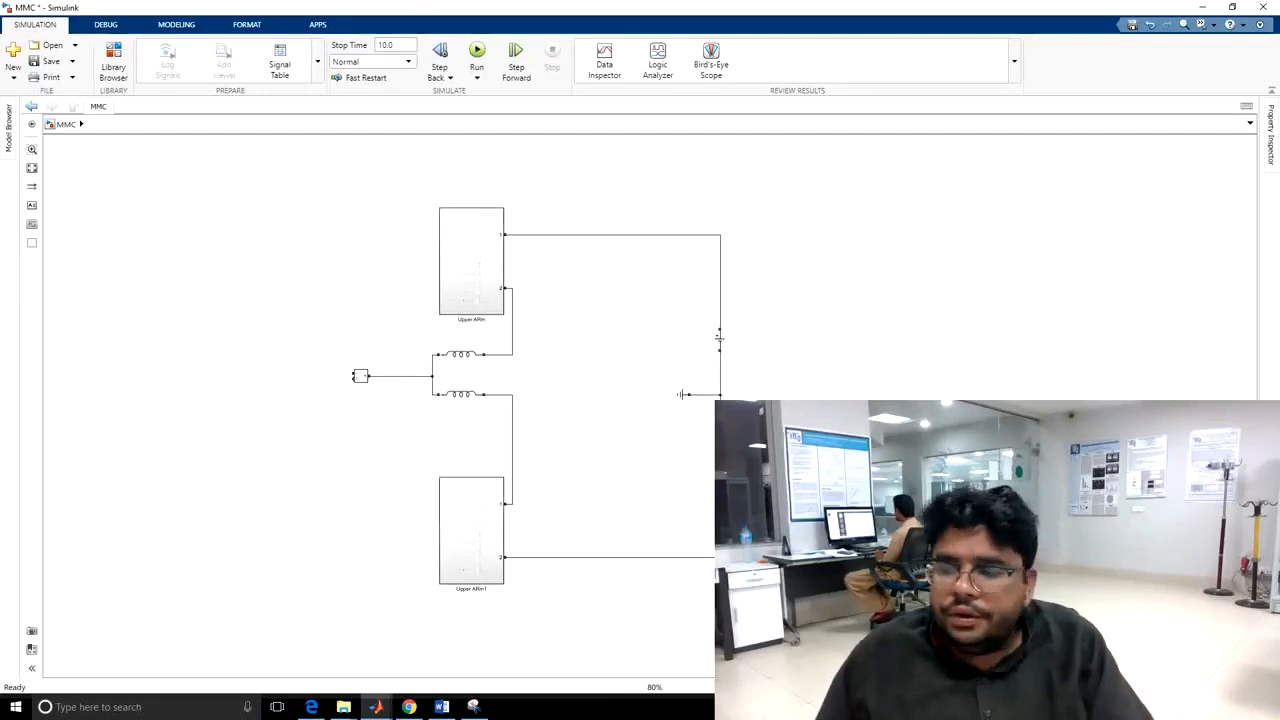
{"action": "left_click", "coordinate": [113, 62]}
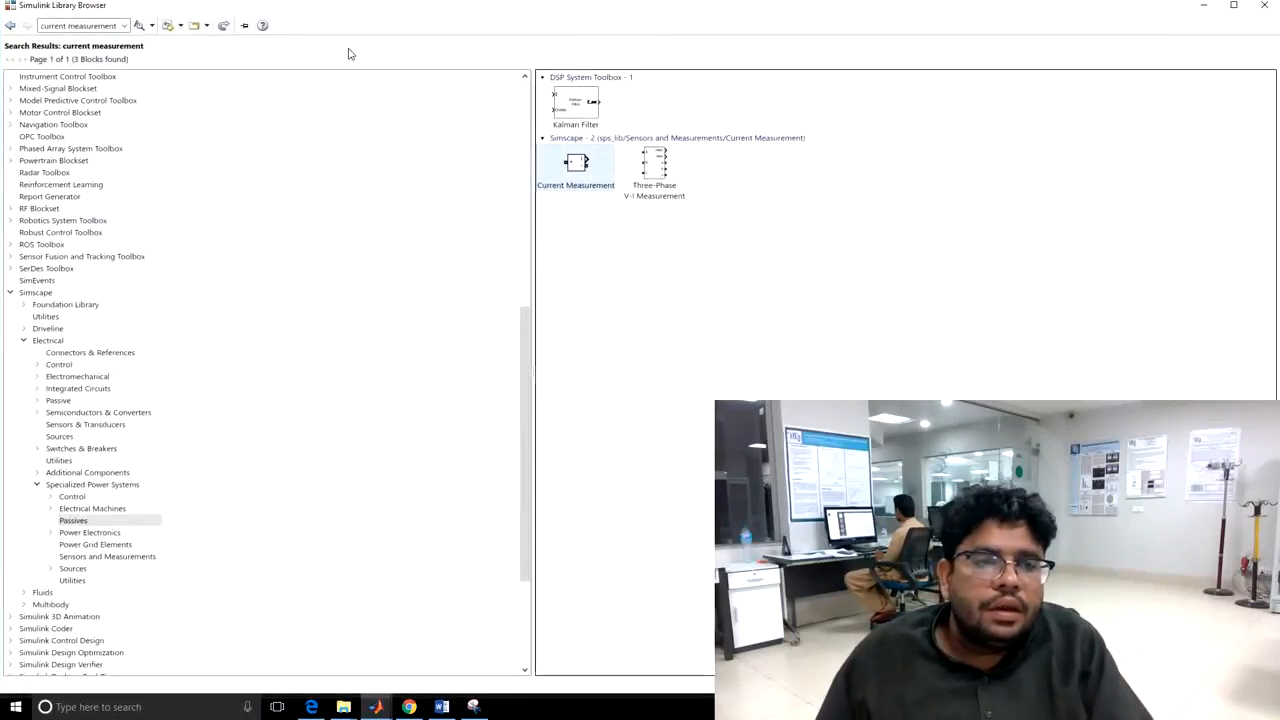
{"action": "left_click", "coordinate": [90, 521]}
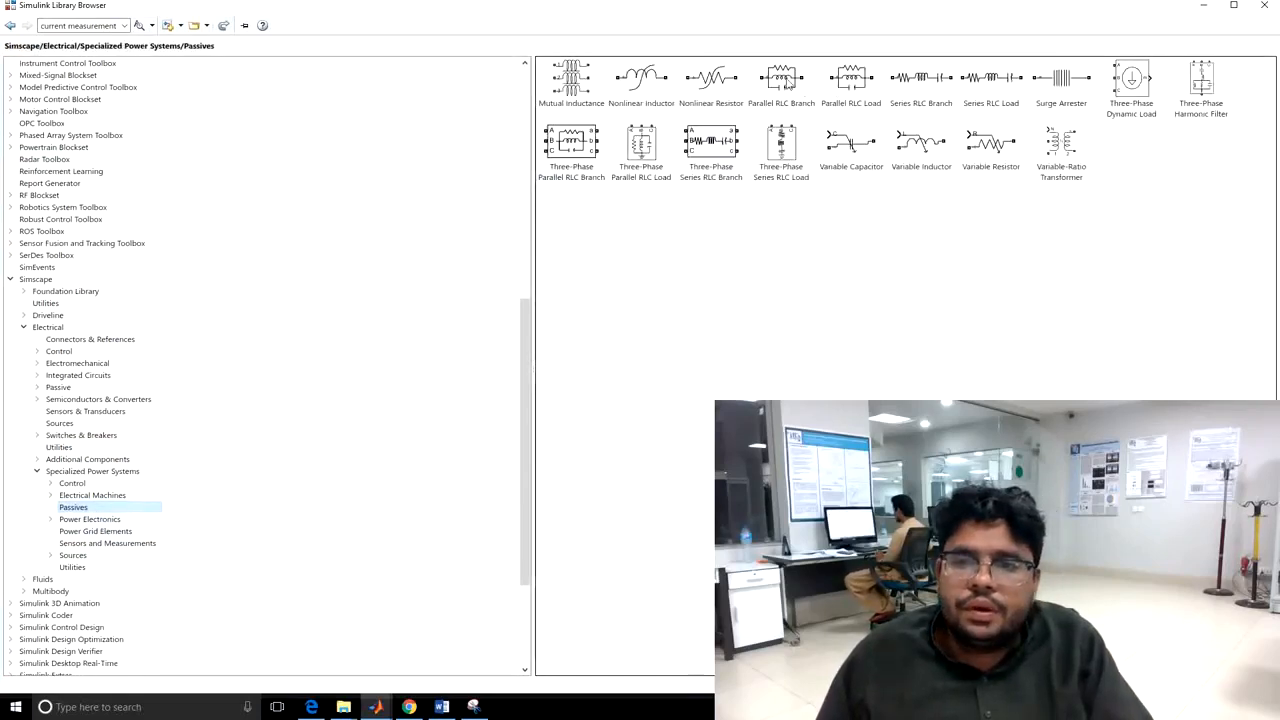
{"action": "left_click", "coordinate": [953, 87]}
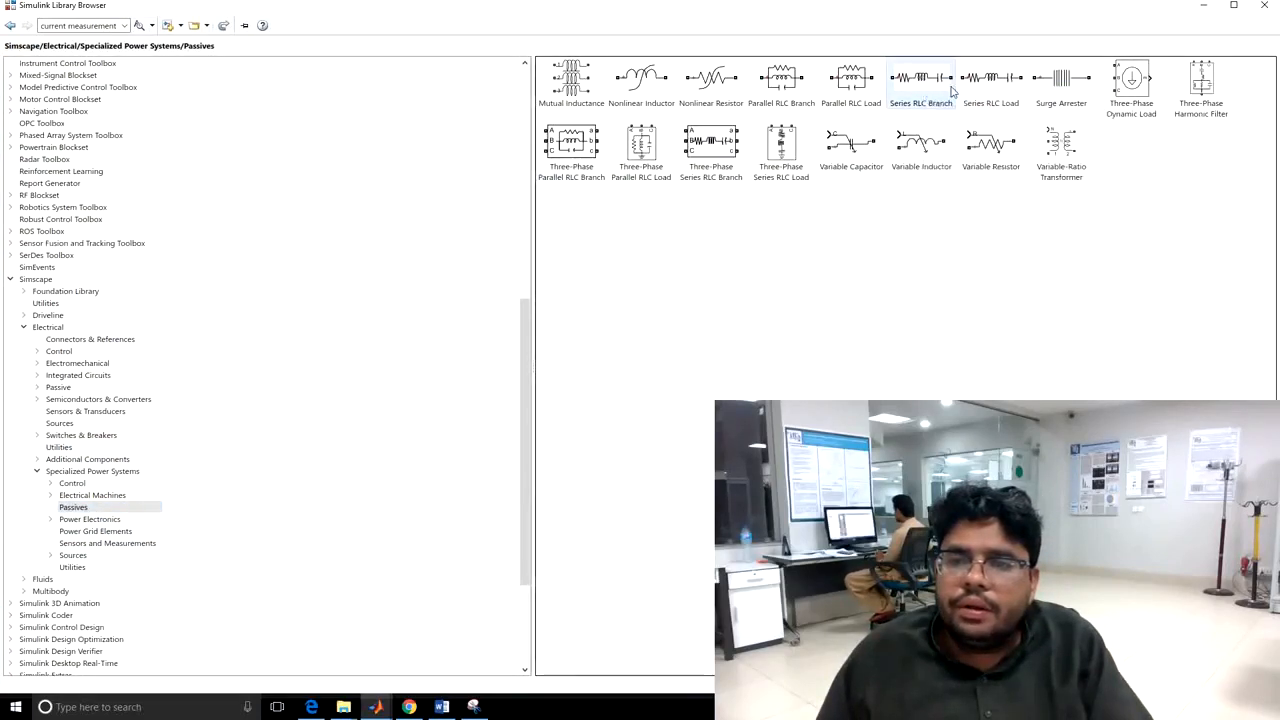
{"action": "left_click", "coordinate": [1203, 5]}
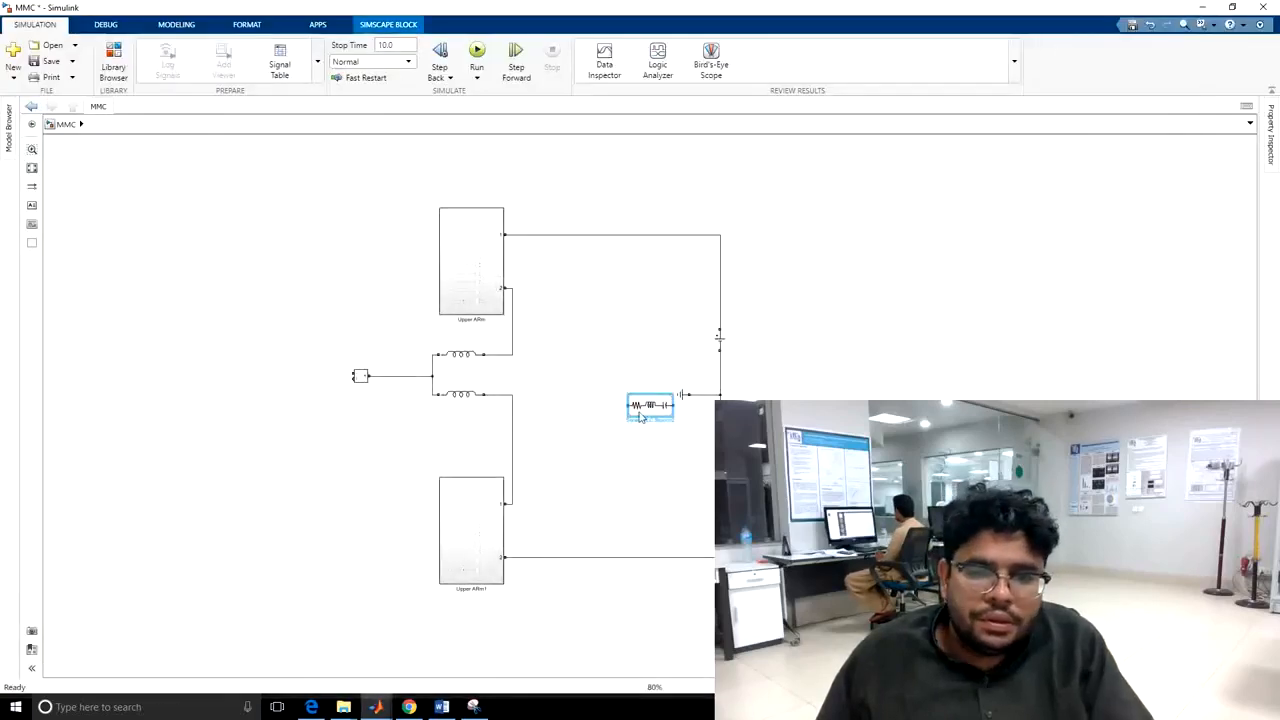
{"action": "left_click_drag", "start_coordinate": [668, 410], "coordinate": [251, 471]}
{"action": "key", "text": "ctrl+r"}
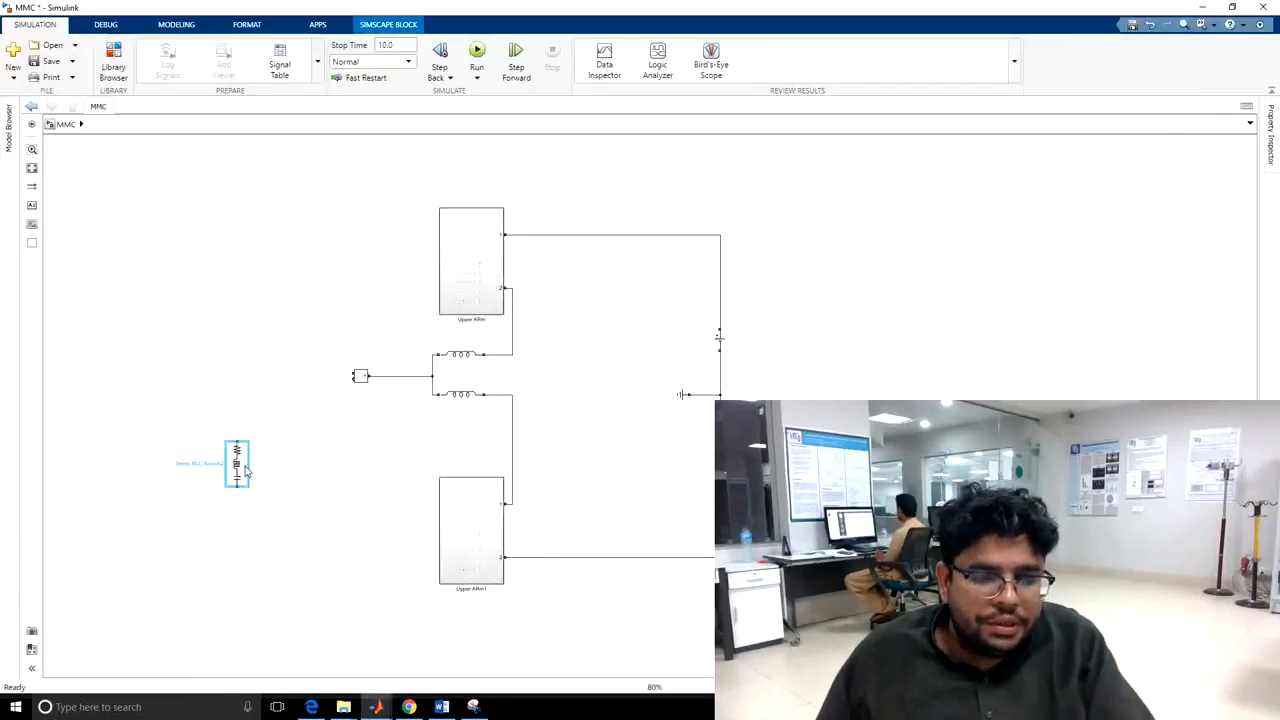
Set the new Series RLC Branch to branch type RL with a resistance of 50 Ohms and an inductance of 10e-3 H
{"action": "double_click", "coordinate": [242, 468]}
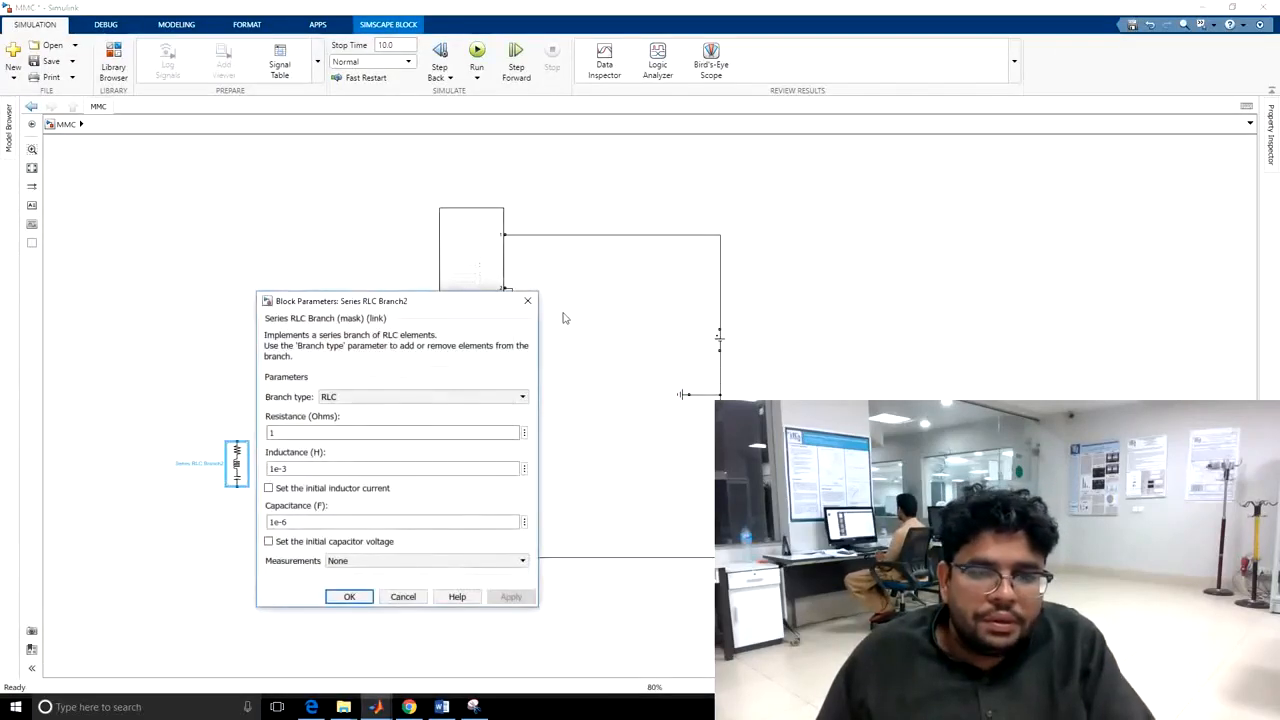
{"action": "left_click", "coordinate": [369, 398]}
{"action": "left_click", "coordinate": [372, 448]}
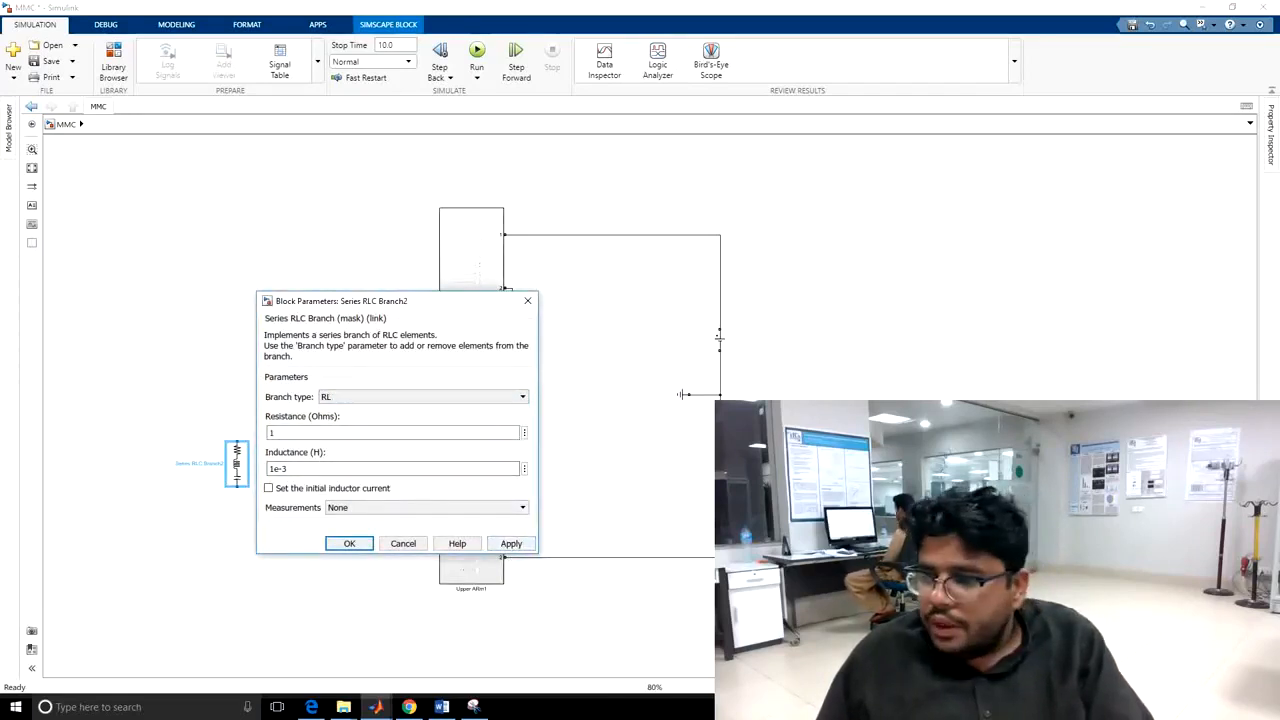
{"action": "left_click", "coordinate": [511, 544]}
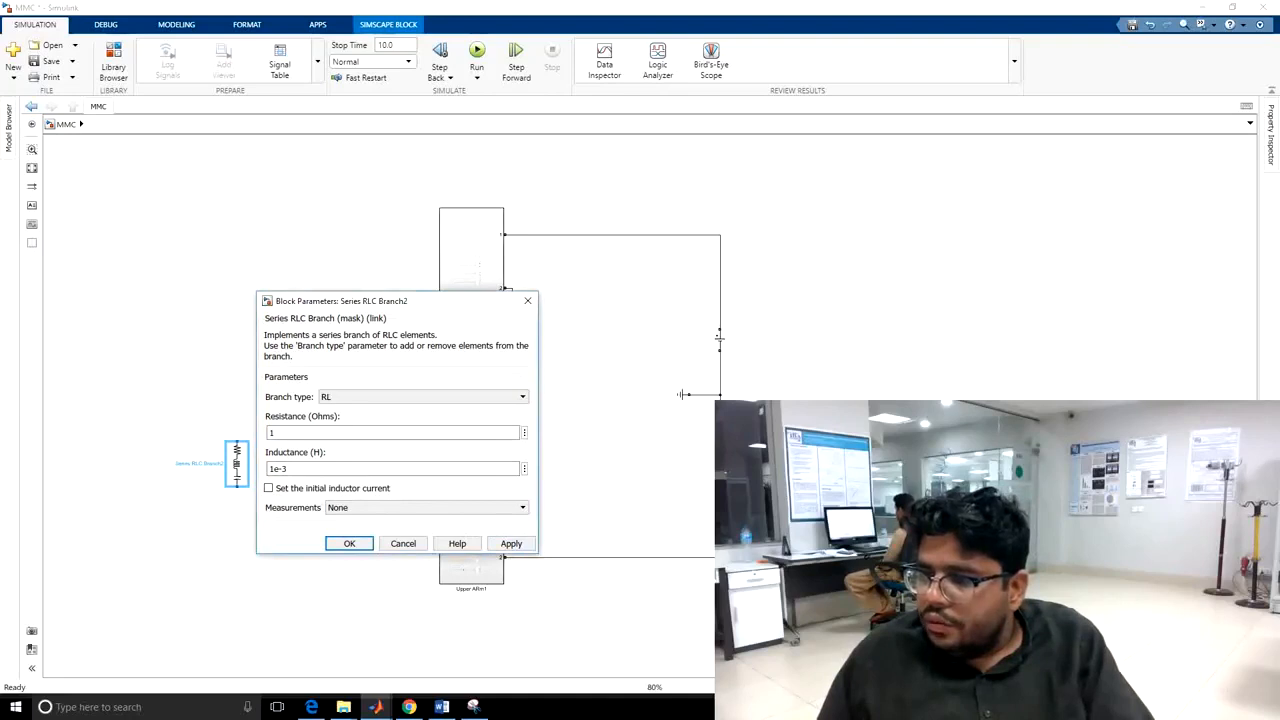
{"action": "left_click", "coordinate": [349, 544]}
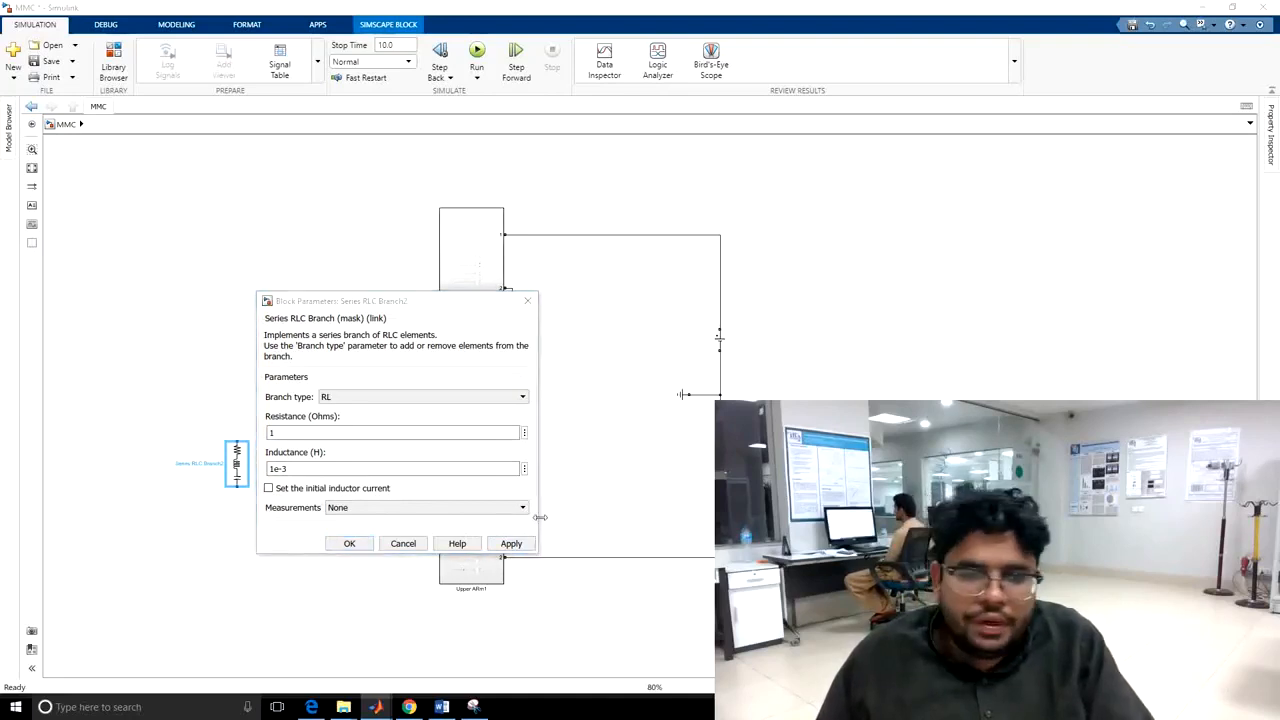
{"action": "double_click", "coordinate": [335, 432]}
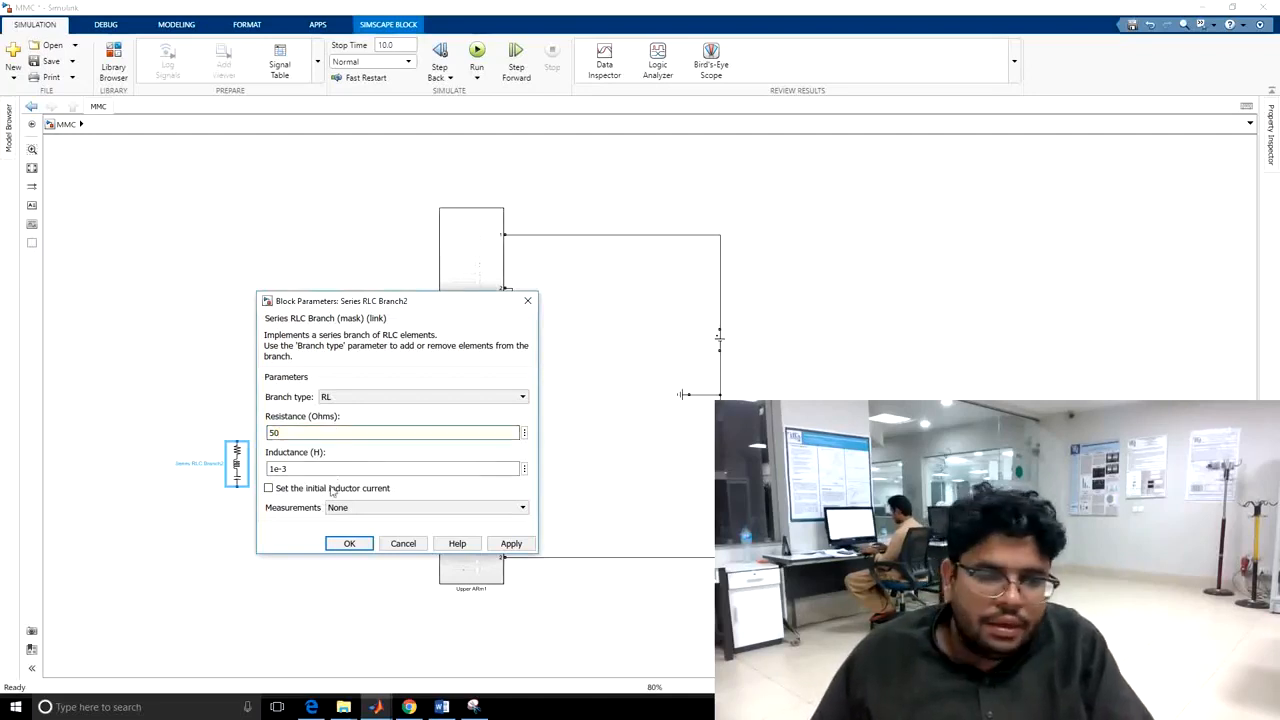
{"action": "left_click", "coordinate": [350, 470]}
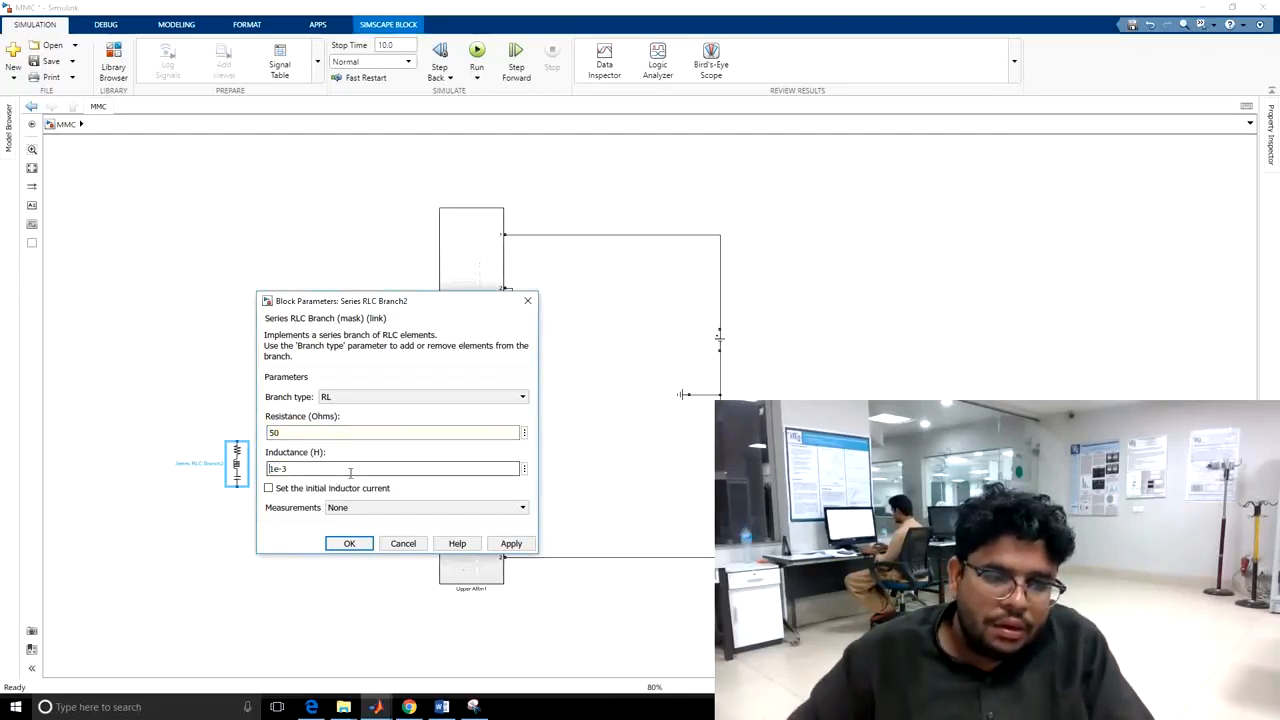
{"action": "type", "text": "0"}
{"action": "key", "text": "Return"}
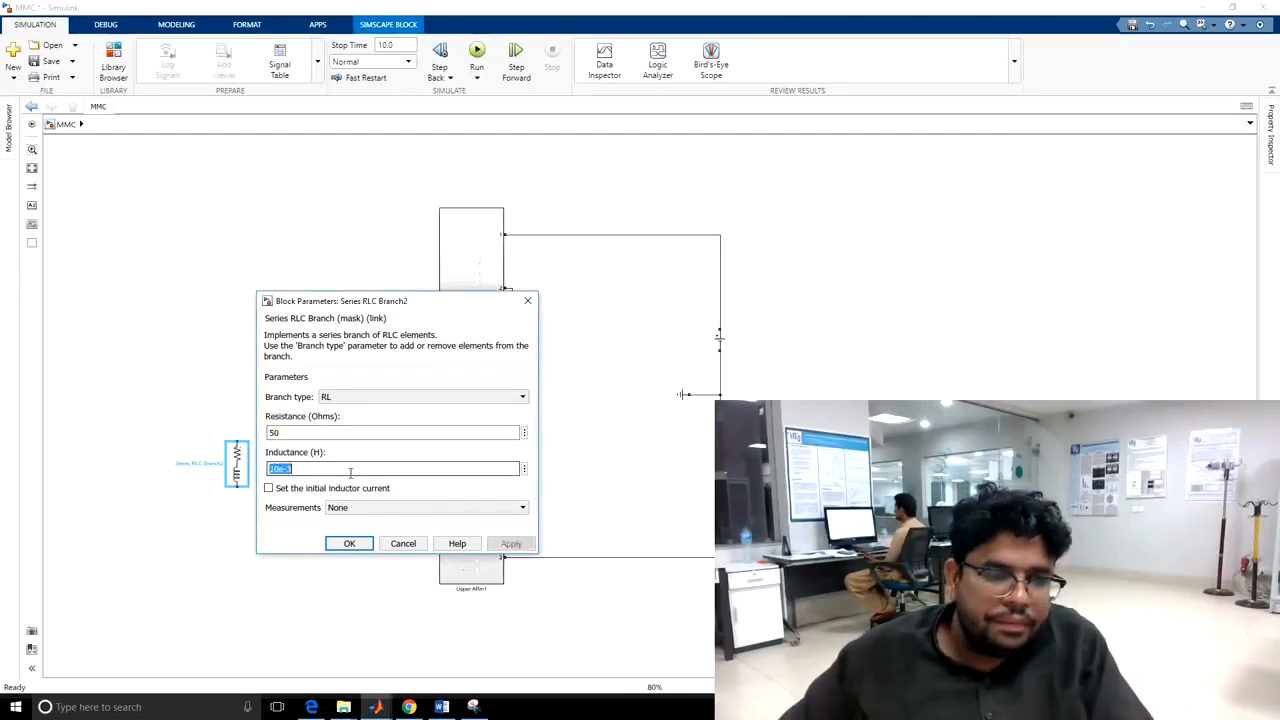
{"action": "left_click", "coordinate": [285, 461]}
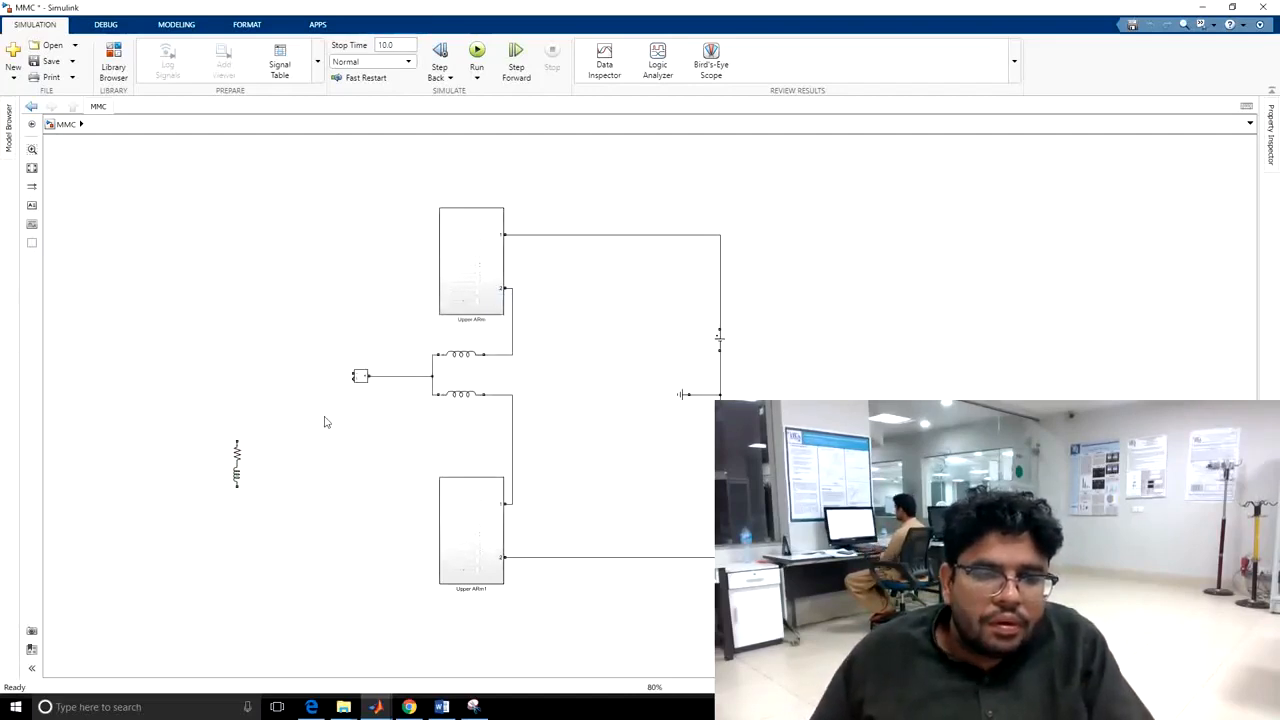
Wire the Current Measurement block to the upper end of the RL branch and ground the lower end with a rotated copy of the ground block
{"action": "mouse_move", "coordinate": [355, 374]}
{"action": "left_mouse_down"}
{"action": "mouse_move", "coordinate": [283, 377]}
{"action": "mouse_move", "coordinate": [236, 436]}
{"action": "left_mouse_up"}
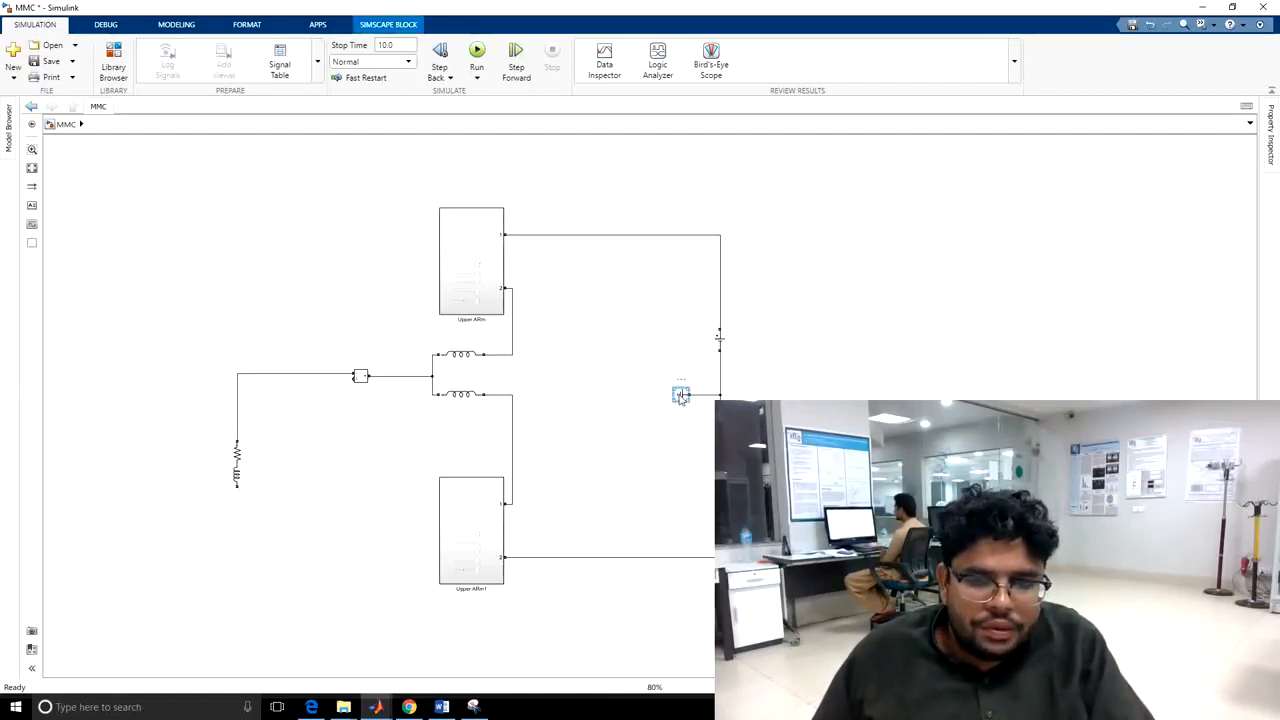
{"action": "left_click_drag", "start_coordinate": [681, 398], "coordinate": [208, 584]}
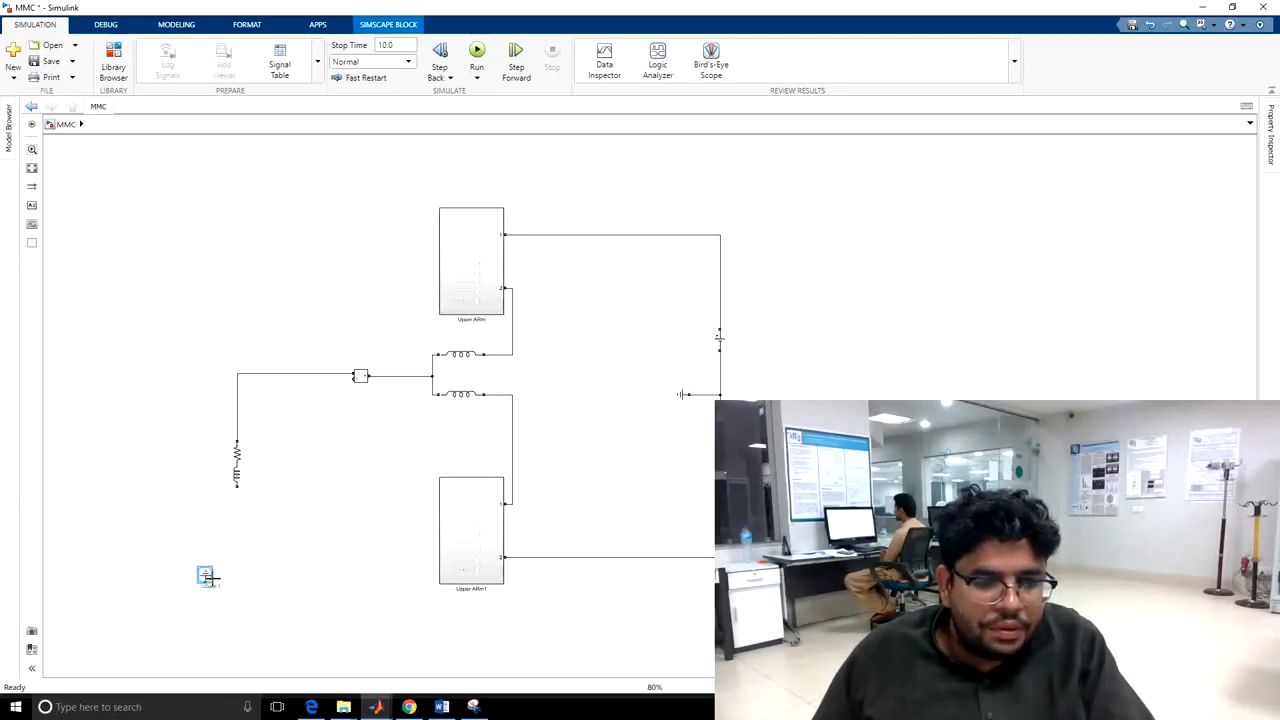
{"action": "key", "text": "ctrl+r"}
{"action": "left_click_drag", "start_coordinate": [208, 578], "coordinate": [241, 541]}
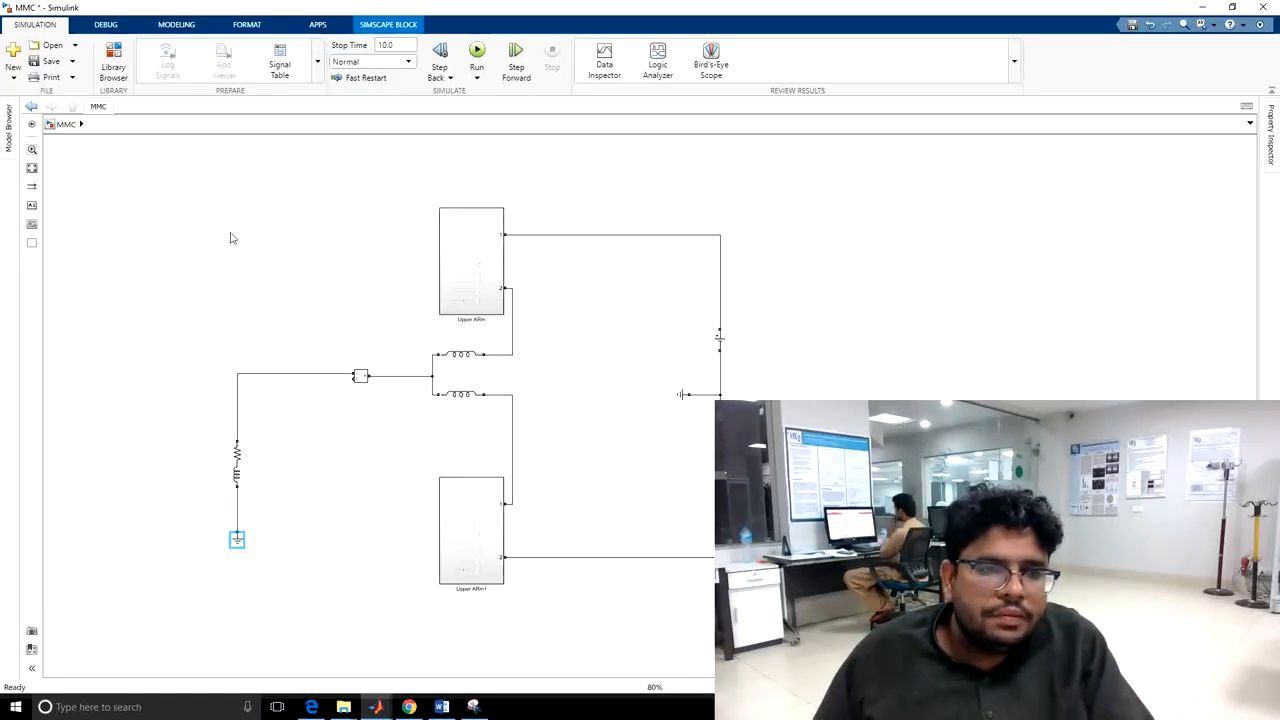
Search the block library for "voltage measurement" and add the Voltage Measurement block to the MMC model
{"action": "left_click", "coordinate": [113, 63]}
{"action": "left_click", "coordinate": [101, 27]}
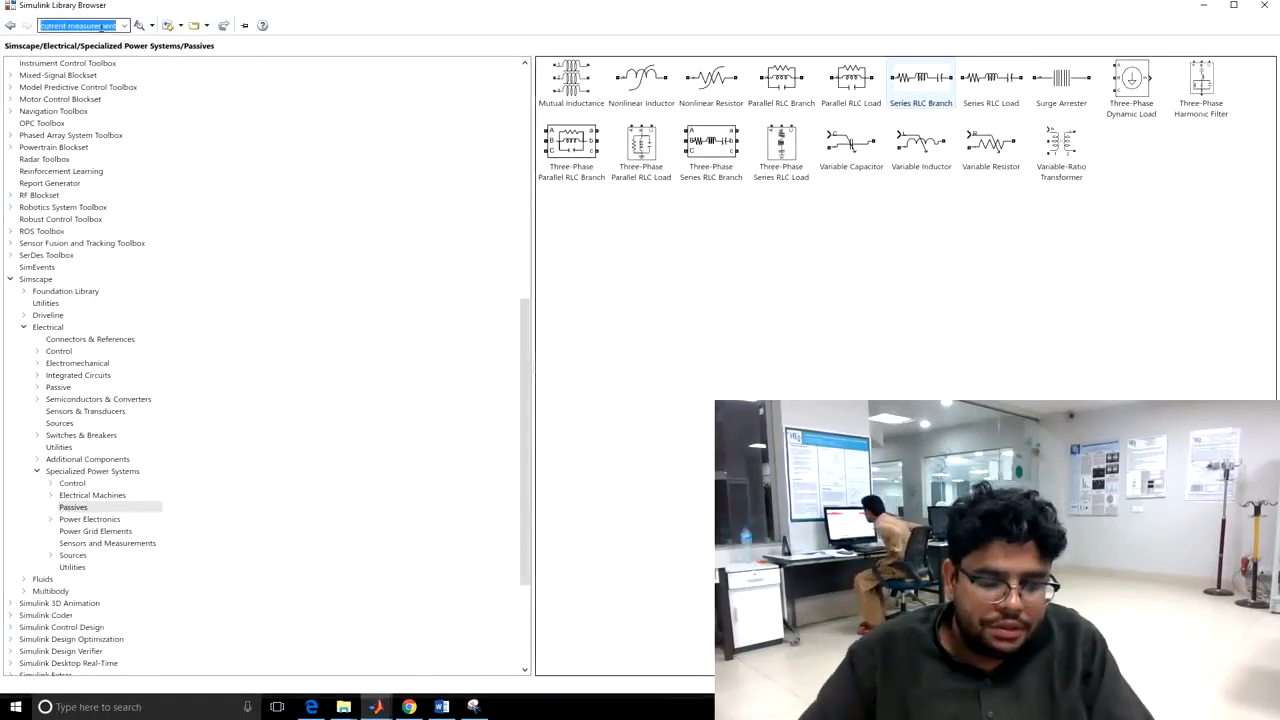
{"action": "type", "text": "voltage"}
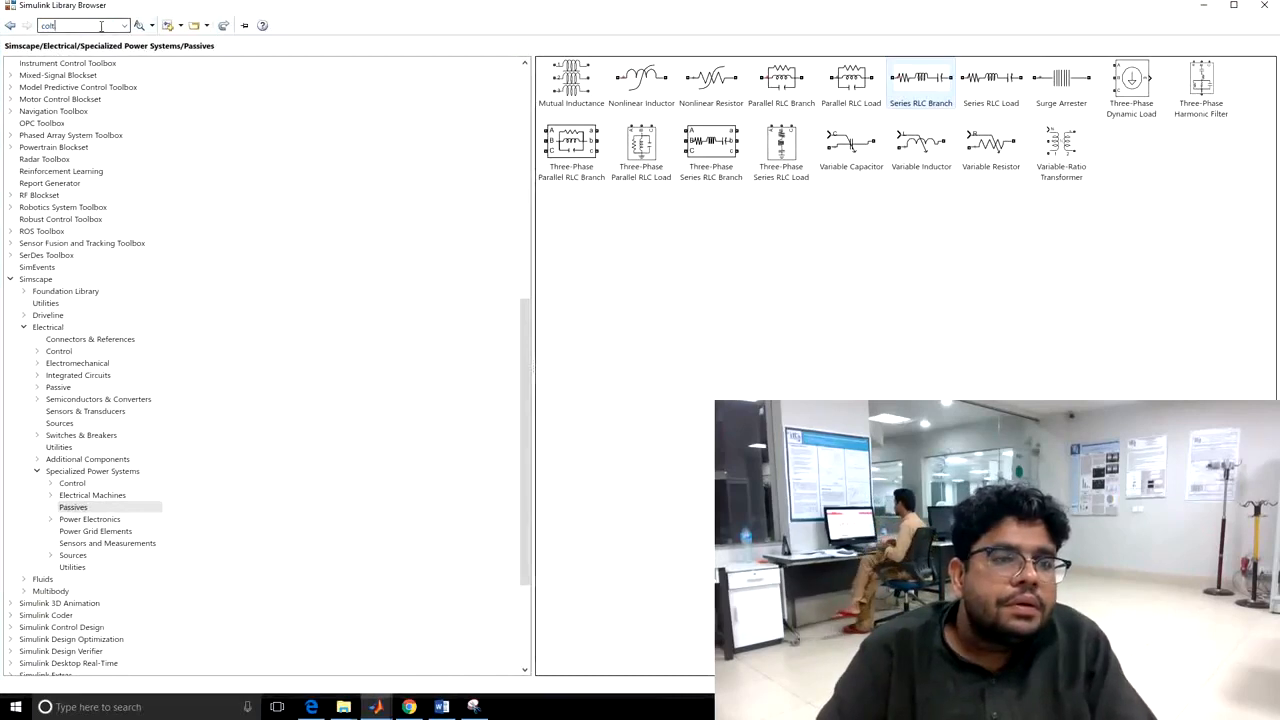
{"action": "key", "text": "BackSpace"}
{"action": "key", "text": "BackSpace"}
{"action": "key", "text": "BackSpace"}
{"action": "key", "text": "BackSpace"}
{"action": "type", "text": "vol"}
{"action": "left_click", "coordinate": [100, 37]}
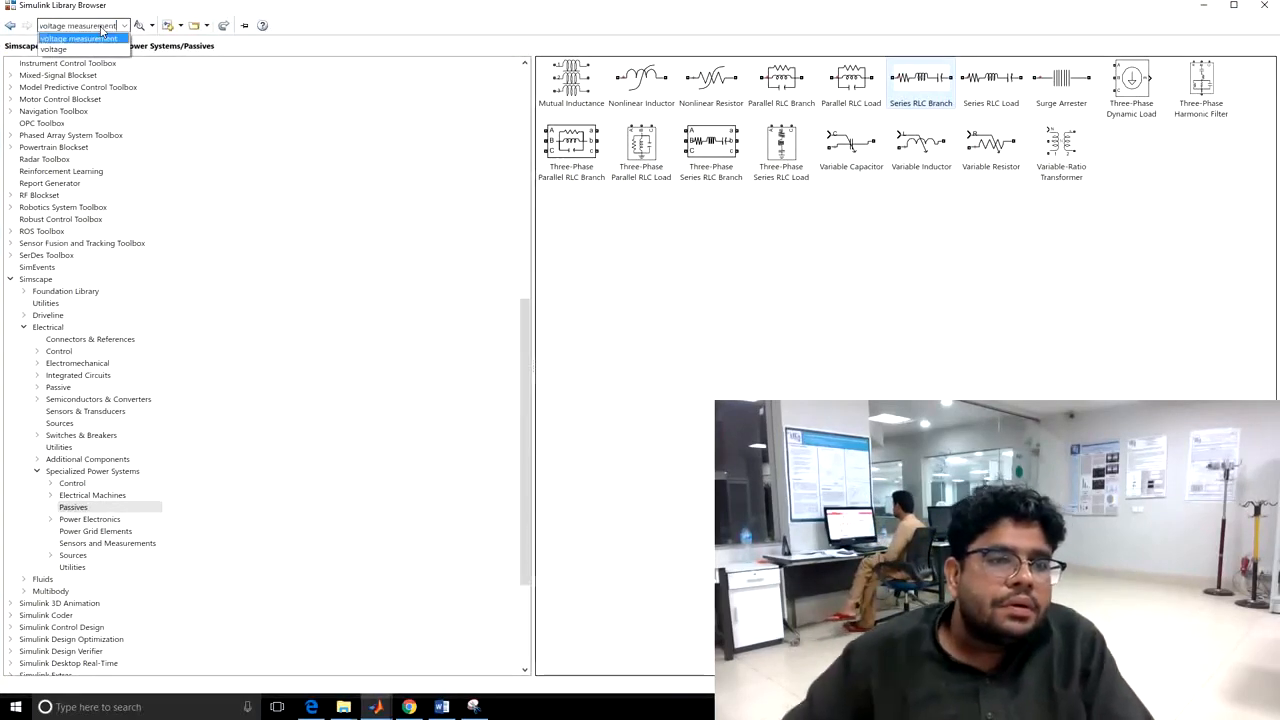
{"action": "left_click", "coordinate": [597, 113]}
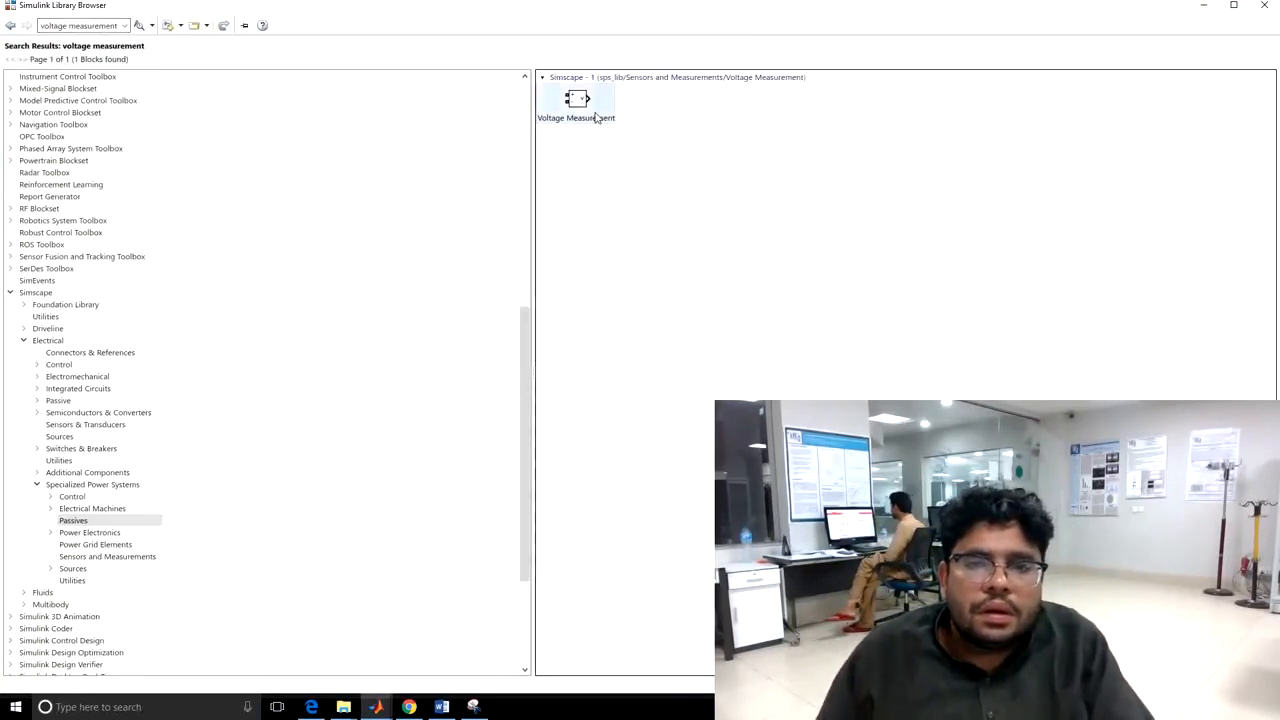
{"action": "right_click", "coordinate": [597, 113]}
{"action": "left_click", "coordinate": [636, 120]}
{"action": "left_click", "coordinate": [1212, 5]}
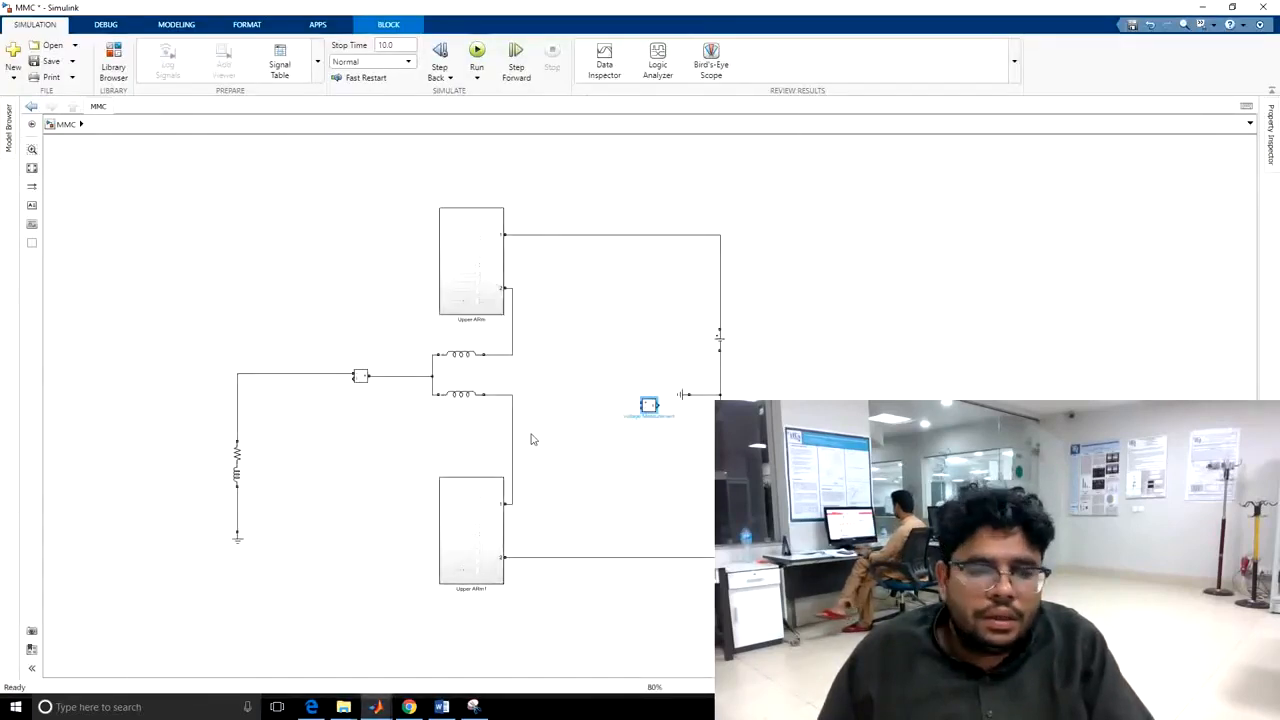
Rotate the Voltage Measurement block 180 degrees and place it to the left of the RL branch
{"action": "key", "text": "ctrl+r"}
{"action": "key", "text": "ctrl+r"}
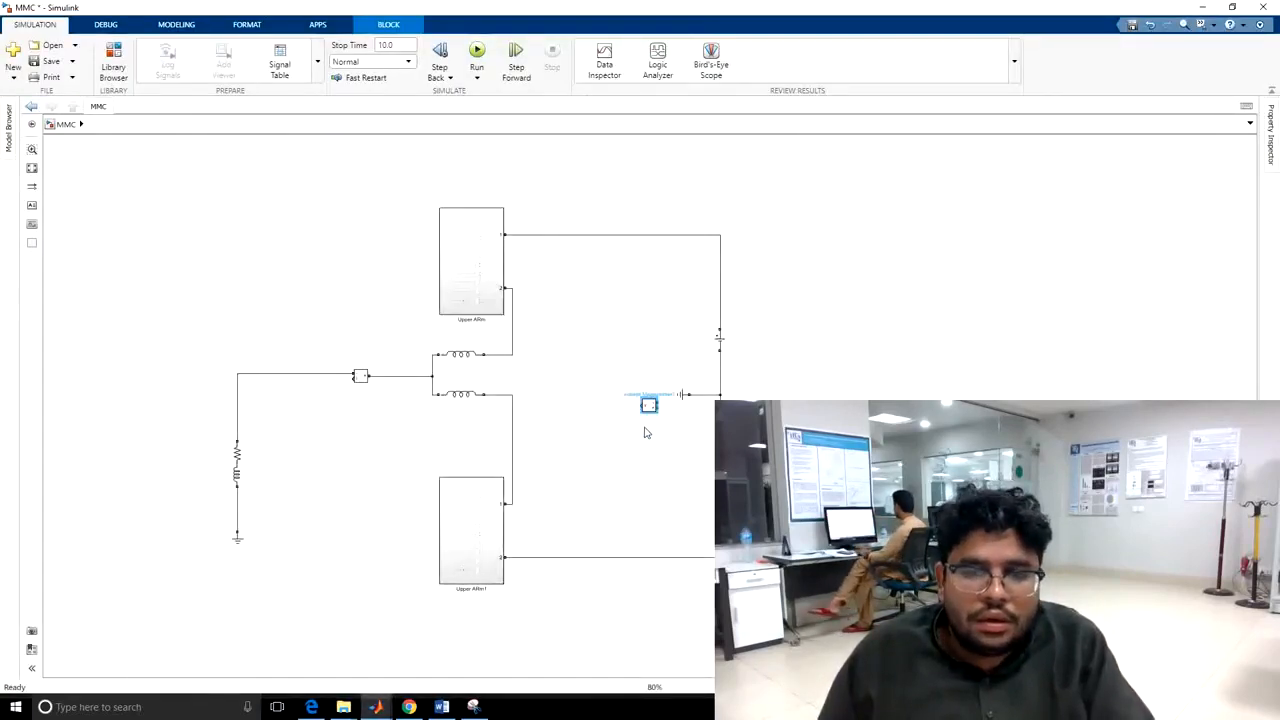
{"action": "left_click_drag", "start_coordinate": [649, 407], "coordinate": [166, 457]}
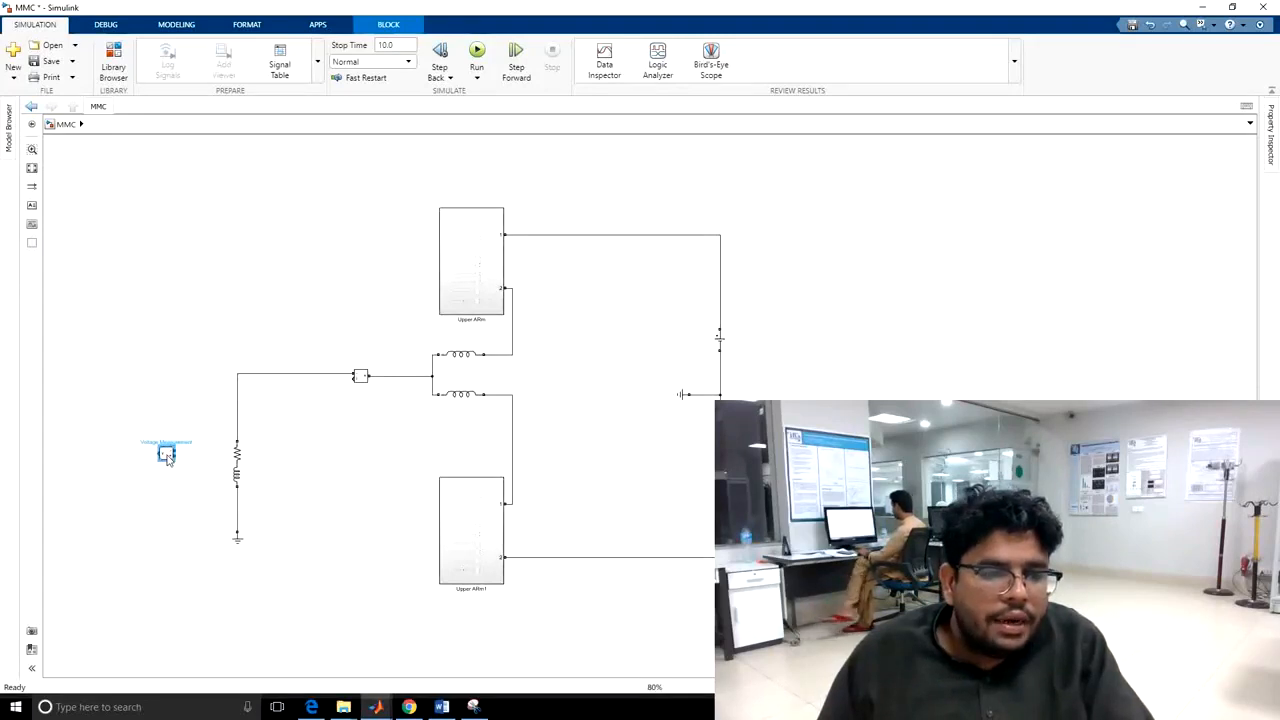
Try rotating the Voltage Measurement block counterclockwise, and turn it back clockwise
{"action": "right_click", "coordinate": [164, 455]}
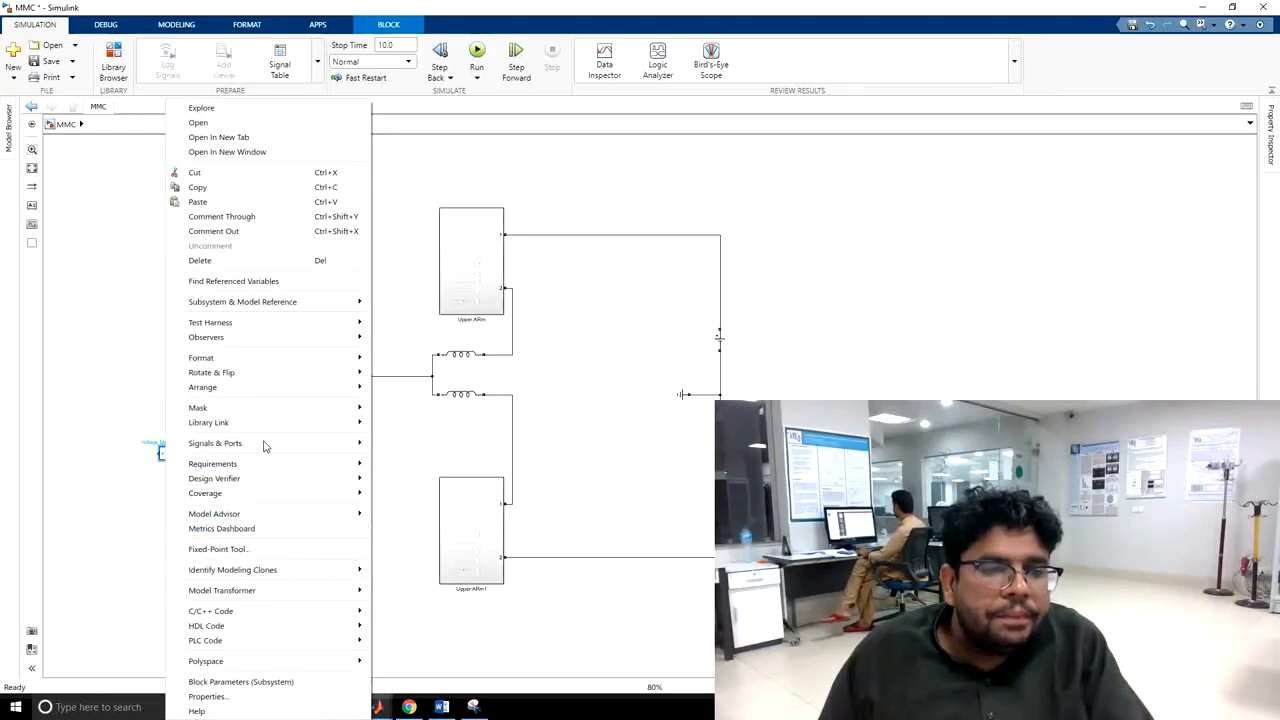
{"action": "mouse_move", "coordinate": [267, 382]}
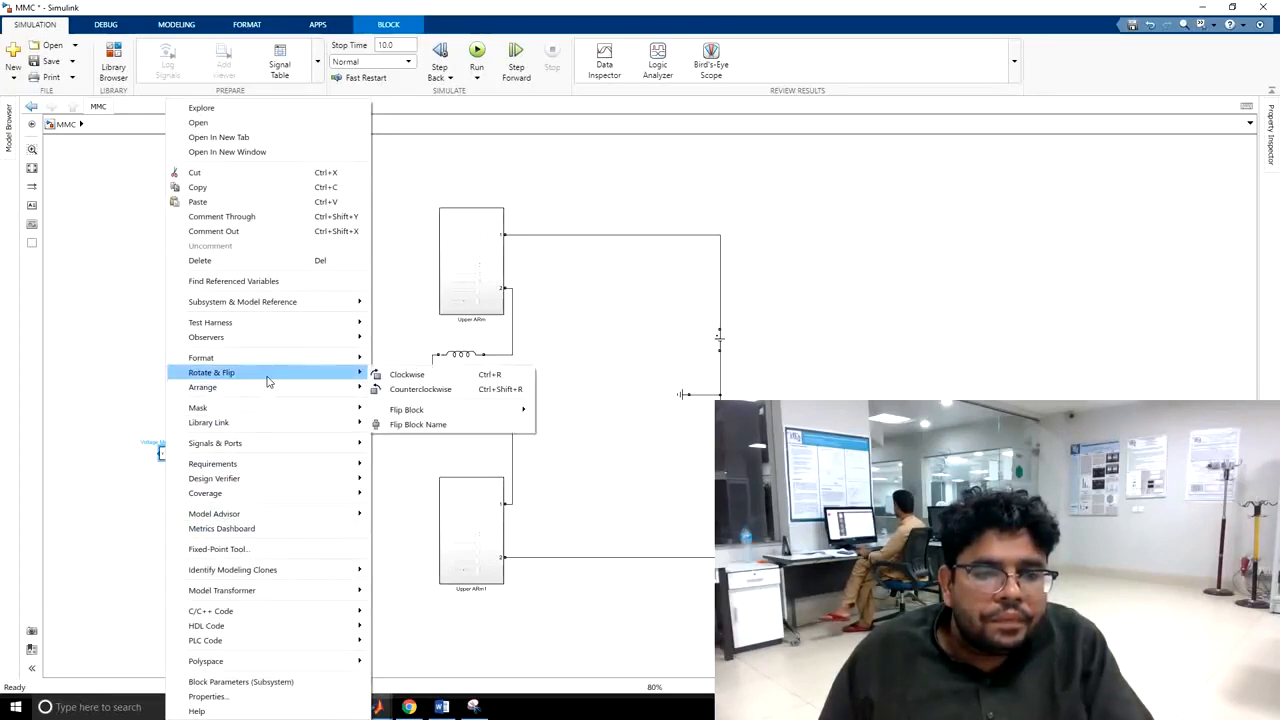
{"action": "left_click", "coordinate": [428, 388]}
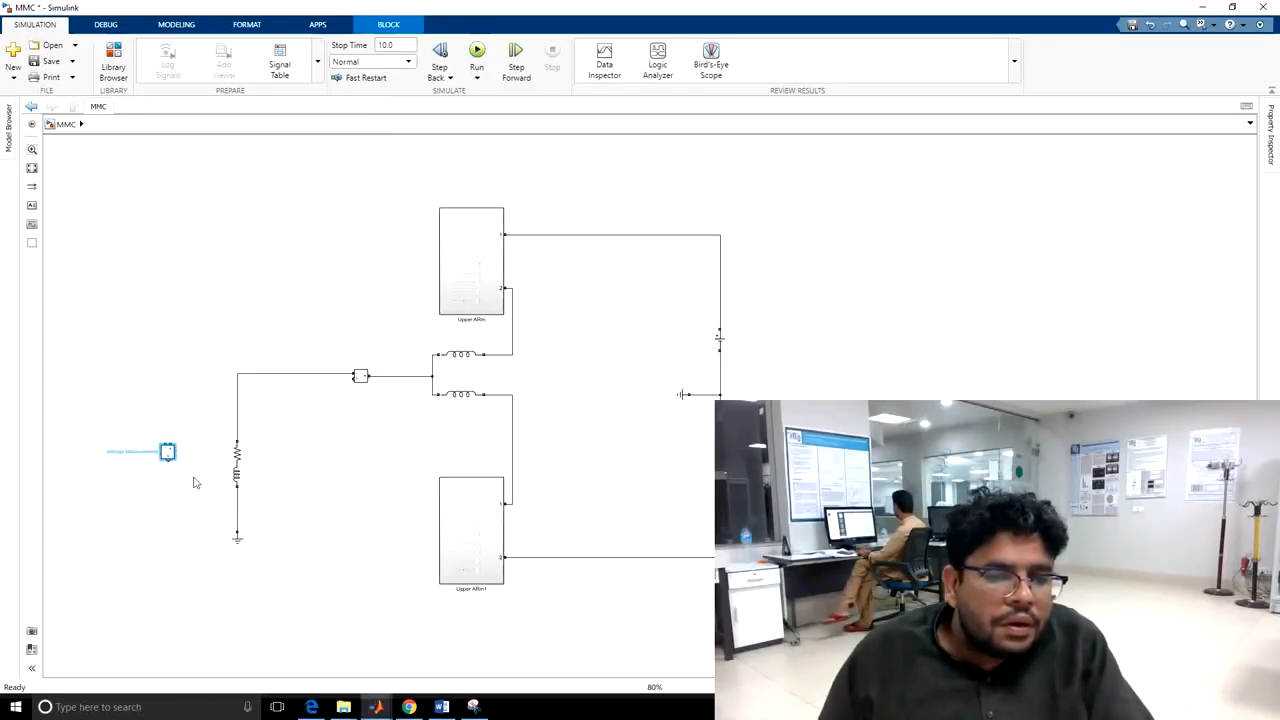
{"action": "key", "text": "ctrl+r"}
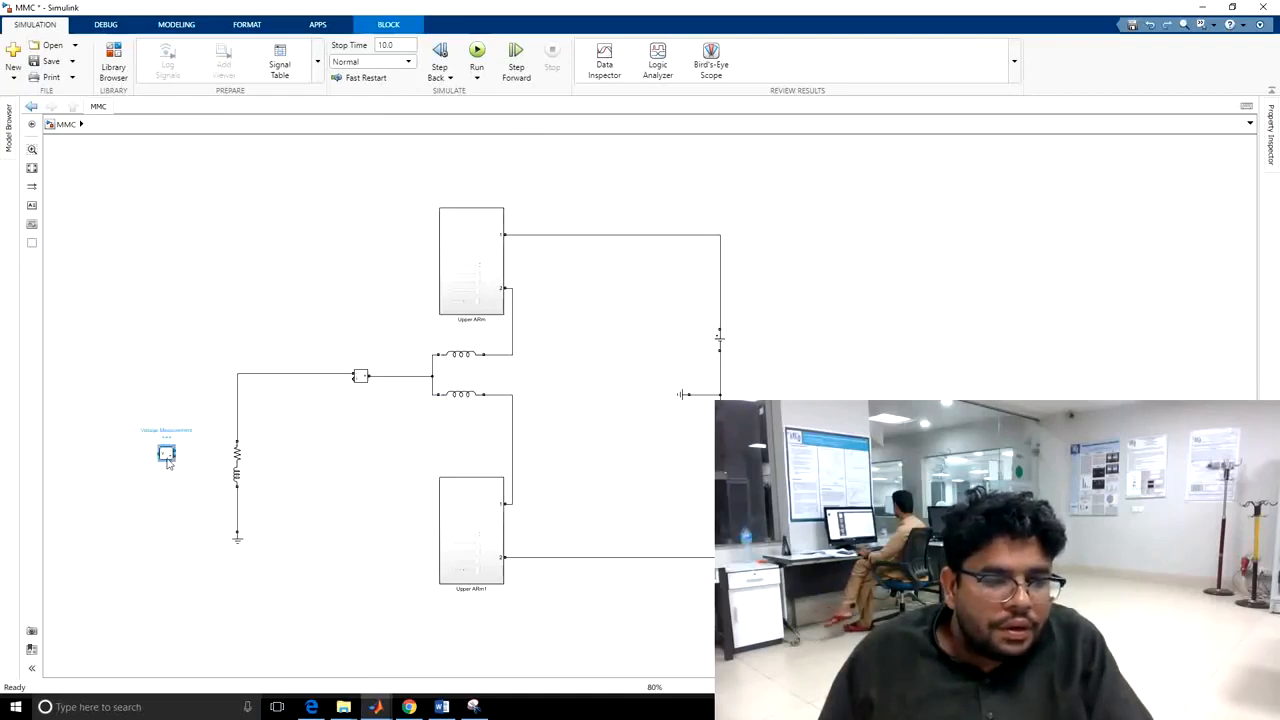
Flip the Voltage Measurement block up-down and wire its two inputs across the RL branch, one above and one below it
{"action": "right_click", "coordinate": [167, 458]}
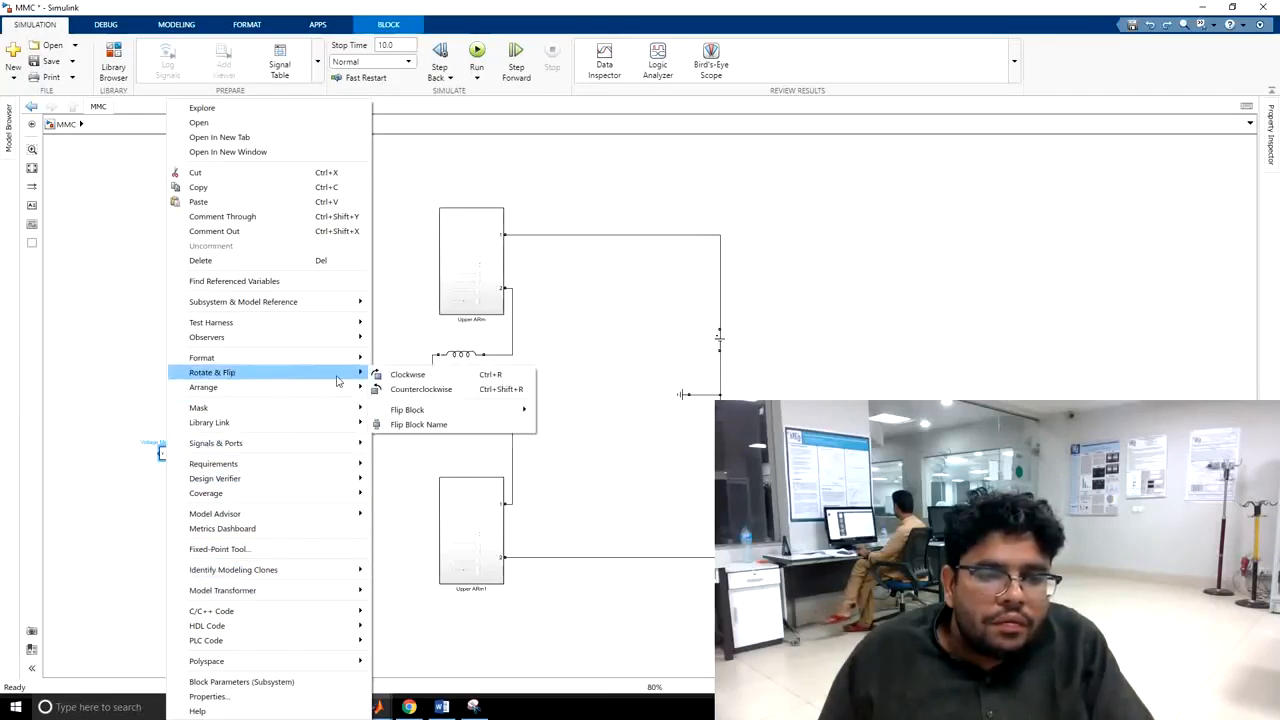
{"action": "mouse_move", "coordinate": [468, 410]}
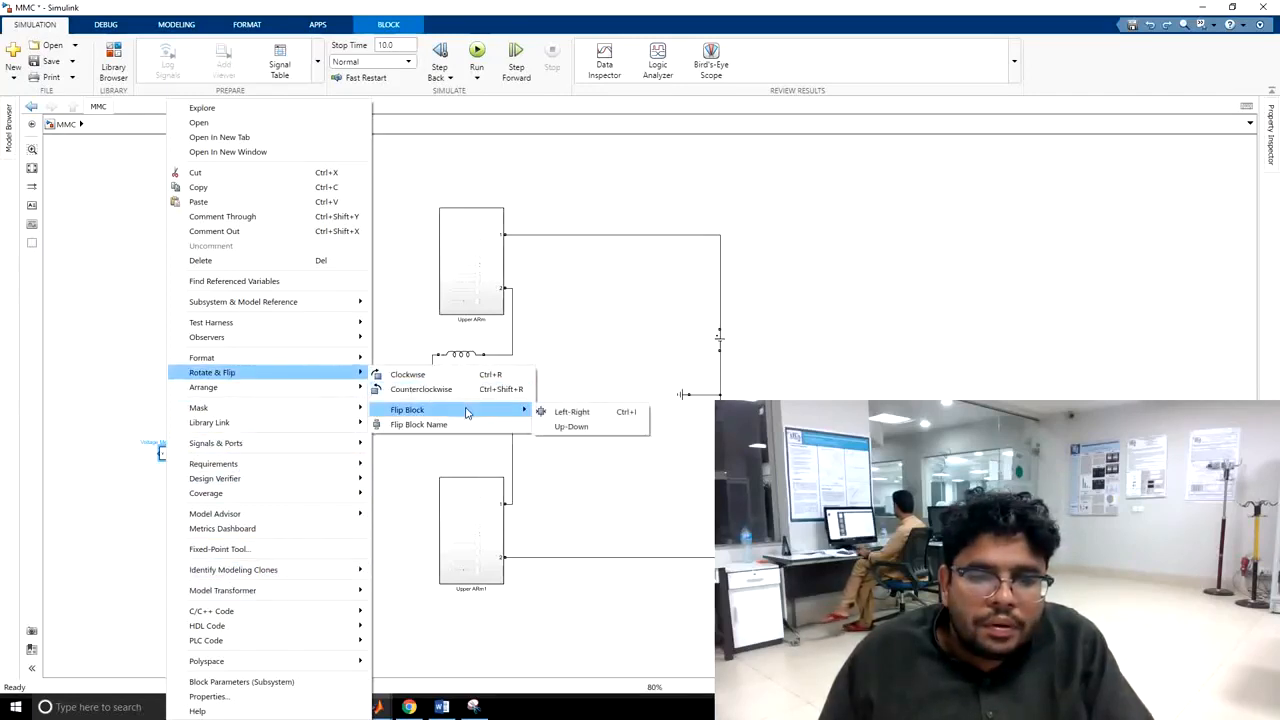
{"action": "left_click", "coordinate": [622, 426]}
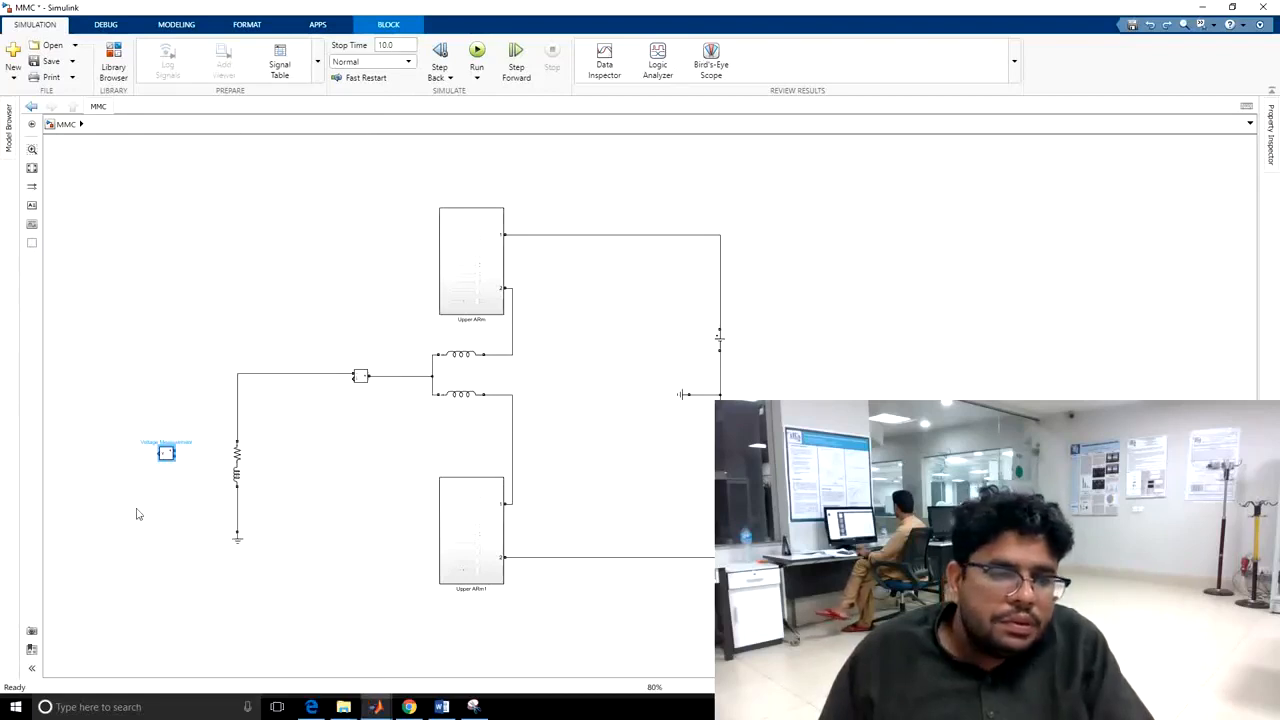
{"action": "left_click", "coordinate": [176, 510]}
{"action": "mouse_move", "coordinate": [178, 453]}
{"action": "left_mouse_down"}
{"action": "mouse_move", "coordinate": [217, 409]}
{"action": "mouse_move", "coordinate": [237, 413]}
{"action": "left_mouse_up"}
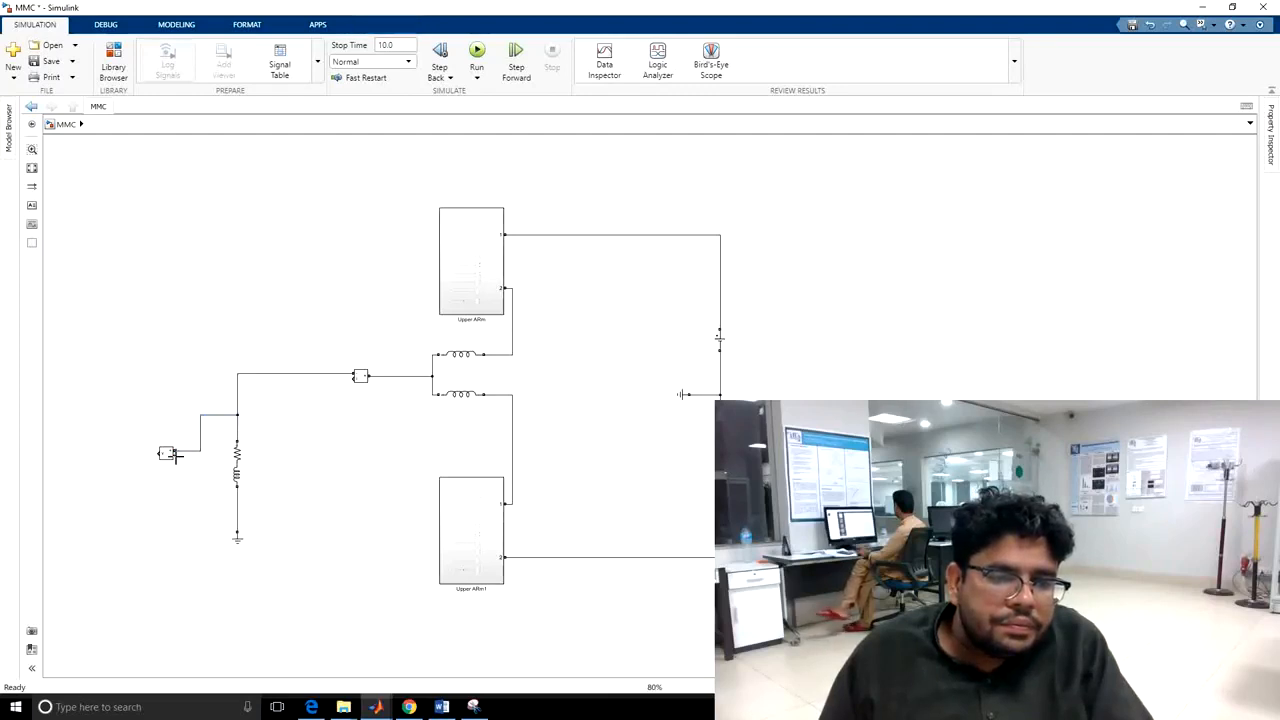
{"action": "mouse_move", "coordinate": [177, 453]}
{"action": "left_mouse_down"}
{"action": "mouse_move", "coordinate": [210, 518]}
{"action": "mouse_move", "coordinate": [236, 517]}
{"action": "left_mouse_up"}
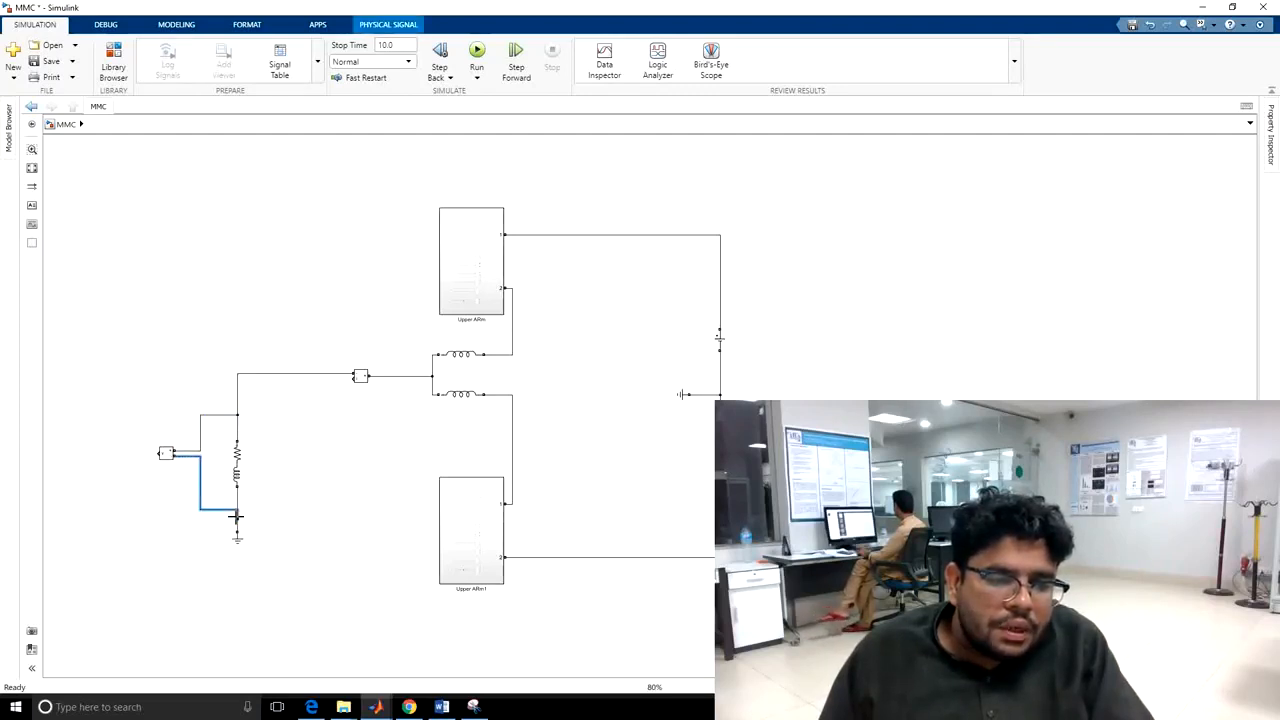
{"action": "left_click", "coordinate": [274, 504]}
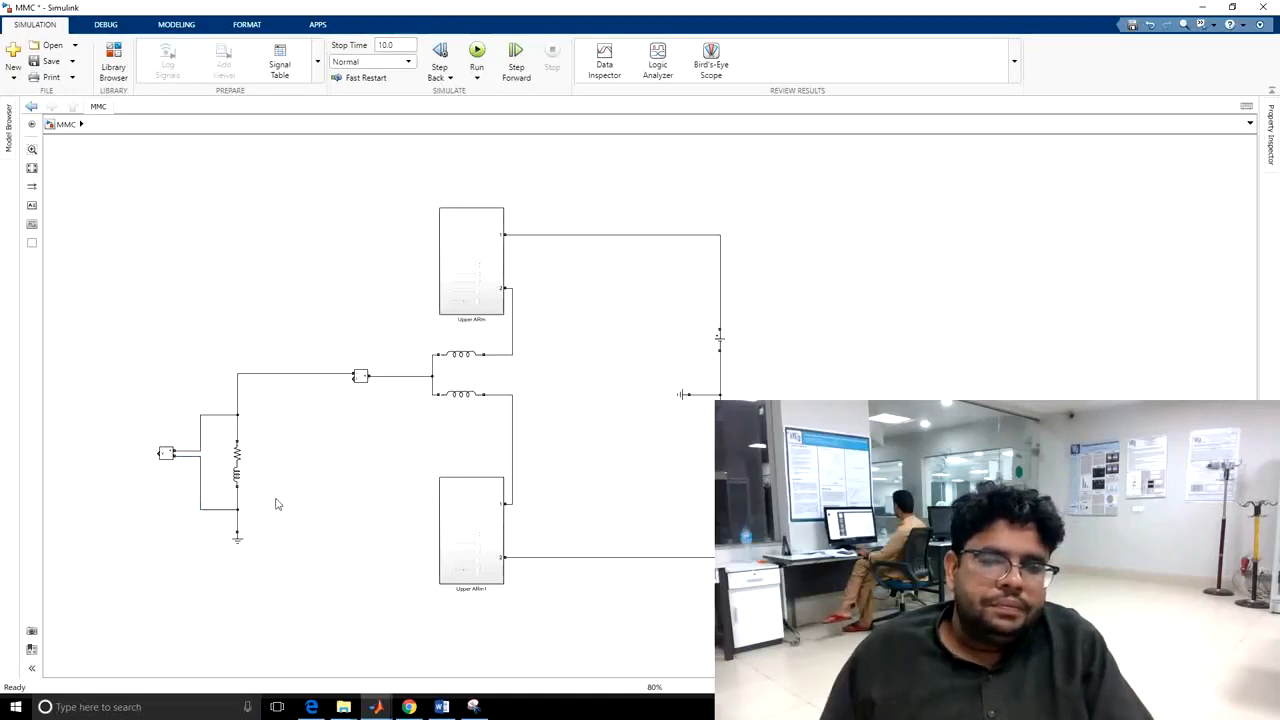
Add two scopes named Iout and Vout and wire them to the current measurement and voltage measurement outputs
{"action": "left_click", "coordinate": [113, 63]}
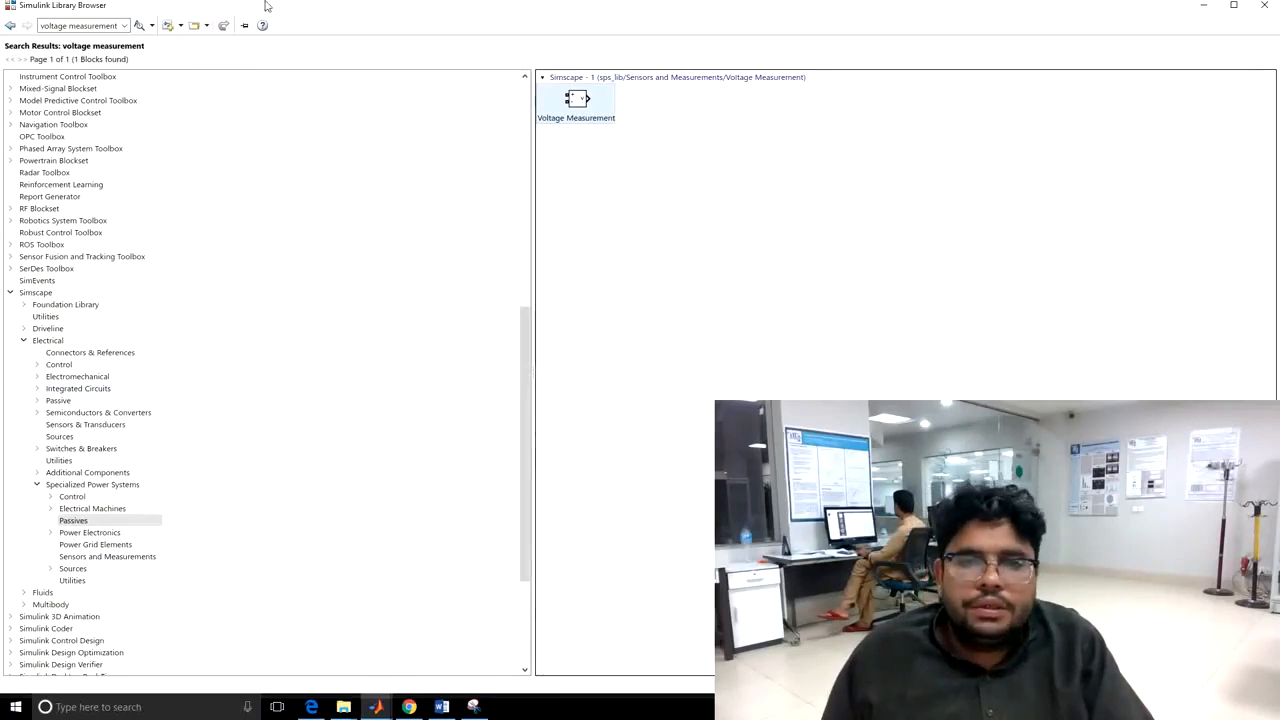
{"action": "left_click", "coordinate": [1203, 5]}
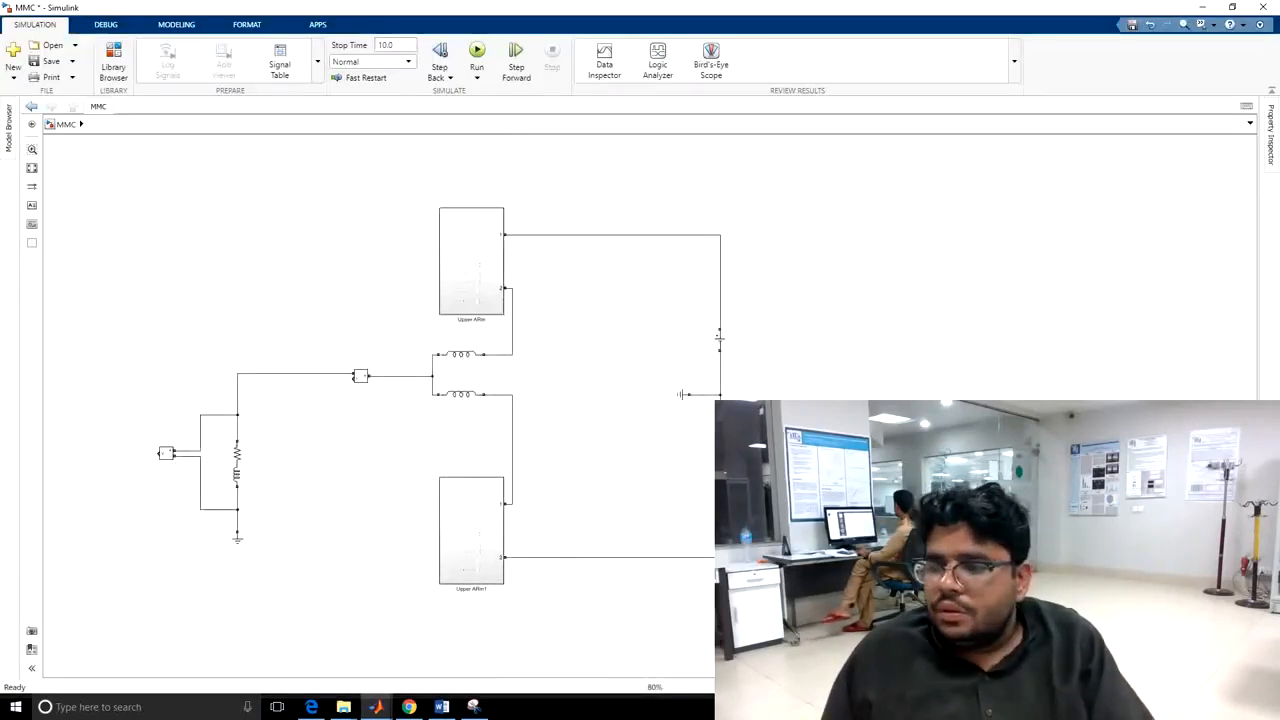
{"action": "mouse_move", "coordinate": [446, 246]}
{"action": "left_mouse_down"}
{"action": "mouse_move", "coordinate": [148, 367]}
{"action": "mouse_move", "coordinate": [148, 386]}
{"action": "mouse_move", "coordinate": [297, 394]}
{"action": "mouse_move", "coordinate": [361, 381]}
{"action": "left_mouse_up"}
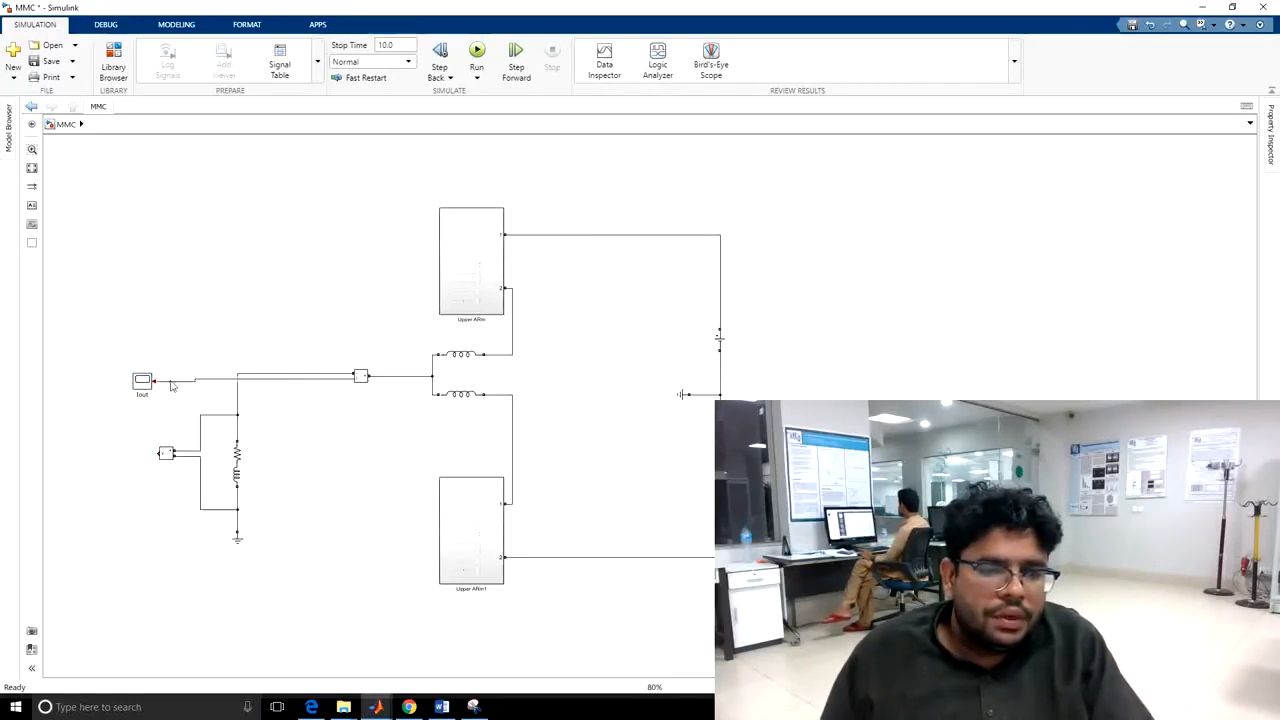
{"action": "left_click_drag", "start_coordinate": [143, 381], "coordinate": [140, 383]}
{"action": "left_click", "coordinate": [336, 444]}
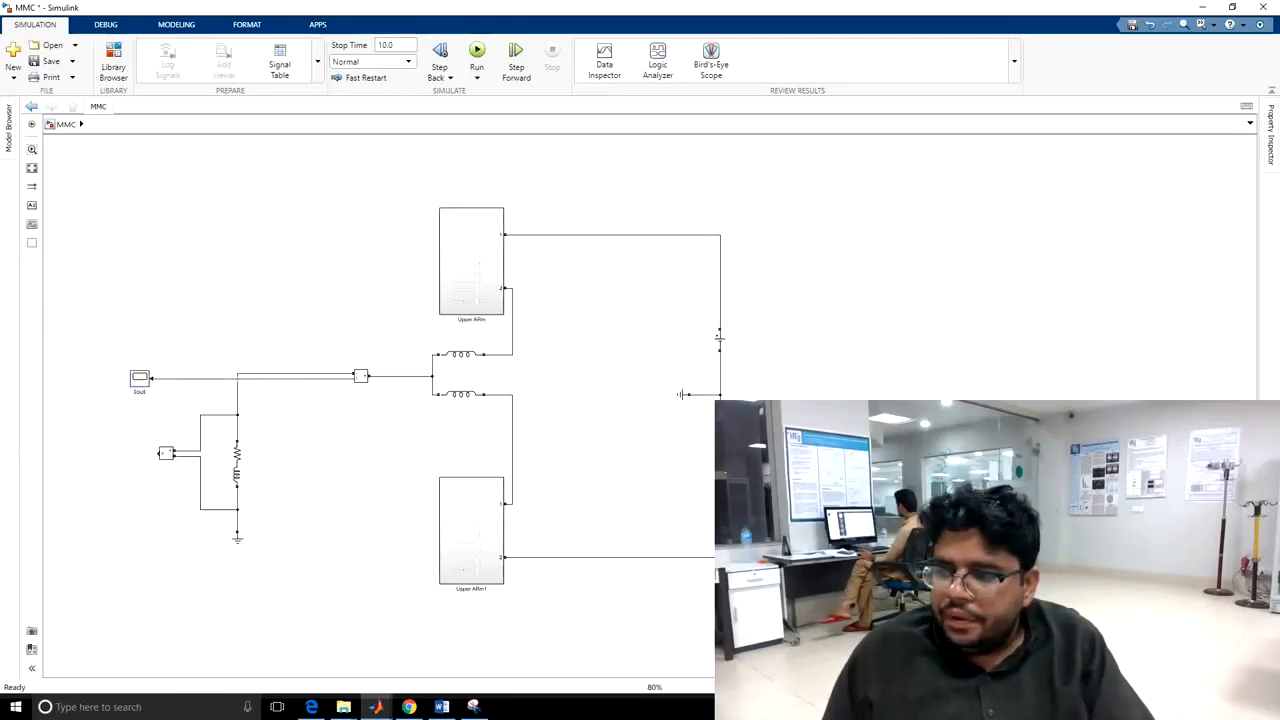
{"action": "left_click_drag", "start_coordinate": [1279, 407], "coordinate": [104, 466]}
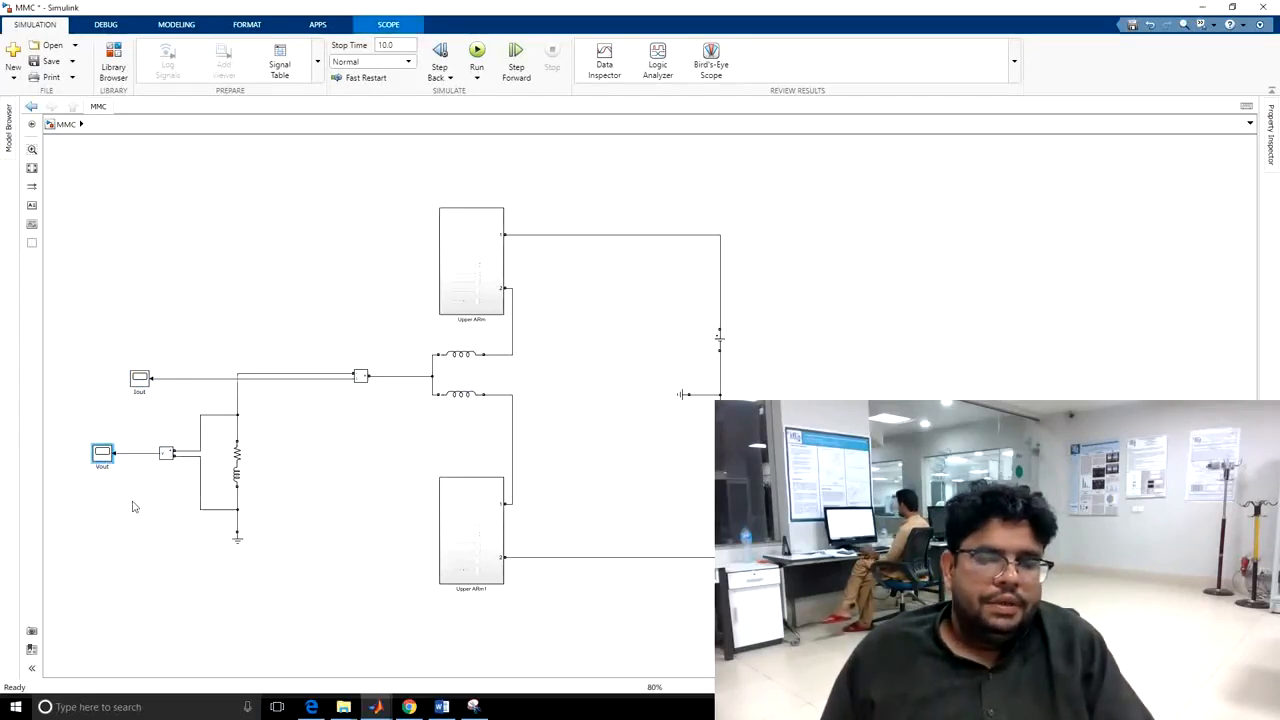
Set the upper DC voltage source's amplitude to 2000 V and open the lower DC source's amplitude for editing
{"action": "left_click_drag", "start_coordinate": [127, 580], "coordinate": [396, 531]}
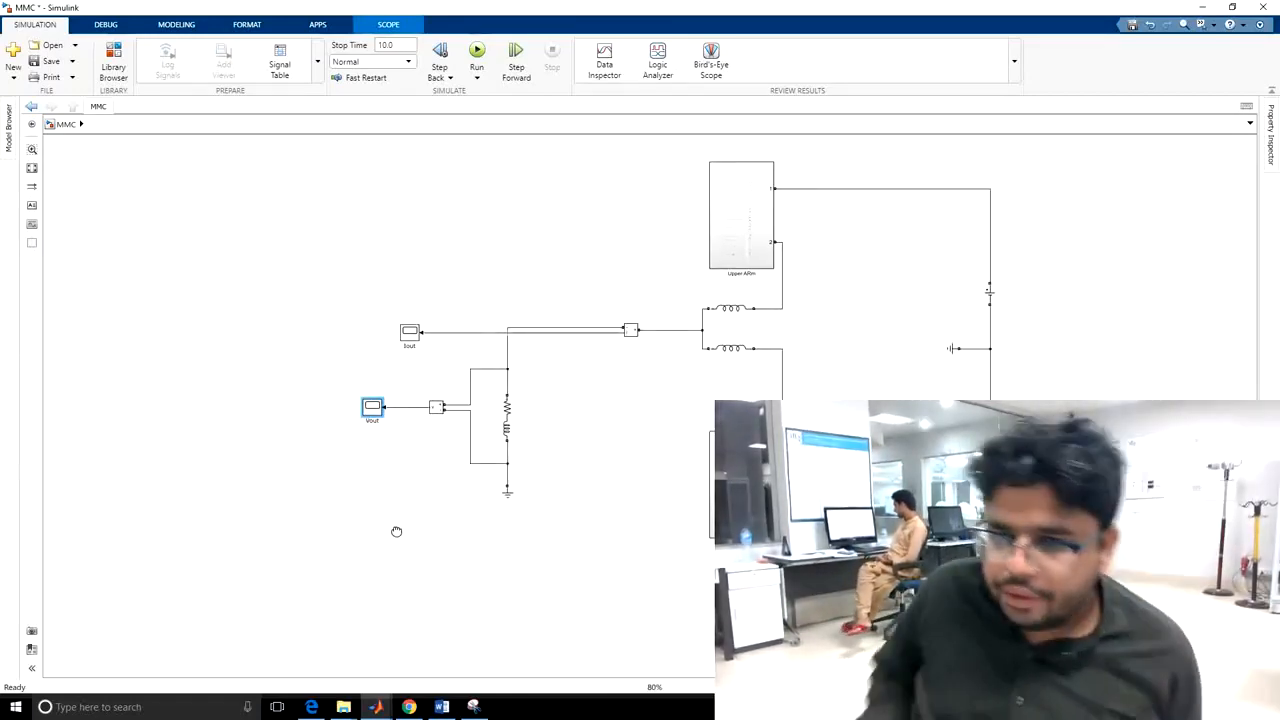
{"action": "double_click", "coordinate": [989, 292]}
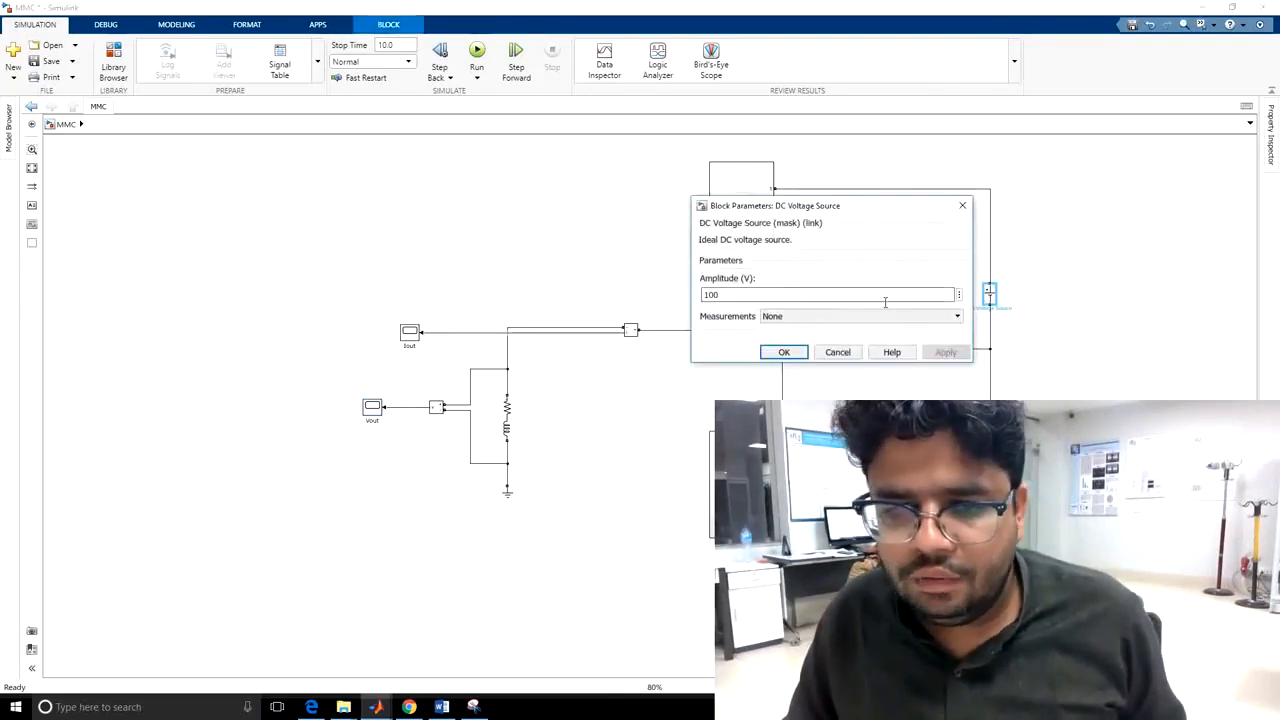
{"action": "double_click", "coordinate": [852, 302]}
{"action": "type", "text": "2000"}
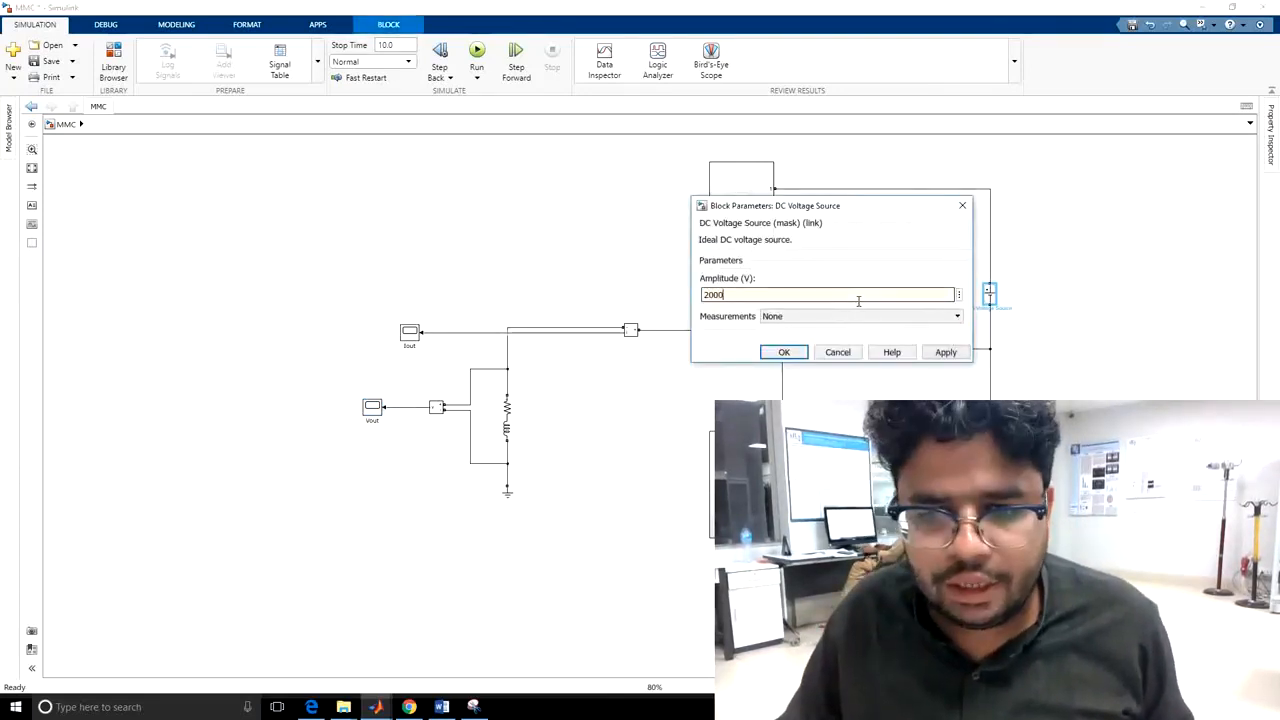
{"action": "key", "text": "Return"}
{"action": "double_click", "coordinate": [989, 292]}
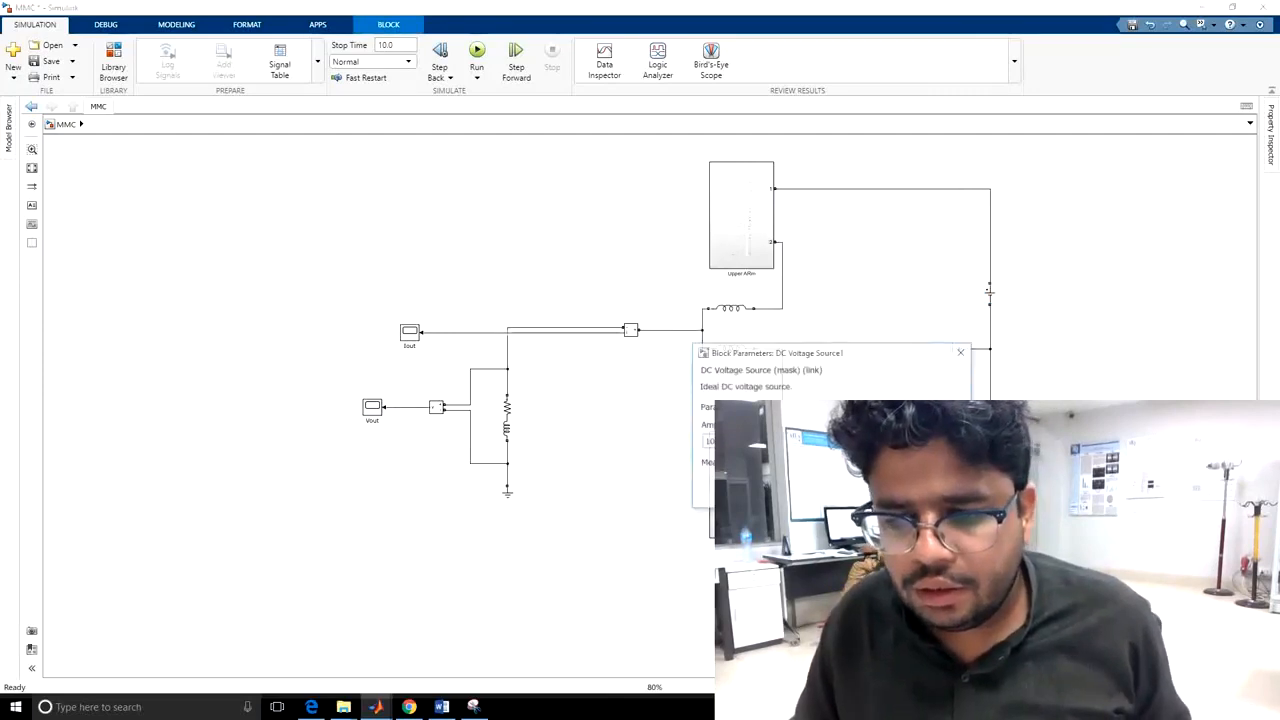
{"action": "key", "text": "Return"}
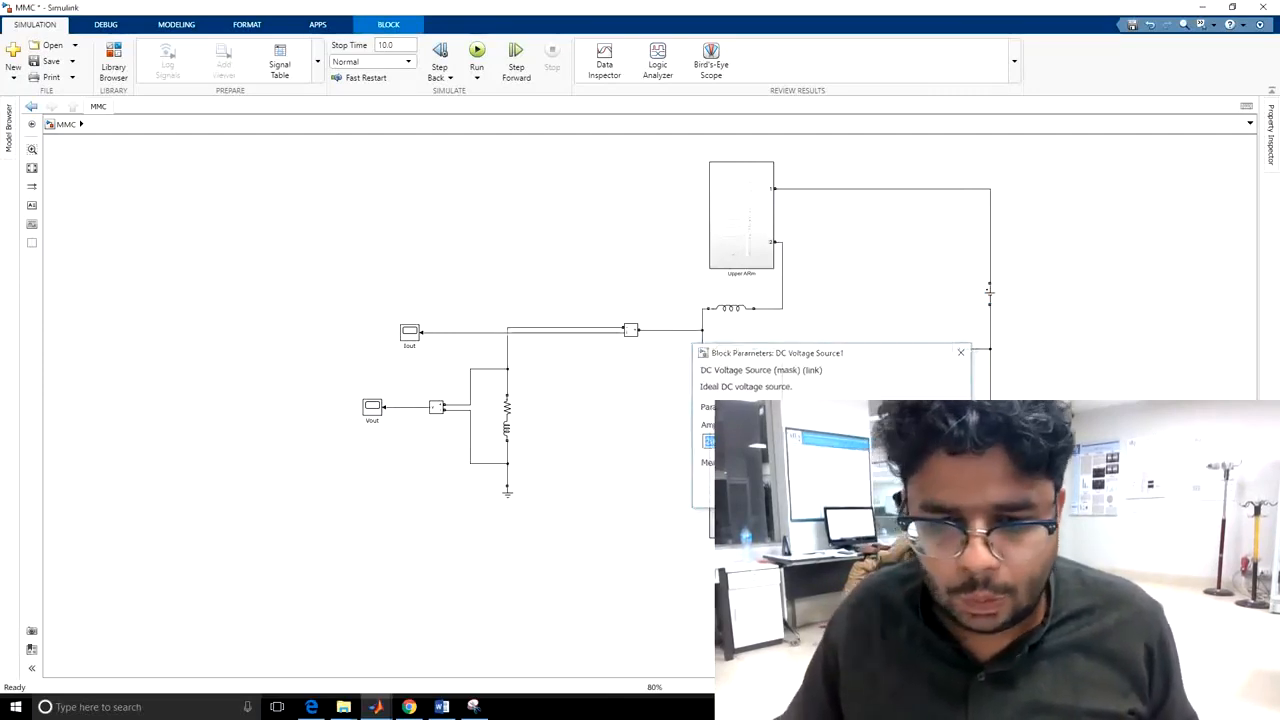
{"action": "left_click", "coordinate": [900, 450]}
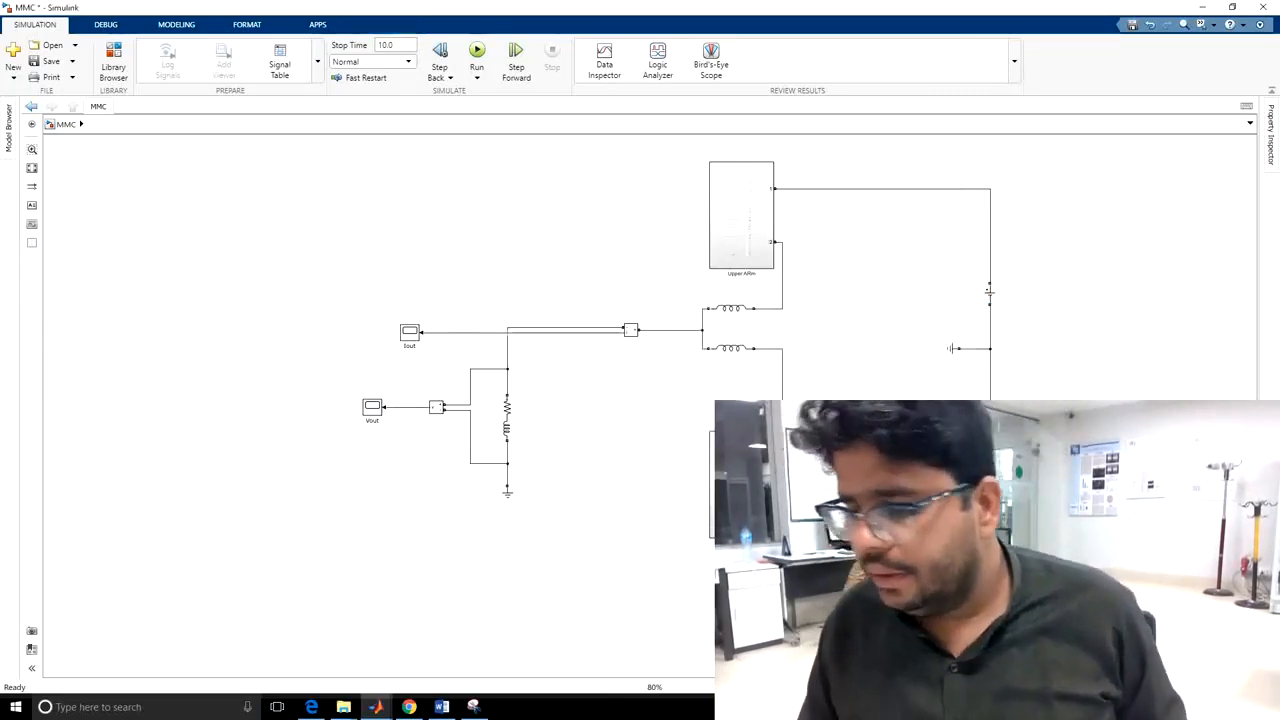
Place a Sine Wave block in the empty area below and to the left of the RL load
{"action": "scroll", "coordinate": [1139, 387], "scroll_direction": "down", "scroll_amount": 2}
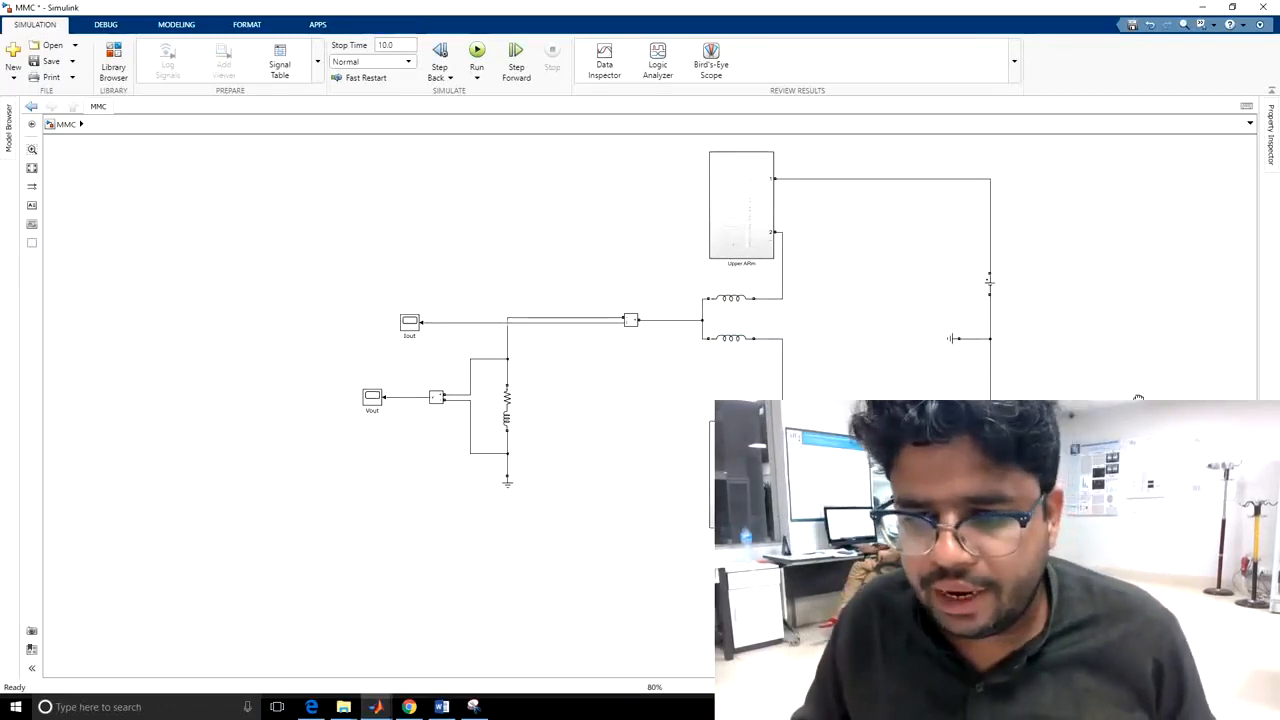
{"action": "scroll", "coordinate": [1126, 374], "scroll_direction": "down", "scroll_amount": 5}
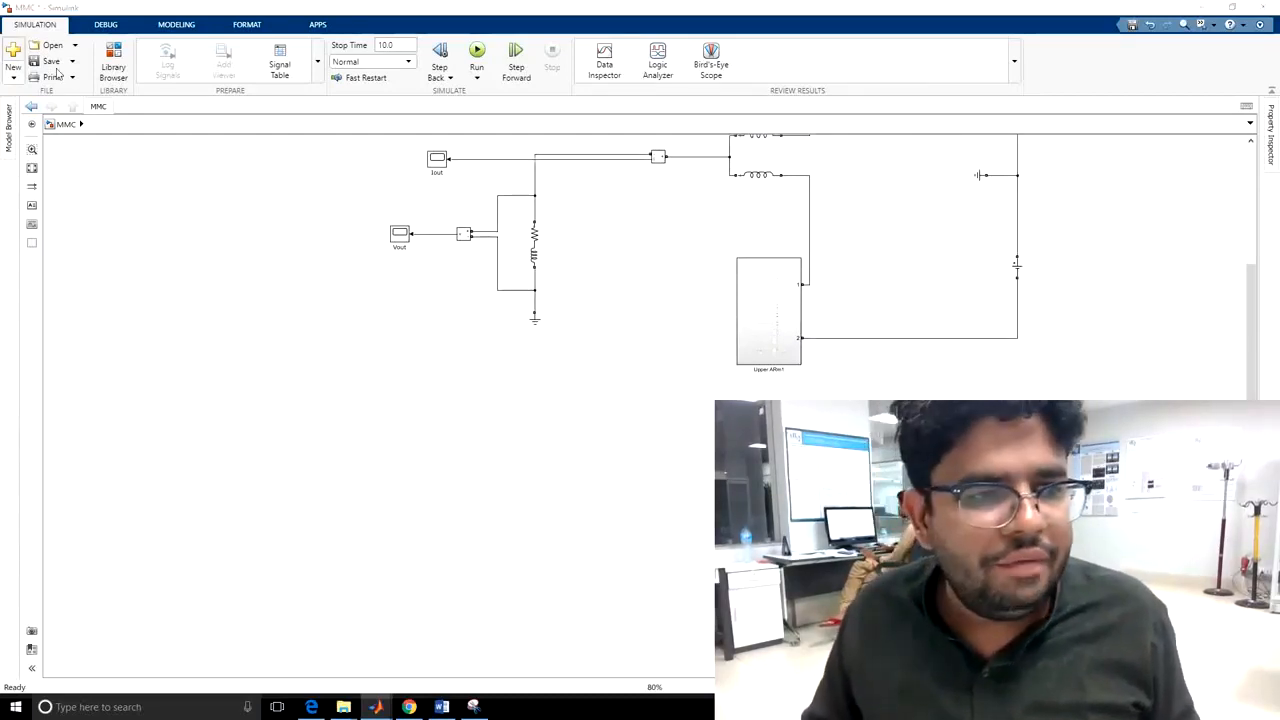
{"action": "left_click_drag", "start_coordinate": [570, 418], "coordinate": [181, 470]}
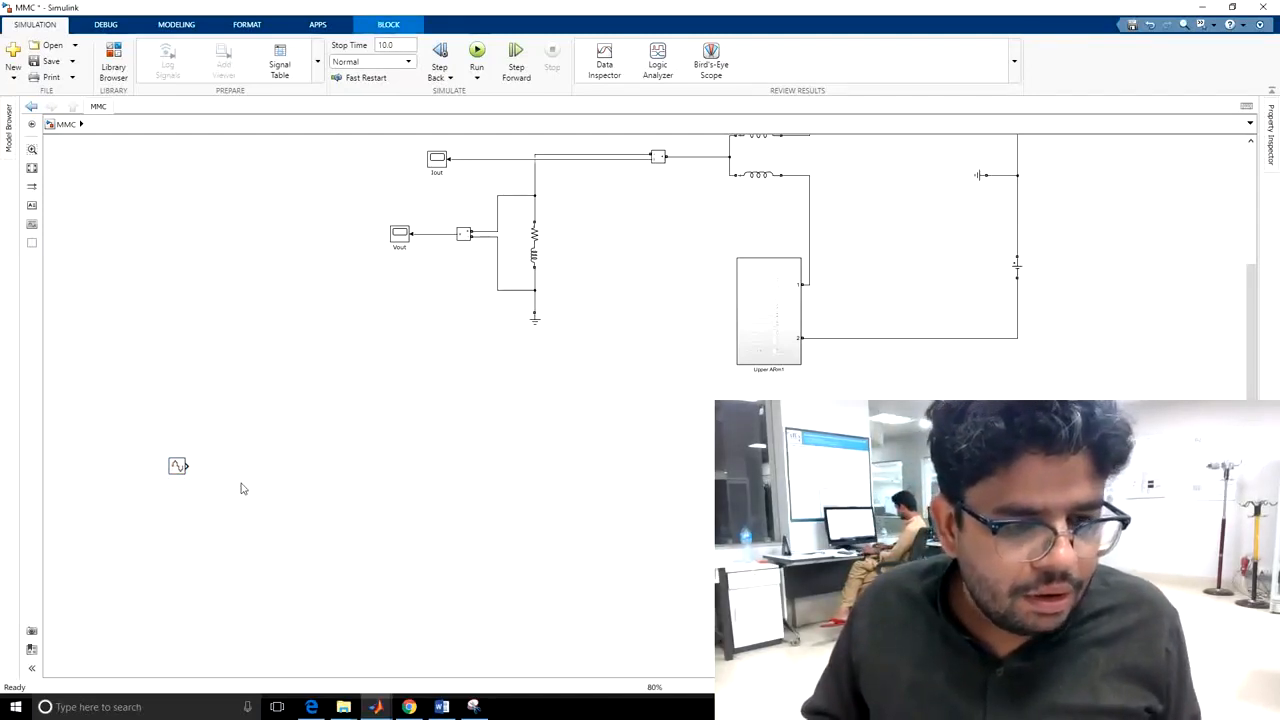
{"action": "left_click", "coordinate": [240, 488]}
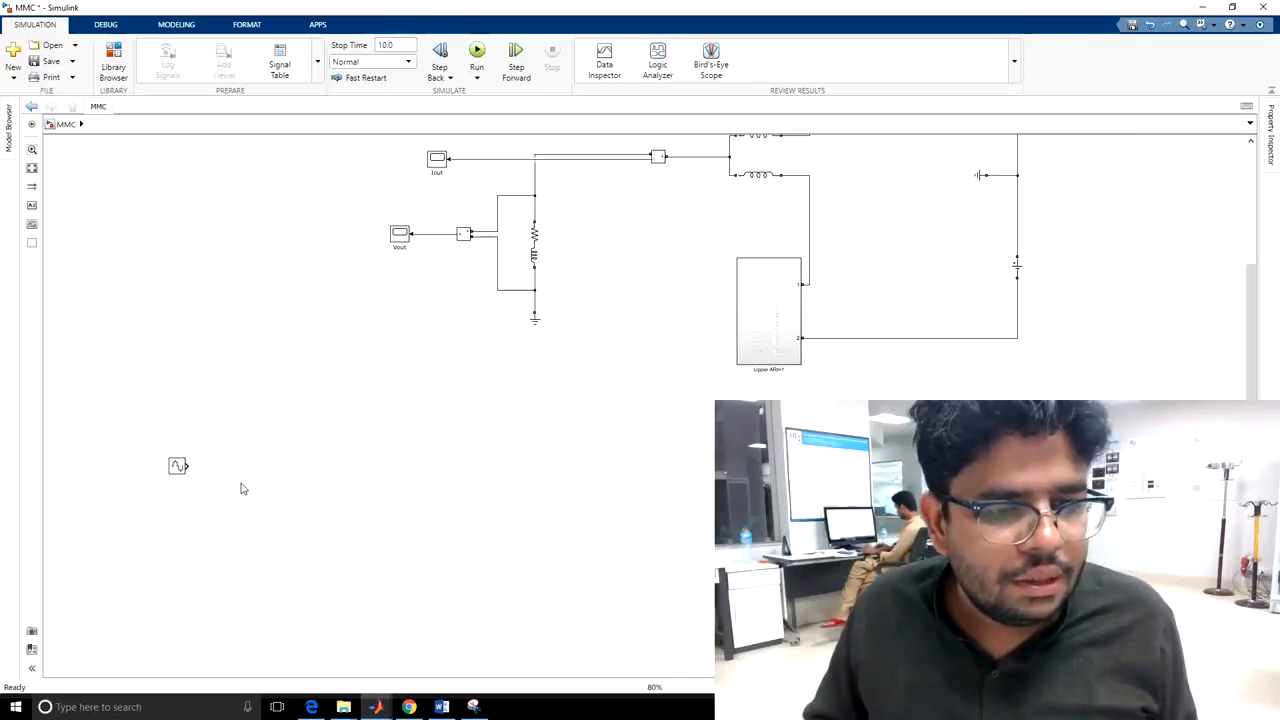
Search the block library for "gain" and add the Gain block to the MMC model
{"action": "left_click", "coordinate": [113, 62]}
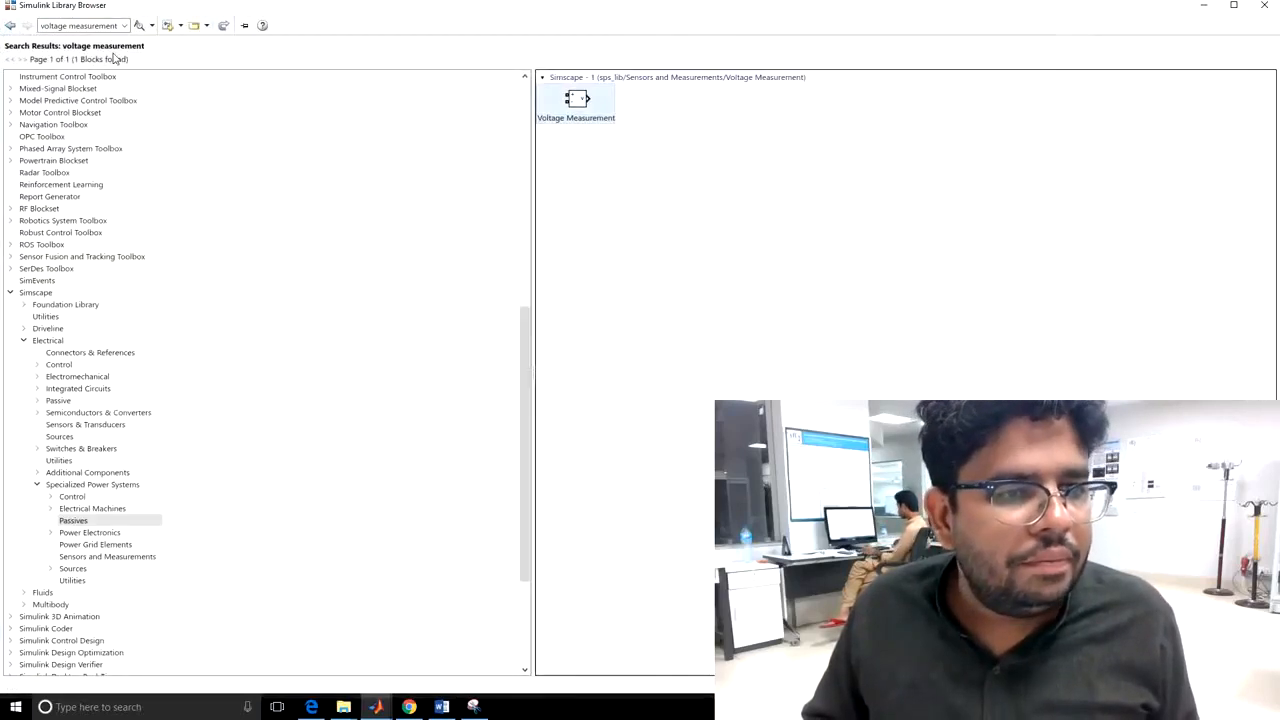
{"action": "left_click", "coordinate": [98, 26]}
{"action": "type", "text": "\\"}
{"action": "key", "text": "Return"}
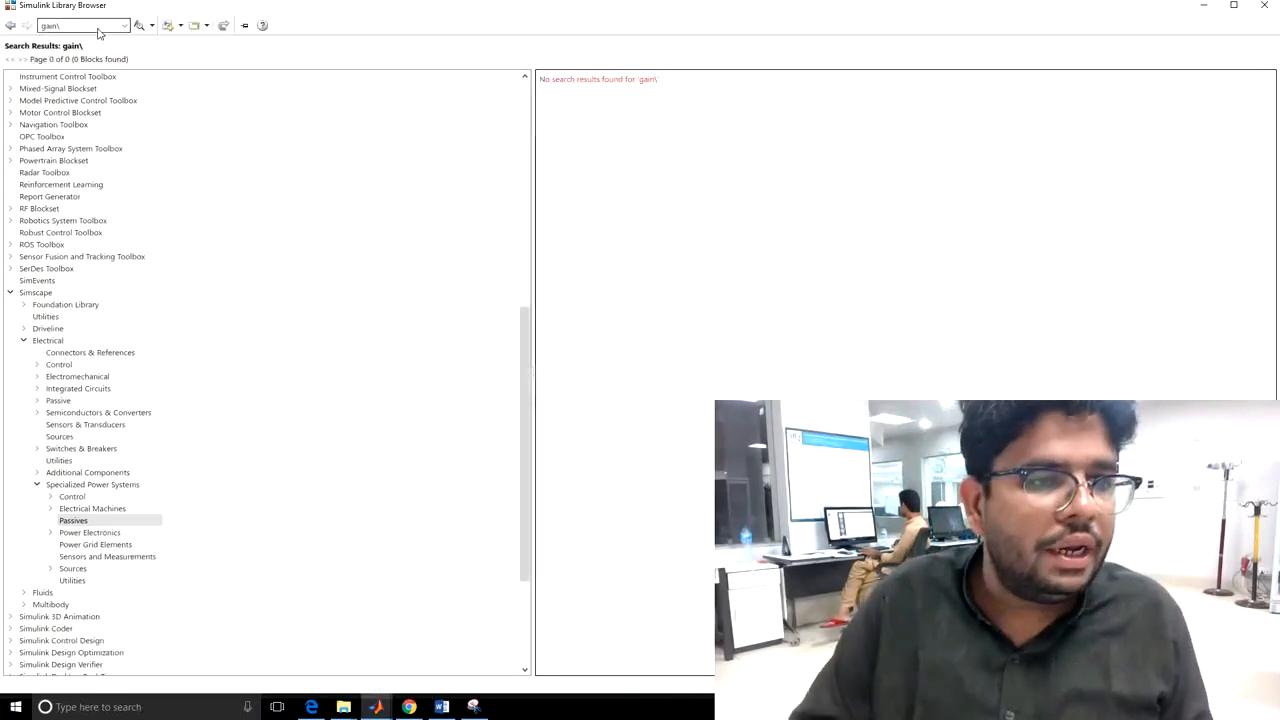
{"action": "key", "text": "BackSpace"}
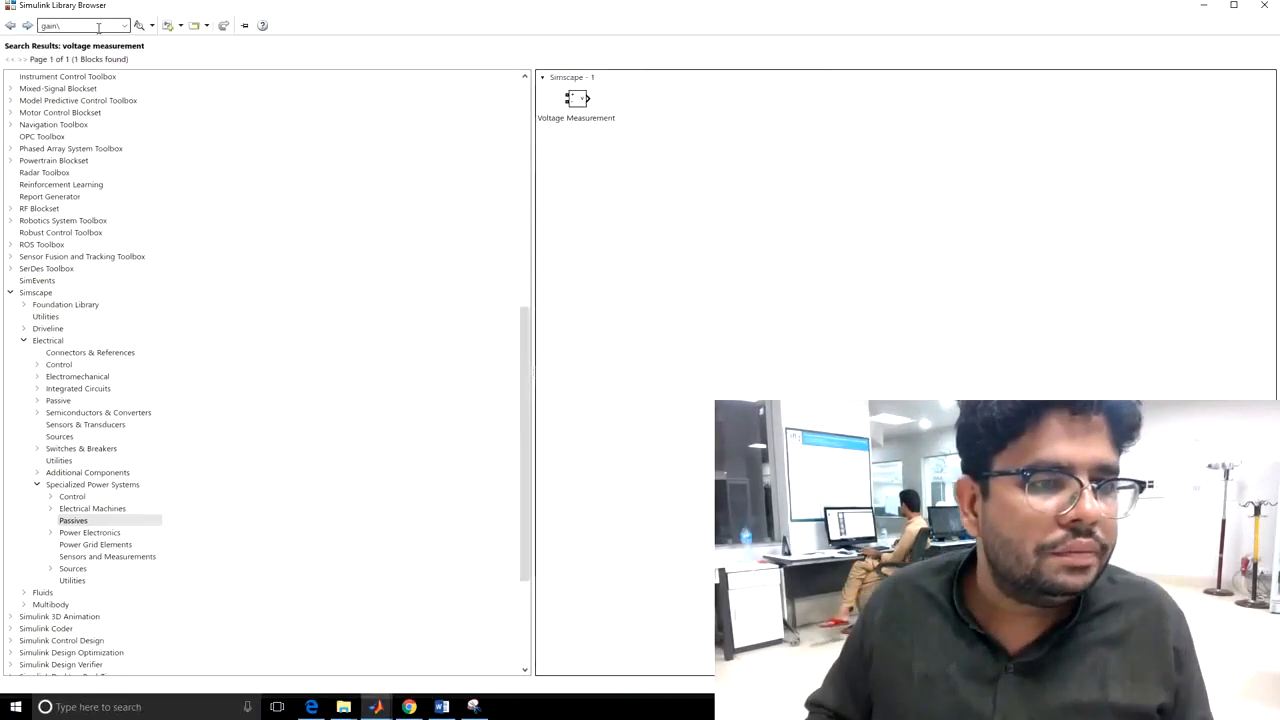
{"action": "double_click", "coordinate": [97, 28]}
{"action": "key", "text": "BackSpace"}
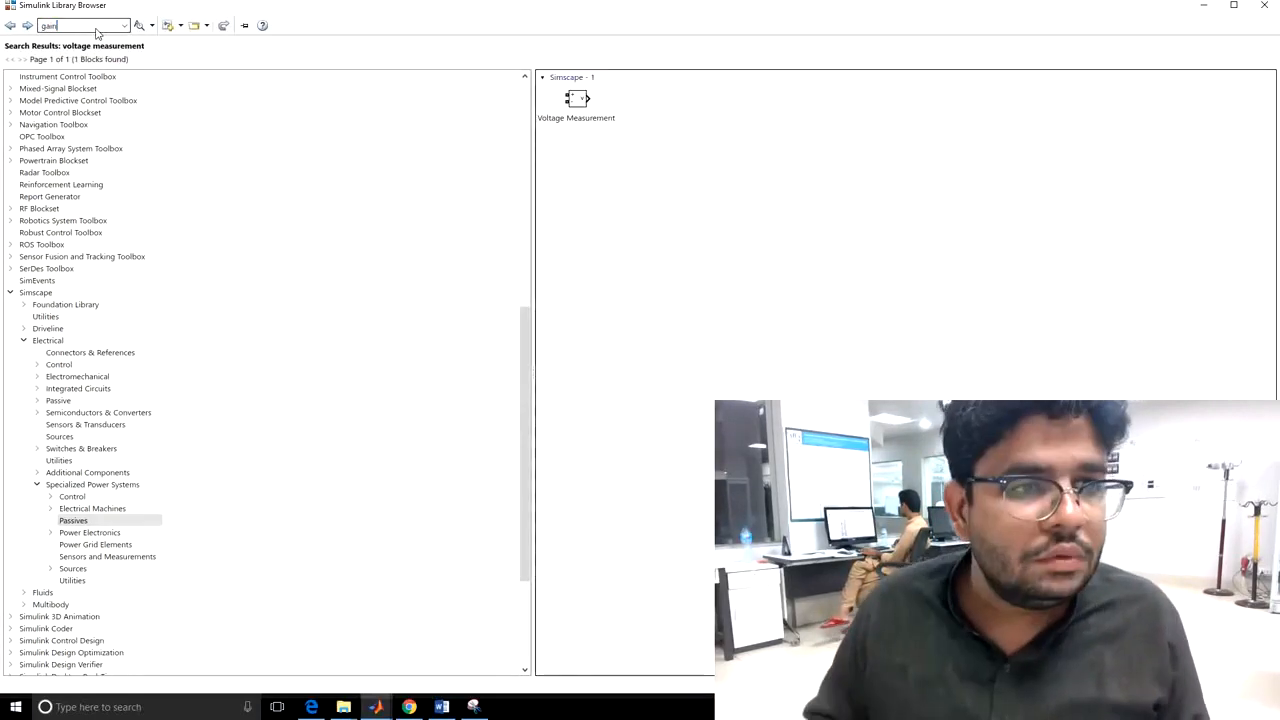
{"action": "key", "text": "Return"}
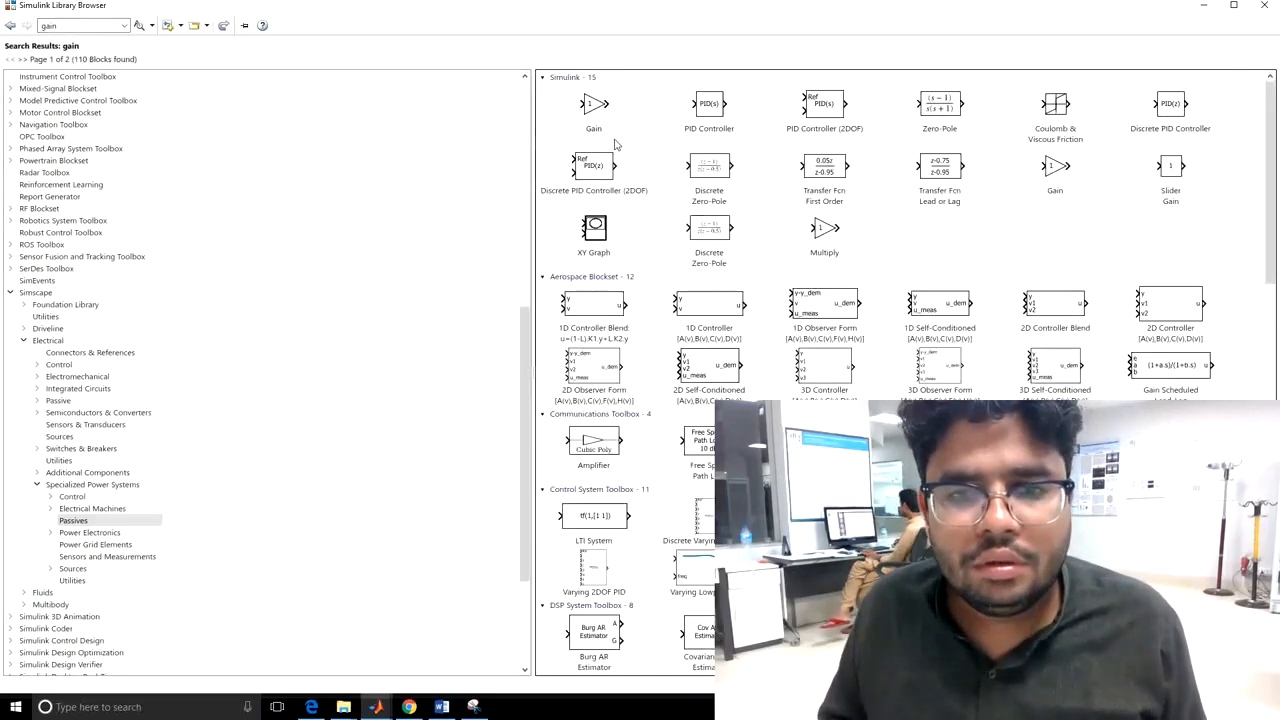
{"action": "right_click", "coordinate": [609, 118]}
{"action": "left_click", "coordinate": [679, 128]}
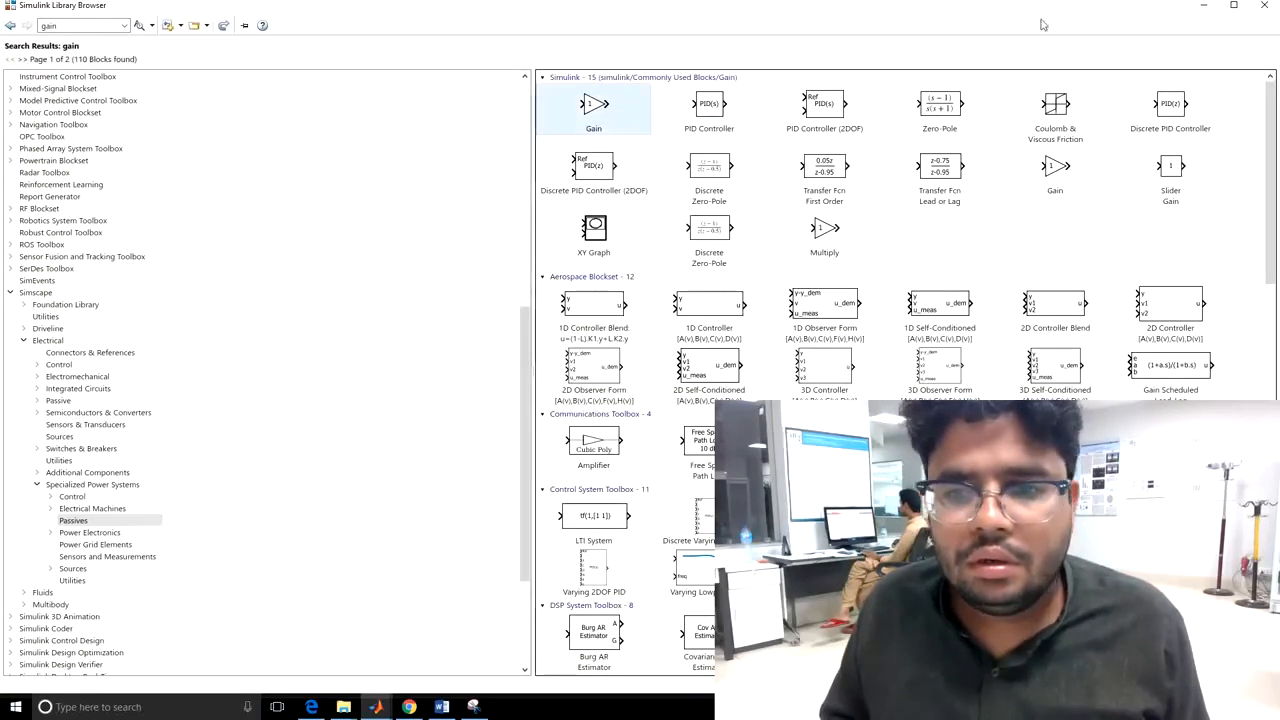
{"action": "left_click", "coordinate": [1204, 5]}
Connect the Gain block to the Sine Wave output and set its gain to -1
{"action": "left_click_drag", "start_coordinate": [651, 410], "coordinate": [189, 466]}
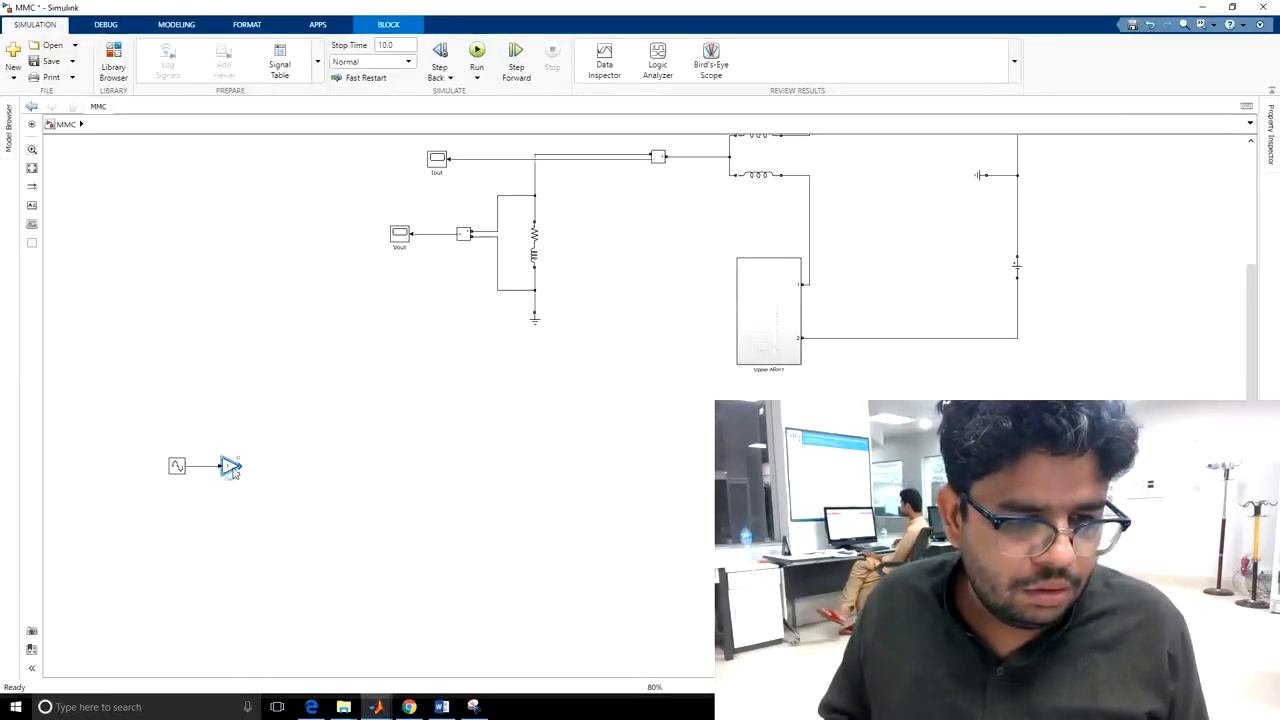
{"action": "double_click", "coordinate": [230, 467]}
{"action": "type", "text": "-1"}
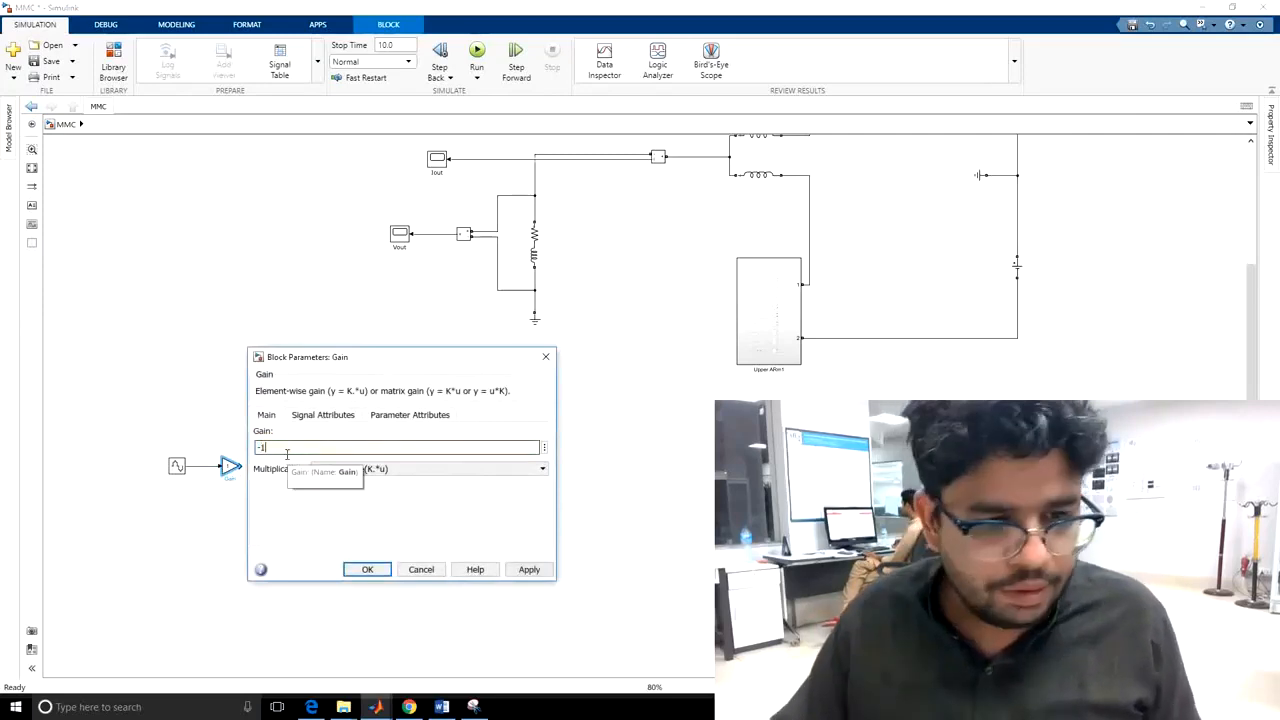
{"action": "key", "text": "Return"}
{"action": "left_click", "coordinate": [382, 446]}
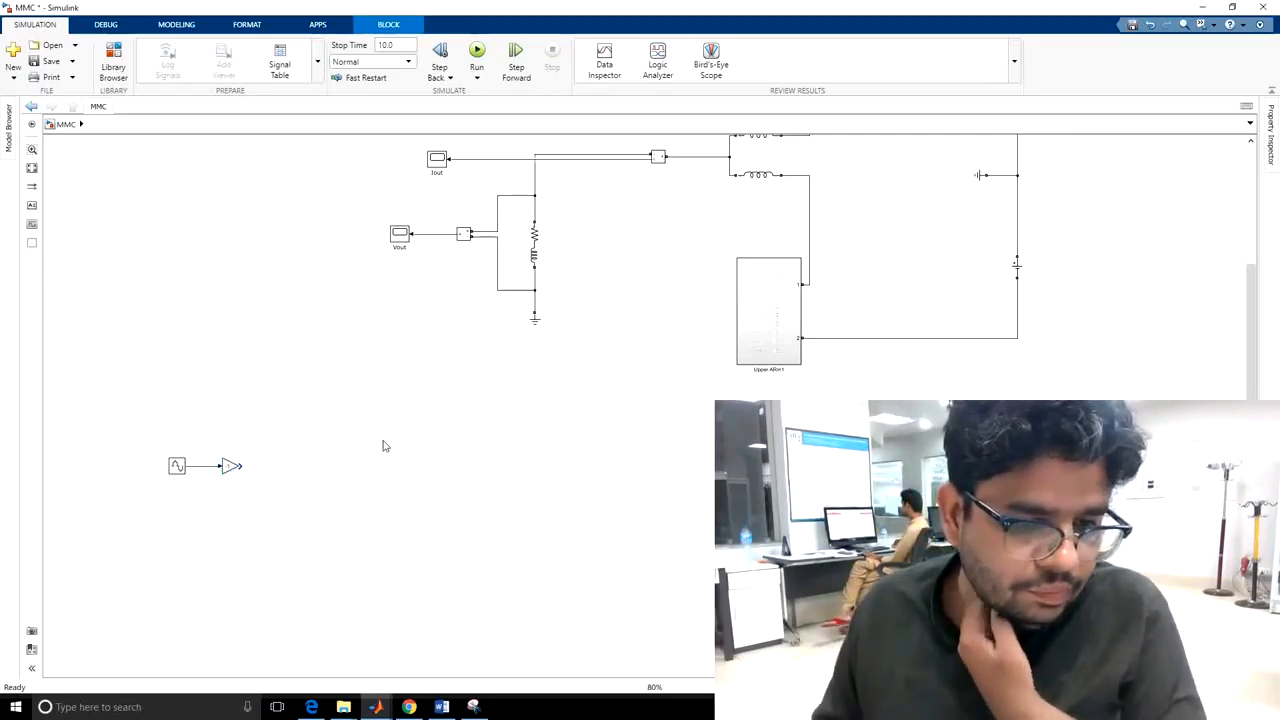
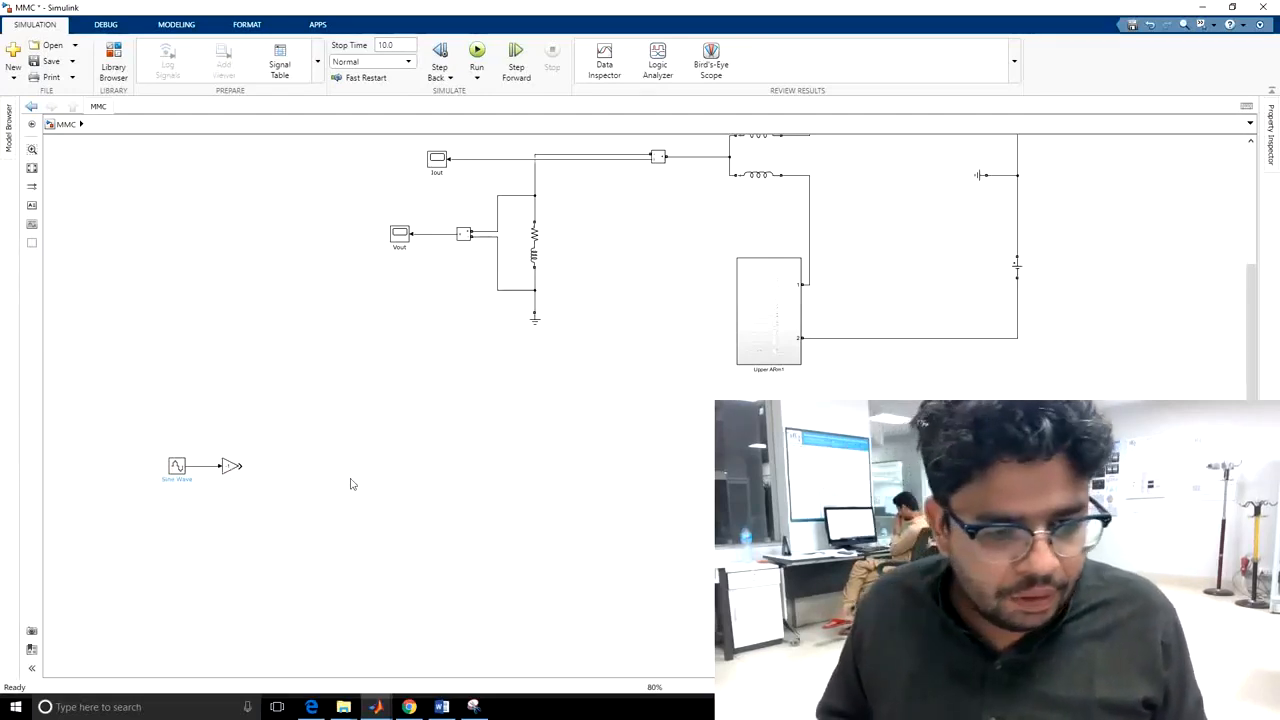
Search the block library for "inport", add the Inport block to the right of the sine wave's gain and name it Uref
{"action": "left_click", "coordinate": [113, 62]}
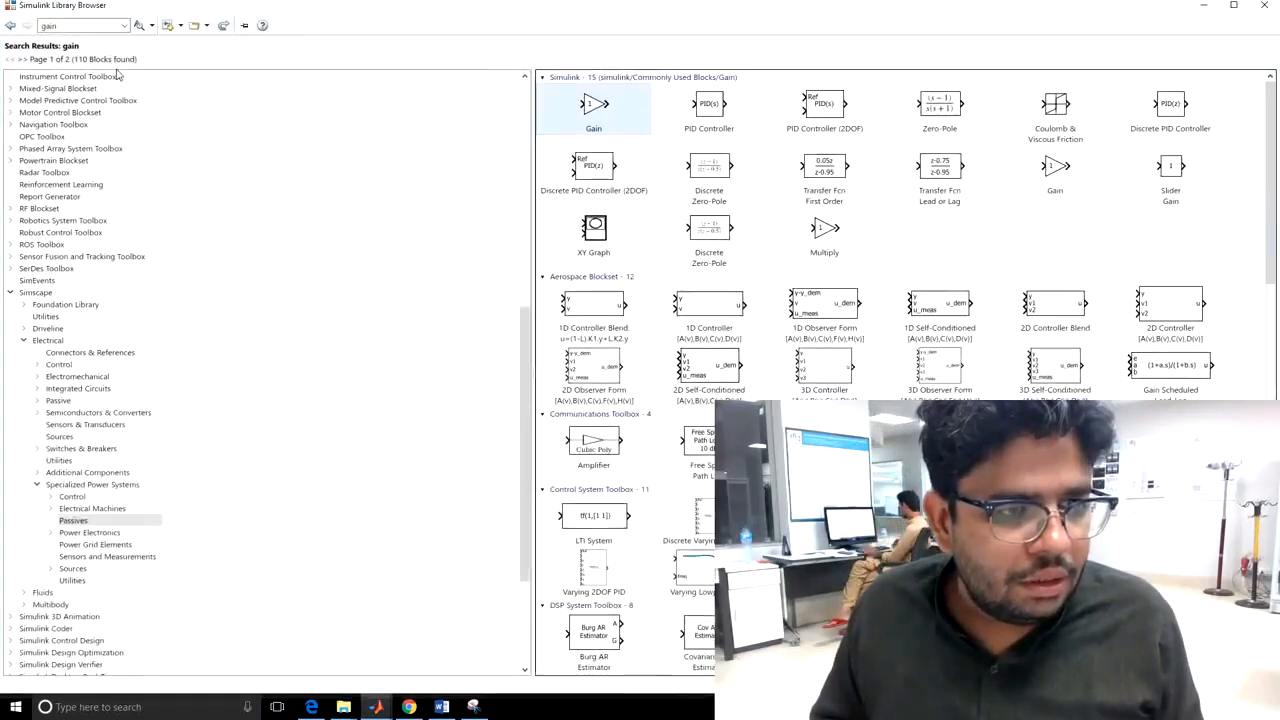
{"action": "double_click", "coordinate": [96, 27]}
{"action": "type", "text": "inport"}
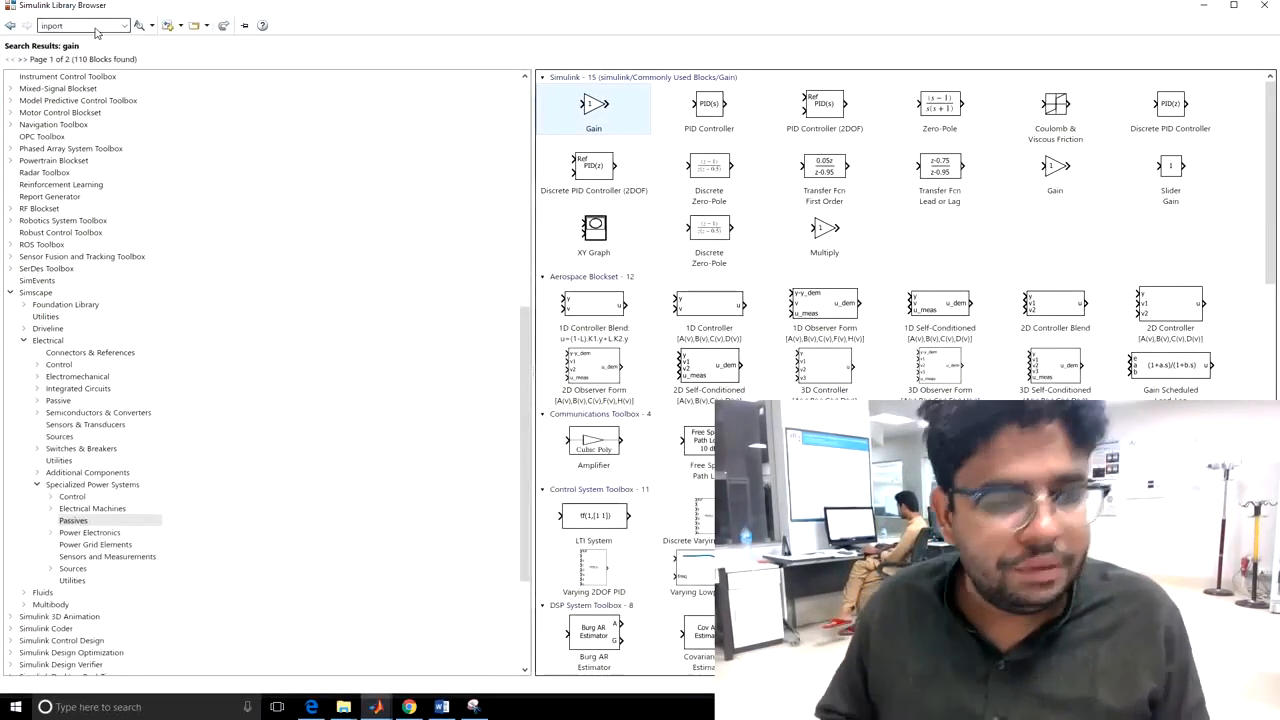
{"action": "key", "text": "Return"}
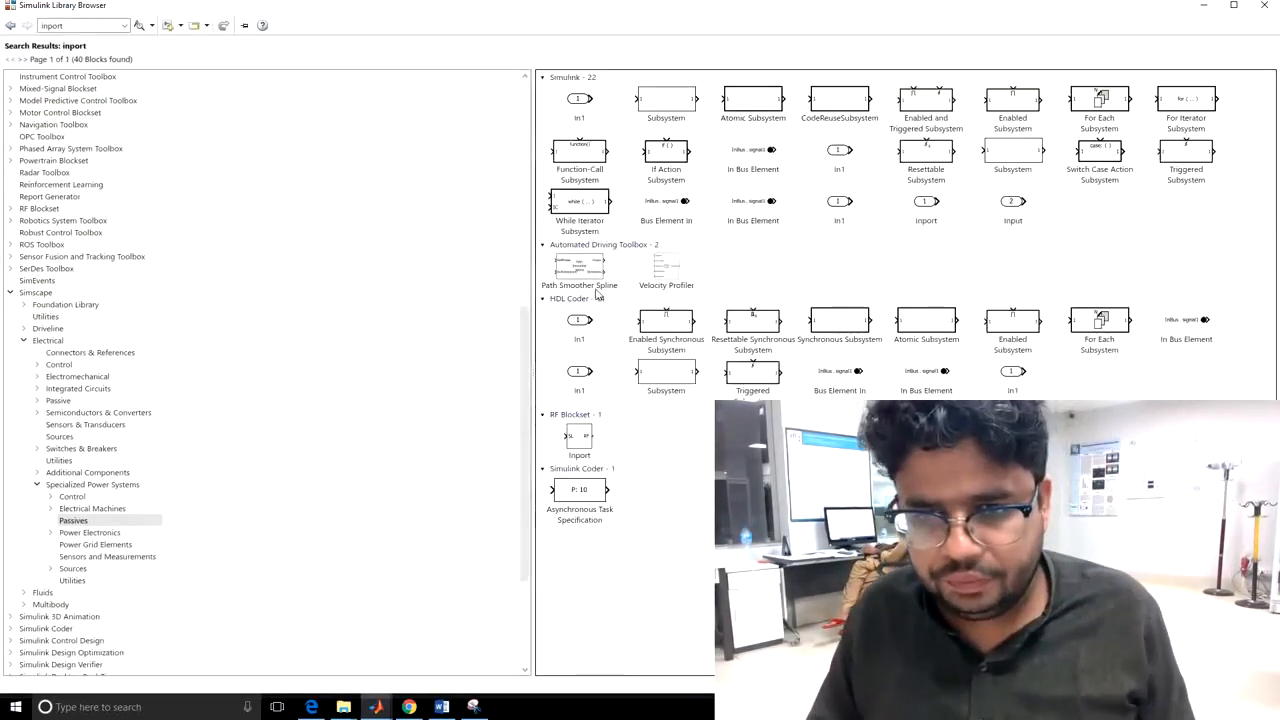
{"action": "left_click", "coordinate": [928, 205]}
{"action": "right_click", "coordinate": [935, 205]}
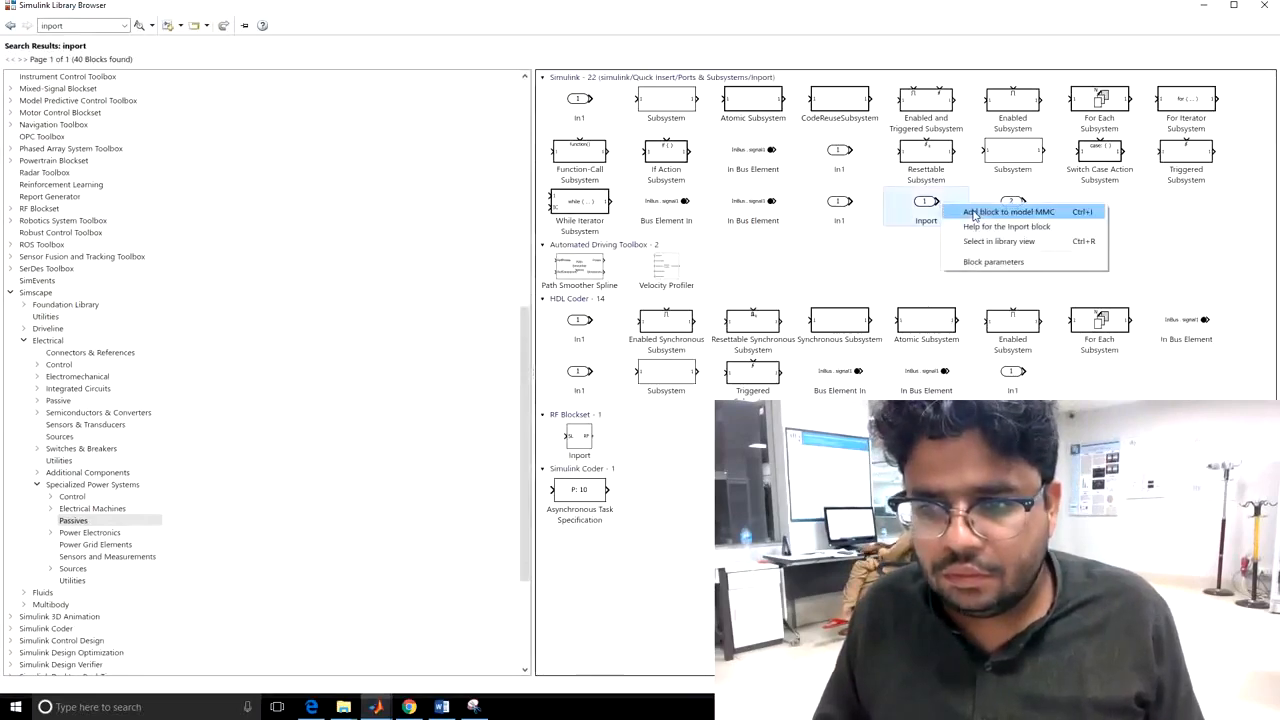
{"action": "key", "text": "Escape"}
{"action": "left_click", "coordinate": [1204, 6]}
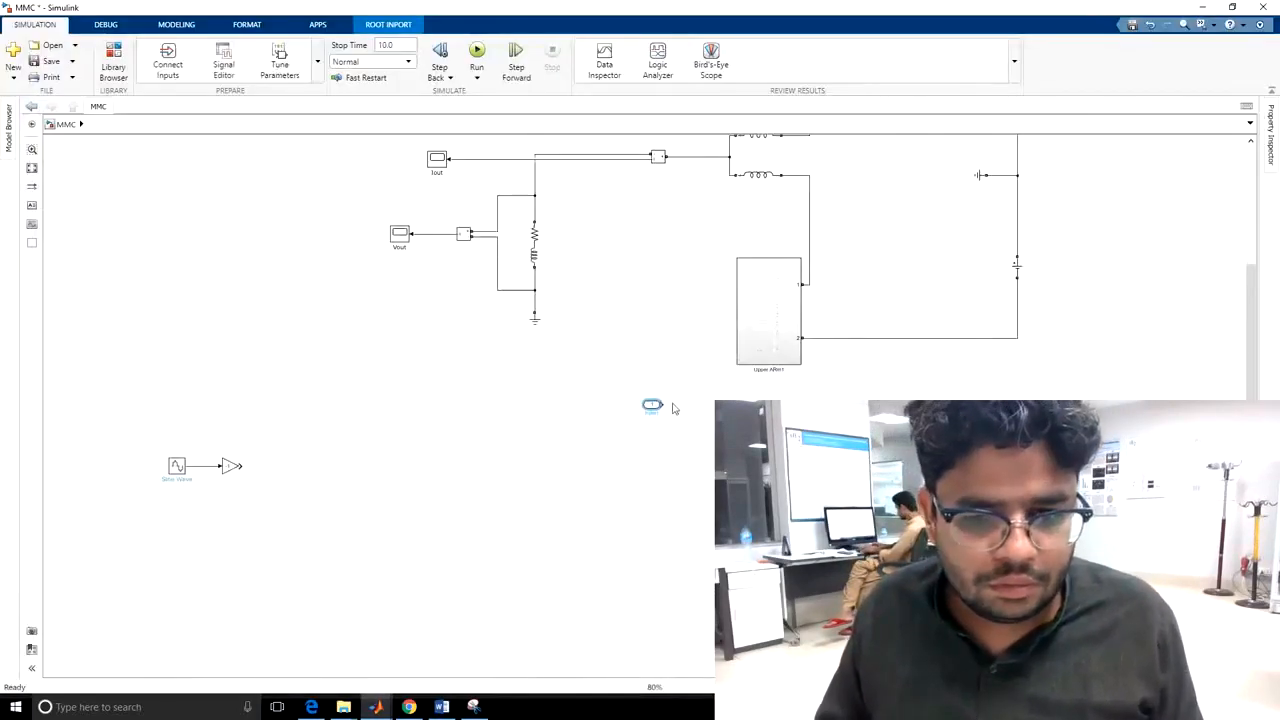
{"action": "left_click_drag", "start_coordinate": [673, 408], "coordinate": [287, 472]}
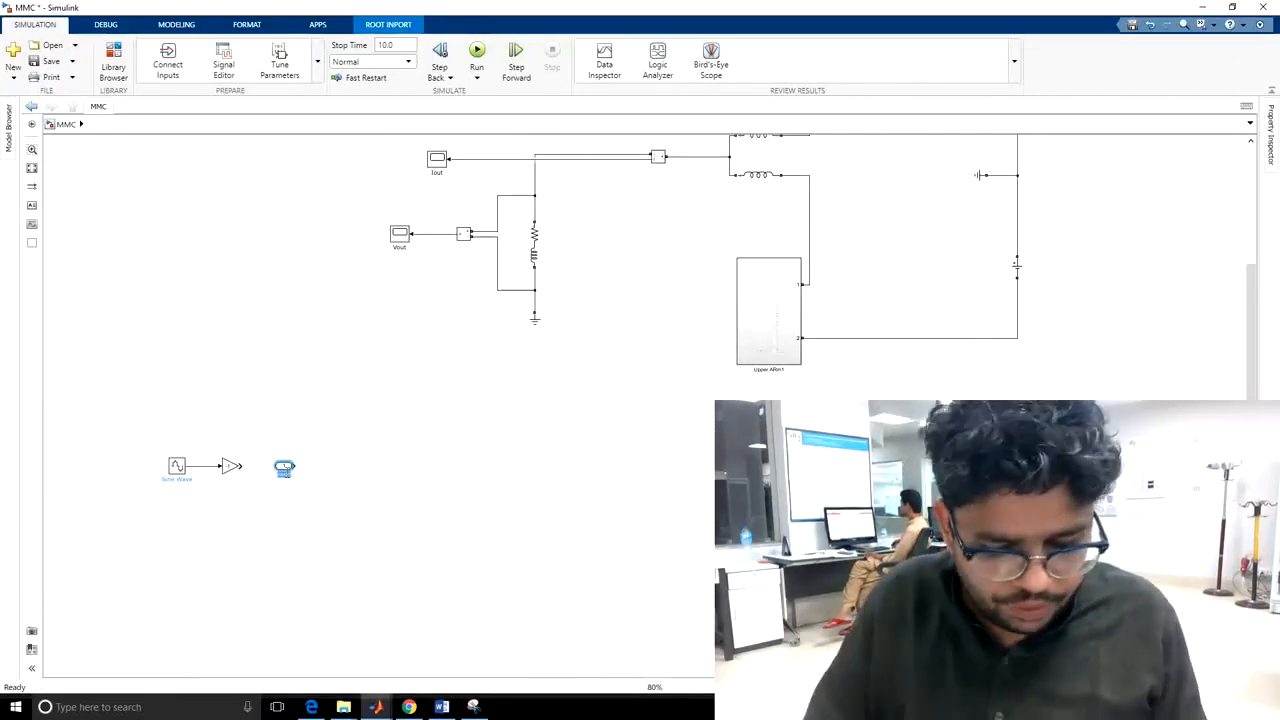
{"action": "left_click", "coordinate": [316, 514]}
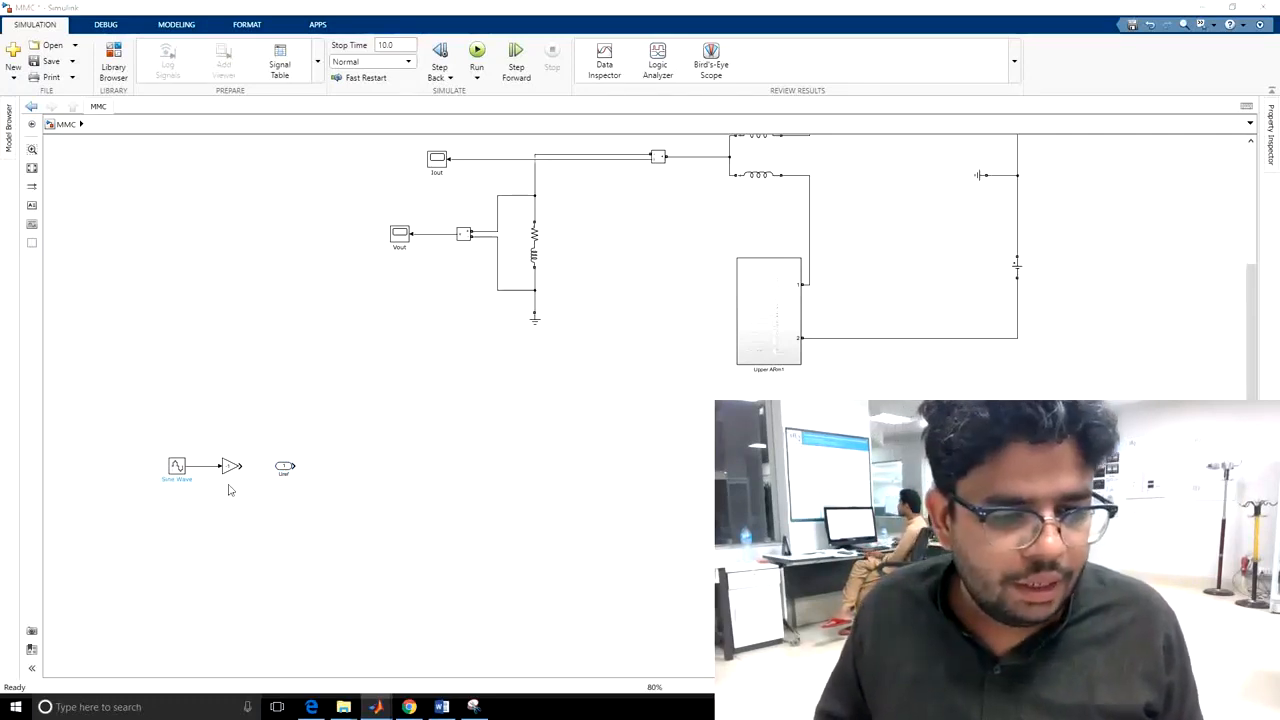
Copy the Gain block to the Uref inport's output, connect it and set the copy's gain to 10
{"action": "left_click_drag", "start_coordinate": [231, 466], "coordinate": [334, 467]}
{"action": "left_click", "coordinate": [326, 467]}
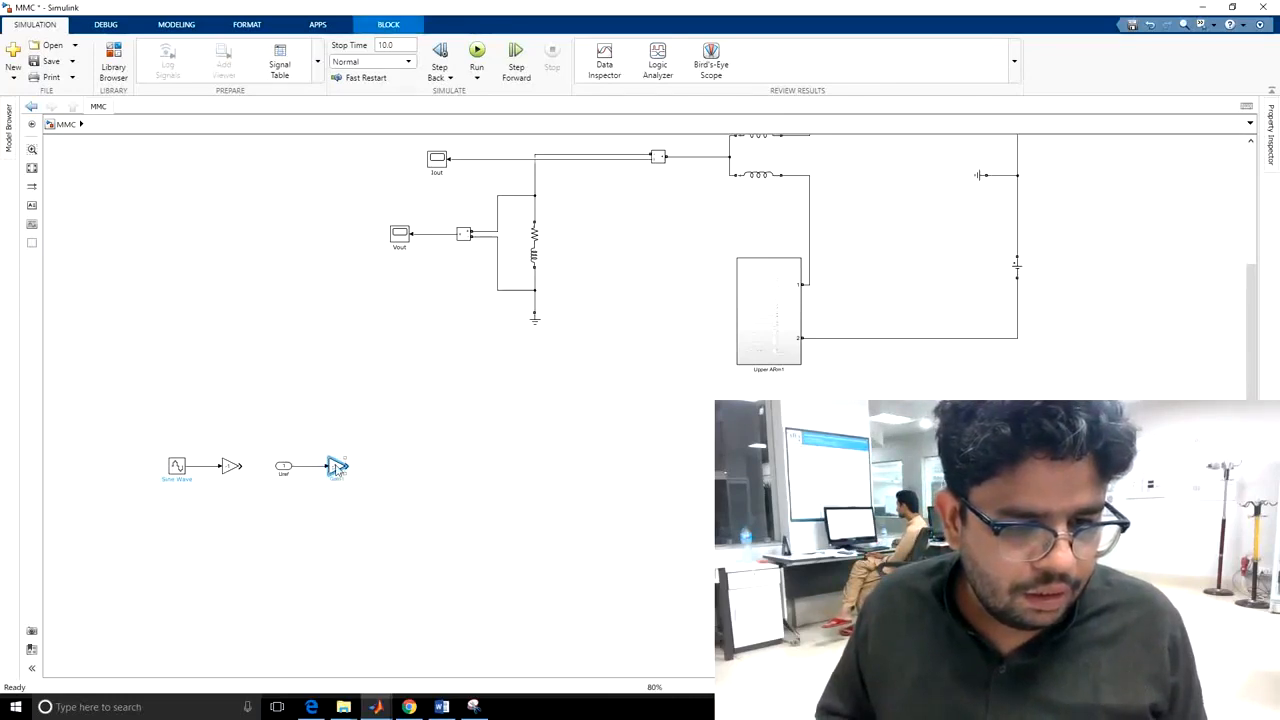
{"action": "double_click", "coordinate": [337, 468]}
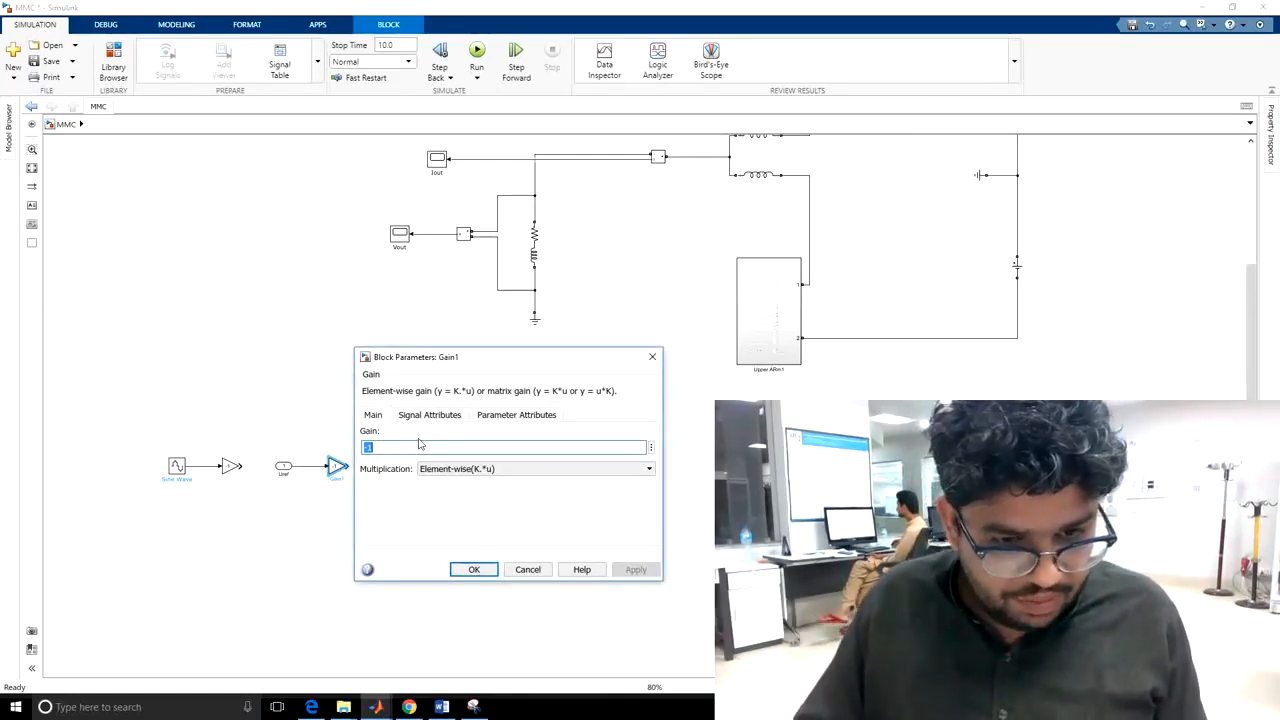
{"action": "type", "text": "10"}
{"action": "key", "text": "Return"}
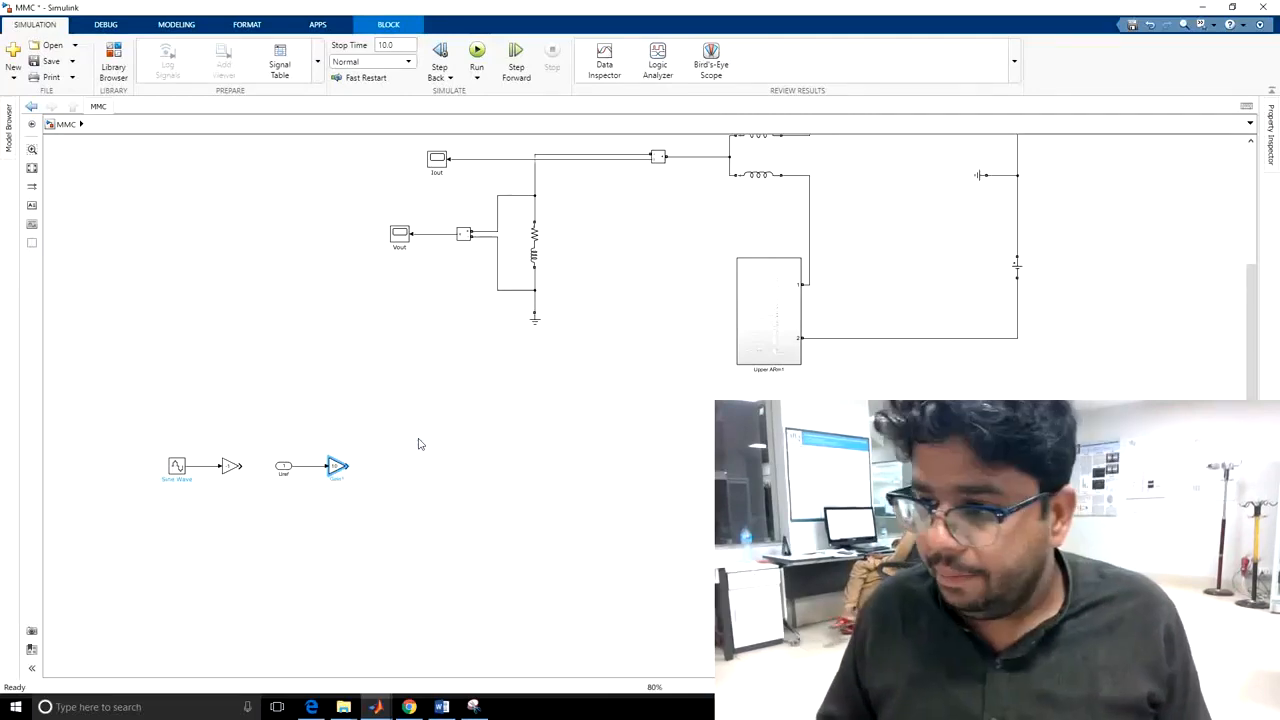
Search the block library for "add" and select the Add block for the MMC model
{"action": "left_click", "coordinate": [107, 58]}
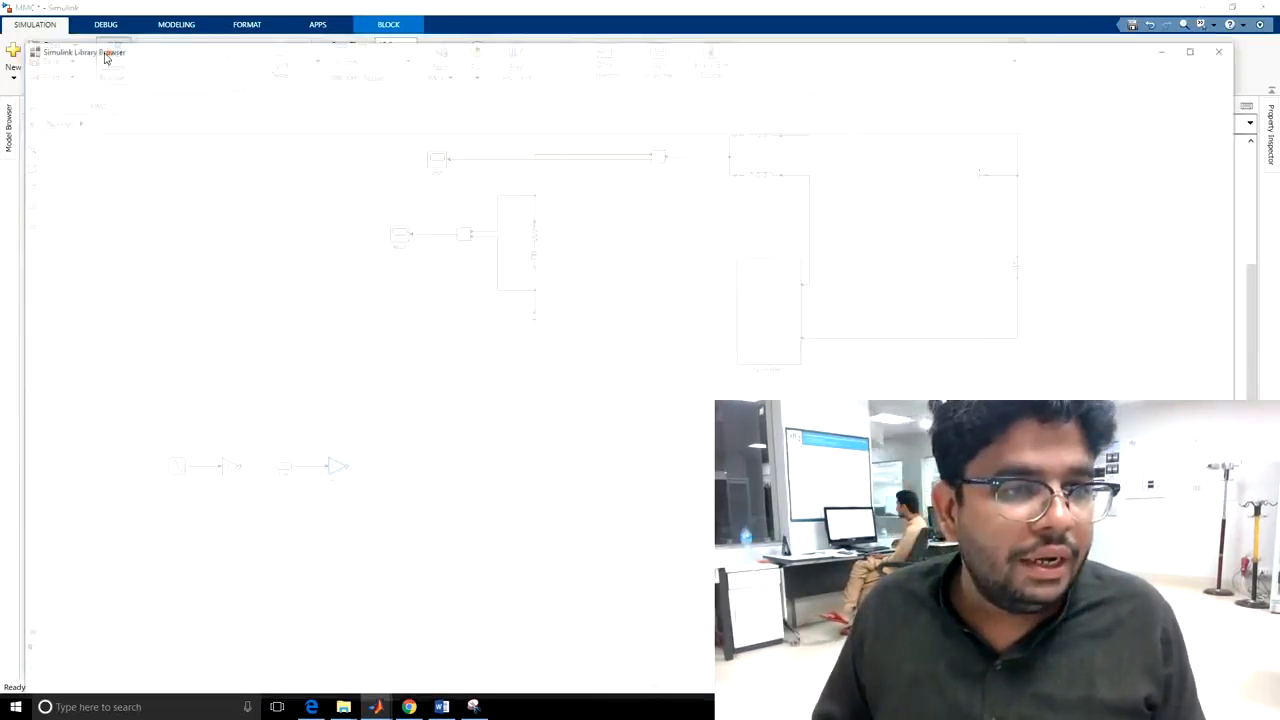
{"action": "double_click", "coordinate": [93, 25]}
{"action": "type", "text": "add"}
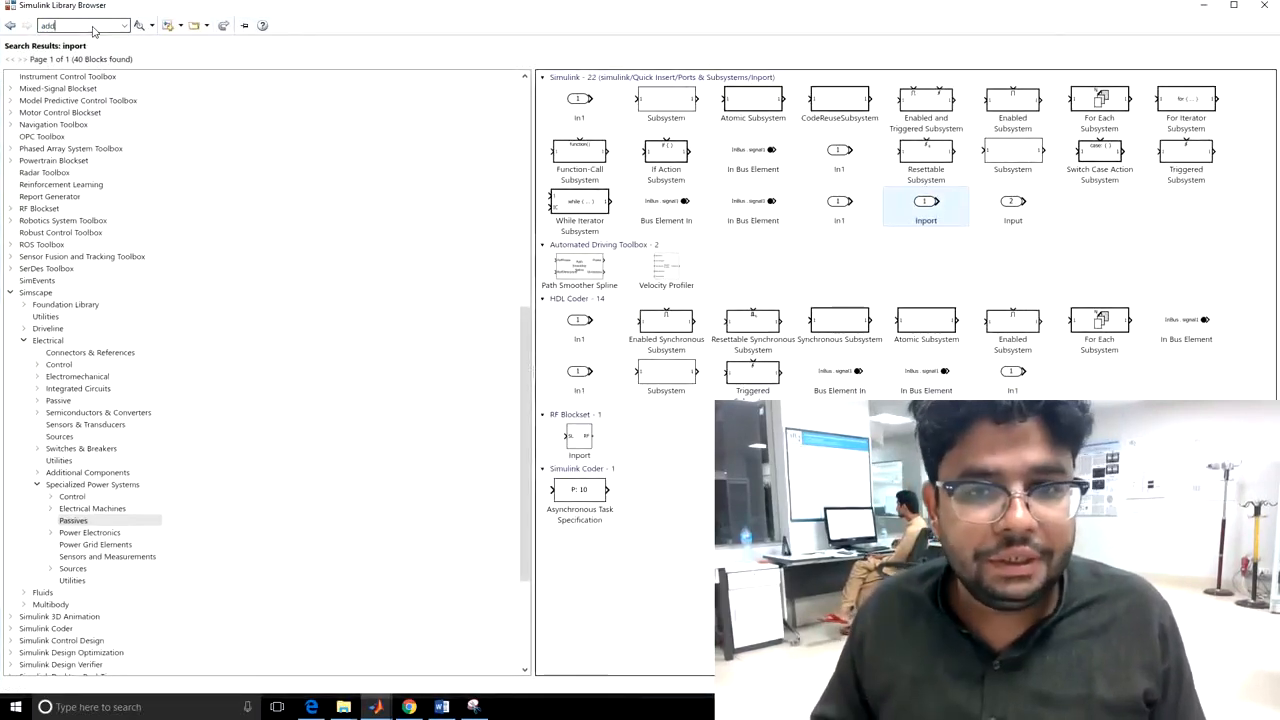
{"action": "key", "text": "Return"}
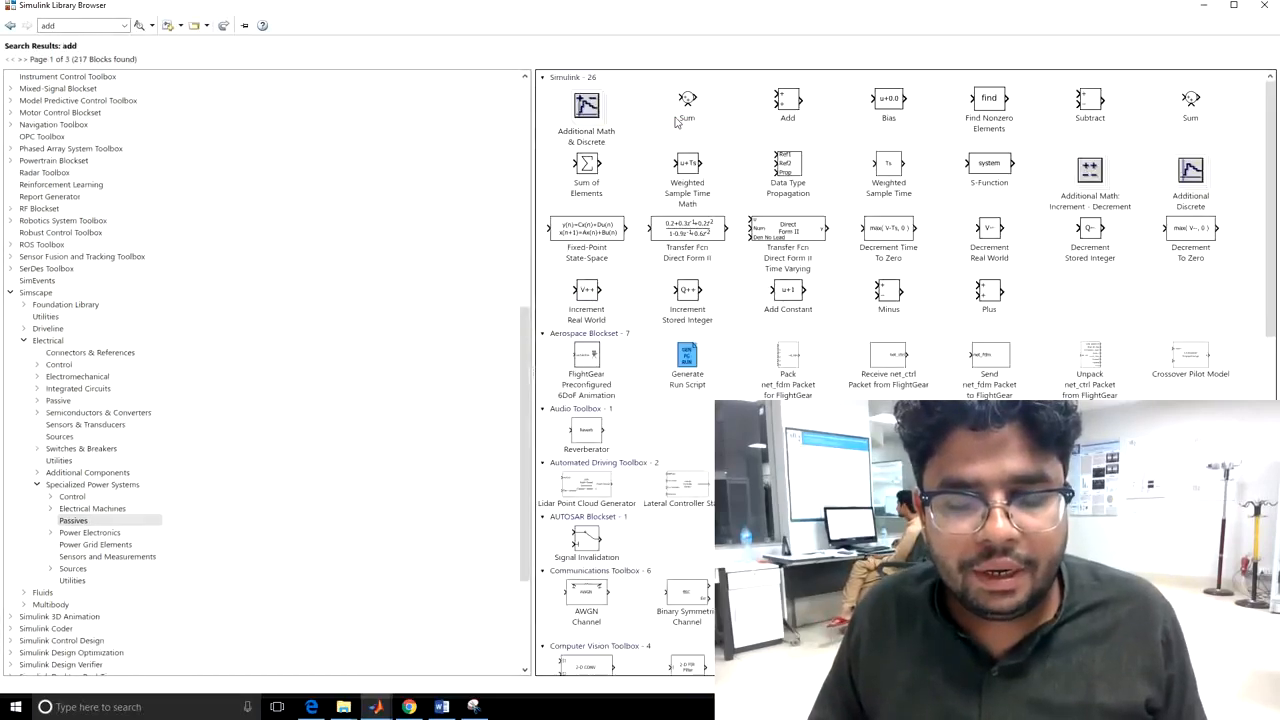
{"action": "left_click", "coordinate": [787, 100]}
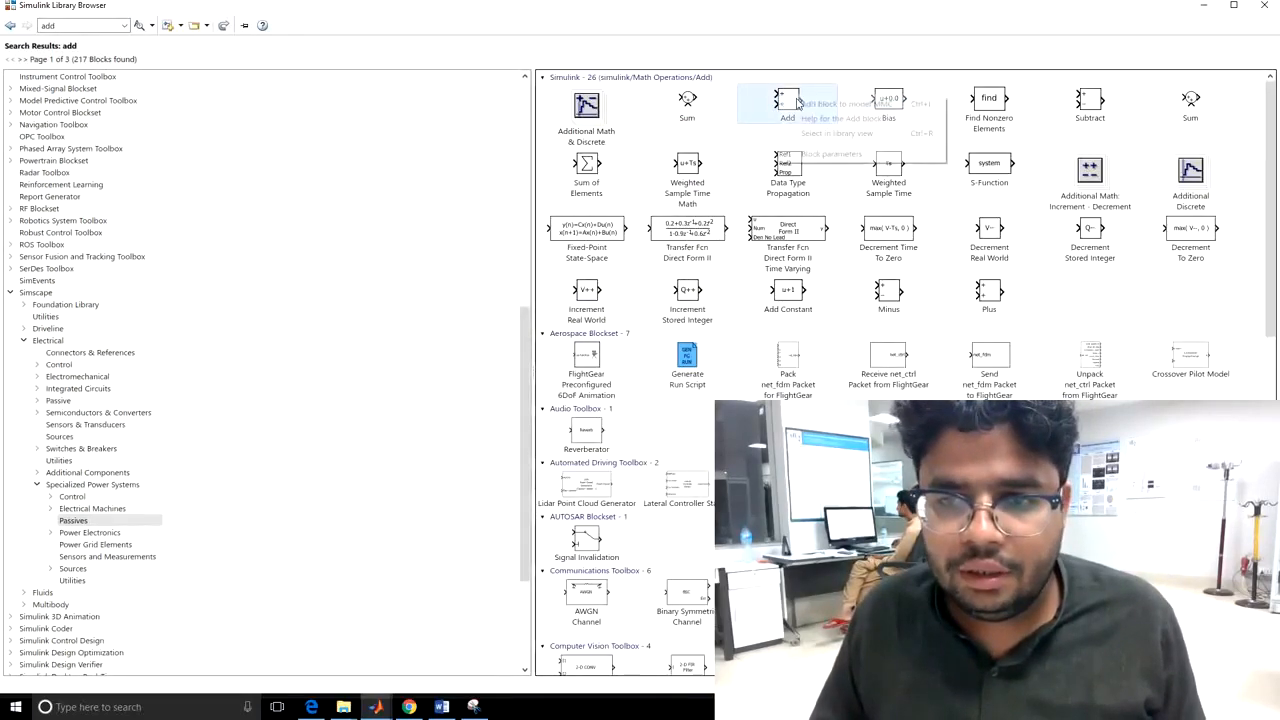
Place the new Add block after the Uref gain and connect the gain's output to its first input
{"action": "left_click", "coordinate": [1201, 6]}
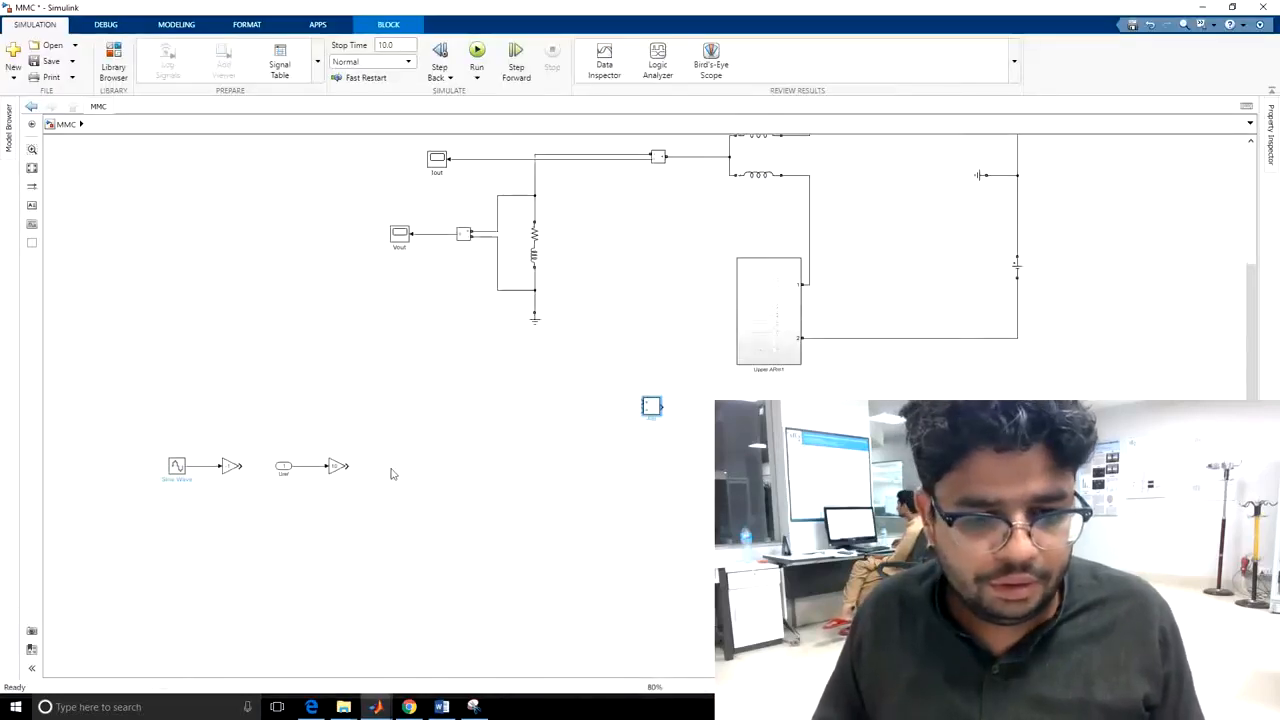
{"action": "left_click_drag", "start_coordinate": [652, 408], "coordinate": [398, 474]}
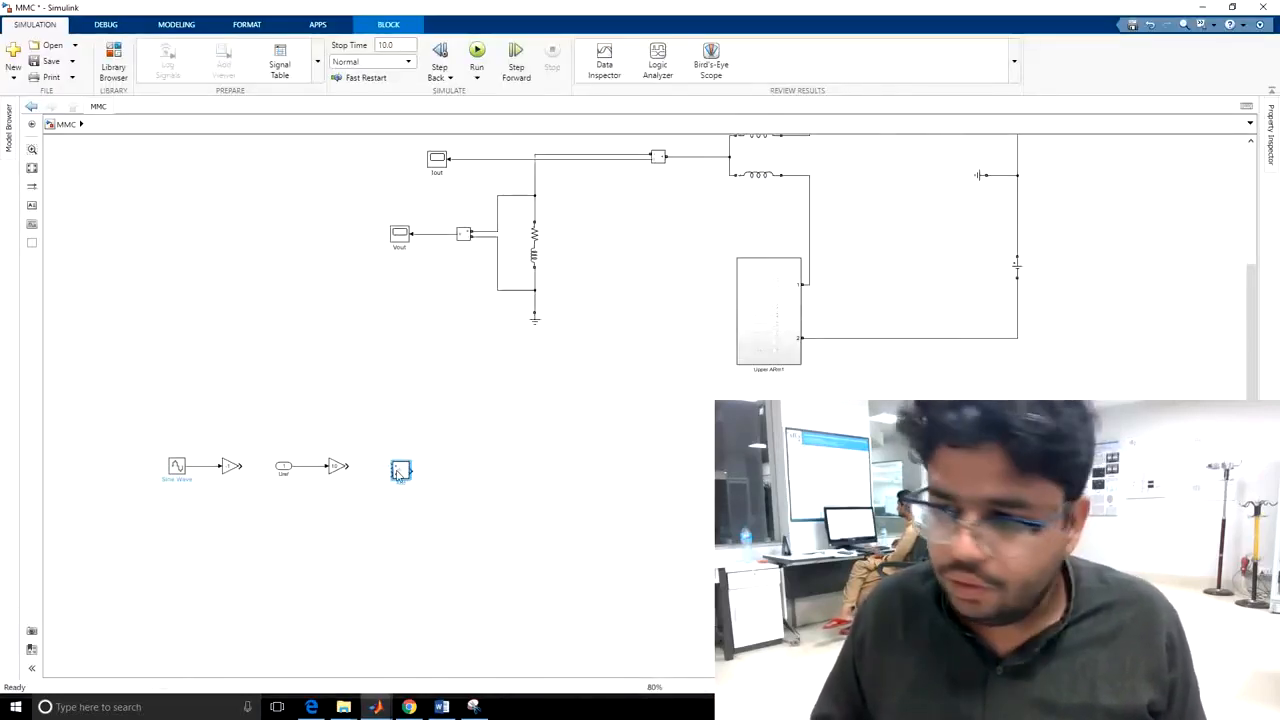
{"action": "left_click", "coordinate": [315, 524]}
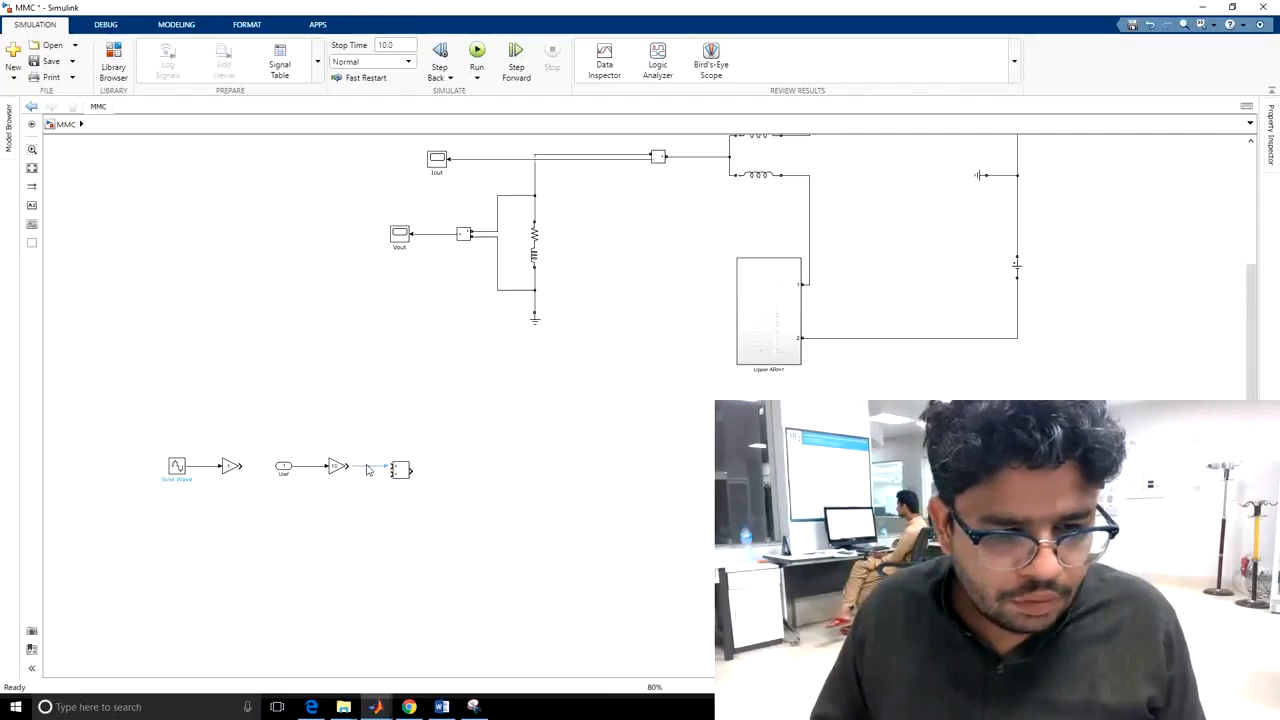
{"action": "left_click", "coordinate": [366, 466]}
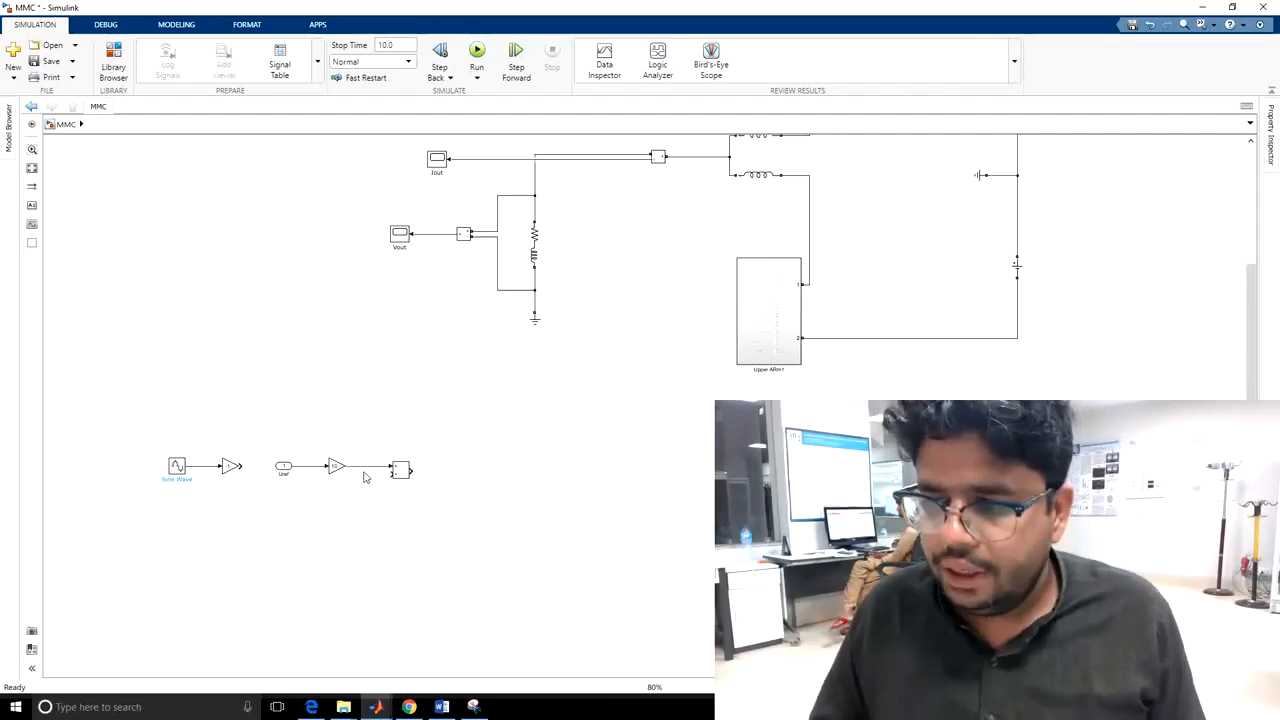
Search the block library for constant
{"action": "left_click", "coordinate": [113, 62]}
{"action": "left_click", "coordinate": [86, 24]}
{"action": "type", "text": "constant"}
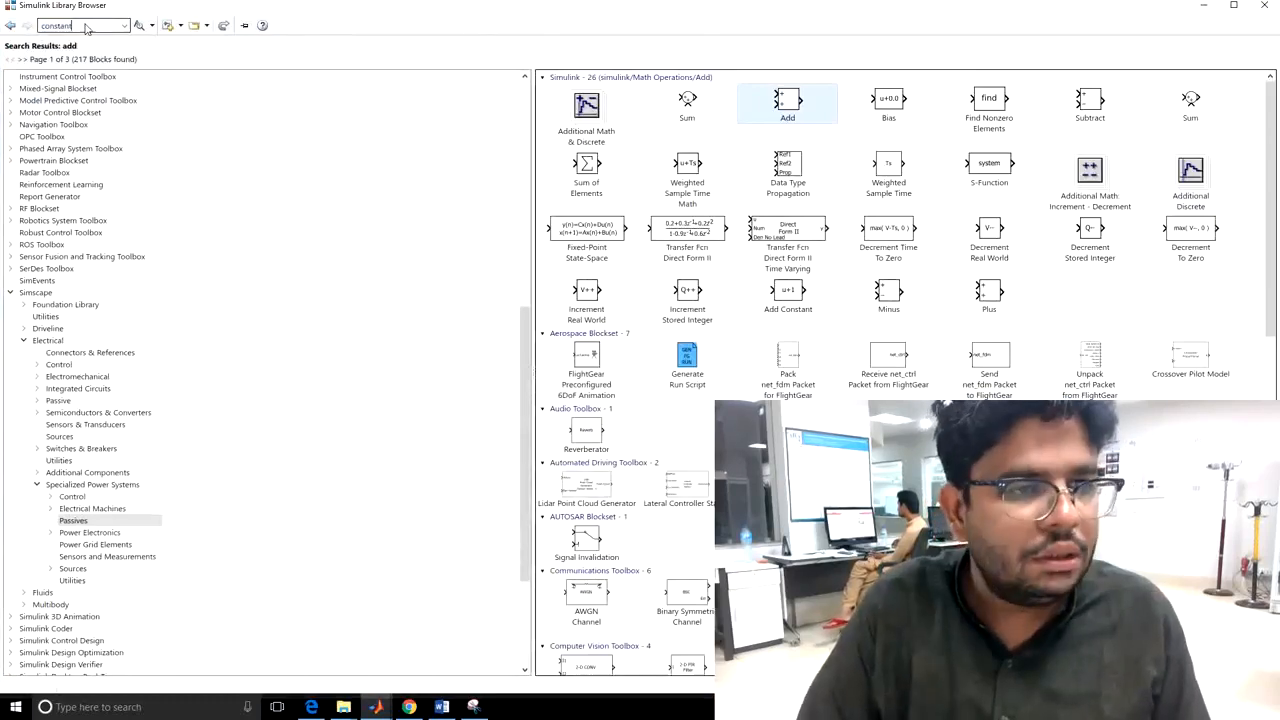
{"action": "key", "text": "Return"}
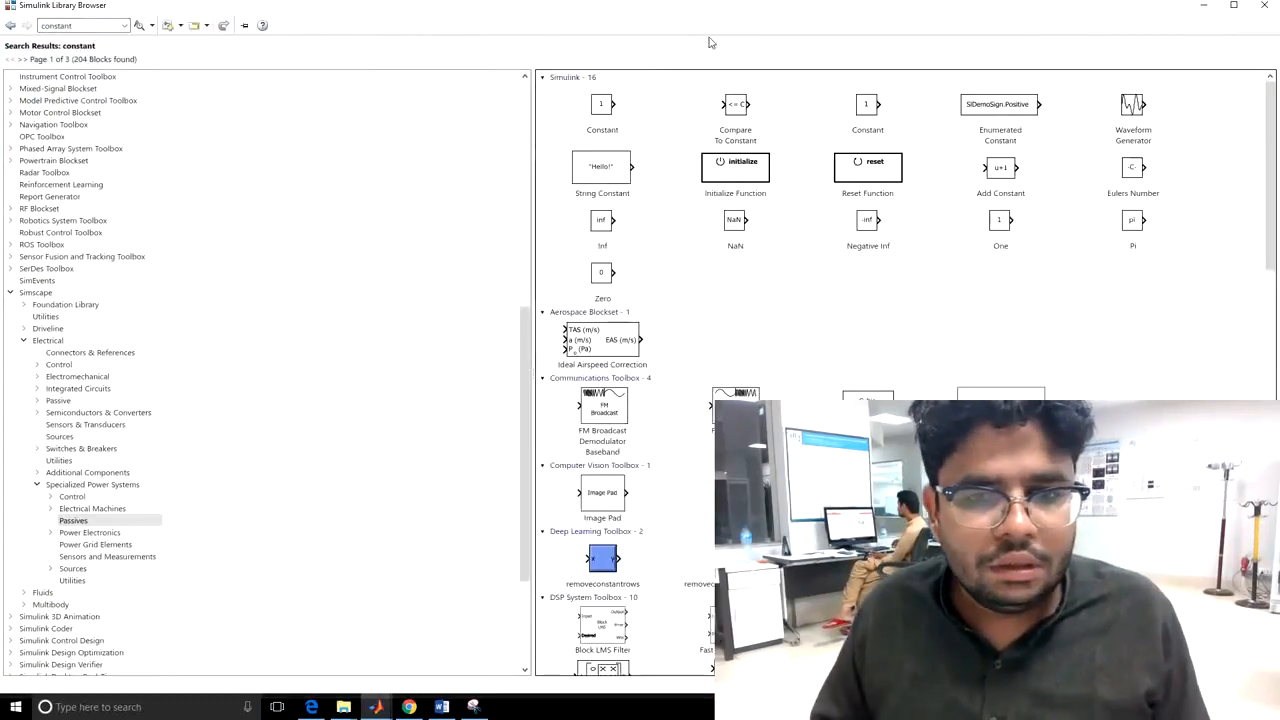
{"action": "left_click", "coordinate": [1204, 5]}
{"action": "type", "text": "20e-3"}
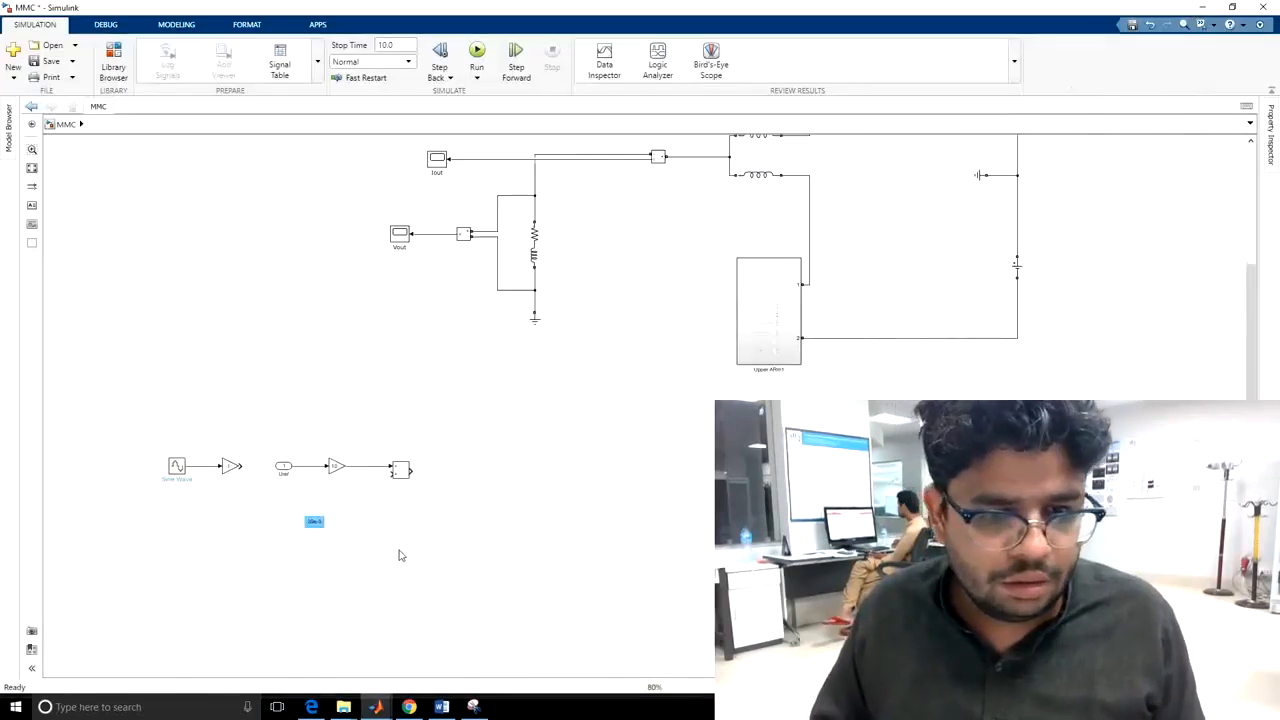
{"action": "left_click", "coordinate": [340, 533]}
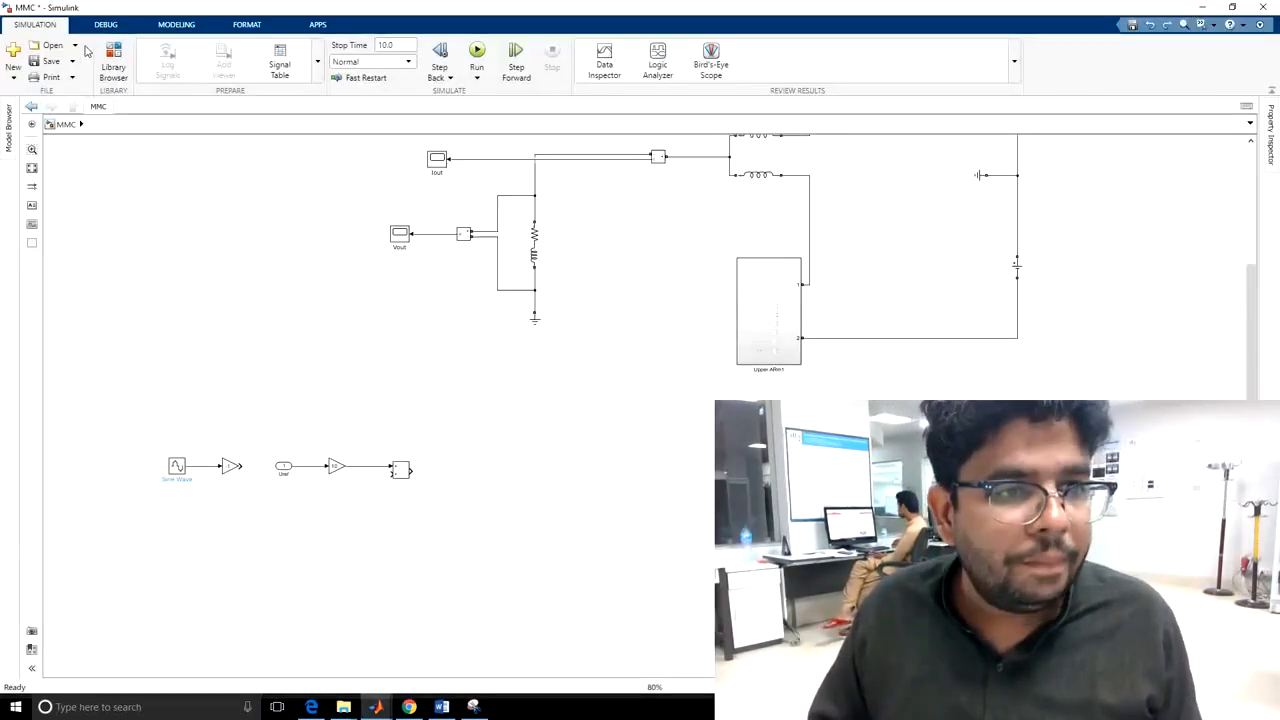
Add a Constant block to the MMC model below the Uref gain and connect it to the Add block's second input
{"action": "left_click", "coordinate": [111, 58]}
{"action": "right_click", "coordinate": [608, 118]}
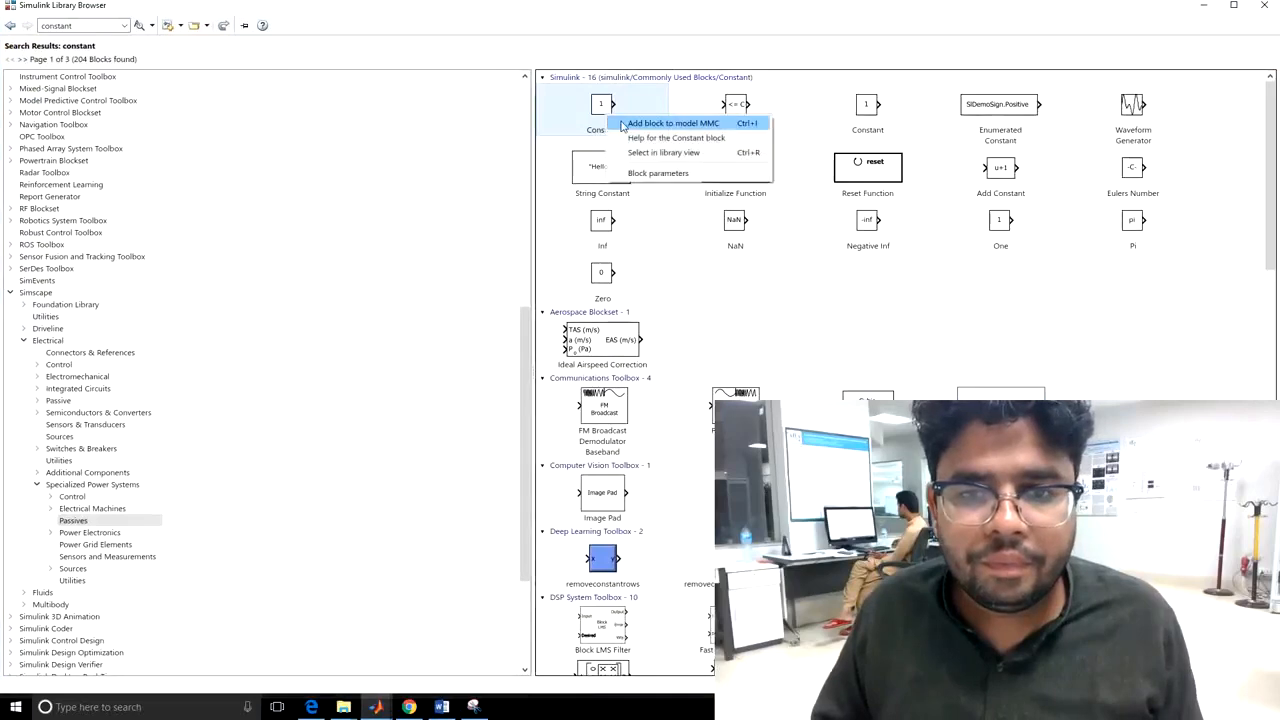
{"action": "left_click", "coordinate": [660, 123]}
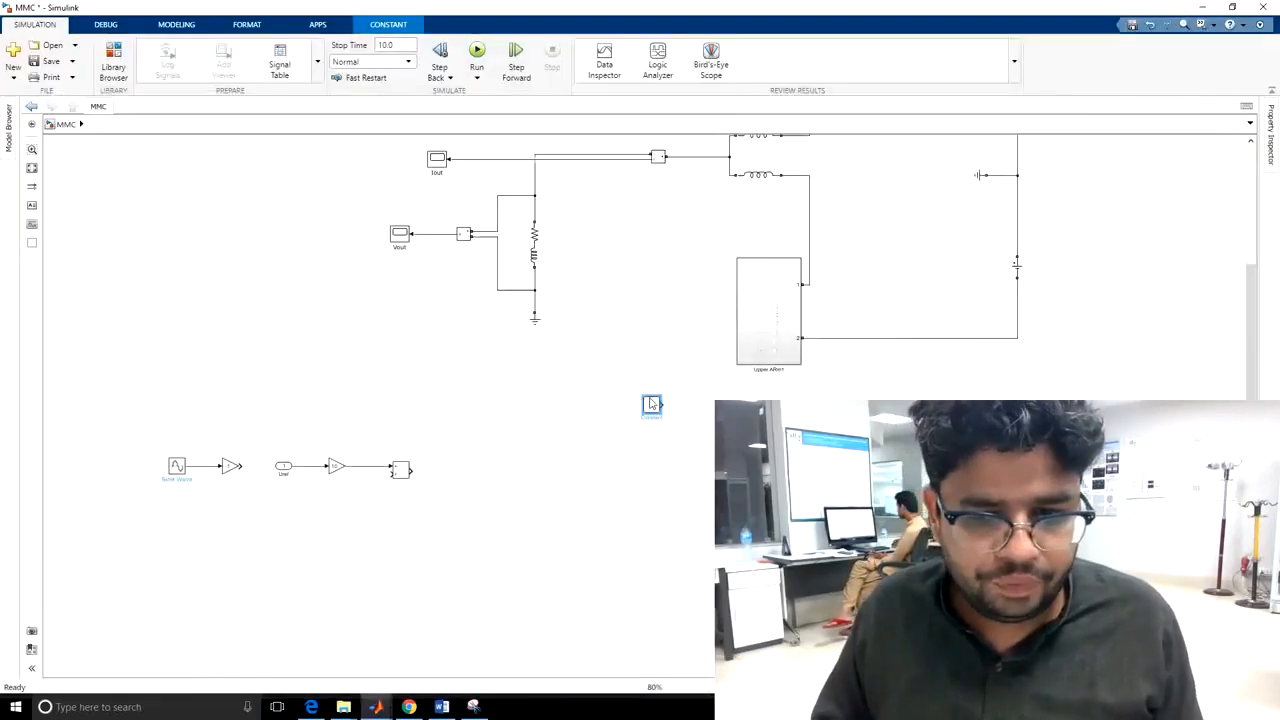
{"action": "left_click_drag", "start_coordinate": [652, 404], "coordinate": [394, 474]}
Set the Constant block's value to 10
{"action": "double_click", "coordinate": [337, 495]}
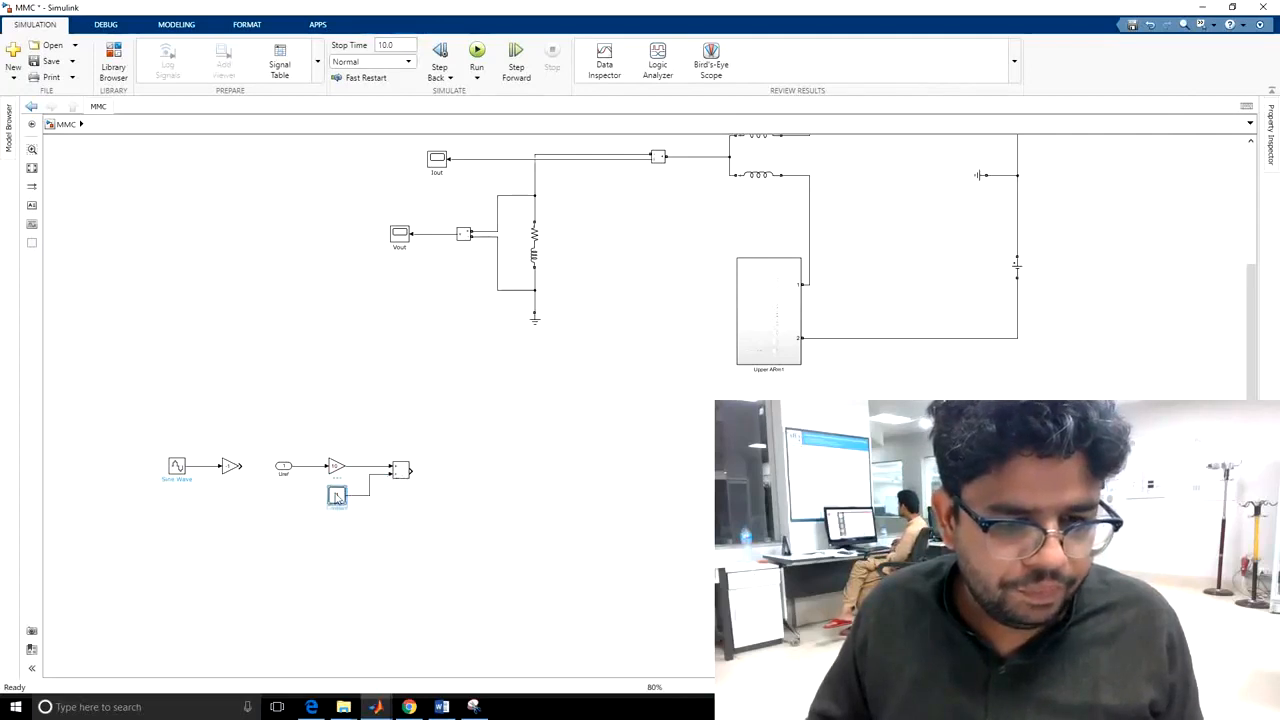
{"action": "left_click", "coordinate": [418, 503]}
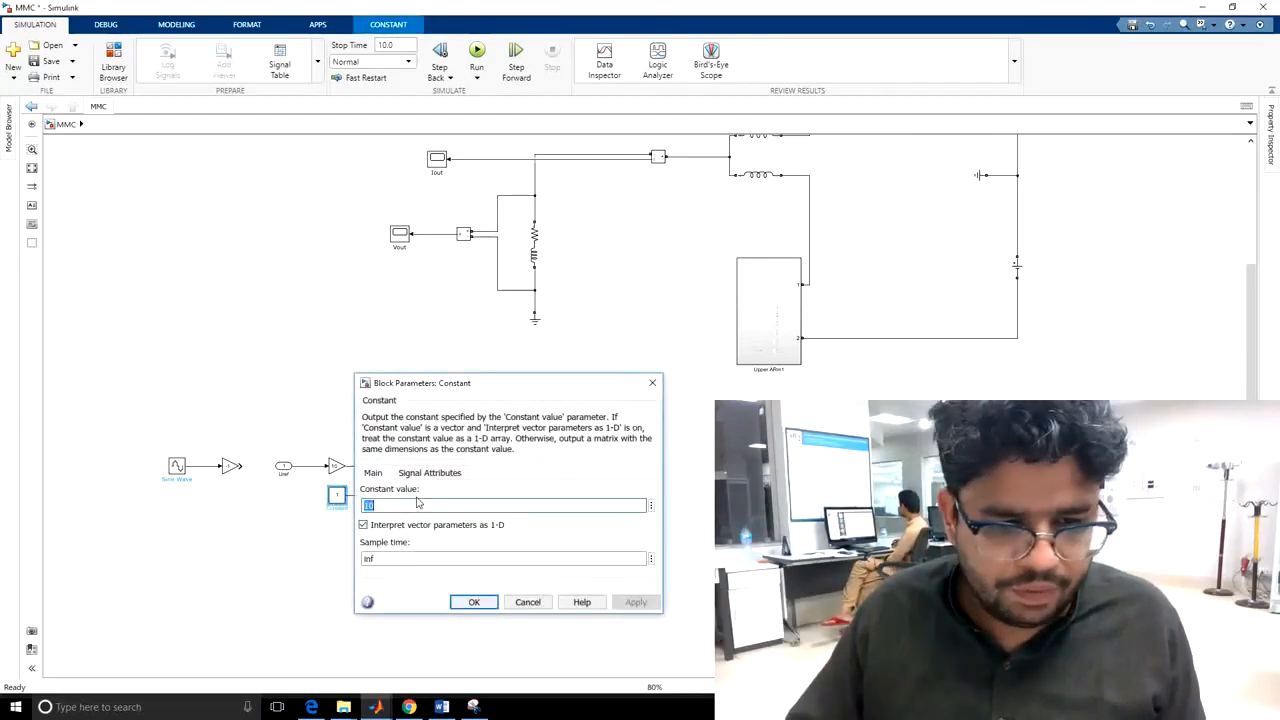
{"action": "key", "text": "Return"}
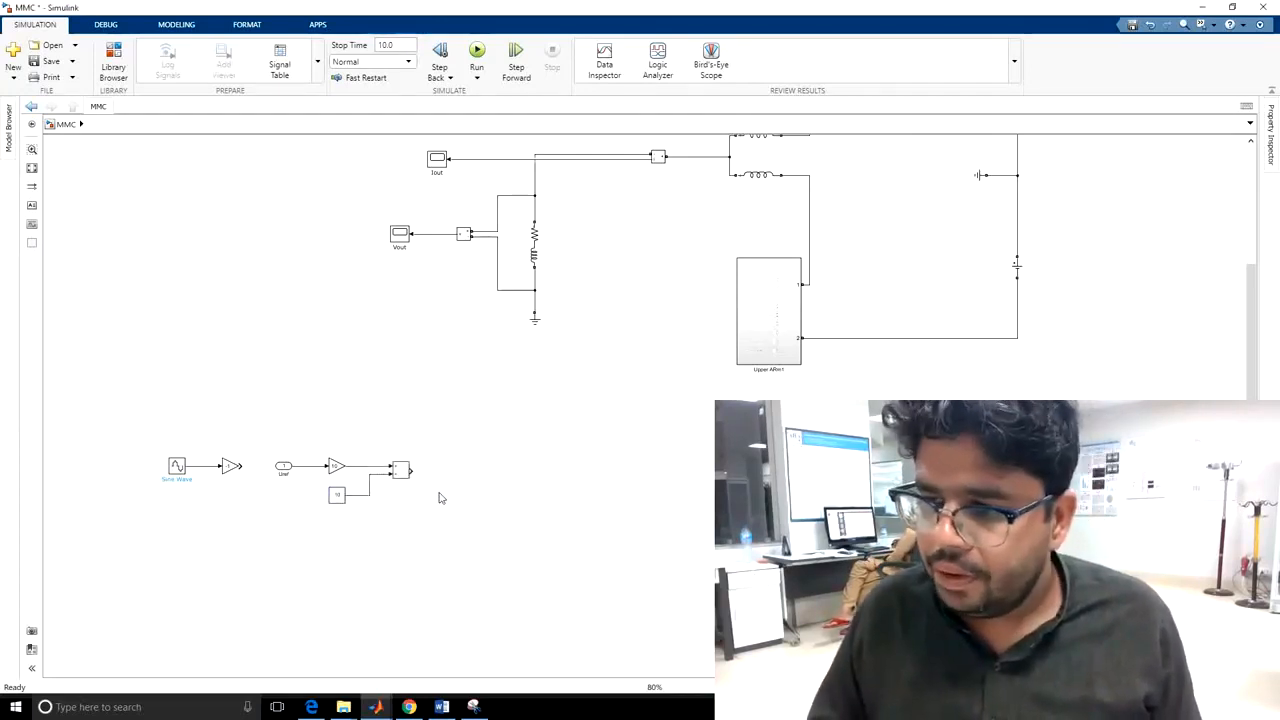
Find the Round block in the library, add it to the model and connect it to the Add block's output
{"action": "left_click", "coordinate": [113, 65]}
{"action": "double_click", "coordinate": [96, 25]}
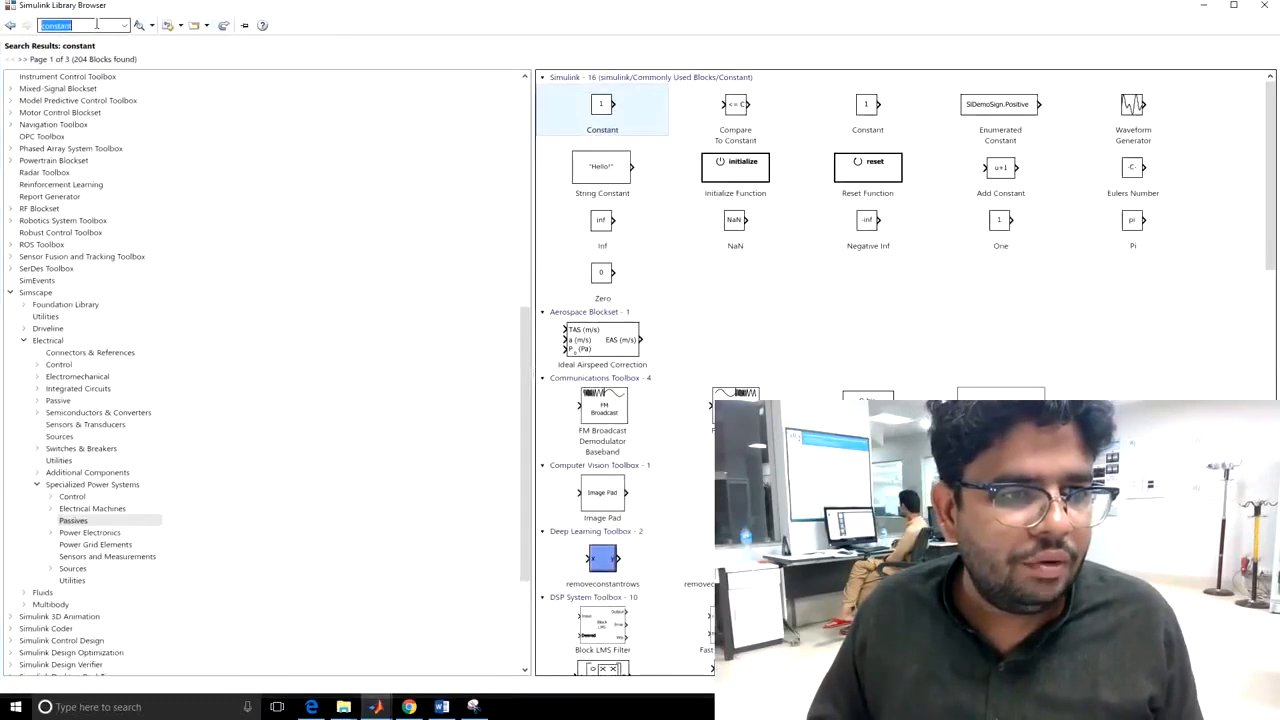
{"action": "type", "text": "round"}
{"action": "key", "text": "Return"}
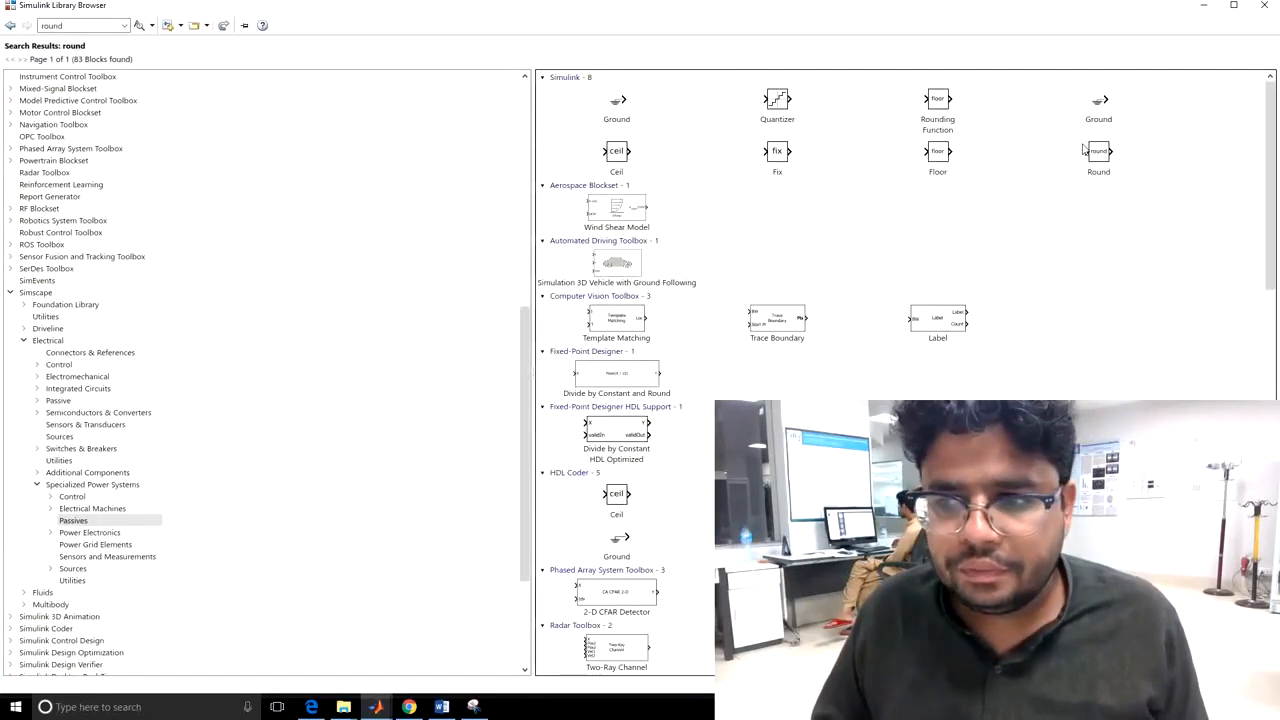
{"action": "left_click", "coordinate": [1090, 150]}
{"action": "right_click", "coordinate": [1100, 157]}
{"action": "left_click", "coordinate": [1150, 170]}
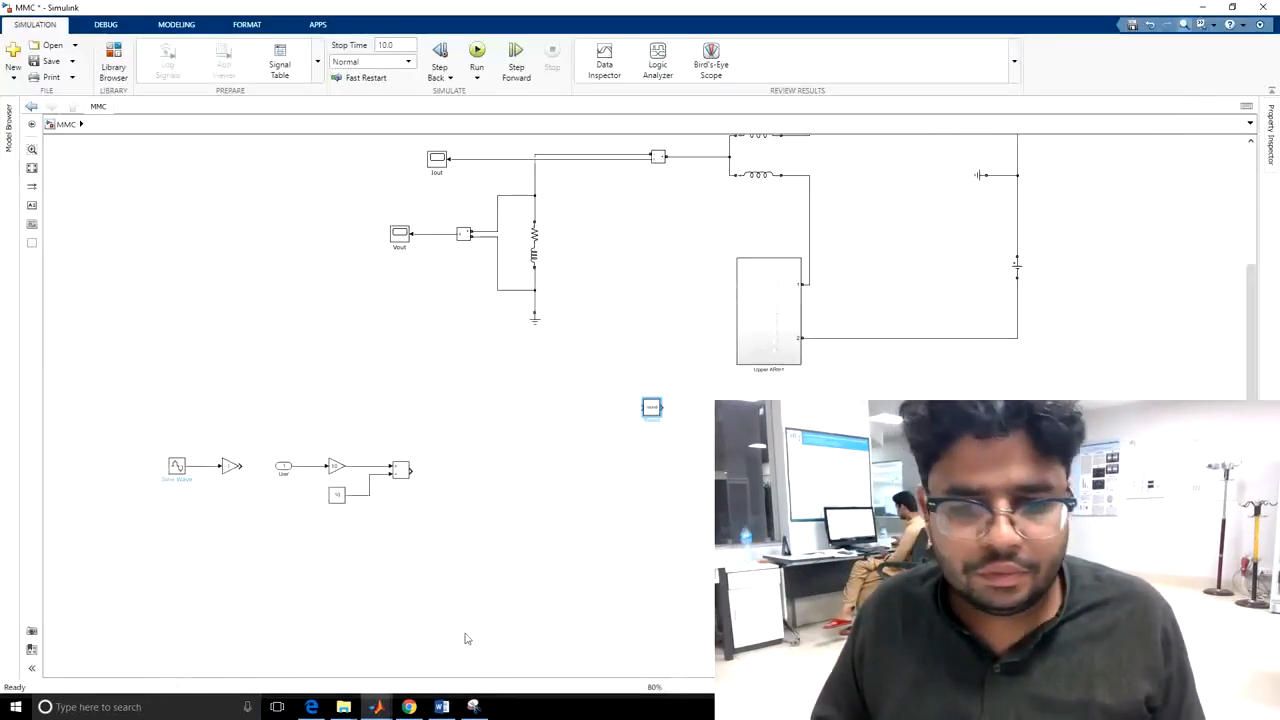
{"action": "left_click", "coordinate": [655, 410]}
{"action": "left_click_drag", "start_coordinate": [652, 409], "coordinate": [433, 472]}
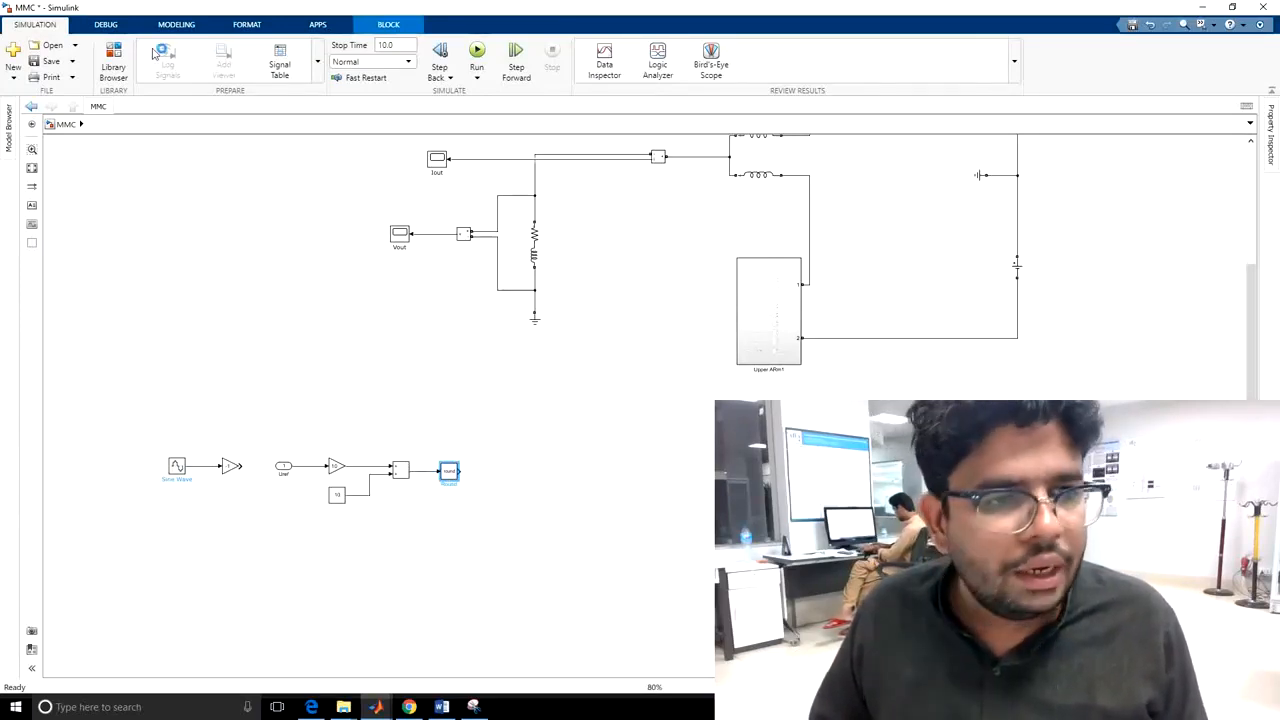
Find the Saturation block in the library, add it to the model and connect it to the Round block's output
{"action": "left_click", "coordinate": [113, 65]}
{"action": "double_click", "coordinate": [78, 24]}
{"action": "type", "text": "saturation"}
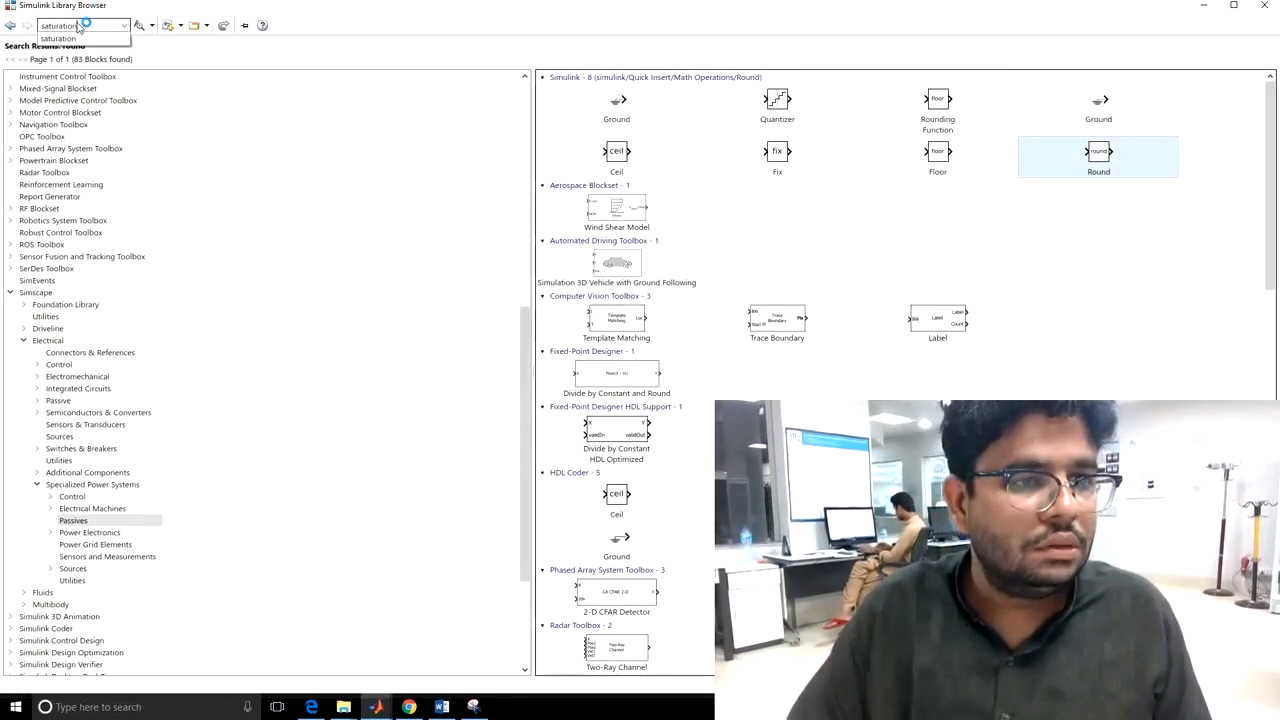
{"action": "left_click", "coordinate": [70, 38]}
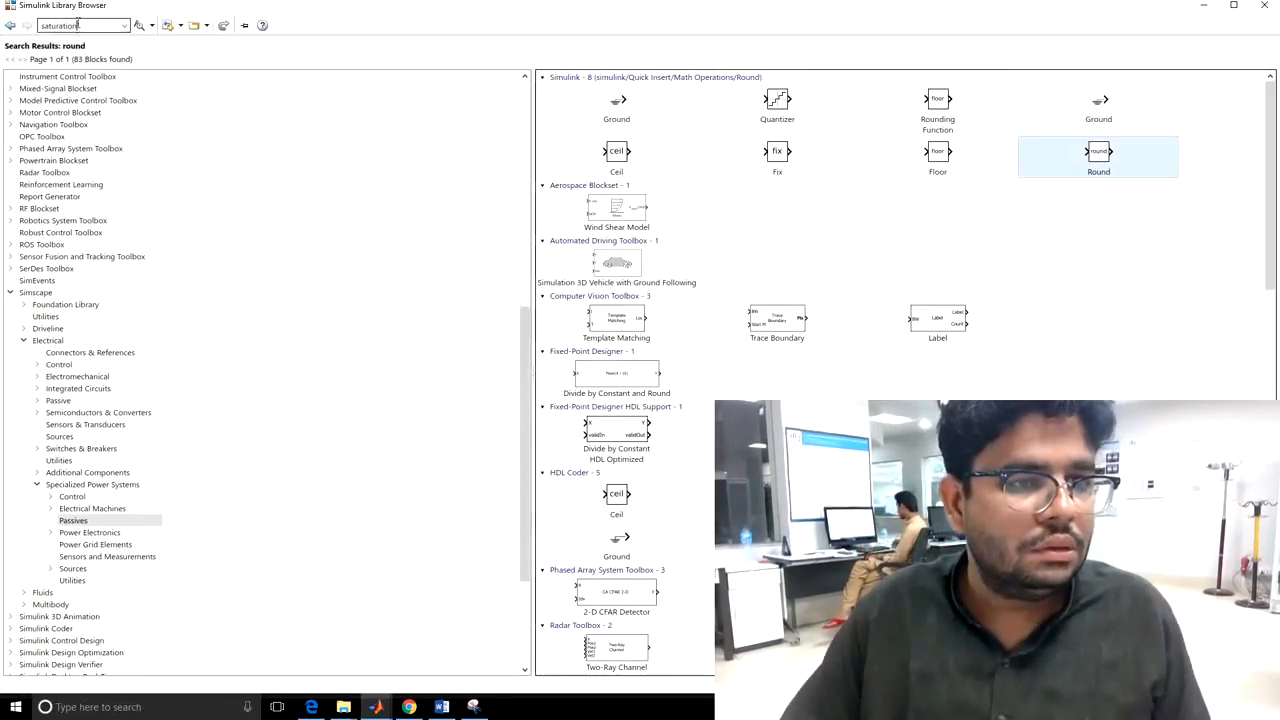
{"action": "right_click", "coordinate": [594, 122]}
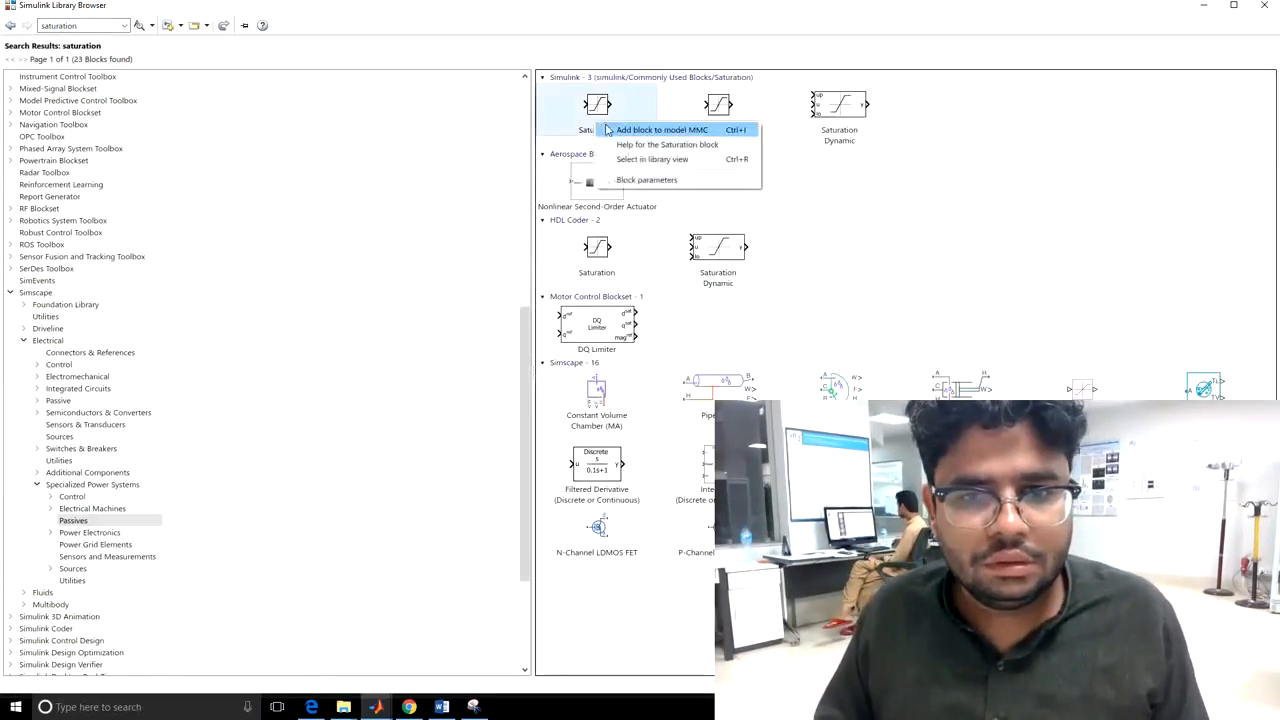
{"action": "left_click", "coordinate": [609, 129]}
{"action": "left_click", "coordinate": [1203, 6]}
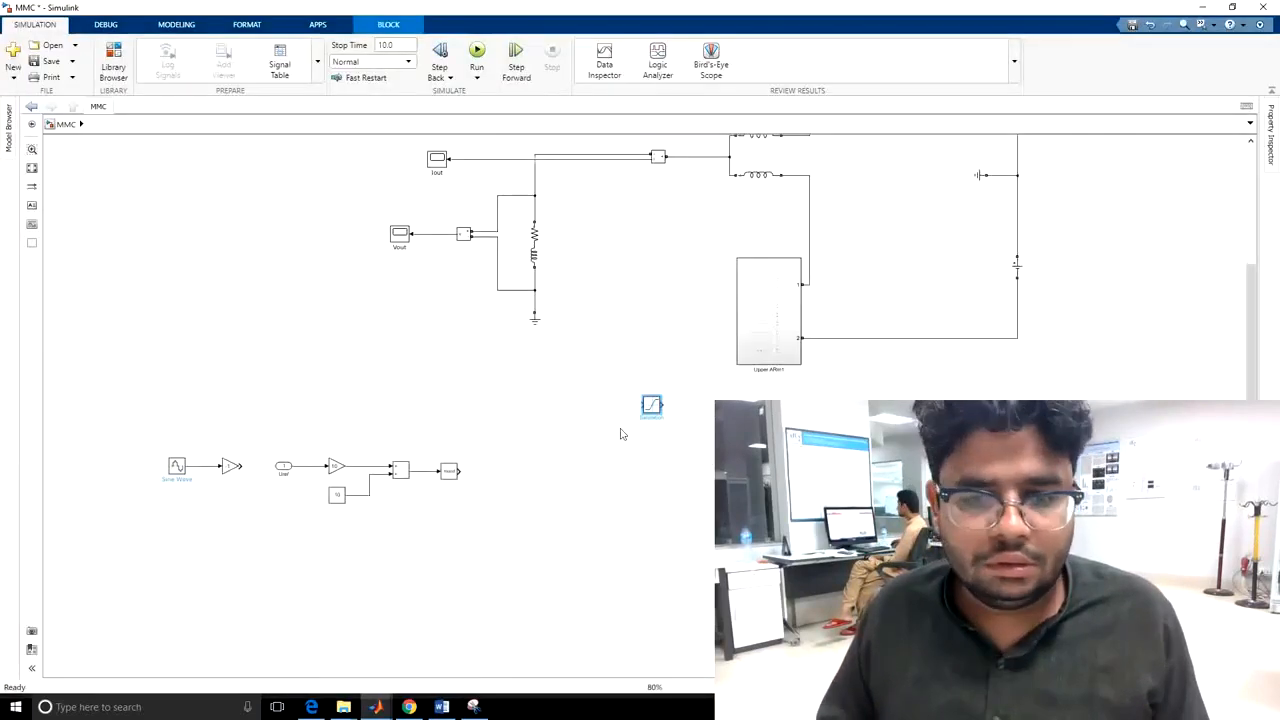
{"action": "left_click_drag", "start_coordinate": [655, 407], "coordinate": [508, 476]}
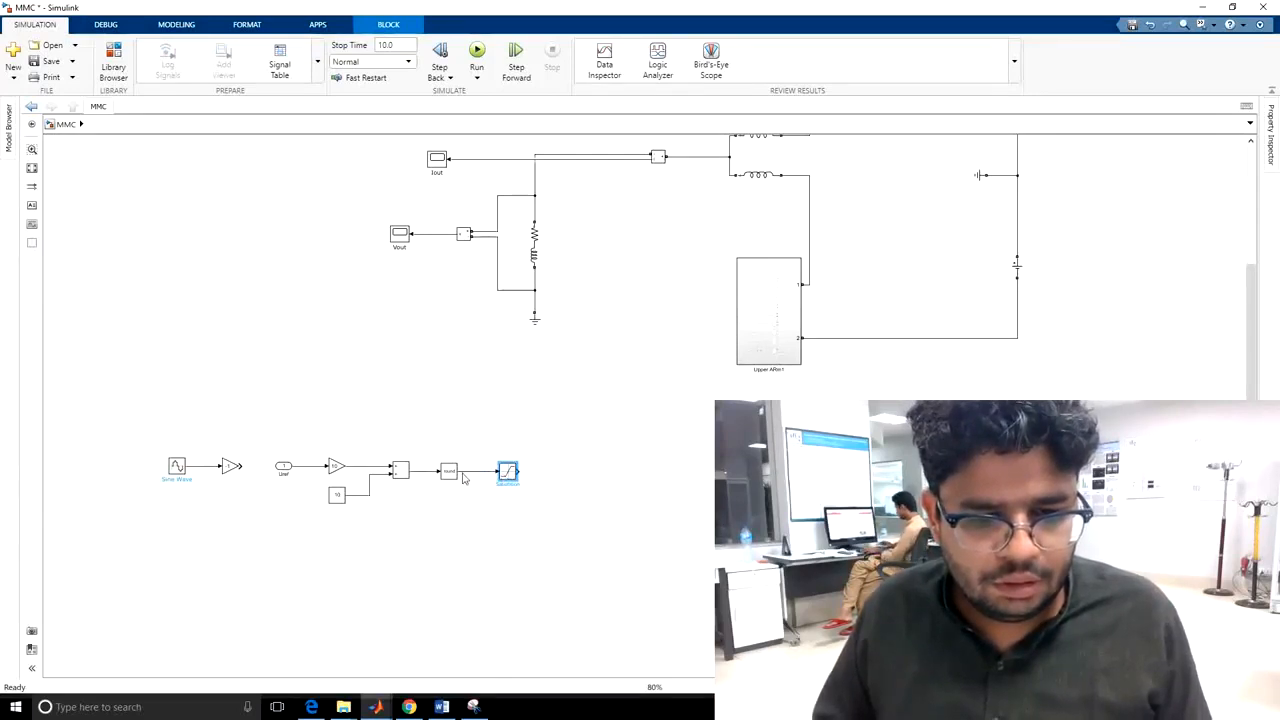
Set the Saturation block's upper limit to 10 and lower limit to -10
{"action": "double_click", "coordinate": [519, 473]}
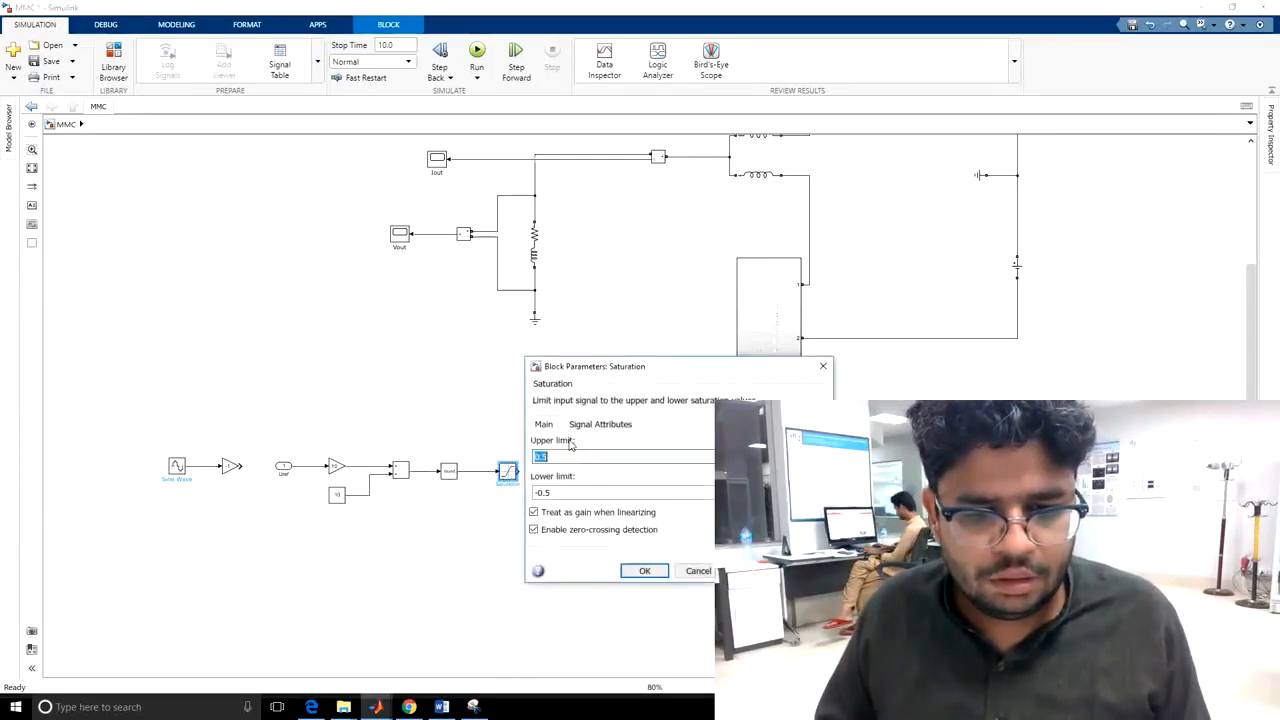
{"action": "type", "text": "10"}
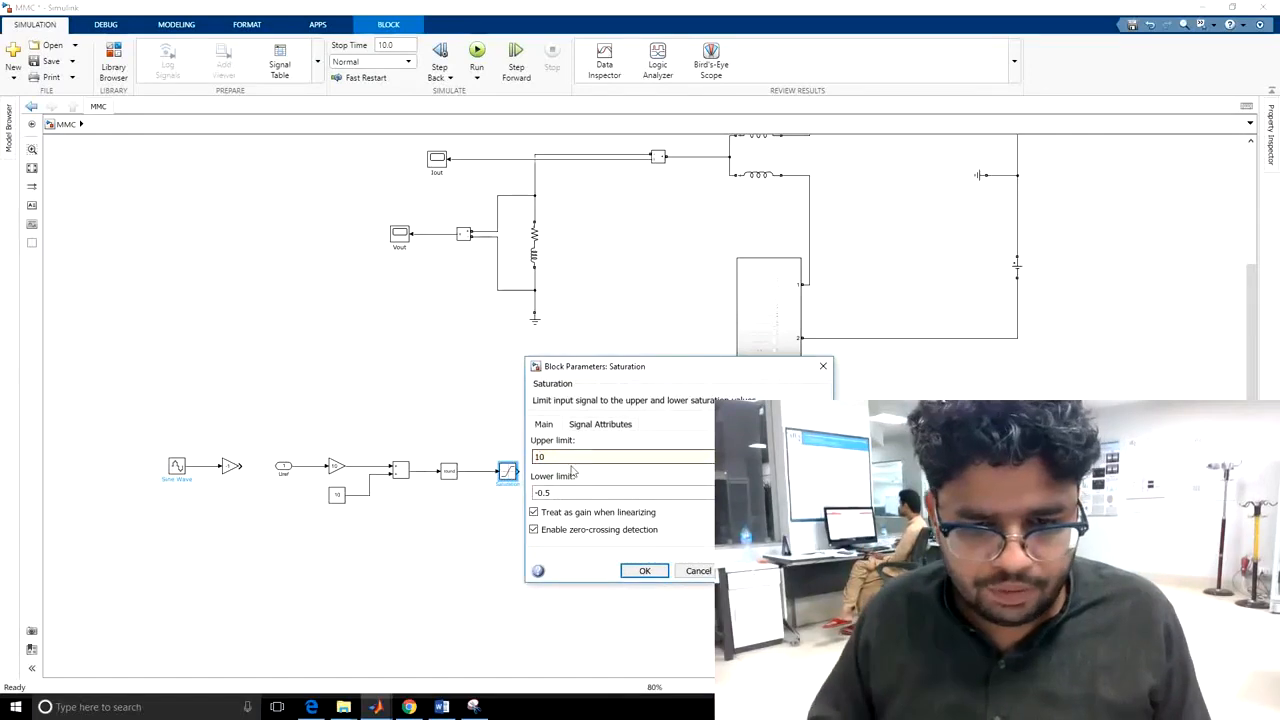
{"action": "key", "text": "Tab"}
{"action": "type", "text": "-10"}
{"action": "key", "text": "Return"}
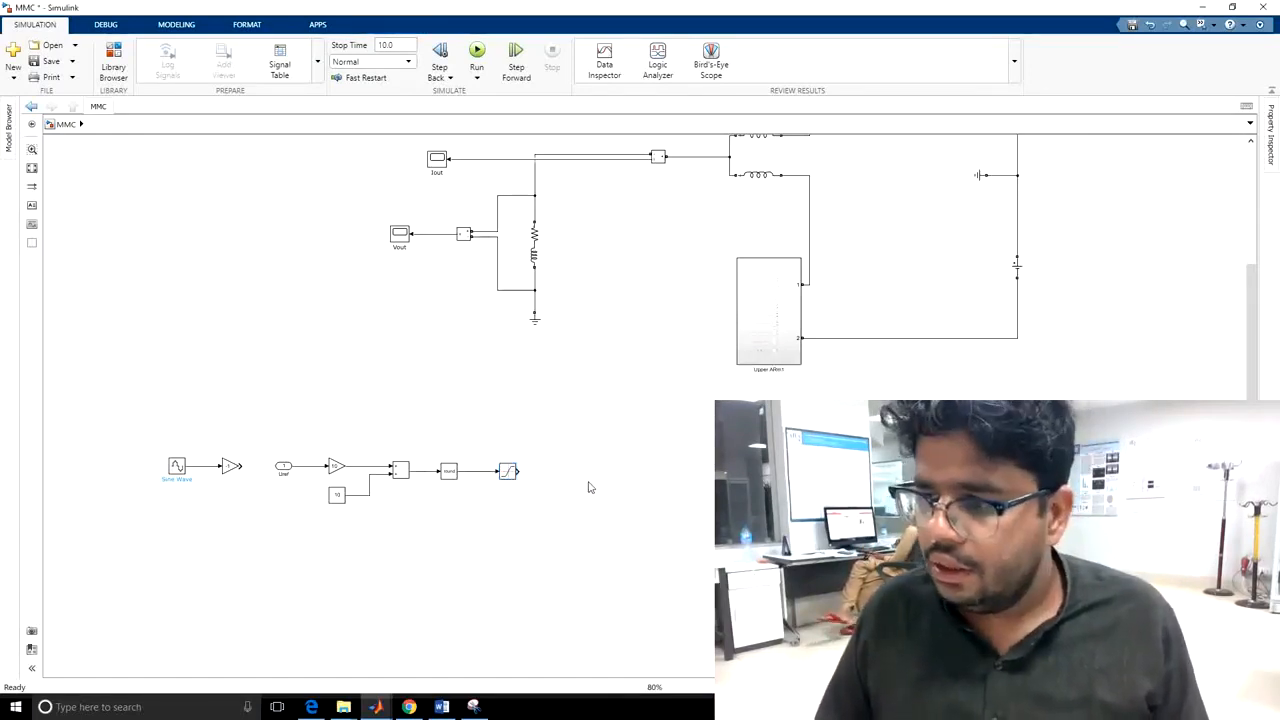
Place a relational operator block after the Saturation block and connect the saturation output to its first input
{"action": "left_click", "coordinate": [113, 80]}
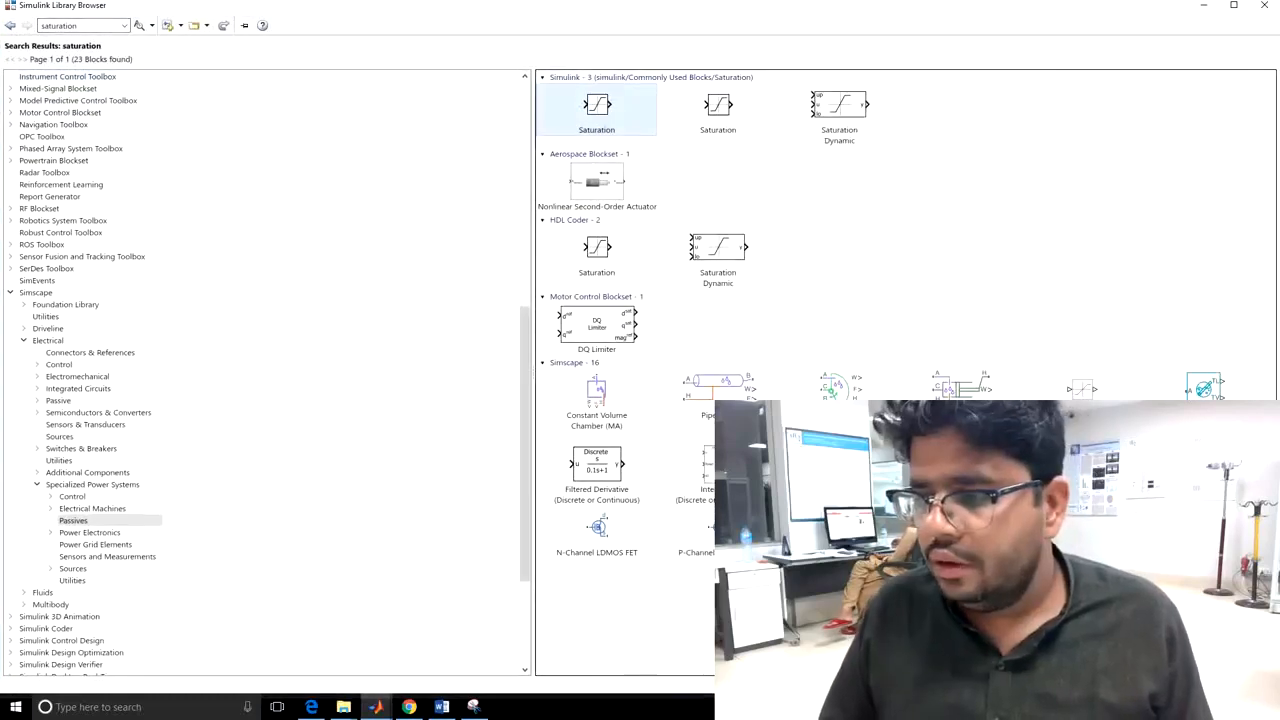
{"action": "key", "text": "alt+Tab"}
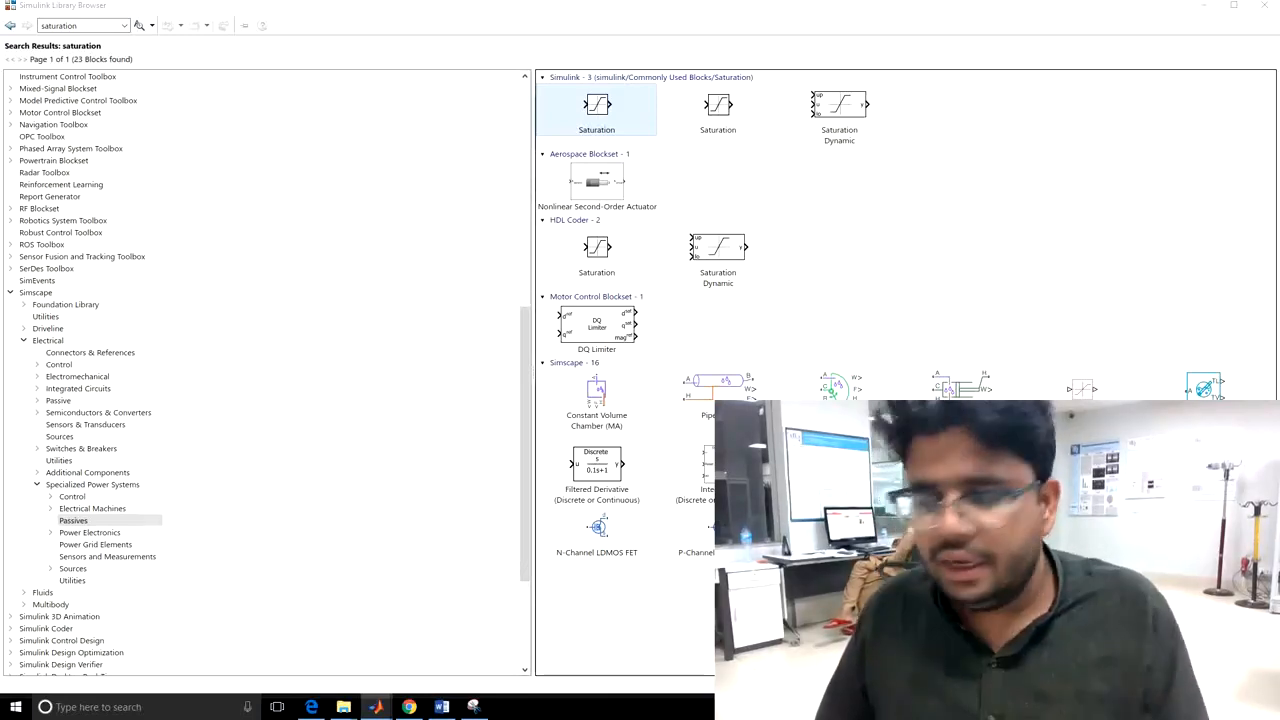
{"action": "left_click", "coordinate": [88, 26]}
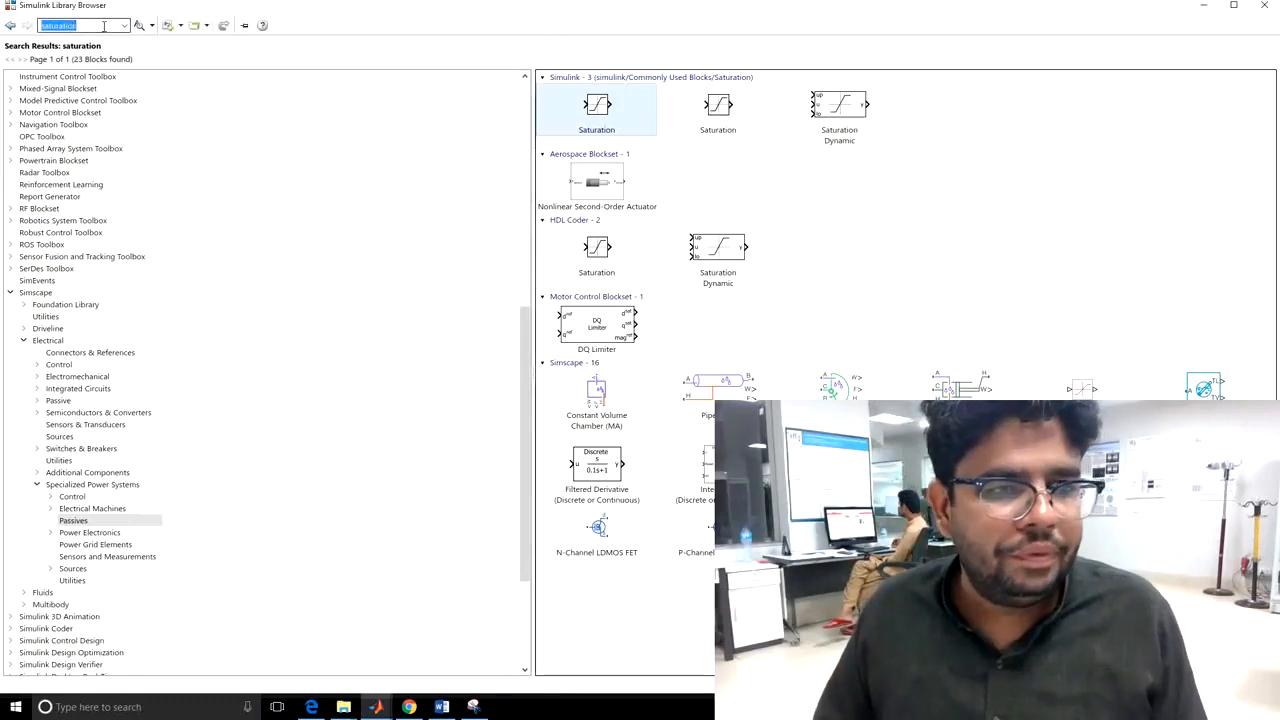
{"action": "left_click", "coordinate": [1203, 6]}
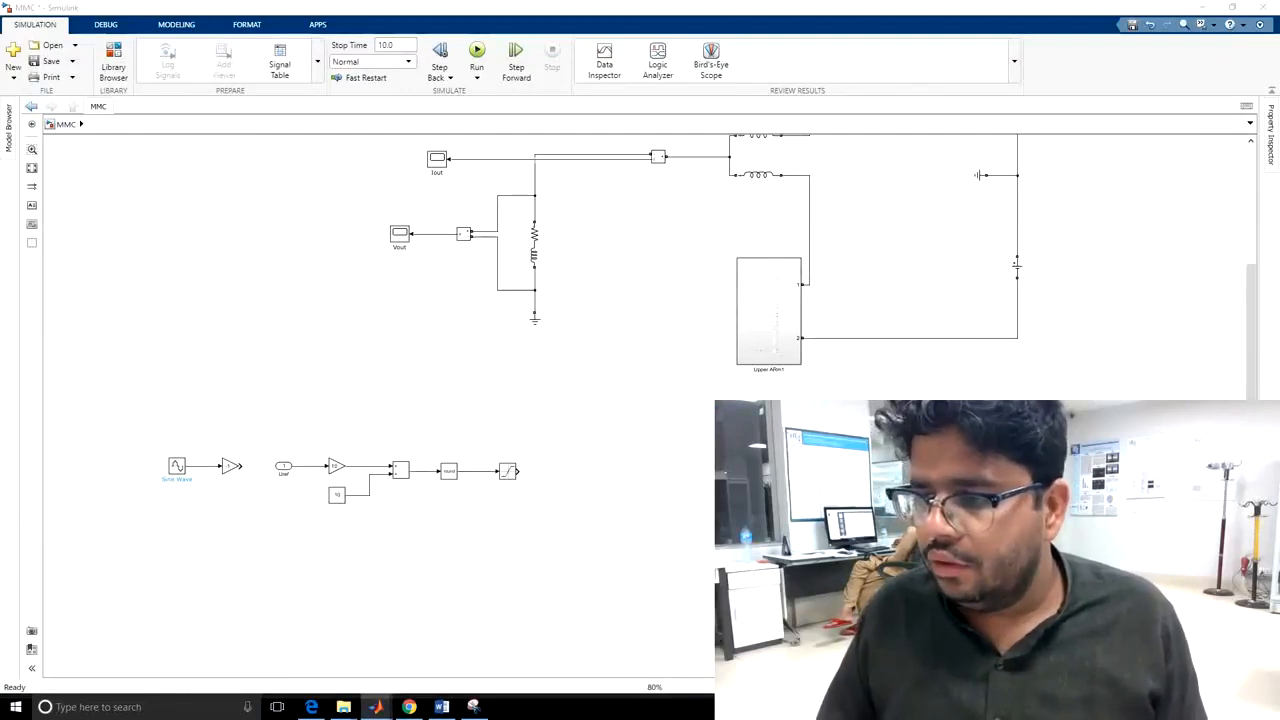
{"action": "left_click_drag", "start_coordinate": [989, 338], "coordinate": [578, 480]}
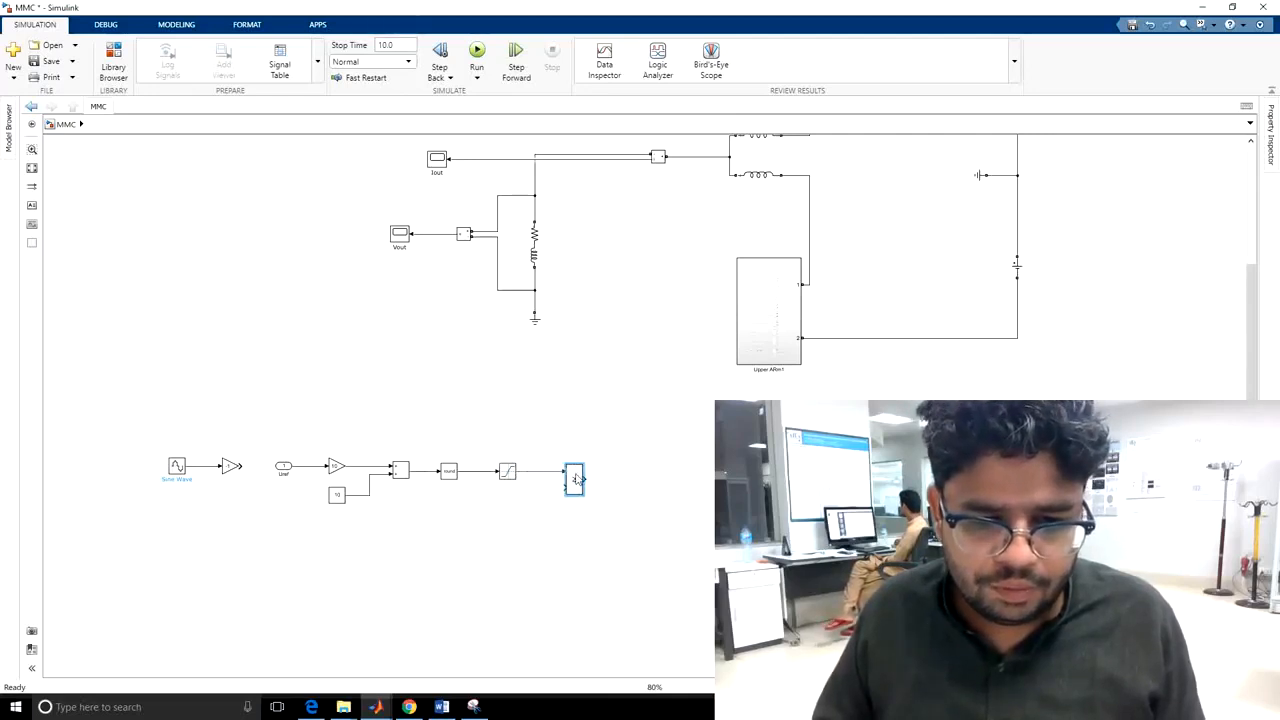
{"action": "left_click", "coordinate": [659, 588]}
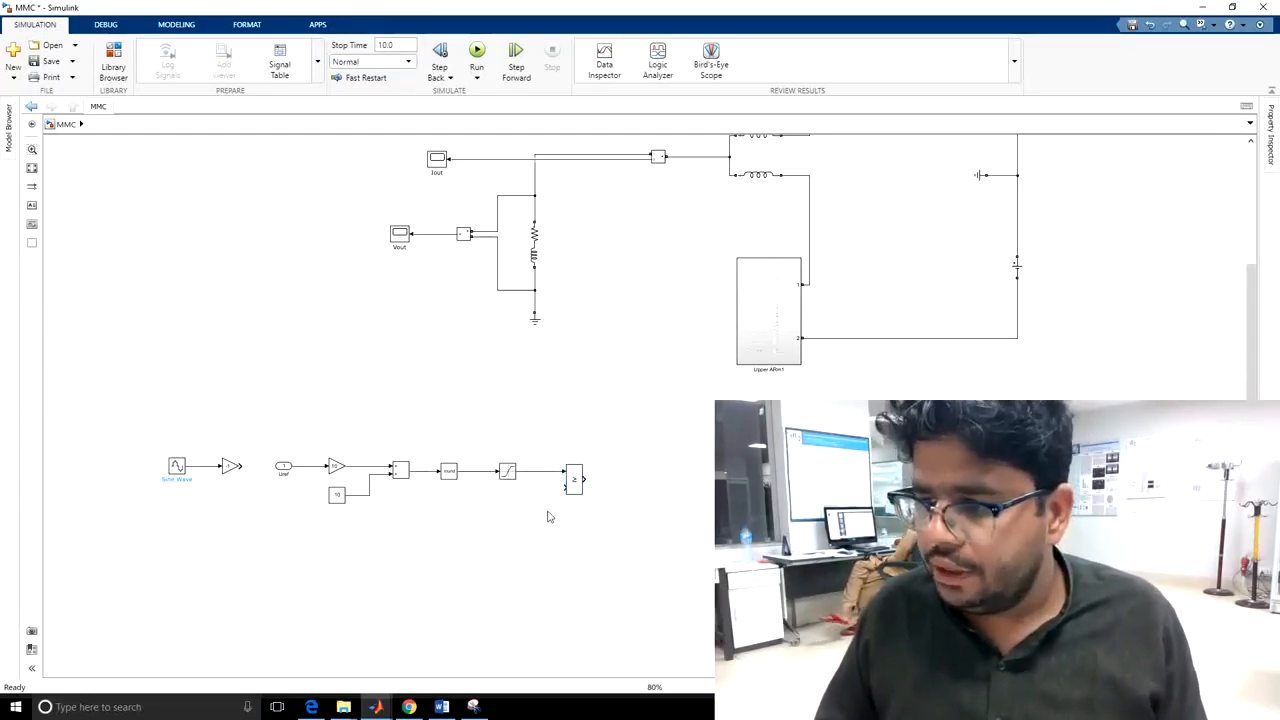
Search the block library for not and add the NOT block to the MMC model
{"action": "left_click", "coordinate": [113, 62]}
{"action": "double_click", "coordinate": [91, 25]}
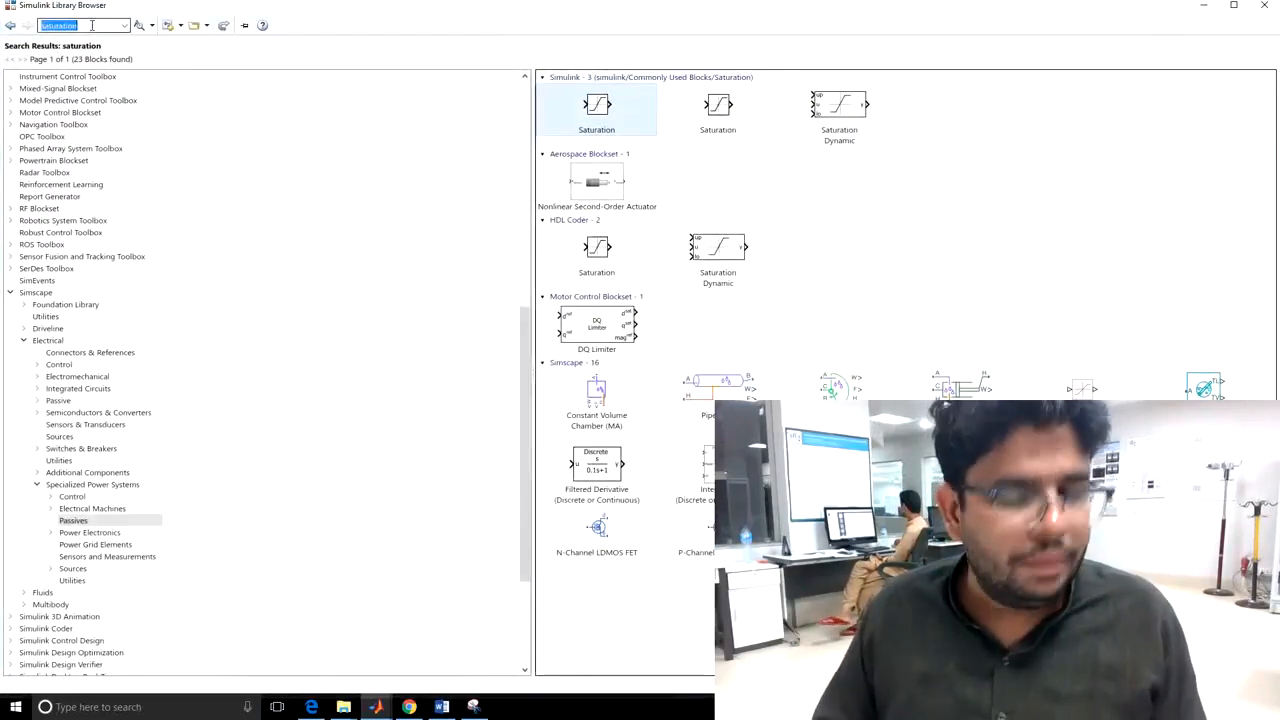
{"action": "type", "text": "not"}
{"action": "key", "text": "Return"}
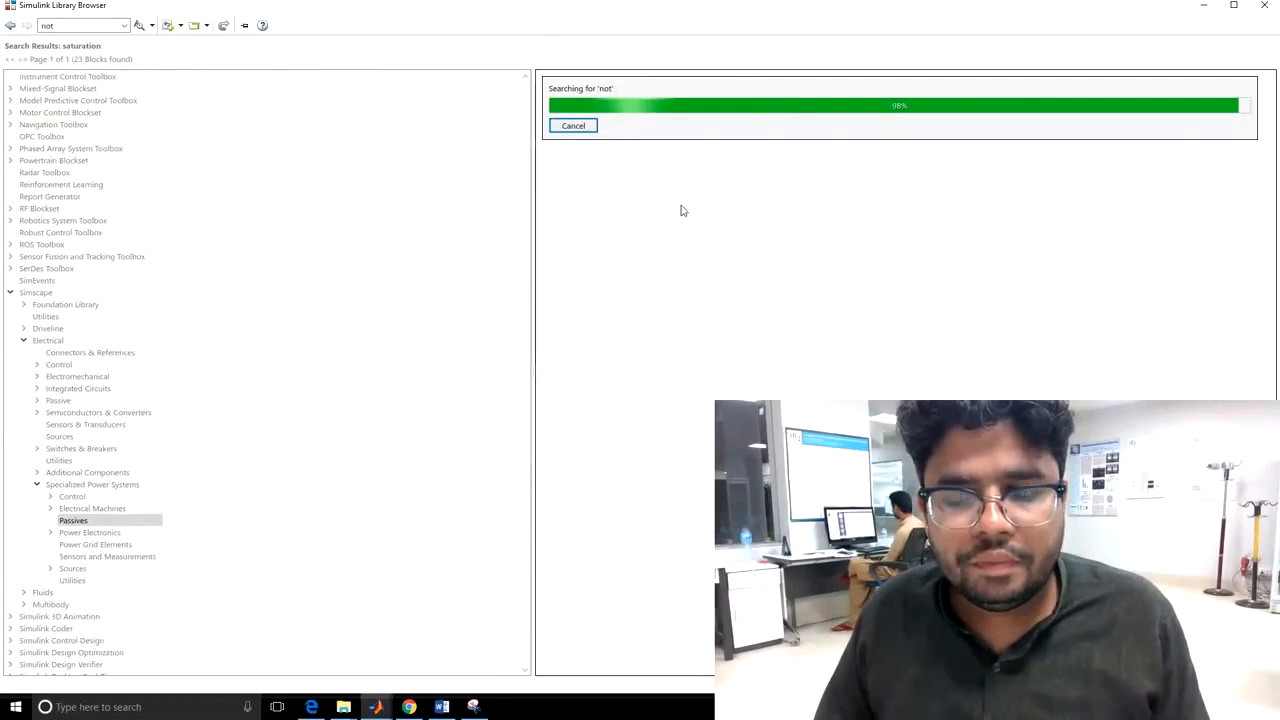
{"action": "right_click", "coordinate": [945, 340]}
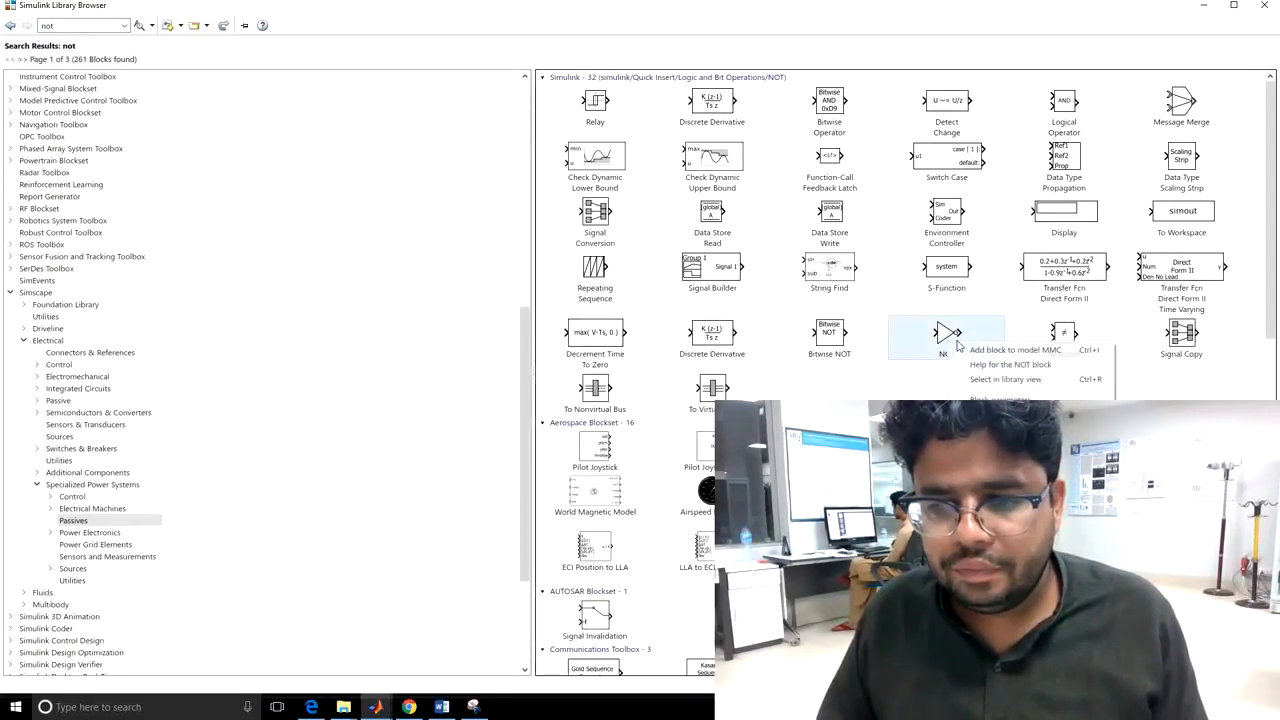
{"action": "left_click", "coordinate": [1000, 346]}
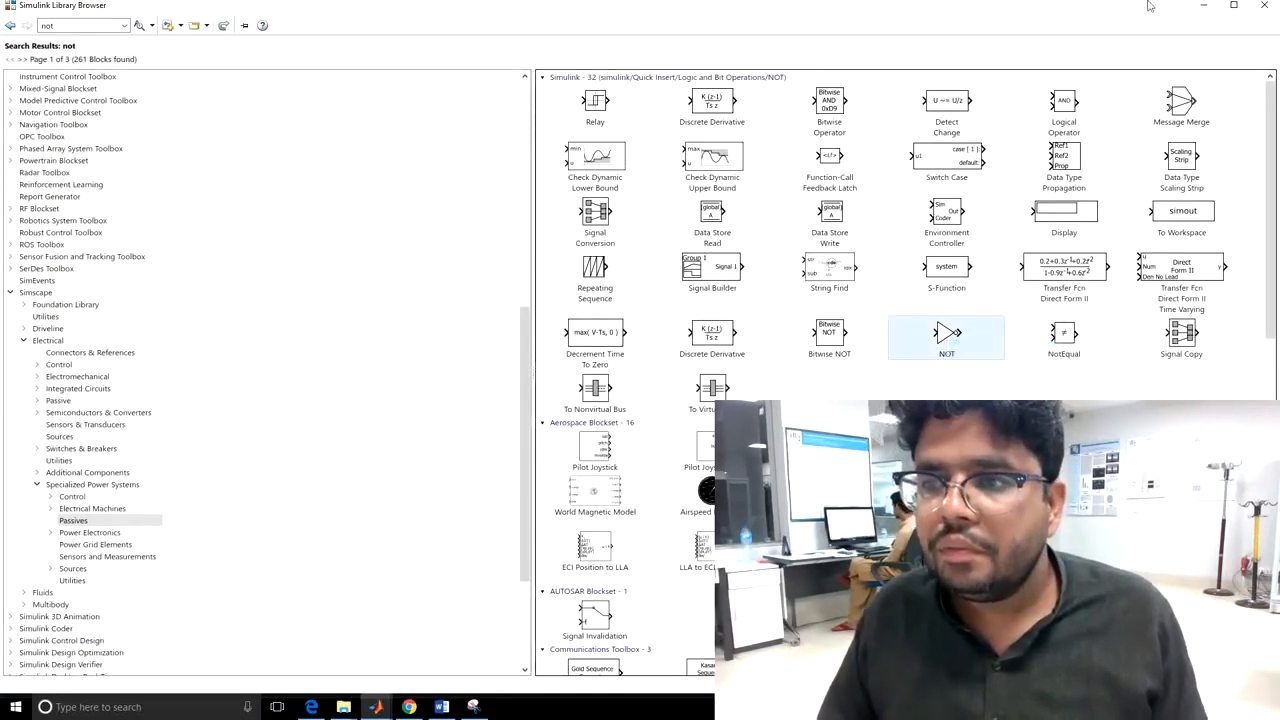
Move the NOT block beneath the wire between the Saturation and relational operator blocks and set its icon shape to rectangular
{"action": "left_click", "coordinate": [1203, 7]}
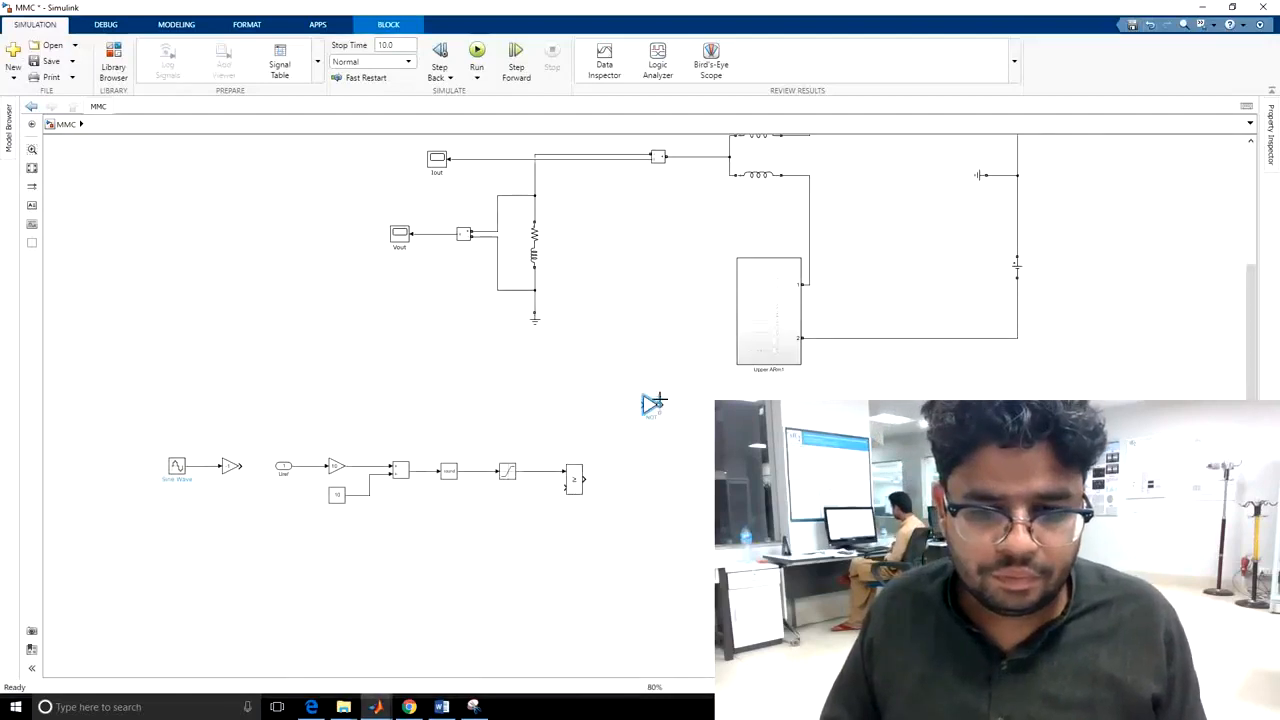
{"action": "left_click_drag", "start_coordinate": [651, 405], "coordinate": [508, 510]}
{"action": "double_click", "coordinate": [543, 502]}
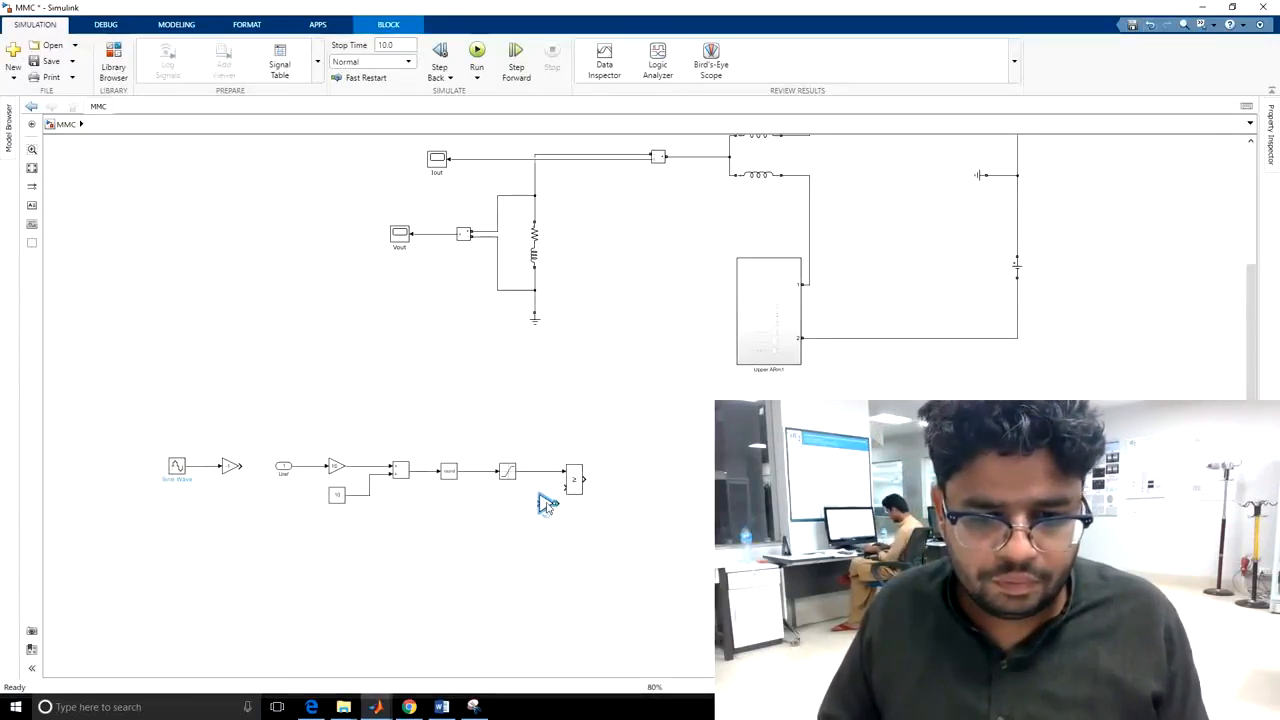
{"action": "left_click", "coordinate": [656, 532]}
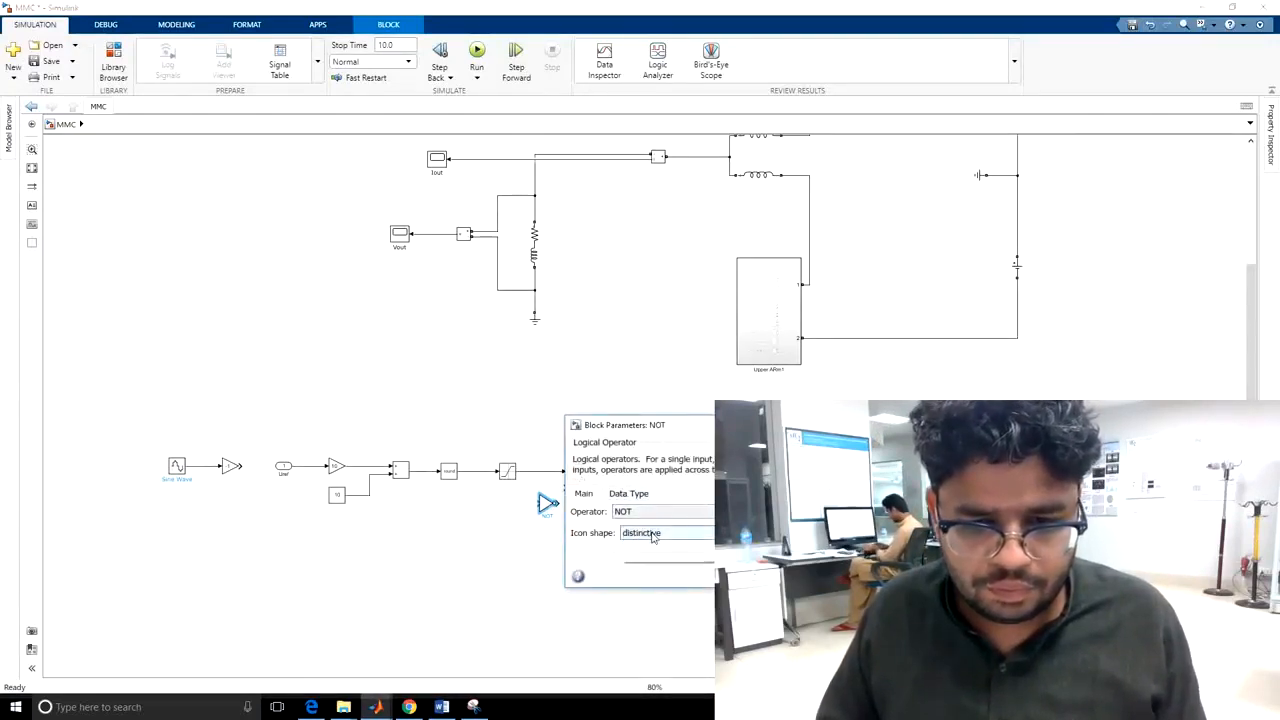
{"action": "left_click", "coordinate": [658, 552]}
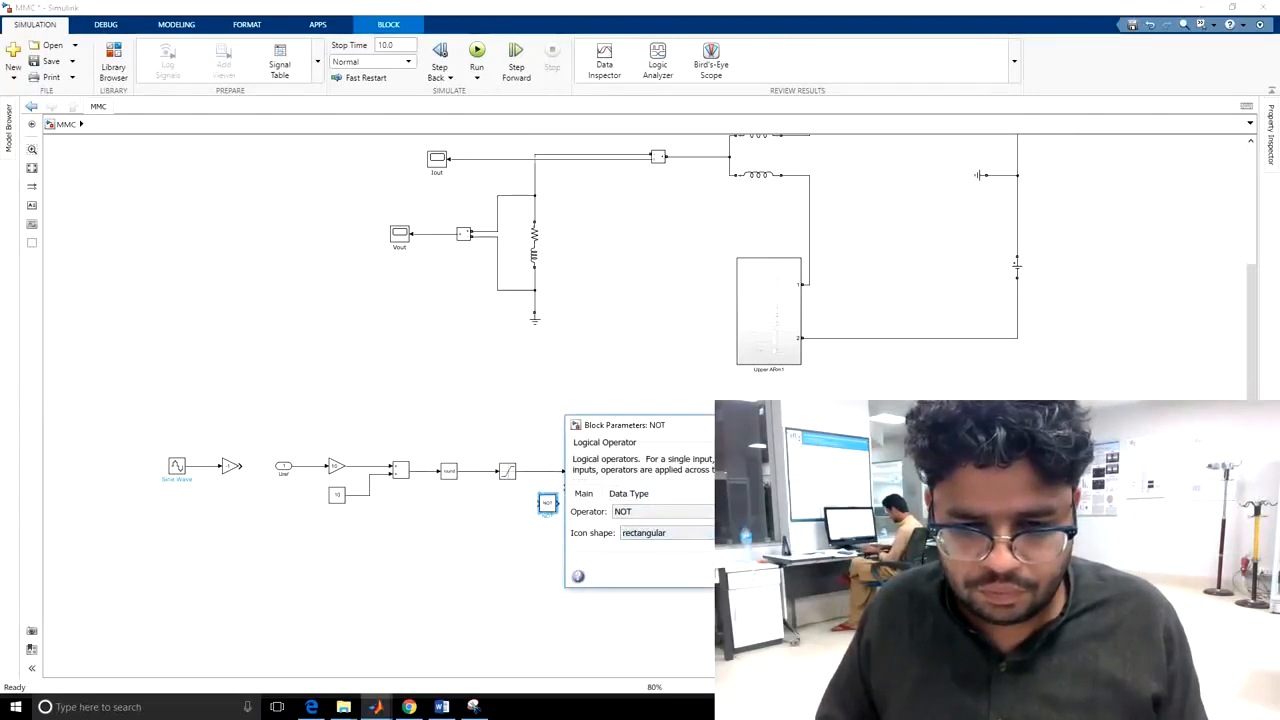
{"action": "key", "text": "Return"}
Wire the NOT block between the saturation output line and the relational operator's second input
{"action": "left_click", "coordinate": [543, 510]}
{"action": "left_click_drag", "start_coordinate": [539, 504], "coordinate": [566, 486]}
{"action": "left_click", "coordinate": [547, 508]}
{"action": "left_click", "coordinate": [630, 520]}
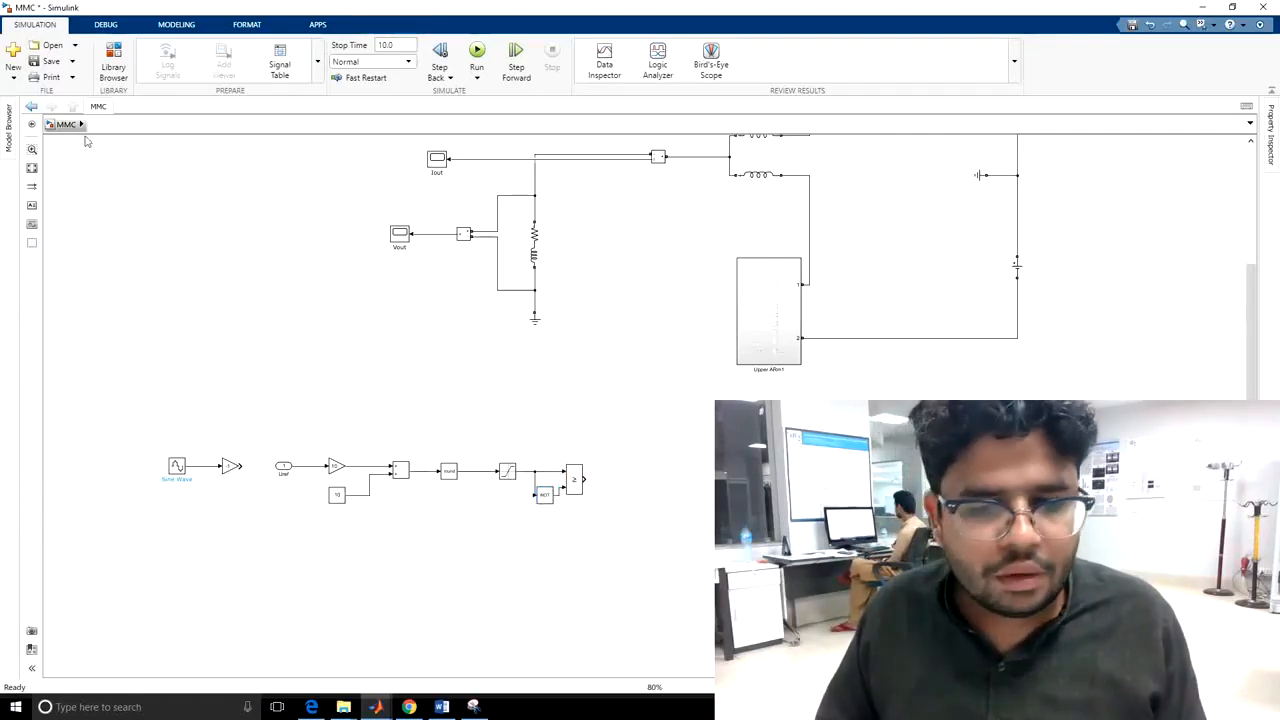
Search the block library for mux, add the Mux block and connect the relational operator's output to its first input
{"action": "left_click", "coordinate": [113, 66]}
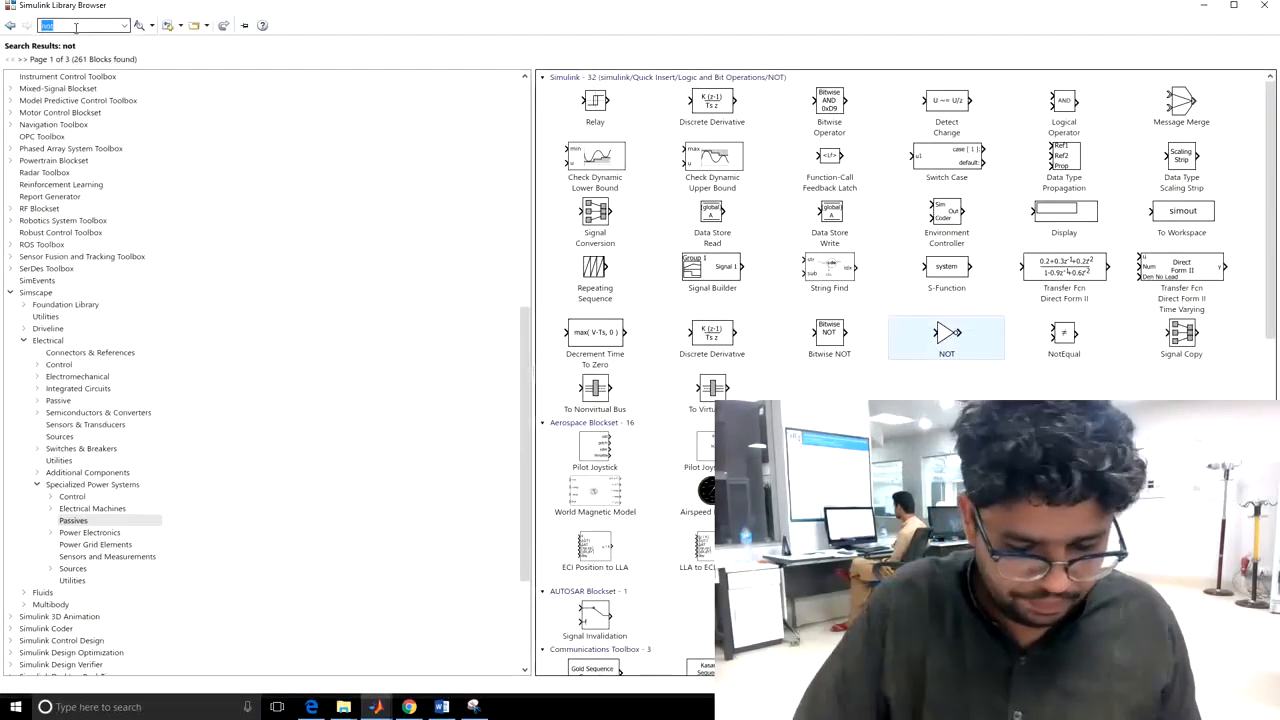
{"action": "type", "text": "max"}
{"action": "key", "text": "BackSpace"}
{"action": "key", "text": "BackSpace"}
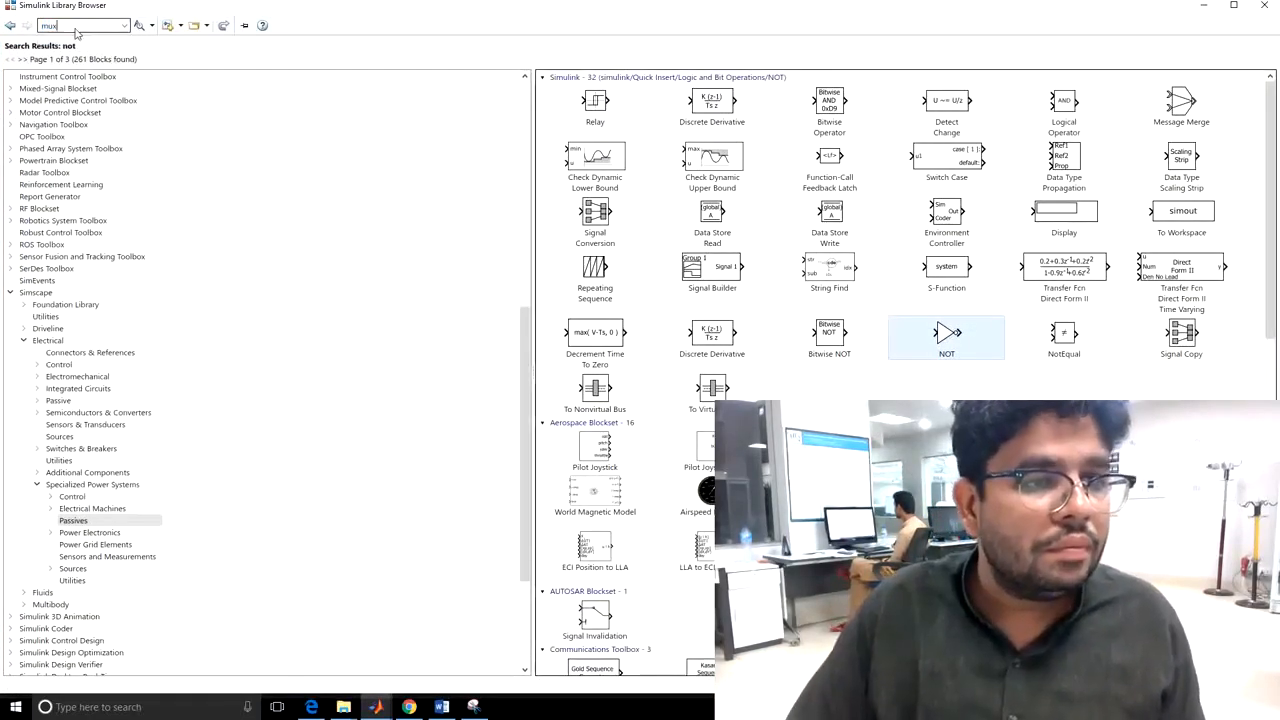
{"action": "key", "text": "Return"}
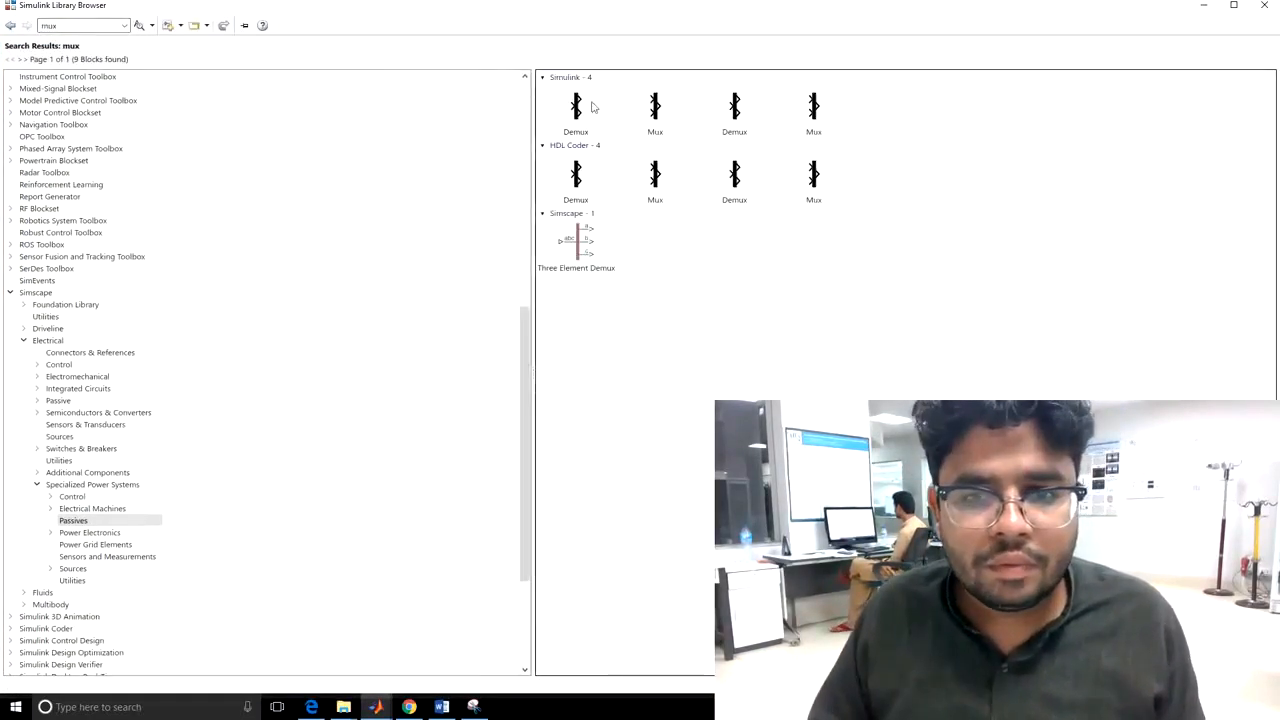
{"action": "left_click", "coordinate": [814, 115]}
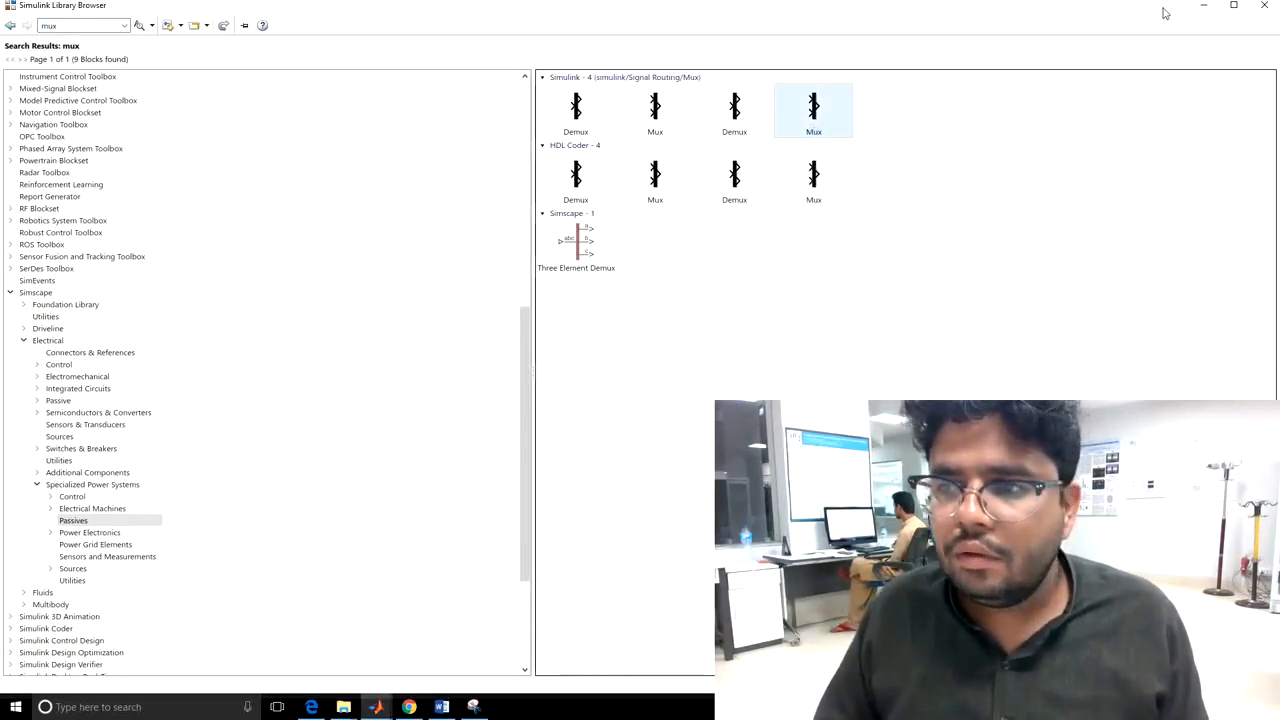
{"action": "left_click", "coordinate": [1203, 8]}
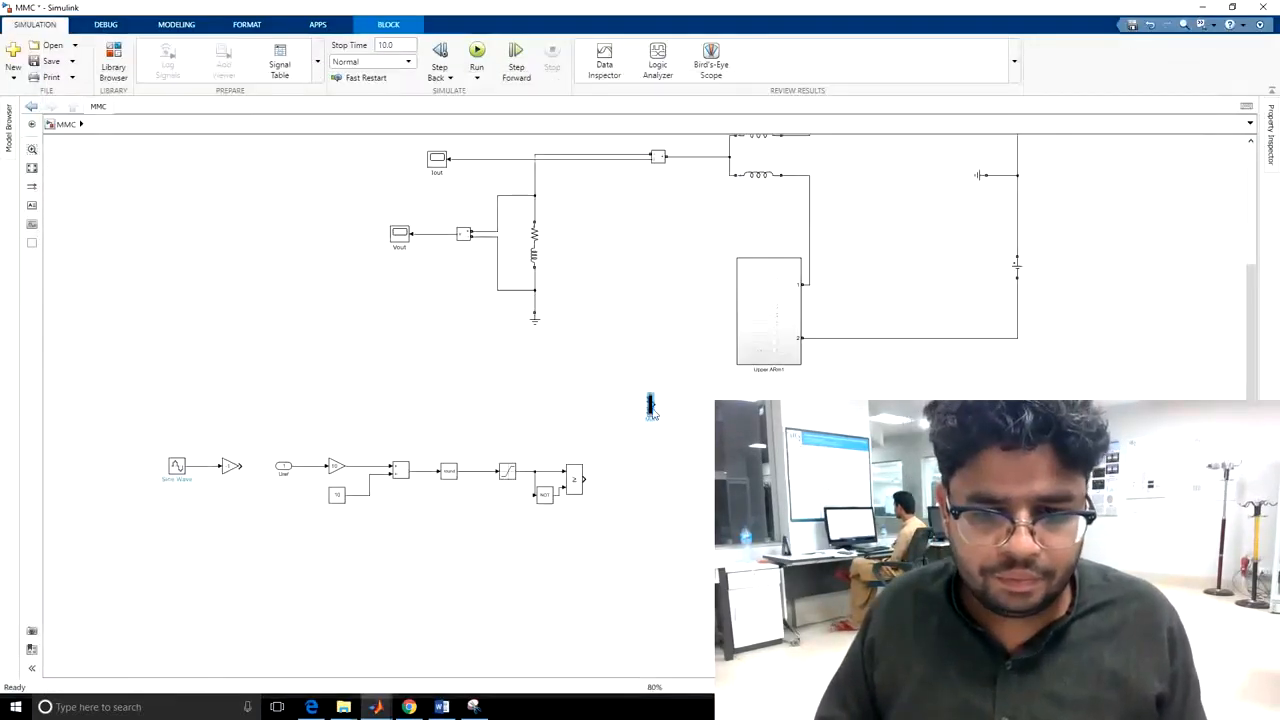
{"action": "left_click_drag", "start_coordinate": [652, 412], "coordinate": [627, 490]}
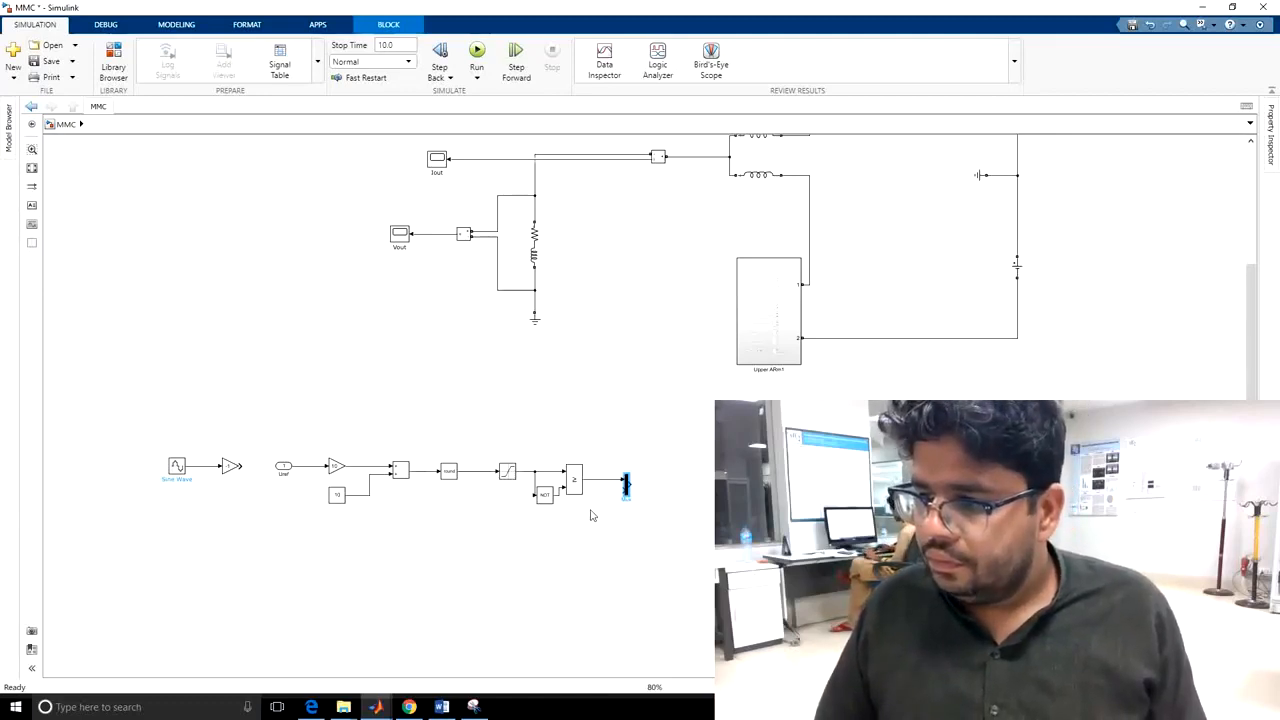
Delete both wires of the NOT block and move the block below the line between the relational operator and the Mux
{"action": "left_click", "coordinate": [541, 497]}
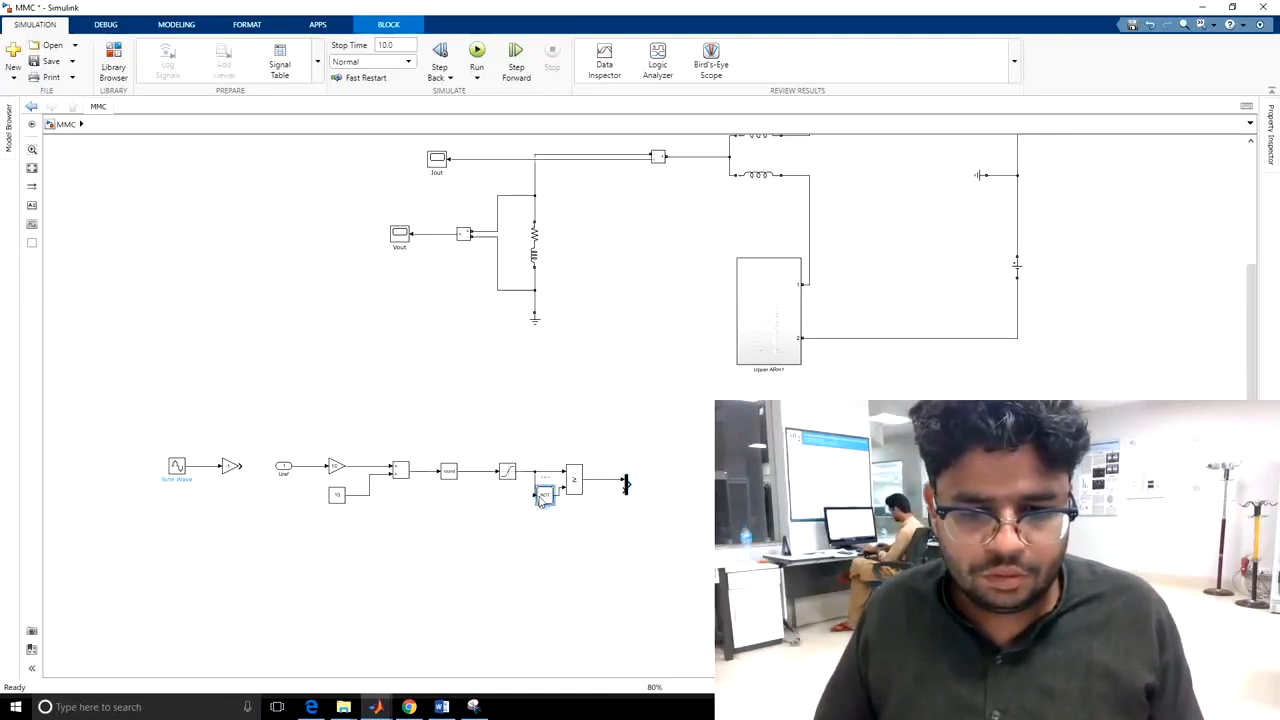
{"action": "left_click", "coordinate": [535, 490]}
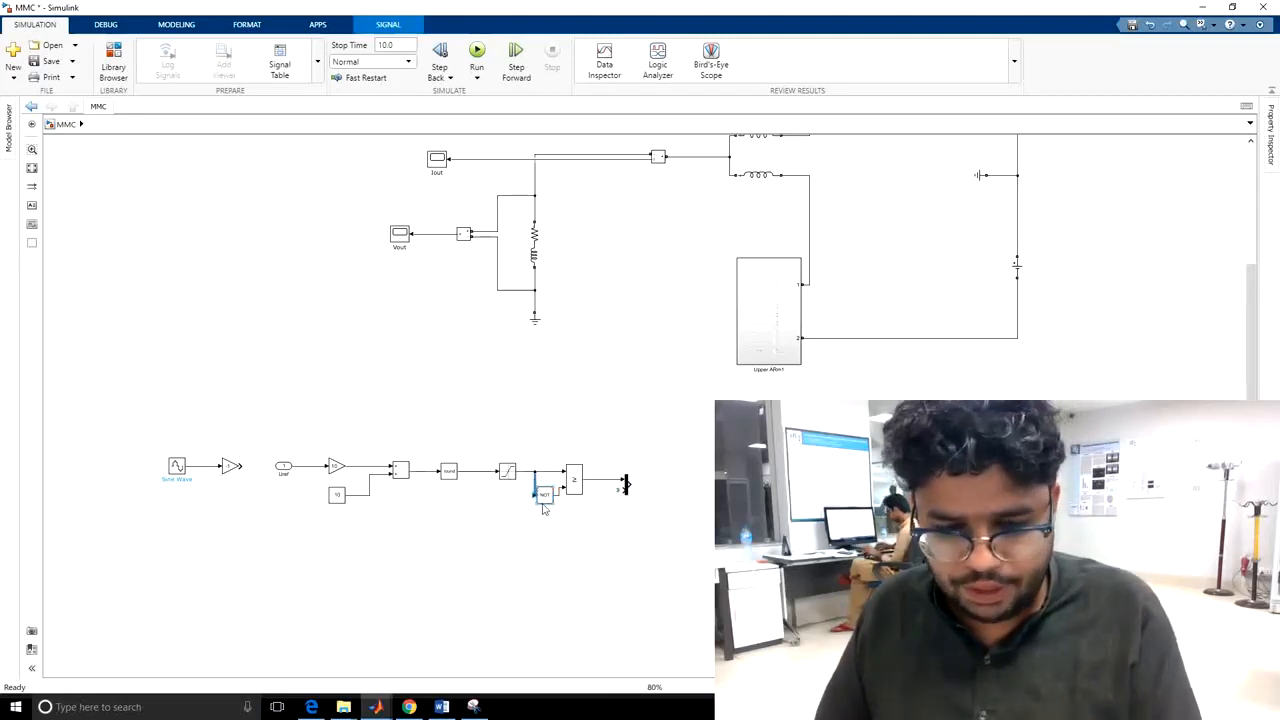
{"action": "key", "text": "Delete"}
{"action": "left_click", "coordinate": [559, 491]}
{"action": "key", "text": "Delete"}
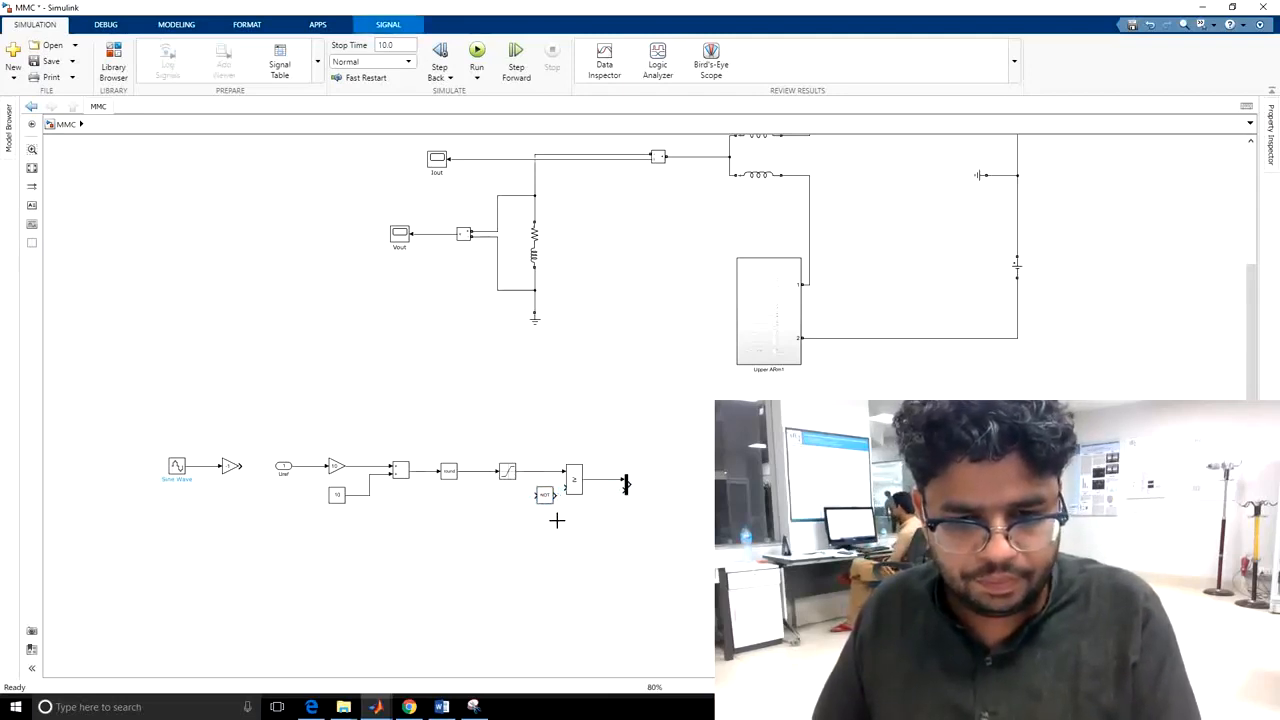
{"action": "left_click", "coordinate": [555, 522]}
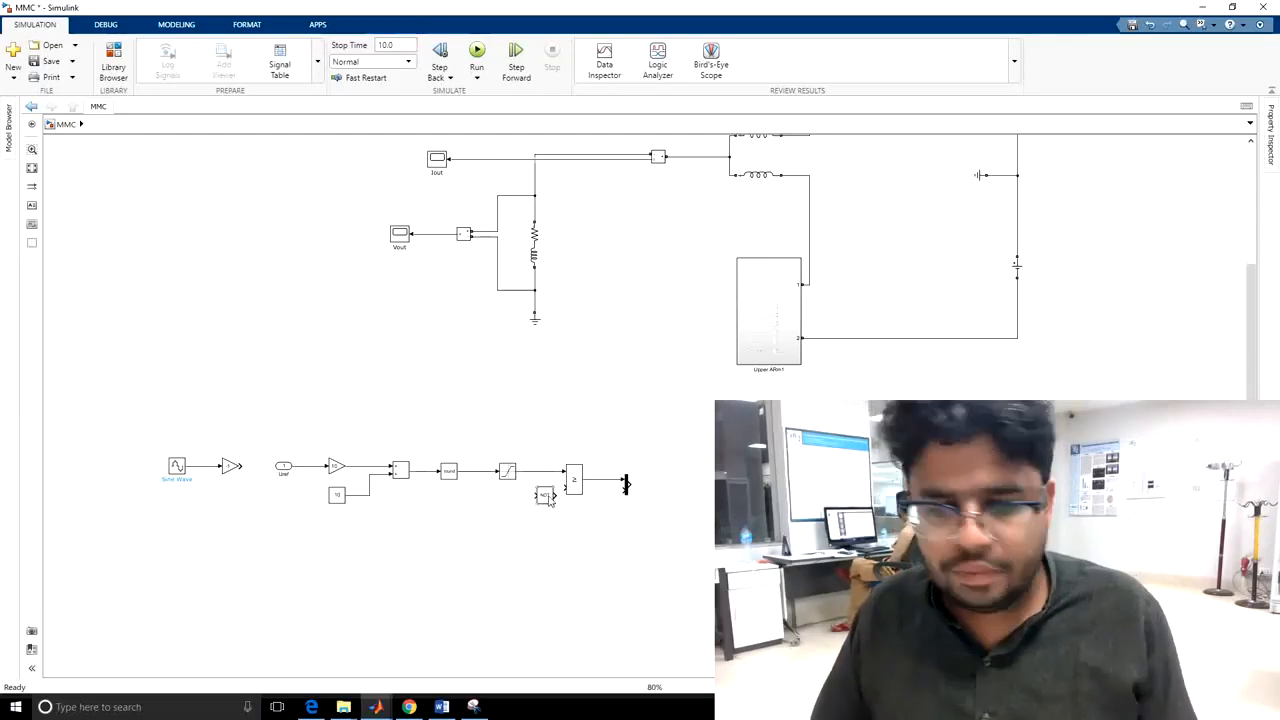
{"action": "left_click_drag", "start_coordinate": [548, 500], "coordinate": [612, 512]}
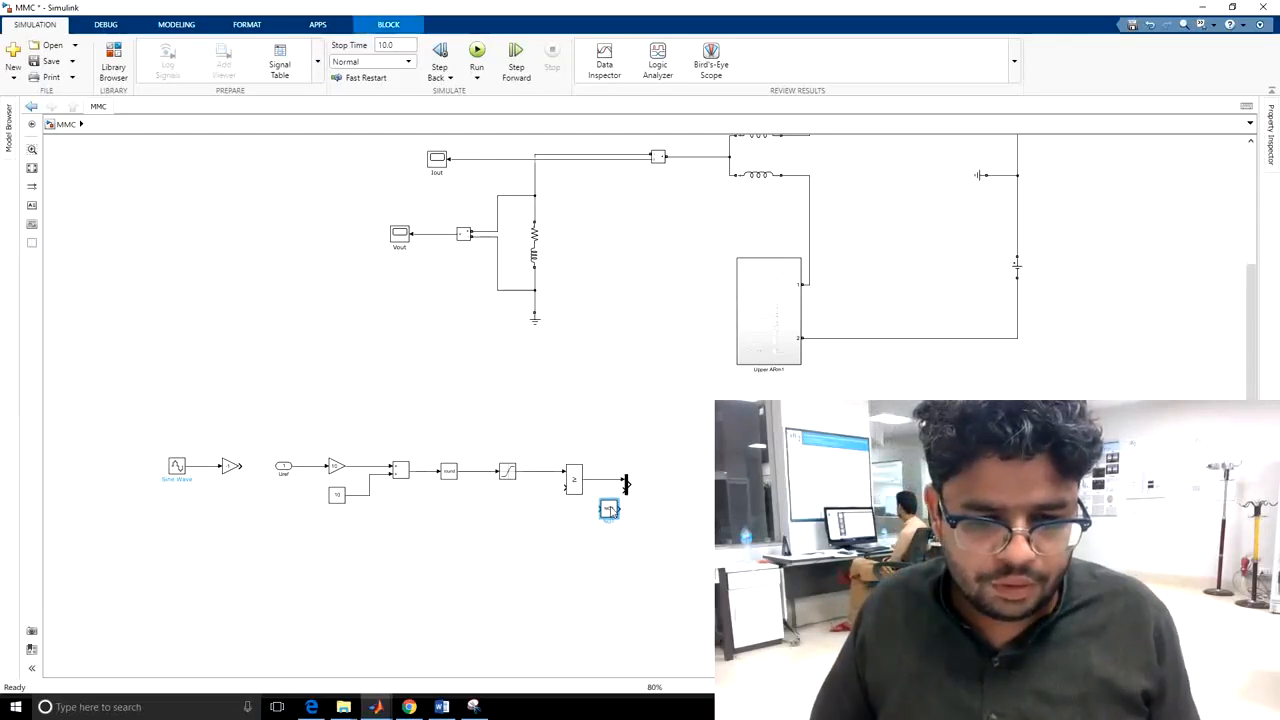
Copy the Constant block, connect the copy to the relational operator's second input and set its constant value to [1:10]
{"action": "left_click_drag", "start_coordinate": [337, 494], "coordinate": [566, 490]}
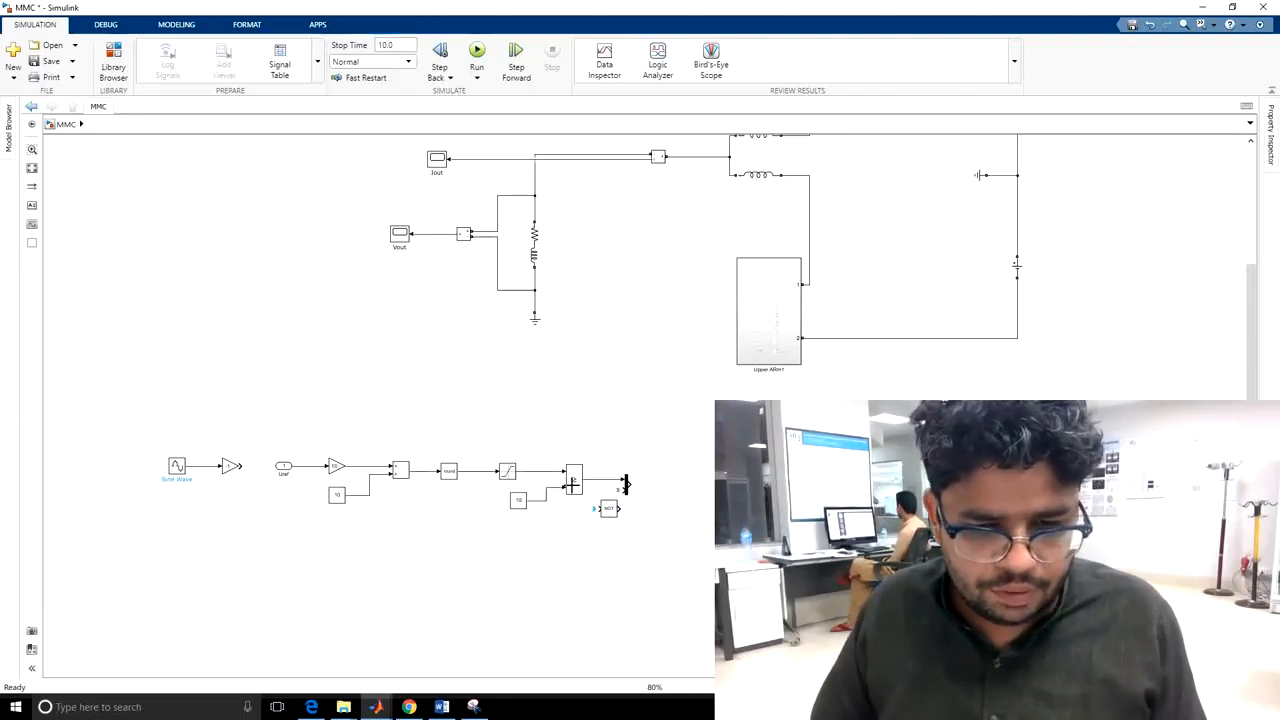
{"action": "double_click", "coordinate": [519, 500]}
{"action": "left_click", "coordinate": [586, 511]}
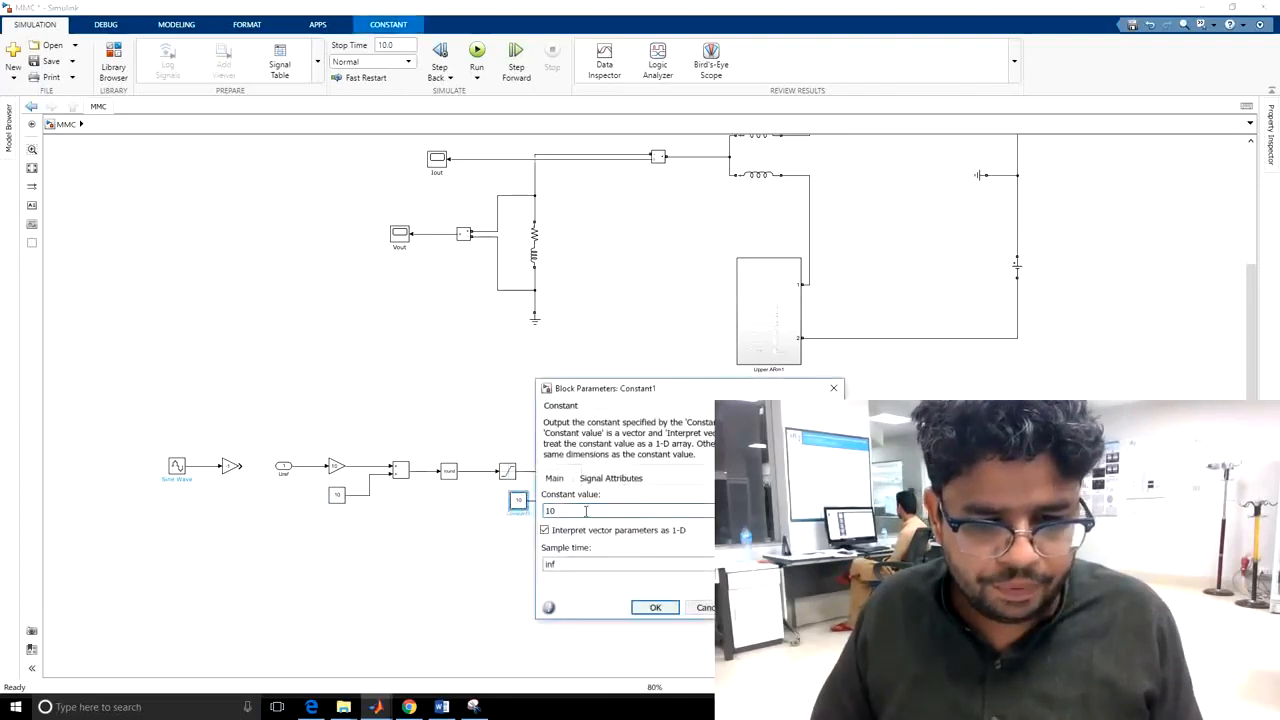
{"action": "double_click", "coordinate": [586, 511]}
{"action": "key", "text": "BackSpace"}
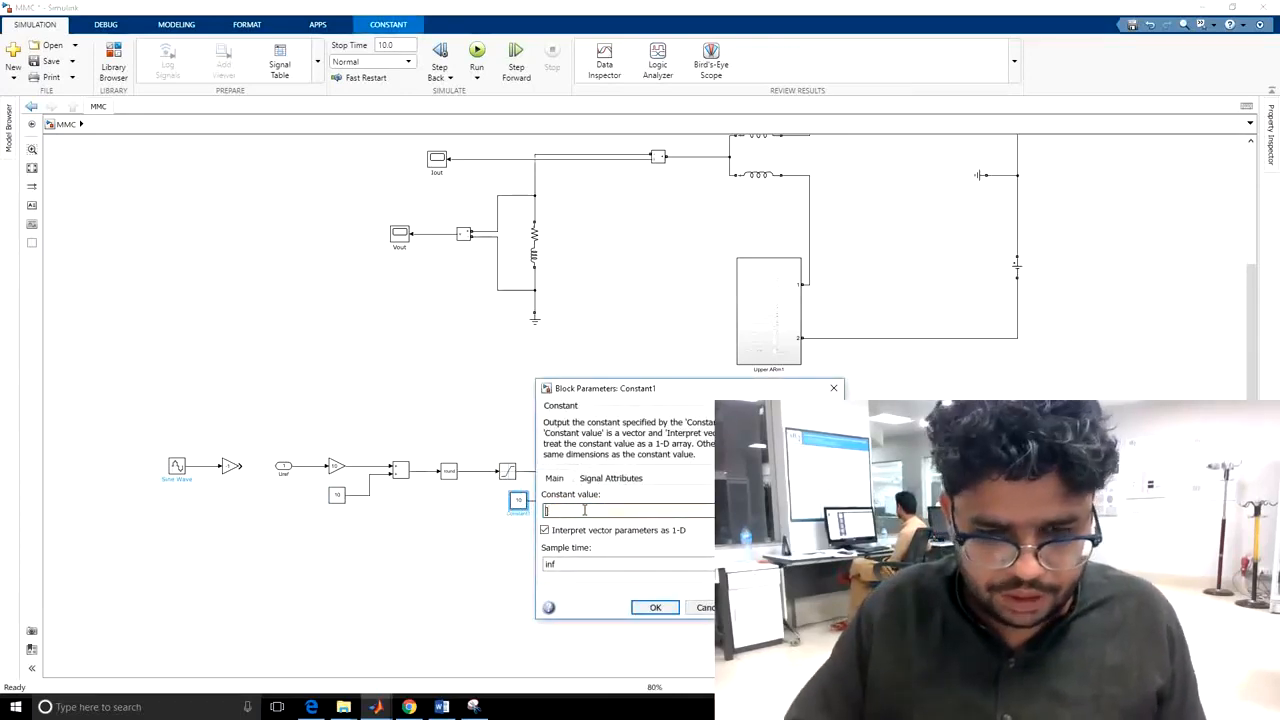
{"action": "type", "text": "1:10"}
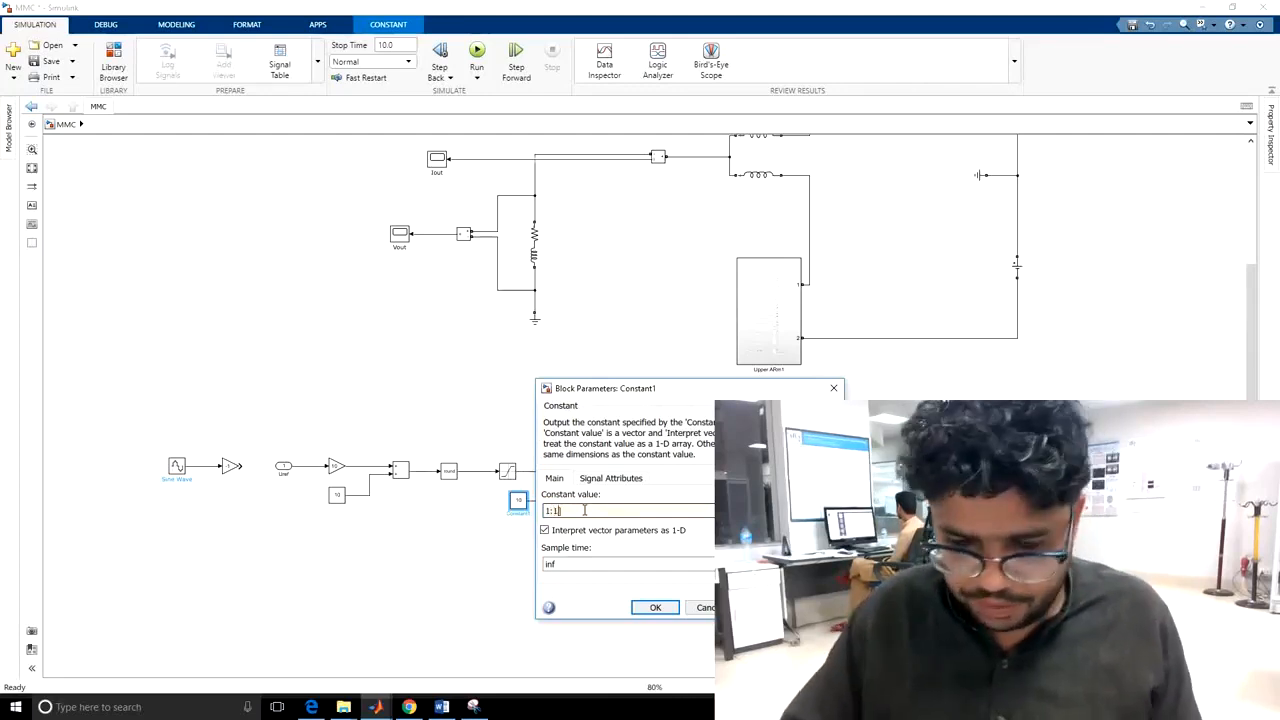
{"action": "type", "text": "]"}
{"action": "key", "text": "Left"}
{"action": "key", "text": "Left"}
{"action": "key", "text": "Left"}
{"action": "key", "text": "Left"}
{"action": "key", "text": "Left"}
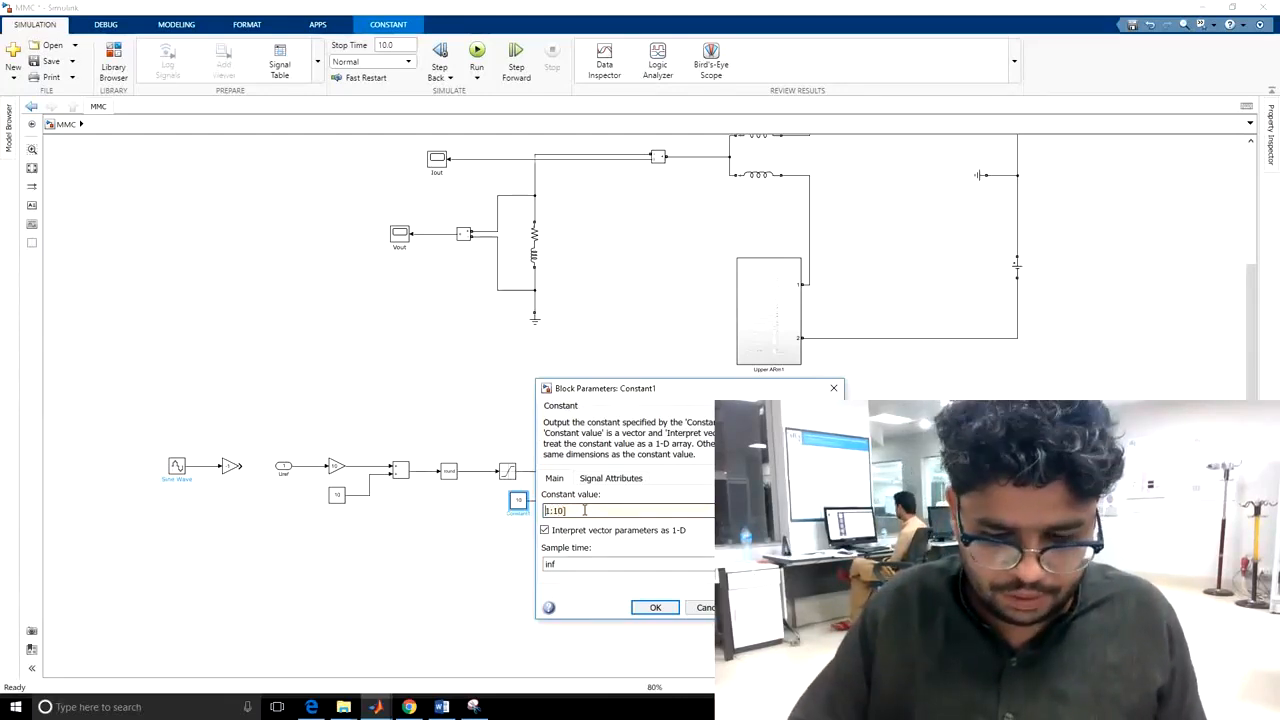
{"action": "type", "text": "["}
{"action": "key", "text": "Return"}
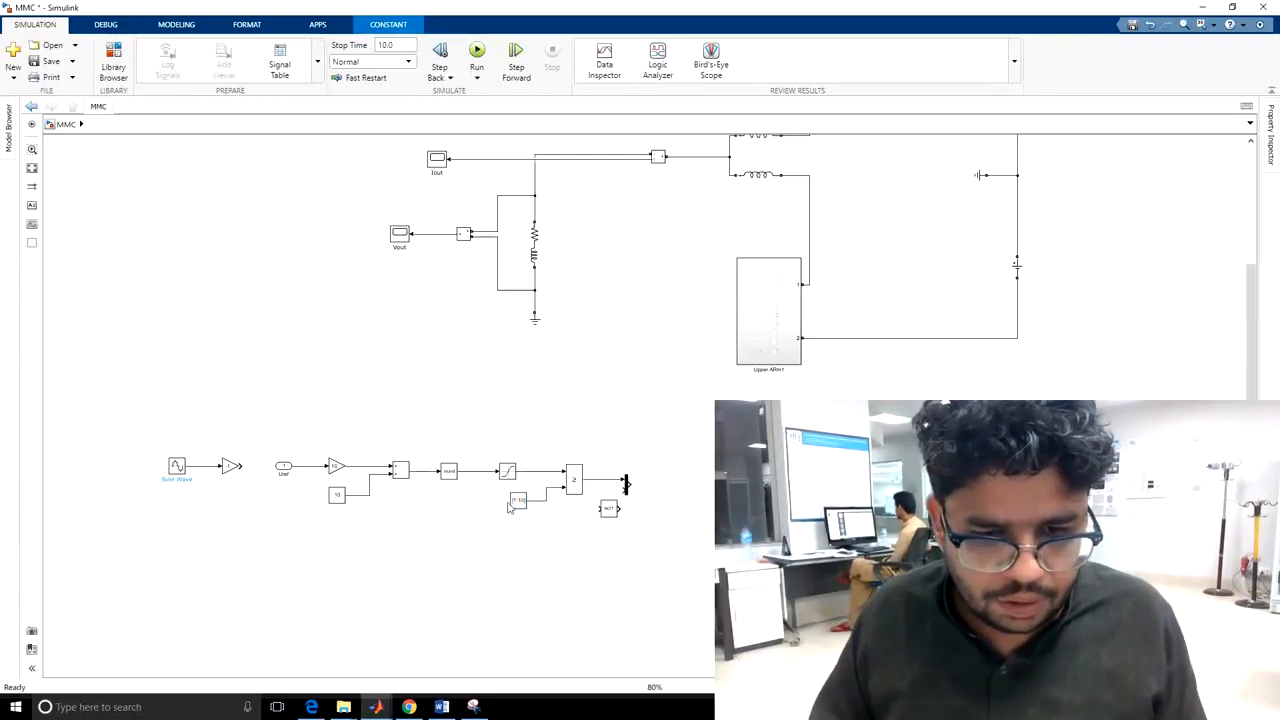
Widen the new Constant block feeding the relational operator
{"action": "left_click", "coordinate": [508, 514]}
{"action": "left_click", "coordinate": [510, 508]}
{"action": "left_click_drag", "start_coordinate": [508, 510], "coordinate": [481, 509]}
Connect the relational operator's output to the NOT block and the NOT output to the Mux's second input
{"action": "left_click", "coordinate": [601, 536]}
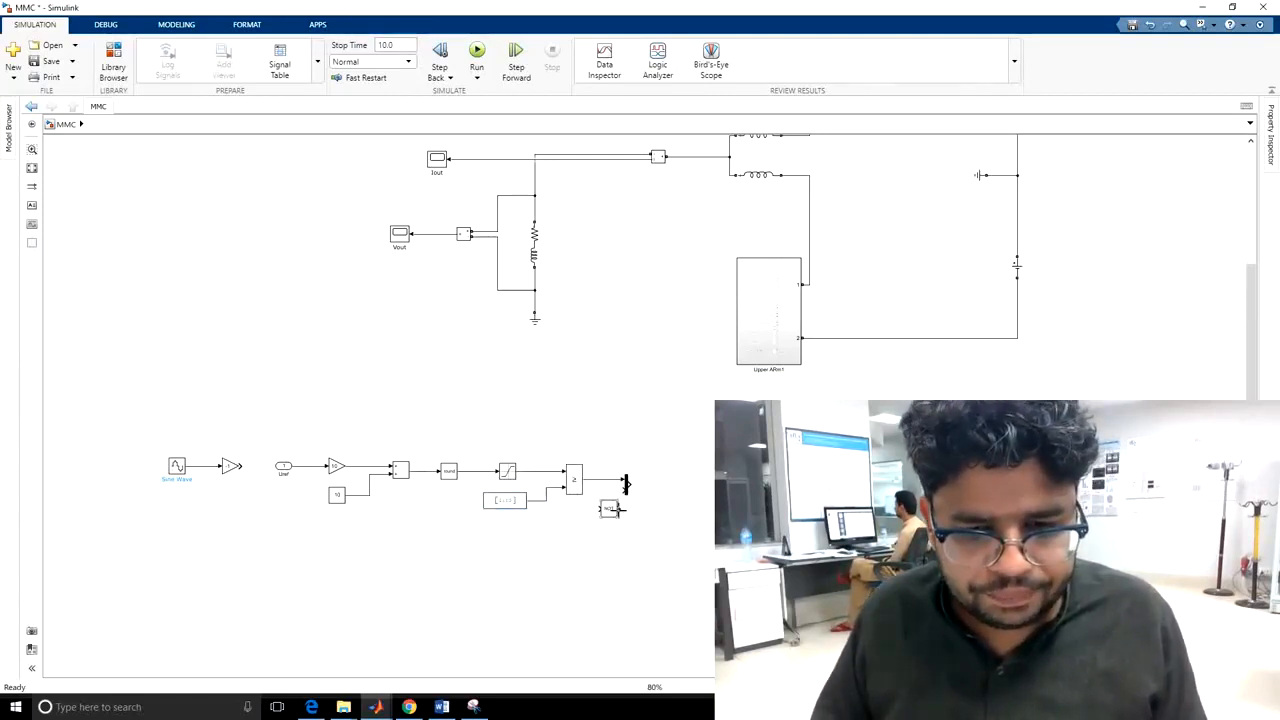
{"action": "mouse_move", "coordinate": [609, 518]}
{"action": "left_mouse_down"}
{"action": "mouse_move", "coordinate": [595, 522]}
{"action": "mouse_move", "coordinate": [626, 515]}
{"action": "mouse_move", "coordinate": [609, 515]}
{"action": "mouse_move", "coordinate": [597, 480]}
{"action": "mouse_move", "coordinate": [609, 517]}
{"action": "left_mouse_up"}
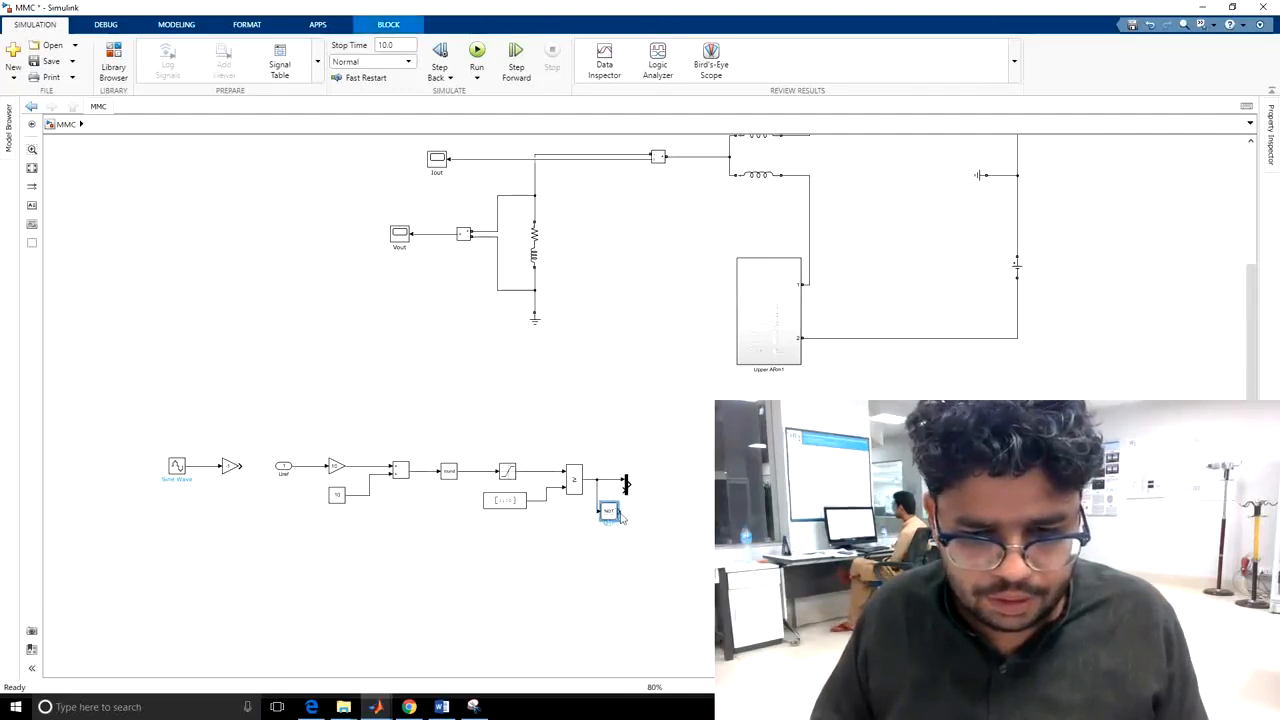
{"action": "left_click", "coordinate": [622, 494]}
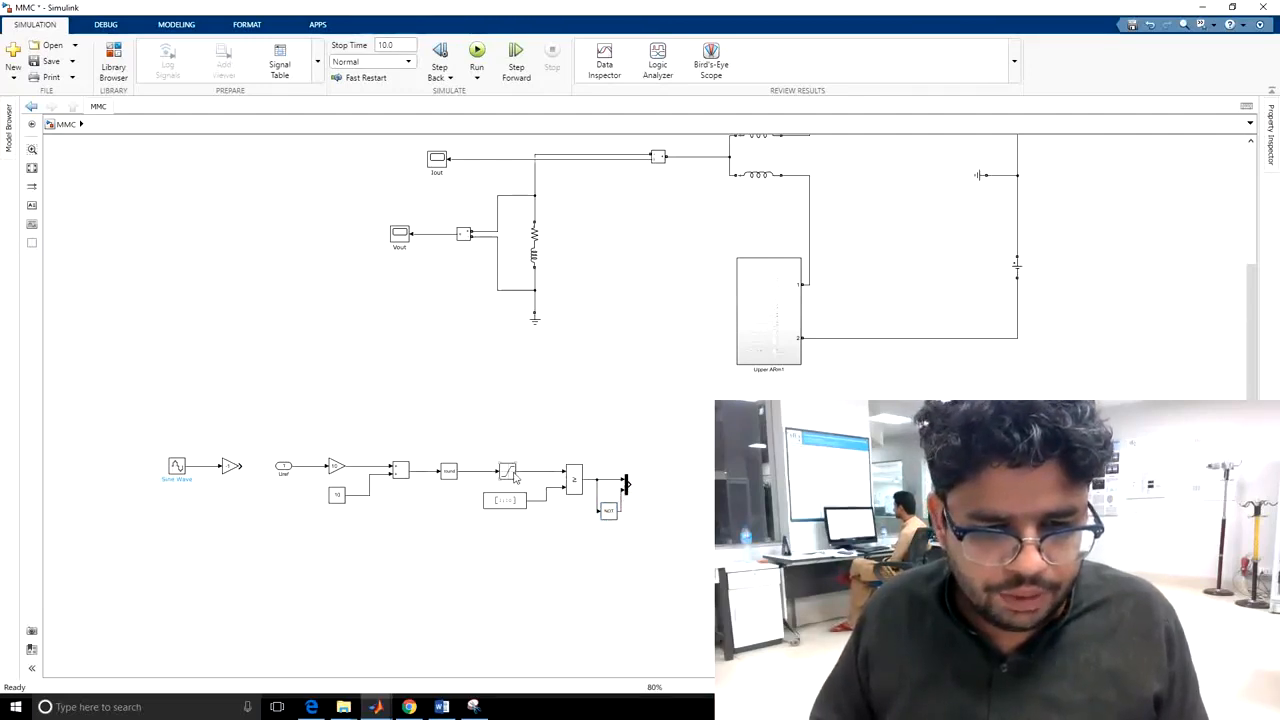
Check the output data type set for the relational operator block
{"action": "double_click", "coordinate": [575, 482]}
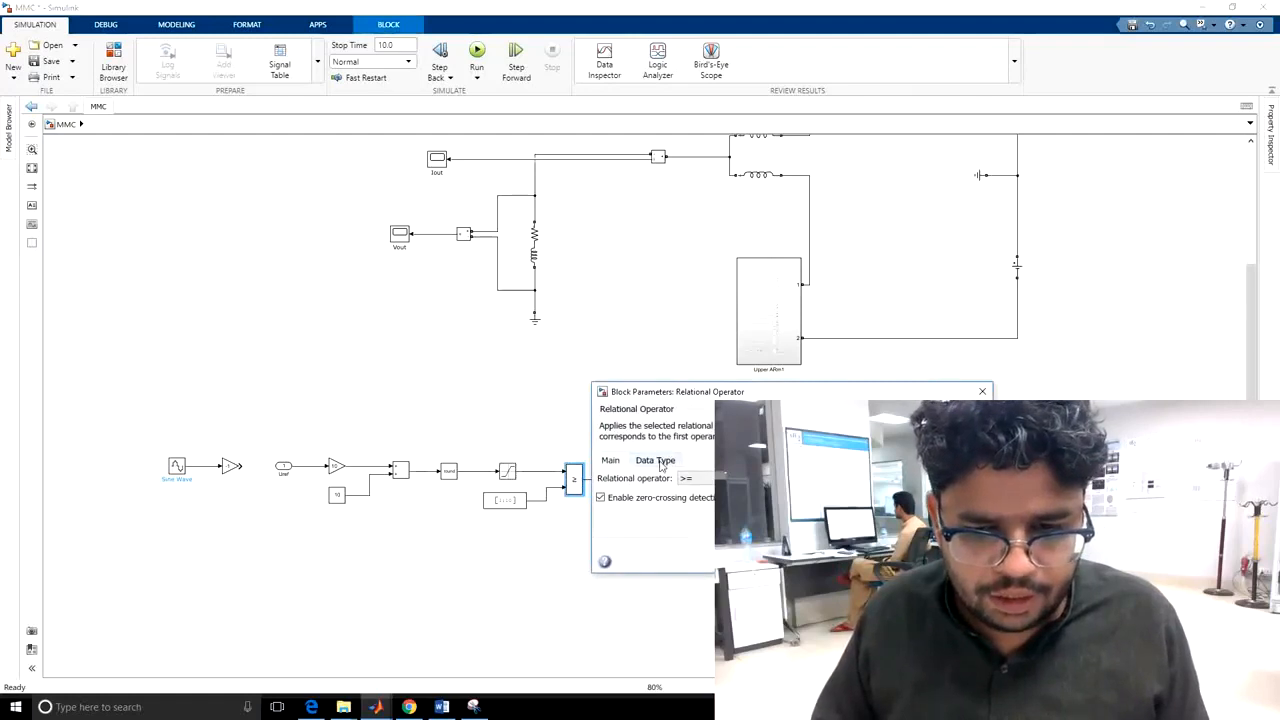
{"action": "left_click", "coordinate": [659, 462]}
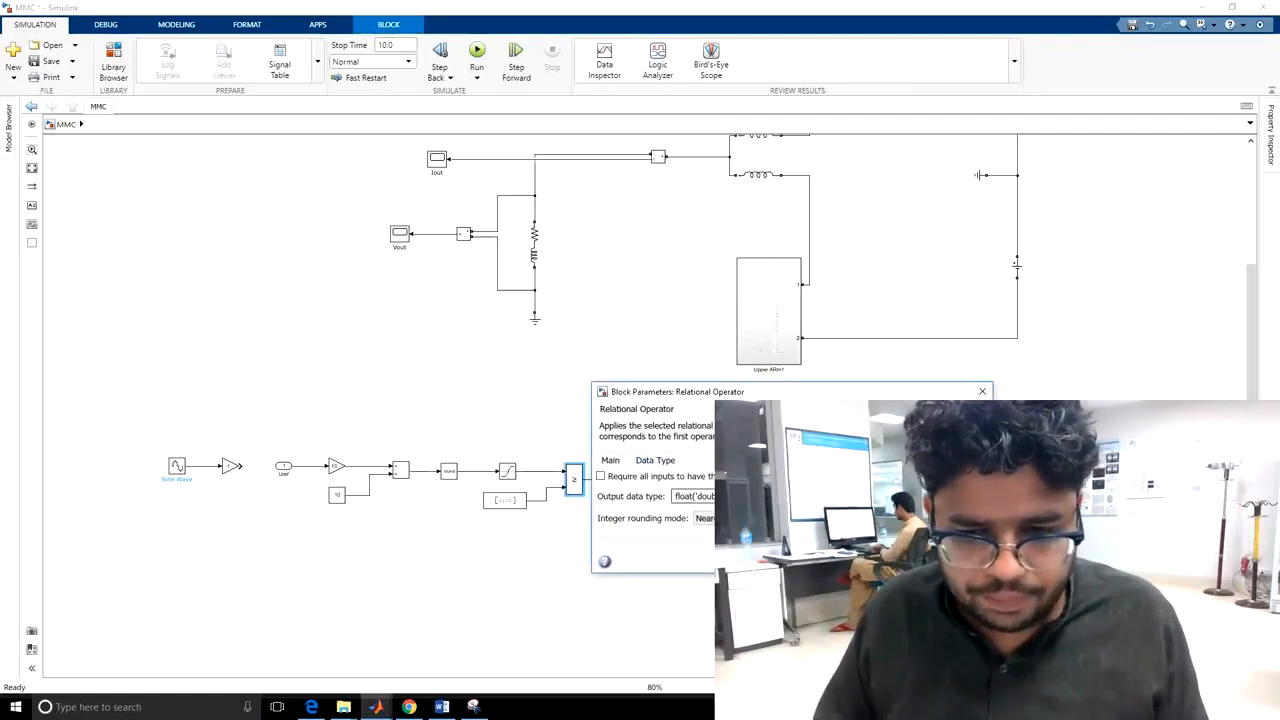
{"action": "left_click", "coordinate": [920, 496]}
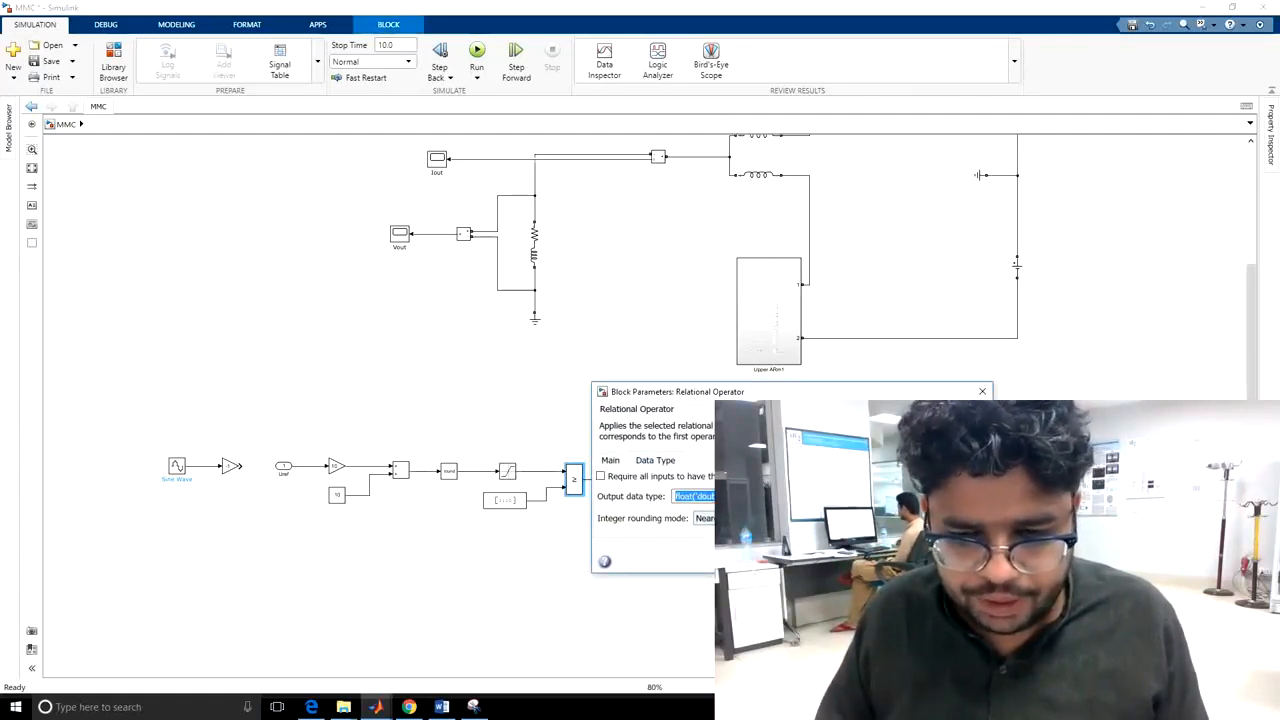
{"action": "key", "text": "Return"}
{"action": "left_click", "coordinate": [497, 560]}
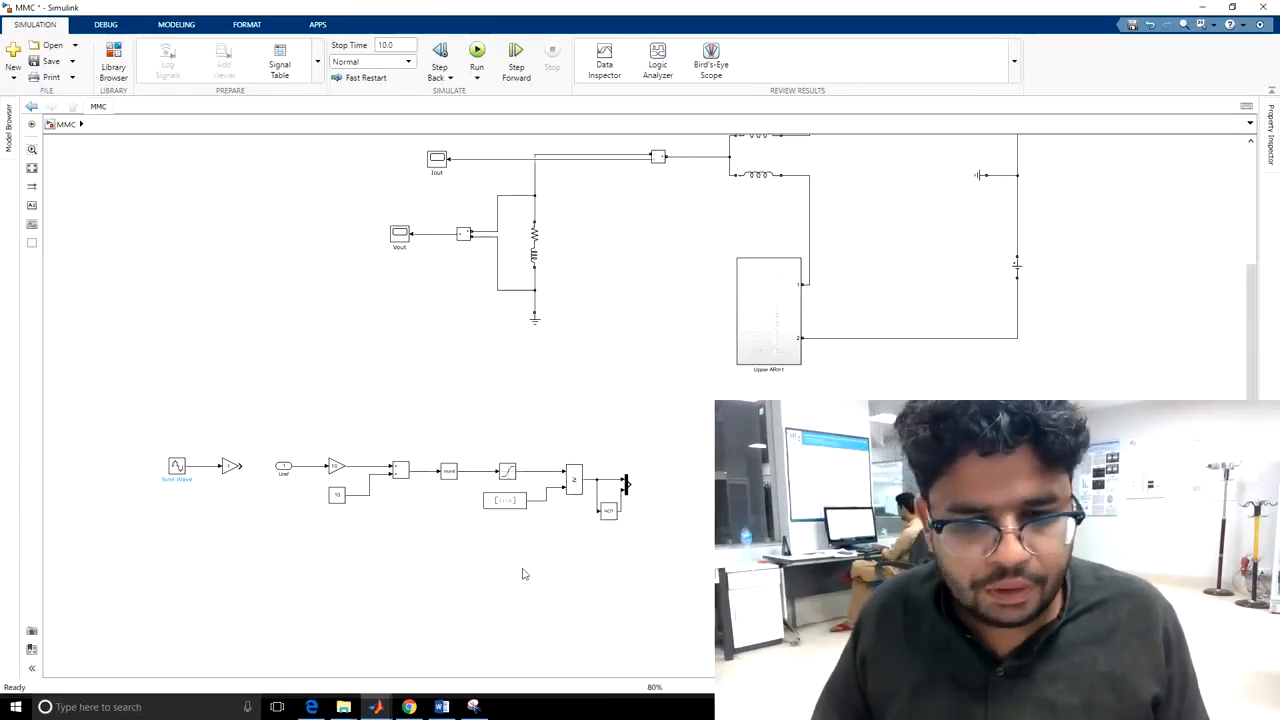
Search the block library for selector, add the Selector block from DSP System Toolbox HDL Support and connect the Mux output to it
{"action": "left_click", "coordinate": [113, 64]}
{"action": "left_click", "coordinate": [90, 25]}
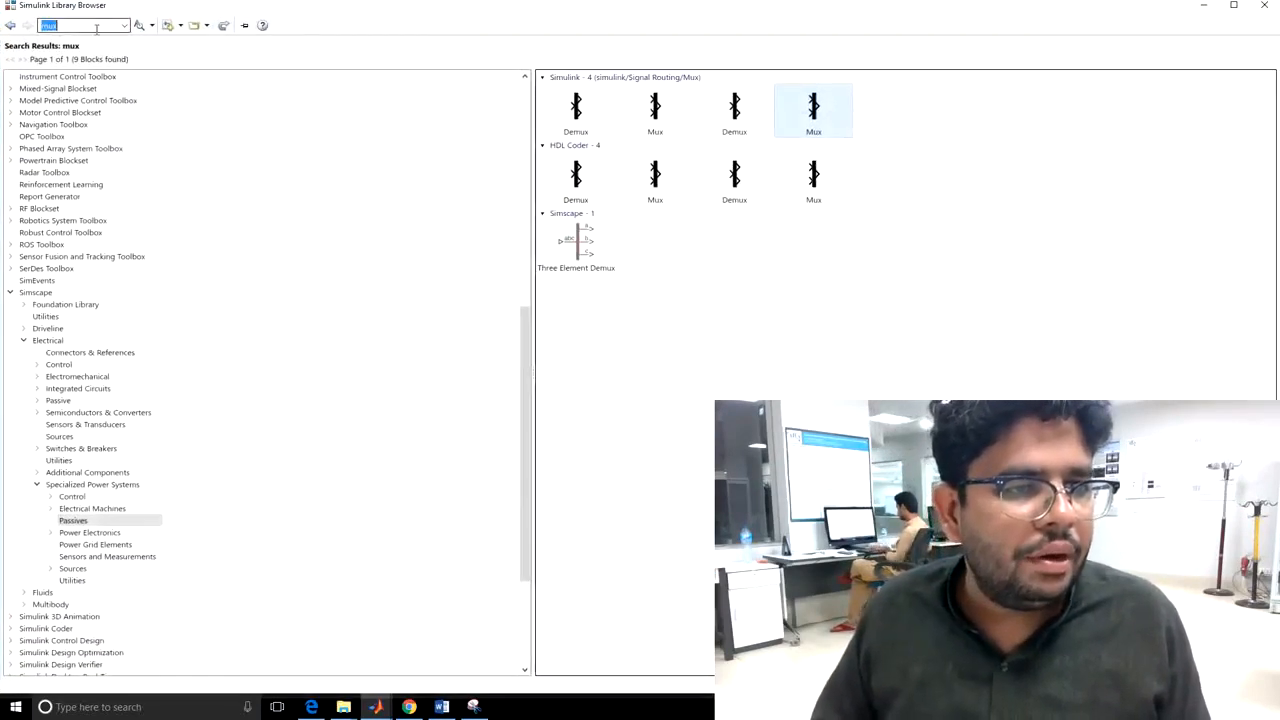
{"action": "type", "text": "sele"}
{"action": "left_click", "coordinate": [96, 36]}
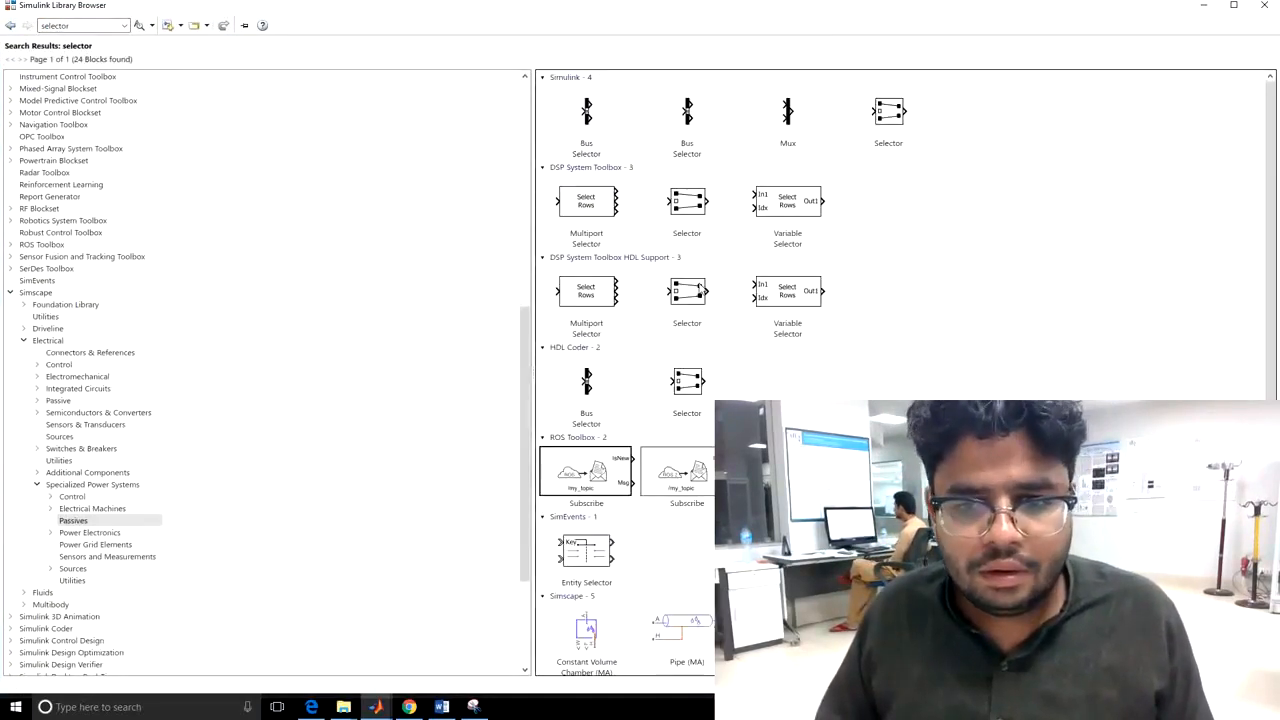
{"action": "right_click", "coordinate": [700, 288]}
{"action": "key", "text": "Escape"}
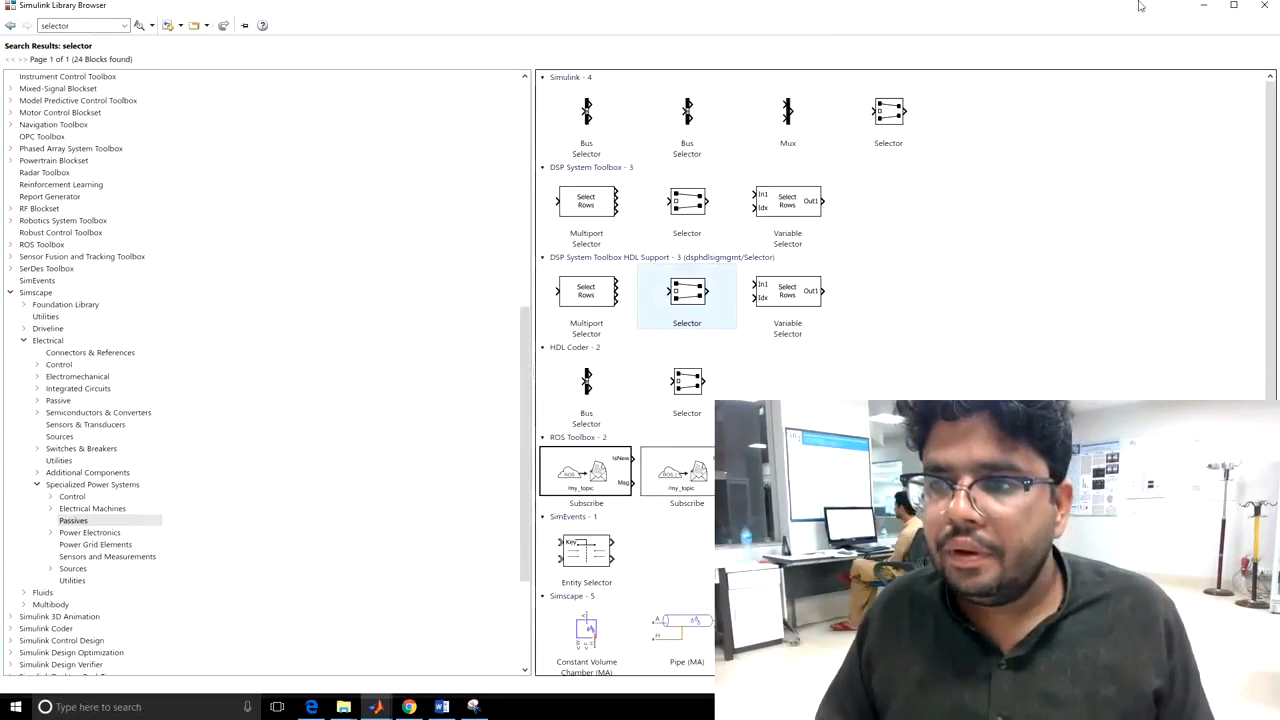
{"action": "left_click", "coordinate": [1203, 5]}
{"action": "left_click_drag", "start_coordinate": [655, 406], "coordinate": [687, 486]}
{"action": "left_click", "coordinate": [657, 486]}
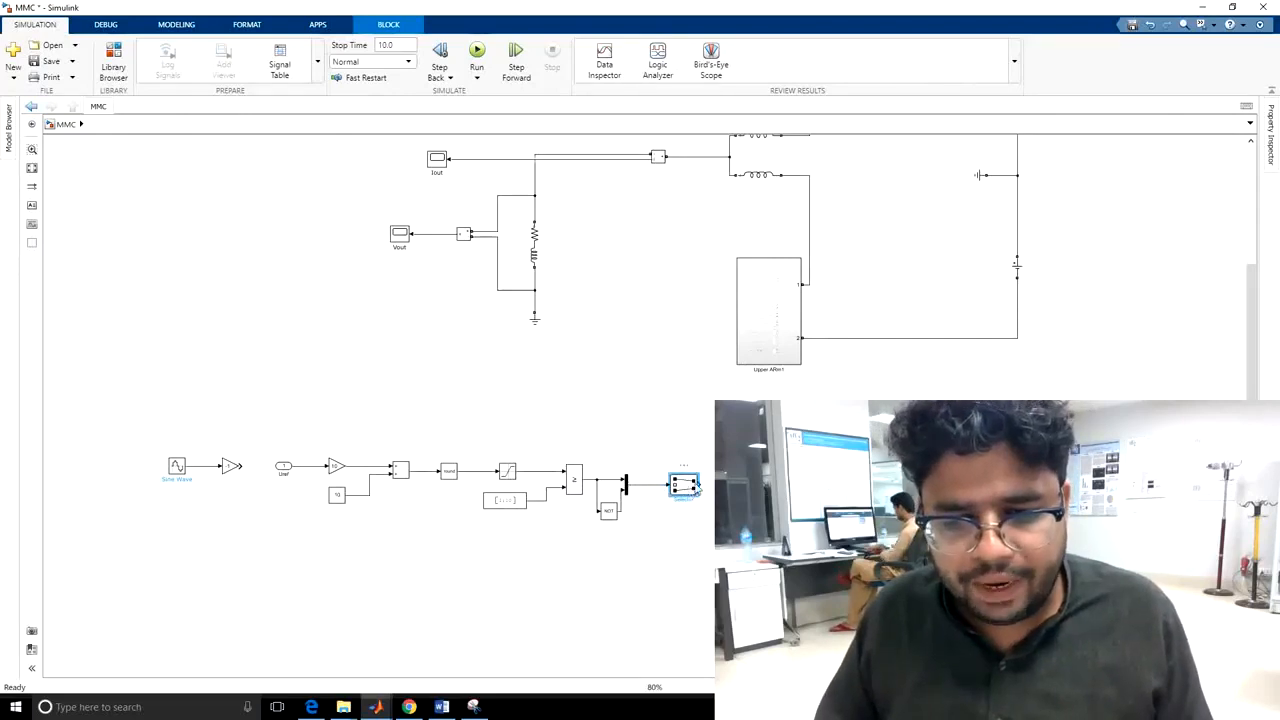
Adjust the indexing parameters of the Selector block connected to the Mux output and apply them
{"action": "double_click", "coordinate": [692, 490]}
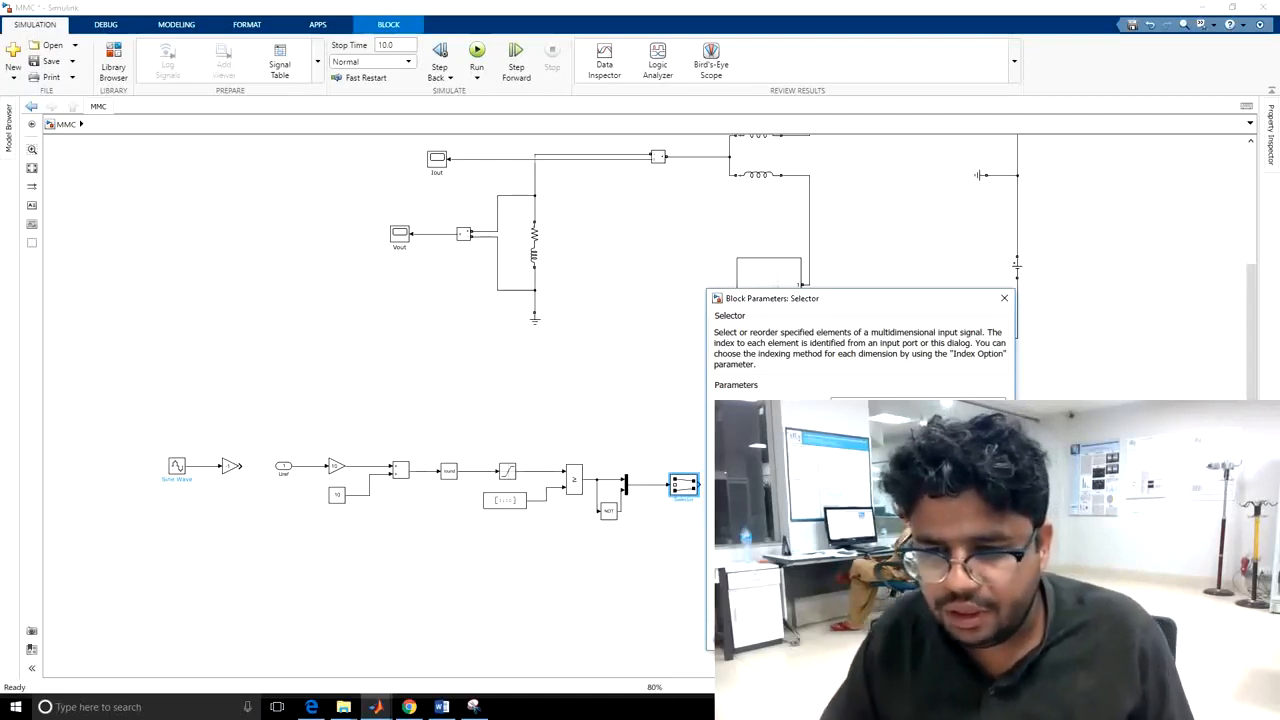
{"action": "key", "text": "Return"}
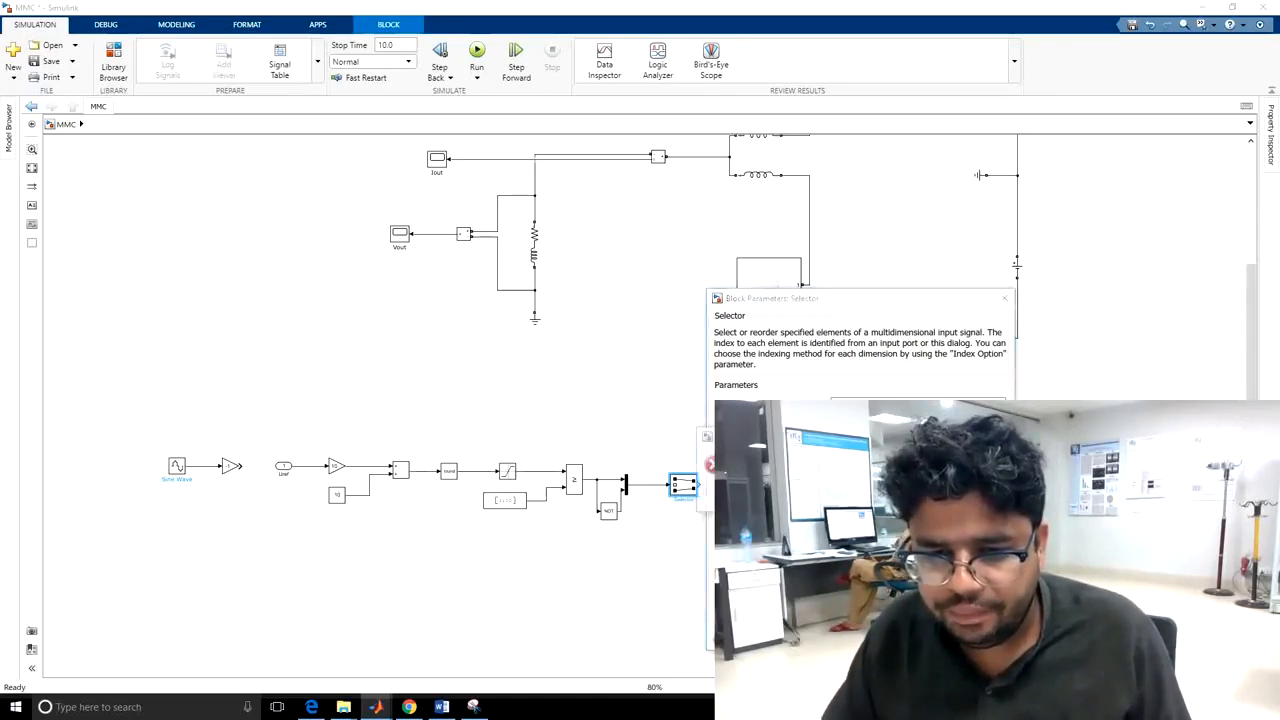
{"action": "key", "text": "Return"}
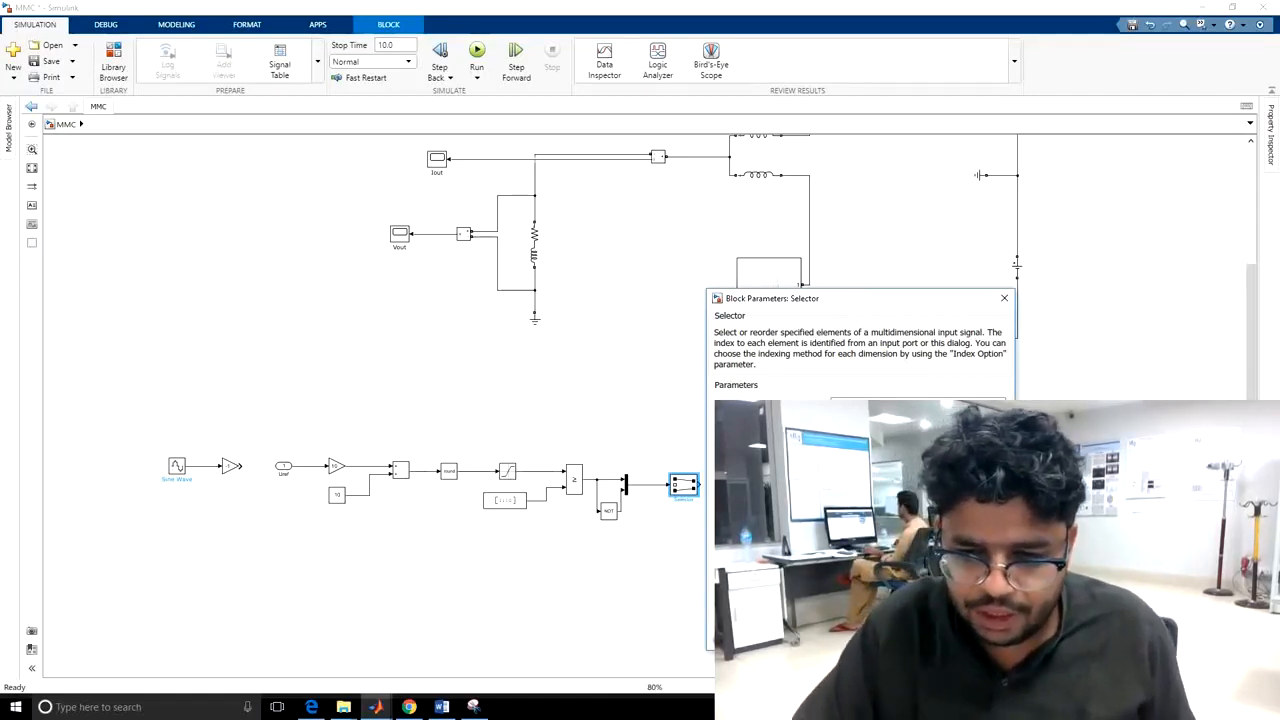
{"action": "key", "text": "Return"}
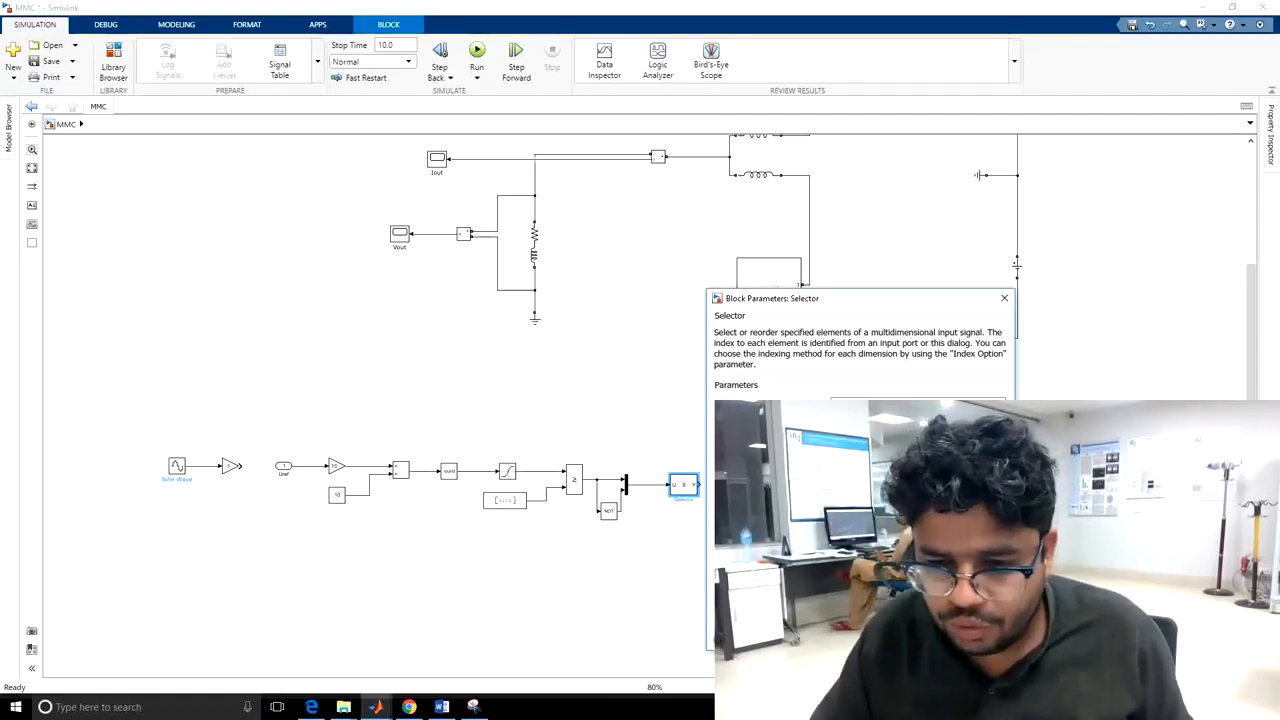
{"action": "key", "text": "Return"}
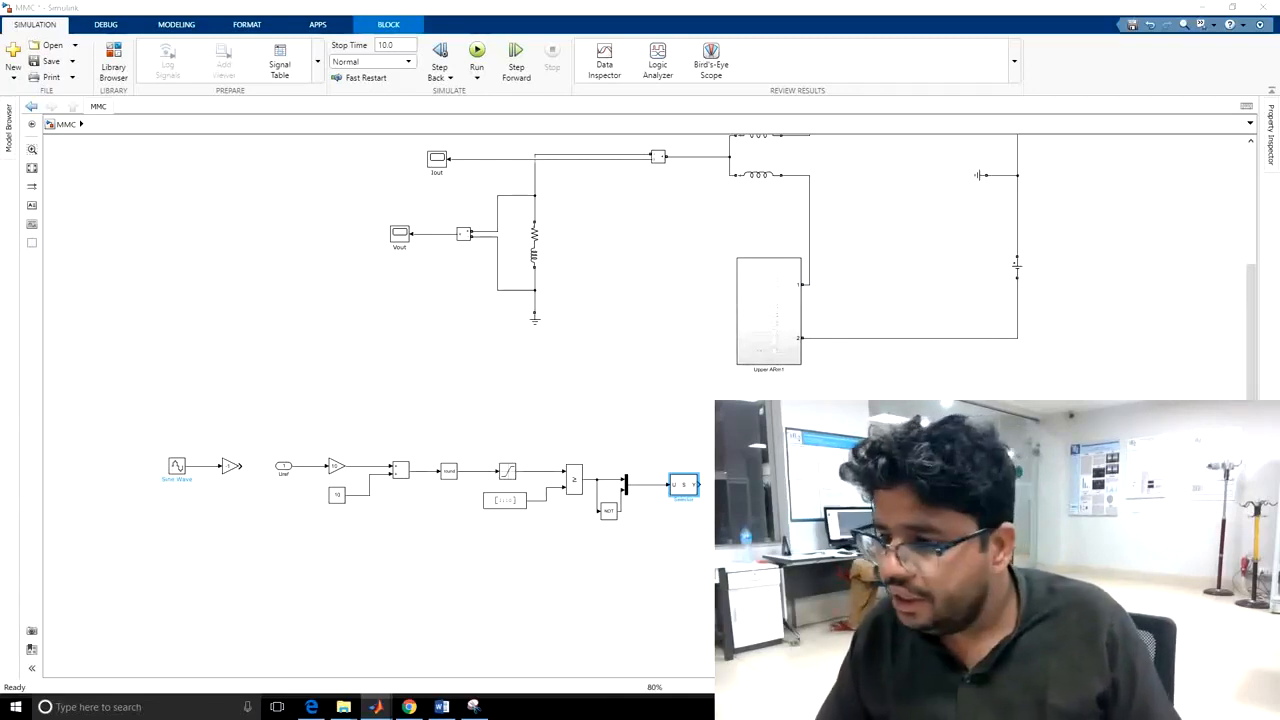
{"action": "left_click", "coordinate": [690, 481]}
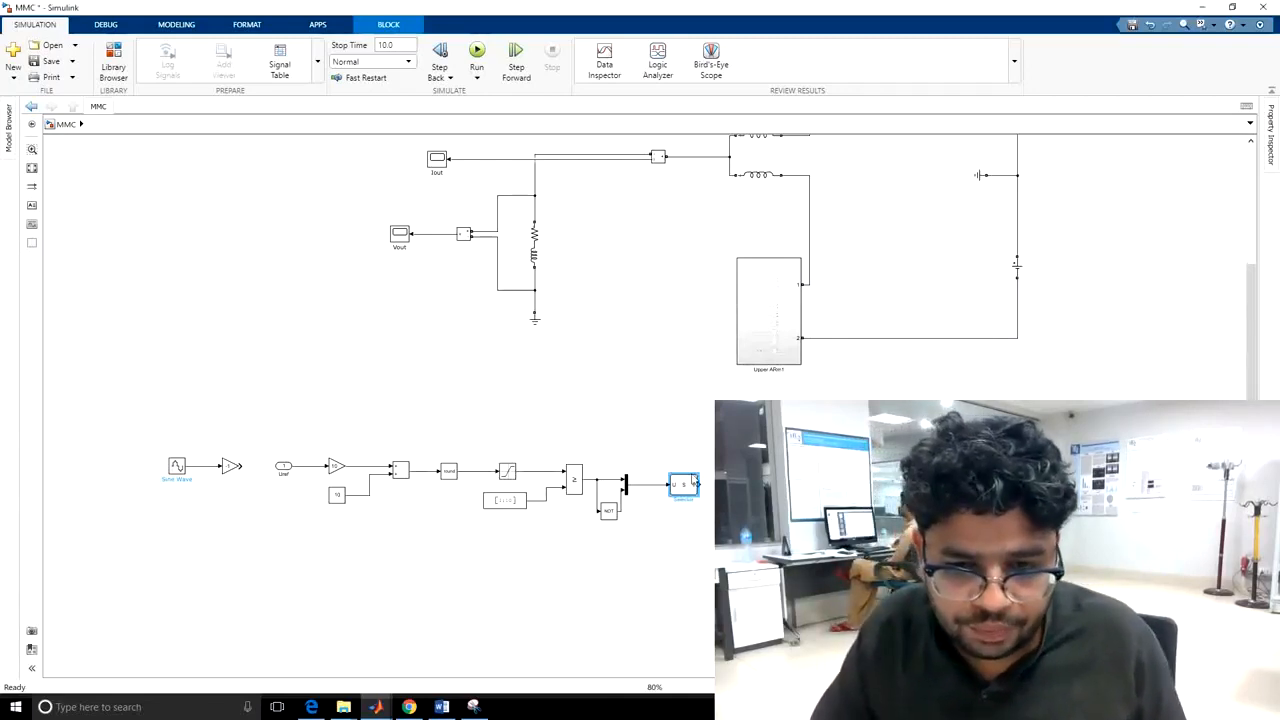
Save the MMC model and close its window
{"action": "left_click", "coordinate": [662, 464]}
{"action": "scroll", "coordinate": [688, 487], "scroll_direction": "up", "scroll_amount": 1}
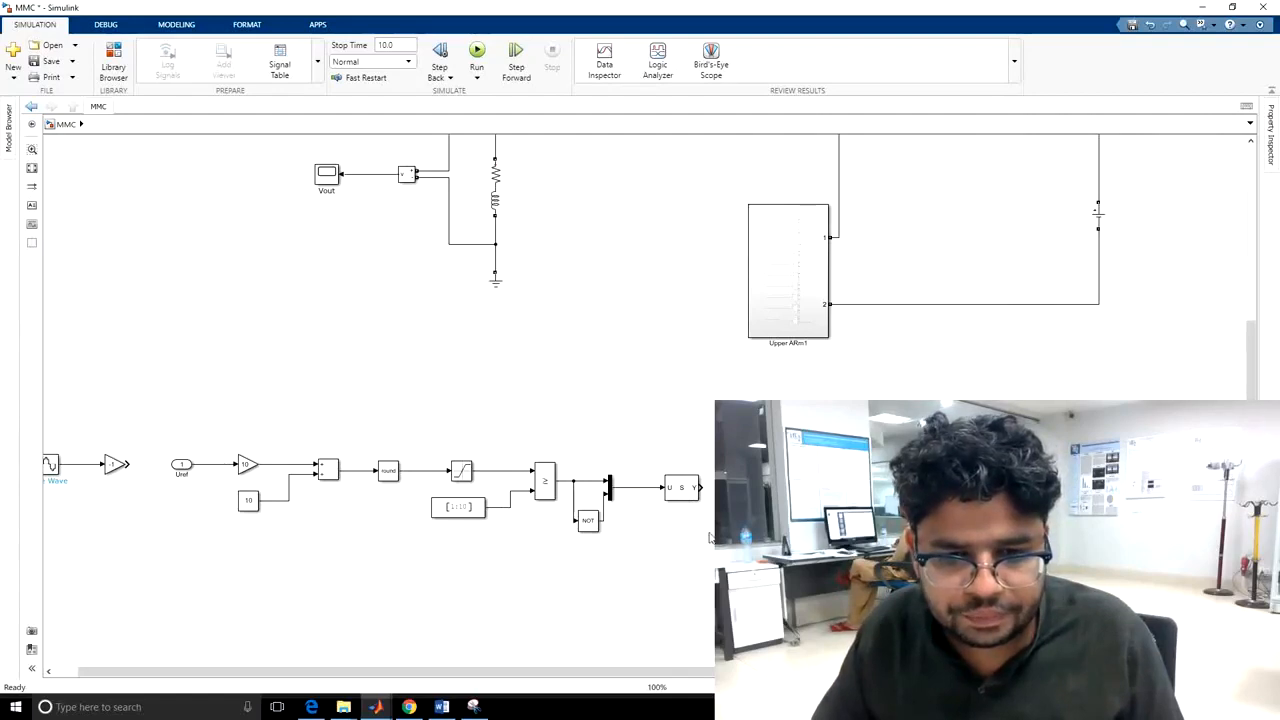
{"action": "mouse_move", "coordinate": [1251, 387]}
{"action": "left_mouse_down"}
{"action": "mouse_move", "coordinate": [1252, 375]}
{"action": "mouse_move", "coordinate": [1251, 387]}
{"action": "left_mouse_up"}
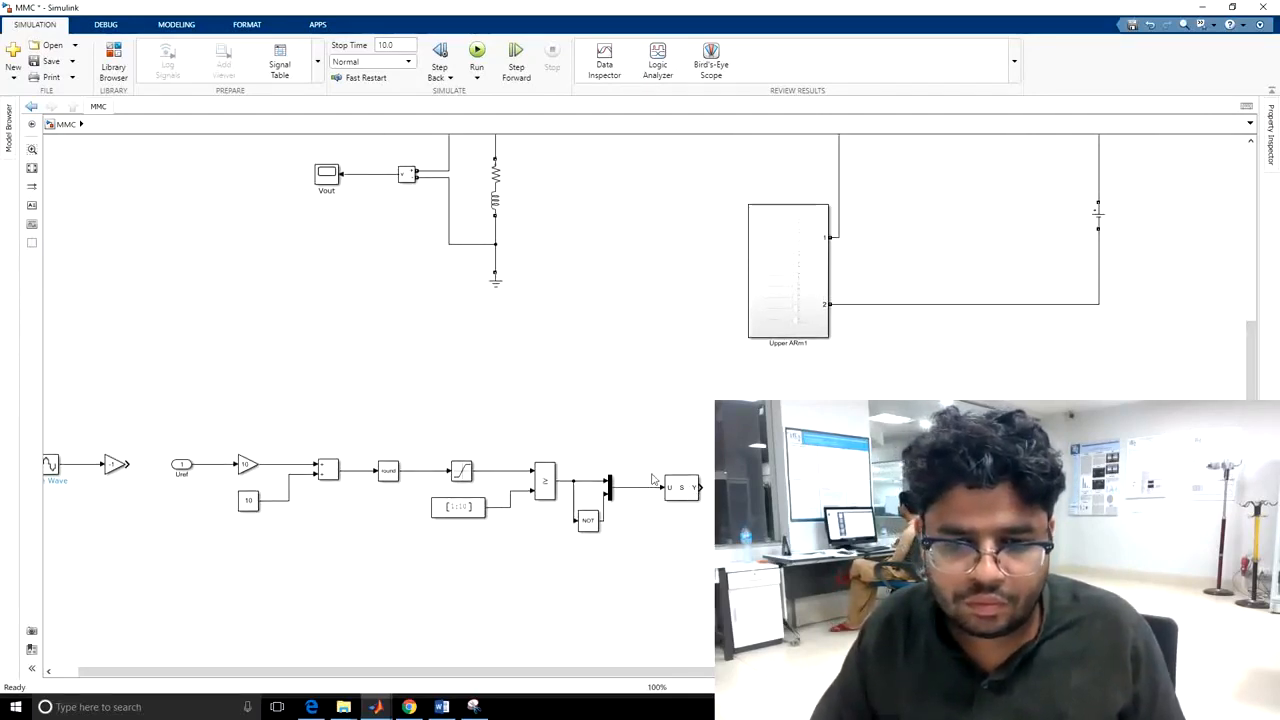
{"action": "left_click_drag", "start_coordinate": [362, 673], "coordinate": [284, 674]}
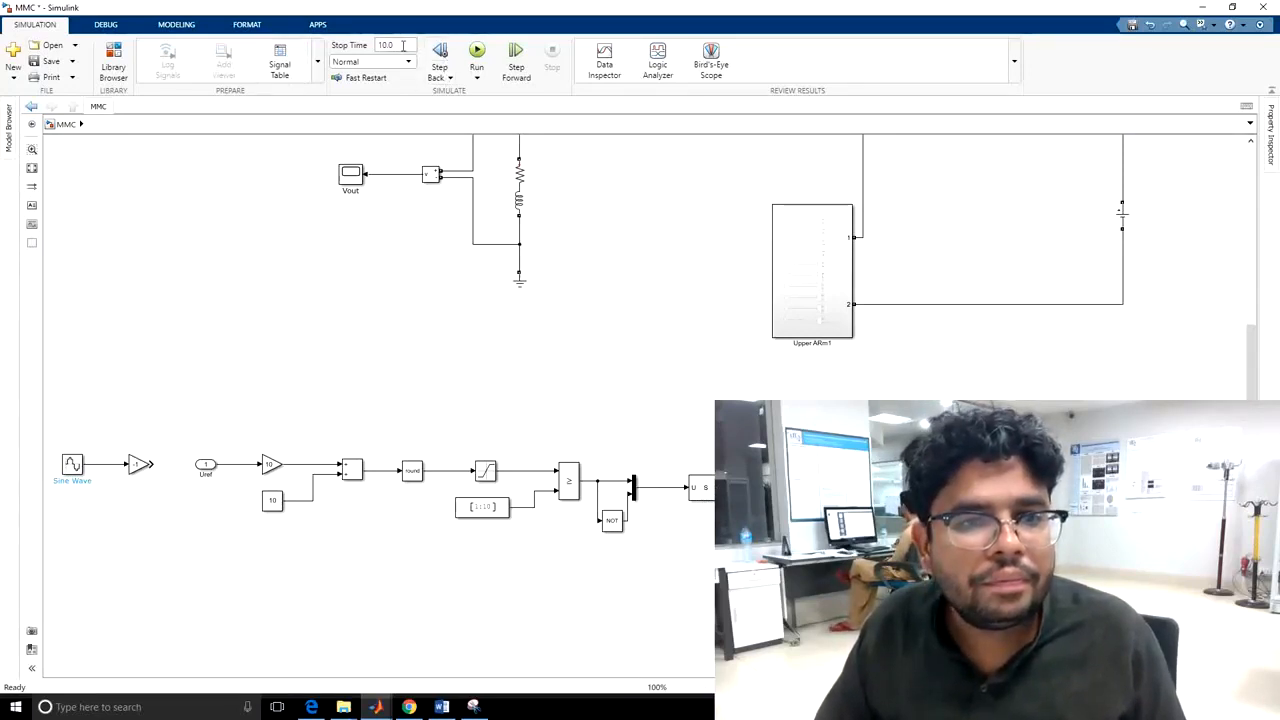
{"action": "left_click", "coordinate": [403, 45]}
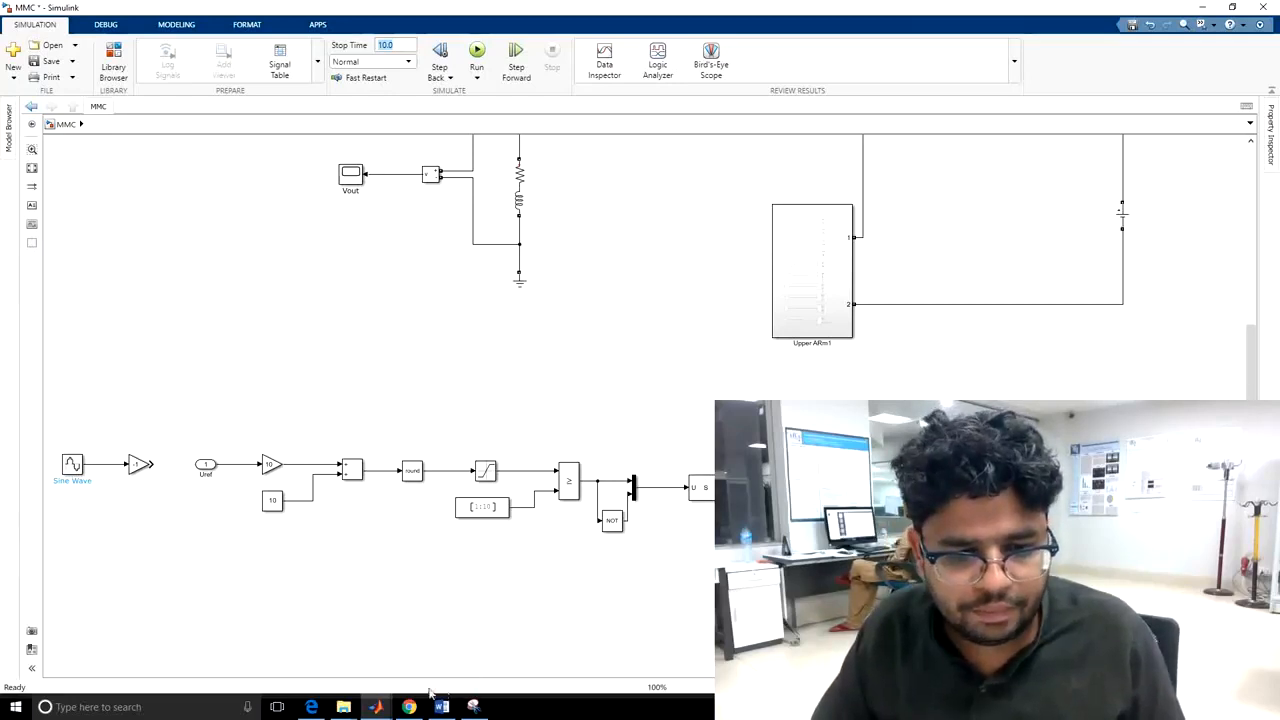
{"action": "mouse_move", "coordinate": [378, 706]}
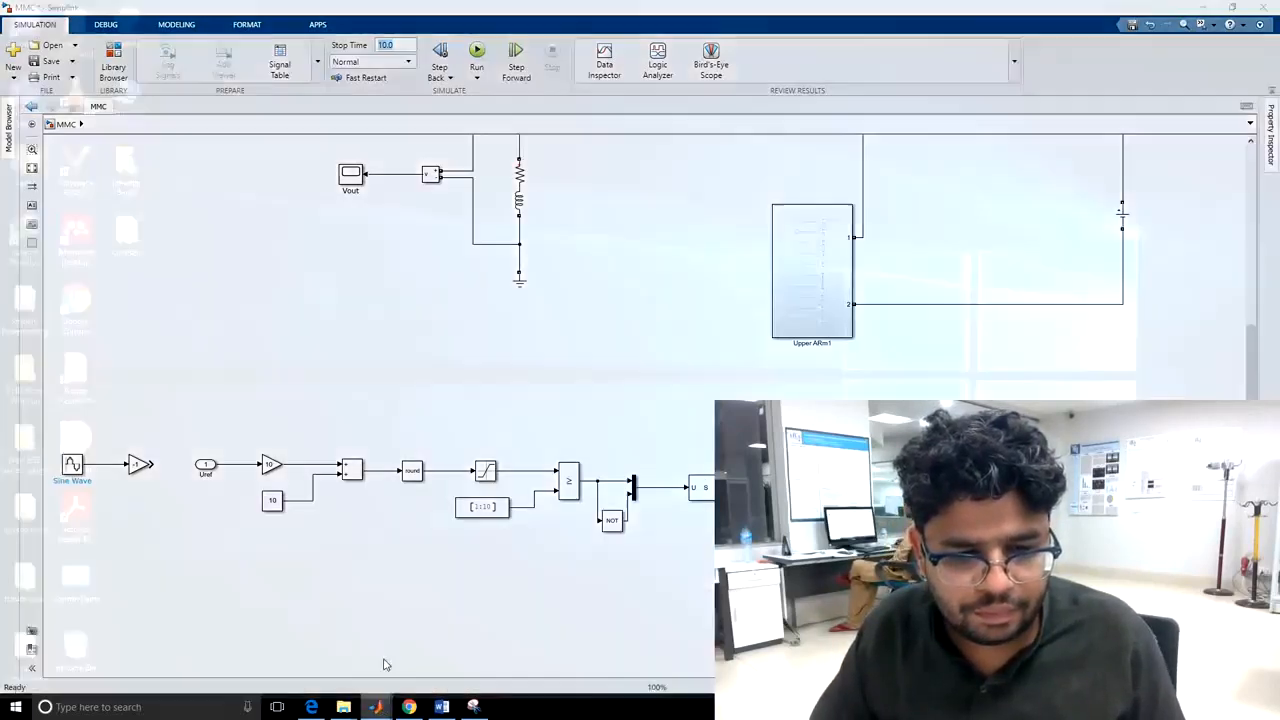
{"action": "left_click", "coordinate": [520, 650]}
{"action": "left_click", "coordinate": [48, 61]}
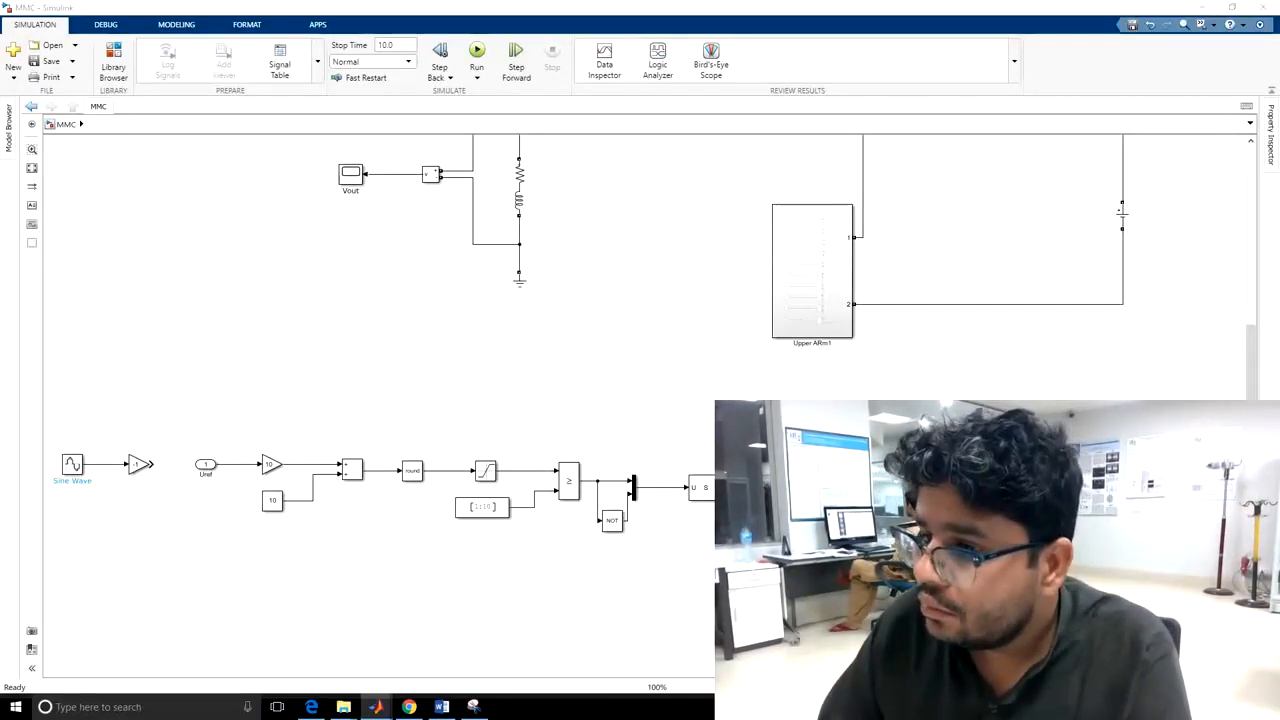
{"action": "left_click", "coordinate": [691, 500]}
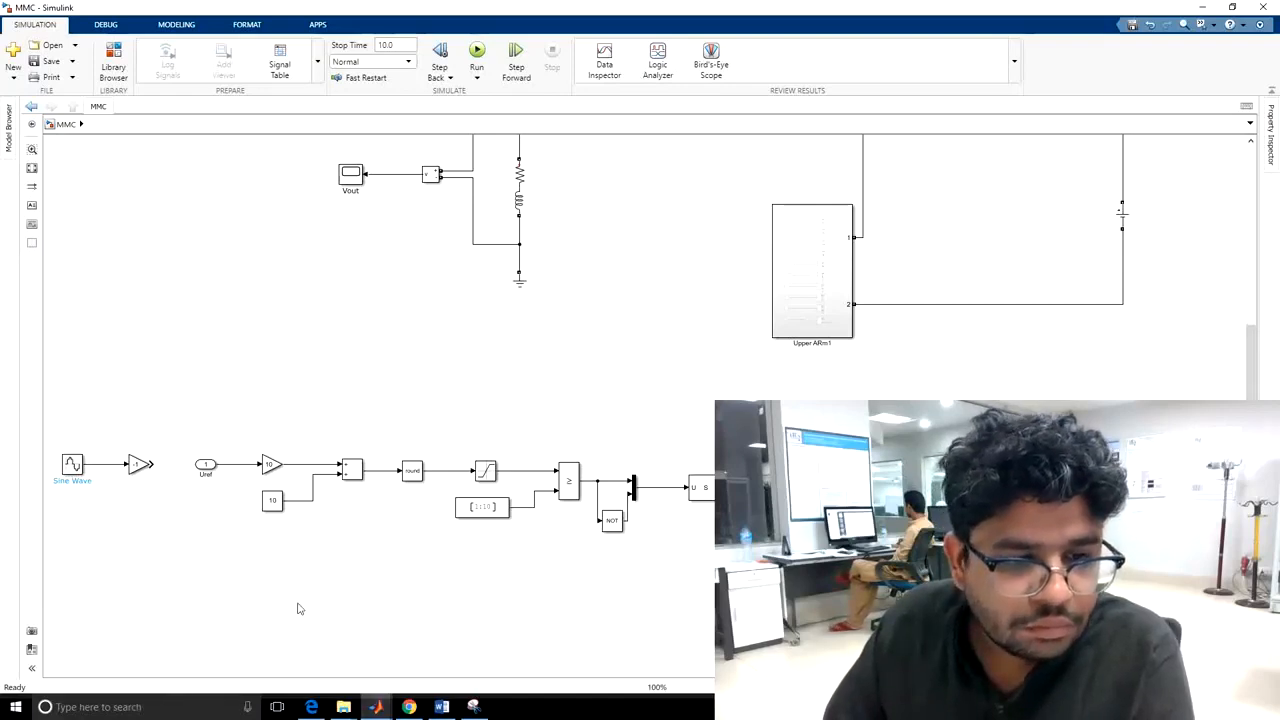
{"action": "left_click", "coordinate": [1262, 8]}
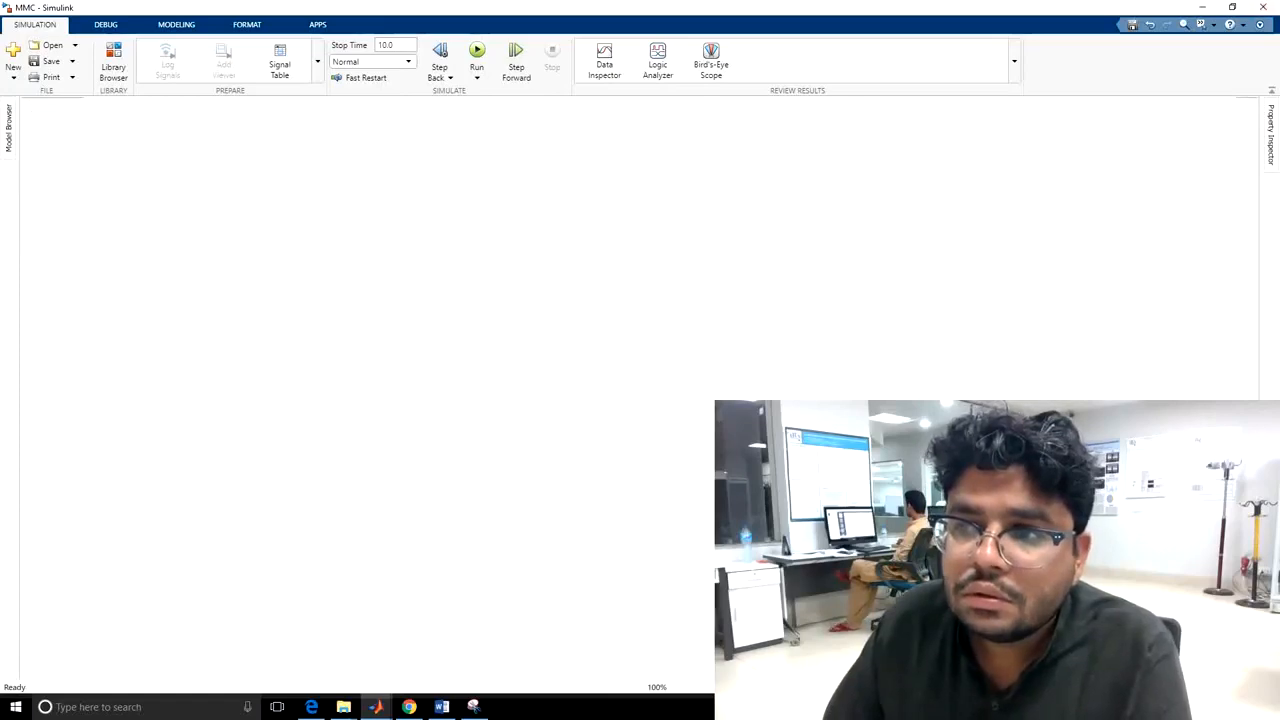
Switch to File Explorer and reopen MMC.slx from the simulationmodels folder
{"action": "mouse_move", "coordinate": [336, 706]}
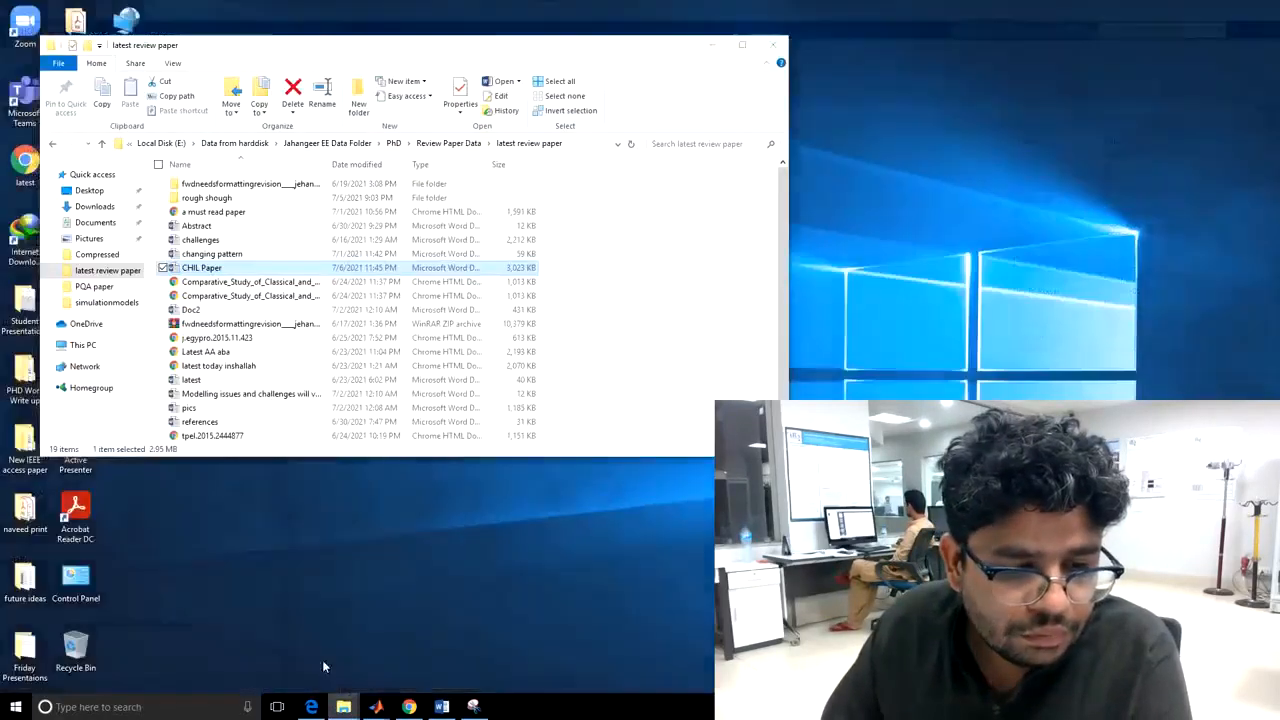
{"action": "left_click", "coordinate": [322, 660]}
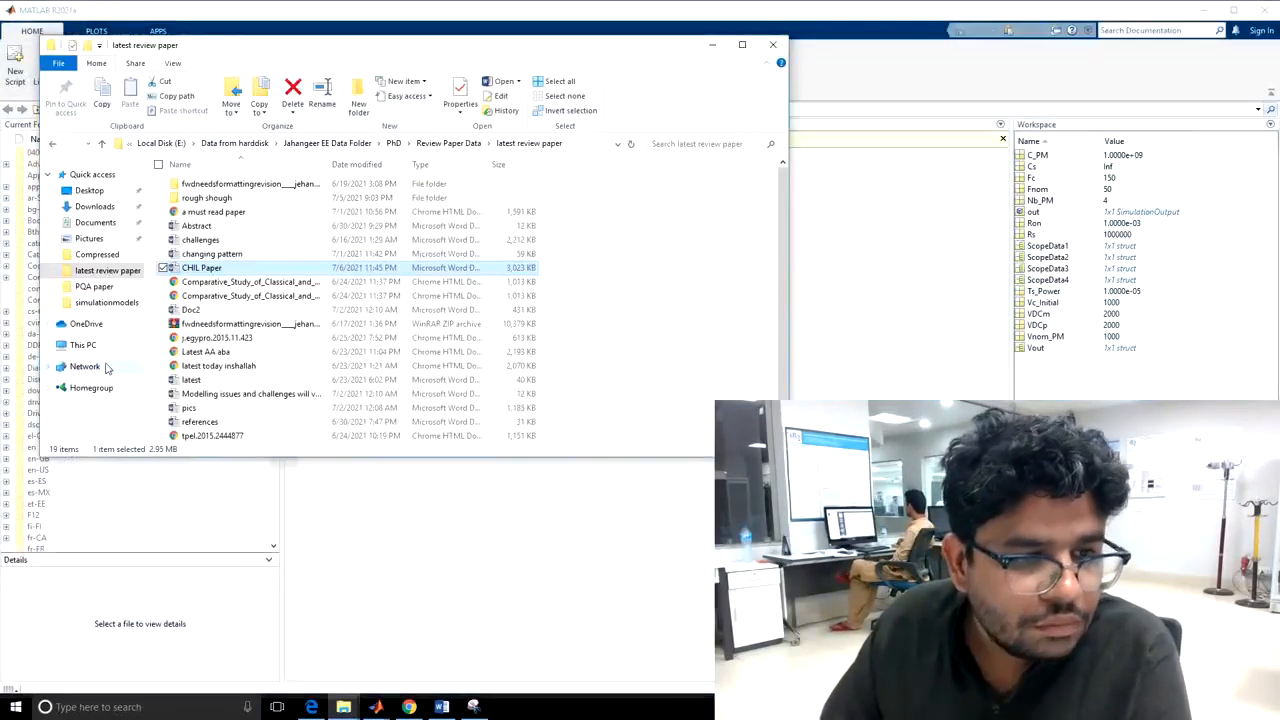
{"action": "left_click", "coordinate": [107, 302]}
{"action": "left_click", "coordinate": [212, 366]}
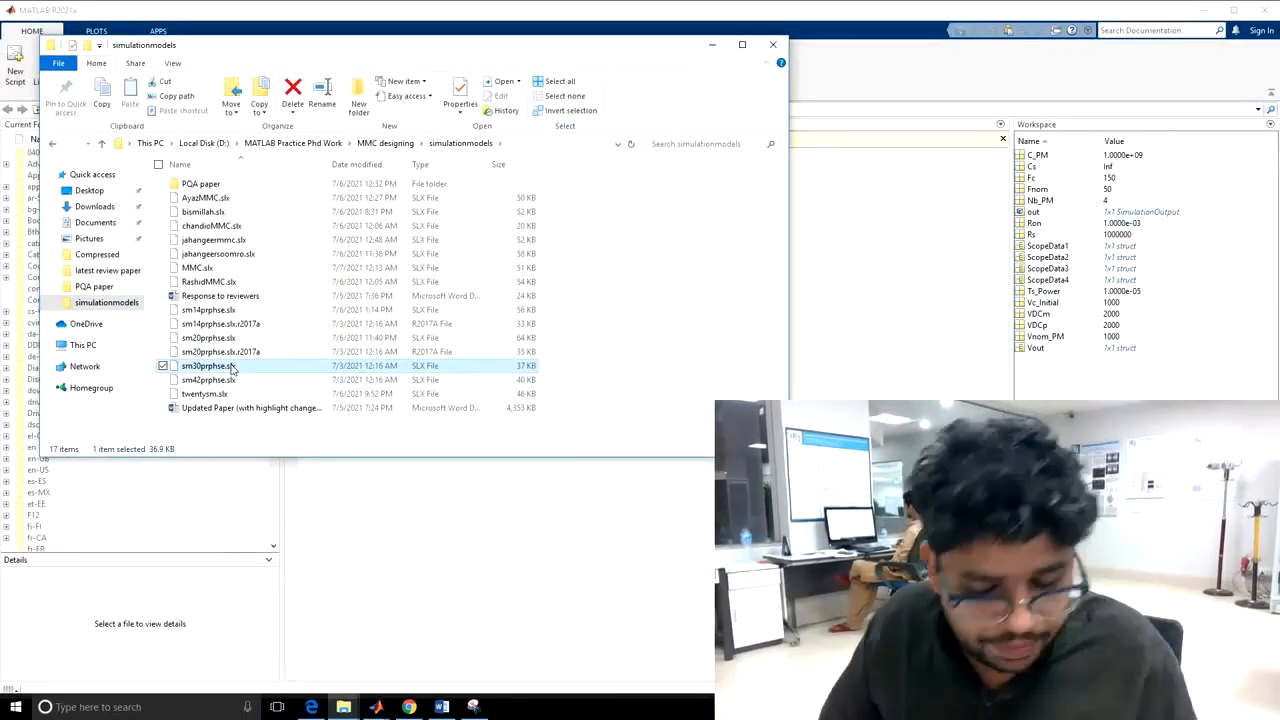
{"action": "left_click", "coordinate": [214, 268]}
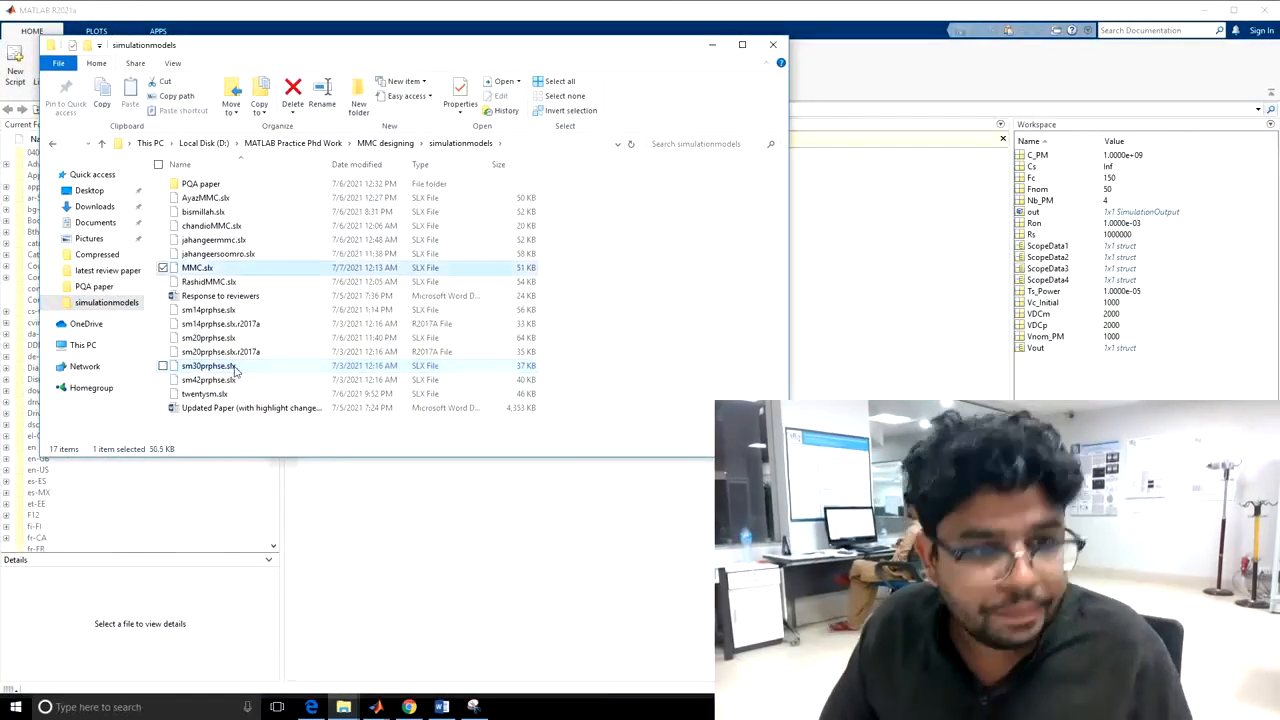
{"action": "double_click", "coordinate": [246, 269]}
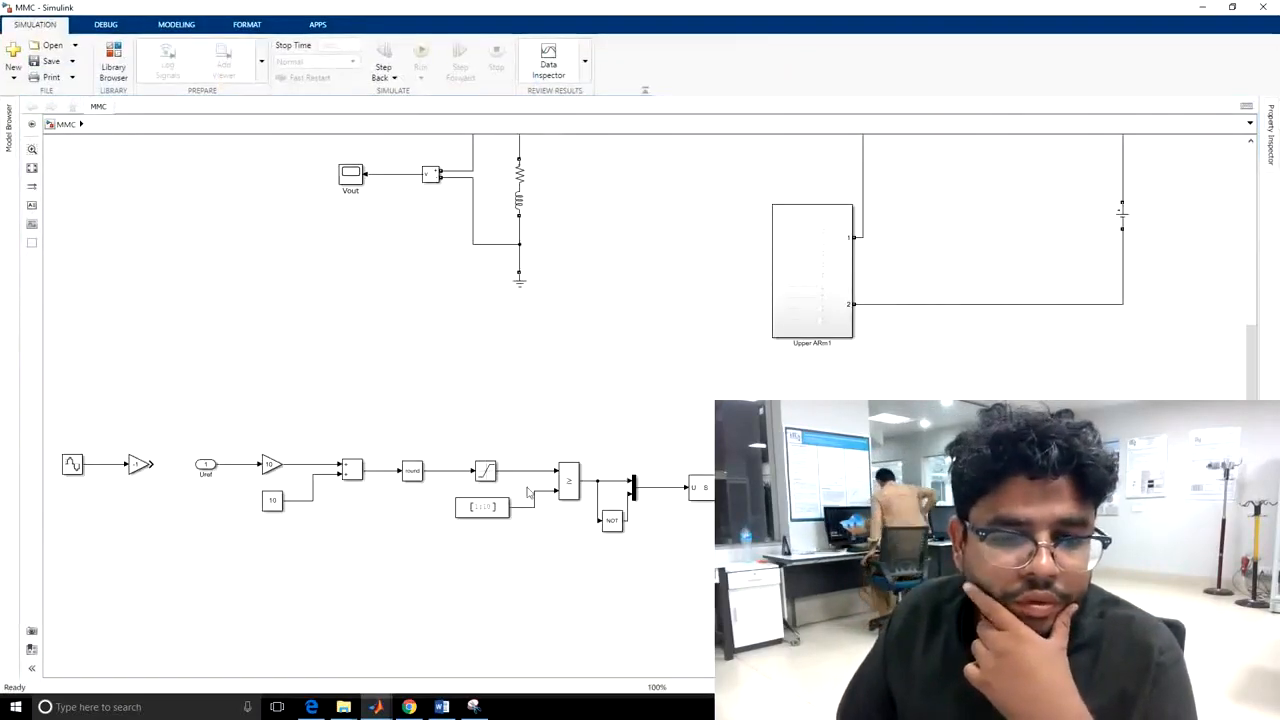
Delete the Selector block after the Mux together with its dangling input line
{"action": "double_click", "coordinate": [700, 487]}
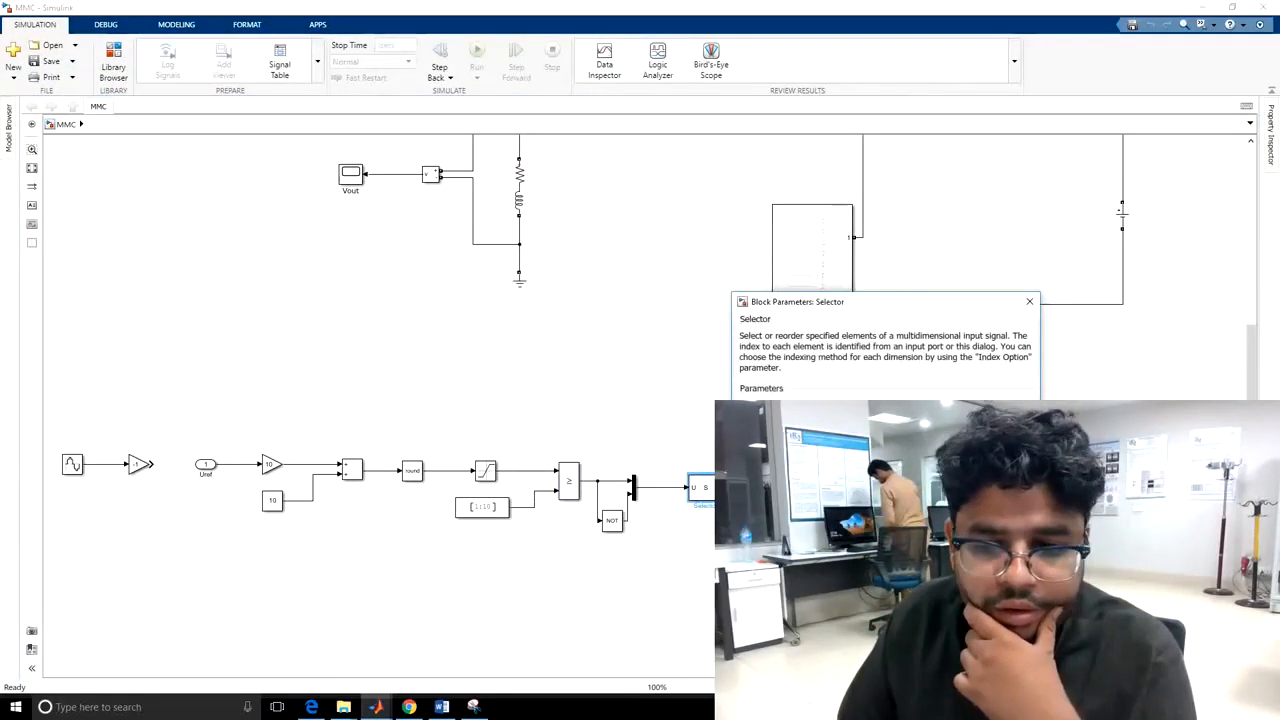
{"action": "key", "text": "Escape"}
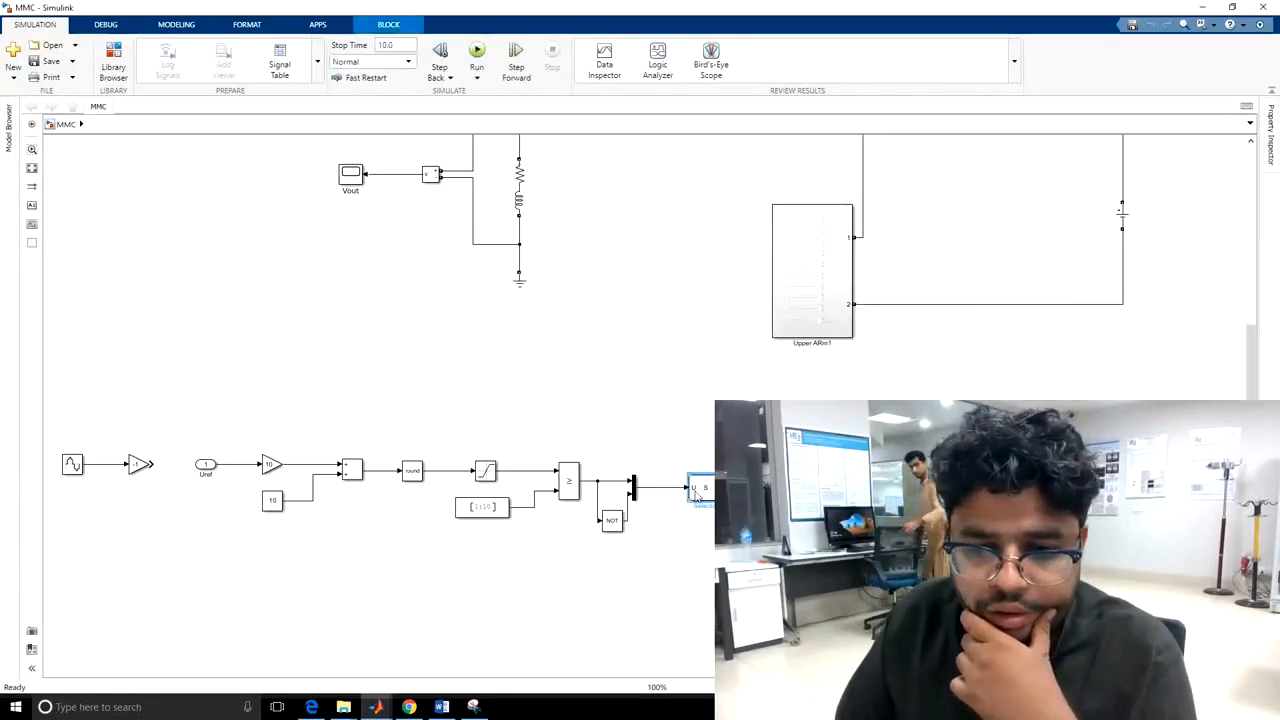
{"action": "key", "text": "Delete"}
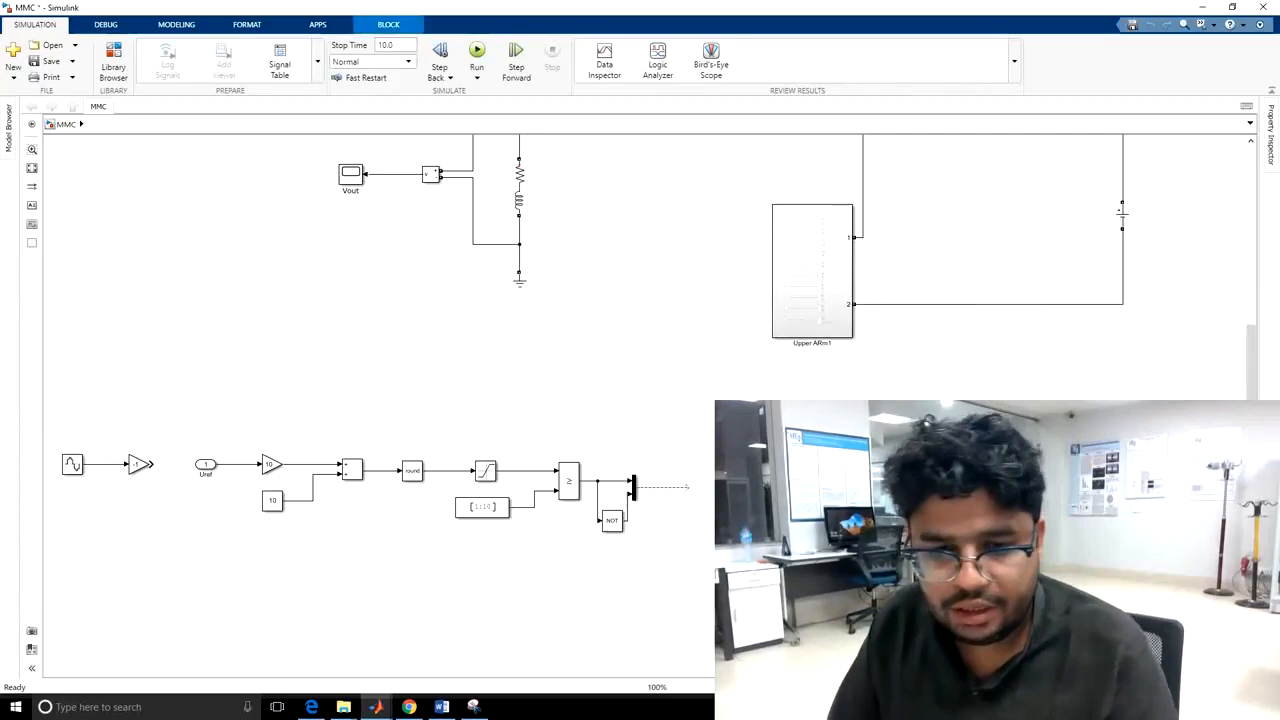
{"action": "left_click", "coordinate": [673, 493]}
Add the Selector block from the DSP System Toolbox library results and connect its input to the Mux output
{"action": "left_click", "coordinate": [113, 62]}
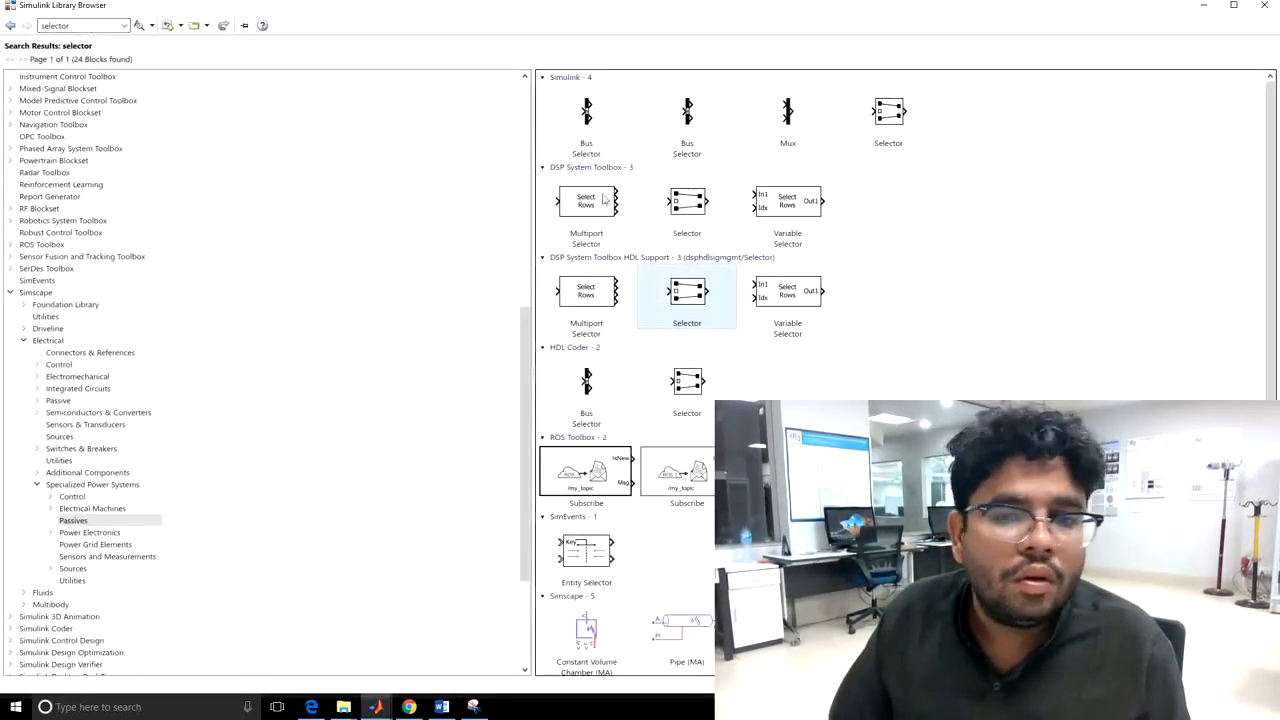
{"action": "right_click", "coordinate": [688, 300]}
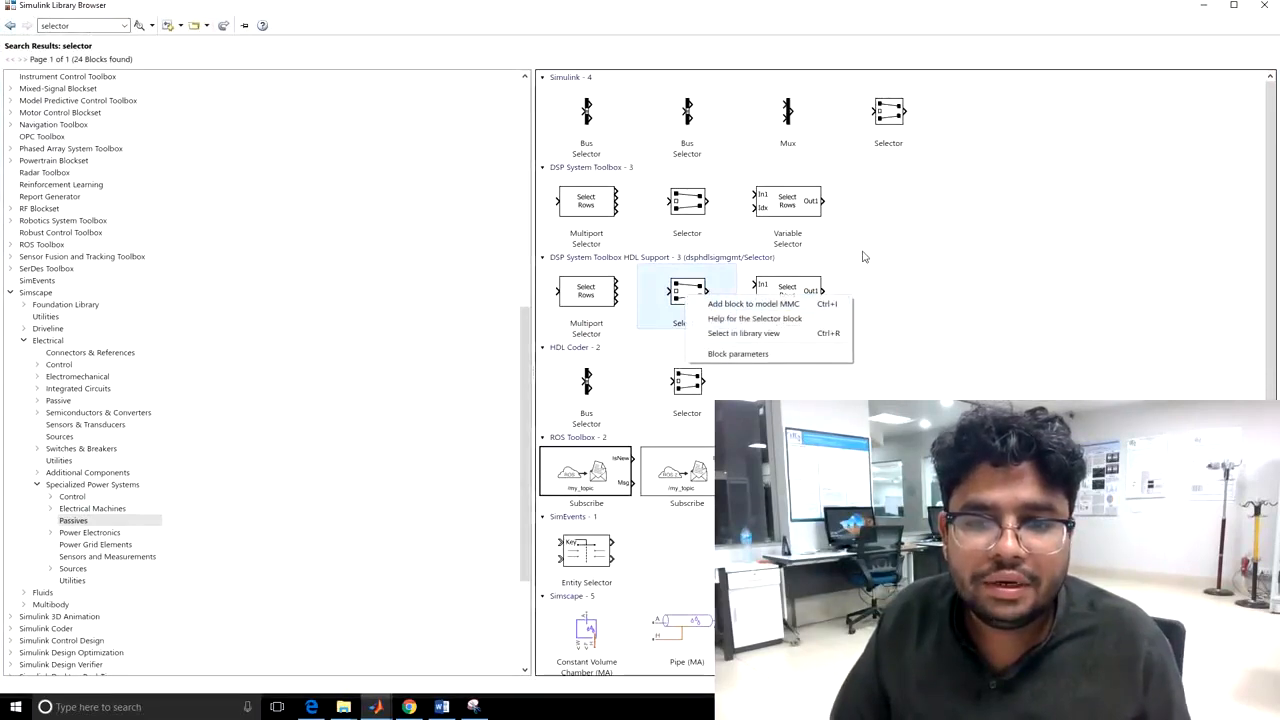
{"action": "left_click", "coordinate": [883, 251]}
{"action": "left_click", "coordinate": [687, 201]}
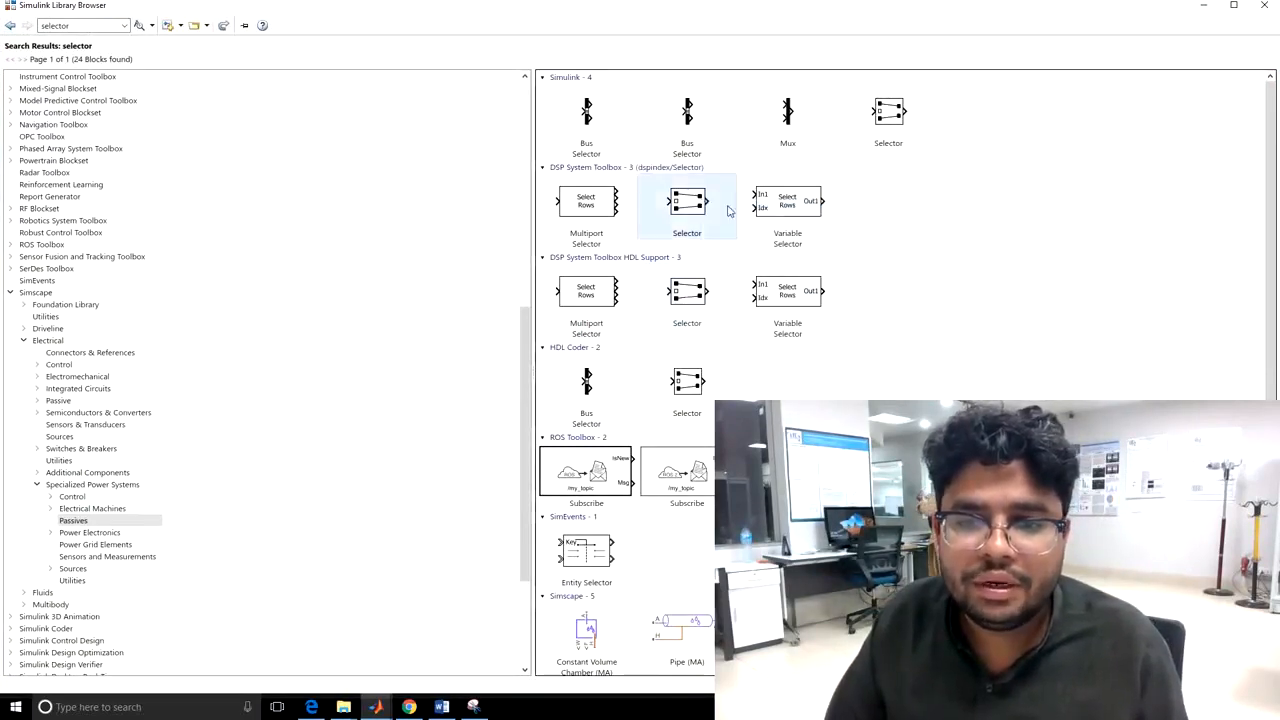
{"action": "left_click", "coordinate": [1203, 5]}
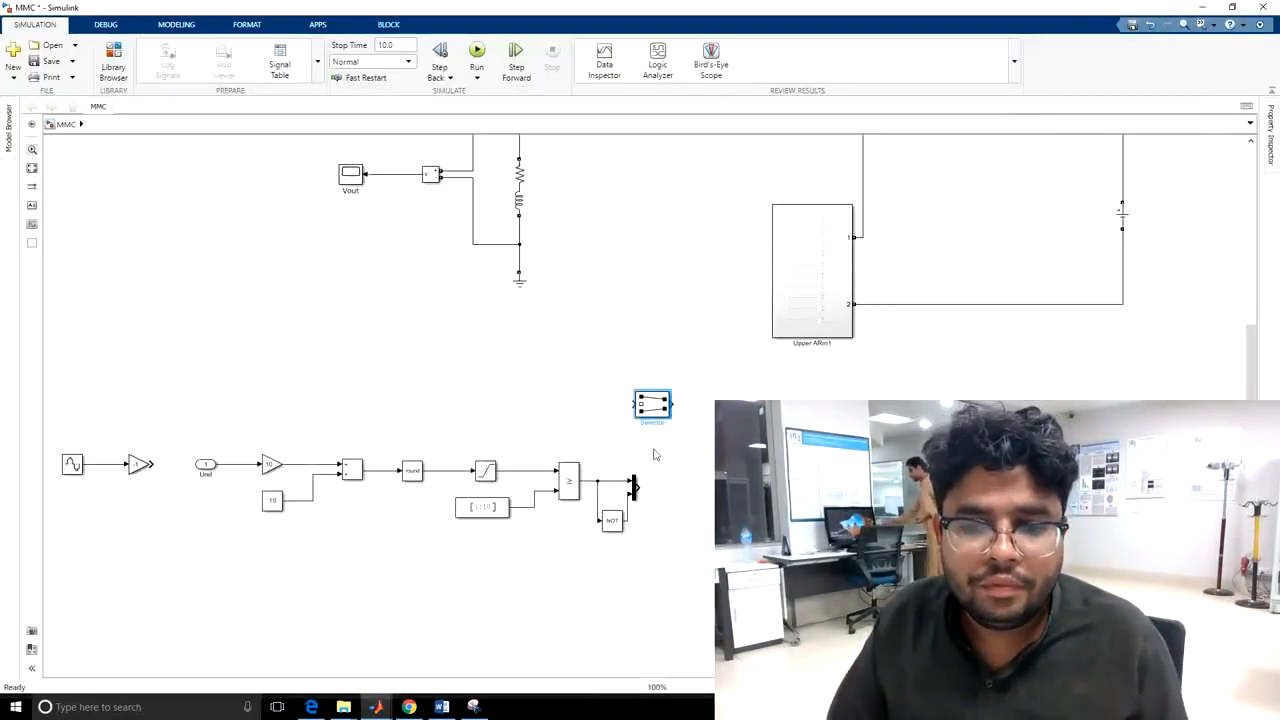
{"action": "left_click_drag", "start_coordinate": [662, 418], "coordinate": [684, 488]}
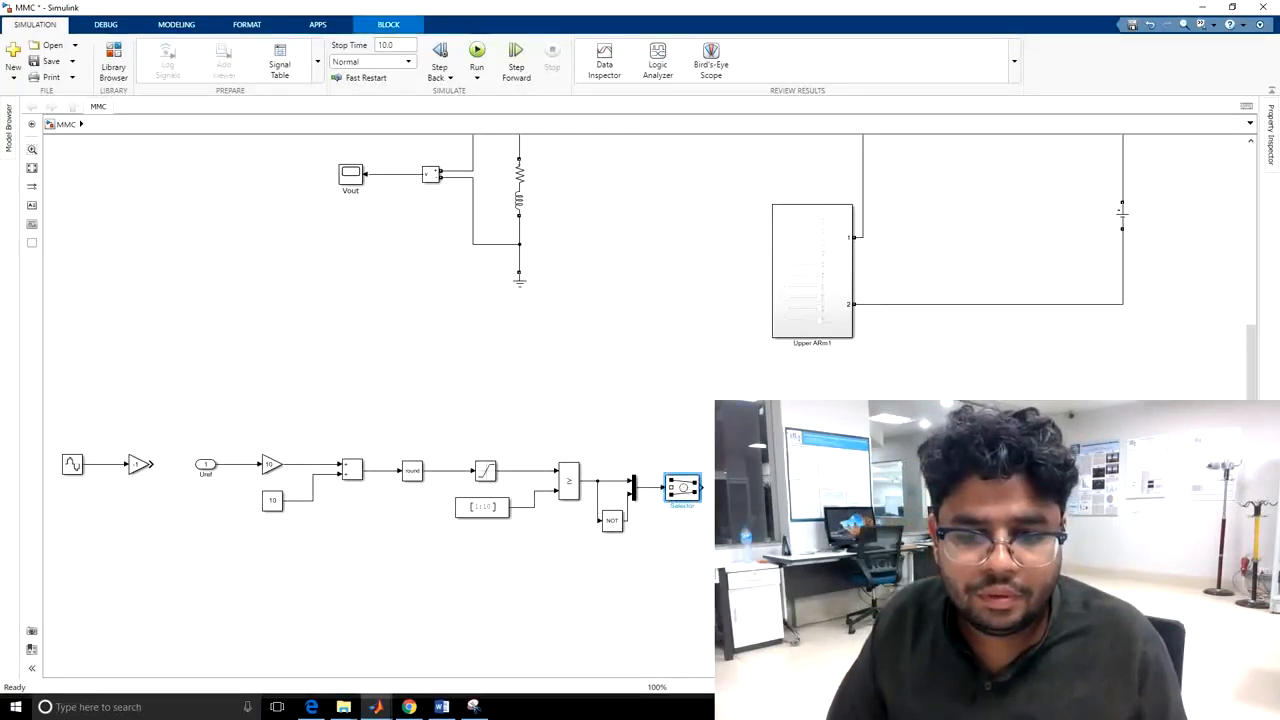
Configure the indexing parameters of the newly placed Selector block and apply them
{"action": "double_click", "coordinate": [684, 490]}
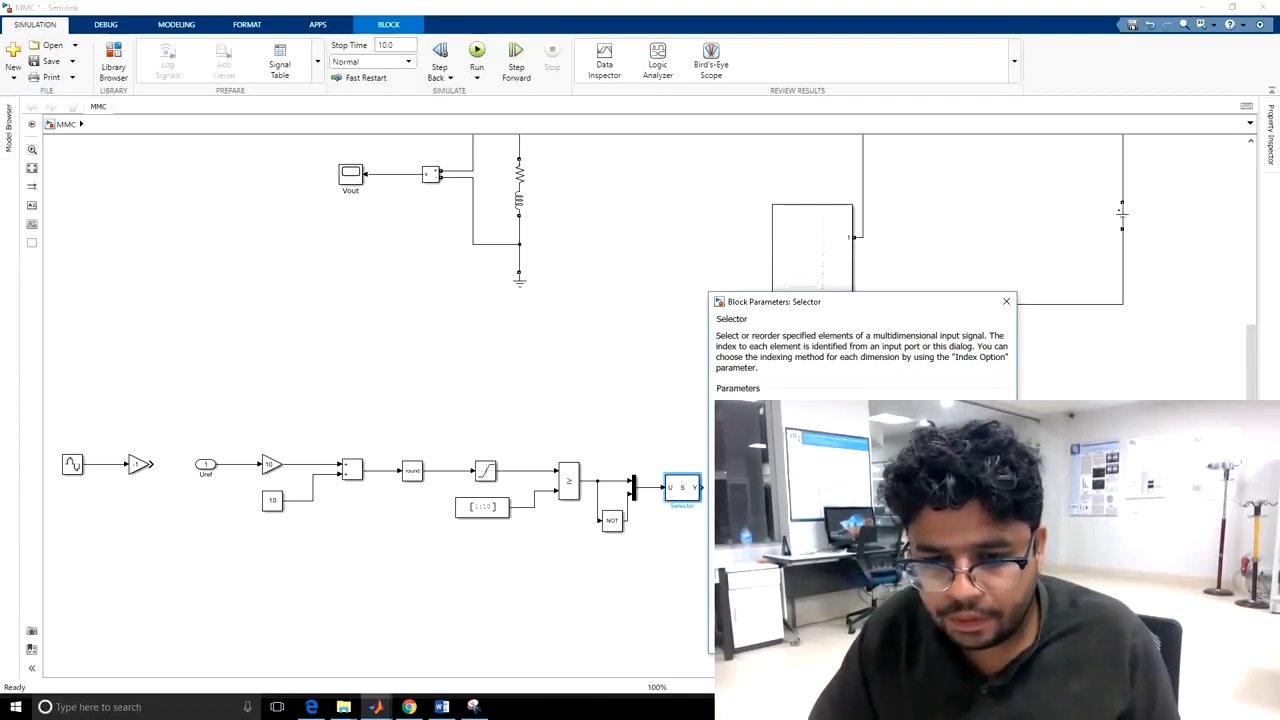
{"action": "key", "text": "Return"}
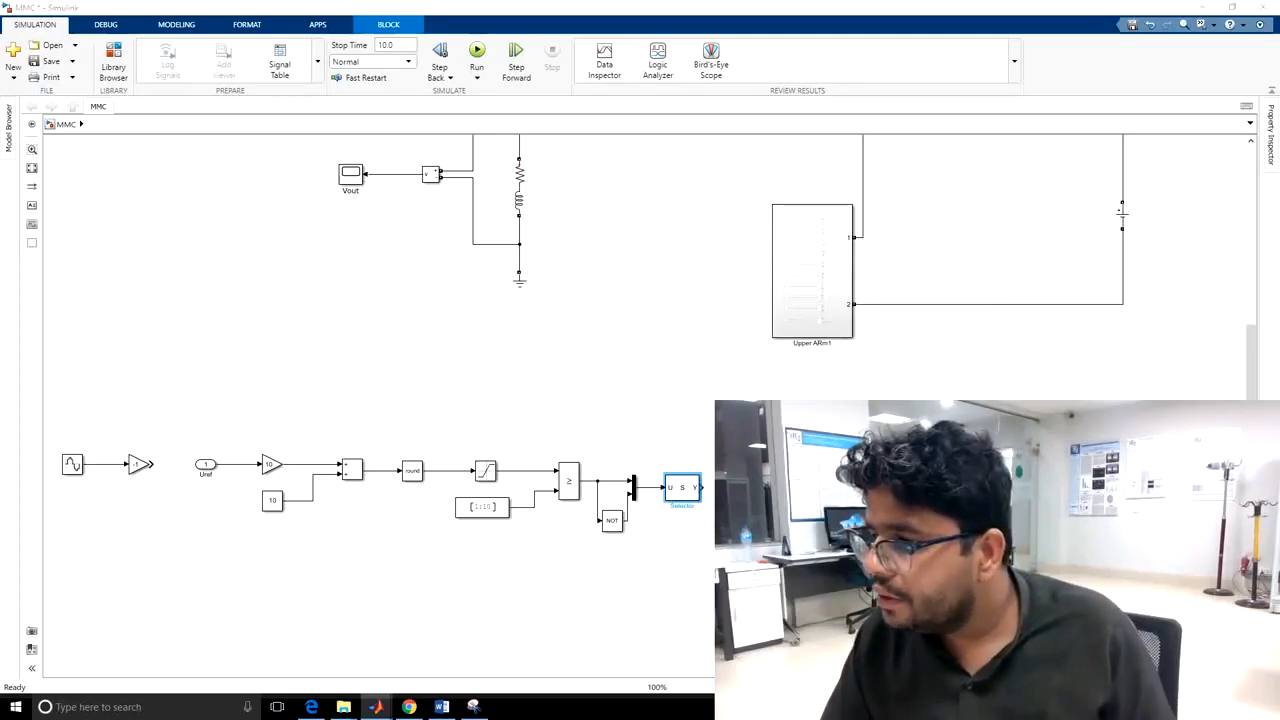
{"action": "double_click", "coordinate": [684, 494]}
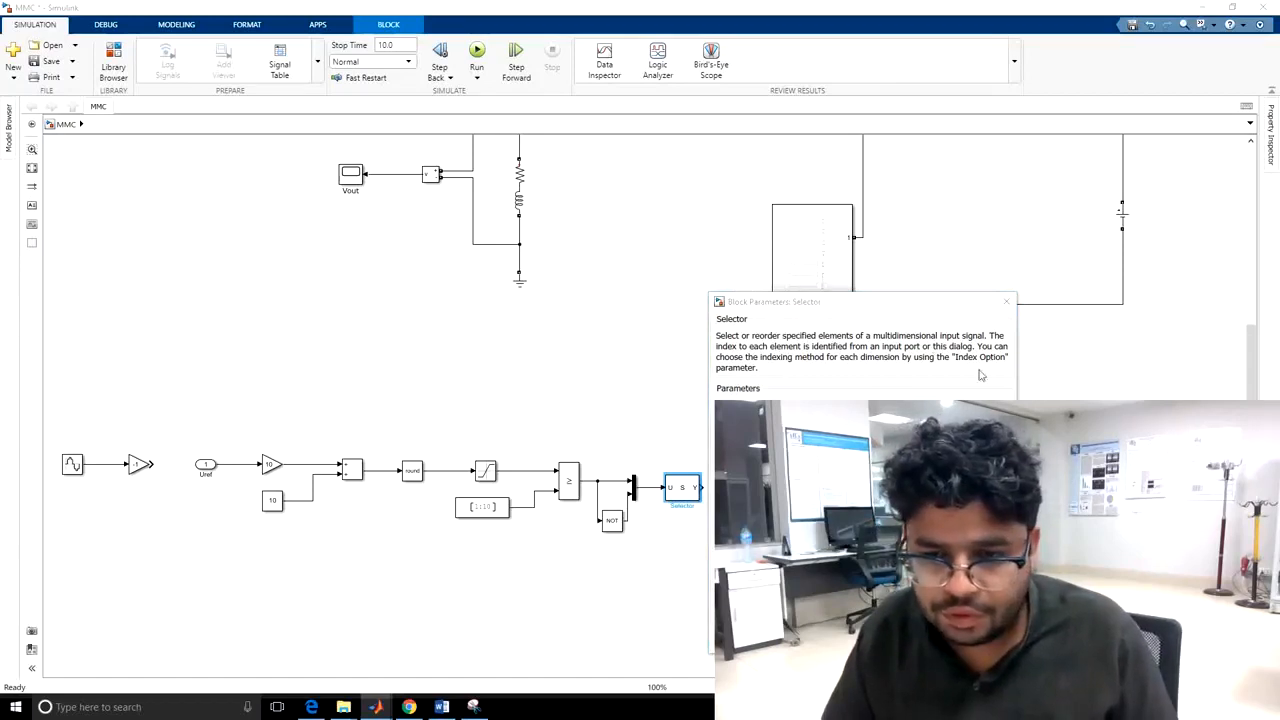
{"action": "left_click", "coordinate": [950, 450]}
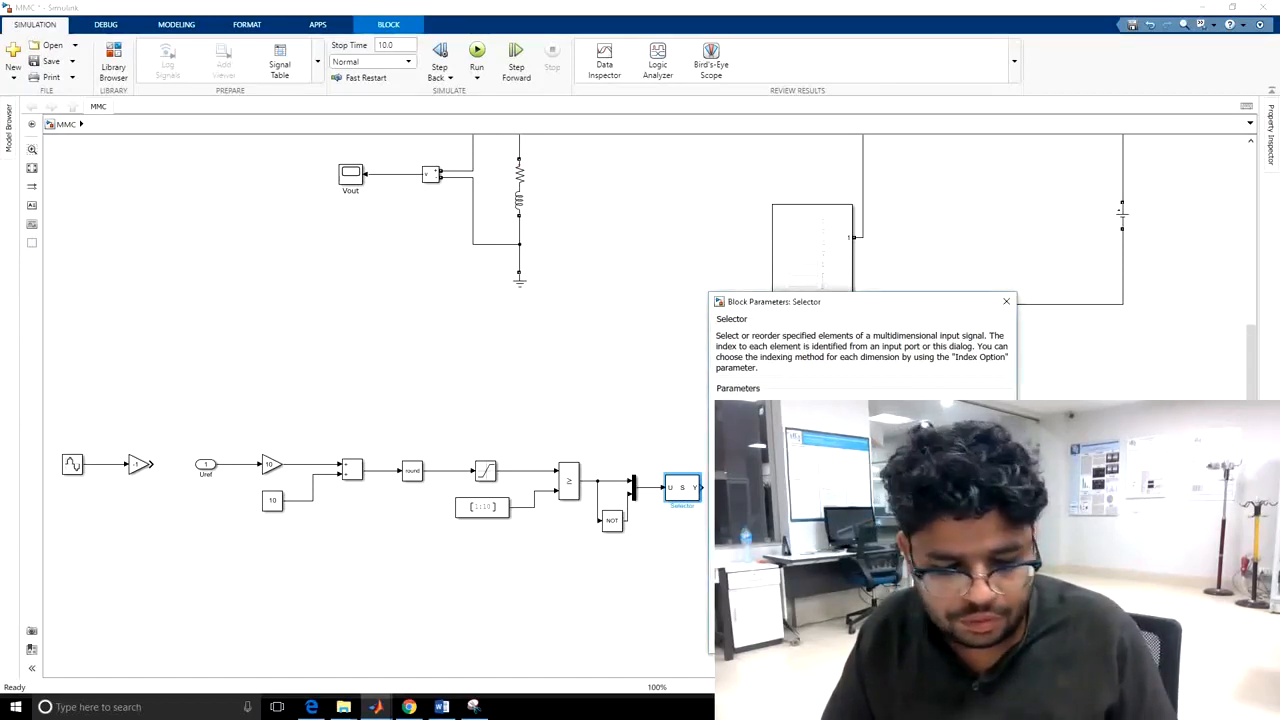
{"action": "left_click", "coordinate": [800, 455]}
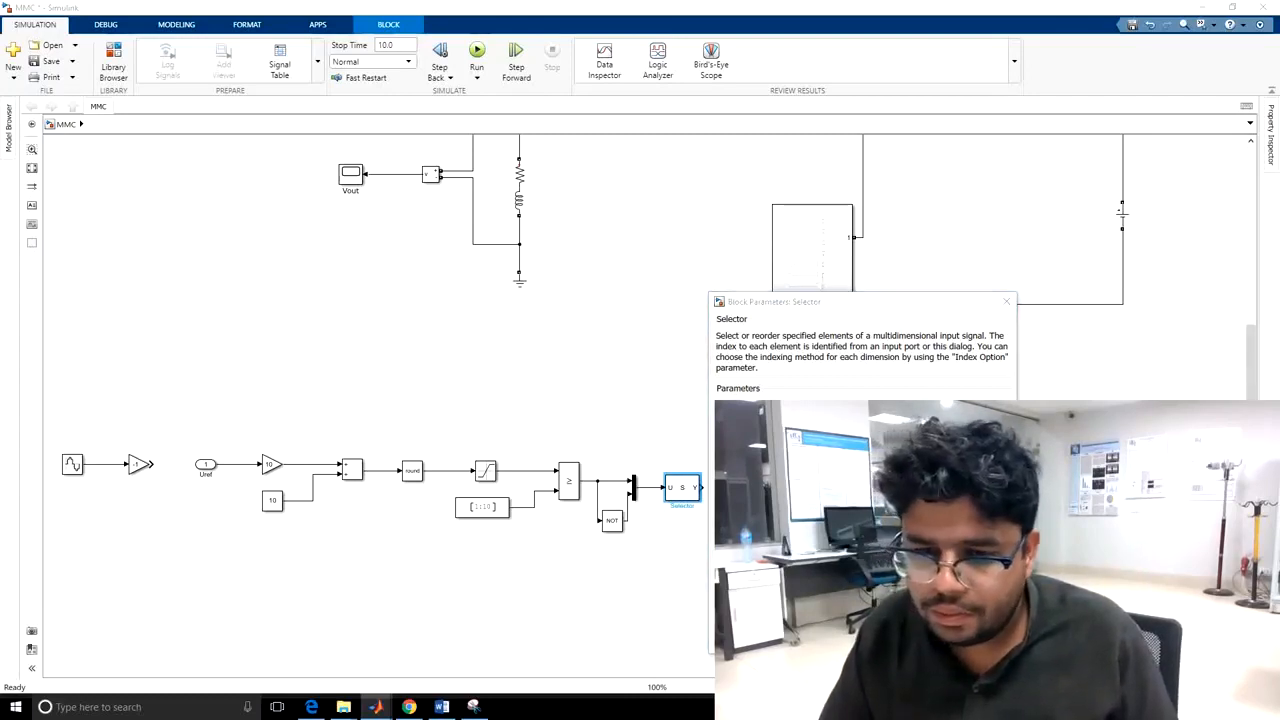
{"action": "left_click", "coordinate": [800, 490]}
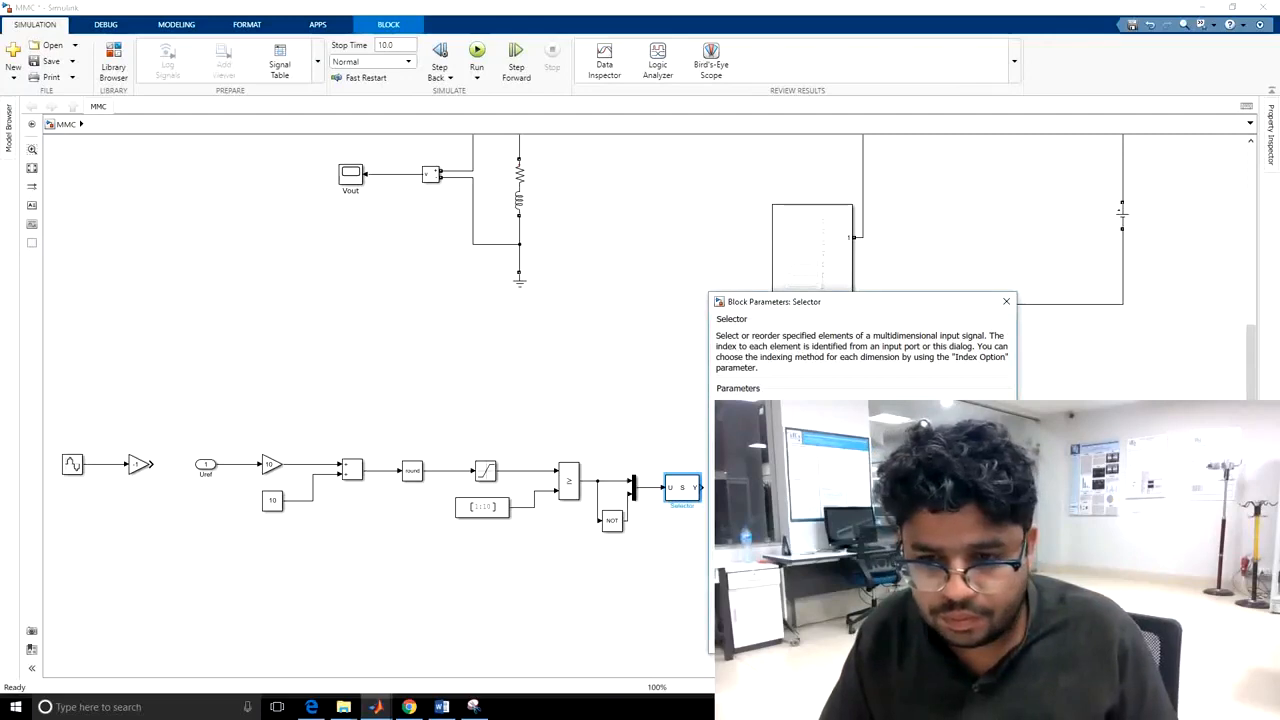
{"action": "left_click", "coordinate": [820, 640]}
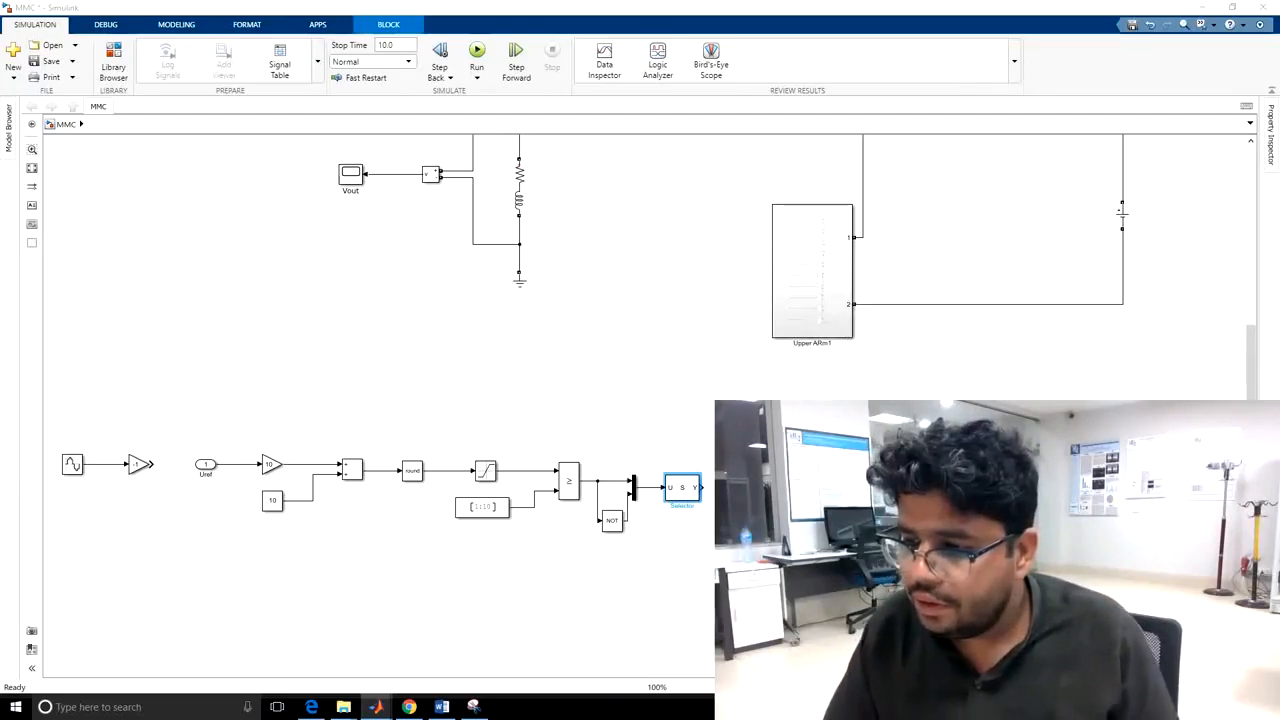
{"action": "left_click", "coordinate": [1050, 440]}
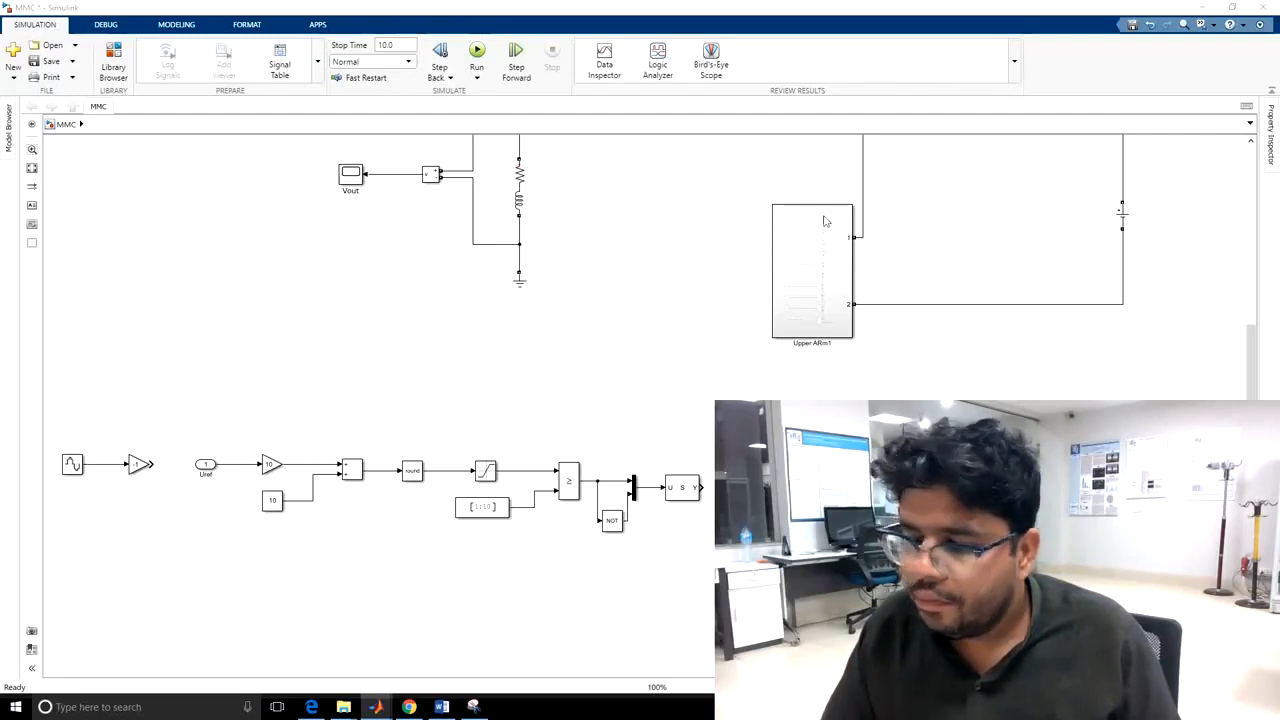
Open the block library, close the stray Help window, and search the library for outport
{"action": "left_click", "coordinate": [113, 62]}
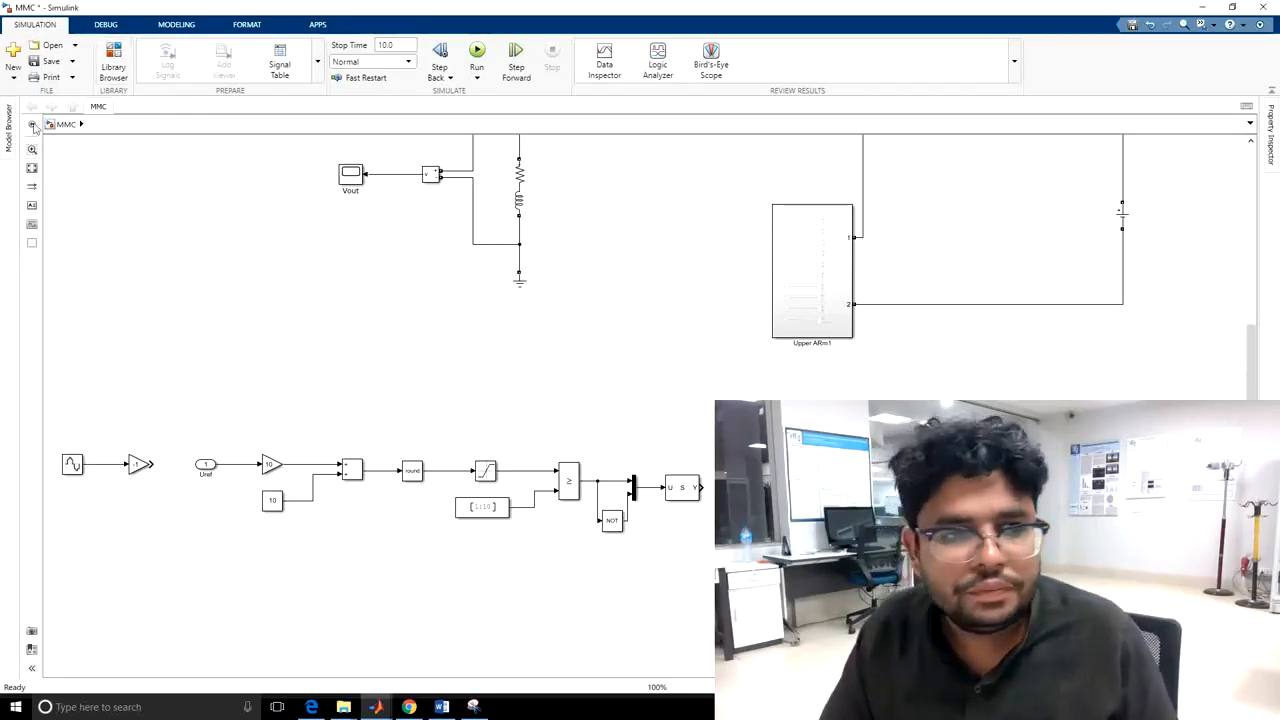
{"action": "left_click", "coordinate": [116, 70]}
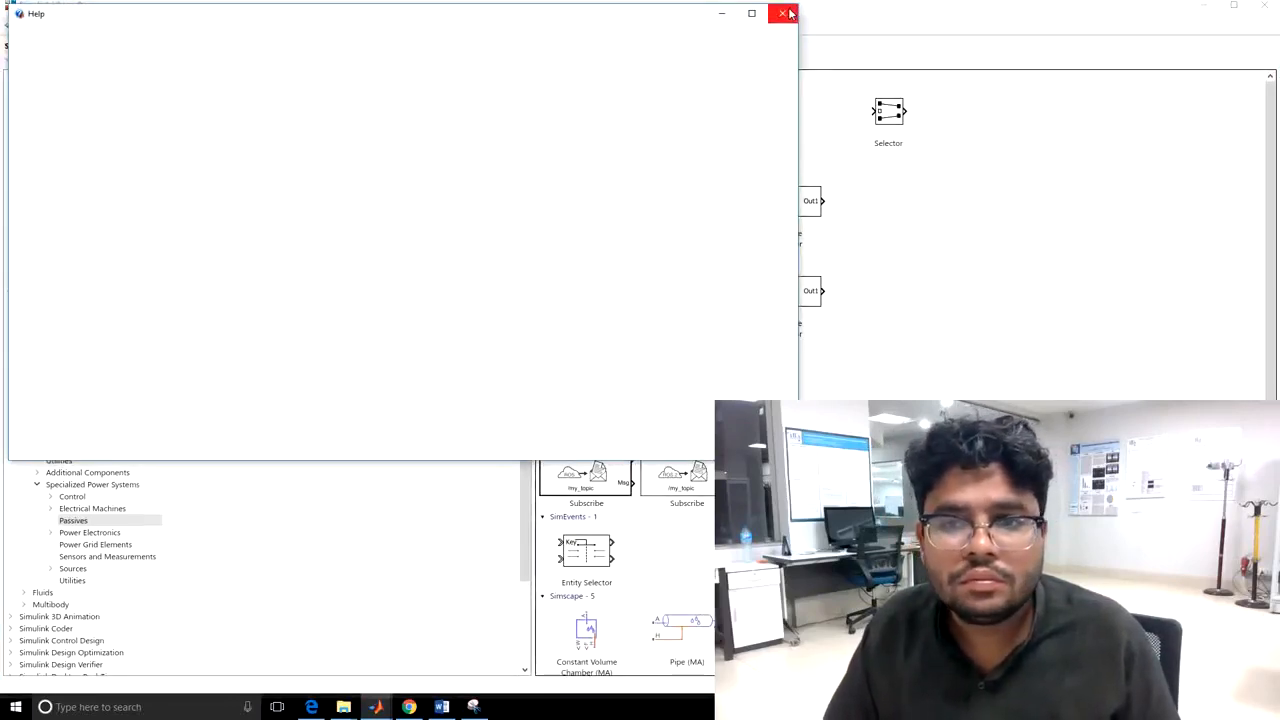
{"action": "left_click", "coordinate": [784, 14]}
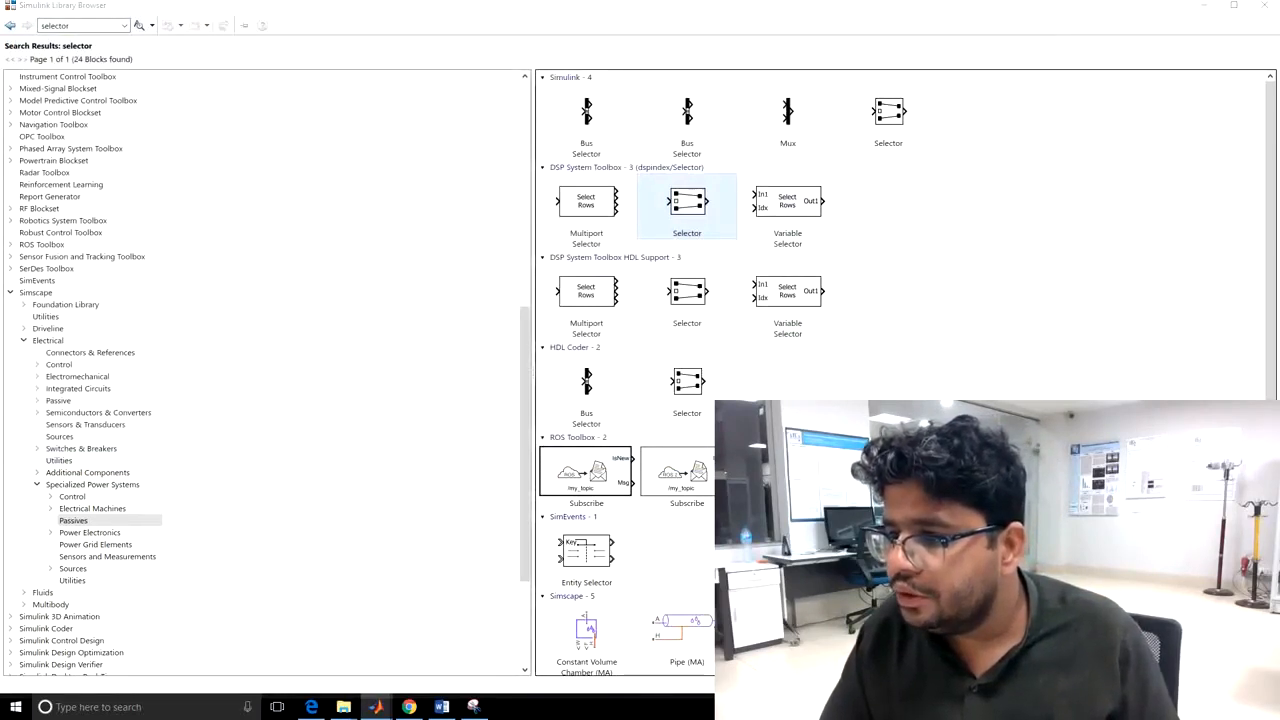
{"action": "double_click", "coordinate": [68, 26]}
{"action": "type", "text": "outportr"}
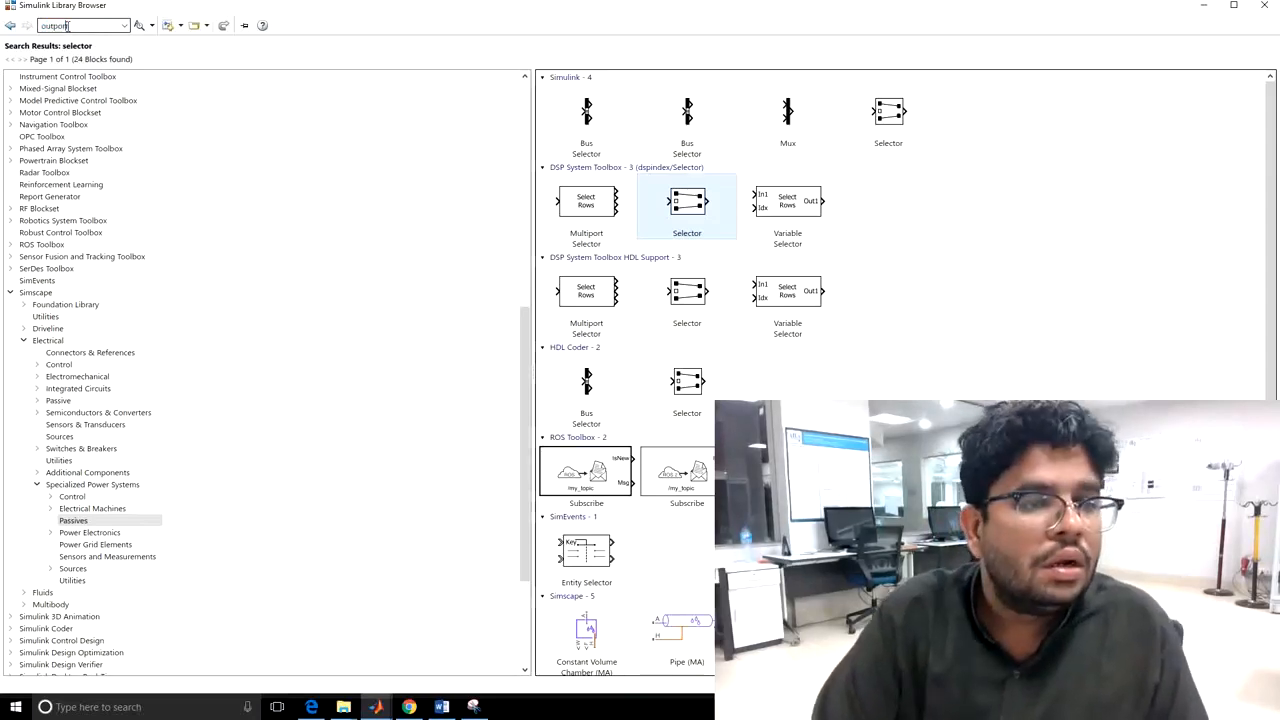
{"action": "key", "text": "Return"}
{"action": "double_click", "coordinate": [100, 26]}
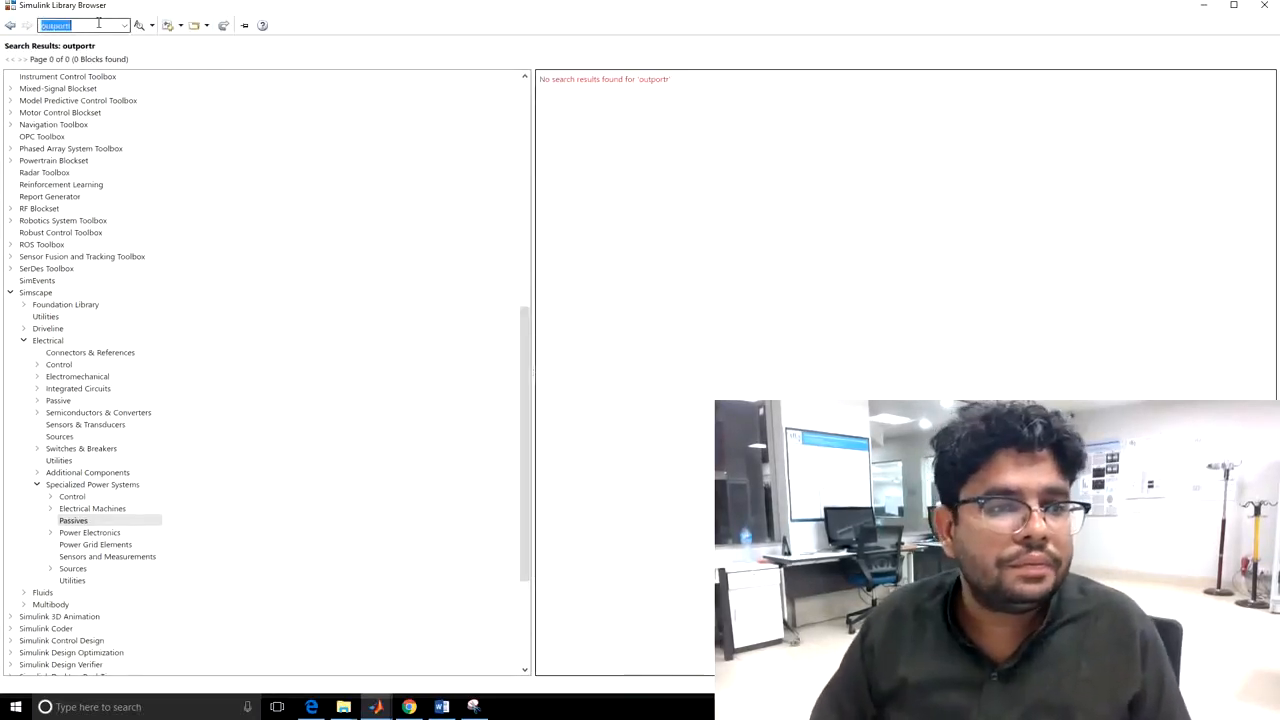
{"action": "type", "text": "outport"}
{"action": "key", "text": "Return"}
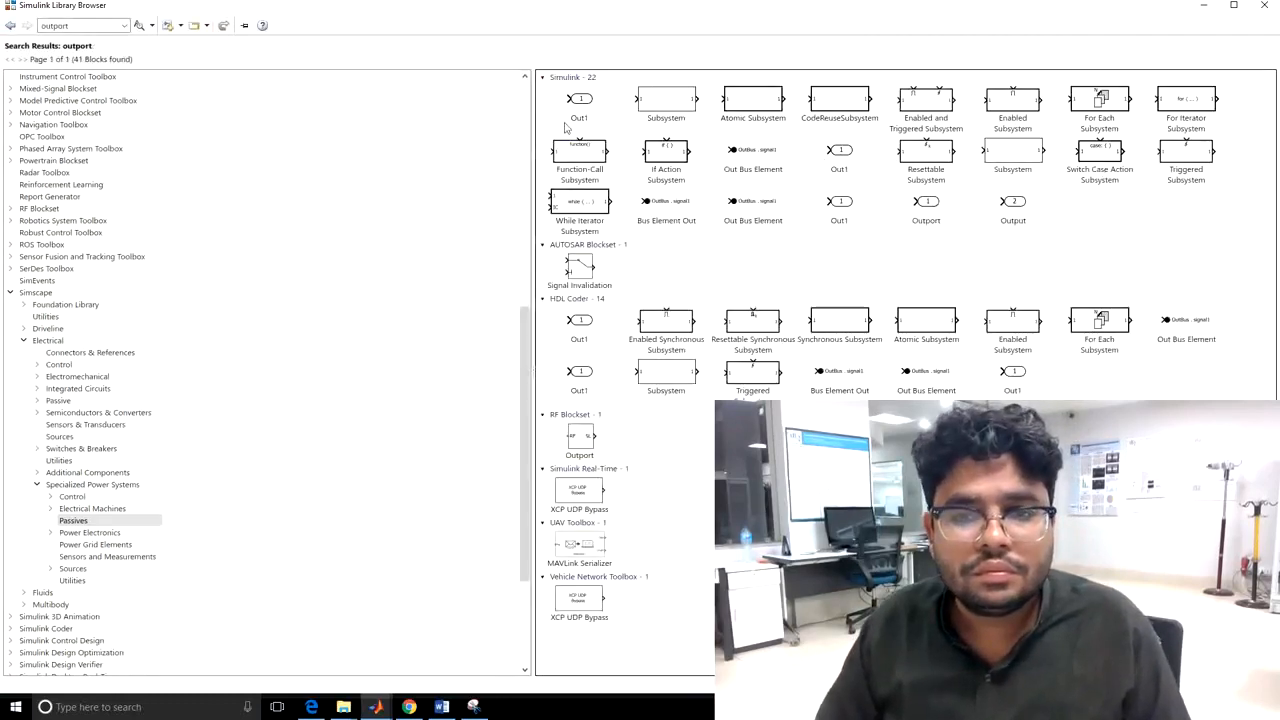
Try to add the Simulink Outport block from the search results to the model
{"action": "left_click", "coordinate": [1011, 212]}
{"action": "left_click", "coordinate": [924, 205]}
{"action": "right_click", "coordinate": [924, 205]}
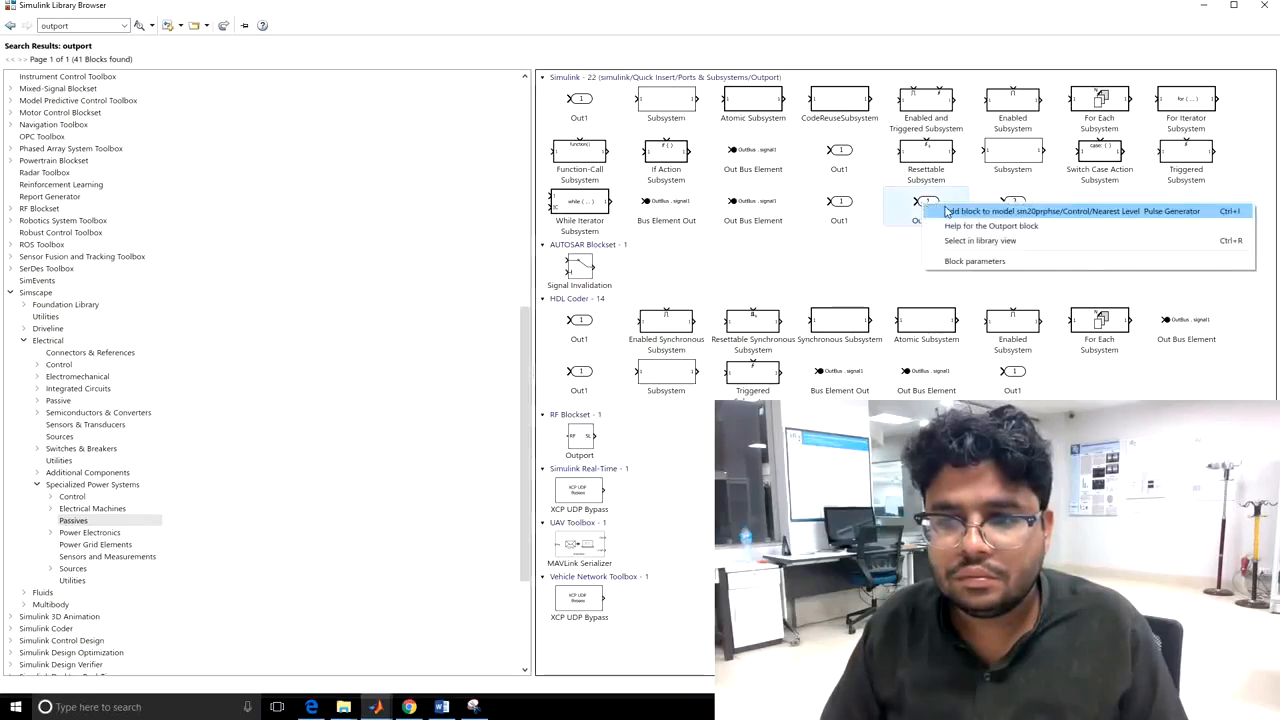
{"action": "left_click", "coordinate": [950, 210]}
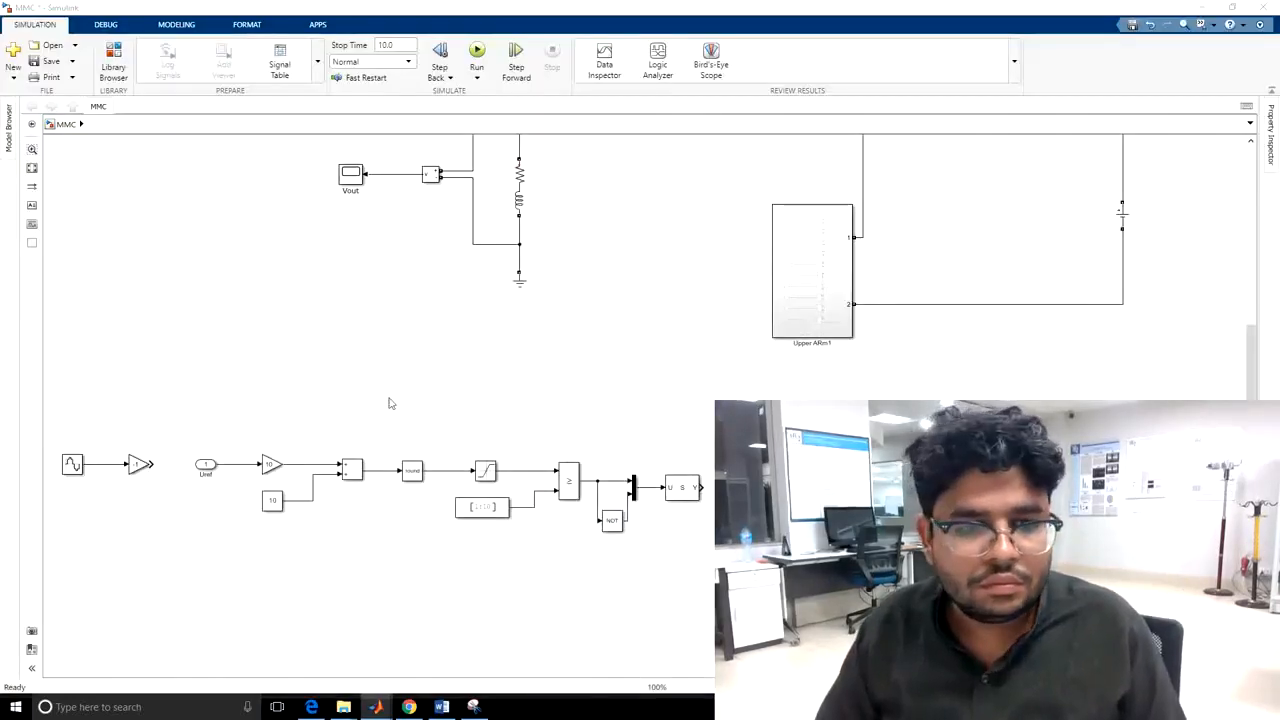
{"action": "scroll", "coordinate": [348, 434], "scroll_direction": "down", "scroll_amount": 1}
{"action": "scroll", "coordinate": [355, 434], "scroll_direction": "up", "scroll_amount": 1}
{"action": "scroll", "coordinate": [360, 434], "scroll_direction": "down", "scroll_amount": 1}
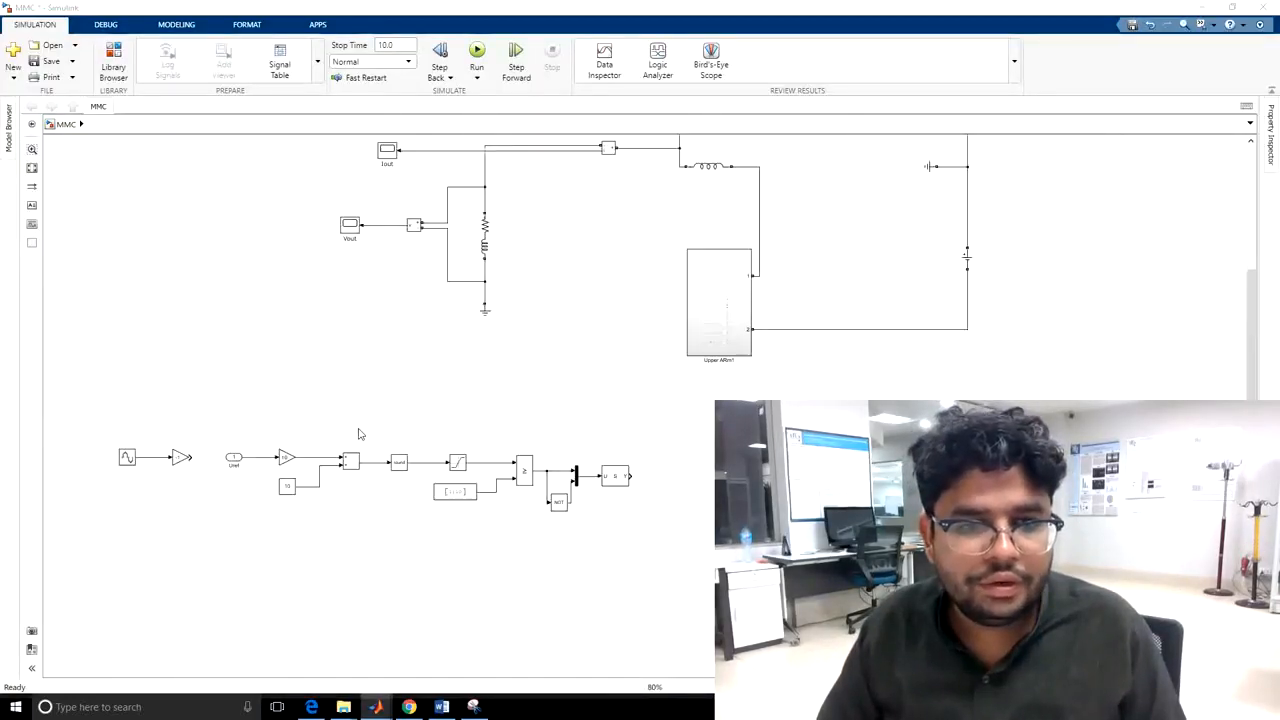
{"action": "scroll", "coordinate": [430, 358], "scroll_direction": "down", "scroll_amount": 1}
{"action": "left_click_drag", "start_coordinate": [430, 358], "coordinate": [471, 385]}
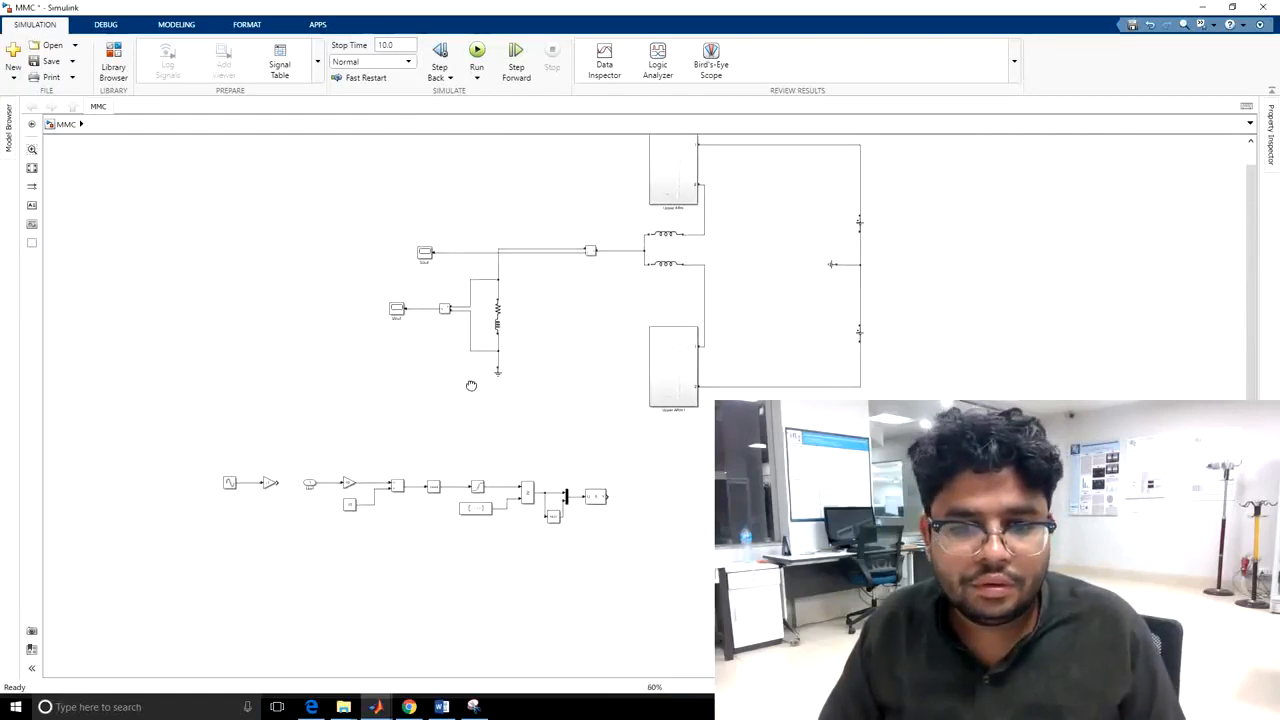
{"action": "scroll", "coordinate": [400, 397], "scroll_direction": "up", "scroll_amount": 1}
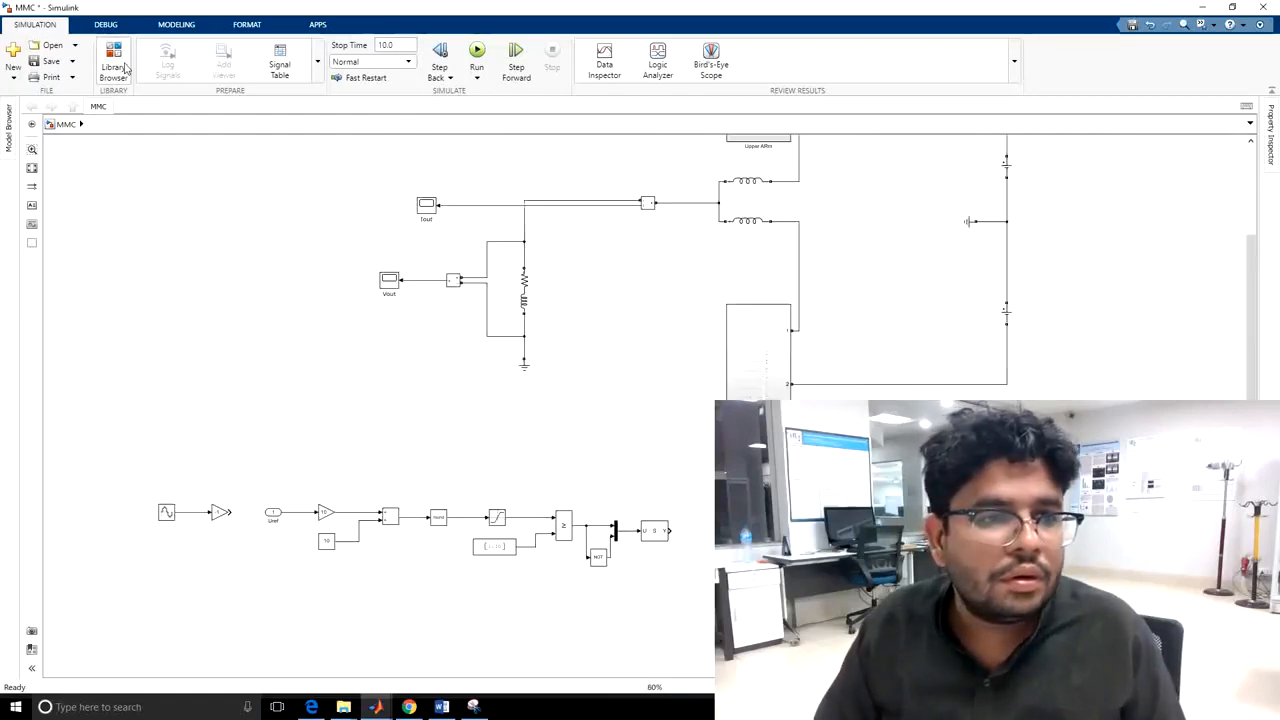
Add the Simulink Outport block from the library results to the MMC model and connect it to the Selector output
{"action": "left_click", "coordinate": [124, 64]}
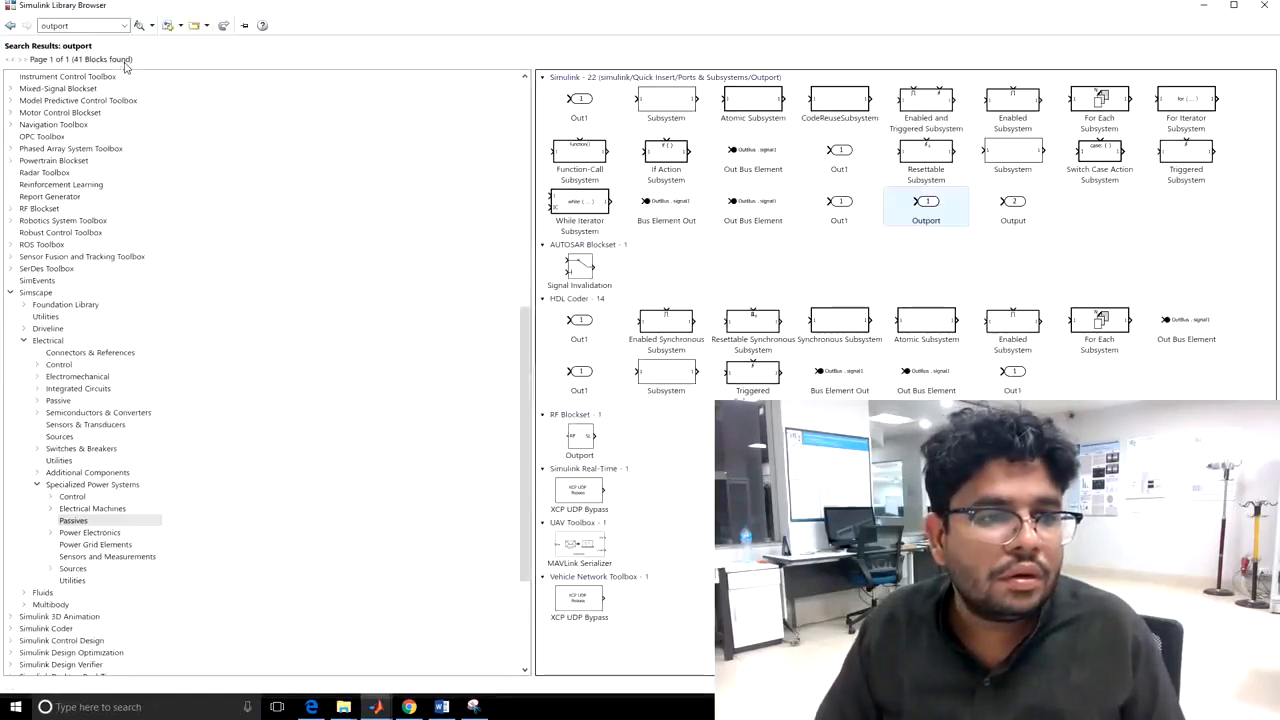
{"action": "right_click", "coordinate": [916, 200]}
{"action": "left_click", "coordinate": [980, 204]}
{"action": "left_click", "coordinate": [1205, 5]}
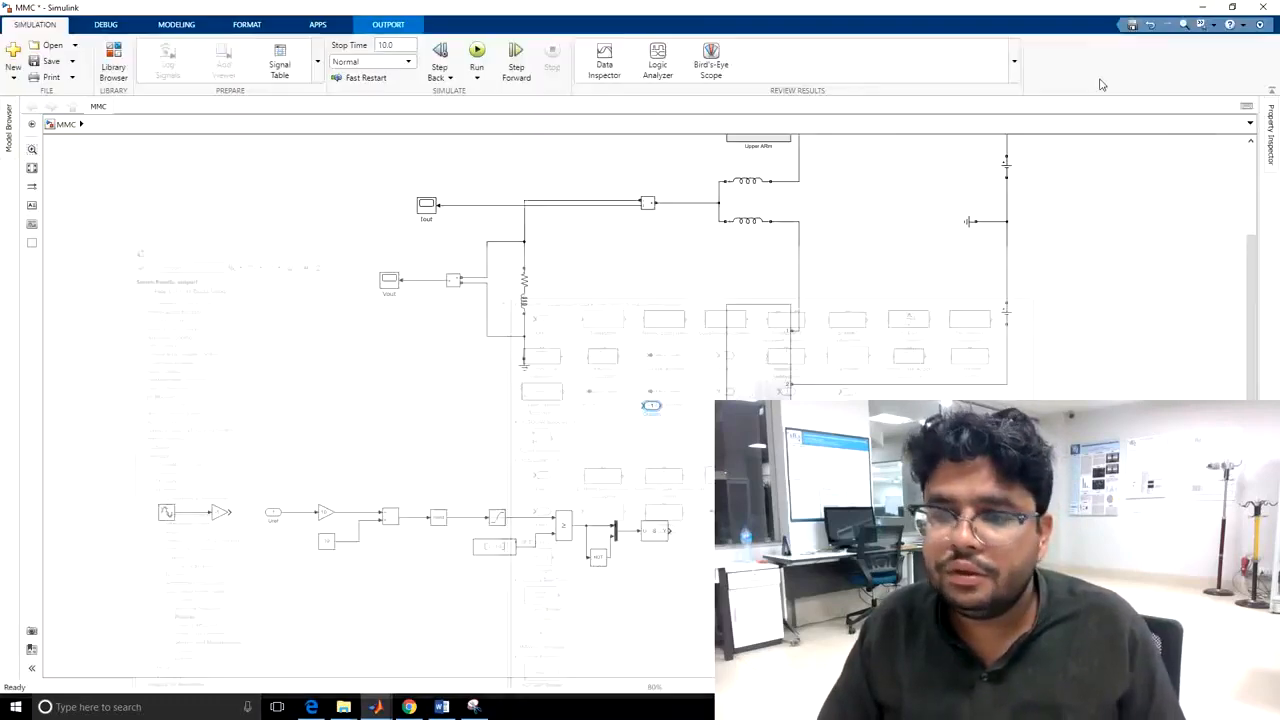
{"action": "left_click_drag", "start_coordinate": [652, 407], "coordinate": [700, 531]}
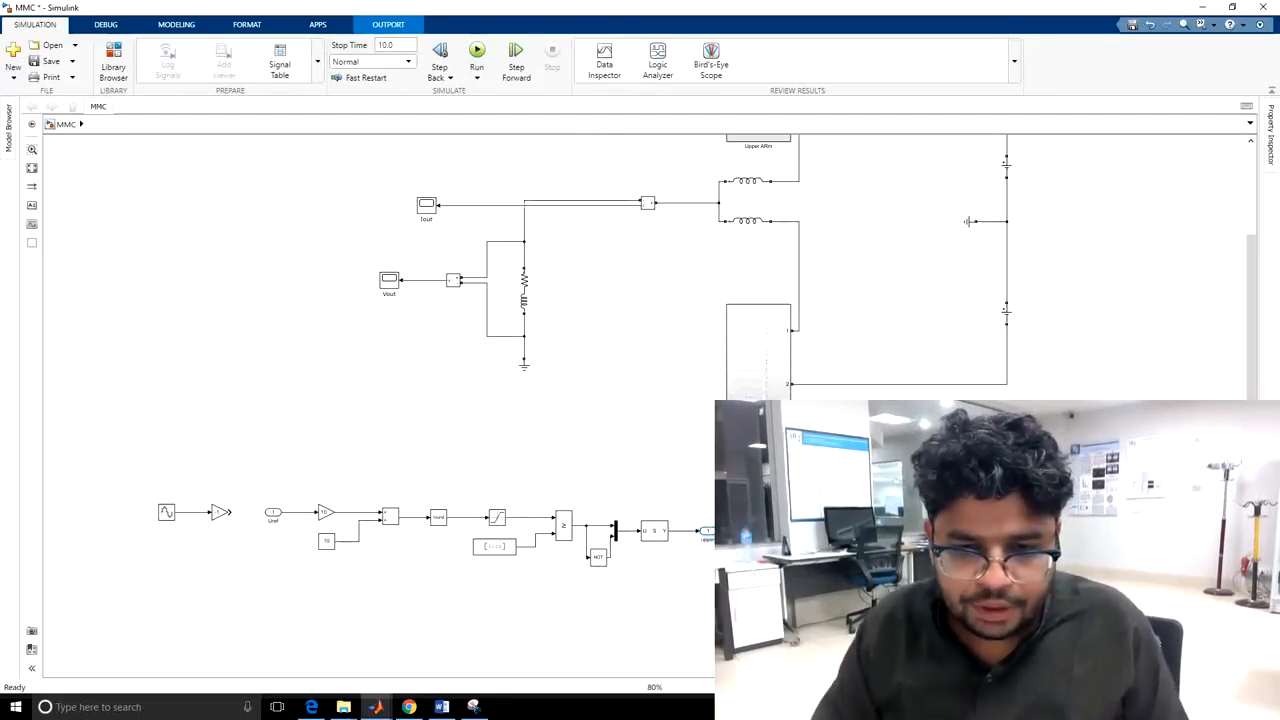
{"action": "left_click", "coordinate": [665, 608]}
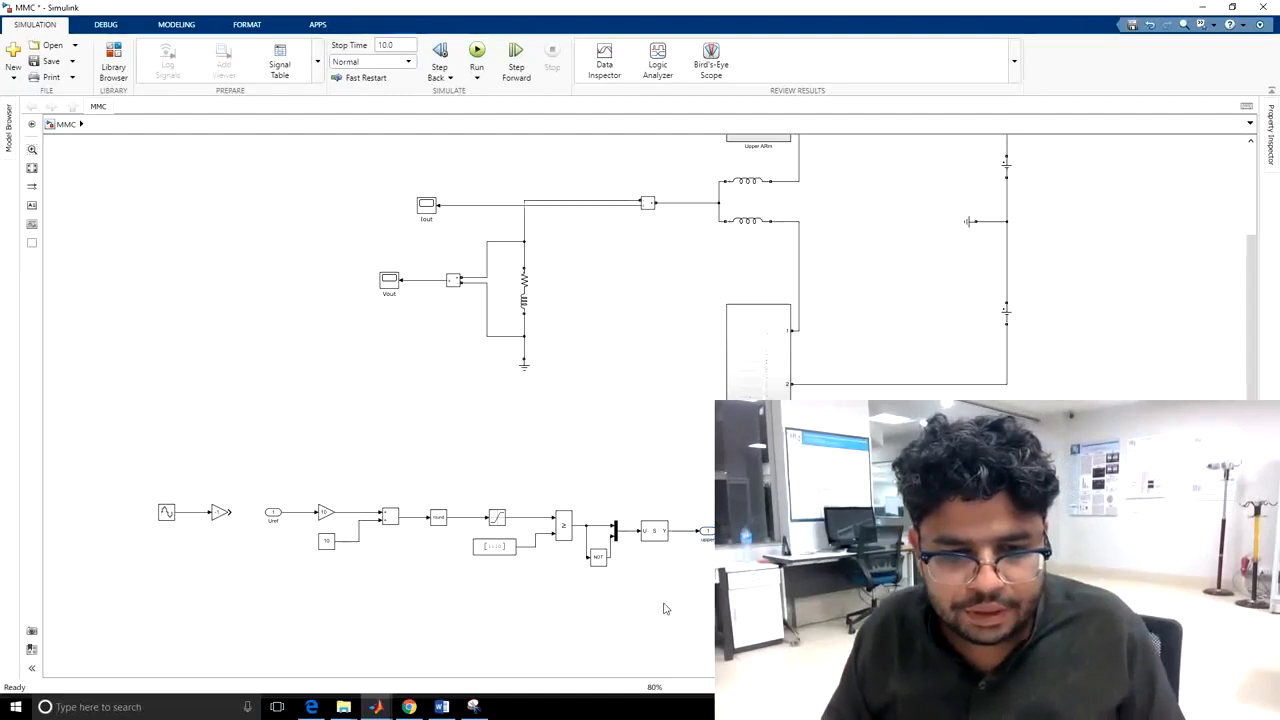
Examine the data type settings of the NOT block
{"action": "double_click", "coordinate": [598, 557]}
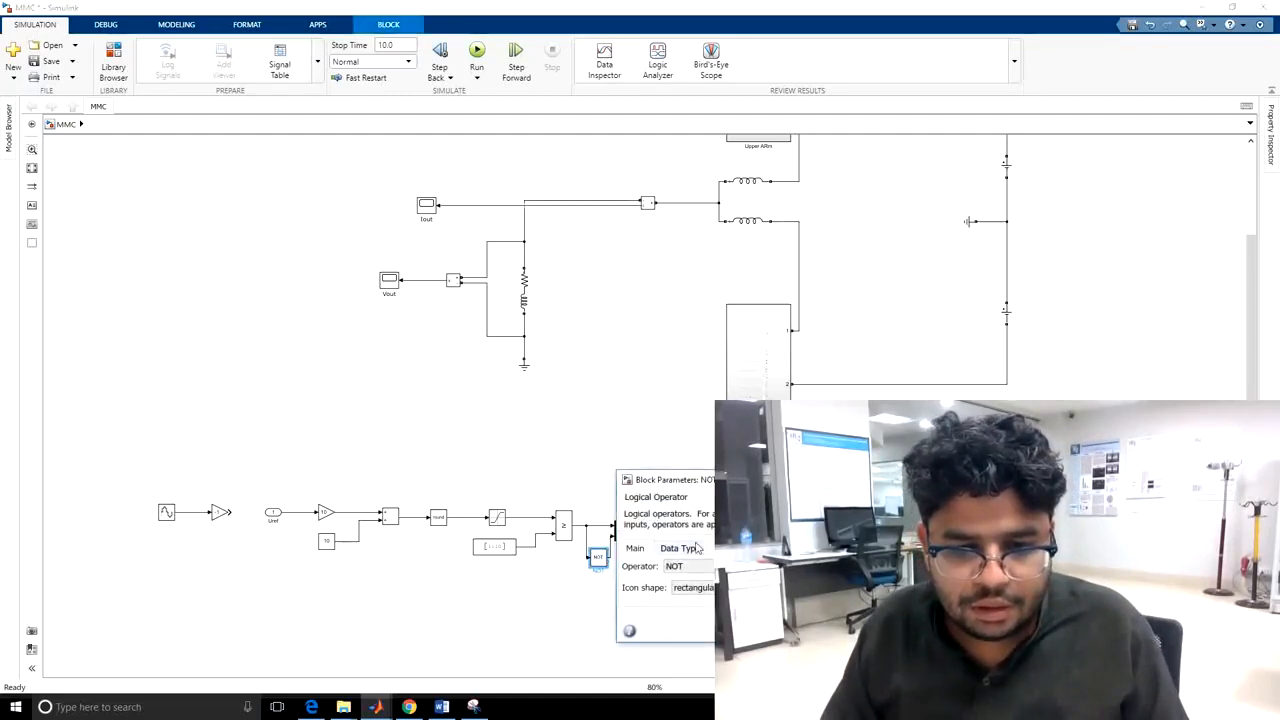
{"action": "left_click", "coordinate": [680, 548]}
{"action": "left_click", "coordinate": [982, 480]}
{"action": "left_click", "coordinate": [576, 526]}
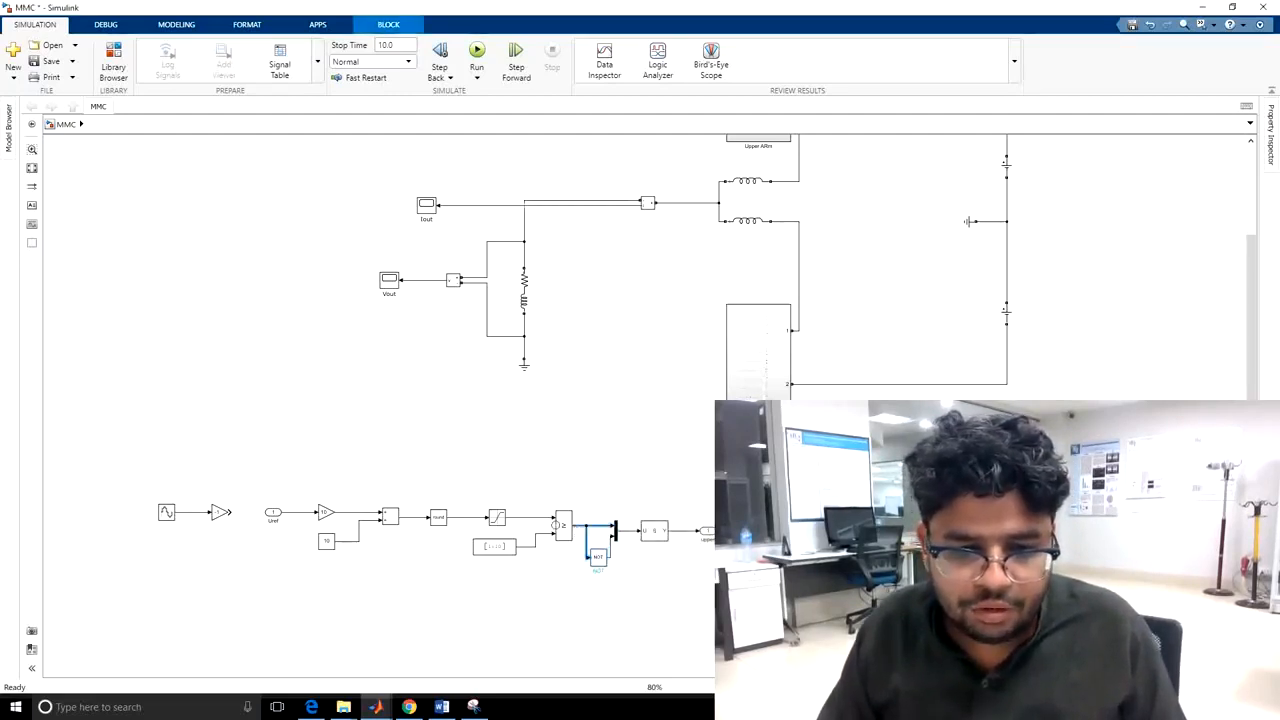
{"action": "left_click", "coordinate": [562, 572]}
Copy the output data type float('double') from the Relational Operator block to the NOT block and confirm it
{"action": "double_click", "coordinate": [563, 525]}
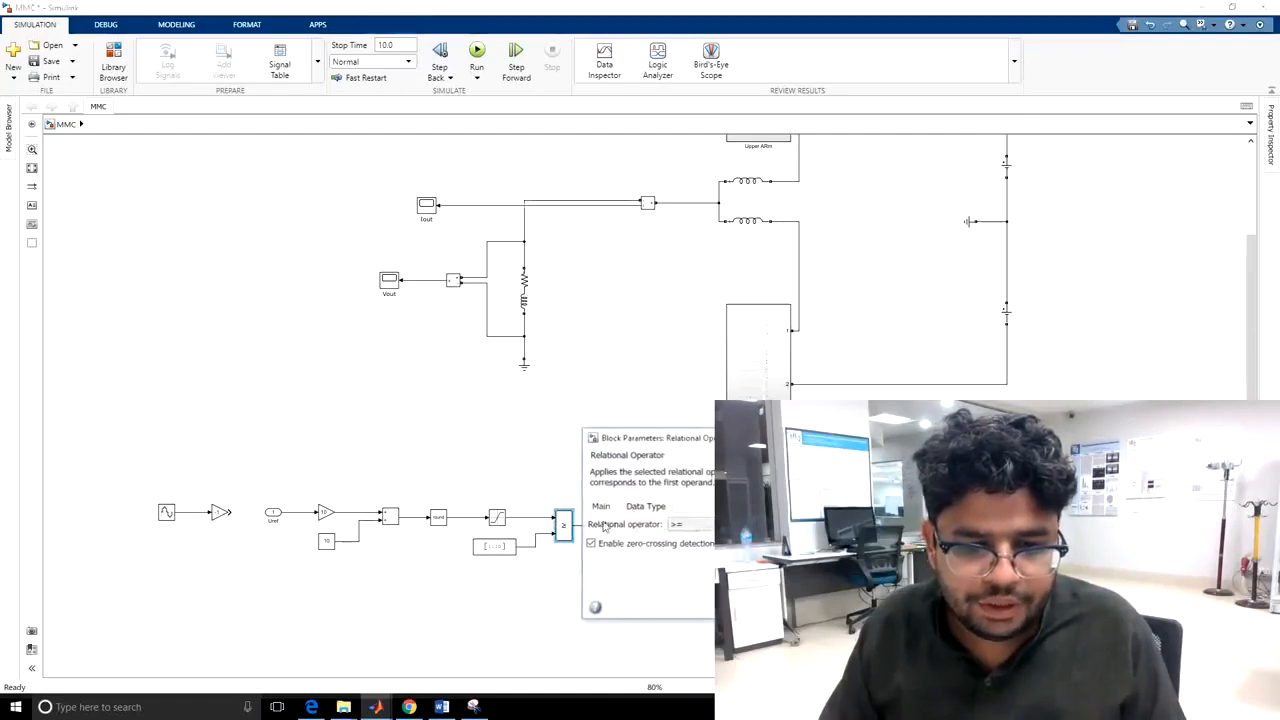
{"action": "triple_click", "coordinate": [725, 542]}
{"action": "key", "text": "ctrl+c"}
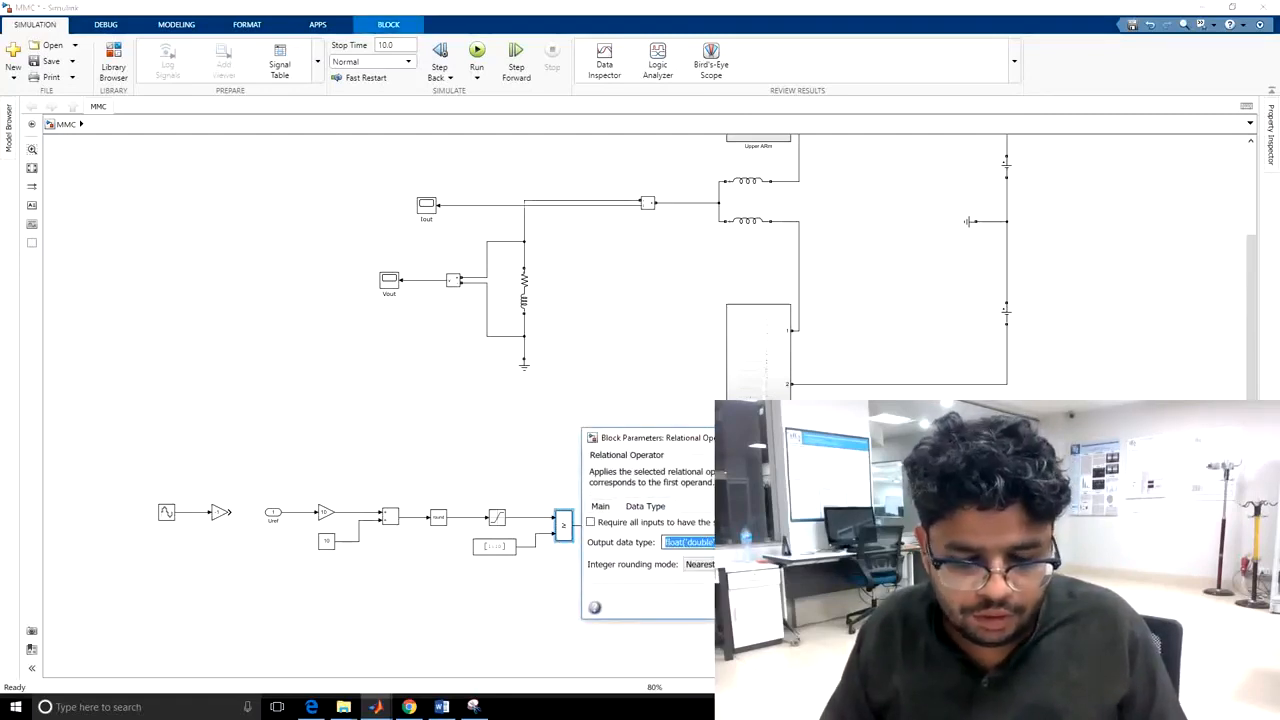
{"action": "left_click", "coordinate": [783, 607]}
{"action": "double_click", "coordinate": [603, 558]}
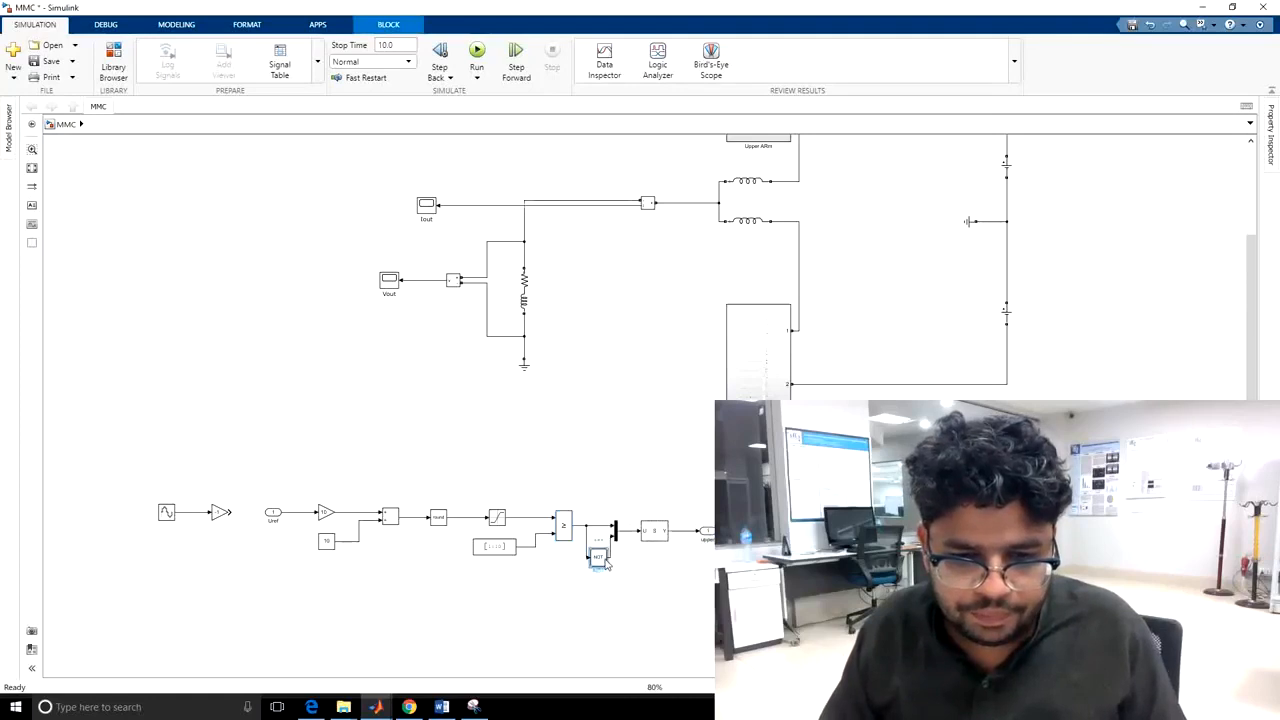
{"action": "left_click", "coordinate": [693, 549]}
{"action": "double_click", "coordinate": [722, 585]}
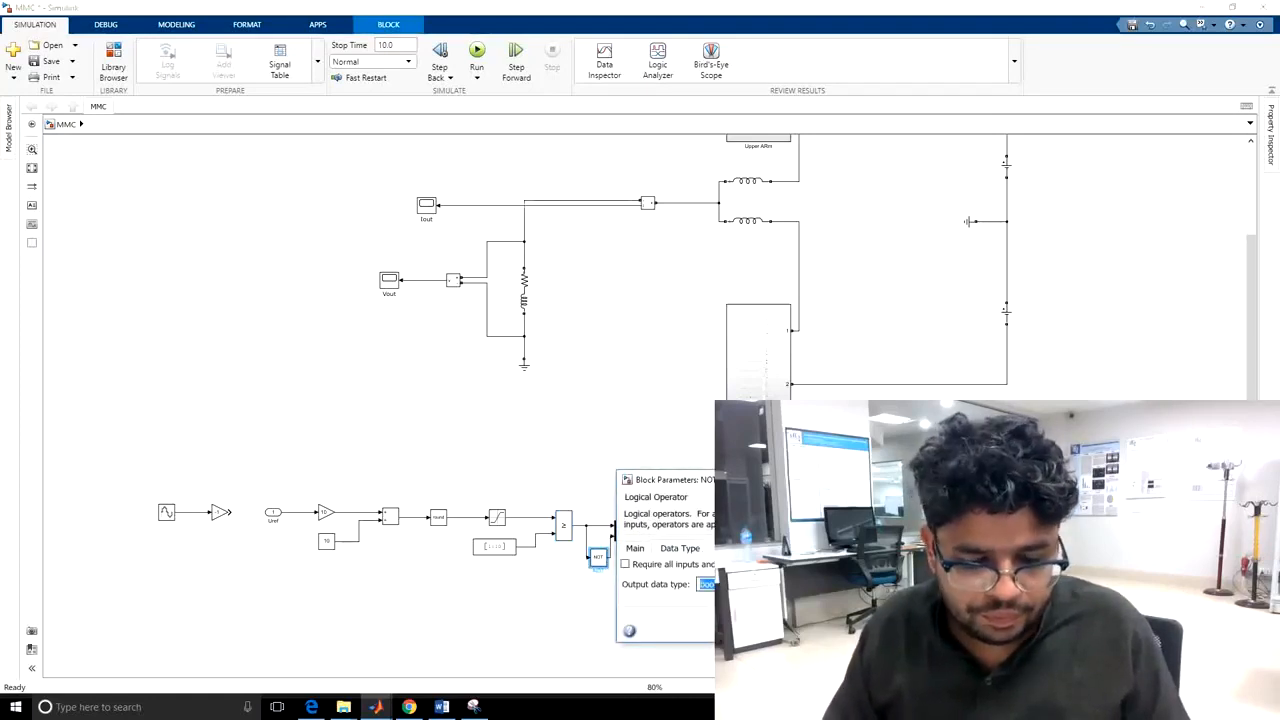
{"action": "key", "text": "ctrl+v"}
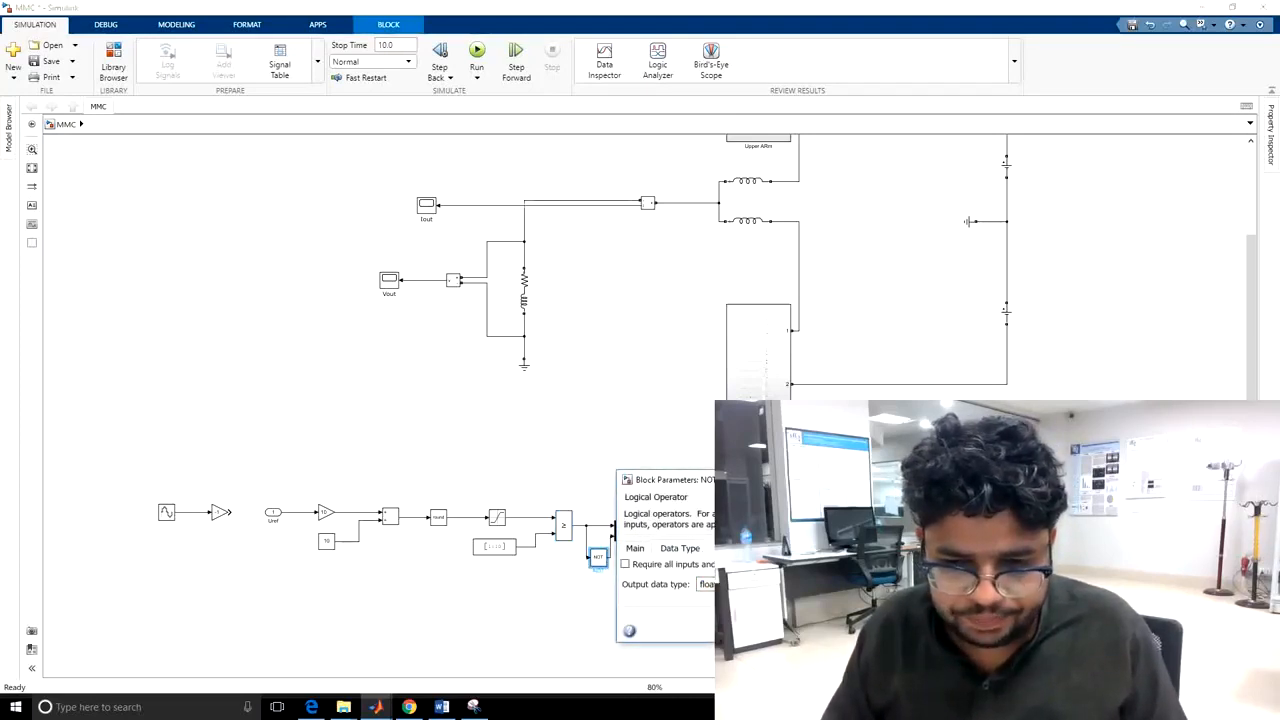
{"action": "left_click", "coordinate": [785, 631]}
{"action": "left_click", "coordinate": [790, 625]}
Duplicate the Add block below the original and set the copy's list of signs to +-
{"action": "left_click_drag", "start_coordinate": [790, 625], "coordinate": [817, 582]}
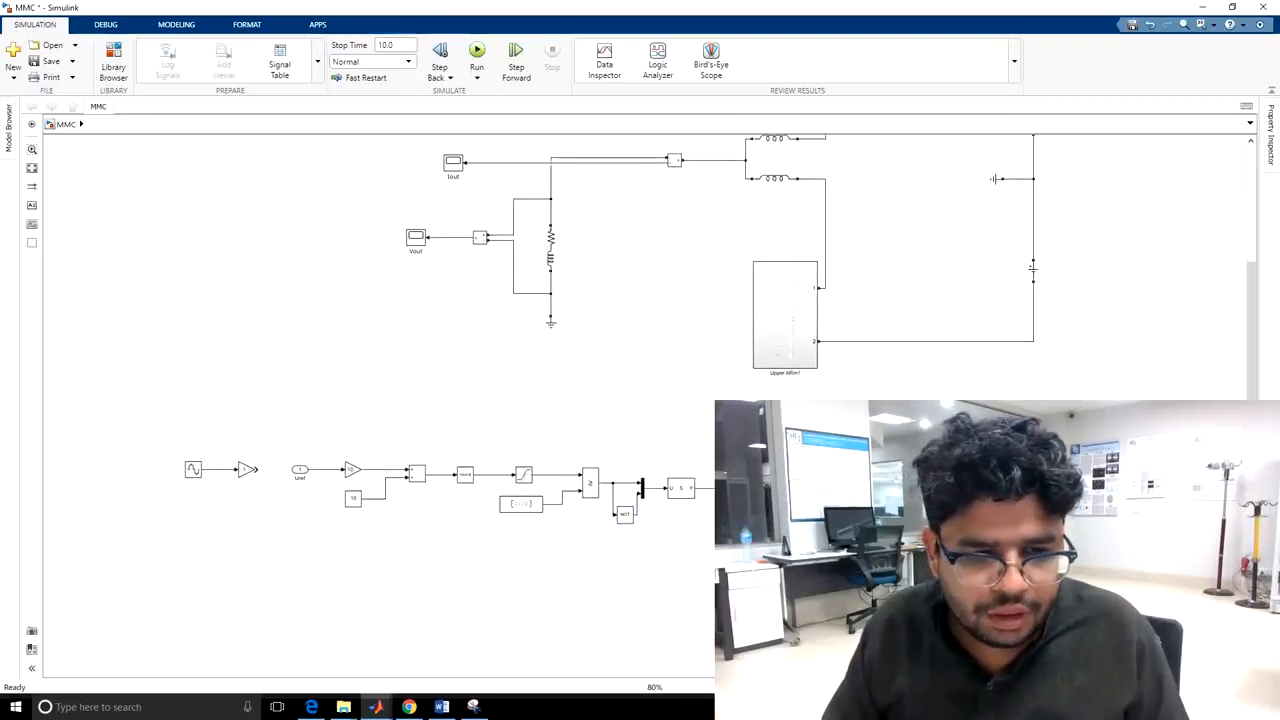
{"action": "scroll", "coordinate": [685, 521], "scroll_direction": "up", "scroll_amount": 1}
{"action": "left_click_drag", "start_coordinate": [698, 522], "coordinate": [768, 497]}
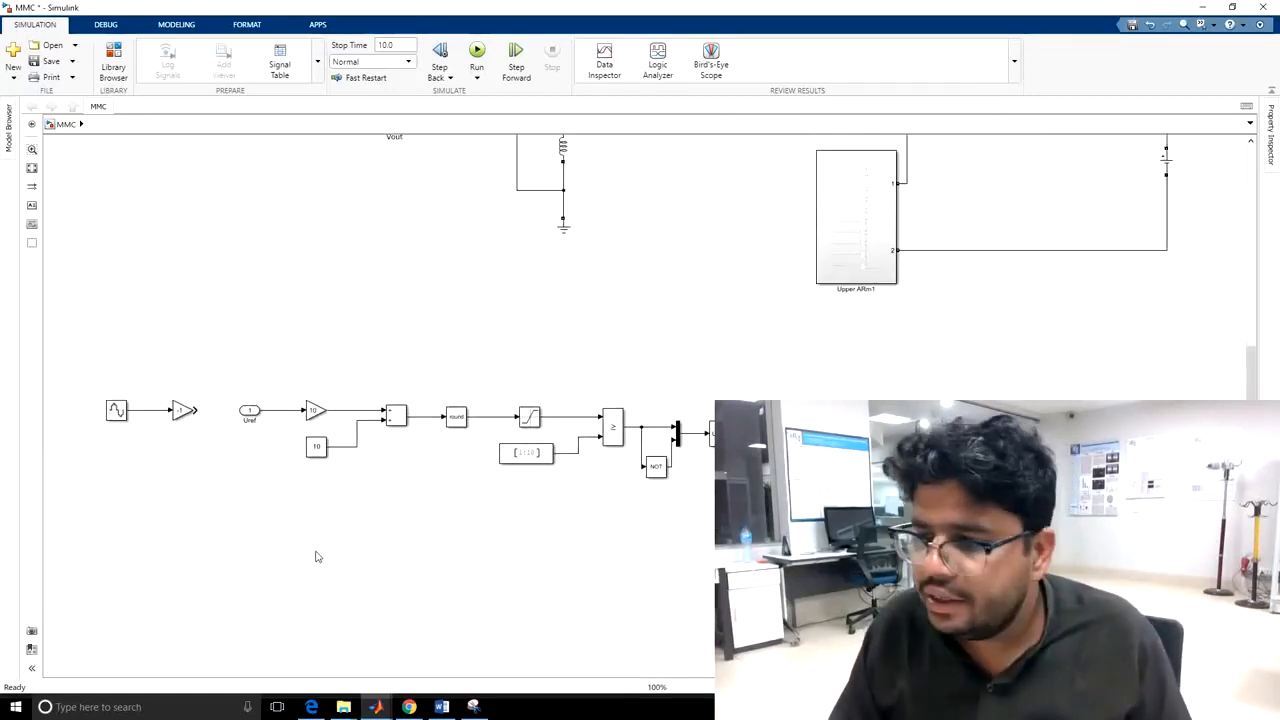
{"action": "left_click_drag", "start_coordinate": [398, 422], "coordinate": [397, 538]}
{"action": "double_click", "coordinate": [397, 538]}
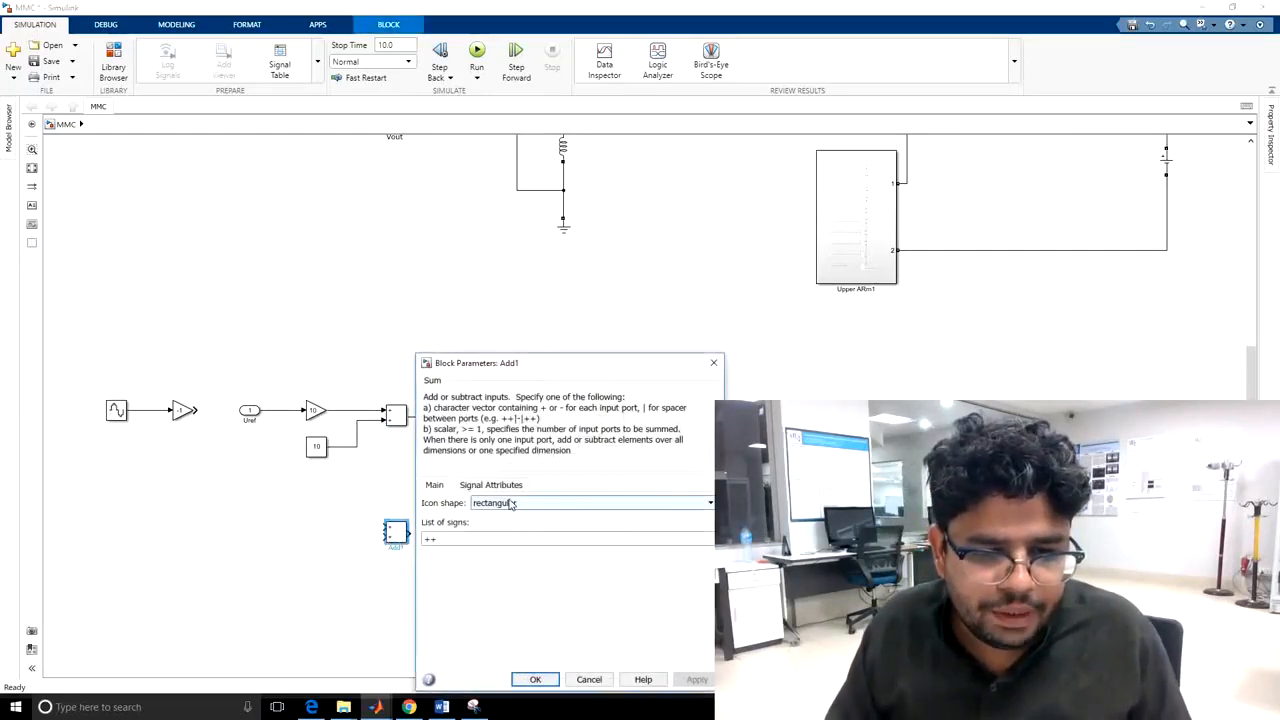
{"action": "left_click", "coordinate": [515, 505]}
{"action": "left_click", "coordinate": [498, 505]}
{"action": "left_click", "coordinate": [479, 538]}
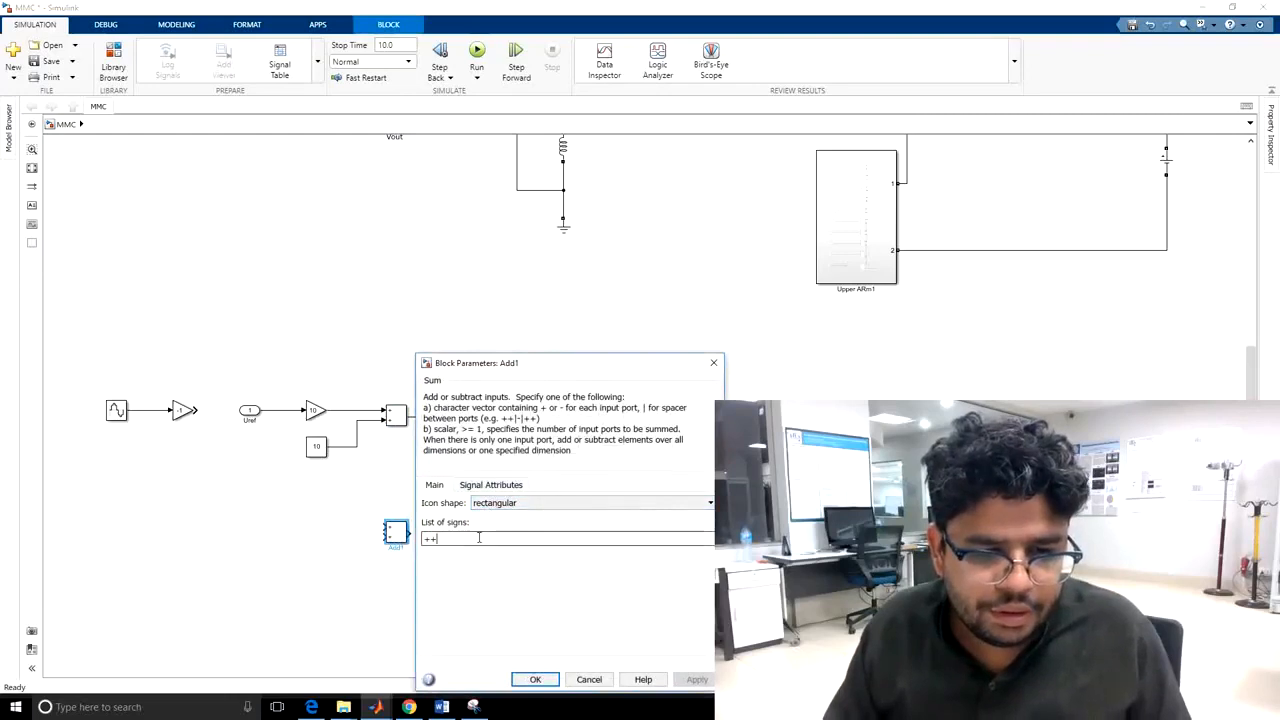
{"action": "key", "text": "BackSpace"}
{"action": "type", "text": "-"}
{"action": "key", "text": "Return"}
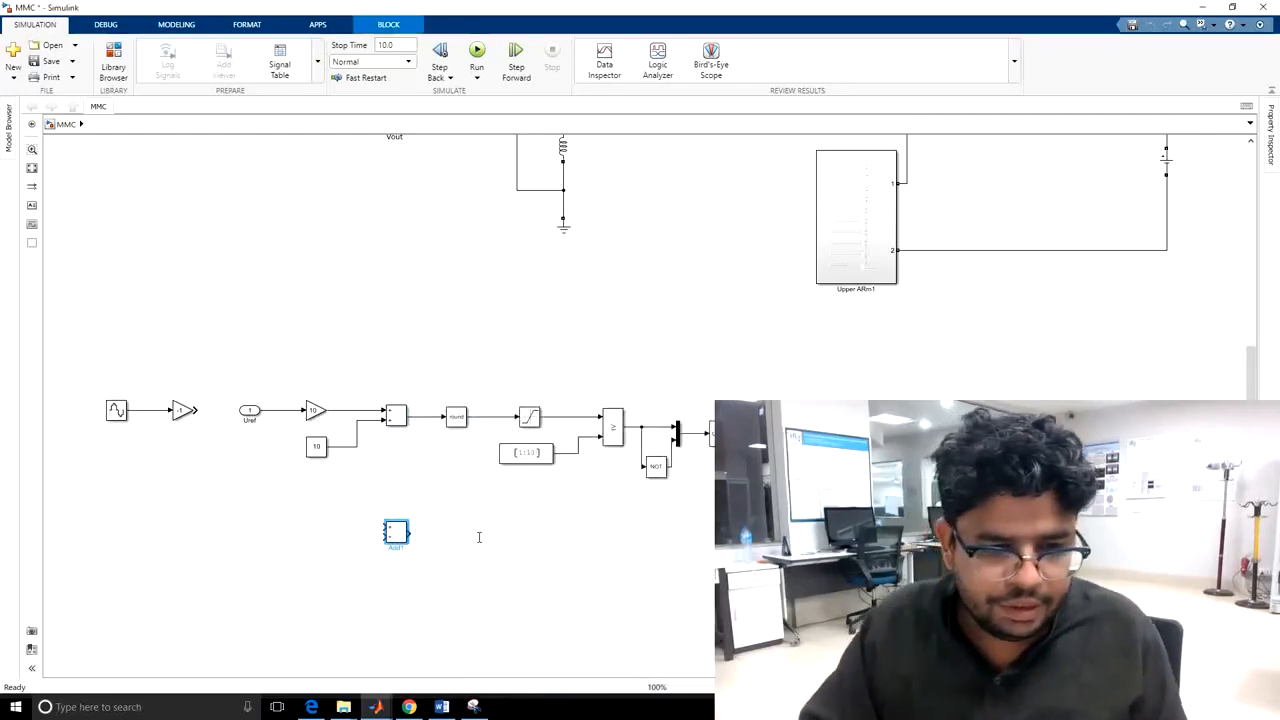
{"action": "left_click", "coordinate": [548, 587]}
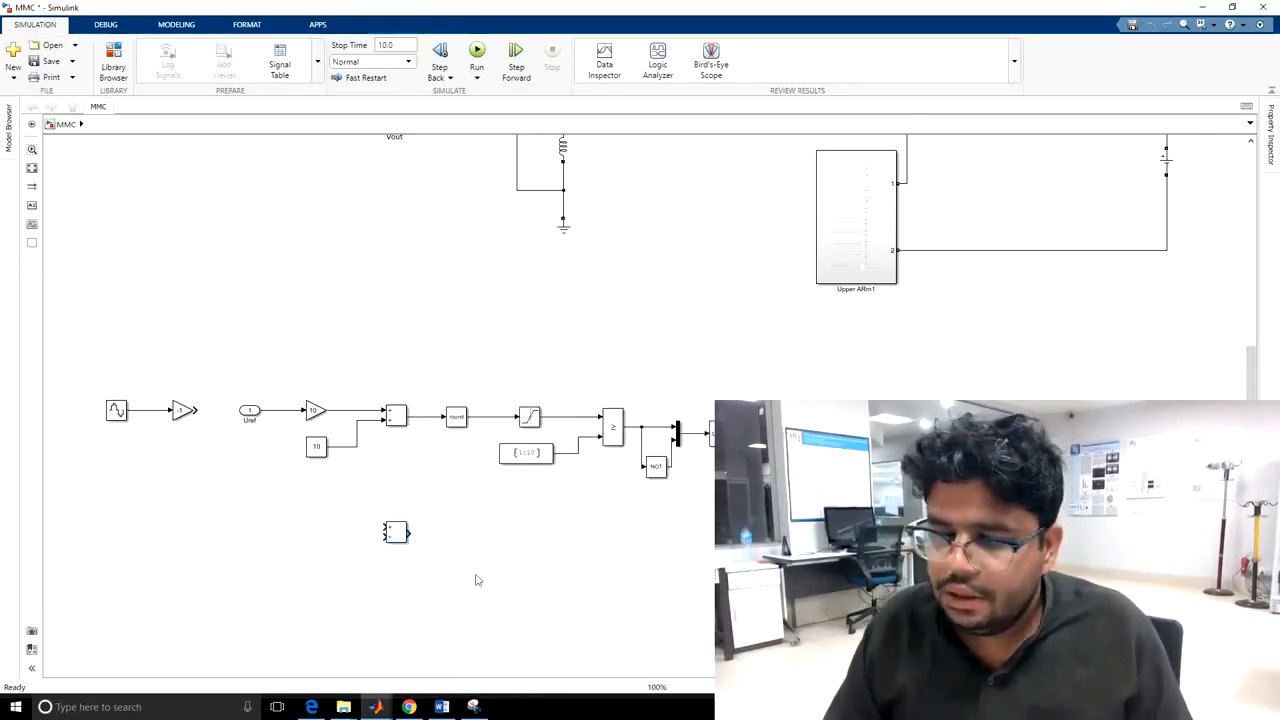
Duplicate the constant 10 and the Saturation-onward blocks below the chain, feeding the new Add from the constant and the Round output
{"action": "mouse_move", "coordinate": [318, 447]}
{"action": "left_mouse_down"}
{"action": "mouse_move", "coordinate": [328, 524]}
{"action": "mouse_move", "coordinate": [427, 536]}
{"action": "mouse_move", "coordinate": [377, 477]}
{"action": "mouse_move", "coordinate": [471, 434]}
{"action": "mouse_move", "coordinate": [478, 418]}
{"action": "mouse_move", "coordinate": [637, 520]}
{"action": "mouse_move", "coordinate": [806, 518]}
{"action": "mouse_move", "coordinate": [790, 515]}
{"action": "left_mouse_up"}
{"action": "left_click_drag", "start_coordinate": [598, 398], "coordinate": [600, 511]}
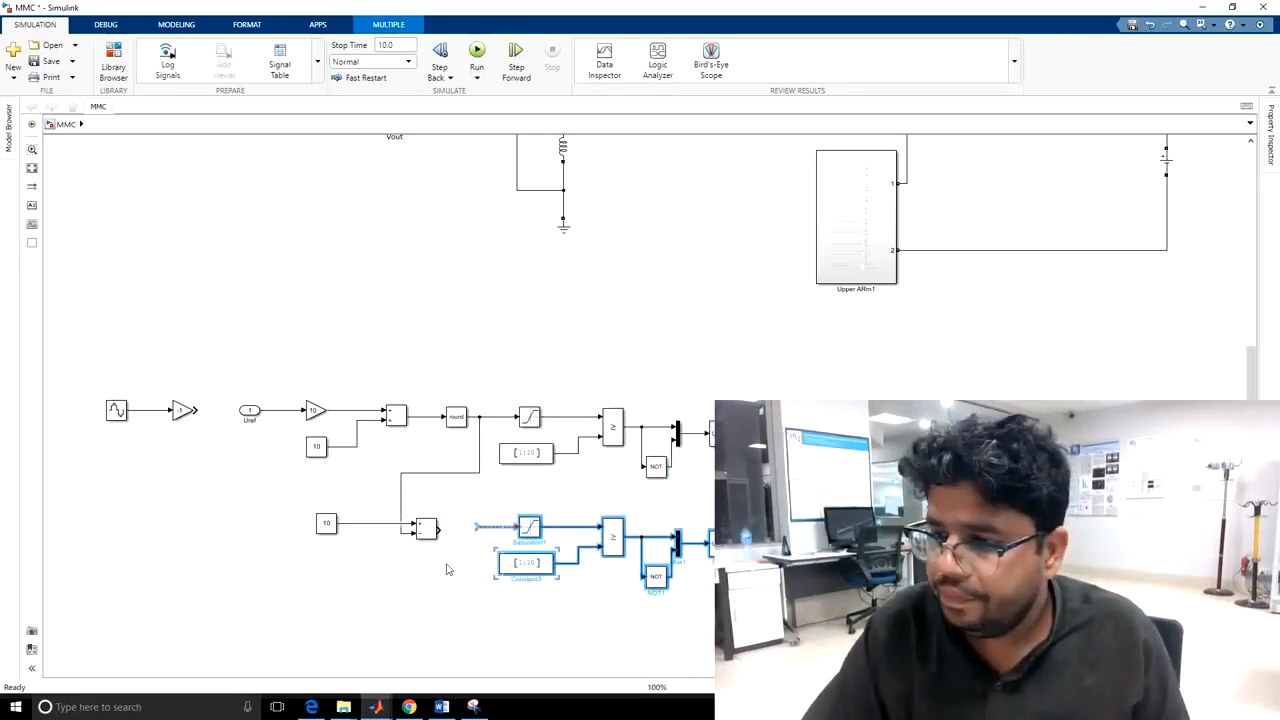
{"action": "left_click", "coordinate": [434, 550]}
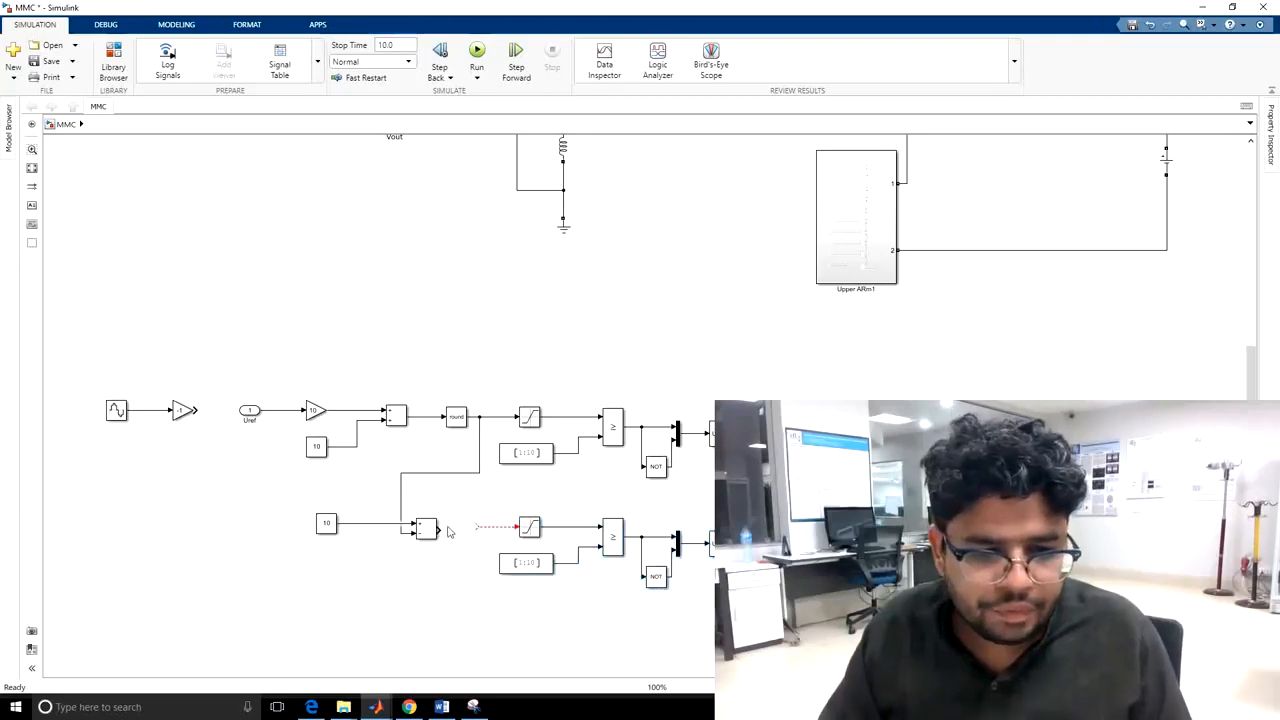
Connect the second Add block's output to the duplicated Saturation block with a fresh line, deleting the dangling segments
{"action": "left_click_drag", "start_coordinate": [440, 530], "coordinate": [477, 526]}
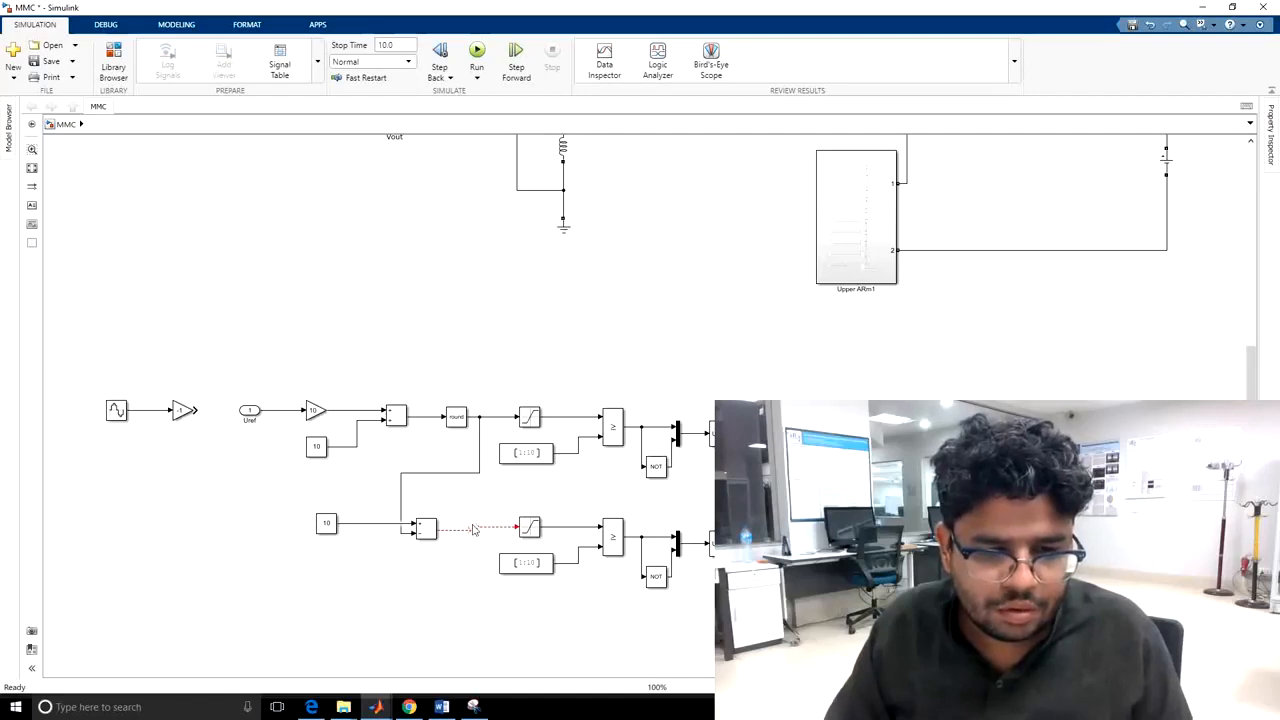
{"action": "left_click", "coordinate": [465, 531]}
{"action": "key", "text": "Delete"}
{"action": "left_click", "coordinate": [480, 528]}
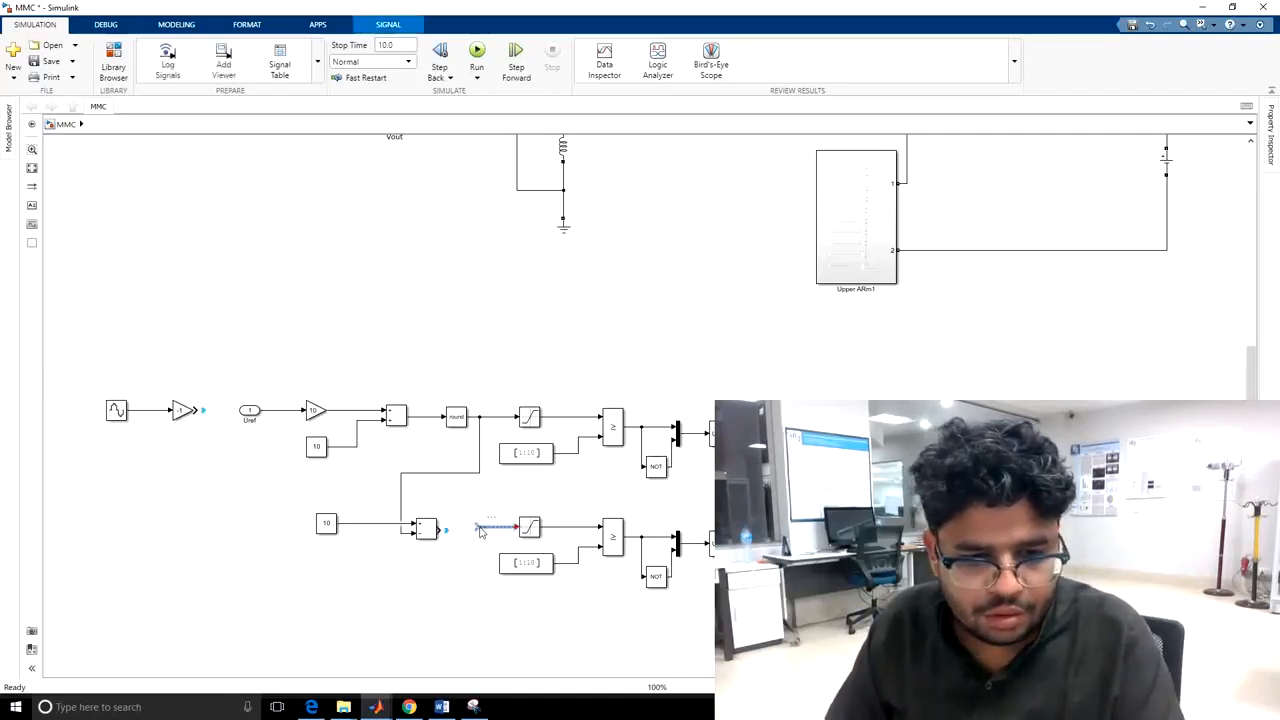
{"action": "key", "text": "Delete"}
{"action": "left_click_drag", "start_coordinate": [437, 528], "coordinate": [516, 527]}
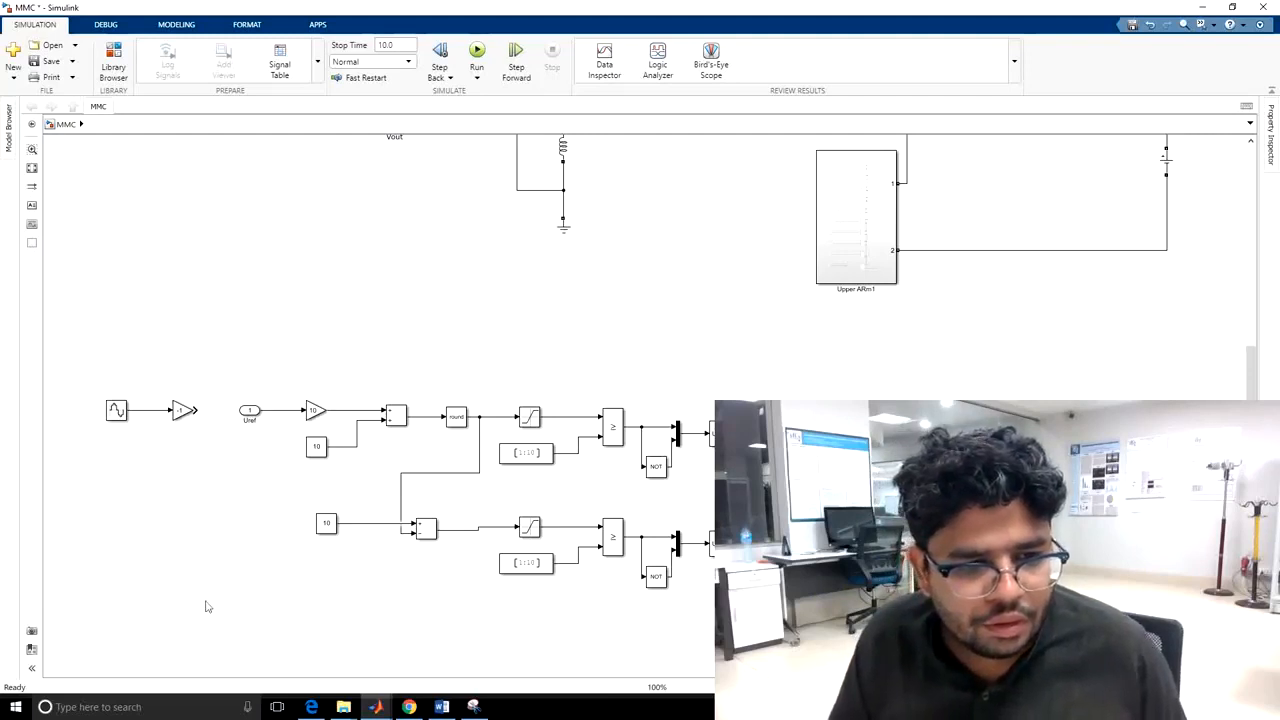
Group the entire control chain from Uref through both output ports into a subsystem and delete the leftover outer blocks beside it
{"action": "left_click_drag", "start_coordinate": [223, 376], "coordinate": [505, 520]}
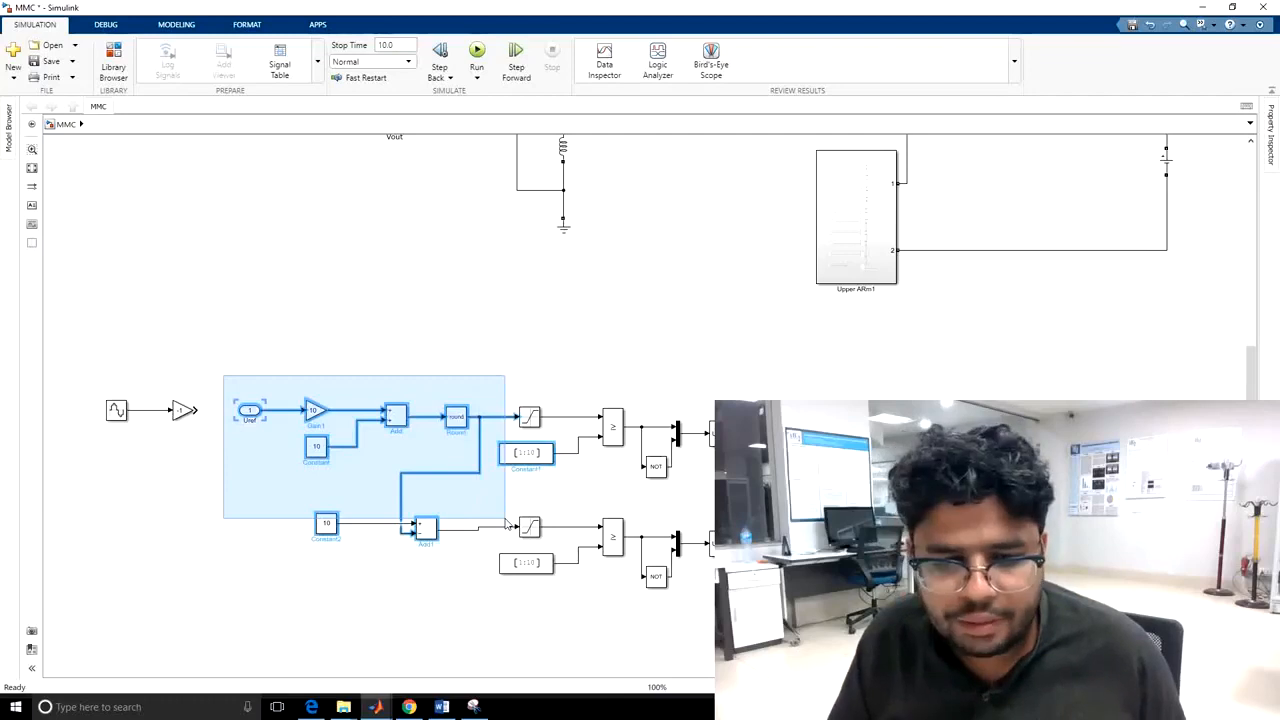
{"action": "left_click_drag", "start_coordinate": [505, 520], "coordinate": [832, 589]}
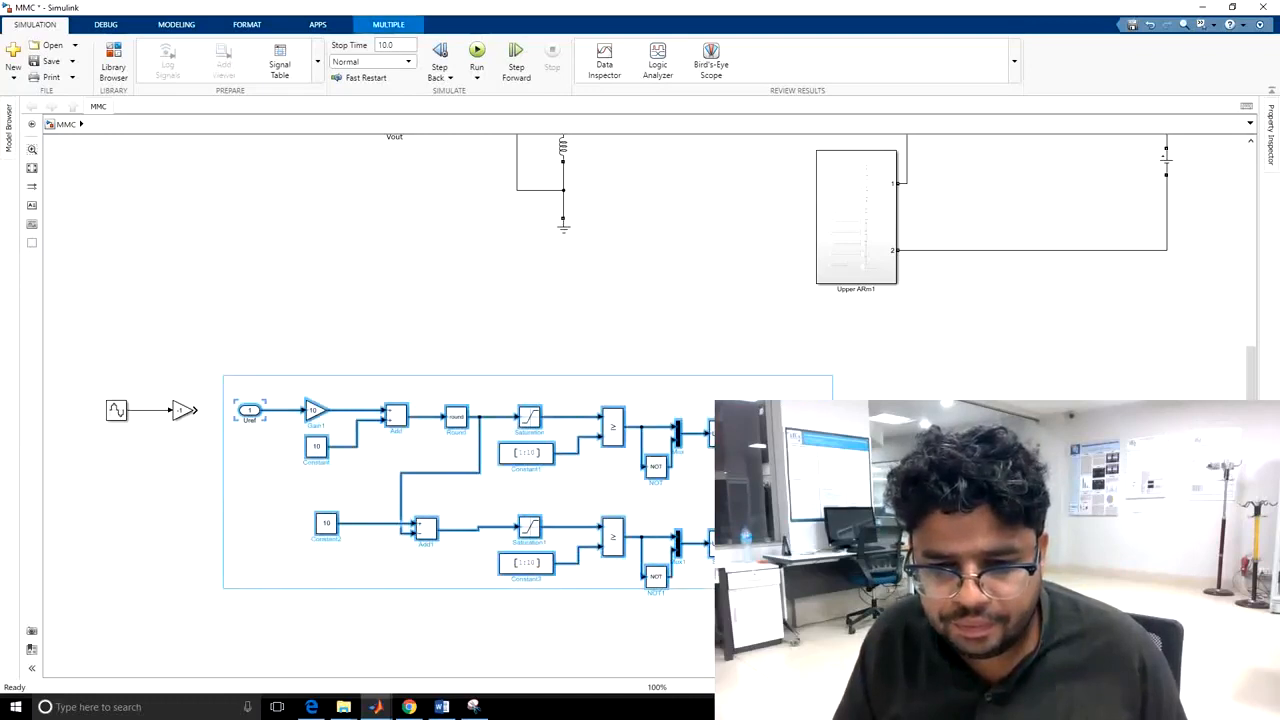
{"action": "key", "text": "ctrl+g"}
{"action": "left_click_drag", "start_coordinate": [262, 380], "coordinate": [450, 558]}
{"action": "key", "text": "Delete"}
{"action": "left_click_drag", "start_coordinate": [597, 373], "coordinate": [846, 574]}
{"action": "key", "text": "Delete"}
Delete the leftover outer Uref port, check inside the subsystem, and connect its Uref input directly to the -1 gain
{"action": "left_click_drag", "start_coordinate": [540, 475], "coordinate": [446, 459]}
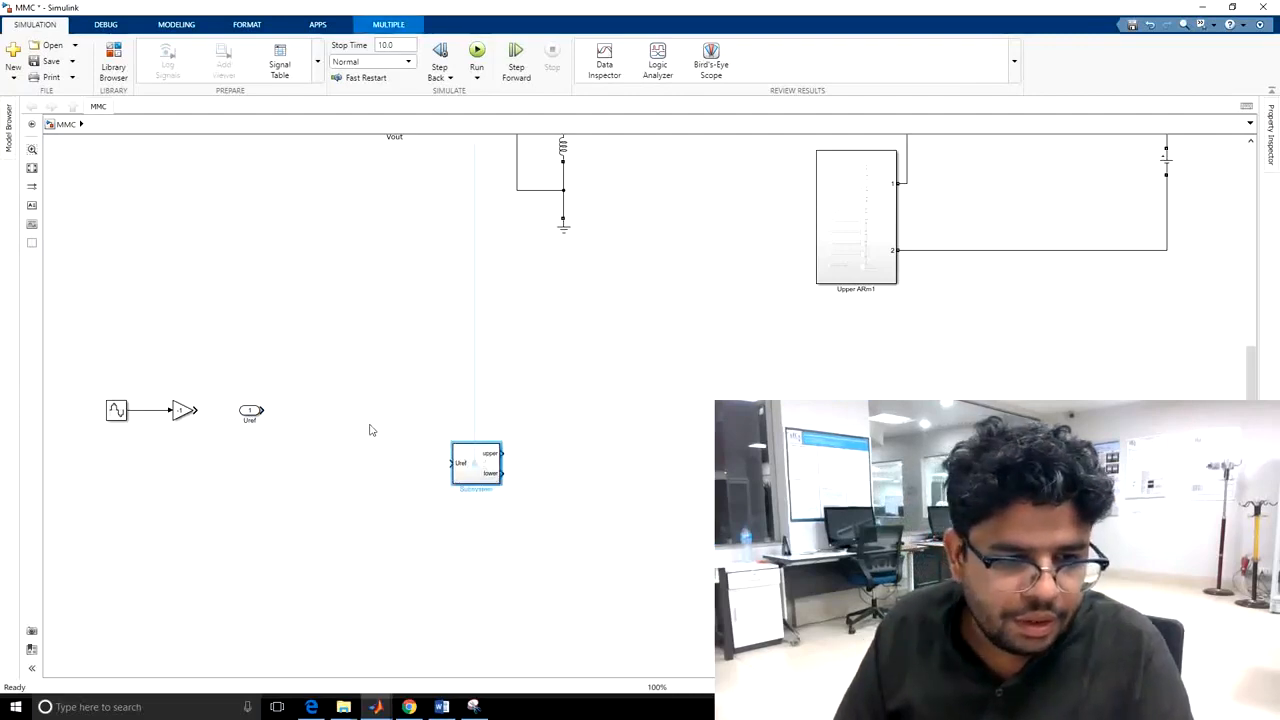
{"action": "left_click_drag", "start_coordinate": [370, 430], "coordinate": [372, 430]}
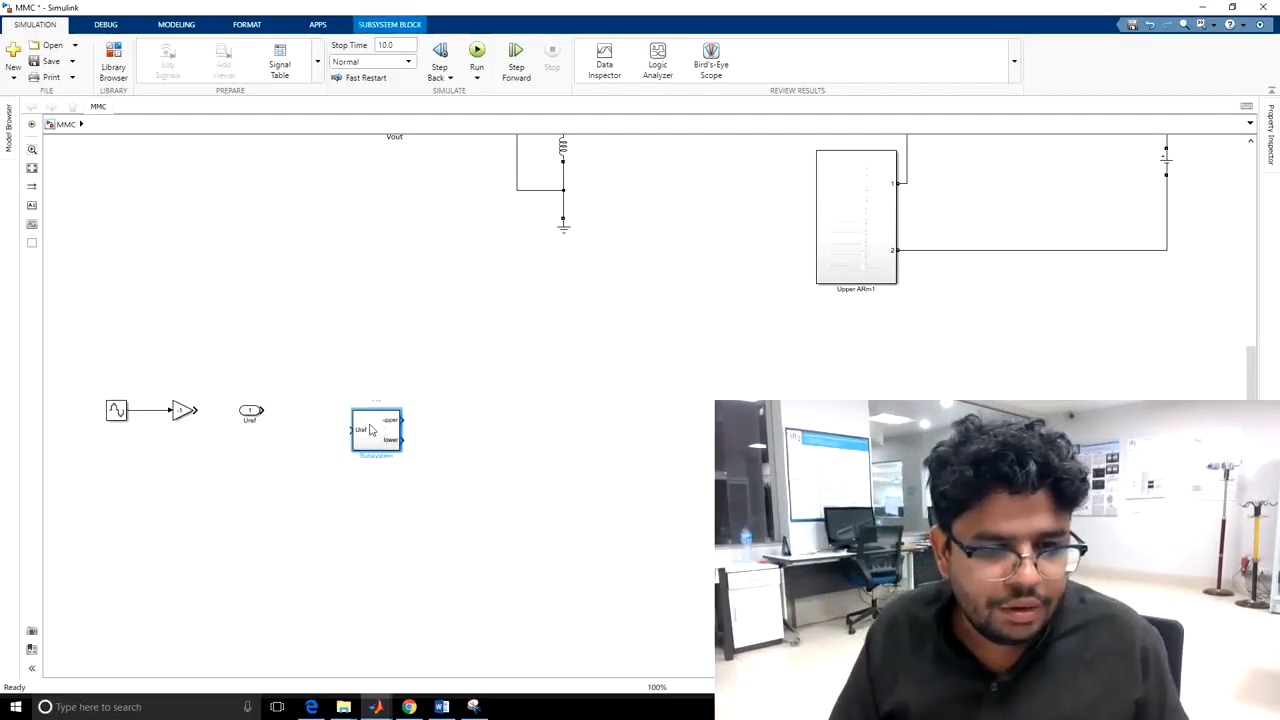
{"action": "double_click", "coordinate": [370, 430]}
{"action": "left_click", "coordinate": [66, 124]}
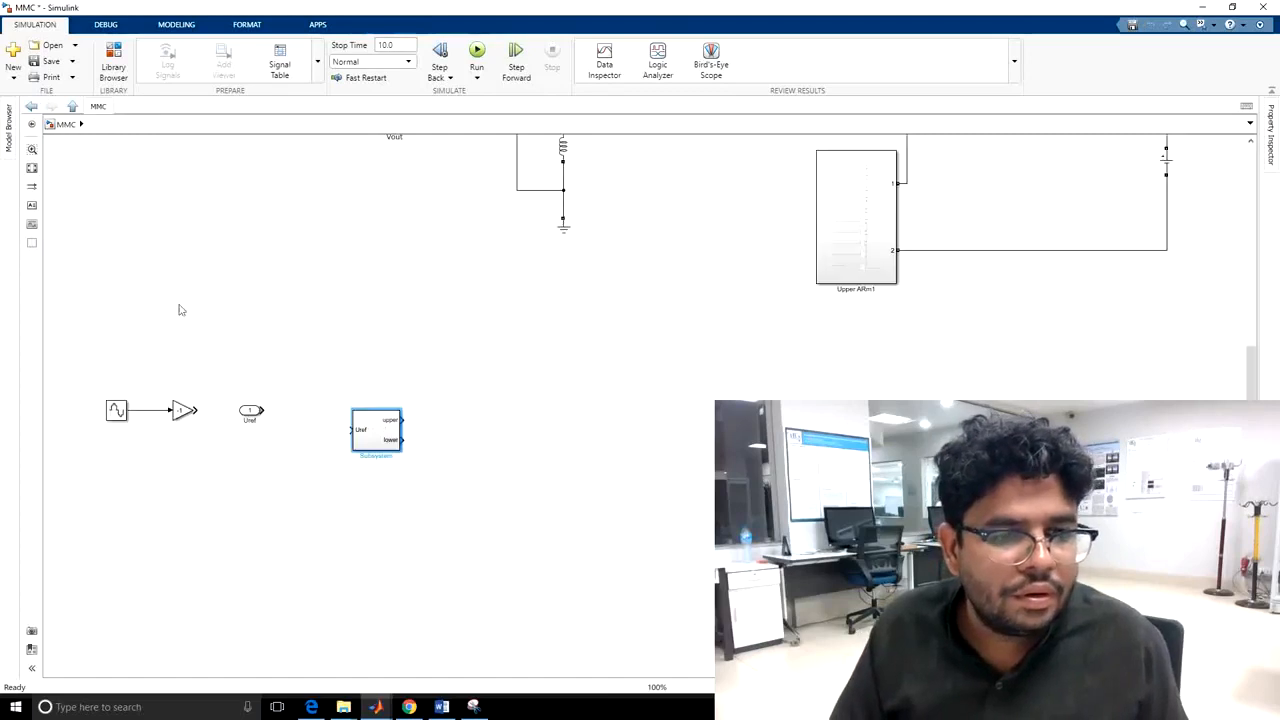
{"action": "left_click", "coordinate": [270, 428]}
{"action": "key", "text": "Delete"}
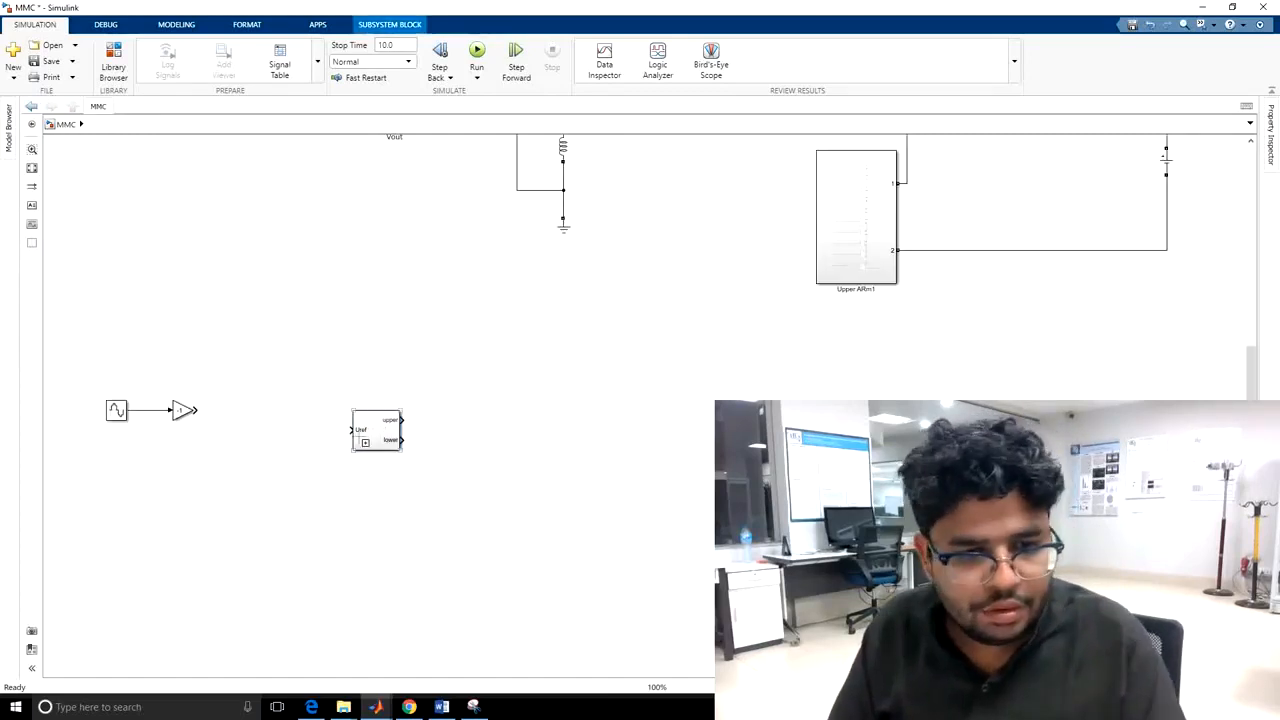
{"action": "double_click", "coordinate": [372, 432]}
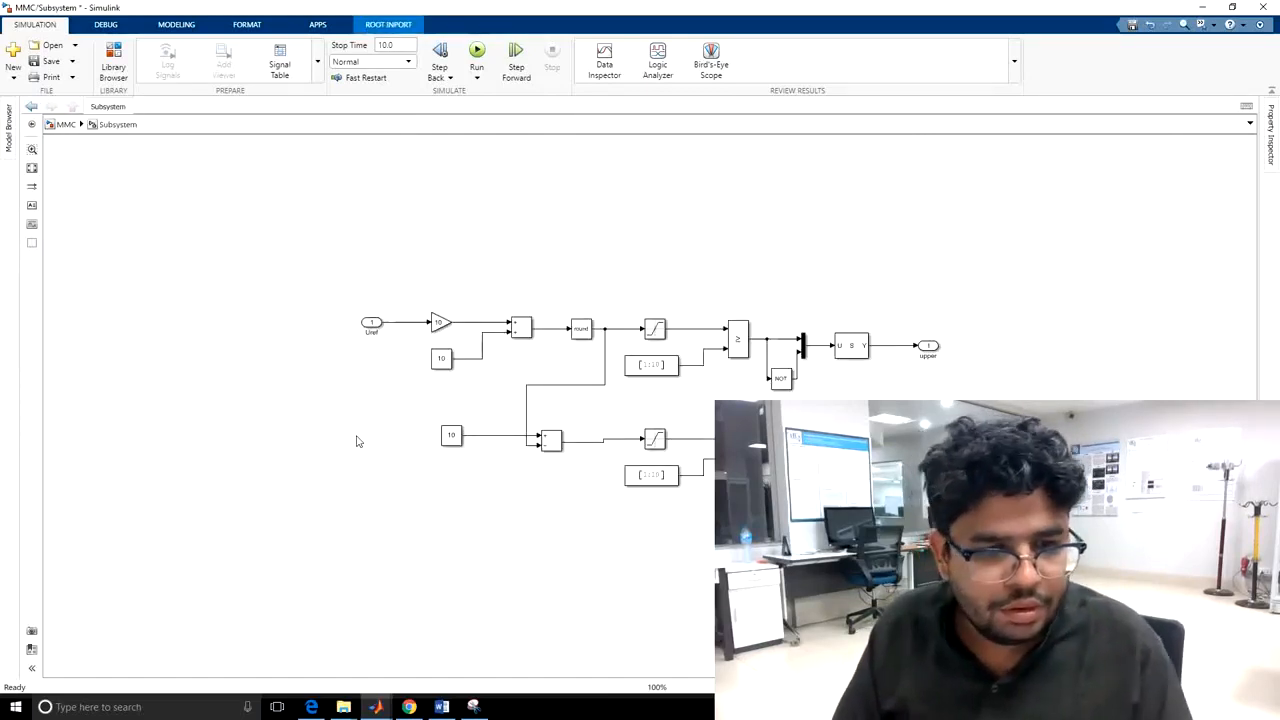
{"action": "left_click", "coordinate": [52, 127]}
{"action": "left_click_drag", "start_coordinate": [346, 417], "coordinate": [242, 409]}
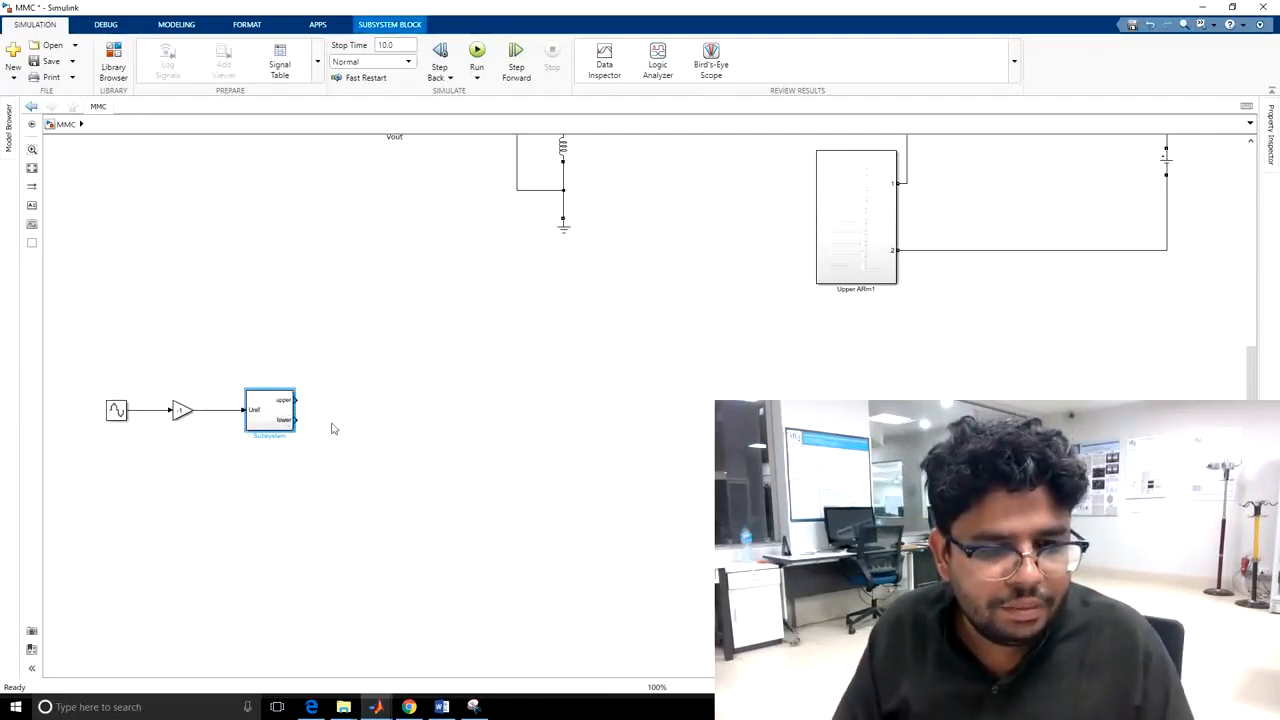
Search the block library for inport, add an Inport block to the model, and place it below the control subsystem
{"action": "left_click", "coordinate": [114, 58]}
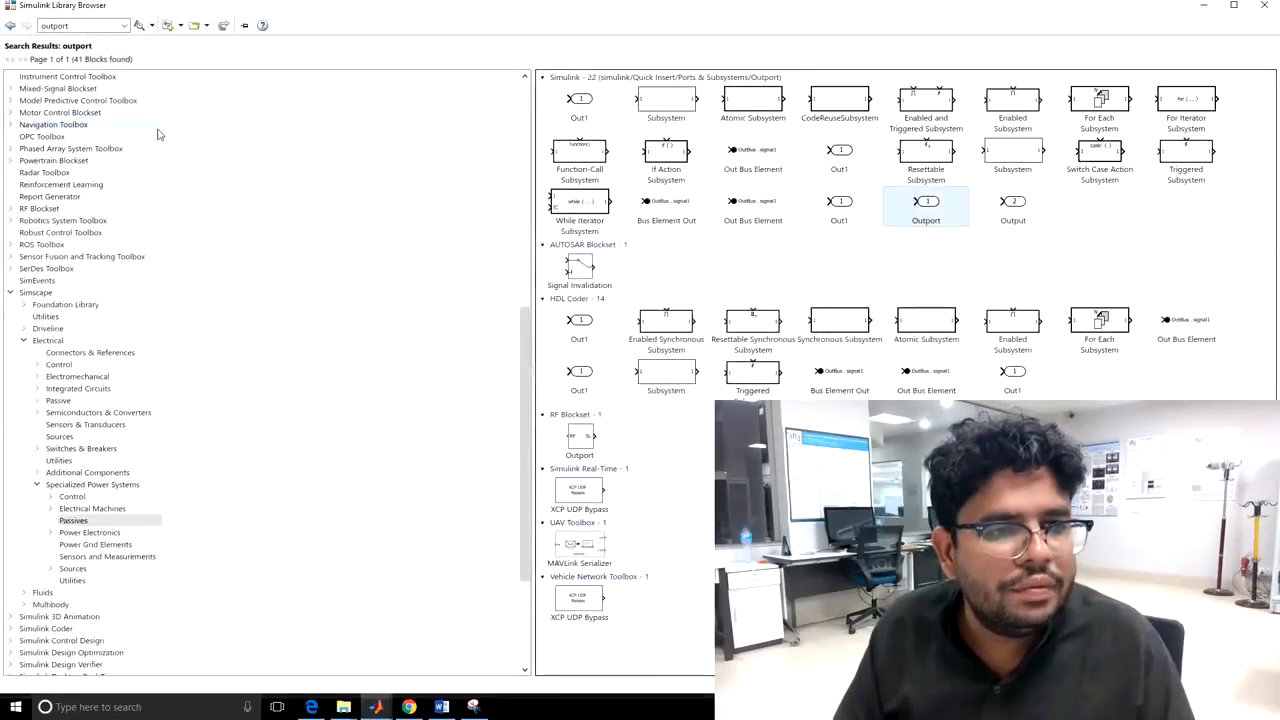
{"action": "left_click", "coordinate": [88, 24]}
{"action": "type", "text": "inport"}
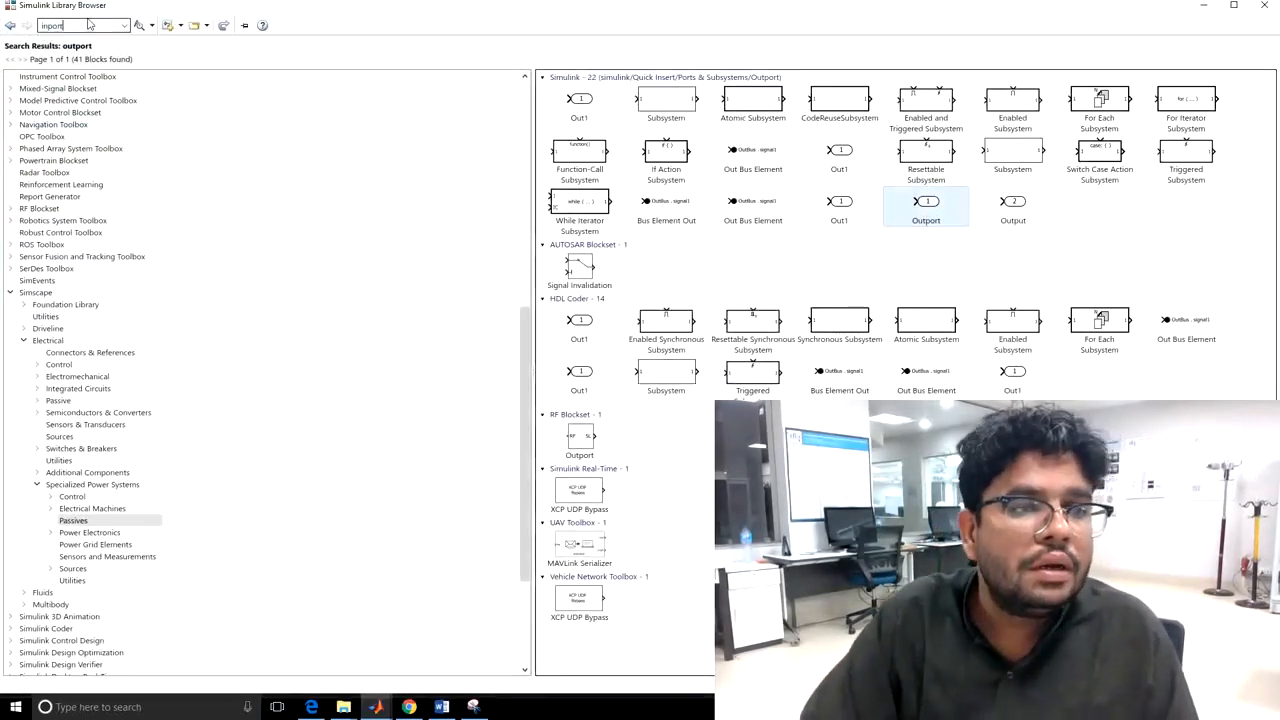
{"action": "key", "text": "Return"}
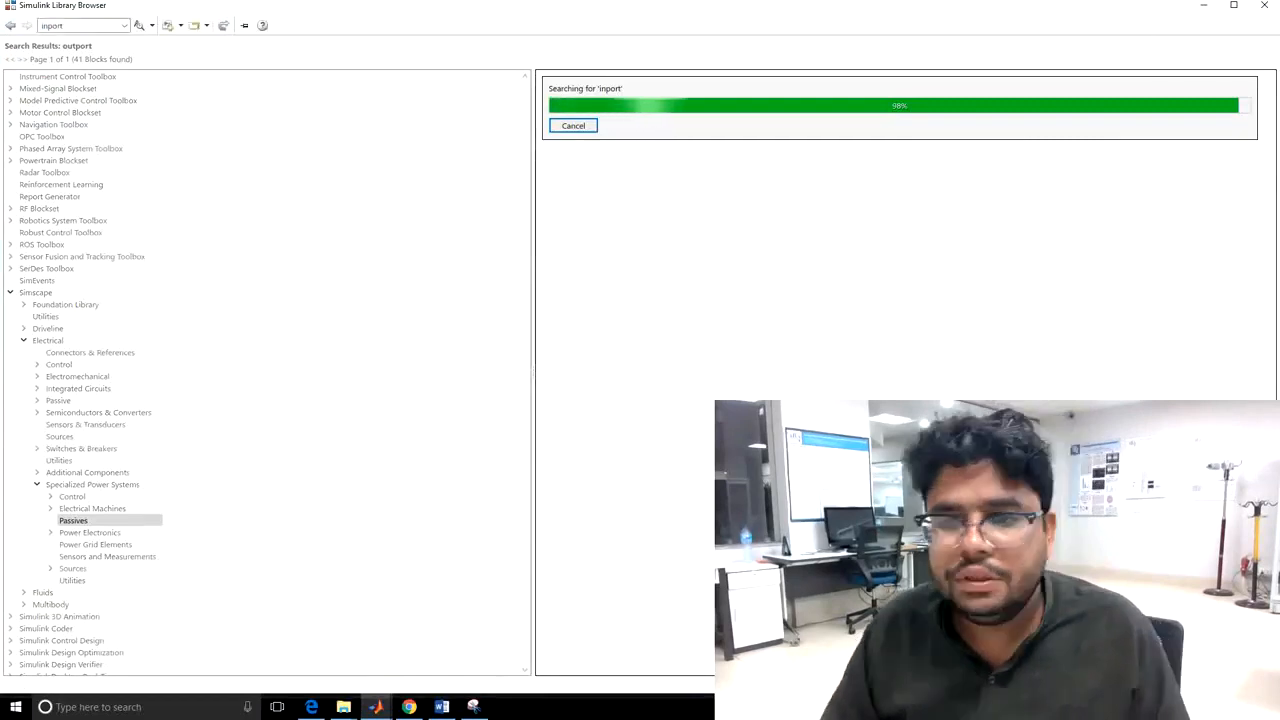
{"action": "left_click", "coordinate": [928, 207]}
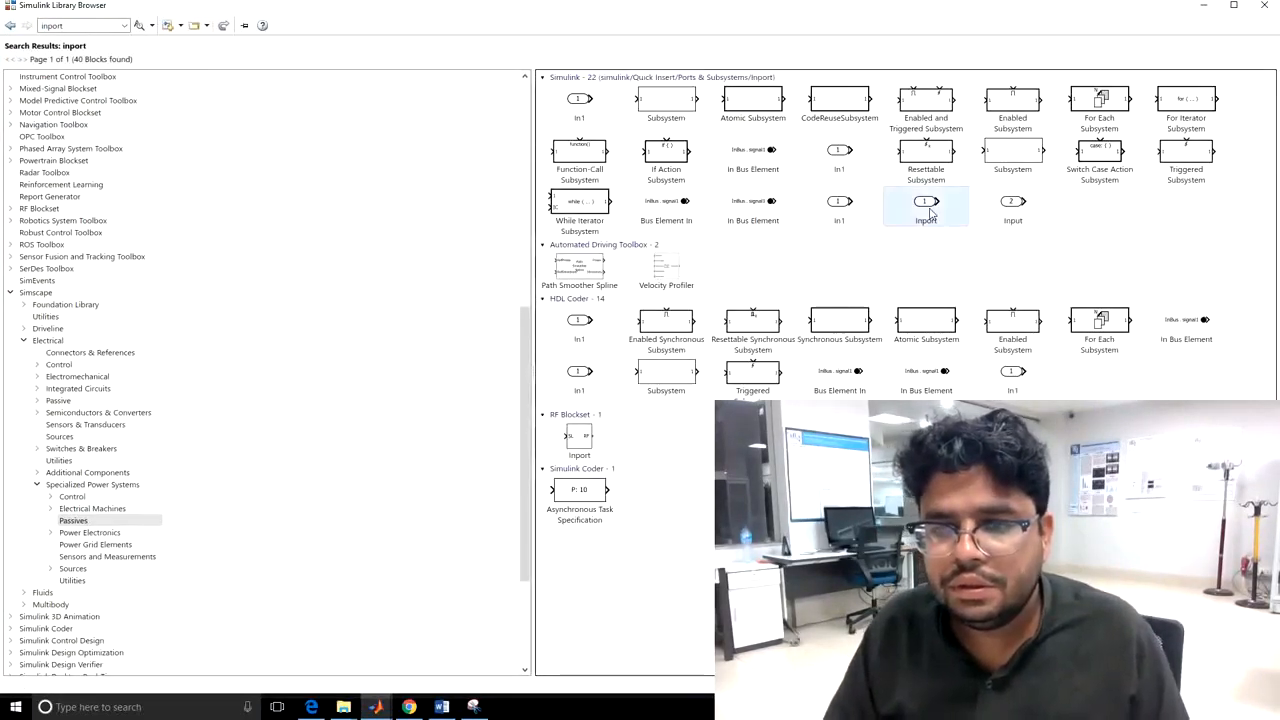
{"action": "right_click", "coordinate": [930, 210]}
{"action": "left_click", "coordinate": [946, 218]}
{"action": "left_click", "coordinate": [1214, 8]}
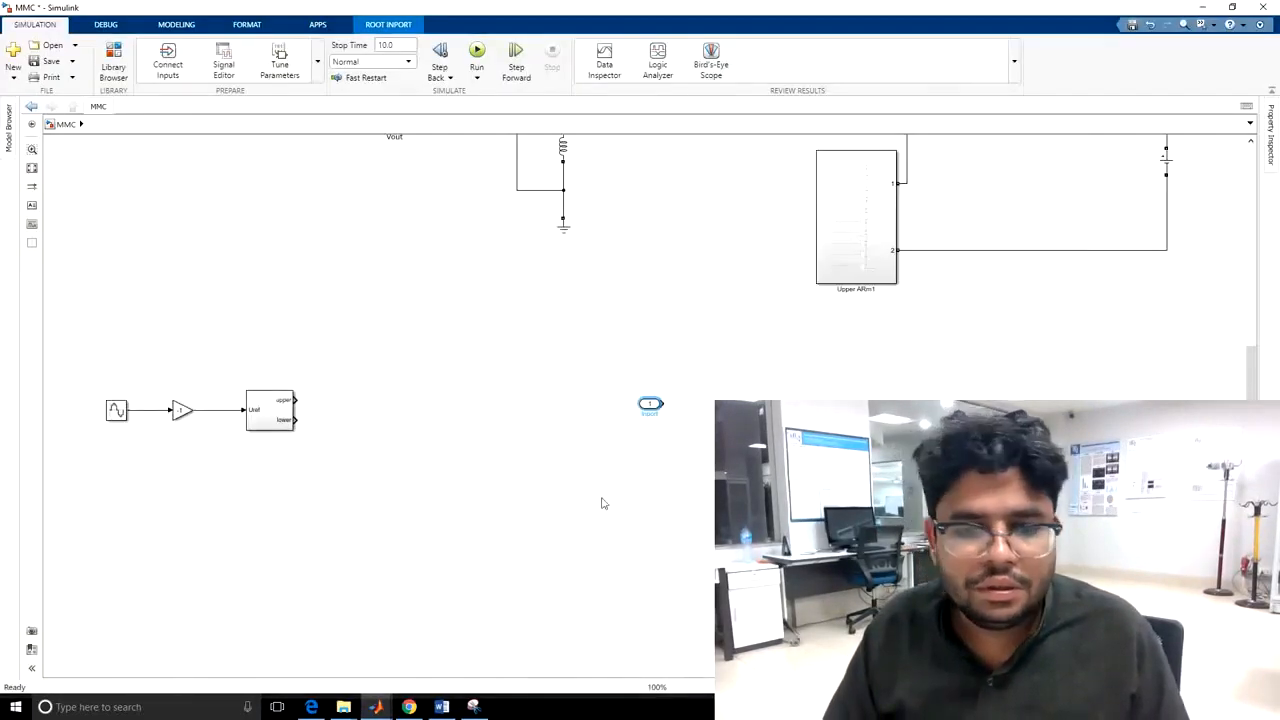
{"action": "left_click_drag", "start_coordinate": [654, 405], "coordinate": [398, 530]}
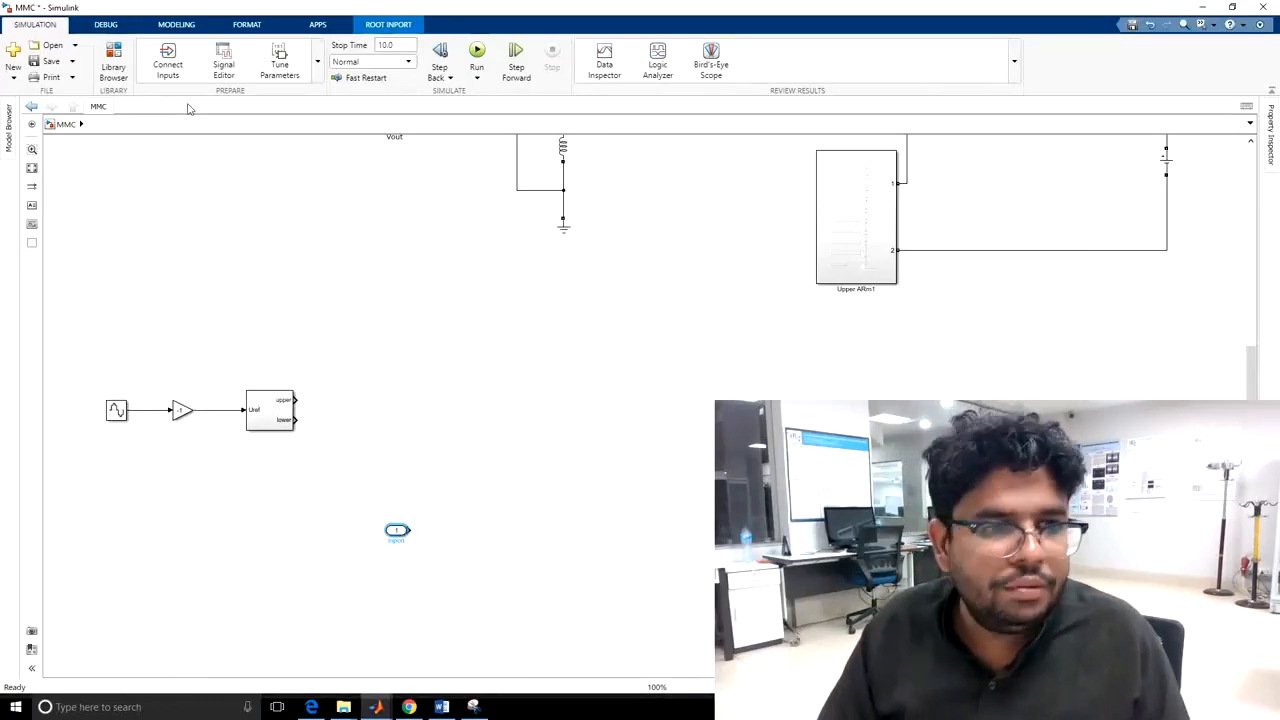
Search the block library for demux and add the Simulink Signal Routing Demux block to the MMC model
{"action": "left_click", "coordinate": [116, 60]}
{"action": "double_click", "coordinate": [80, 25]}
{"action": "type", "text": "d"}
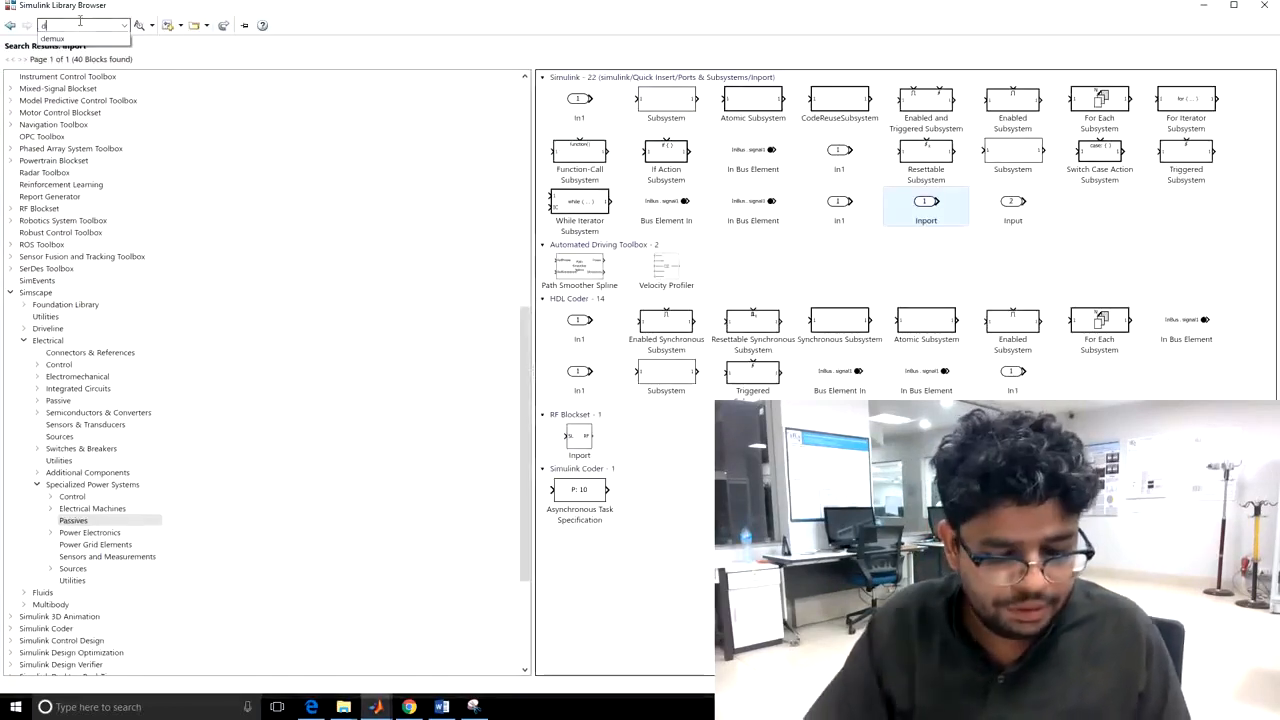
{"action": "type", "text": "emux"}
{"action": "key", "text": "Return"}
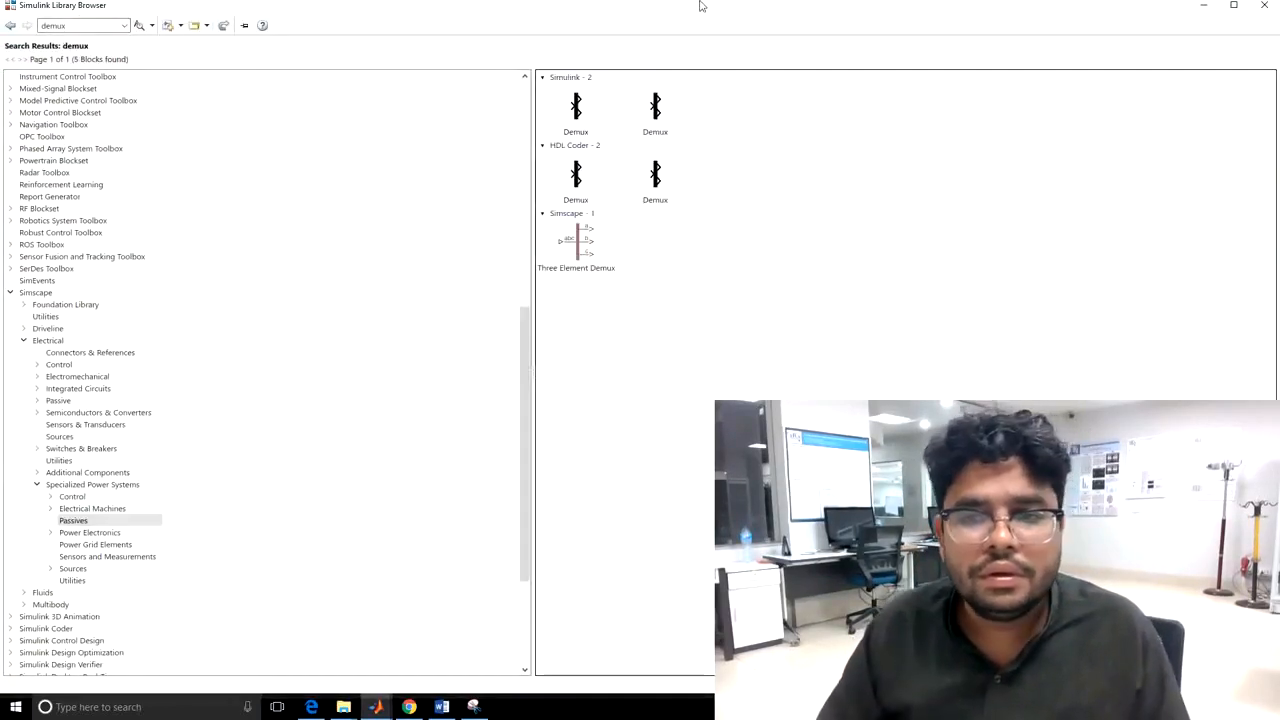
{"action": "left_click", "coordinate": [652, 120]}
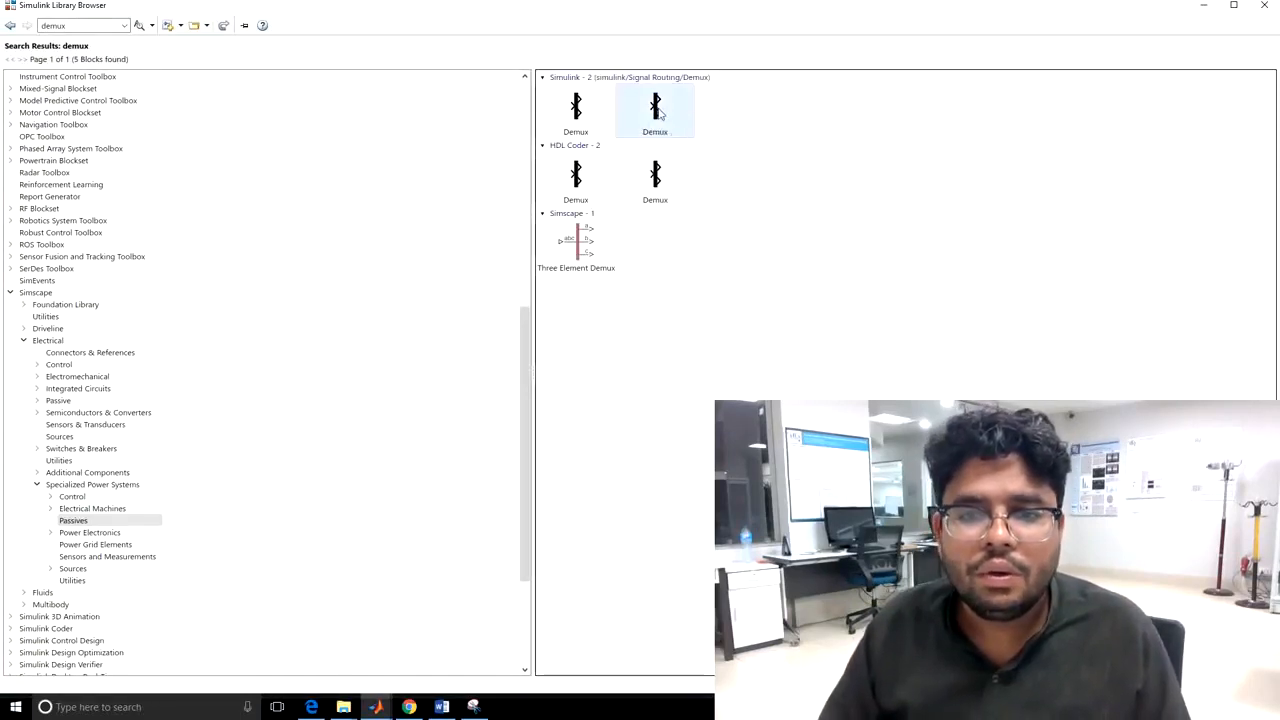
{"action": "right_click", "coordinate": [660, 110]}
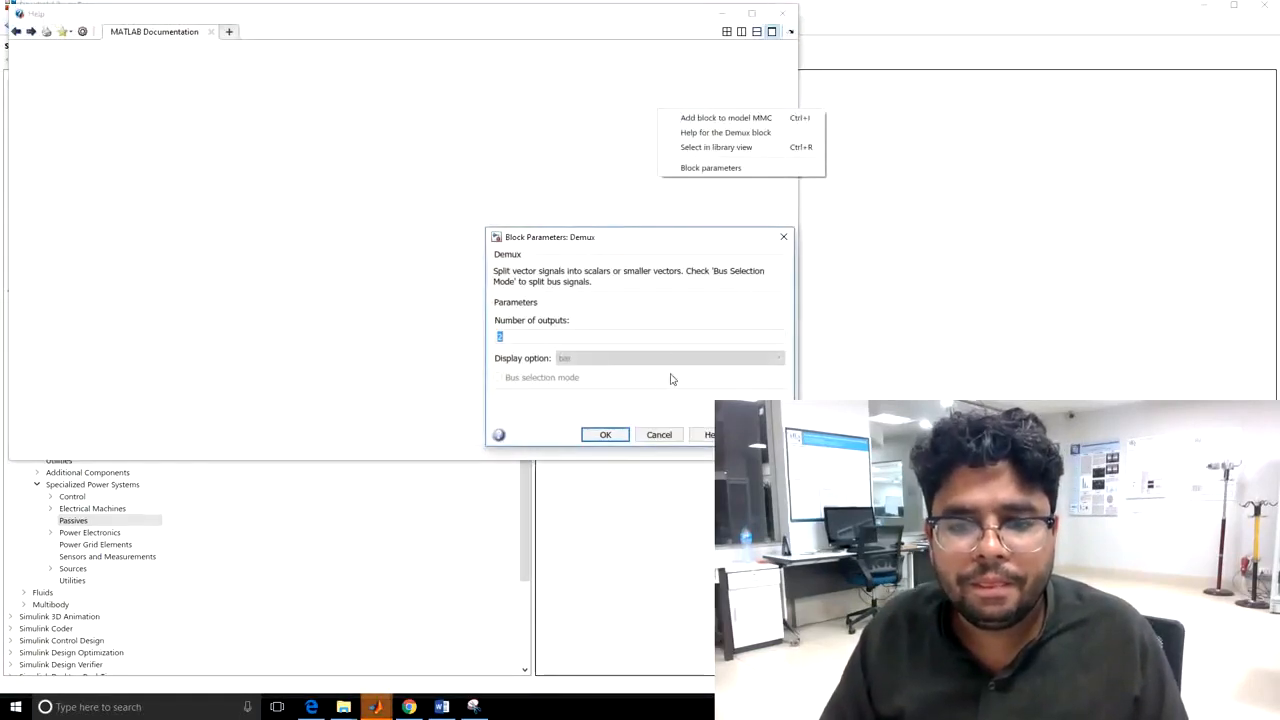
{"action": "left_click", "coordinate": [658, 434]}
{"action": "left_click", "coordinate": [783, 13]}
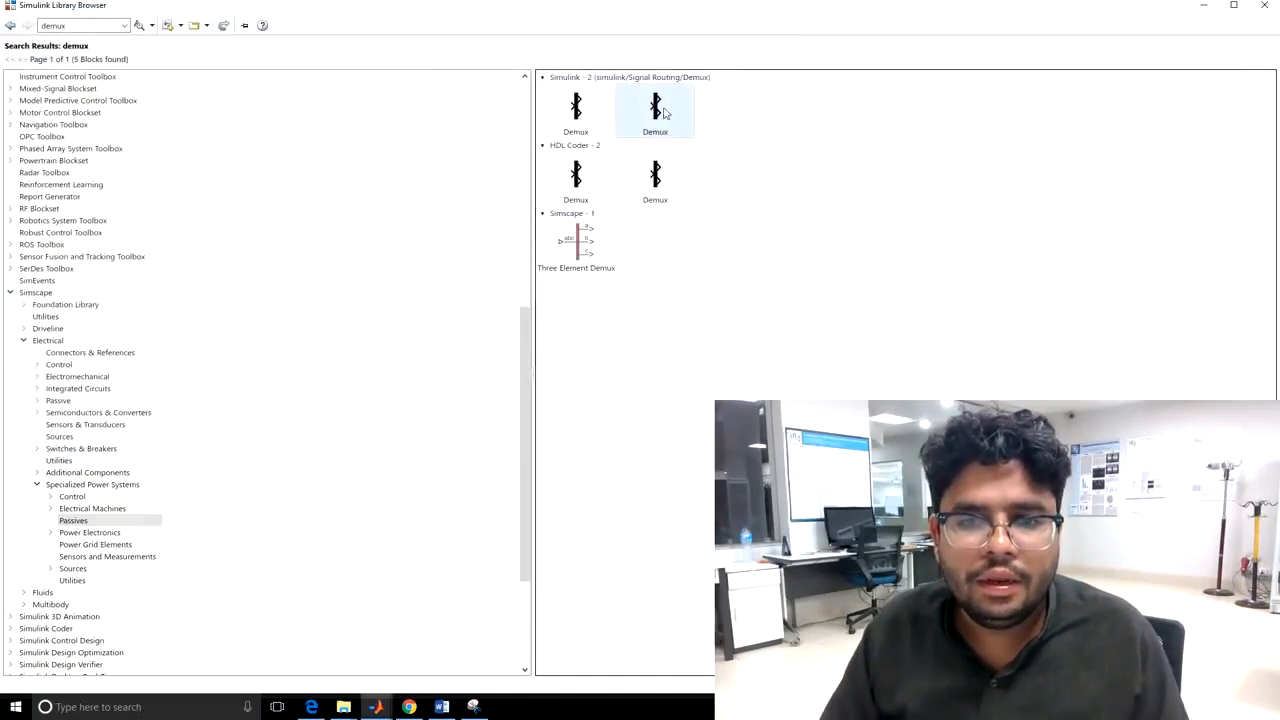
{"action": "right_click", "coordinate": [667, 111]}
{"action": "left_click", "coordinate": [732, 117]}
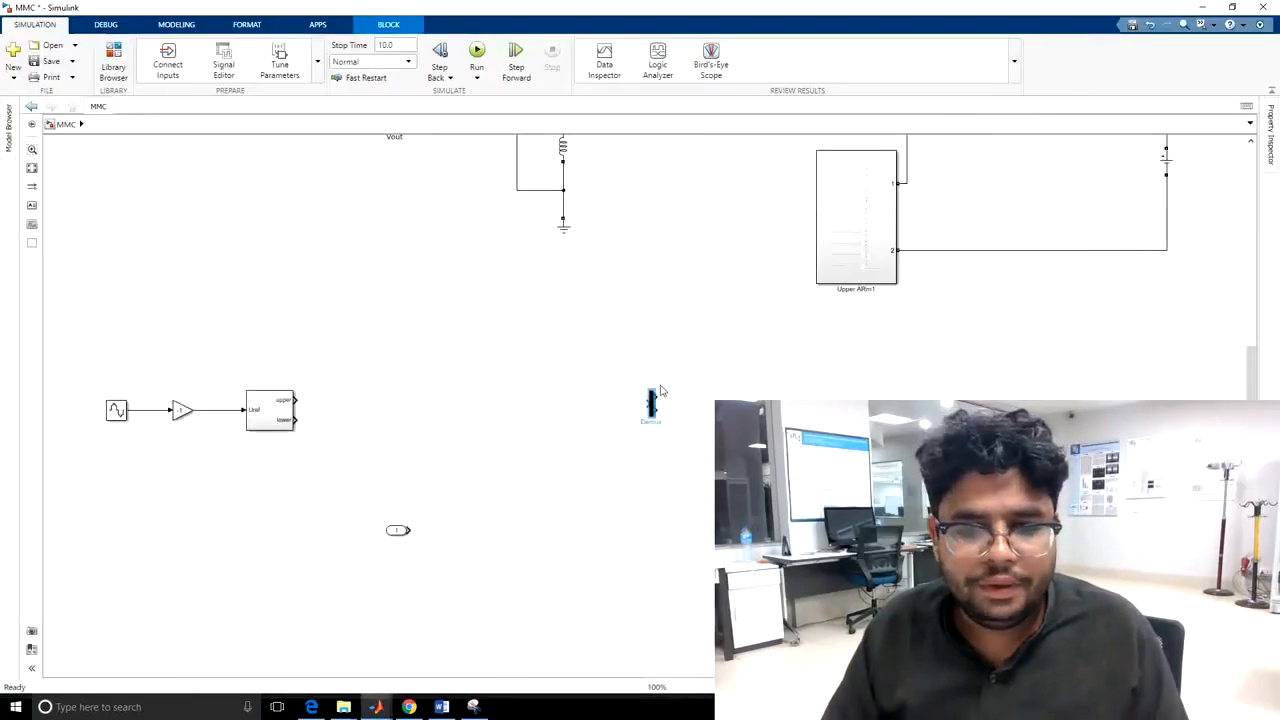
Set the Demux block's number of outputs to 10
{"action": "double_click", "coordinate": [652, 402]}
{"action": "type", "text": "10"}
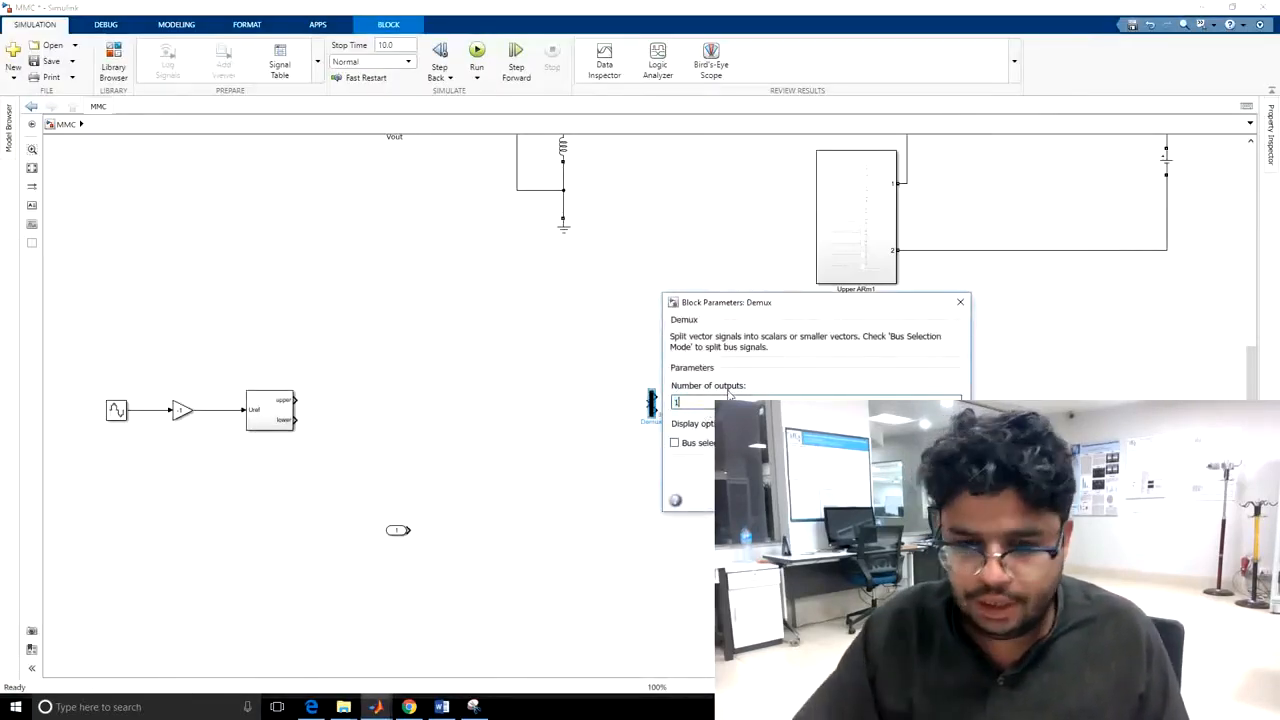
{"action": "key", "text": "Return"}
{"action": "left_click", "coordinate": [661, 430]}
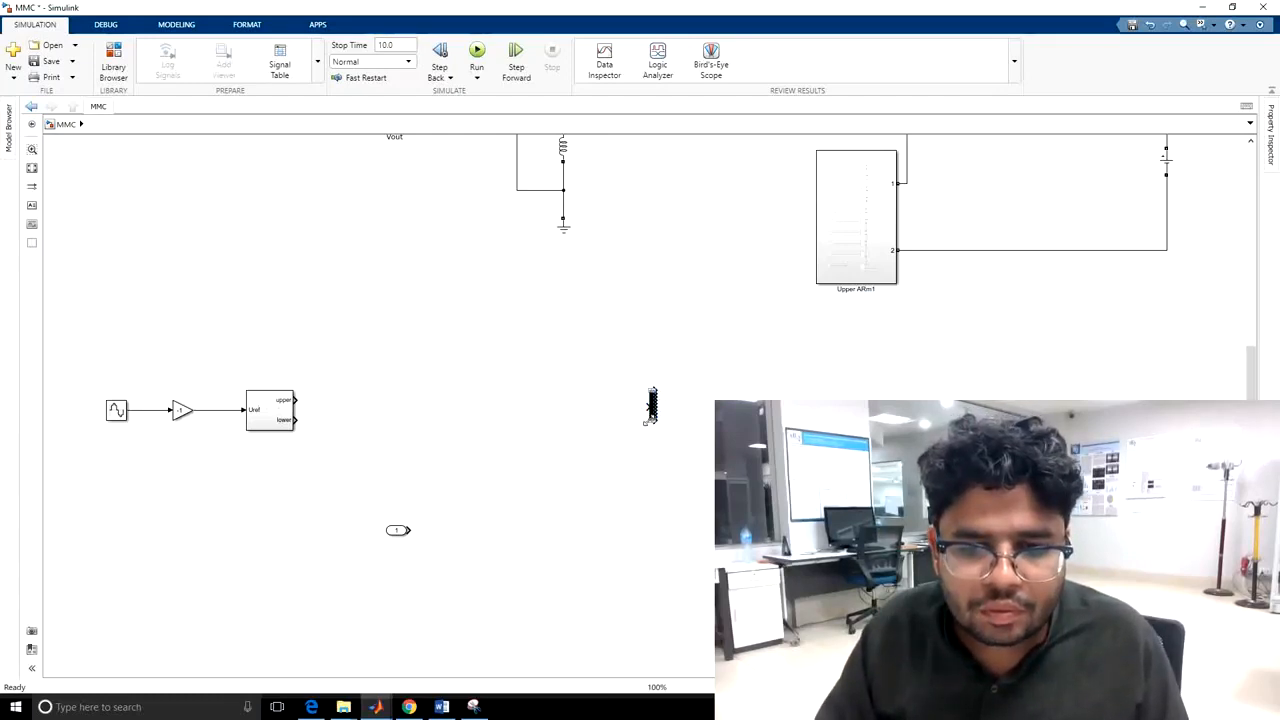
Enlarge the Demux block so its outputs are spread out, and connect its input to the Inport block
{"action": "left_click_drag", "start_coordinate": [650, 425], "coordinate": [543, 604]}
{"action": "left_click_drag", "start_coordinate": [600, 533], "coordinate": [511, 566]}
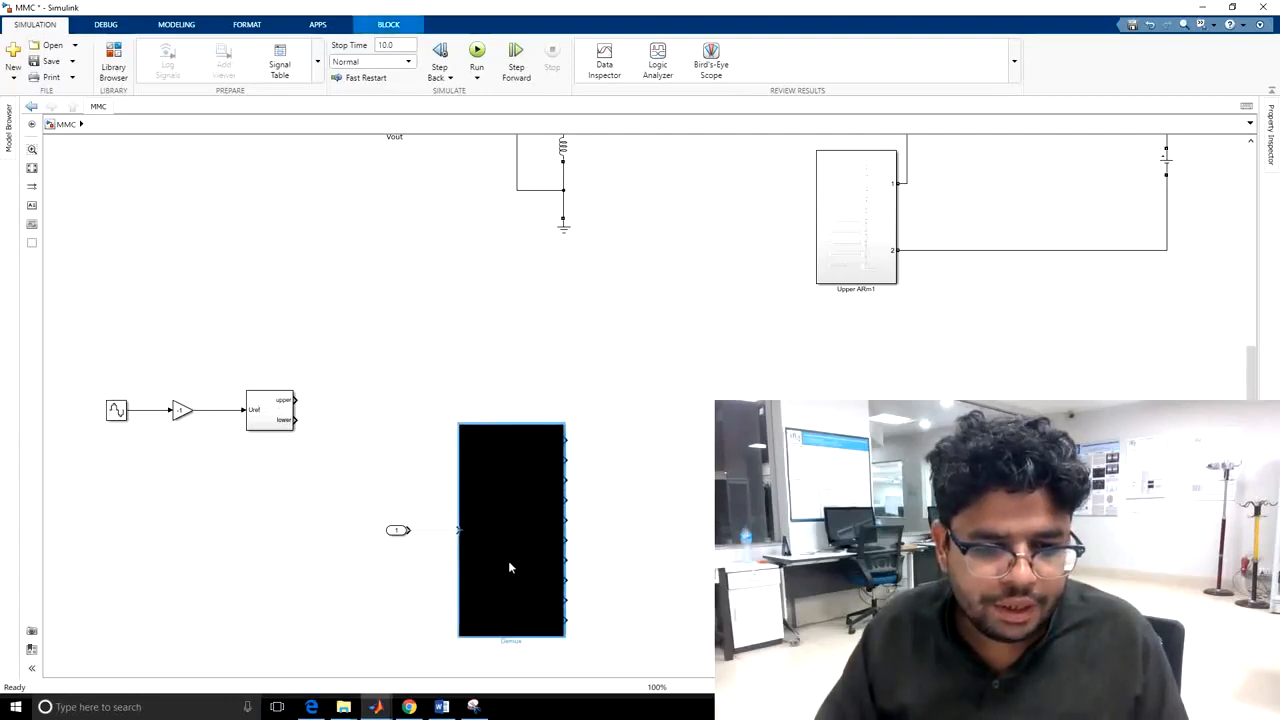
{"action": "left_click", "coordinate": [429, 532]}
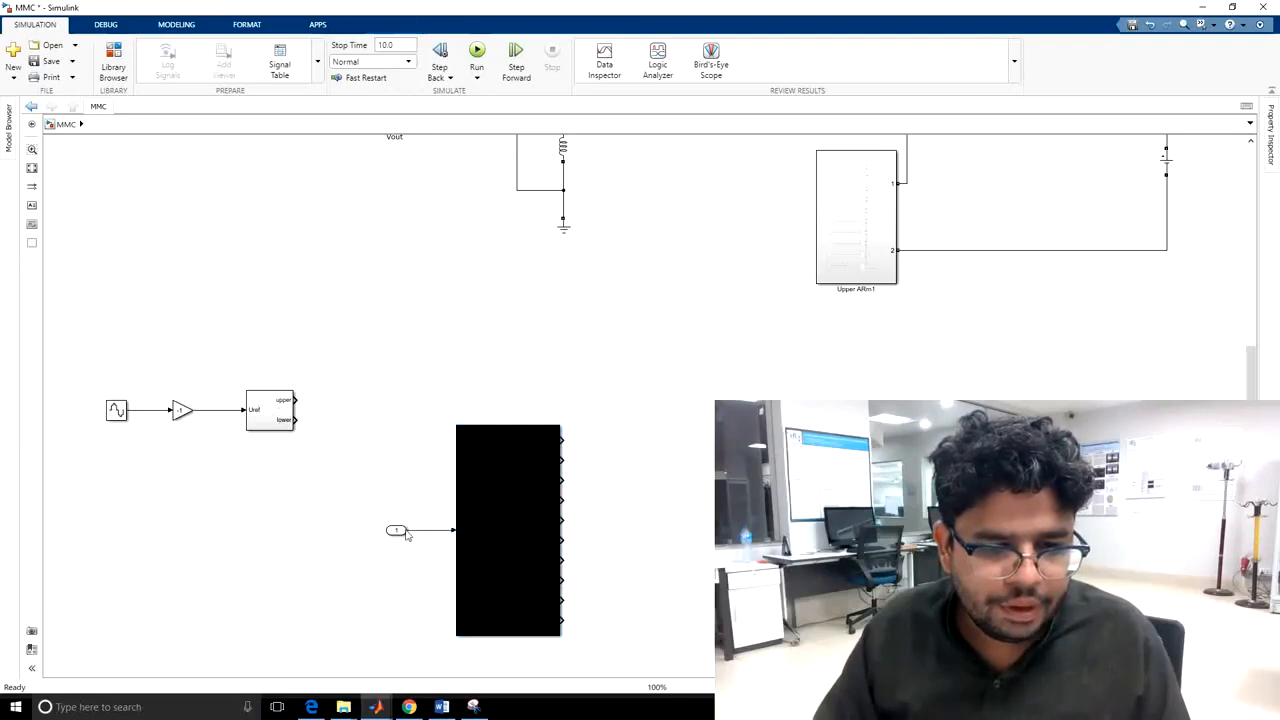
Rename the Inport block feeding the Demux as upper
{"action": "left_click", "coordinate": [399, 532]}
{"action": "left_click", "coordinate": [397, 541]}
{"action": "left_click", "coordinate": [400, 540]}
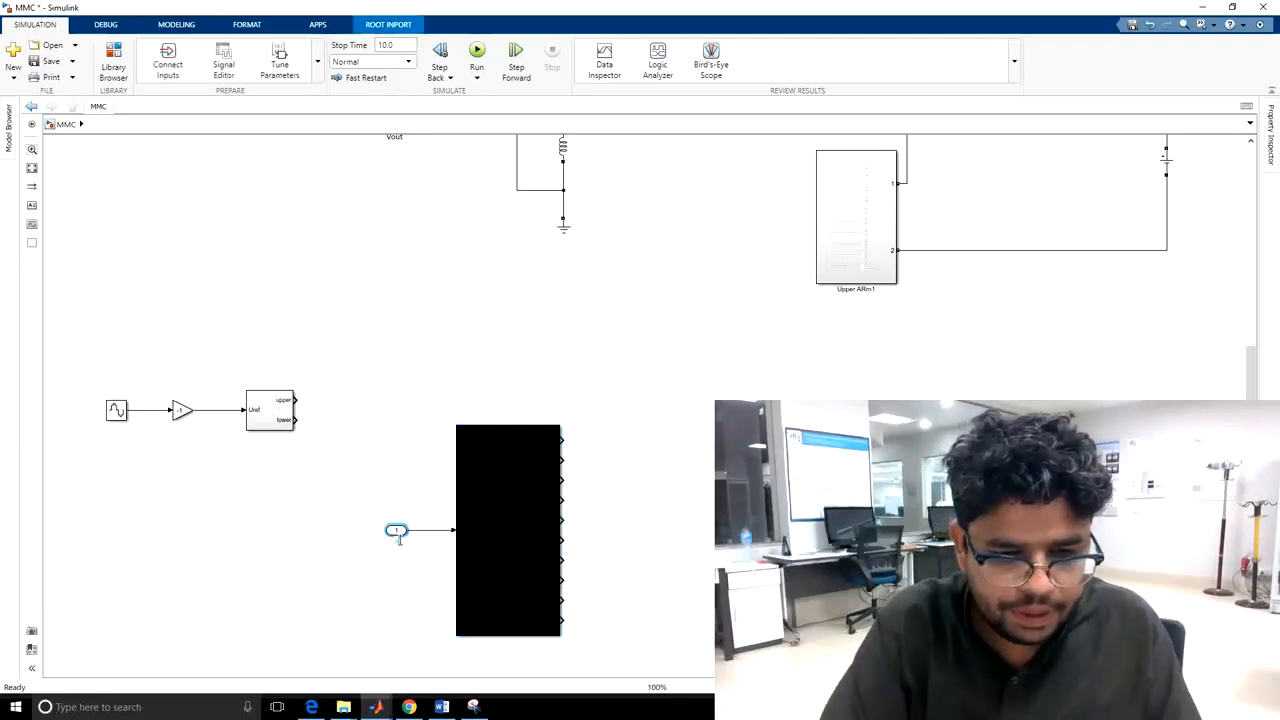
{"action": "left_click", "coordinate": [397, 602]}
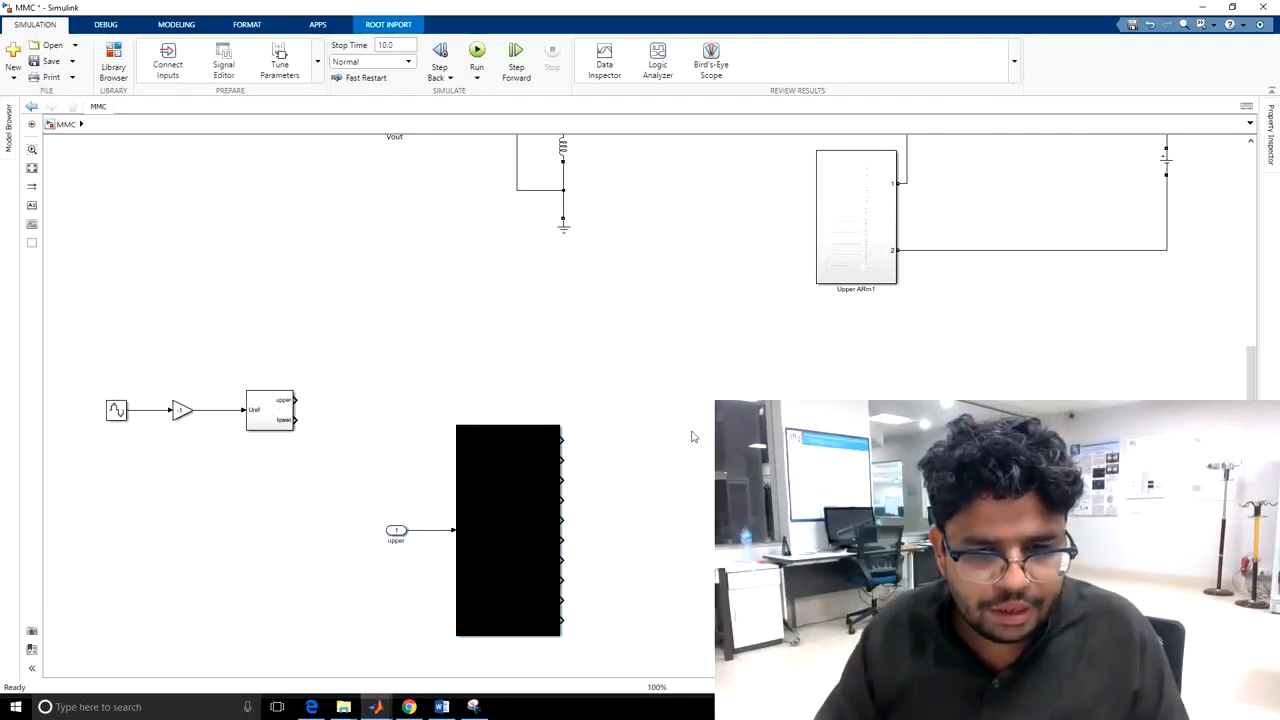
Search the block library for goto and try to add the HDL Coder Goto block to the MMC model
{"action": "left_click", "coordinate": [124, 44]}
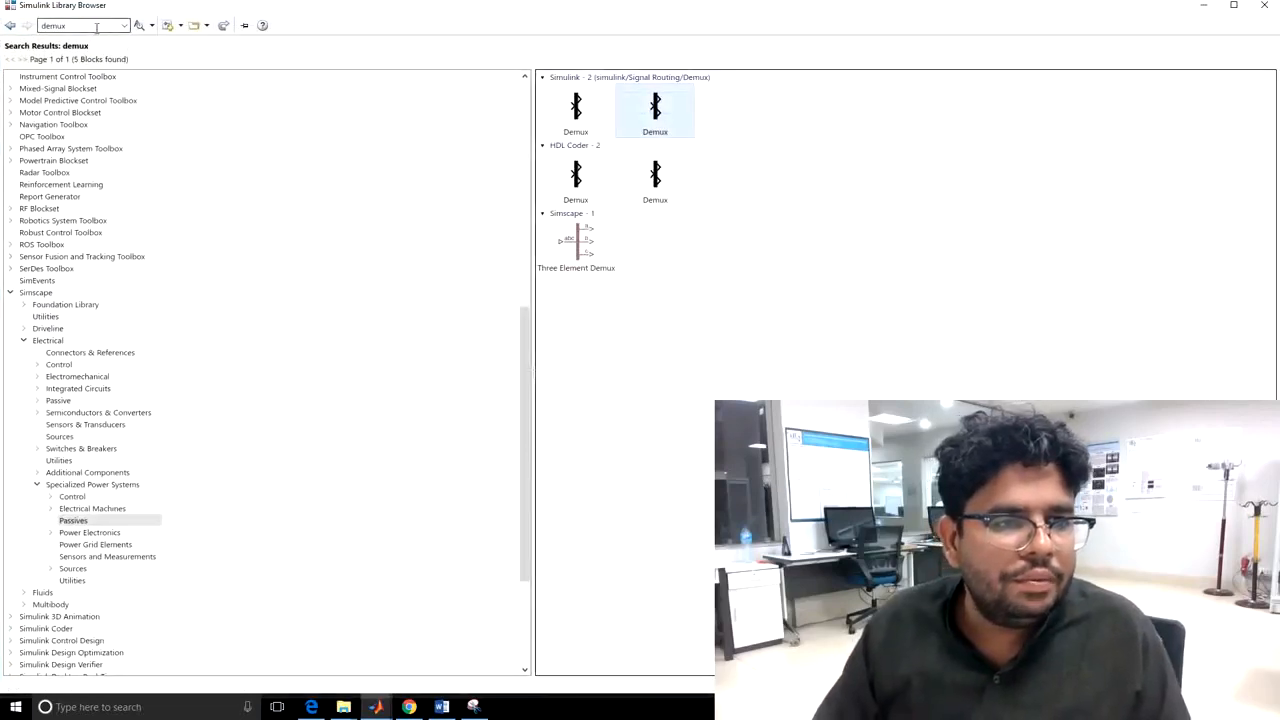
{"action": "double_click", "coordinate": [97, 29]}
{"action": "type", "text": "goto"}
{"action": "key", "text": "Return"}
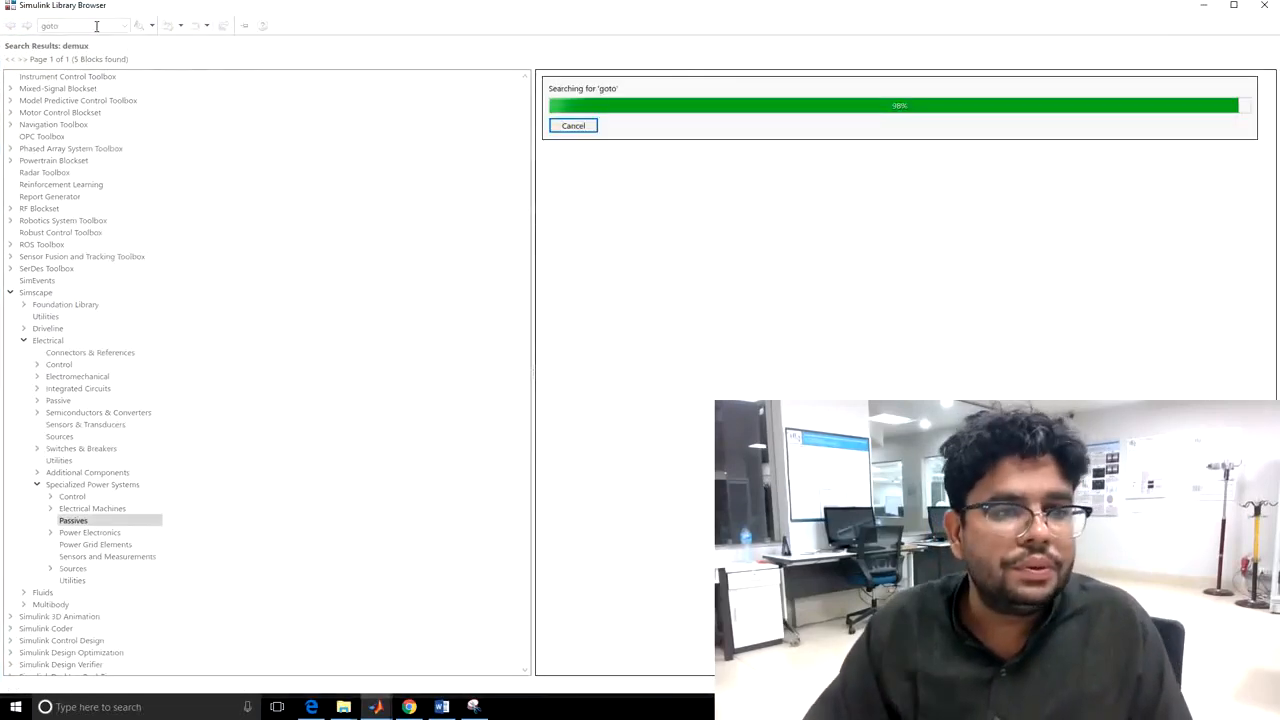
{"action": "right_click", "coordinate": [670, 180]}
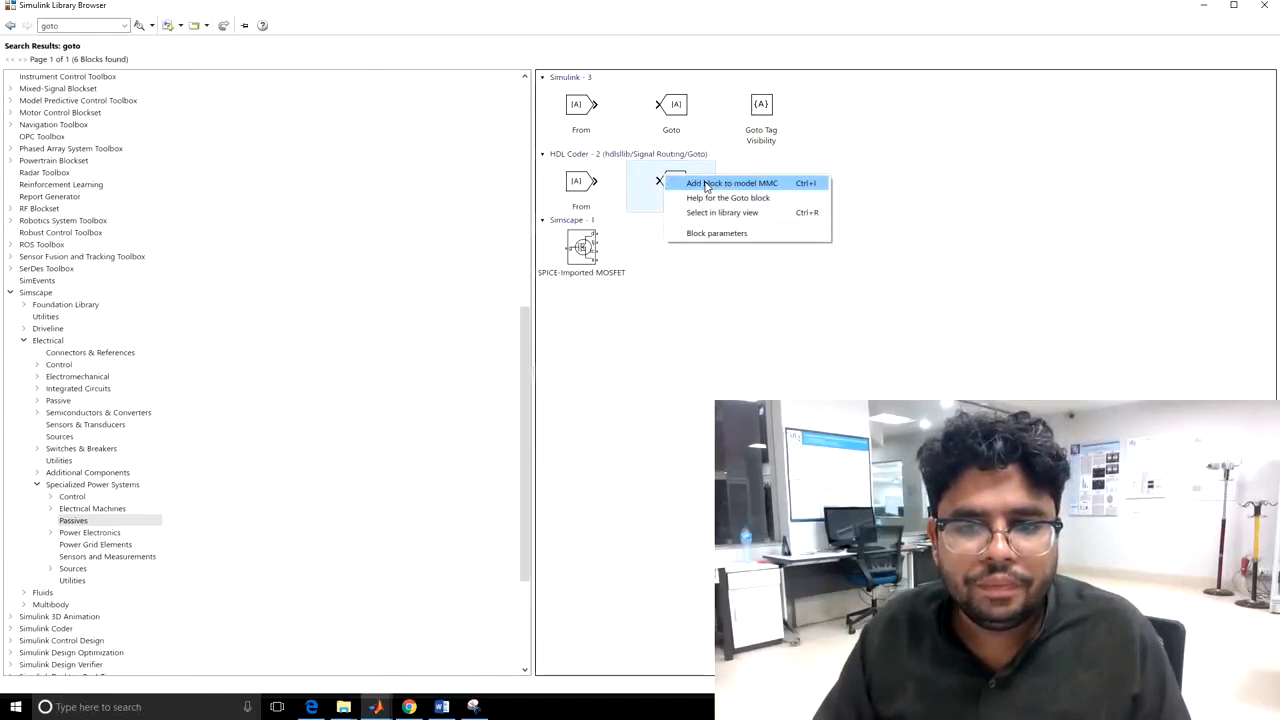
{"action": "left_click", "coordinate": [706, 184]}
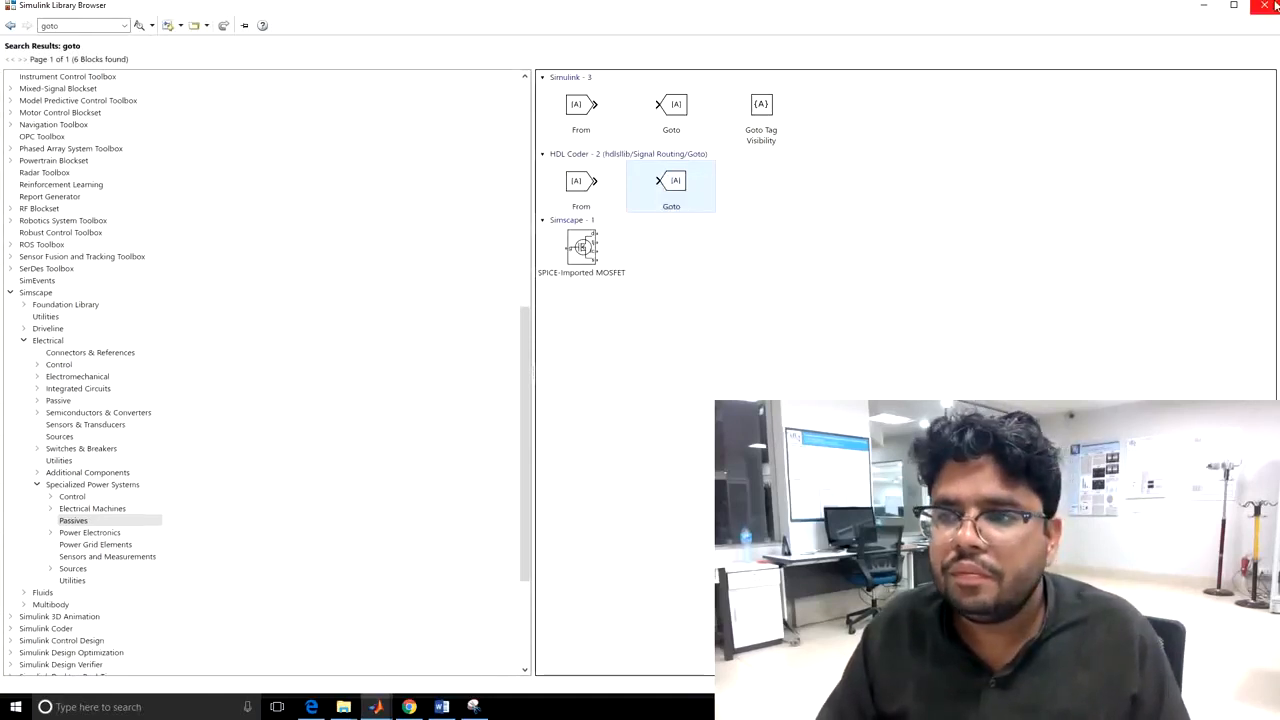
{"action": "left_click", "coordinate": [1204, 6]}
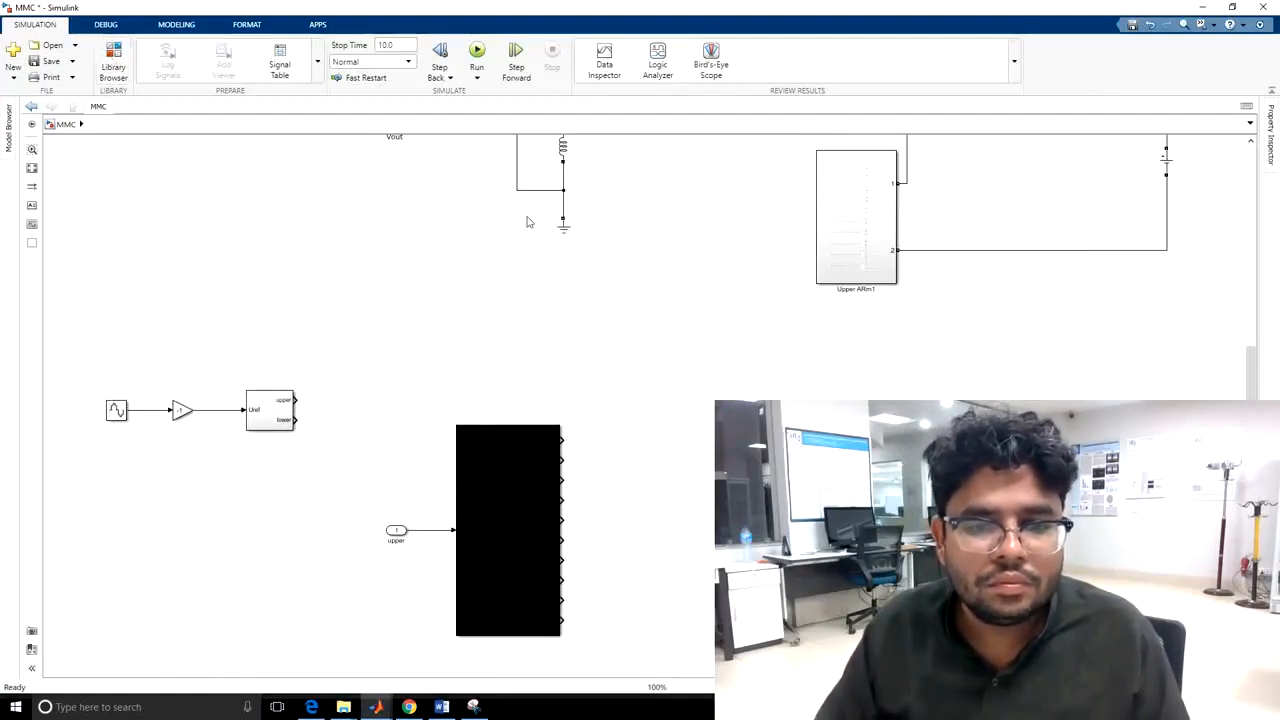
Switch back to the library's goto search results and add a Goto block to the MMC model
{"action": "left_click", "coordinate": [117, 67]}
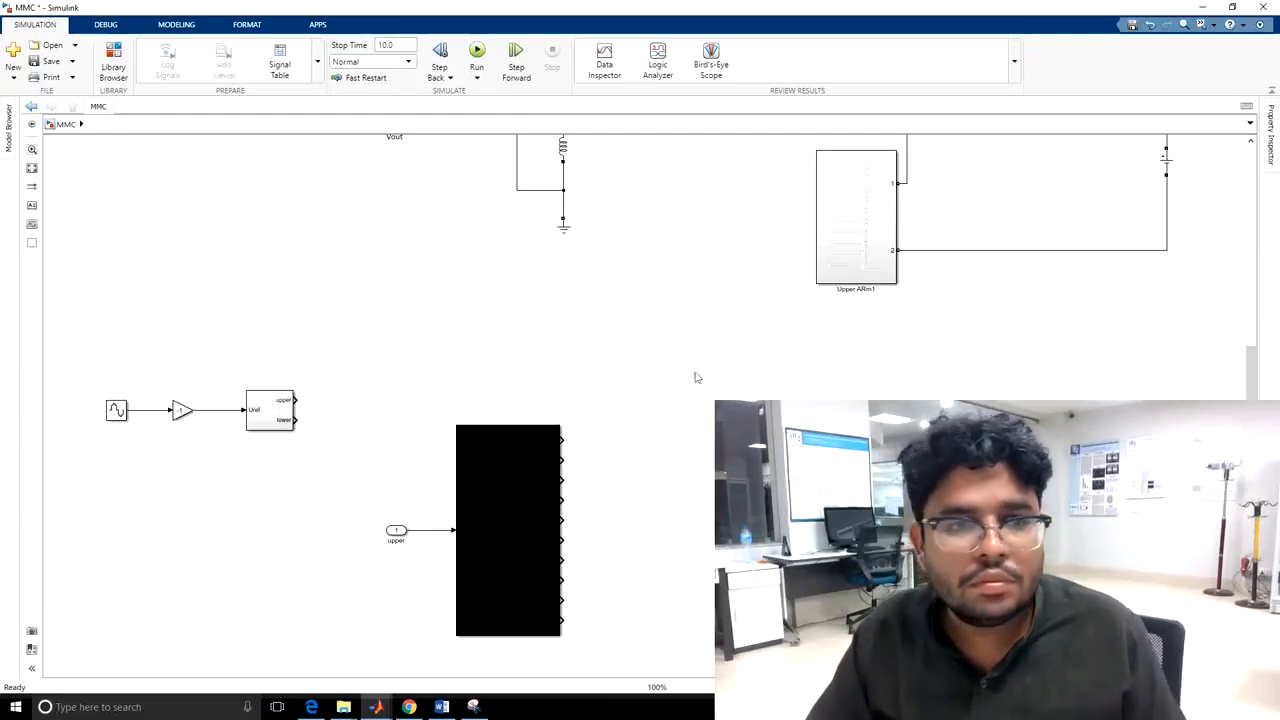
{"action": "left_click", "coordinate": [113, 70]}
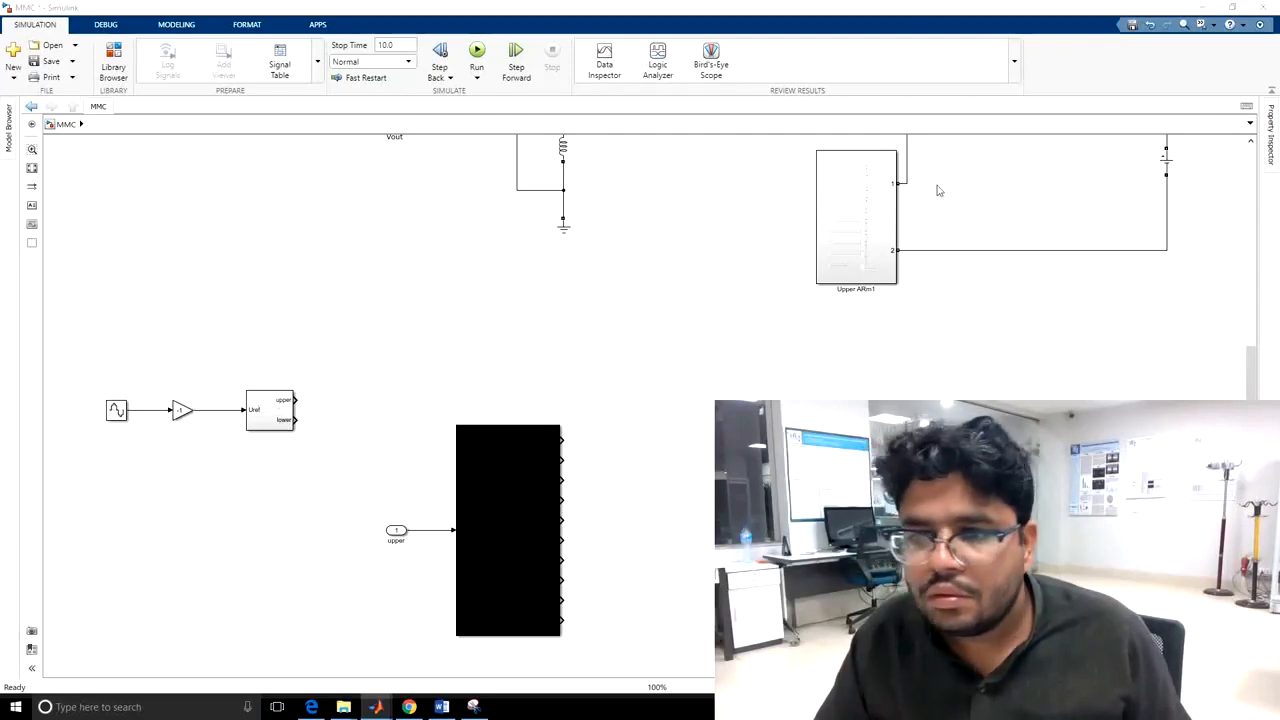
{"action": "left_click", "coordinate": [1251, 179]}
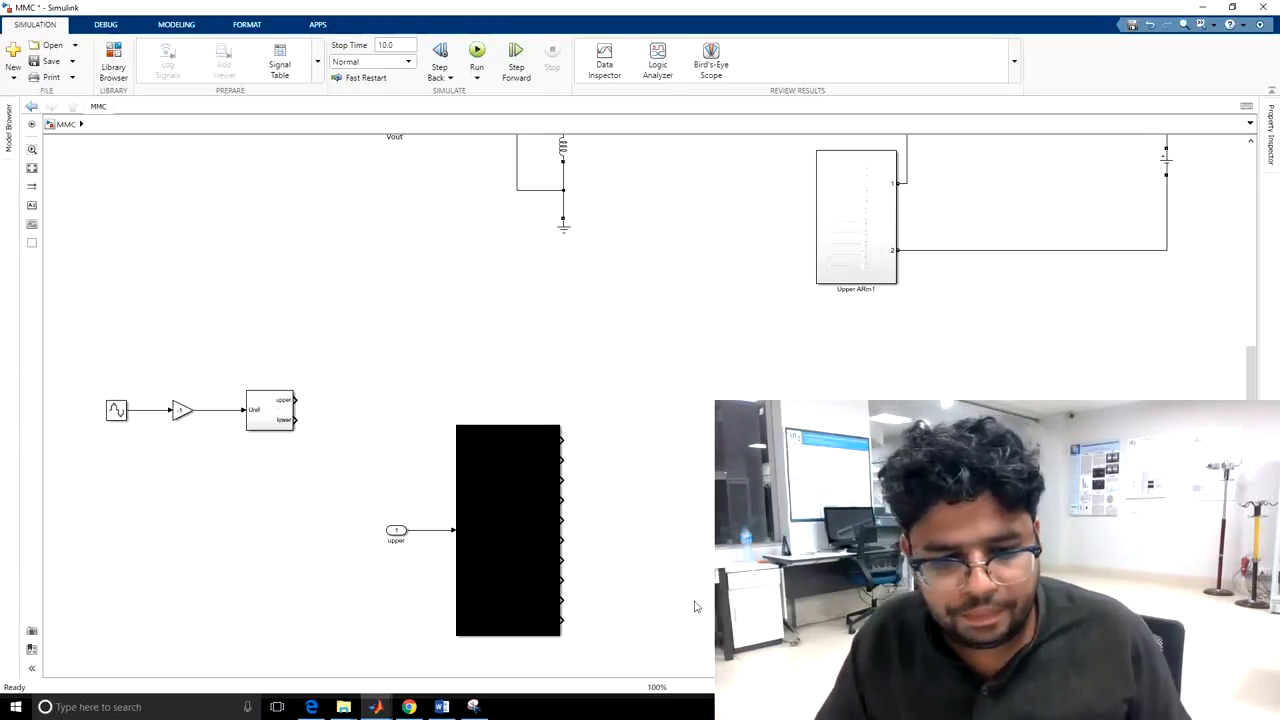
{"action": "left_click", "coordinate": [376, 707]}
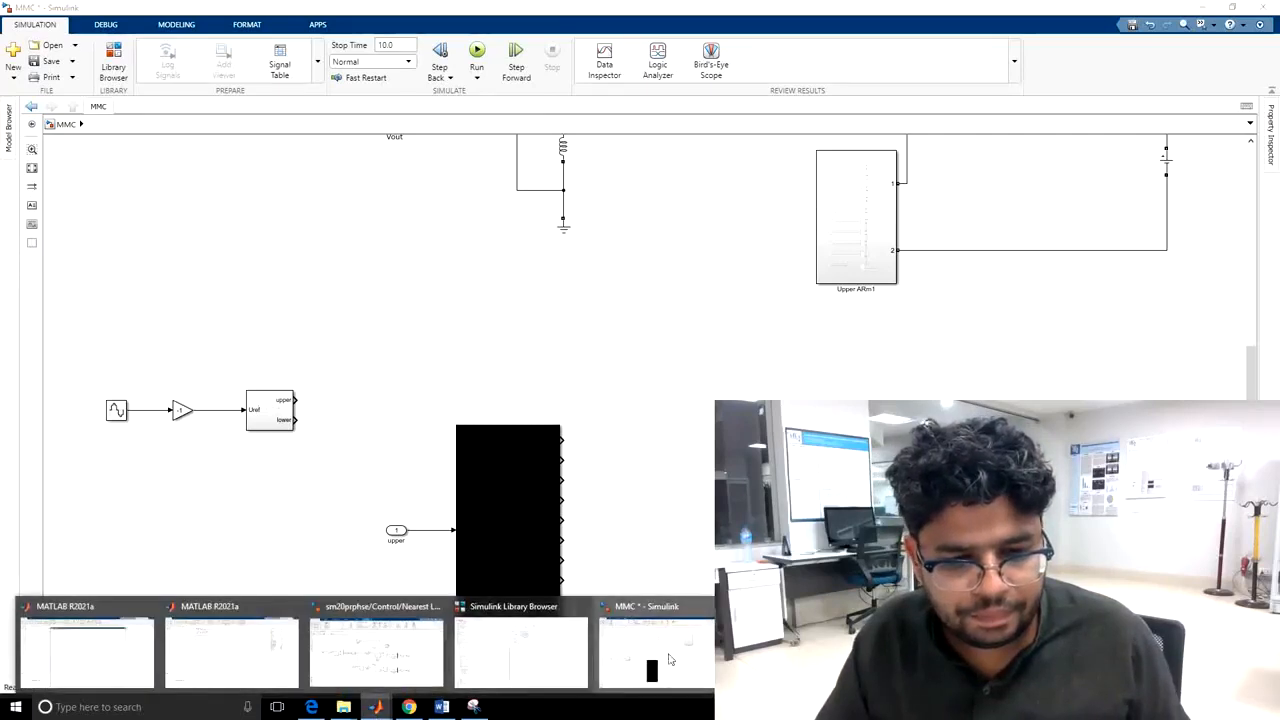
{"action": "left_click", "coordinate": [670, 660]}
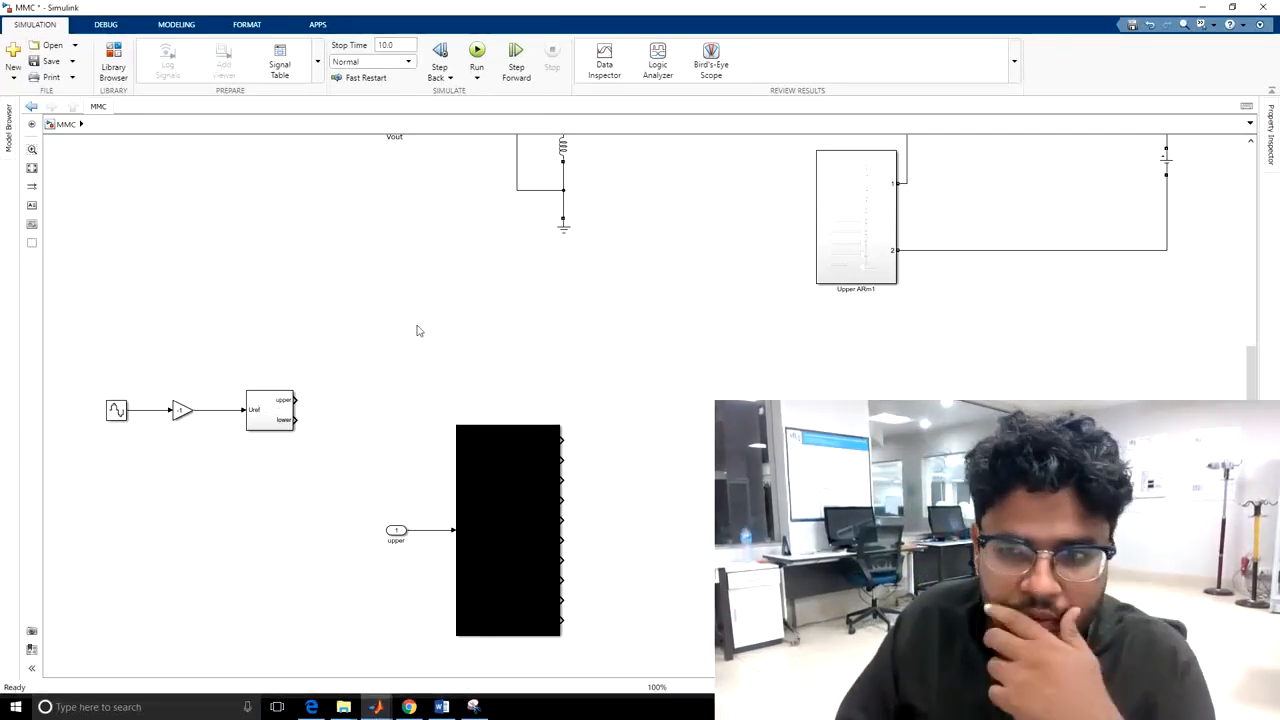
{"action": "key", "text": "alt+Tab"}
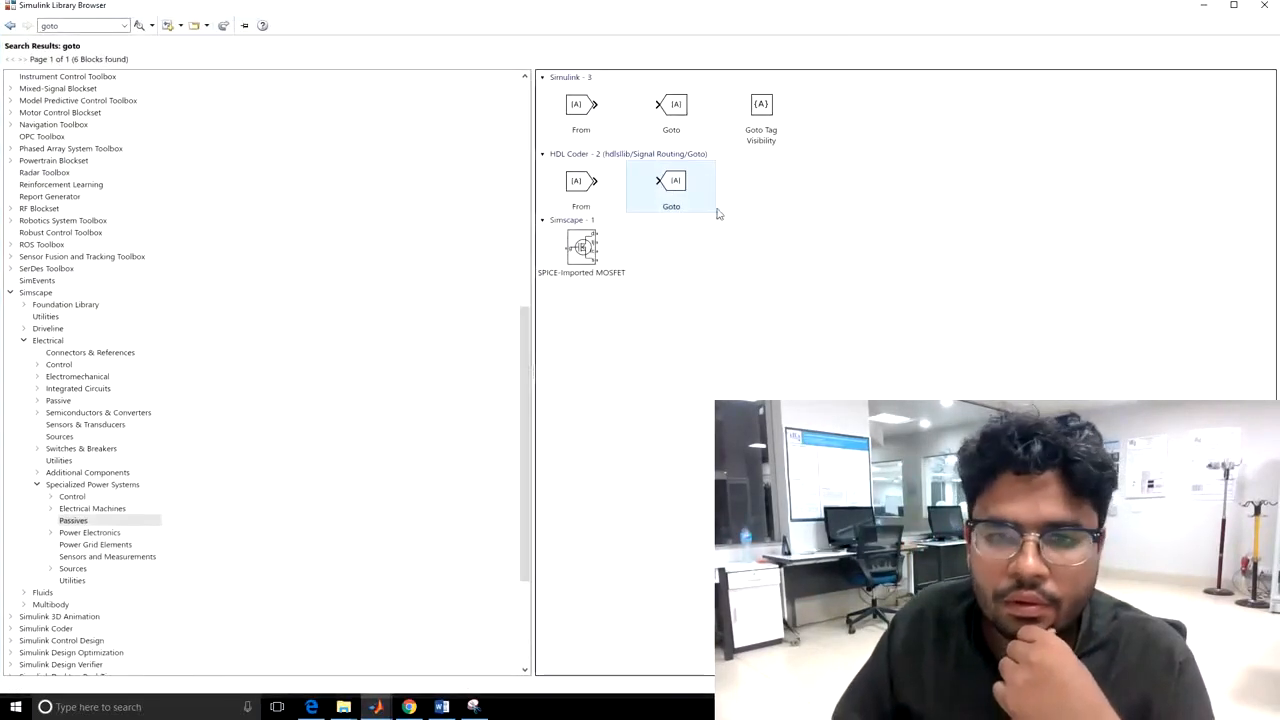
{"action": "left_click", "coordinate": [1203, 5]}
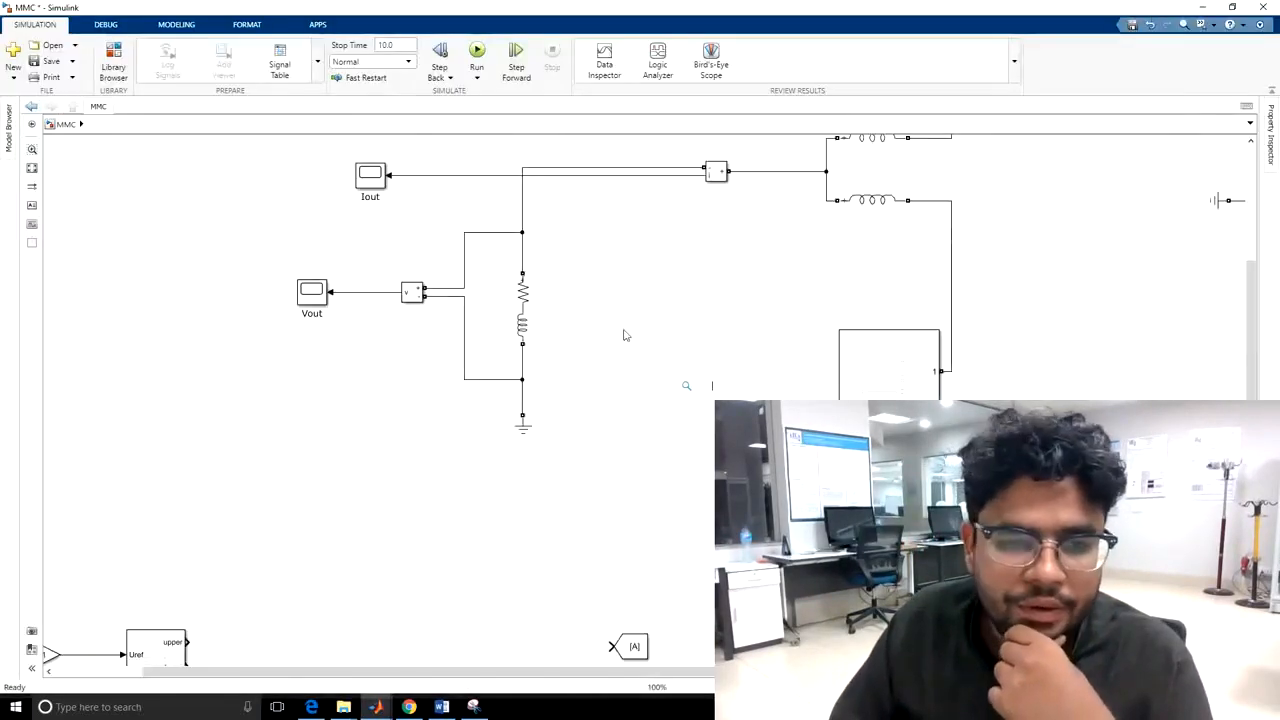
Place the Goto block beside the Demux and connect it to the Demux's first output
{"action": "scroll", "coordinate": [623, 331], "scroll_direction": "up", "scroll_amount": 5}
{"action": "double_click", "coordinate": [658, 581]}
{"action": "scroll", "coordinate": [591, 297], "scroll_direction": "down", "scroll_amount": 5}
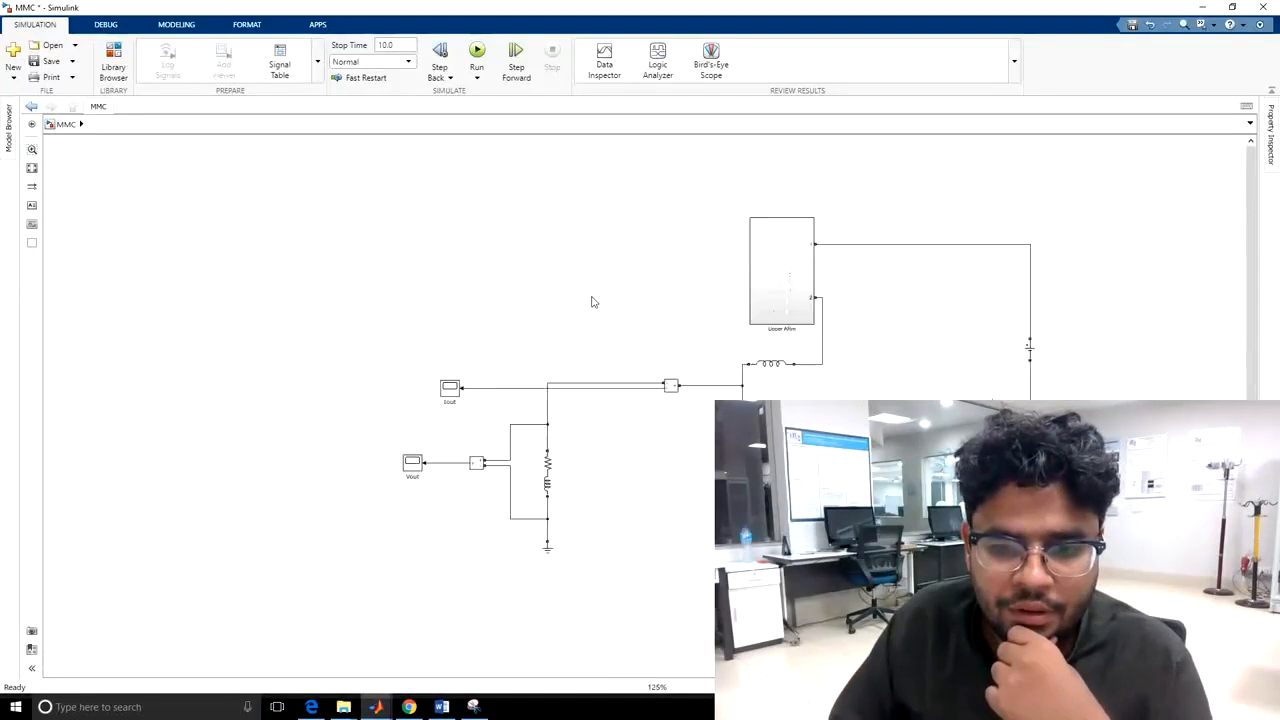
{"action": "left_click_drag", "start_coordinate": [670, 592], "coordinate": [589, 433]}
{"action": "scroll", "coordinate": [629, 487], "scroll_direction": "up", "scroll_amount": 2}
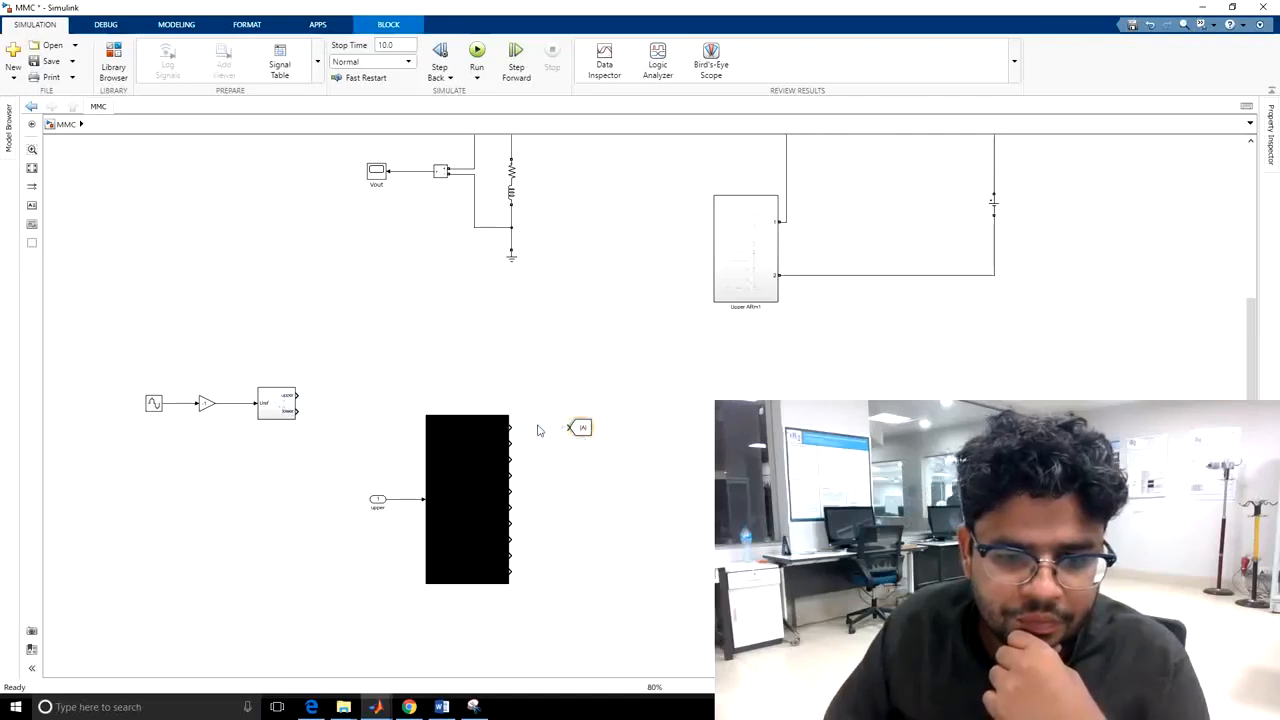
{"action": "left_click", "coordinate": [540, 428]}
{"action": "left_click", "coordinate": [581, 429]}
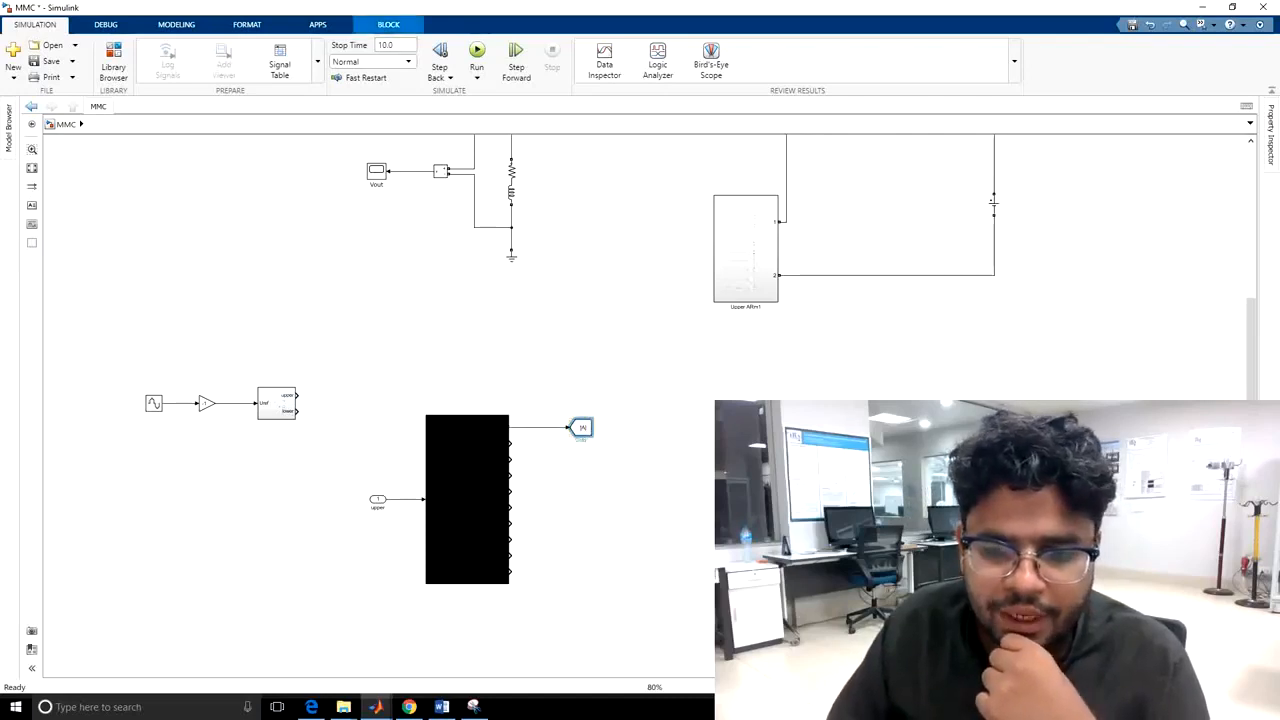
Set the first Goto block's tag to g1 and its tag visibility to global
{"action": "double_click", "coordinate": [581, 429]}
{"action": "left_click", "coordinate": [882, 380]}
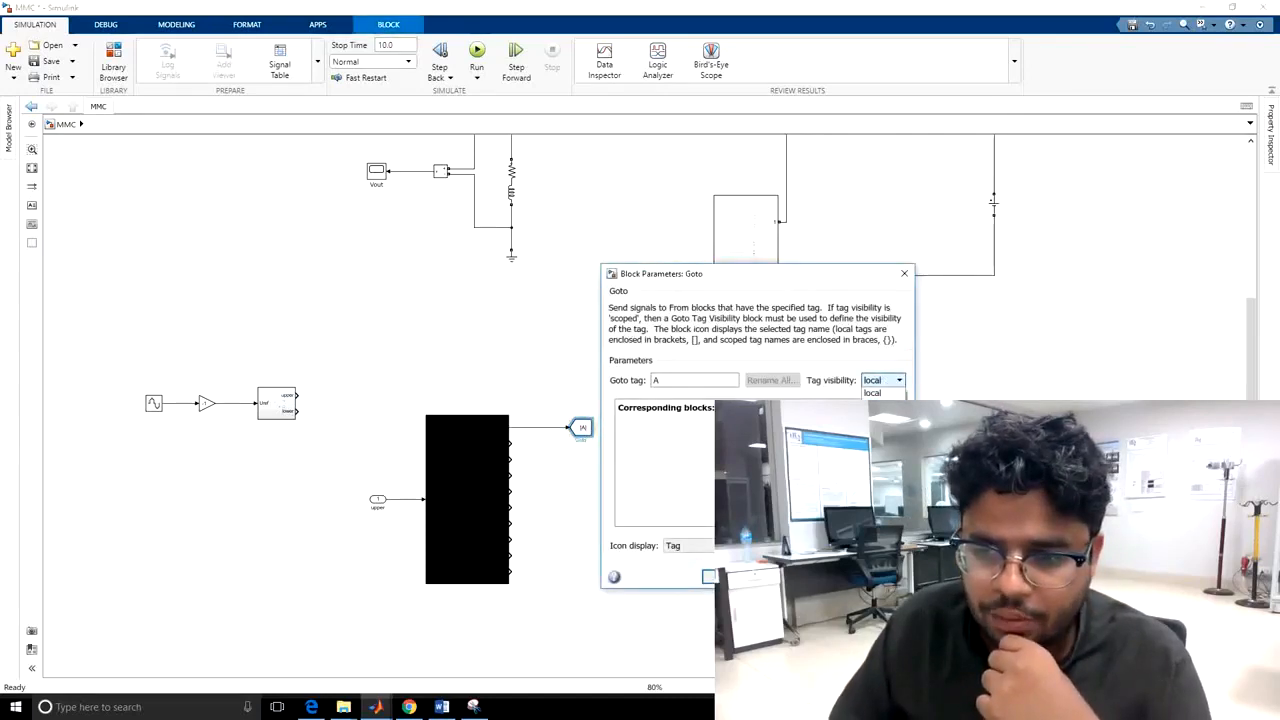
{"action": "left_click", "coordinate": [876, 416]}
{"action": "double_click", "coordinate": [704, 380]}
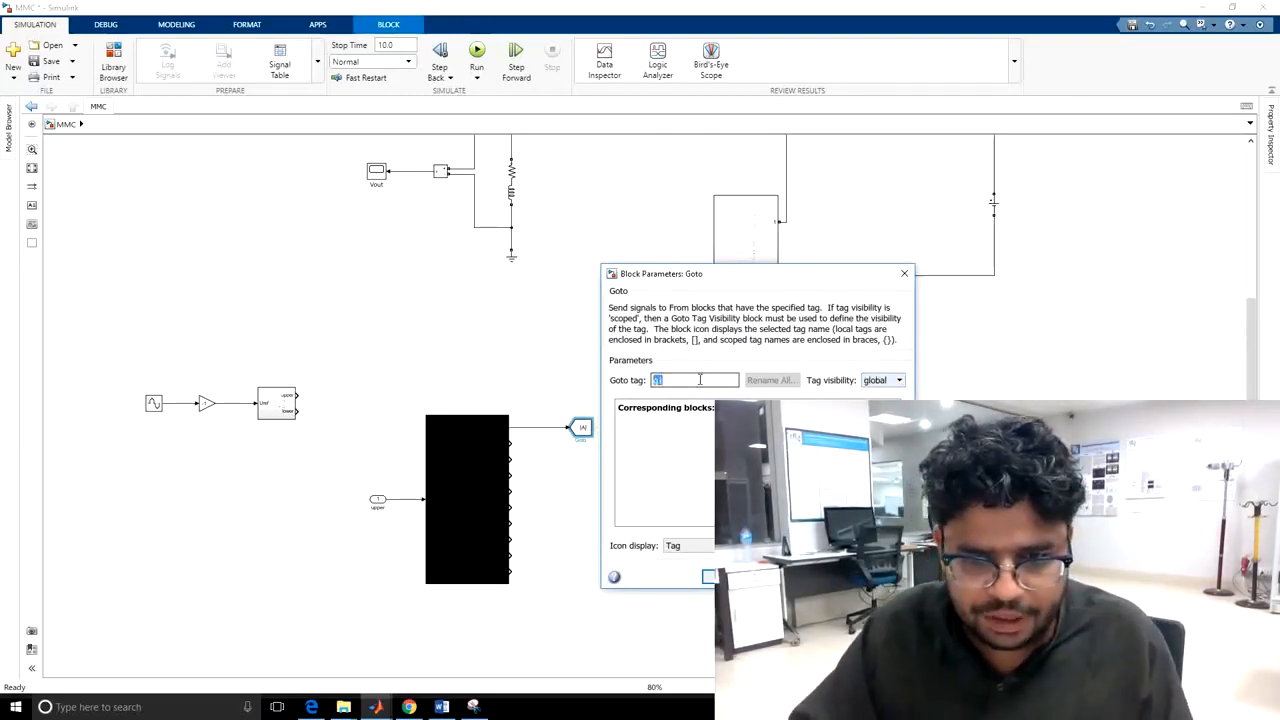
{"action": "key", "text": "Return"}
Copy the g1 Goto block, connect the copy to the Demux's second output, and set its tag to g2
{"action": "left_click_drag", "start_coordinate": [591, 430], "coordinate": [629, 441]}
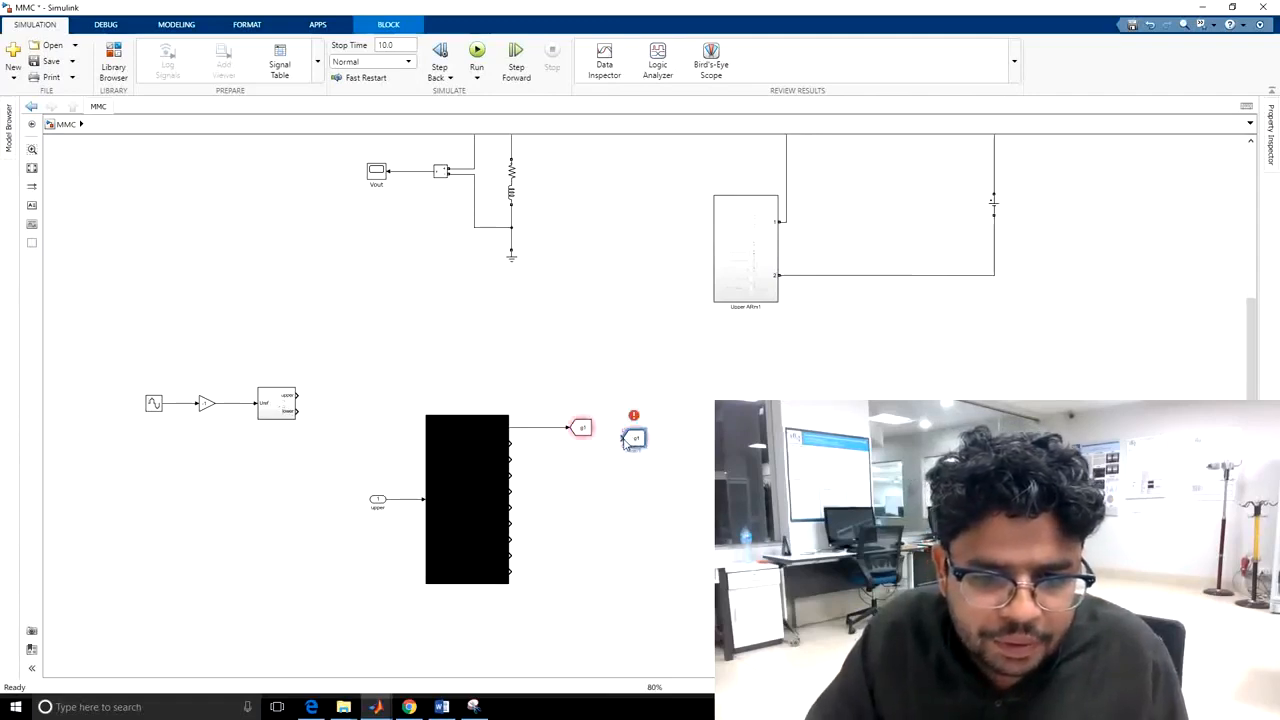
{"action": "left_click_drag", "start_coordinate": [516, 441], "coordinate": [627, 455]}
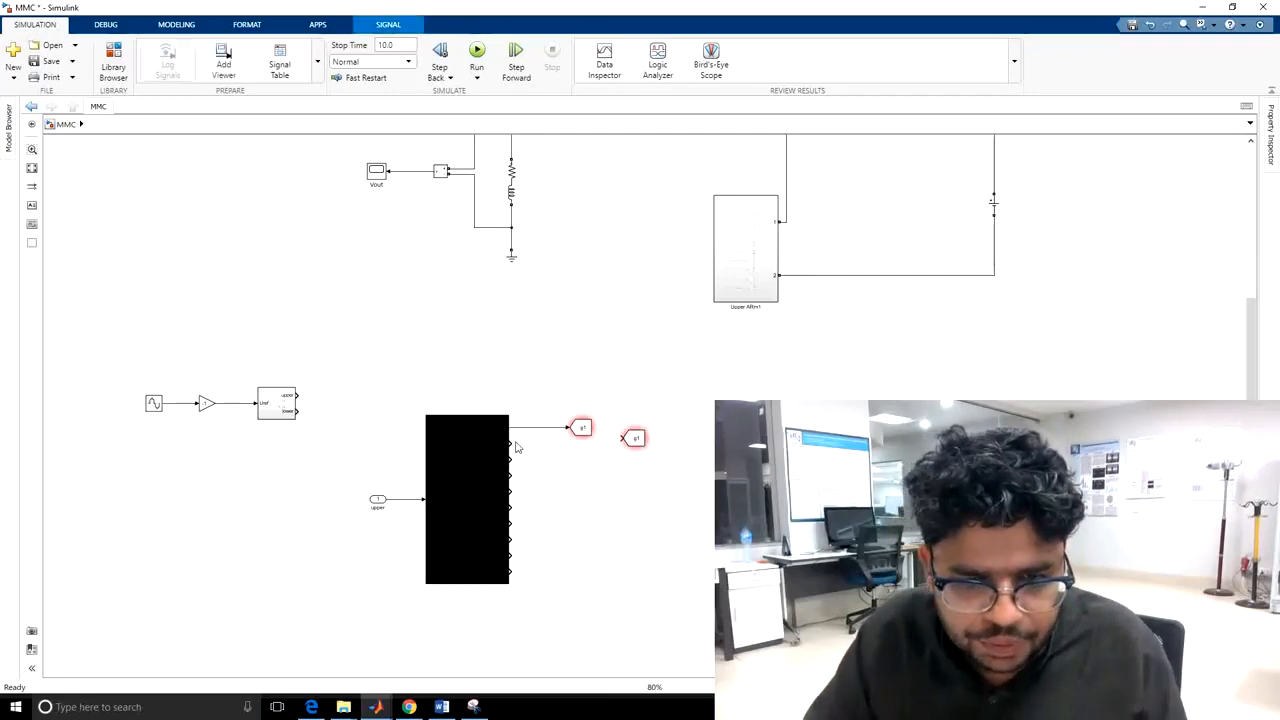
{"action": "left_click_drag", "start_coordinate": [511, 442], "coordinate": [640, 444]}
{"action": "double_click", "coordinate": [642, 443]}
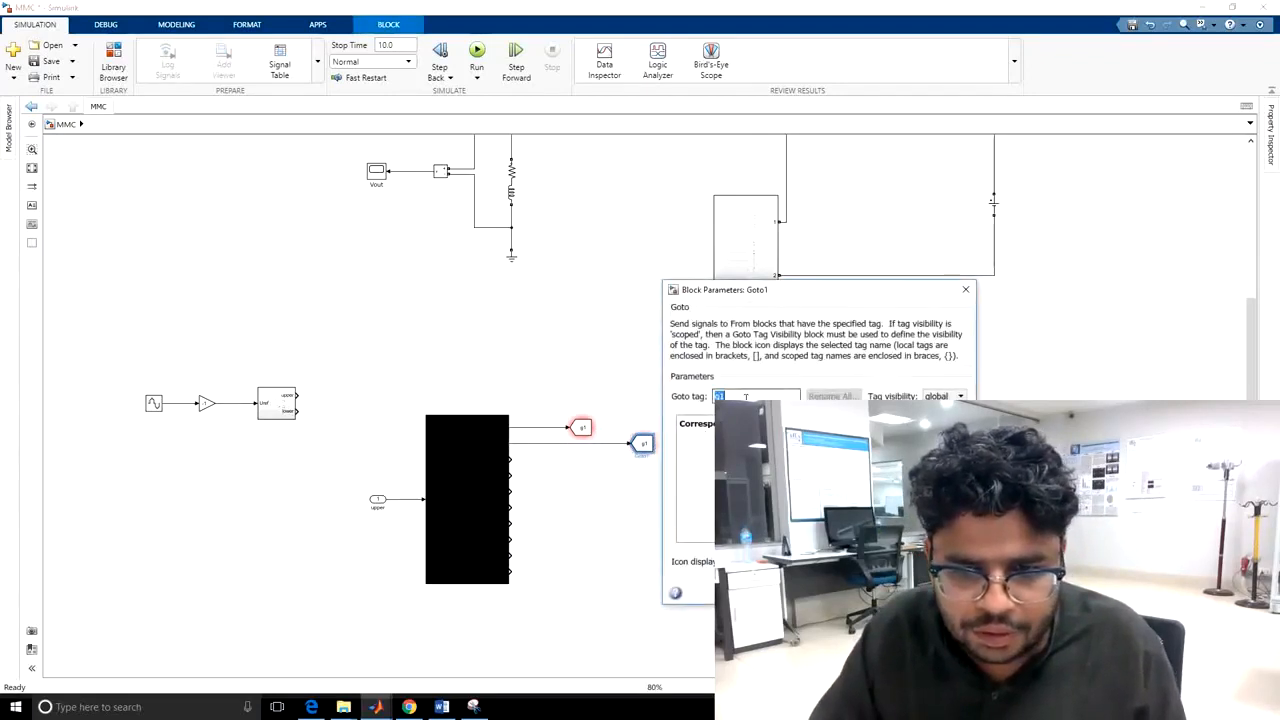
{"action": "key", "text": "Return"}
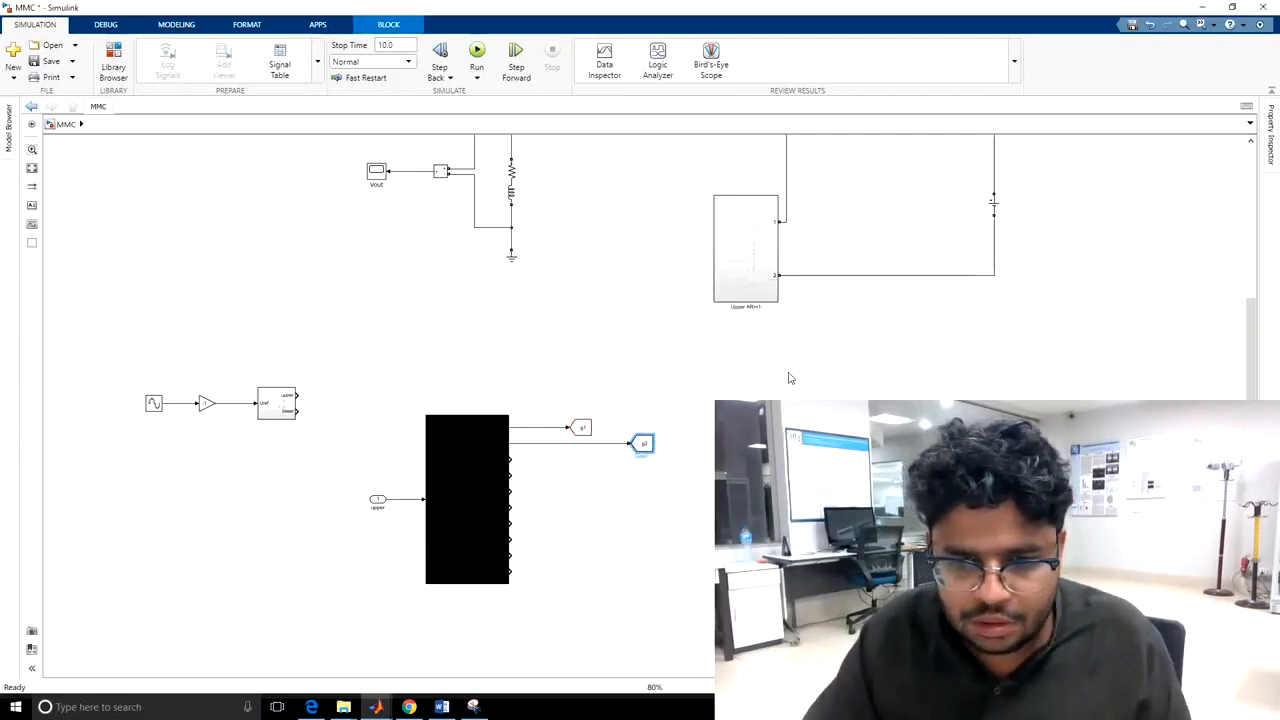
Copy the g2 Goto block, connect the copy to the Demux's third output, and set its tag to g3
{"action": "left_click_drag", "start_coordinate": [643, 447], "coordinate": [657, 461]}
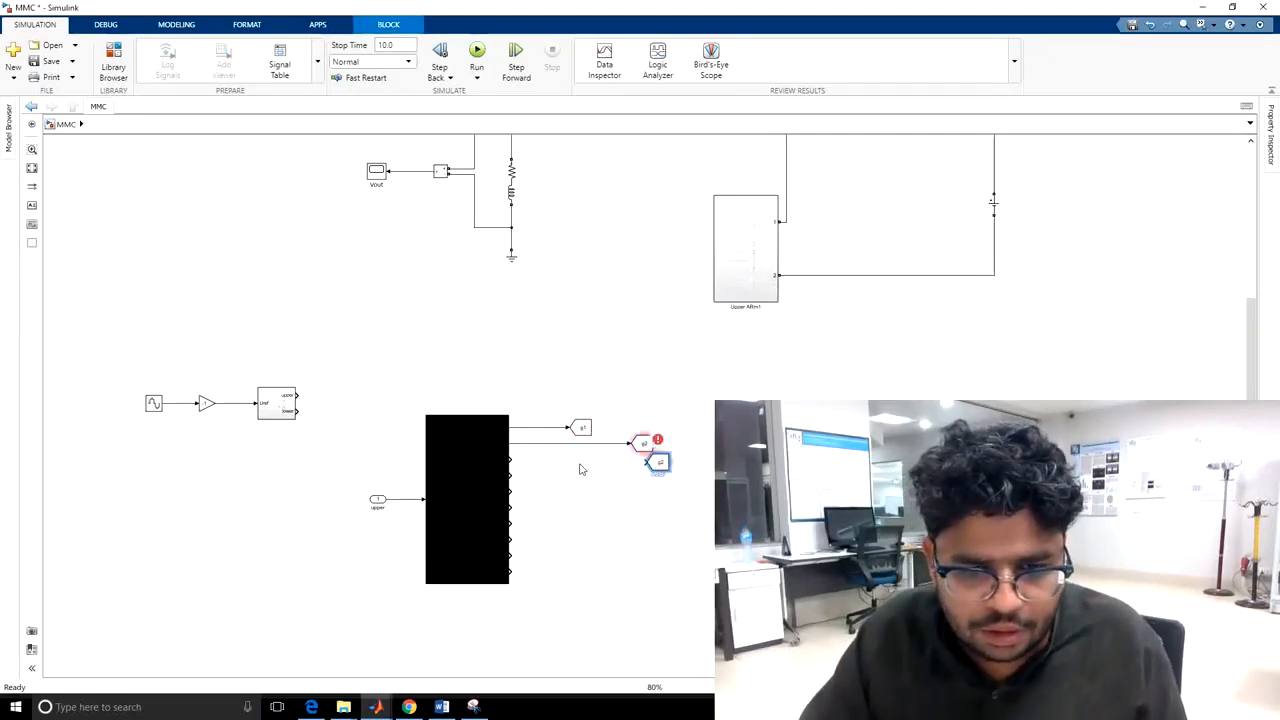
{"action": "left_click_drag", "start_coordinate": [512, 462], "coordinate": [672, 464]}
{"action": "double_click", "coordinate": [668, 460]}
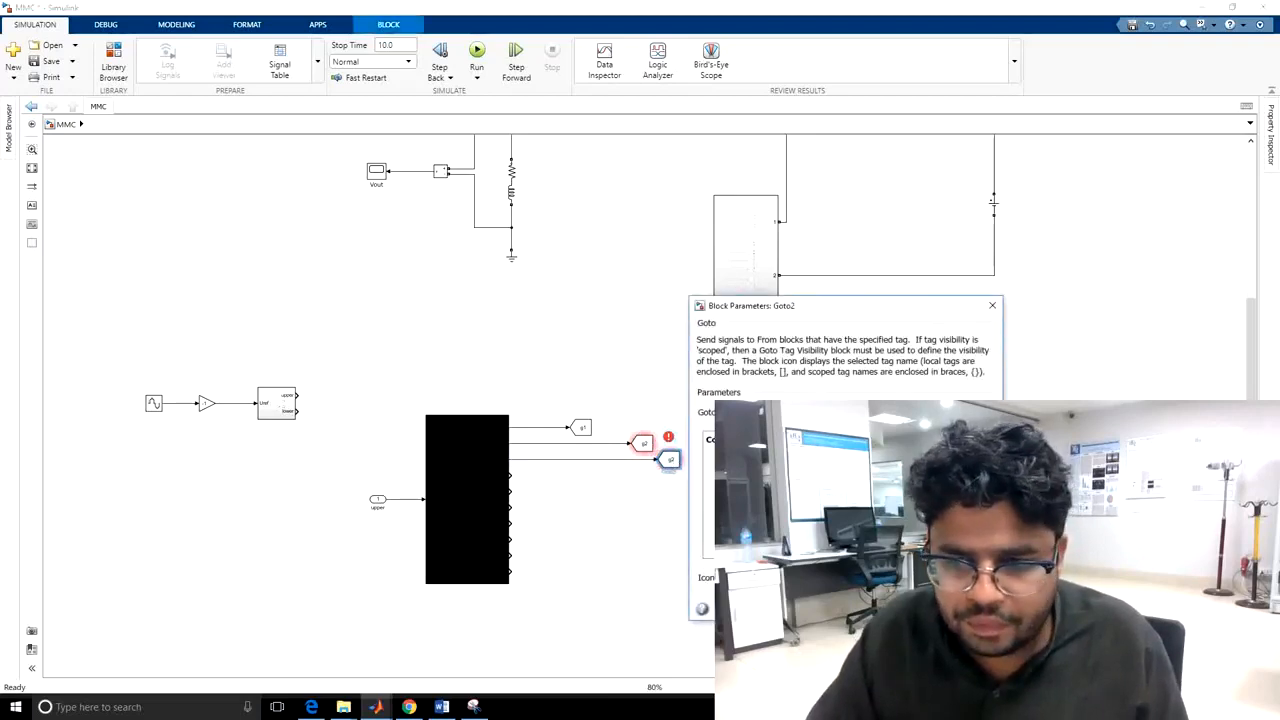
{"action": "type", "text": "g3"}
{"action": "key", "text": "Return"}
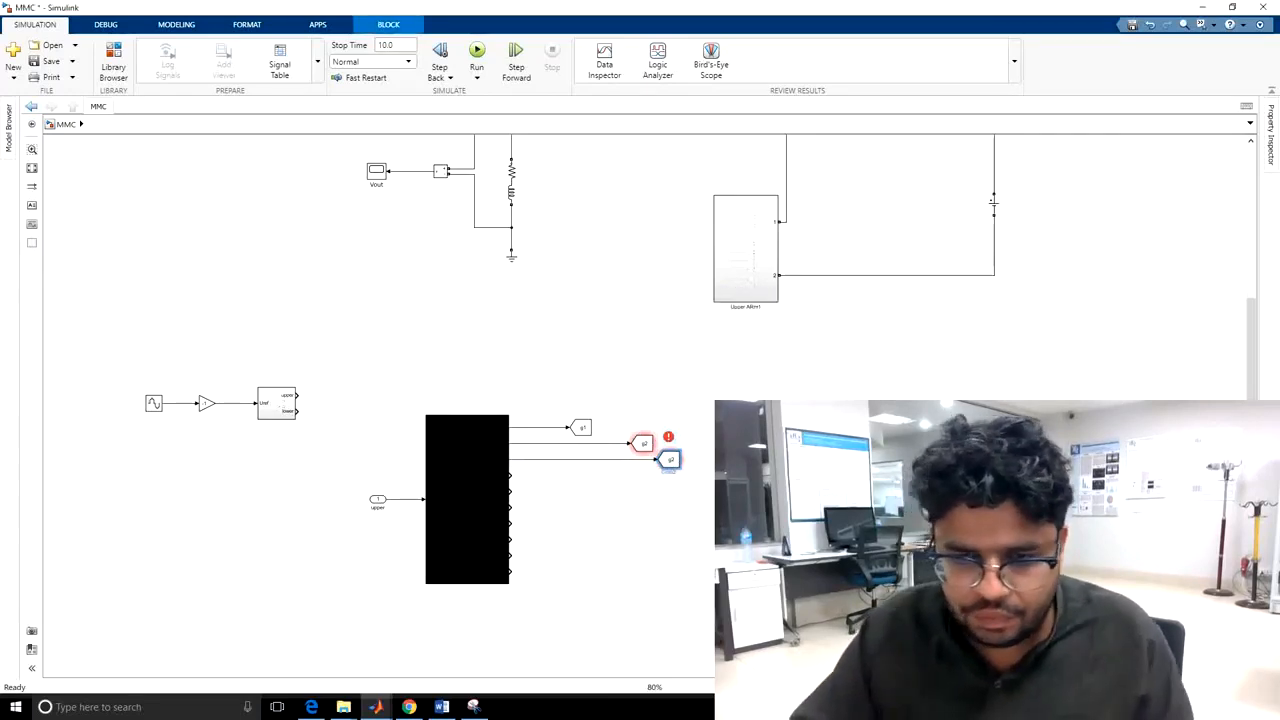
Copy the g3 Goto block, connect the copy to the Demux's fourth output, and set its tag to g4
{"action": "mouse_move", "coordinate": [677, 462]}
{"action": "left_mouse_down"}
{"action": "mouse_move", "coordinate": [684, 487]}
{"action": "mouse_move", "coordinate": [708, 481]}
{"action": "mouse_move", "coordinate": [690, 478]}
{"action": "left_mouse_up"}
{"action": "left_click", "coordinate": [524, 480]}
{"action": "left_click", "coordinate": [703, 476]}
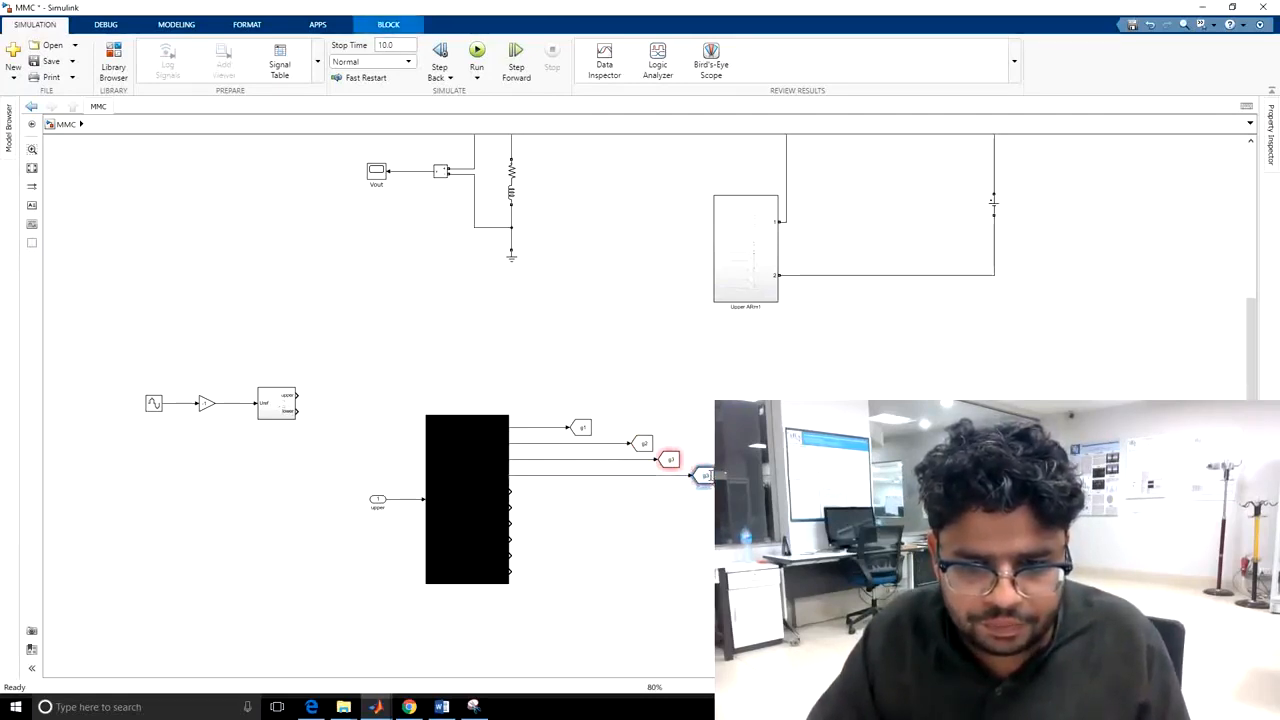
{"action": "double_click", "coordinate": [703, 476]}
{"action": "type", "text": "g4"}
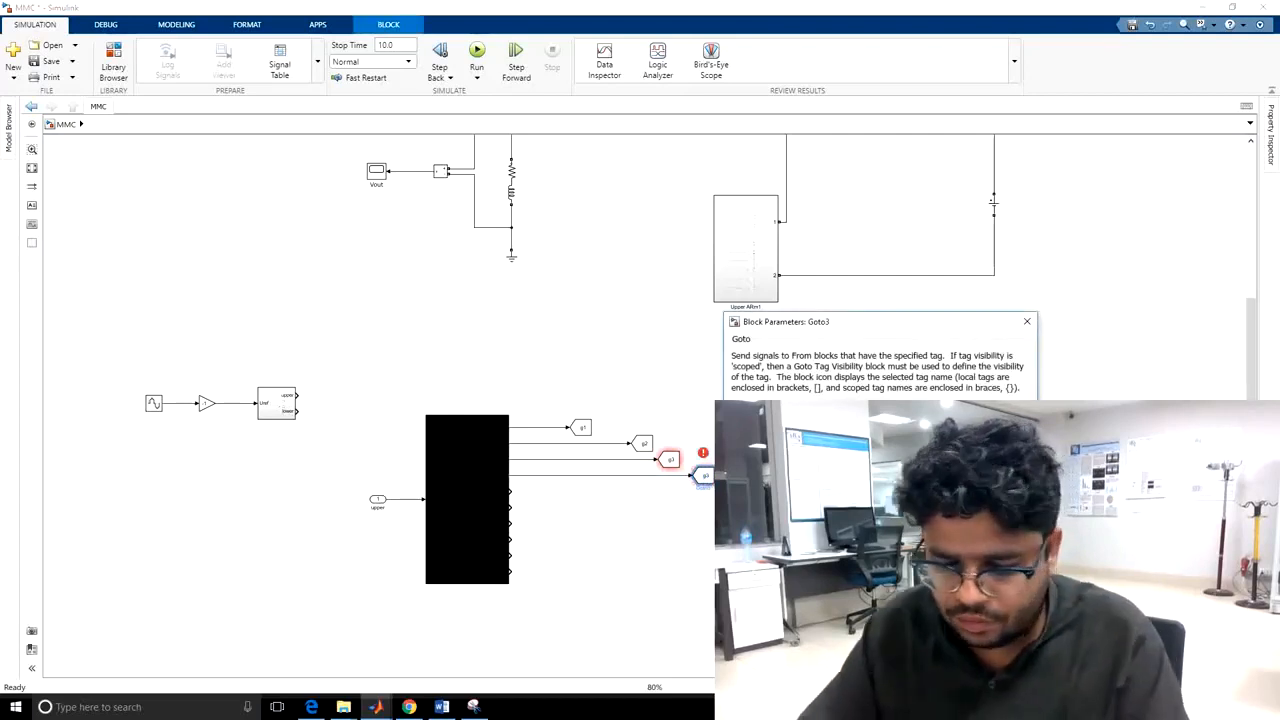
{"action": "key", "text": "Return"}
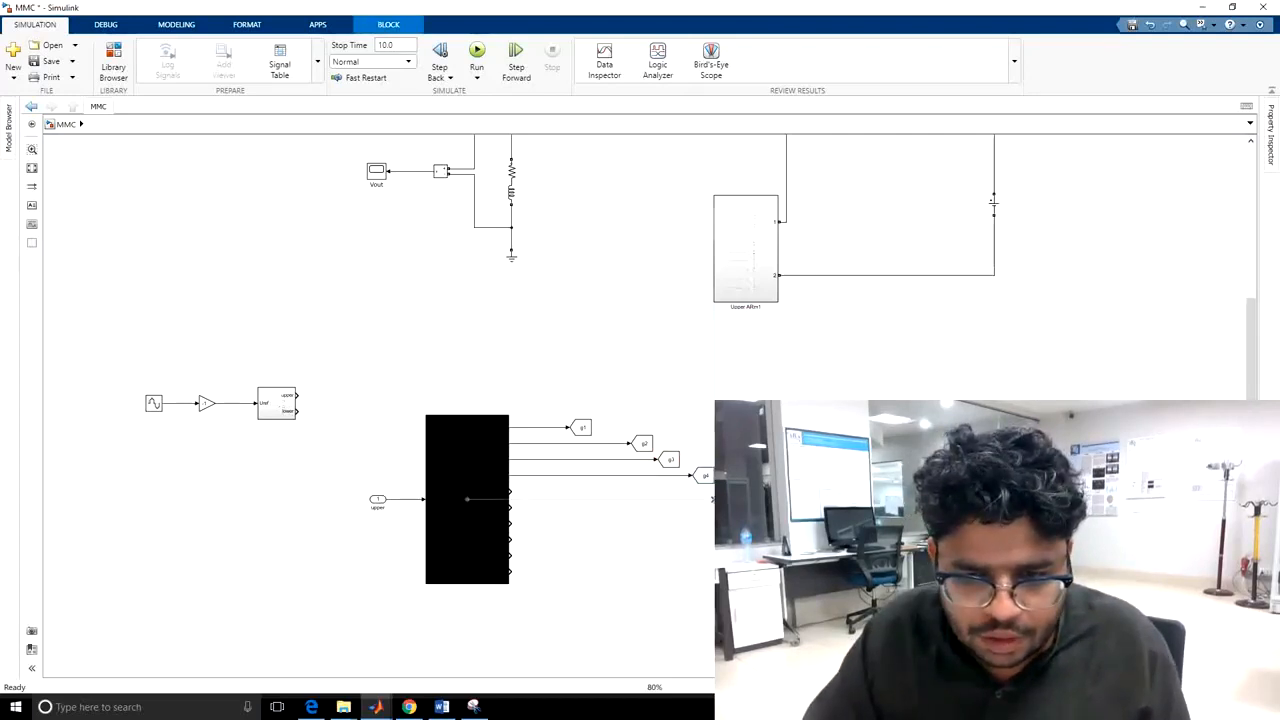
Connect the Demux's fifth output to the copy of the g4 Goto block and set that copy's tag to g5
{"action": "left_click_drag", "start_coordinate": [511, 494], "coordinate": [673, 506]}
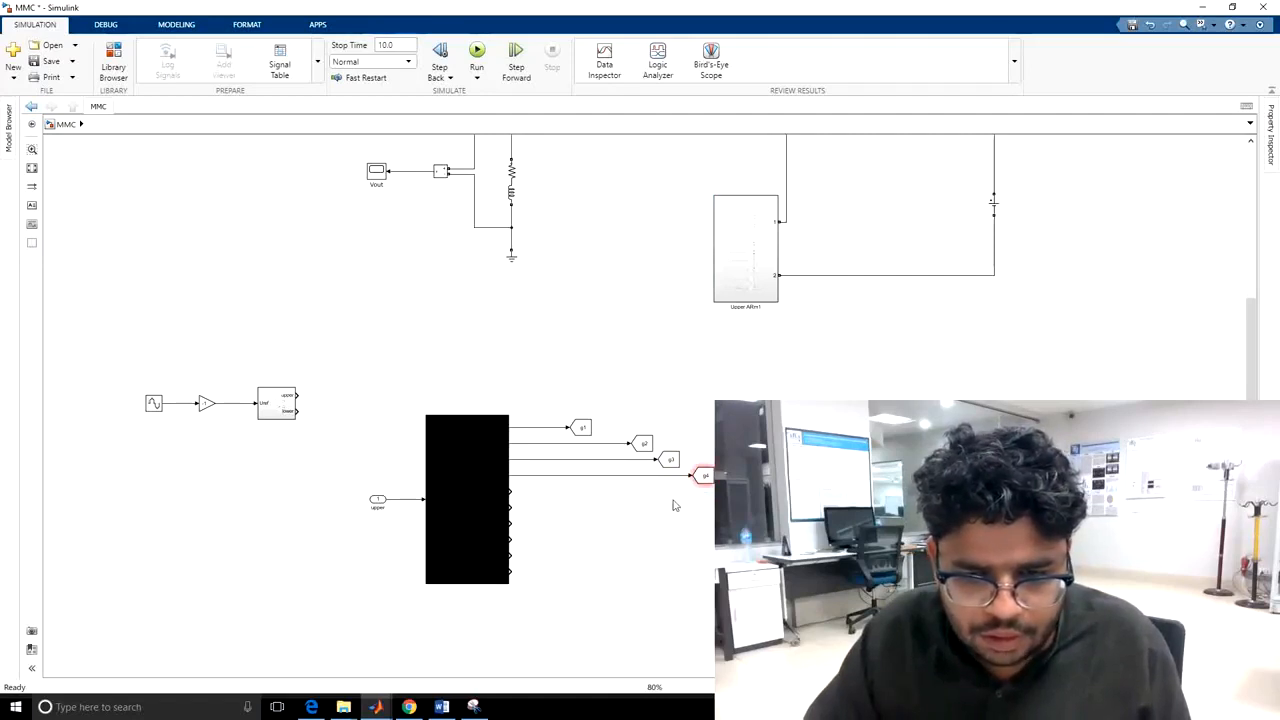
{"action": "left_click_drag", "start_coordinate": [516, 491], "coordinate": [716, 501]}
{"action": "left_click", "coordinate": [511, 490]}
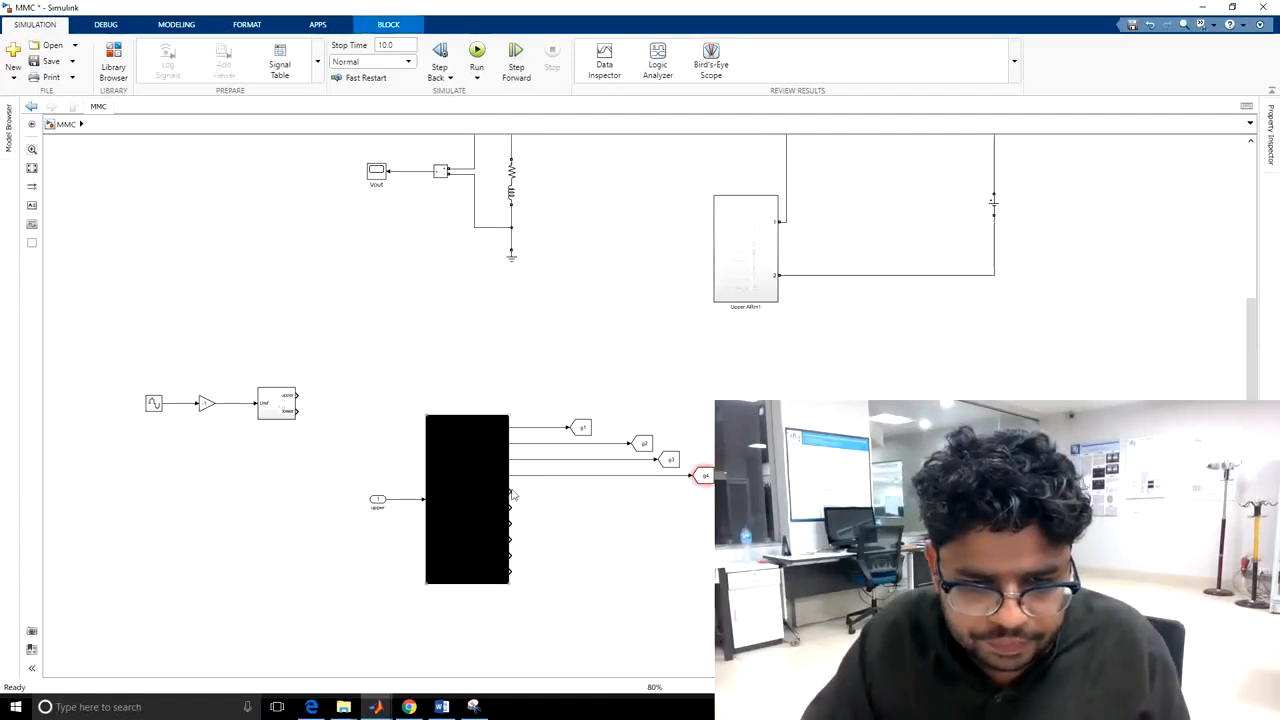
{"action": "left_click_drag", "start_coordinate": [560, 493], "coordinate": [720, 499]}
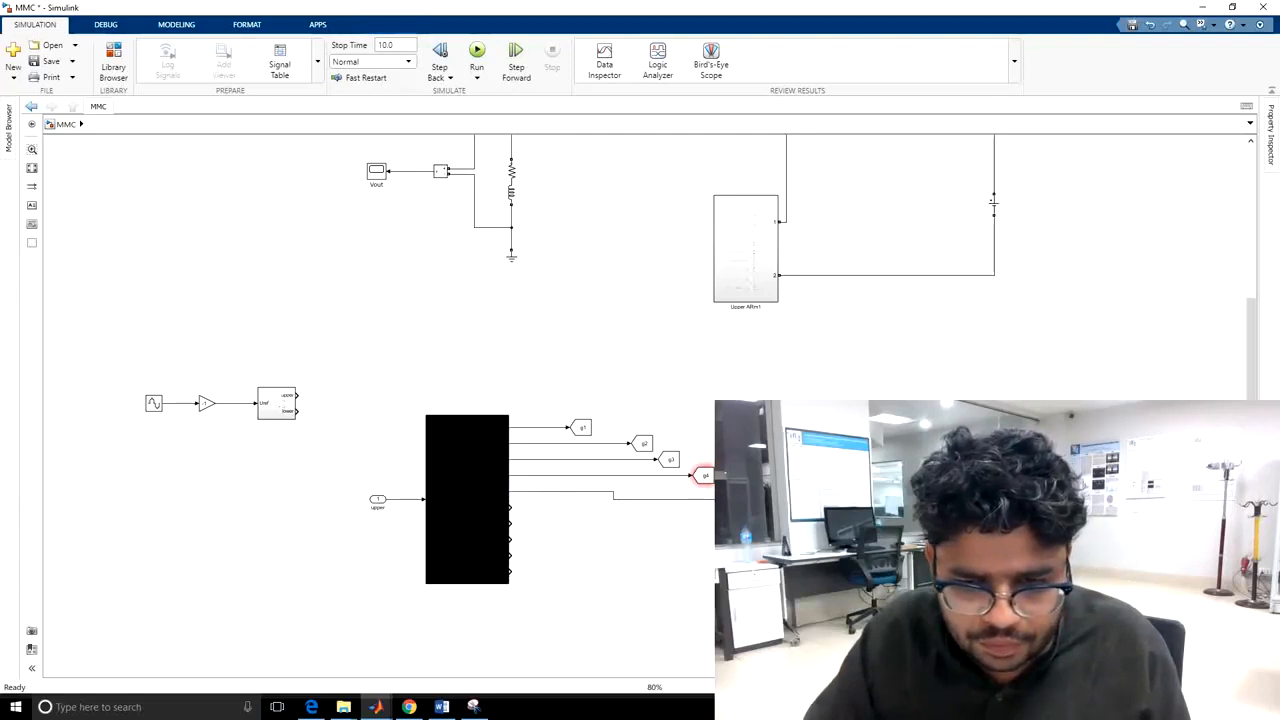
{"action": "double_click", "coordinate": [703, 475]}
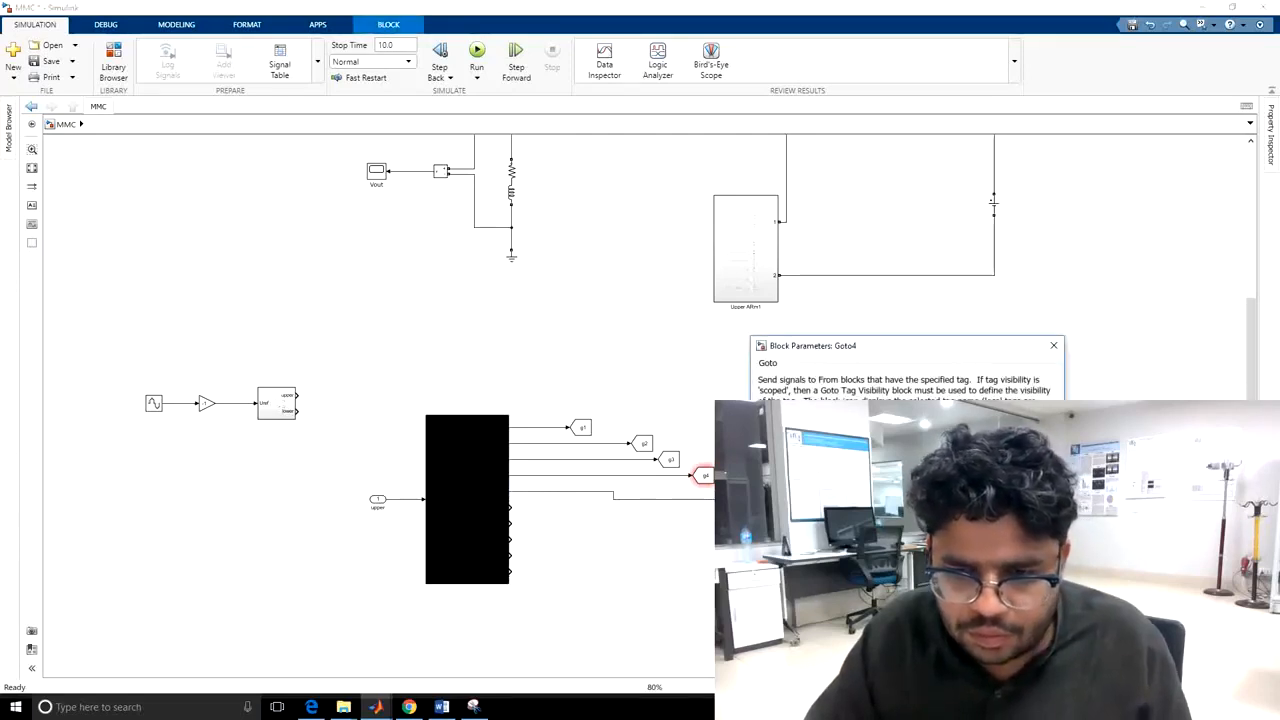
{"action": "key", "text": "Return"}
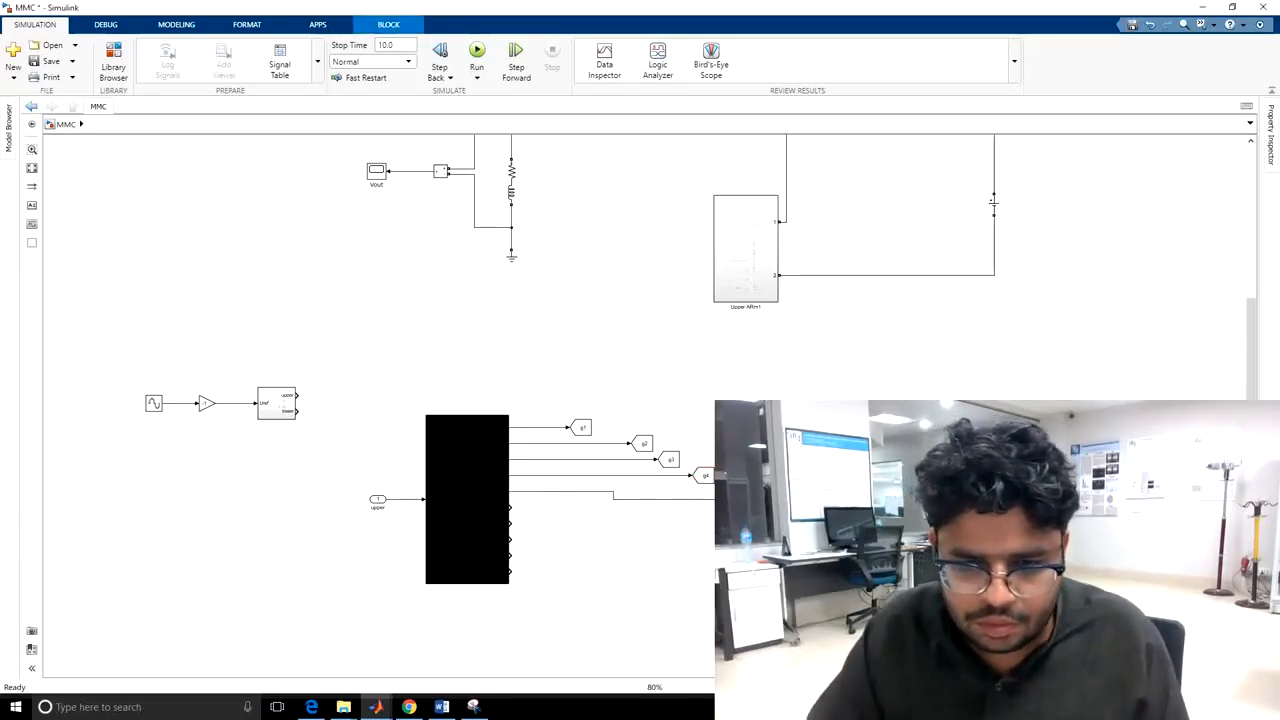
Copy the g5 Goto block, connect the copy to the Demux's sixth output, and set its tag to g6
{"action": "left_click_drag", "start_coordinate": [738, 499], "coordinate": [617, 516]}
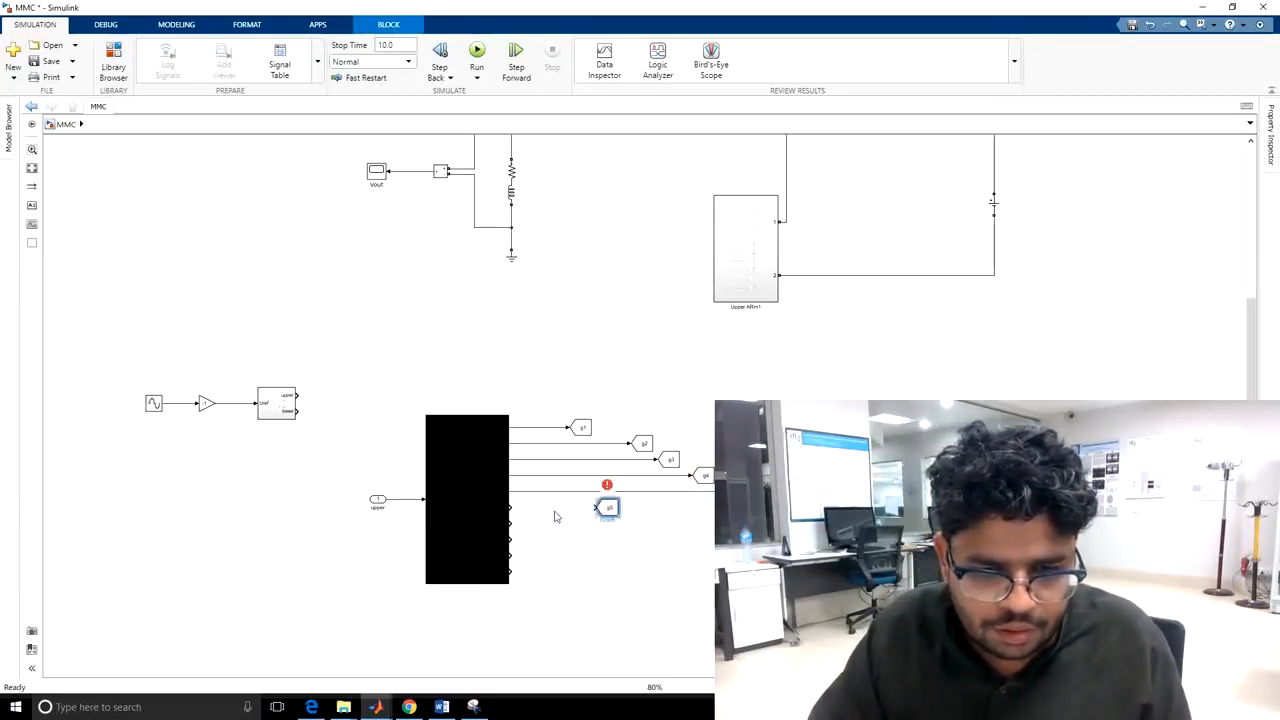
{"action": "left_click", "coordinate": [546, 514]}
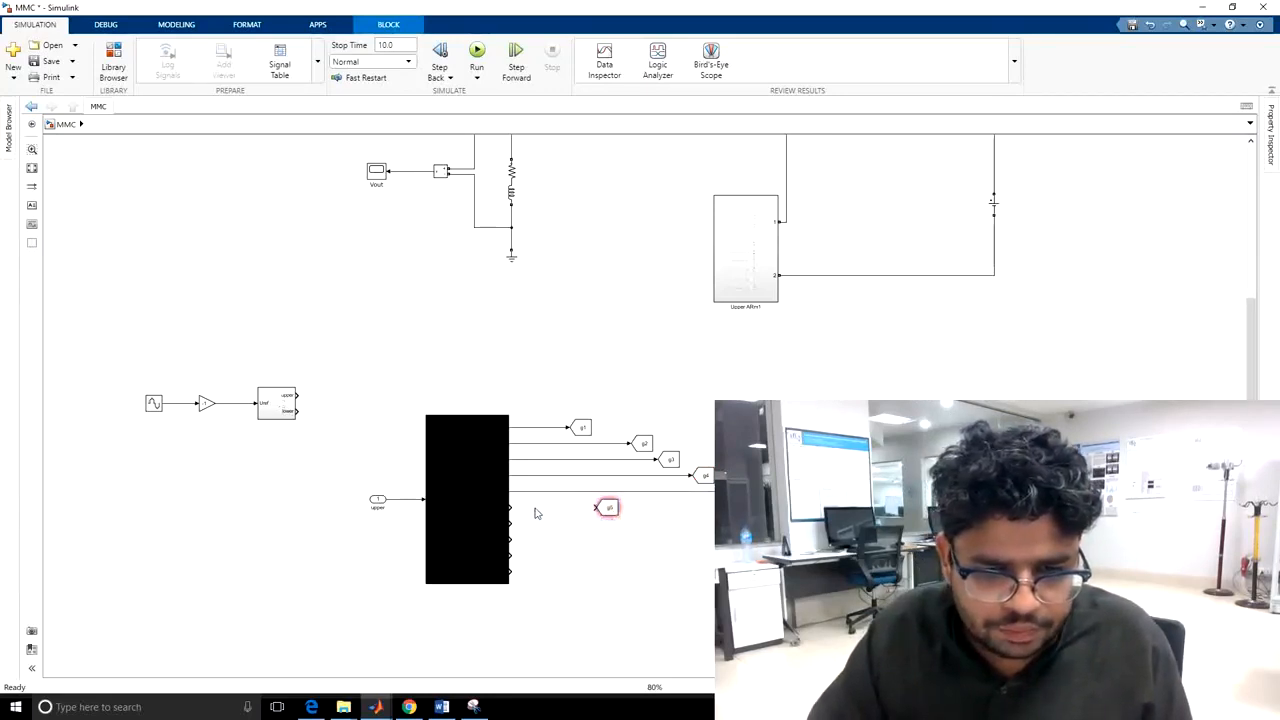
{"action": "double_click", "coordinate": [610, 508]}
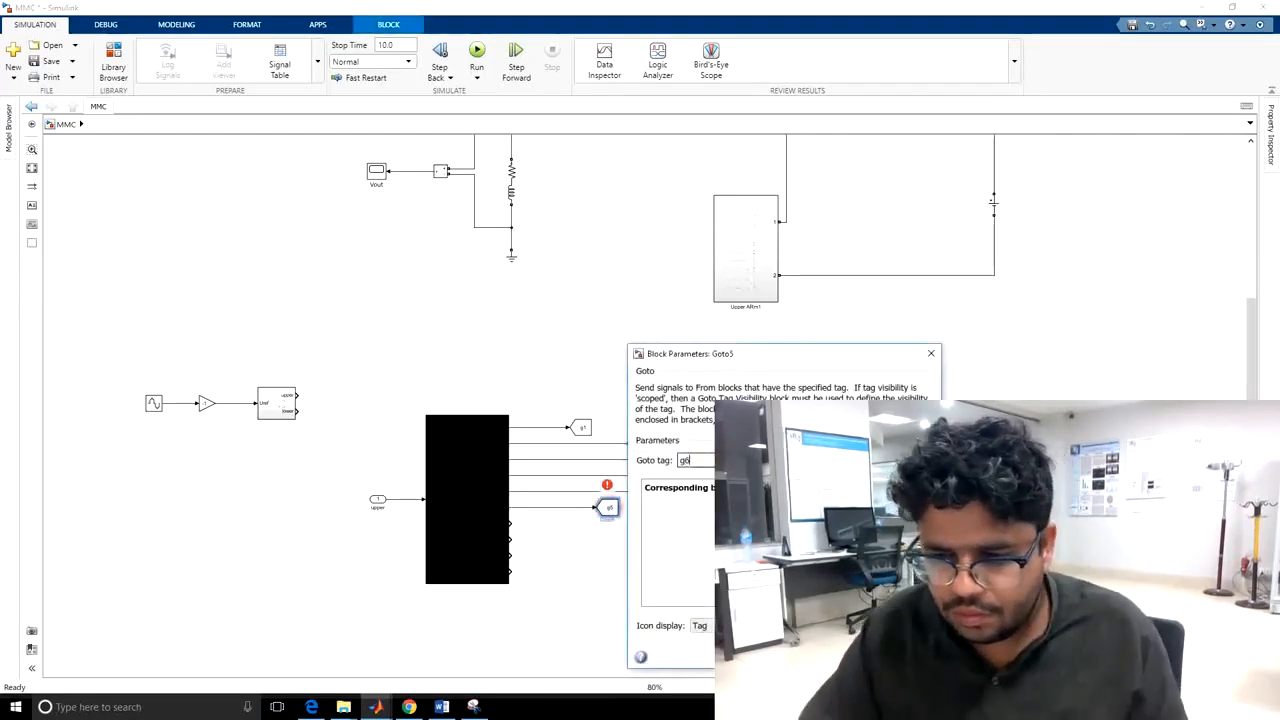
{"action": "left_click", "coordinate": [750, 657]}
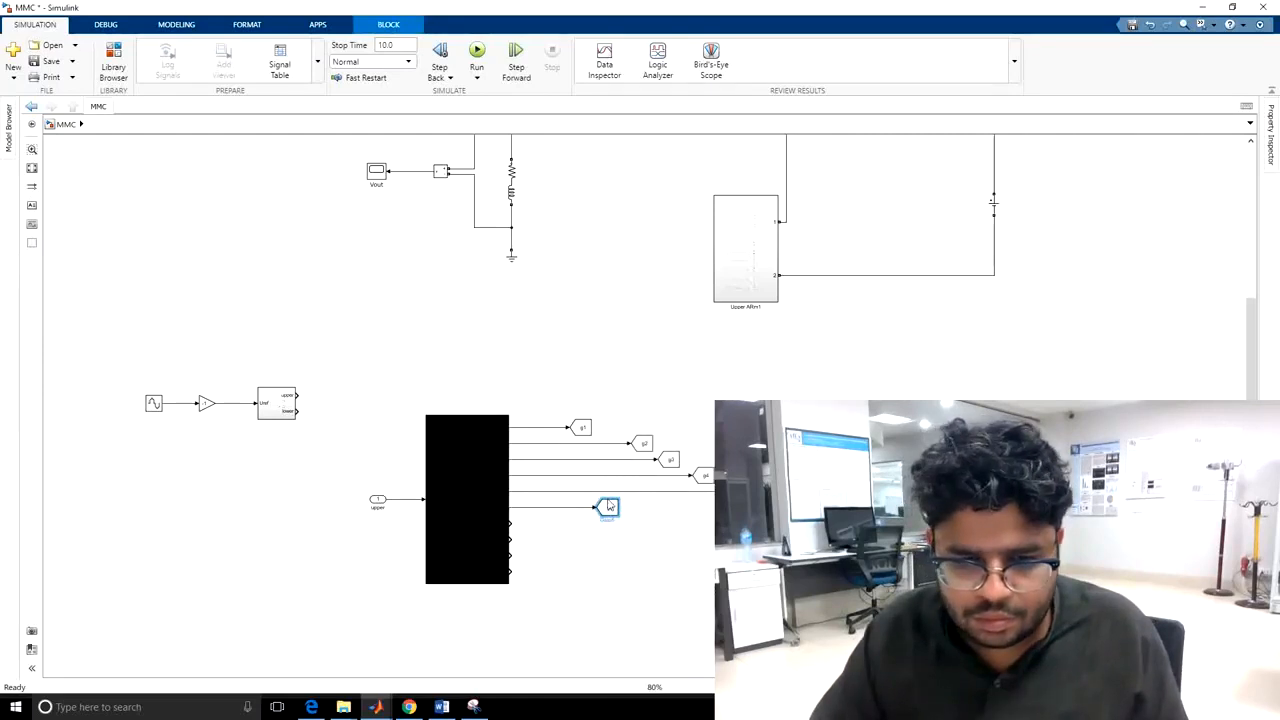
Copy the g6 Goto block, connect the copy to the Demux's seventh output, and set its tag to g7
{"action": "left_click_drag", "start_coordinate": [613, 508], "coordinate": [672, 524]}
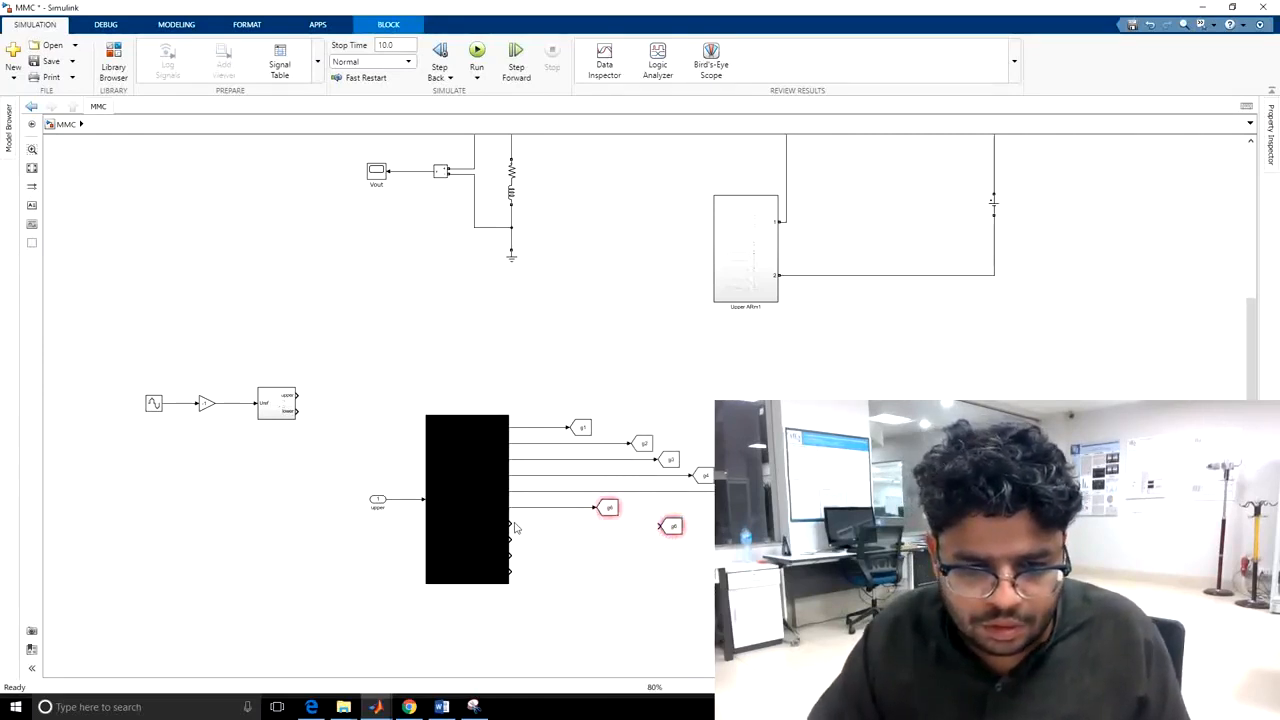
{"action": "left_click_drag", "start_coordinate": [512, 524], "coordinate": [663, 524]}
{"action": "double_click", "coordinate": [675, 525]}
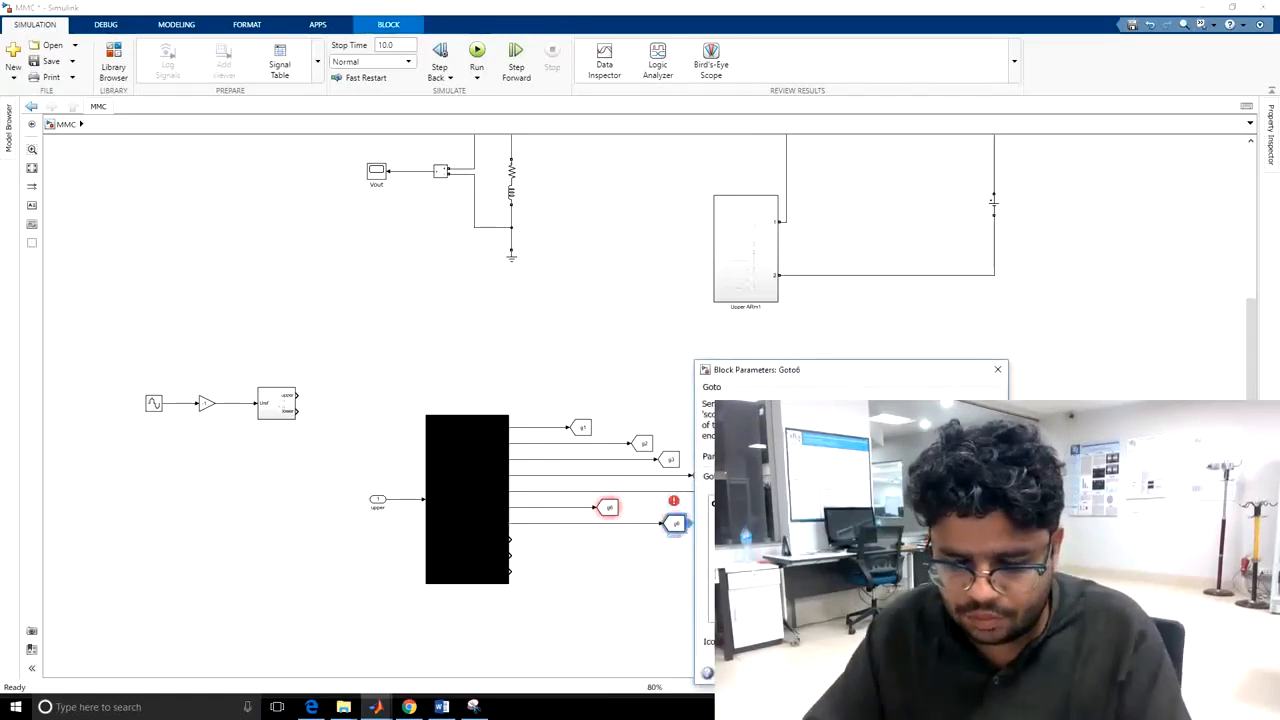
{"action": "type", "text": "g7"}
{"action": "key", "text": "Return"}
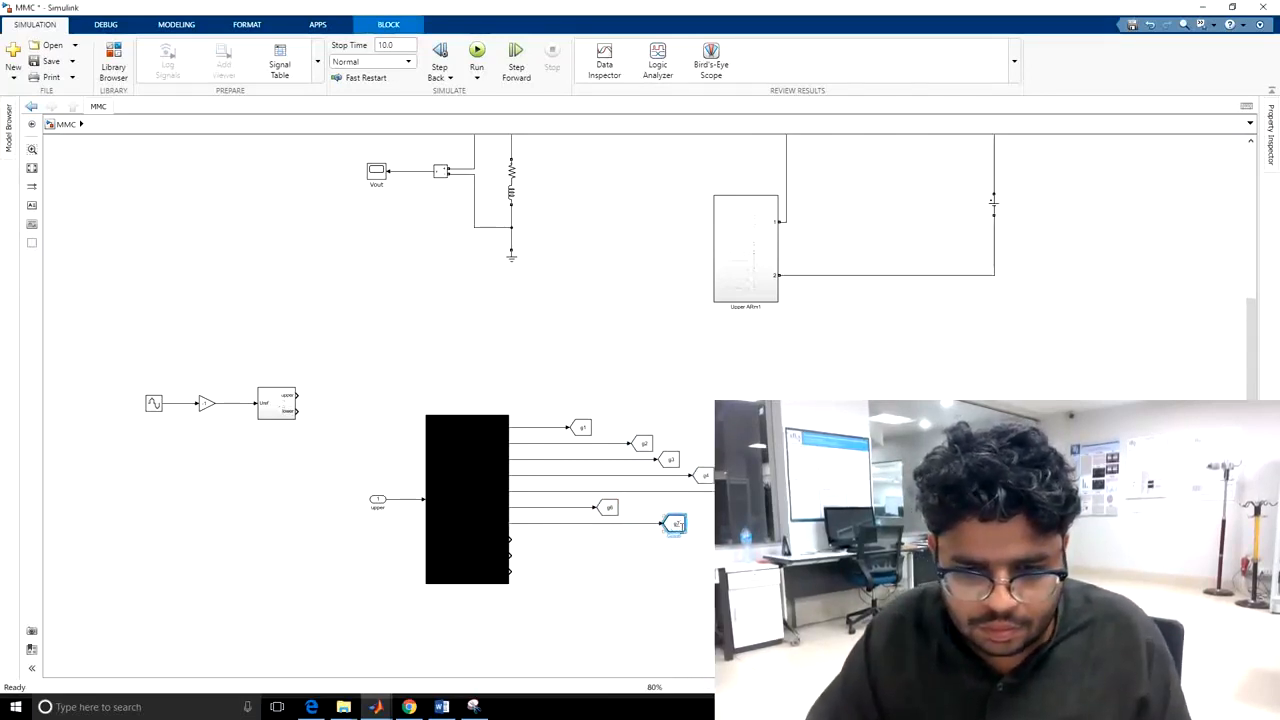
Copy the g7 Goto block, connect the copy to the Demux's eighth output, and set its tag to g8
{"action": "left_click_drag", "start_coordinate": [675, 525], "coordinate": [595, 537]}
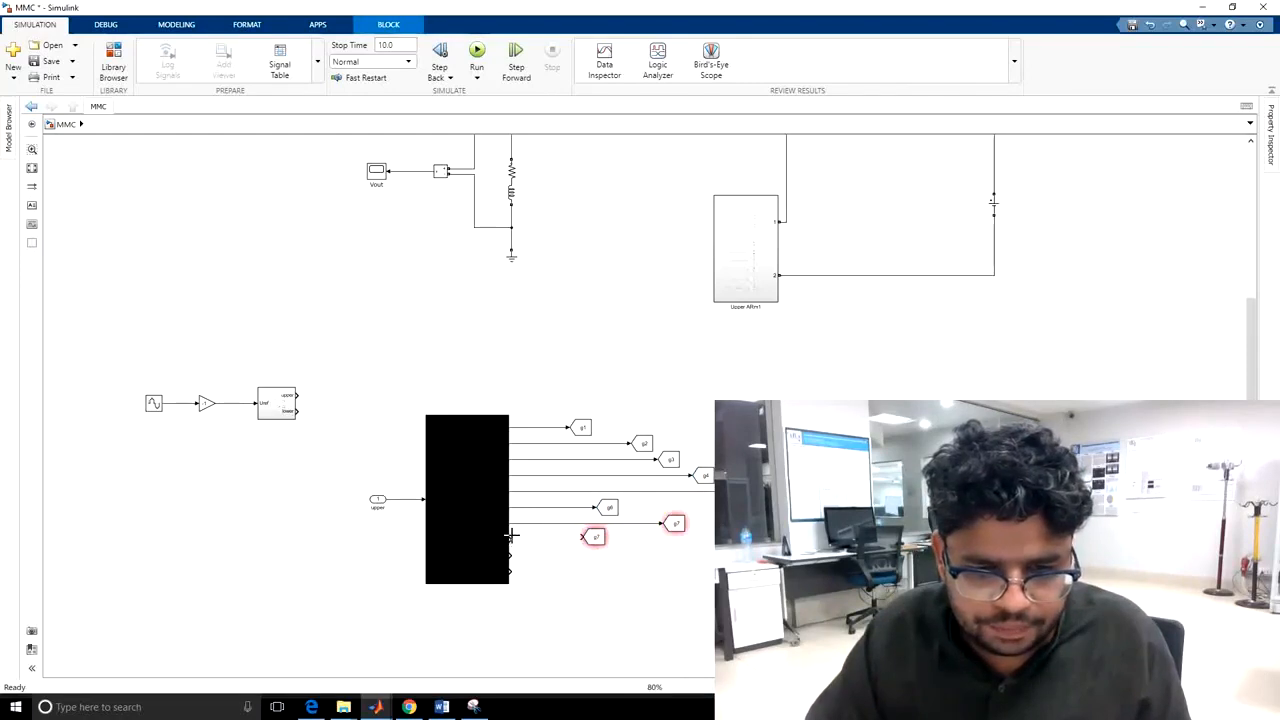
{"action": "left_click_drag", "start_coordinate": [511, 536], "coordinate": [586, 538]}
{"action": "double_click", "coordinate": [596, 538]}
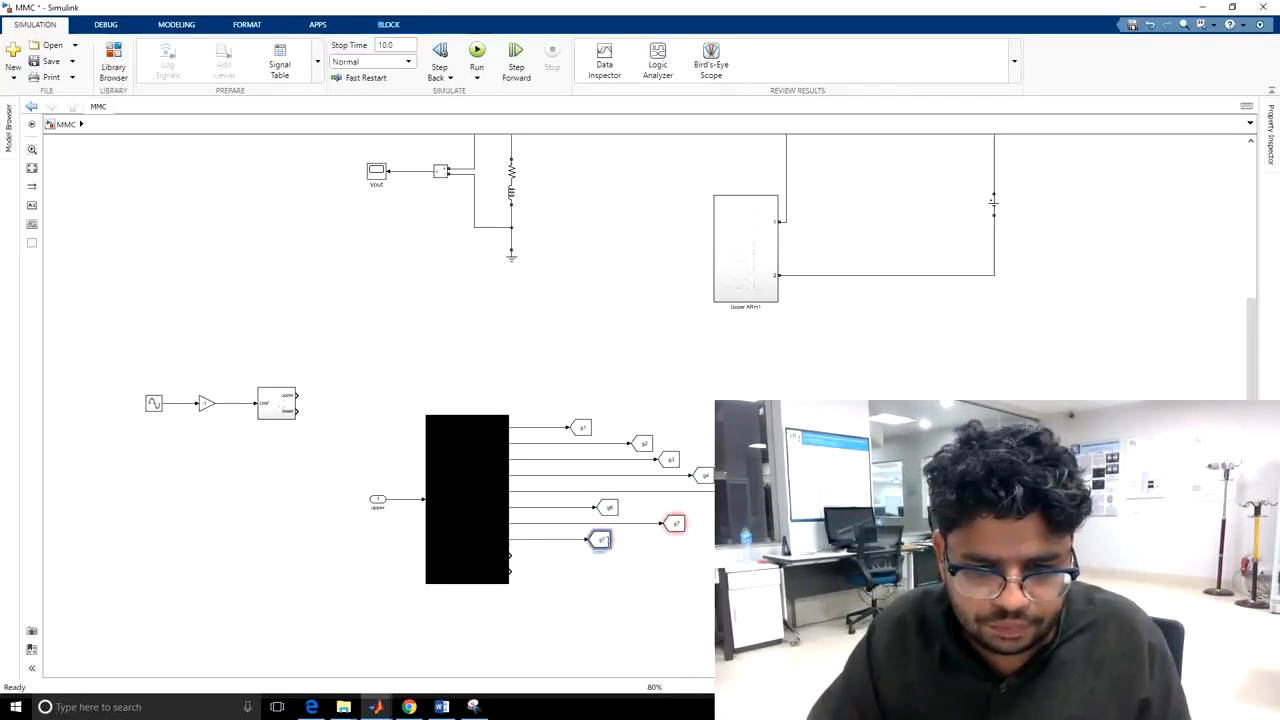
{"action": "left_click", "coordinate": [711, 485]}
{"action": "key", "text": "BackSpace"}
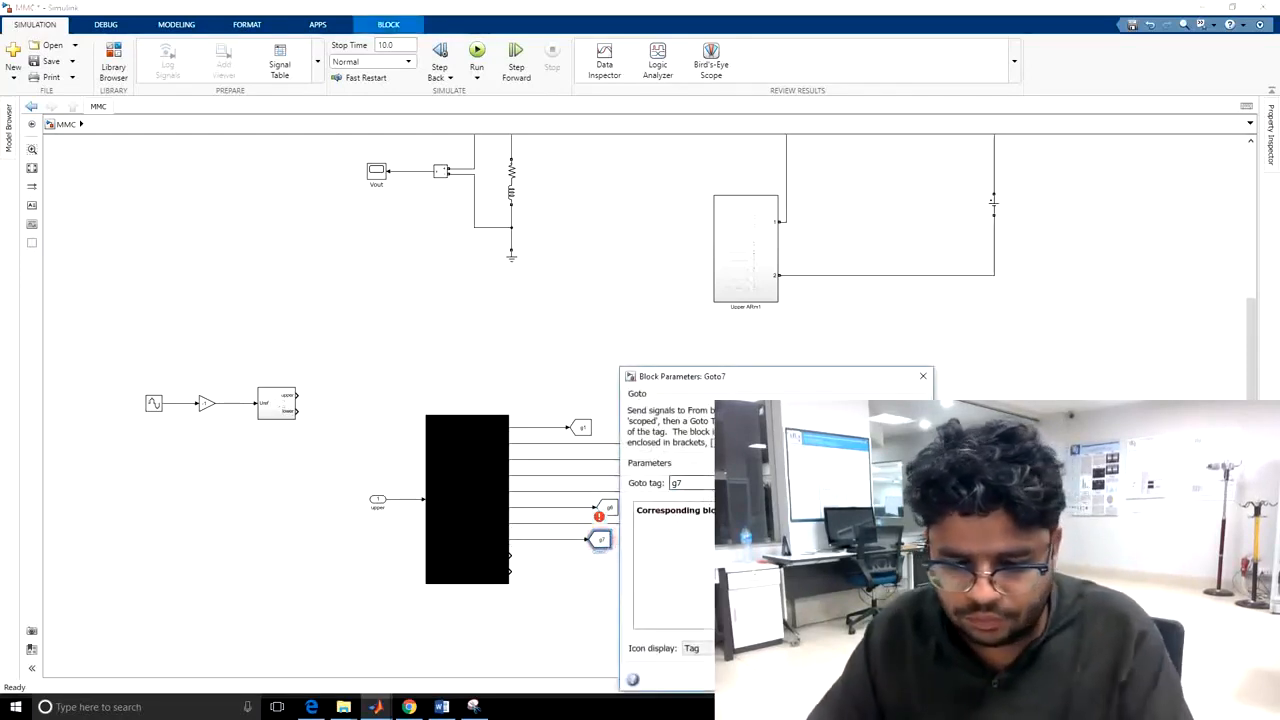
{"action": "type", "text": "8"}
{"action": "key", "text": "Return"}
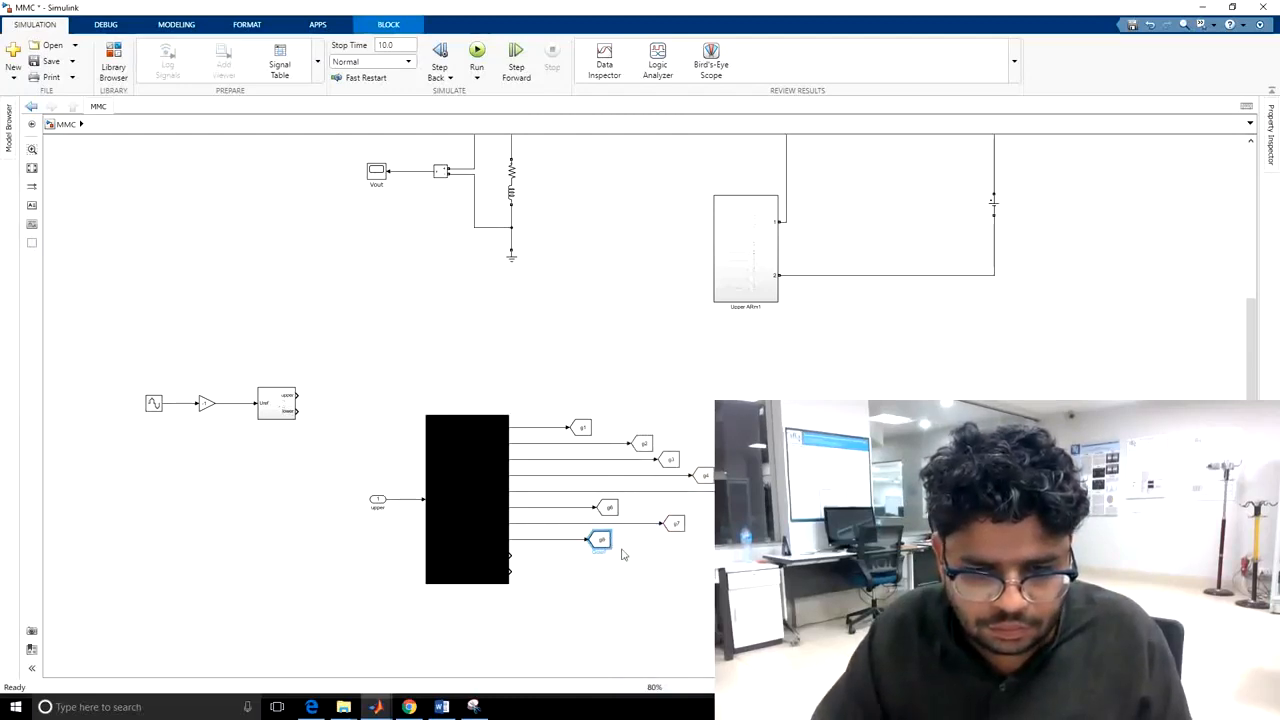
Copy the g8 Goto block, connect the copy to the Demux's ninth output, and set its tag to g9
{"action": "left_click_drag", "start_coordinate": [608, 538], "coordinate": [573, 553]}
{"action": "left_click", "coordinate": [529, 559]}
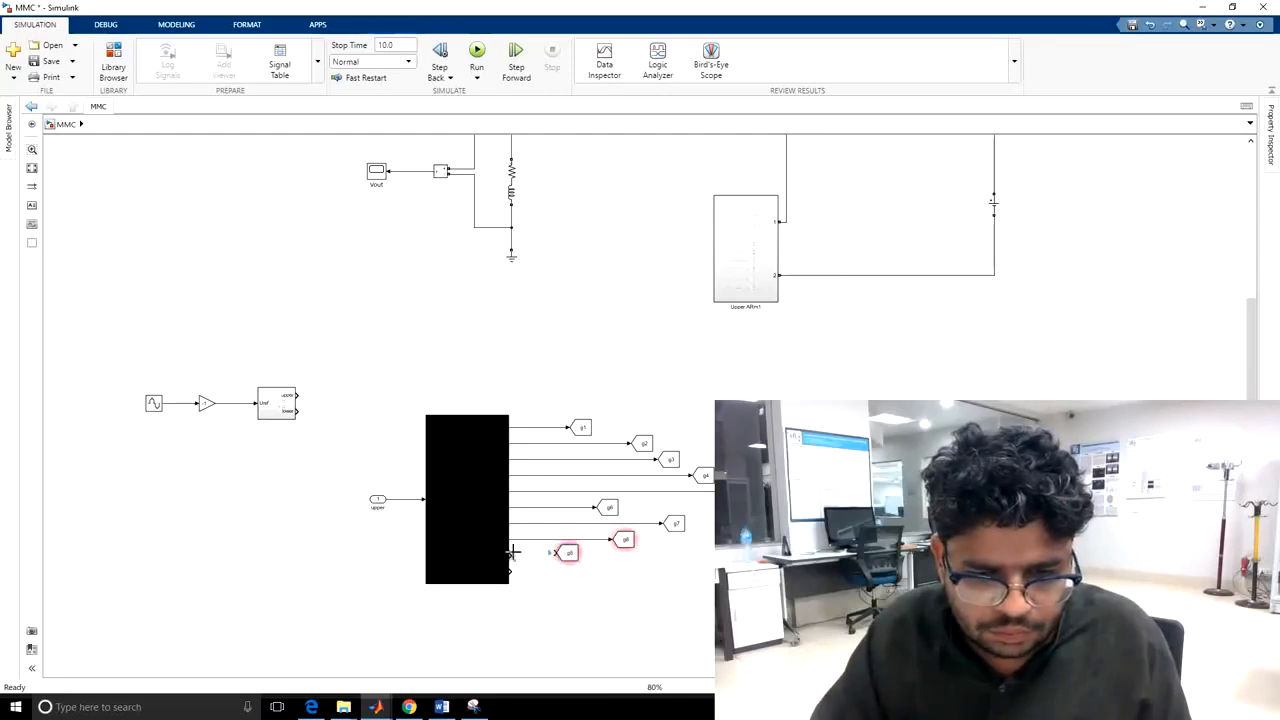
{"action": "double_click", "coordinate": [558, 554]}
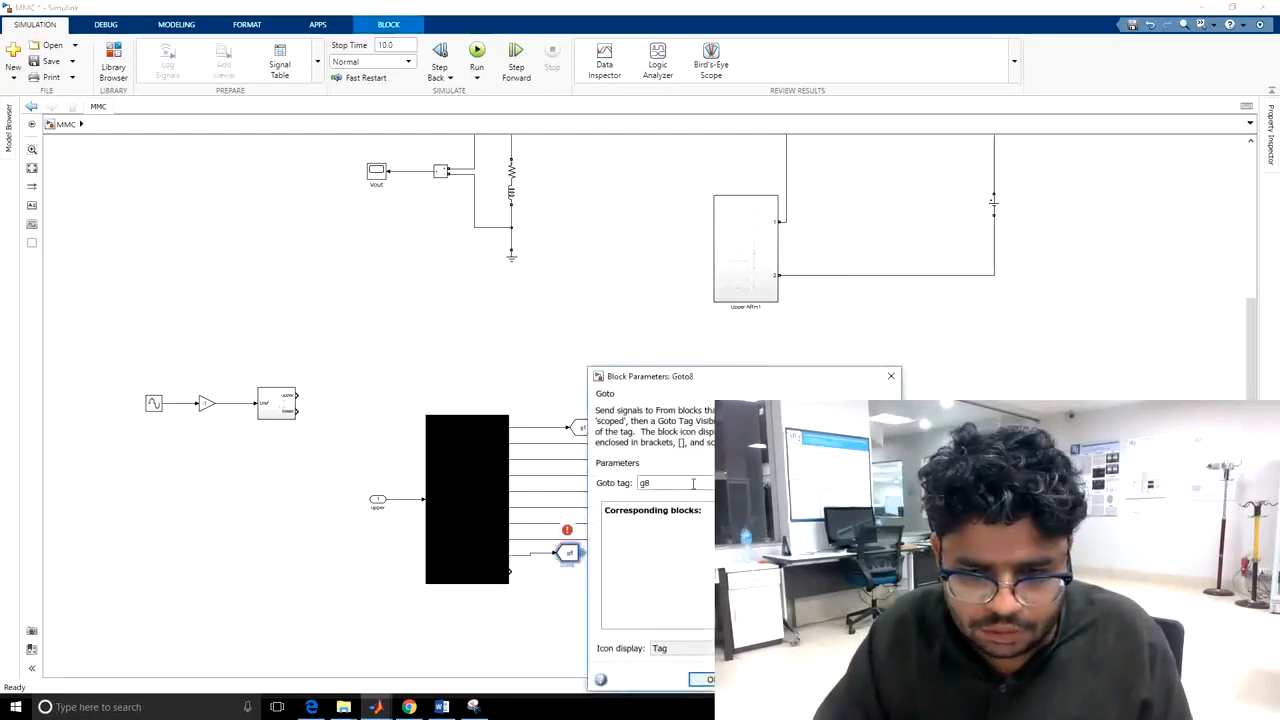
{"action": "left_click", "coordinate": [705, 484]}
{"action": "key", "text": "BackSpace"}
{"action": "type", "text": "9"}
{"action": "key", "text": "Return"}
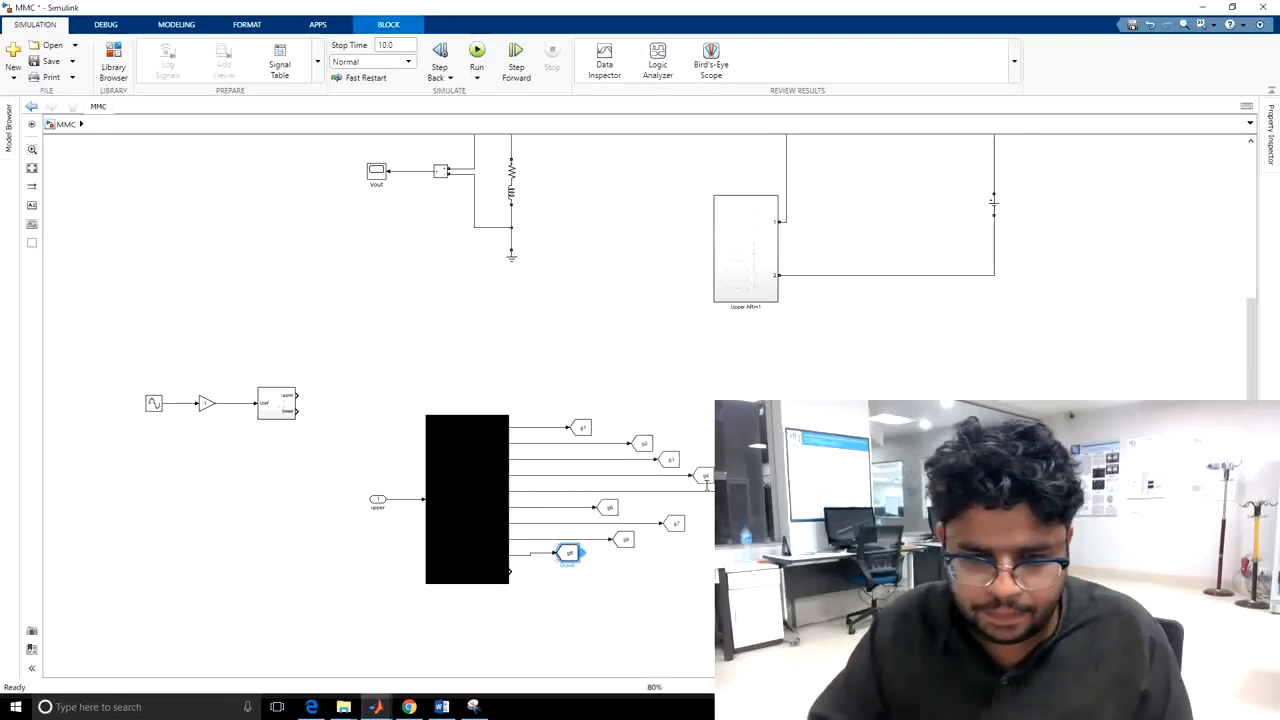
Copy the g9 Goto block, connect the copy to the Demux's tenth output, and set its tag to g10
{"action": "left_click_drag", "start_coordinate": [568, 554], "coordinate": [590, 573]}
{"action": "left_click", "coordinate": [535, 580]}
{"action": "left_click", "coordinate": [603, 577]}
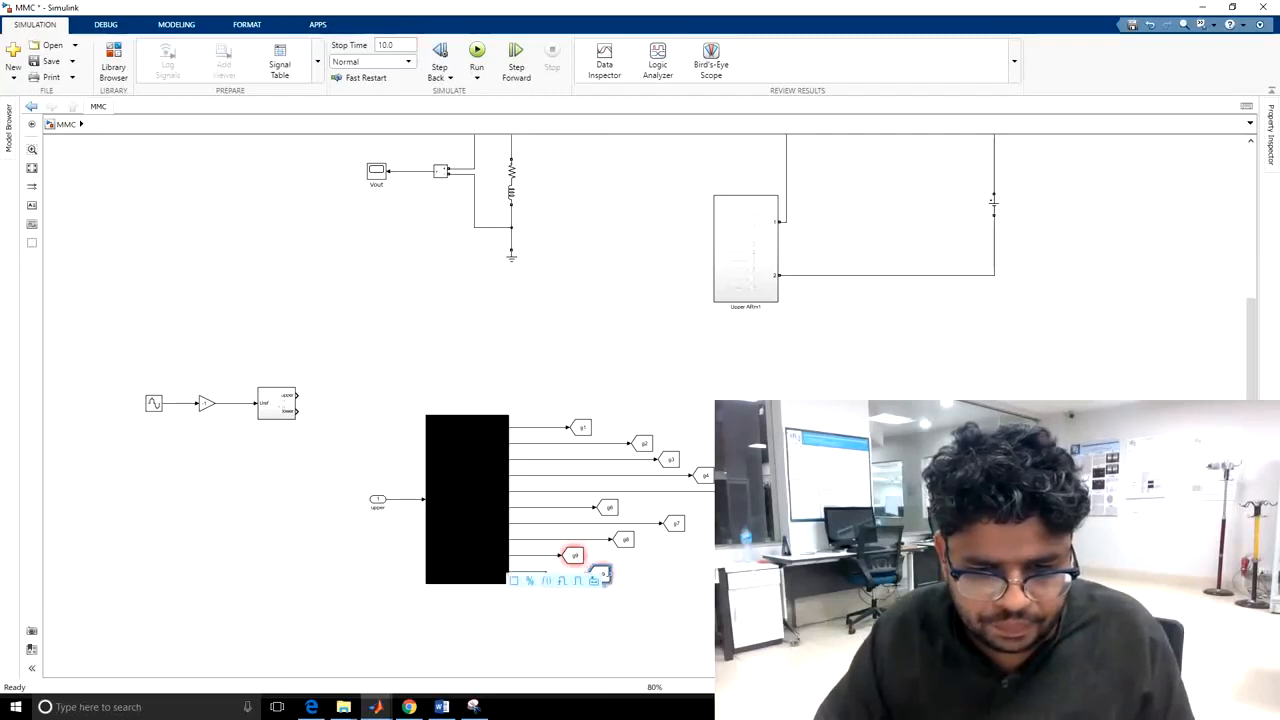
{"action": "left_click_drag", "start_coordinate": [605, 575], "coordinate": [613, 572]}
{"action": "double_click", "coordinate": [610, 571]}
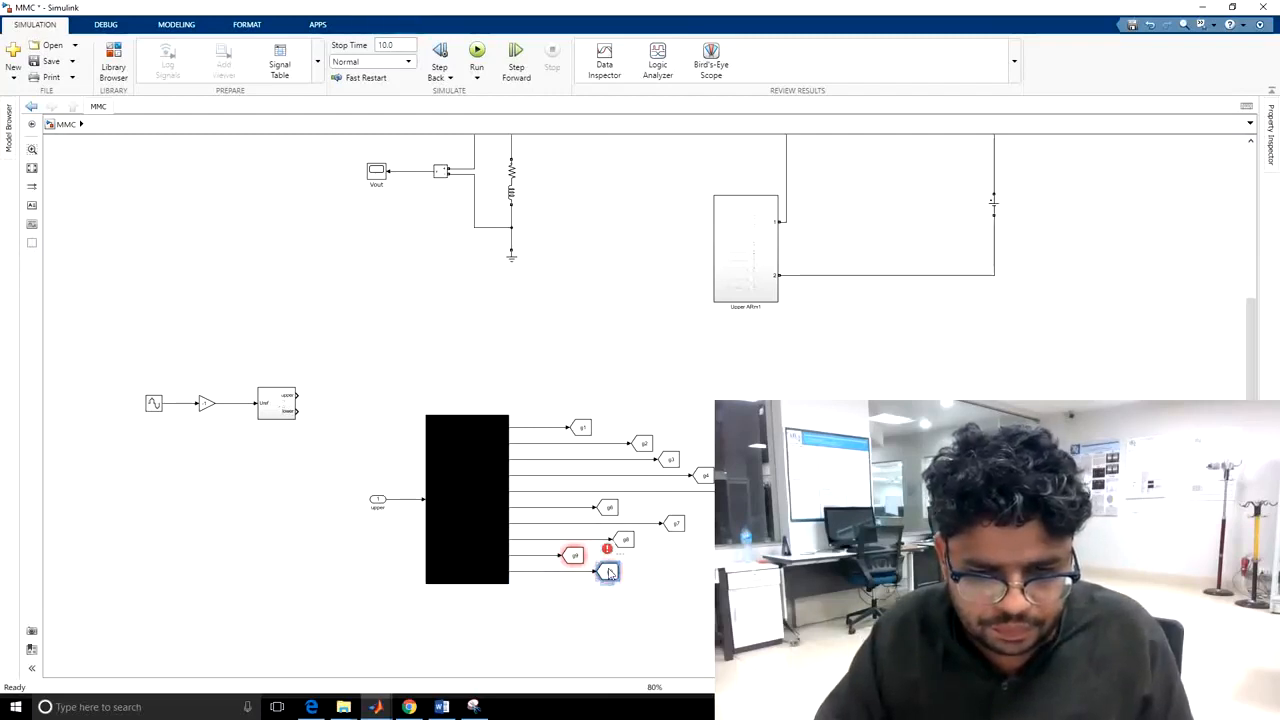
{"action": "type", "text": "g1"}
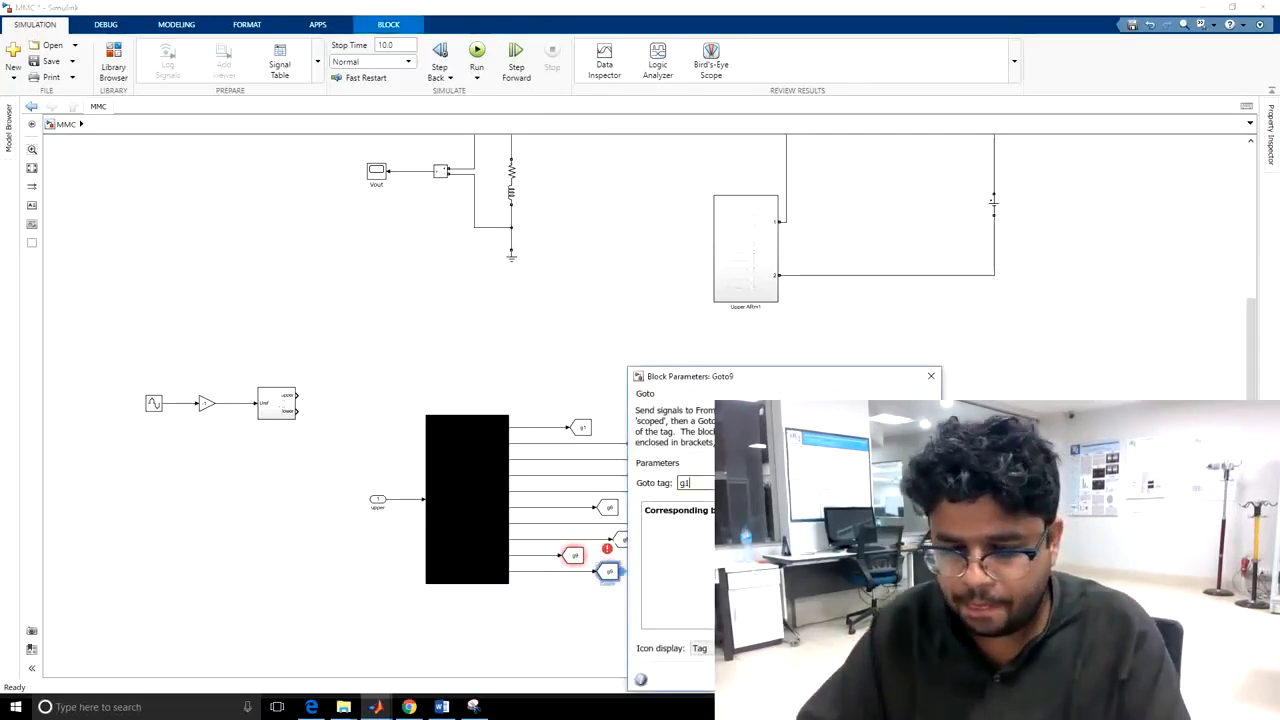
{"action": "type", "text": "0"}
{"action": "key", "text": "Return"}
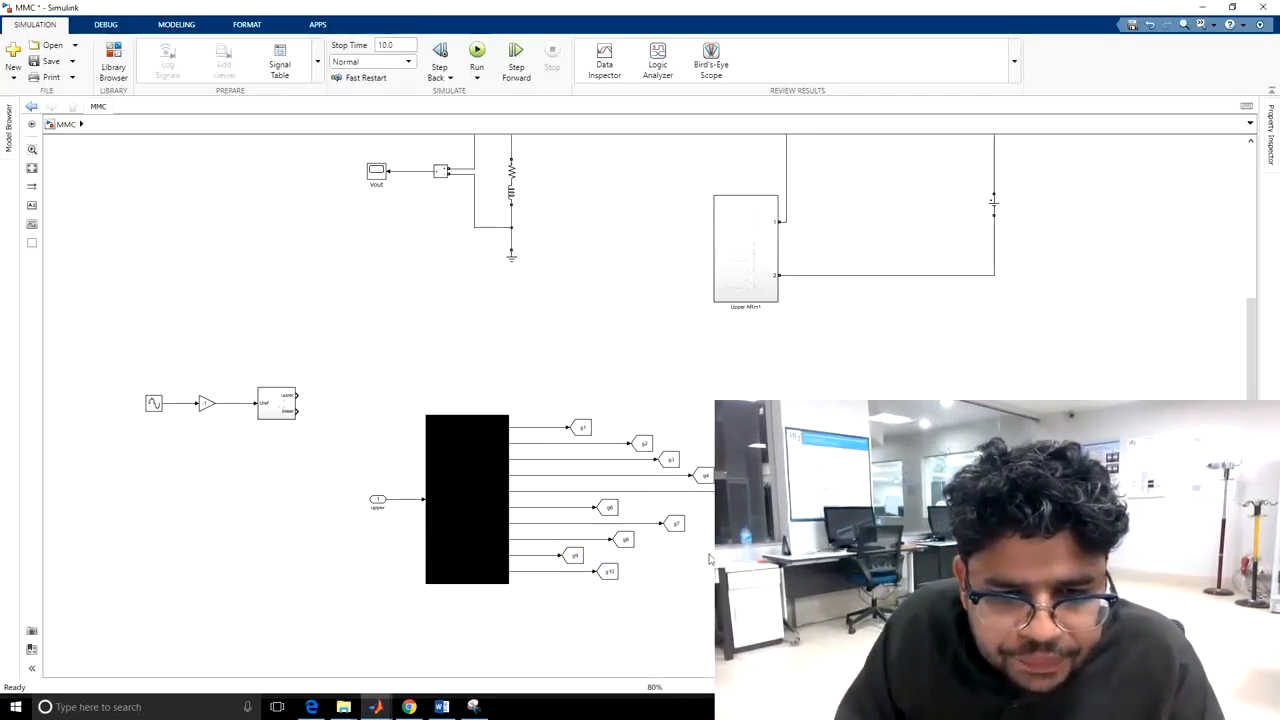
Group the Demux and its ten Goto blocks into a subsystem and delete the leftover upper inport with its line
{"action": "left_click_drag", "start_coordinate": [349, 380], "coordinate": [818, 610]}
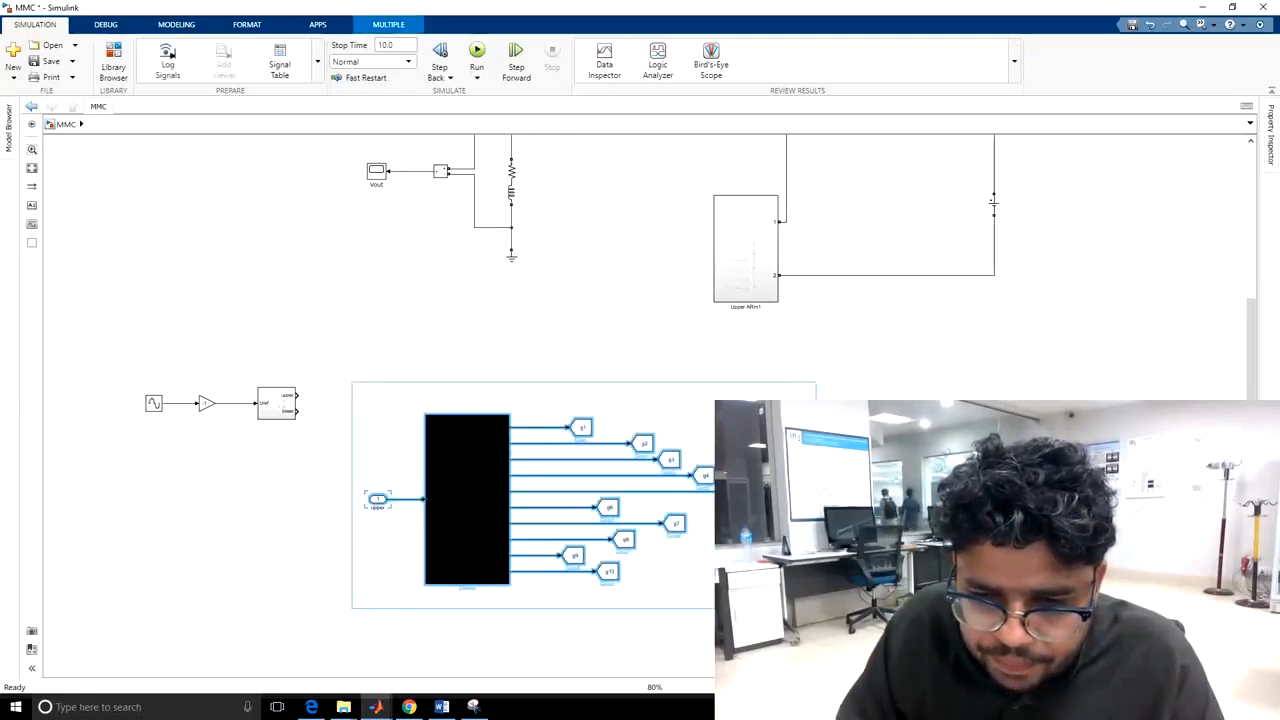
{"action": "key", "text": "ctrl+g"}
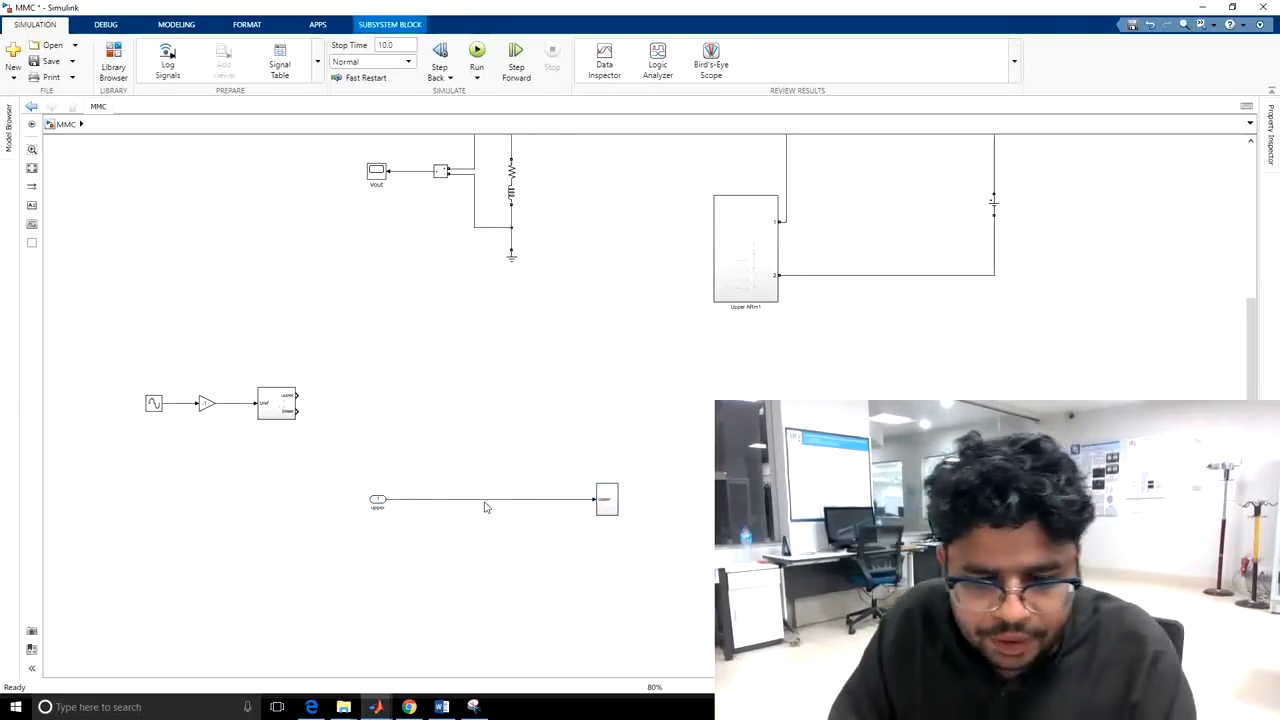
{"action": "left_click", "coordinate": [470, 499]}
{"action": "left_click_drag", "start_coordinate": [335, 483], "coordinate": [535, 543]}
{"action": "key", "text": "Delete"}
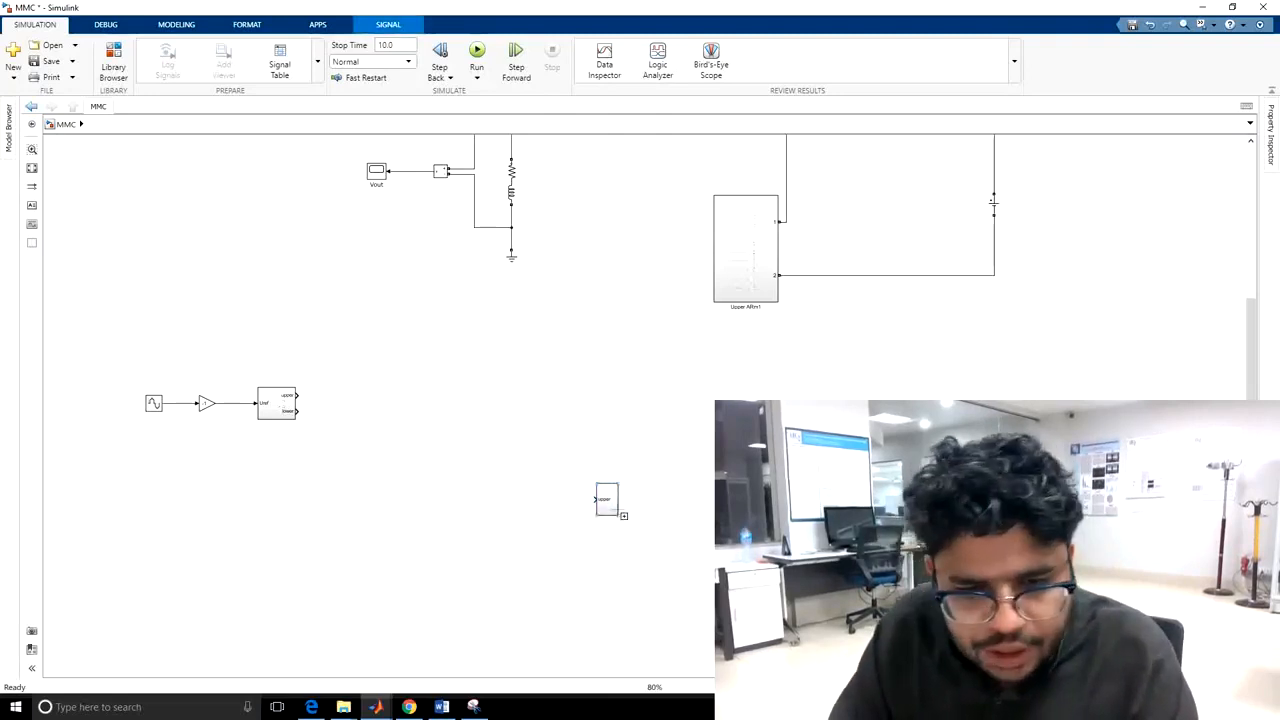
Connect the new Goto subsystem to the control subsystem's upper output and place a copy of it below
{"action": "left_click_drag", "start_coordinate": [607, 500], "coordinate": [377, 443]}
{"action": "left_click", "coordinate": [350, 398]}
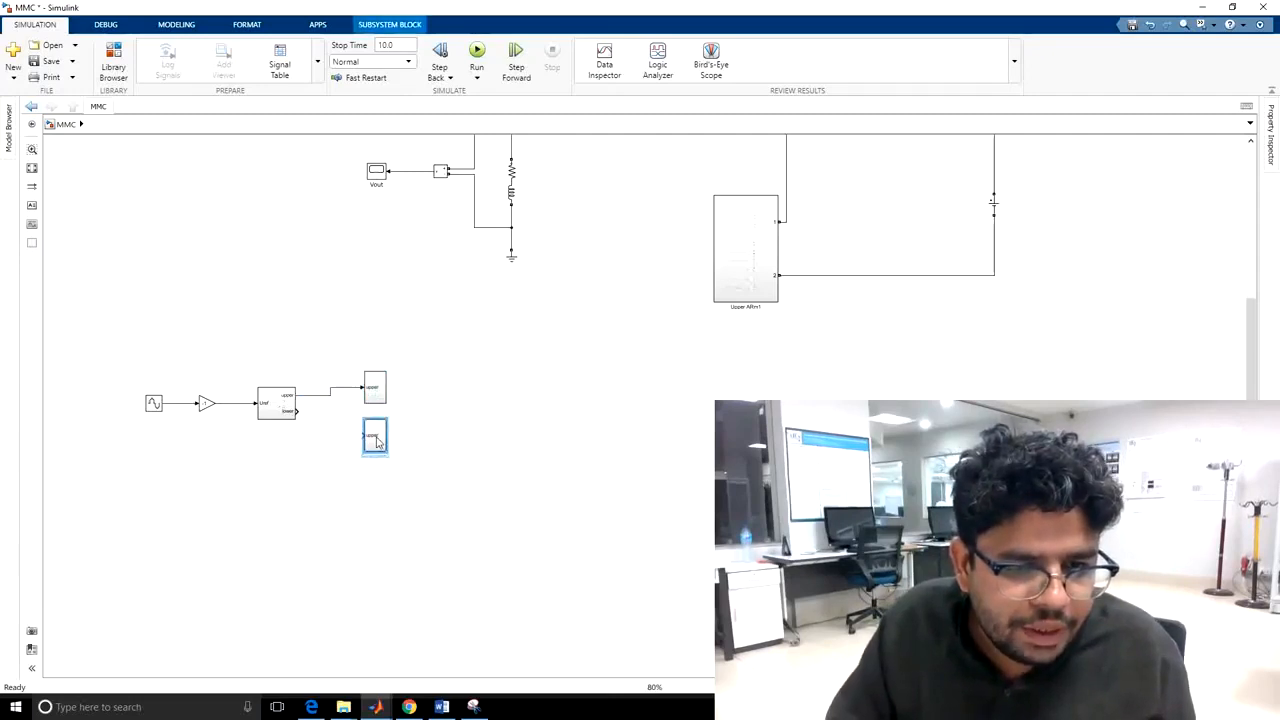
Open the copied Goto subsystem and rename its inport to lower
{"action": "double_click", "coordinate": [376, 447]}
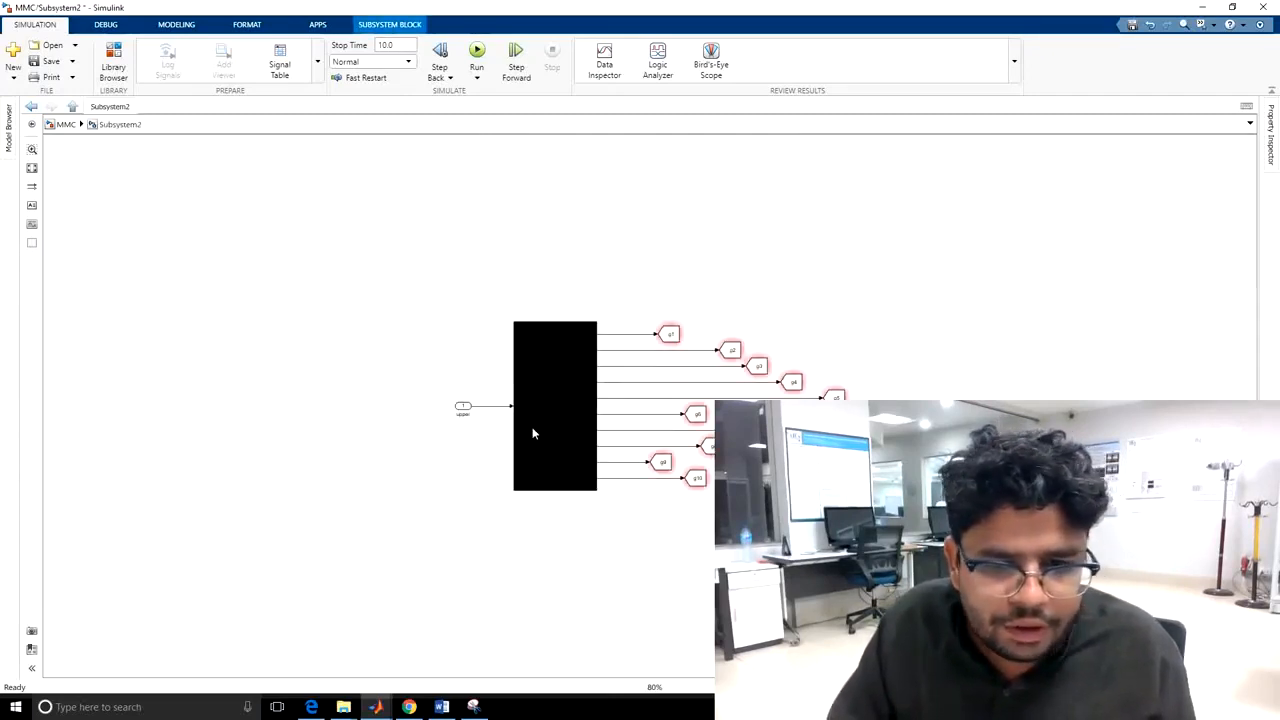
{"action": "left_click", "coordinate": [460, 416]}
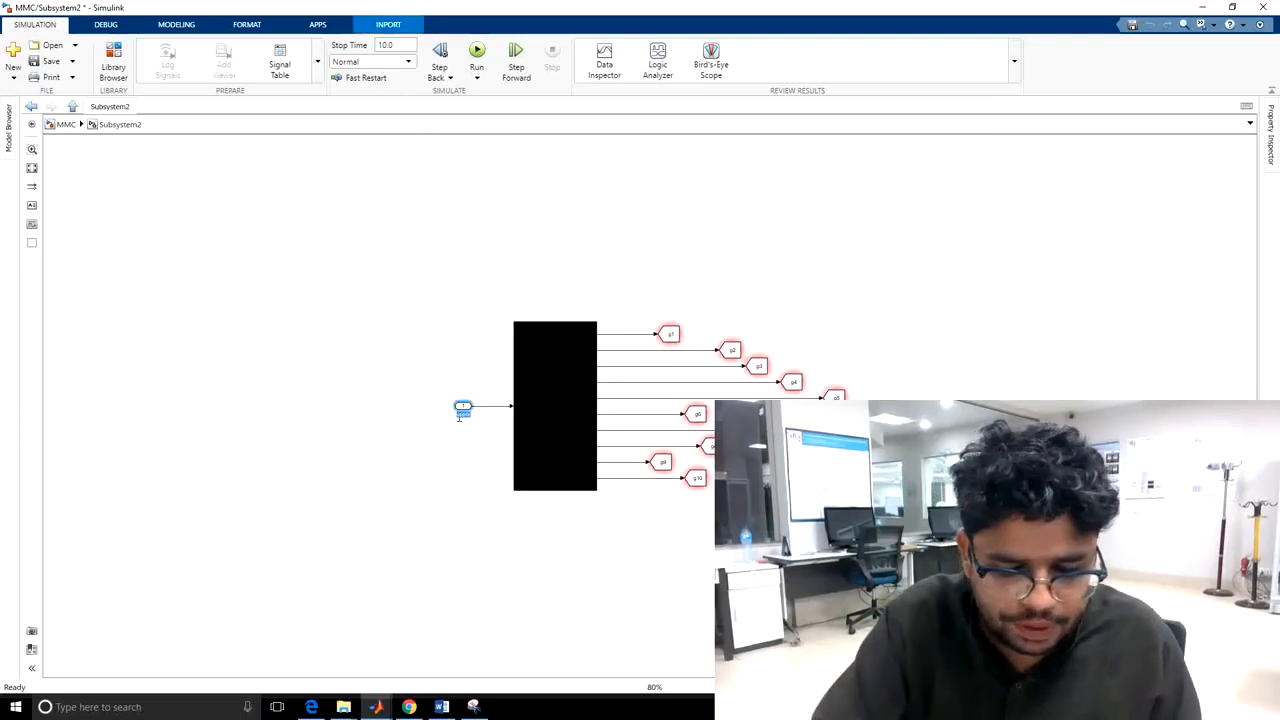
{"action": "left_click", "coordinate": [452, 478]}
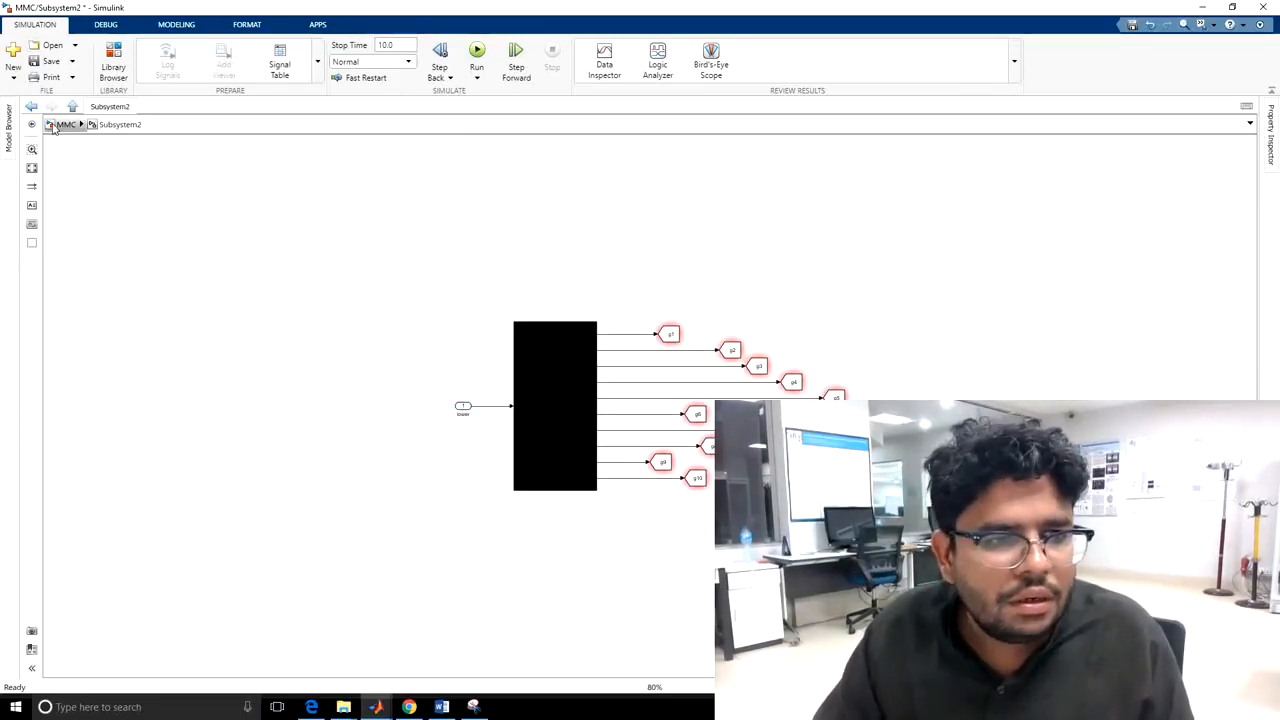
Set the tags of the Goto blocks on the Demux's first and second outputs to g11 and g12
{"action": "double_click", "coordinate": [670, 335]}
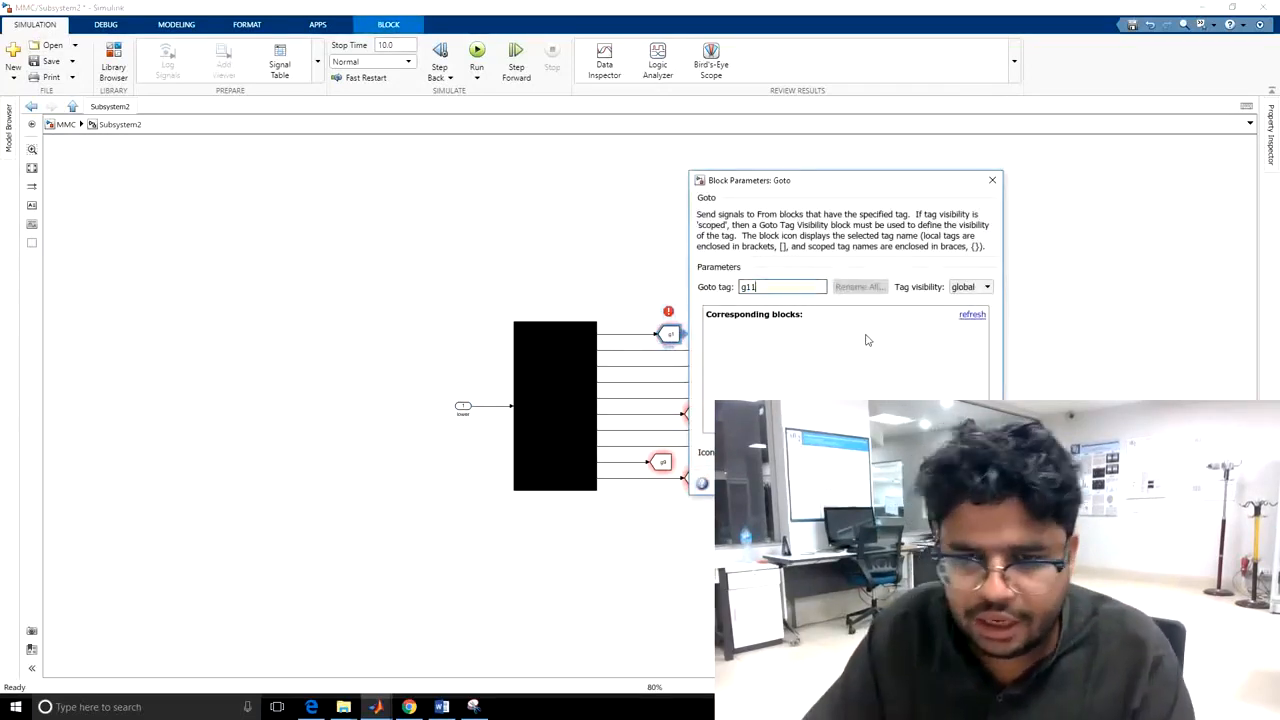
{"action": "key", "text": "Return"}
{"action": "double_click", "coordinate": [730, 350]}
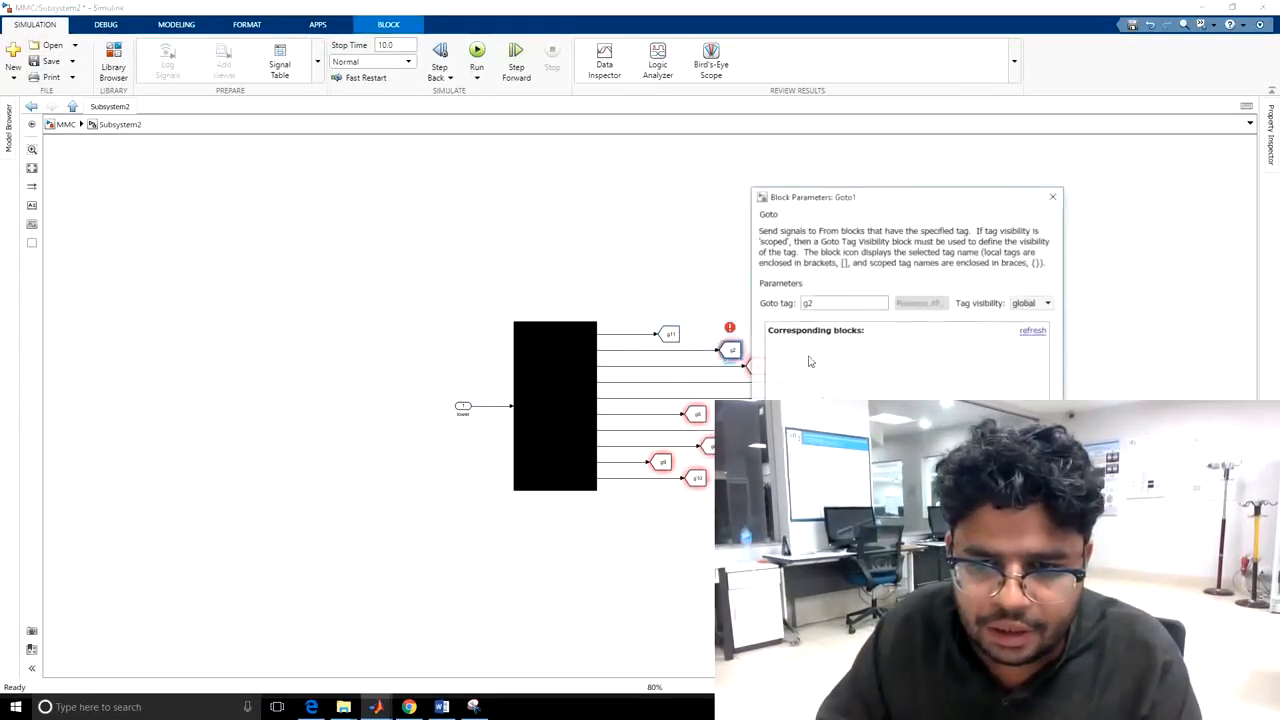
{"action": "left_click", "coordinate": [860, 303]}
{"action": "key", "text": "Return"}
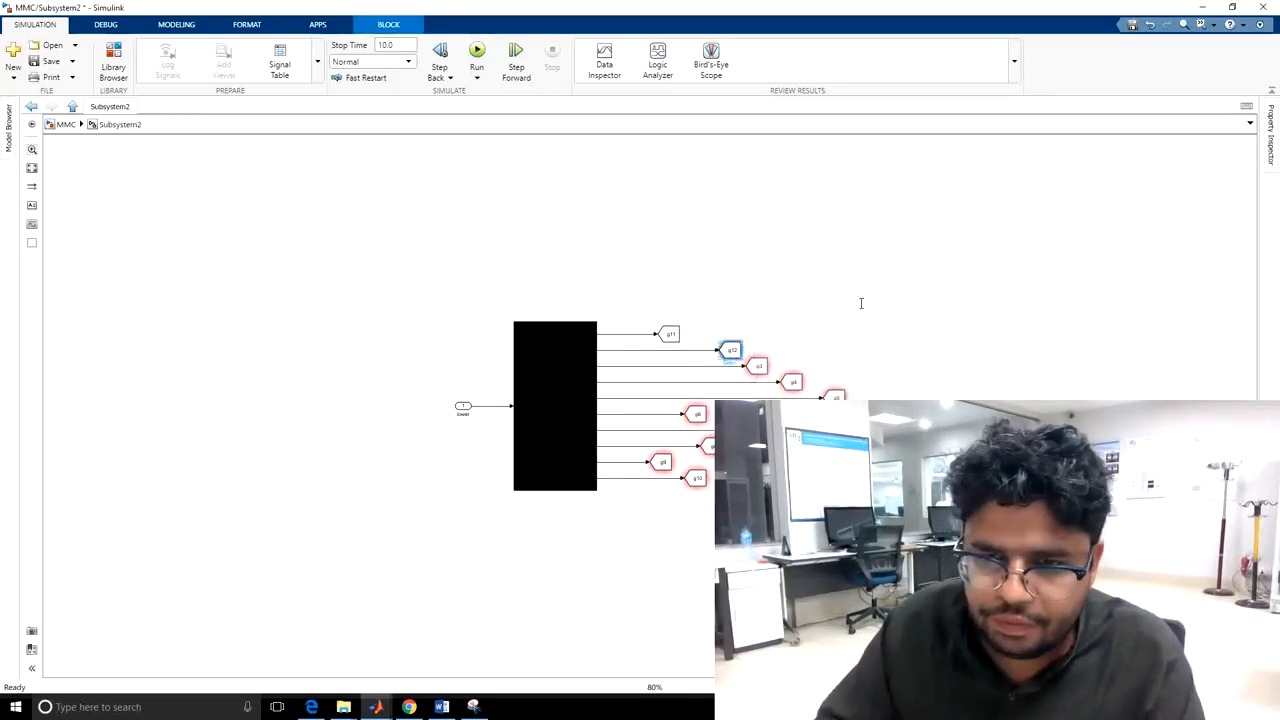
Set the tags of the Goto blocks on the Demux's third and fourth outputs to g13 and g14
{"action": "double_click", "coordinate": [757, 366]}
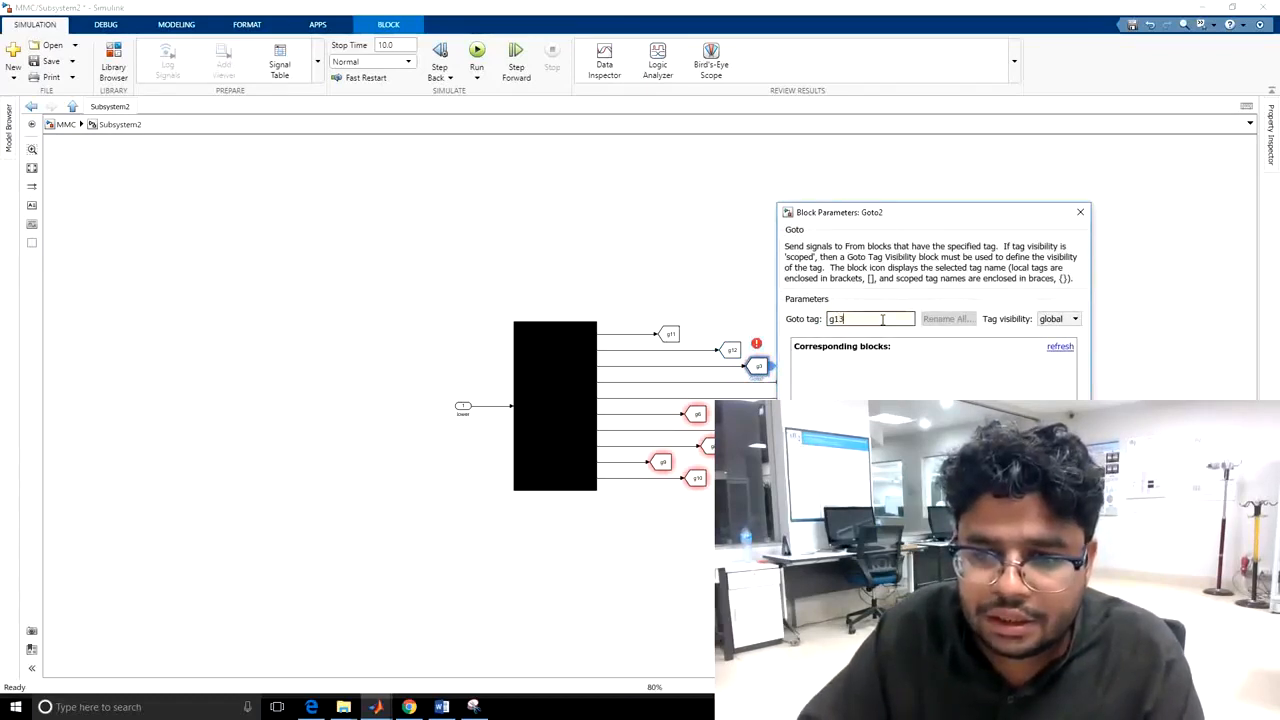
{"action": "key", "text": "Return"}
{"action": "left_click", "coordinate": [791, 382]}
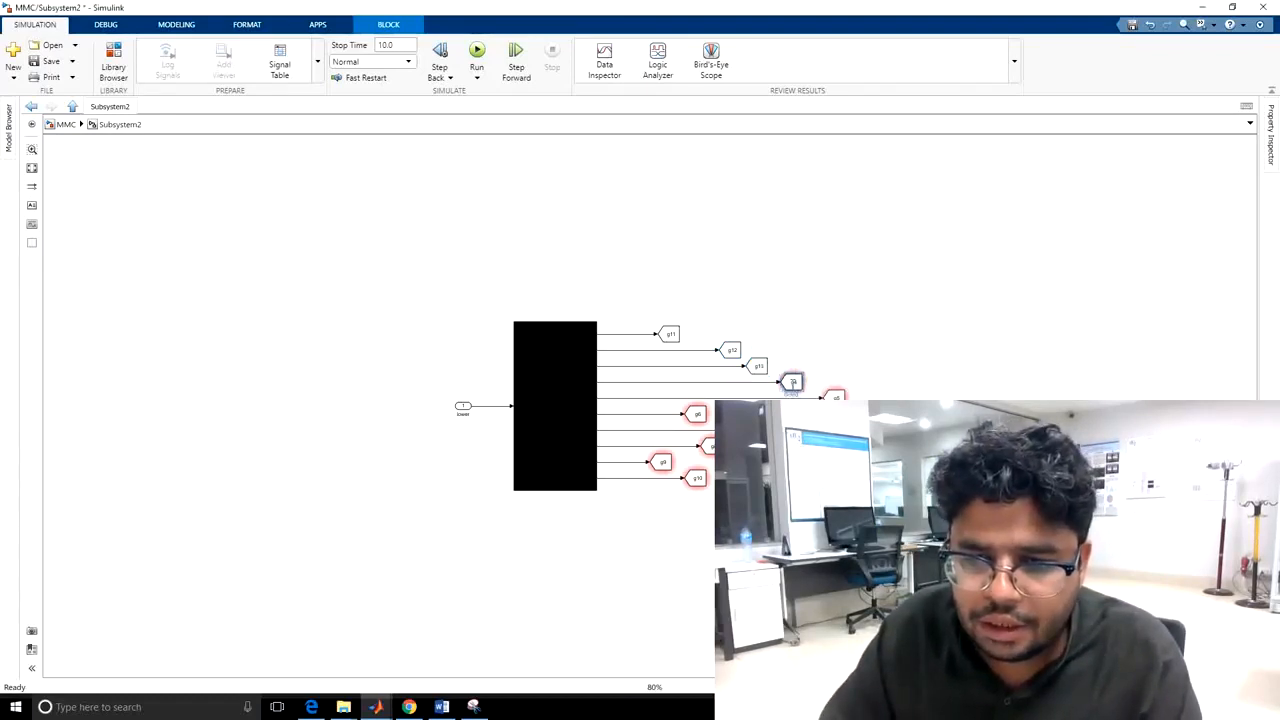
{"action": "double_click", "coordinate": [791, 382]}
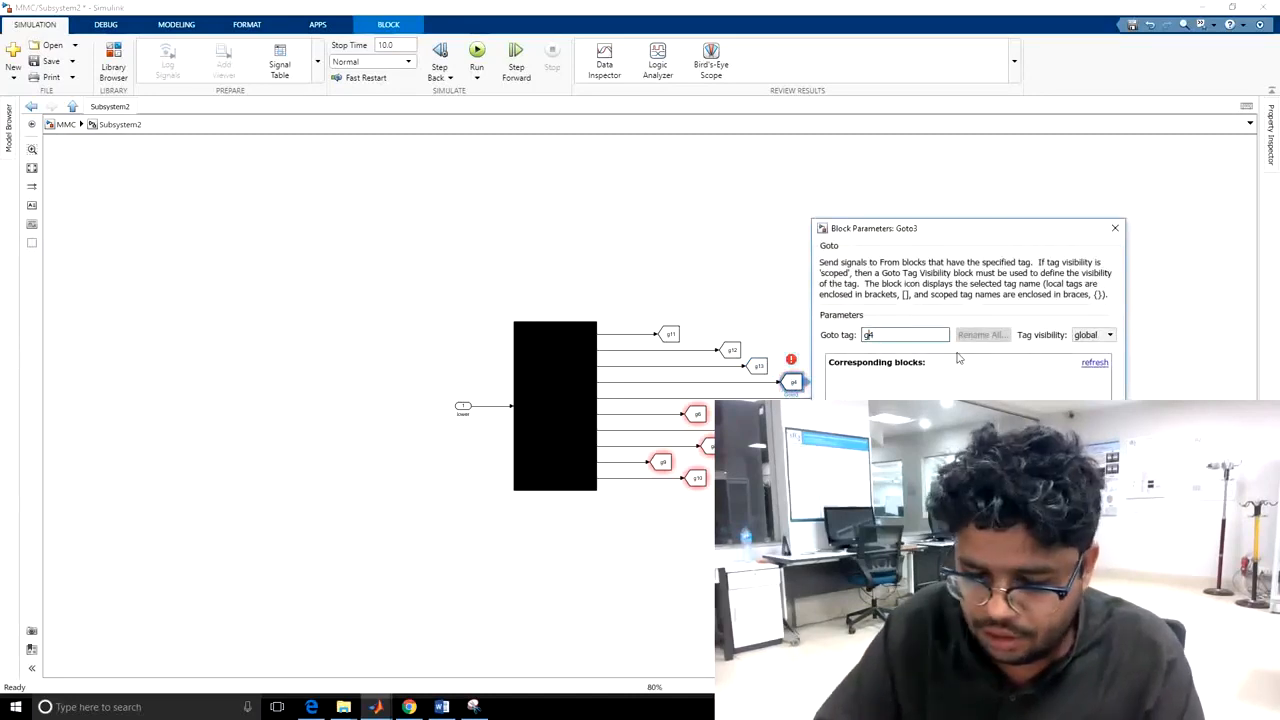
{"action": "key", "text": "Return"}
Set the tags of the Goto blocks on the Demux's fifth and sixth outputs to g15 and g16
{"action": "double_click", "coordinate": [834, 396]}
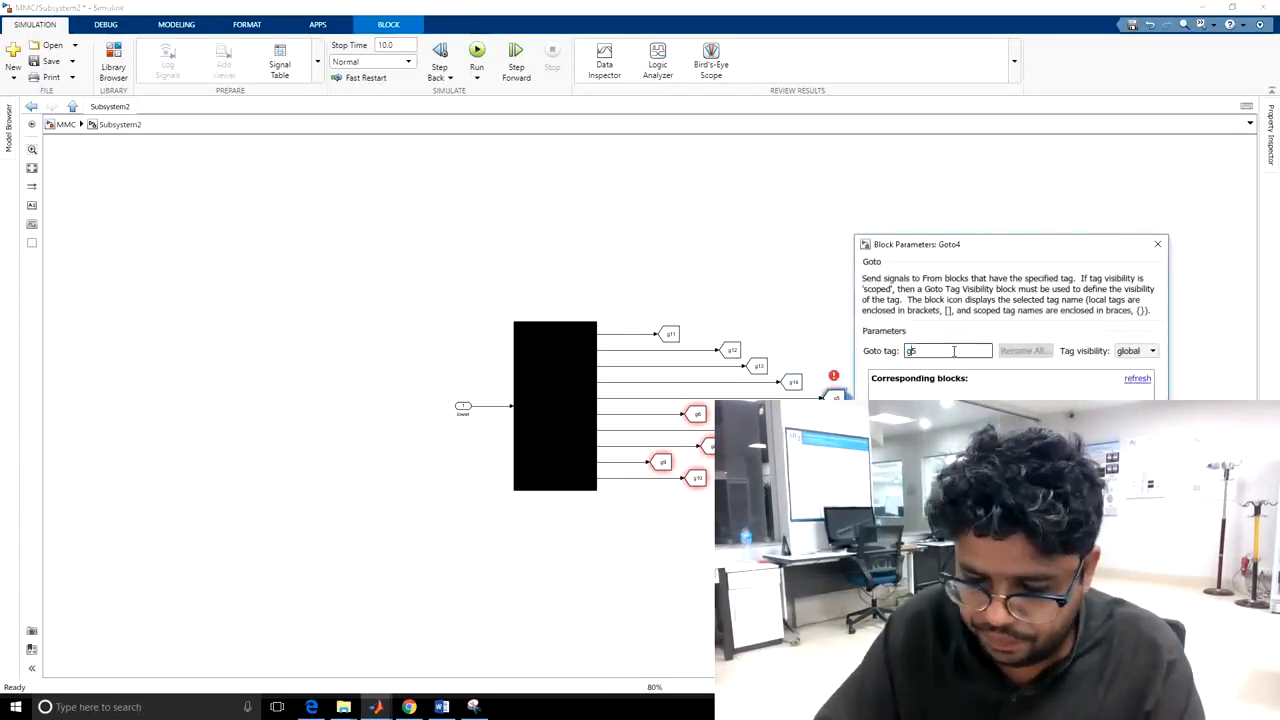
{"action": "type", "text": "g15"}
{"action": "key", "text": "Return"}
{"action": "left_click", "coordinate": [692, 413]}
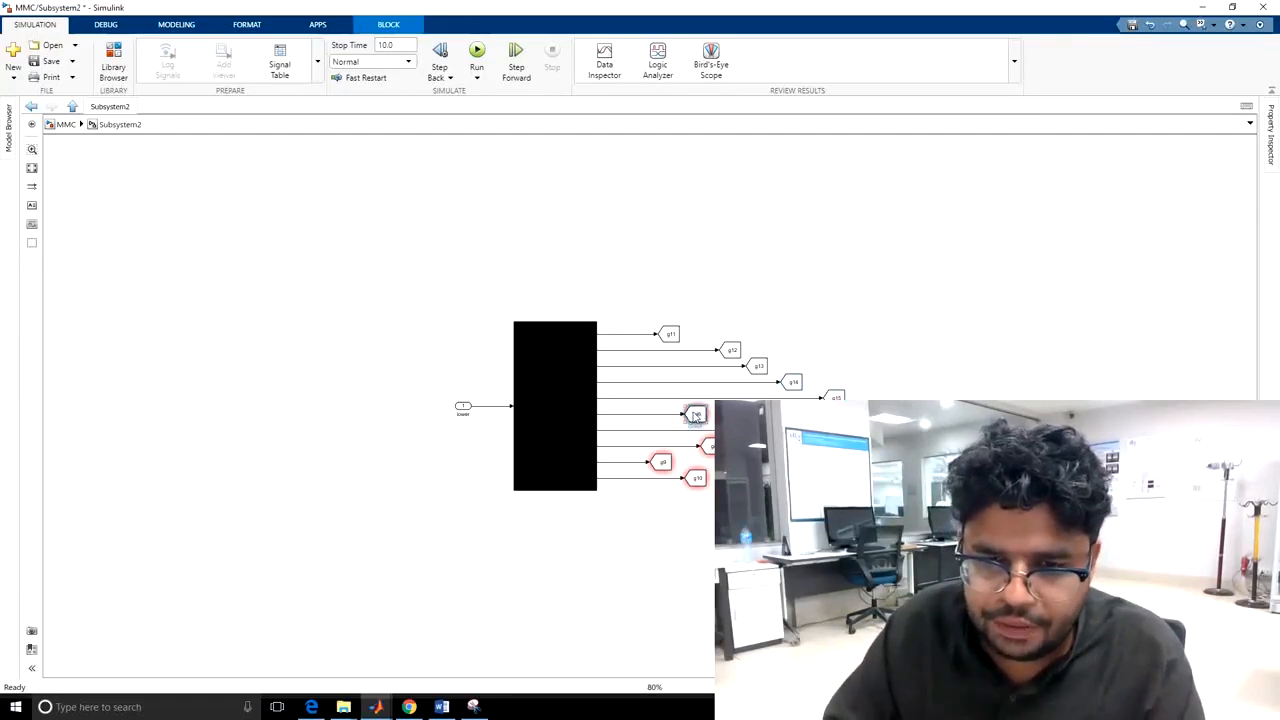
{"action": "double_click", "coordinate": [692, 413]}
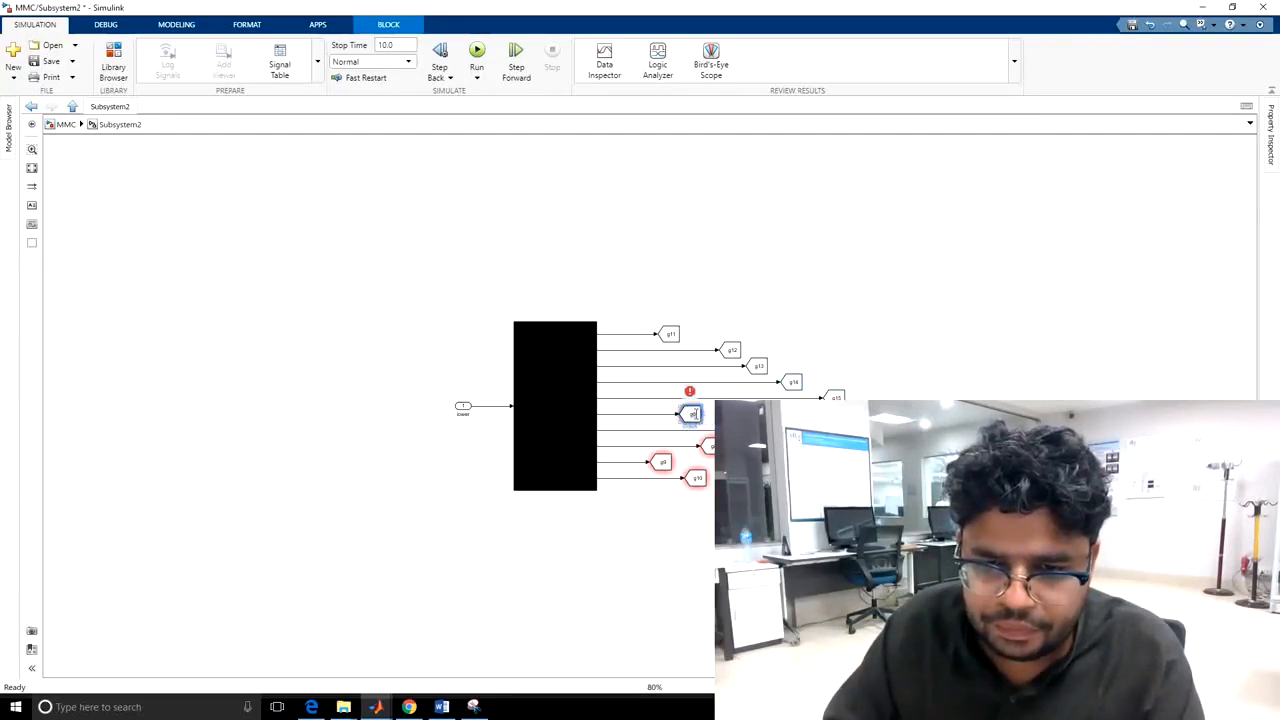
{"action": "double_click", "coordinate": [801, 368]}
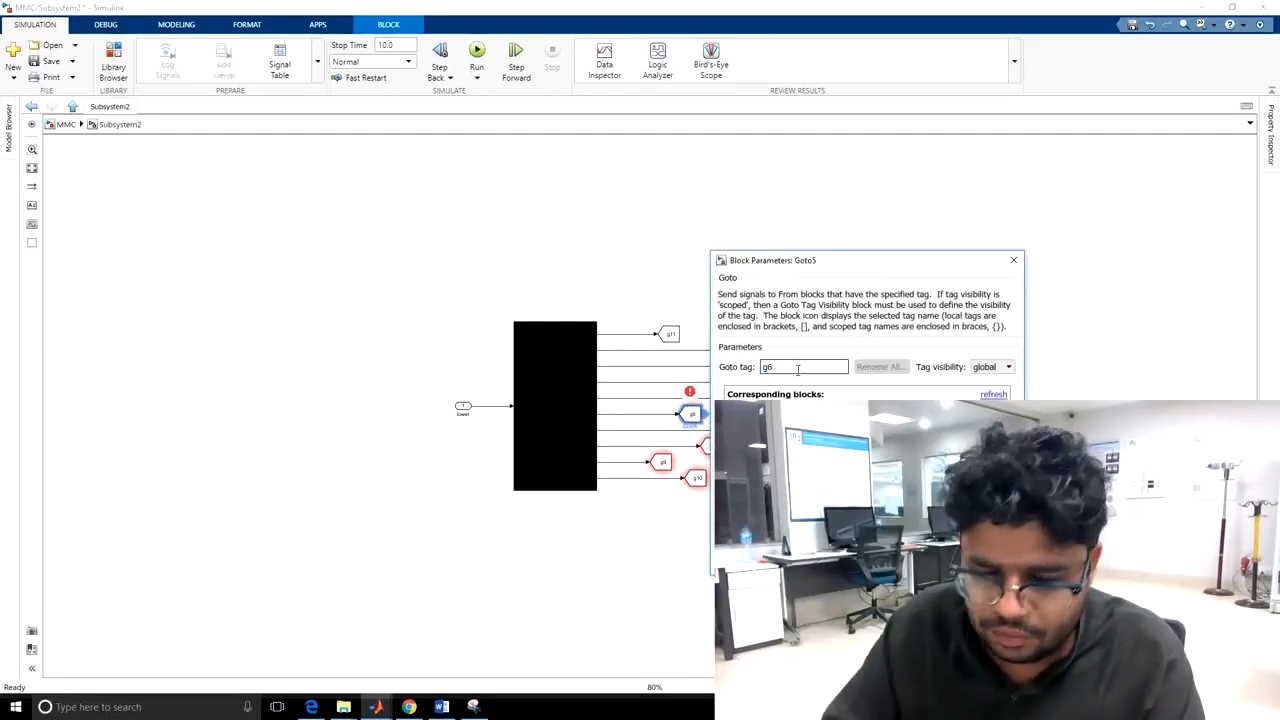
{"action": "type", "text": "g16"}
{"action": "key", "text": "Return"}
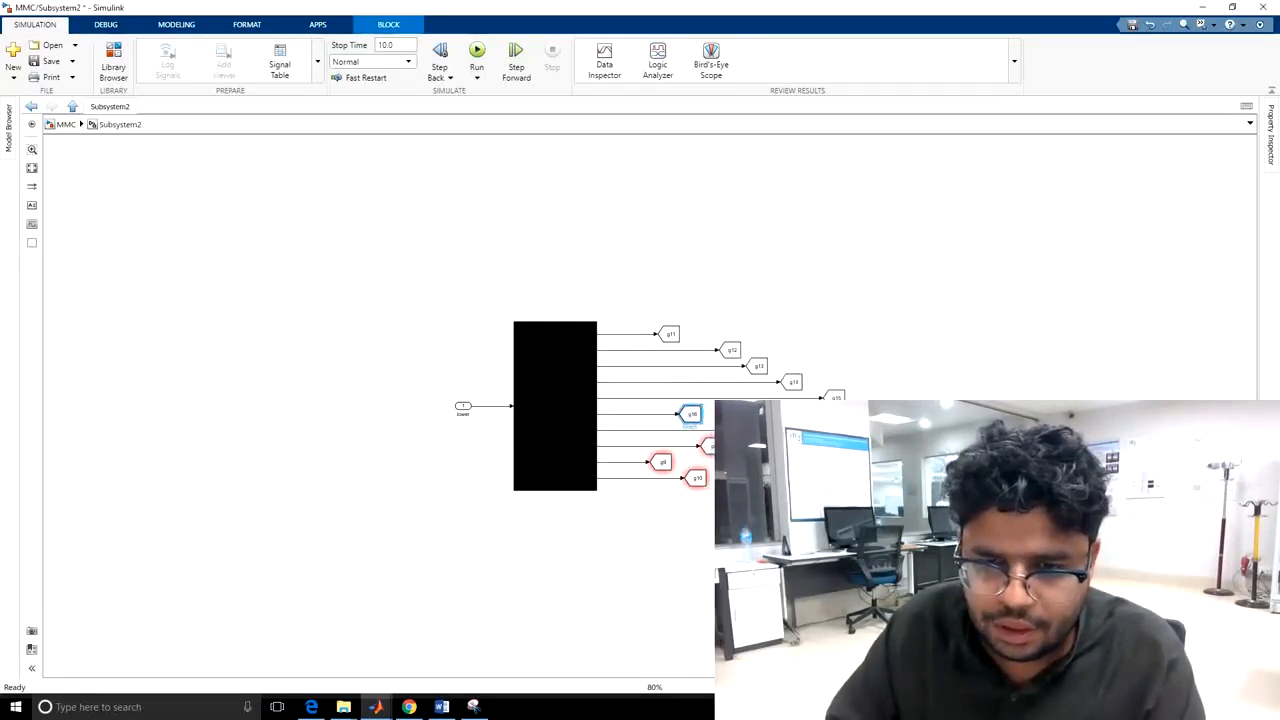
Set the tags of the Goto blocks on the Demux's seventh and eighth outputs to g17 and g18
{"action": "double_click", "coordinate": [706, 445]}
{"action": "double_click", "coordinate": [886, 382]}
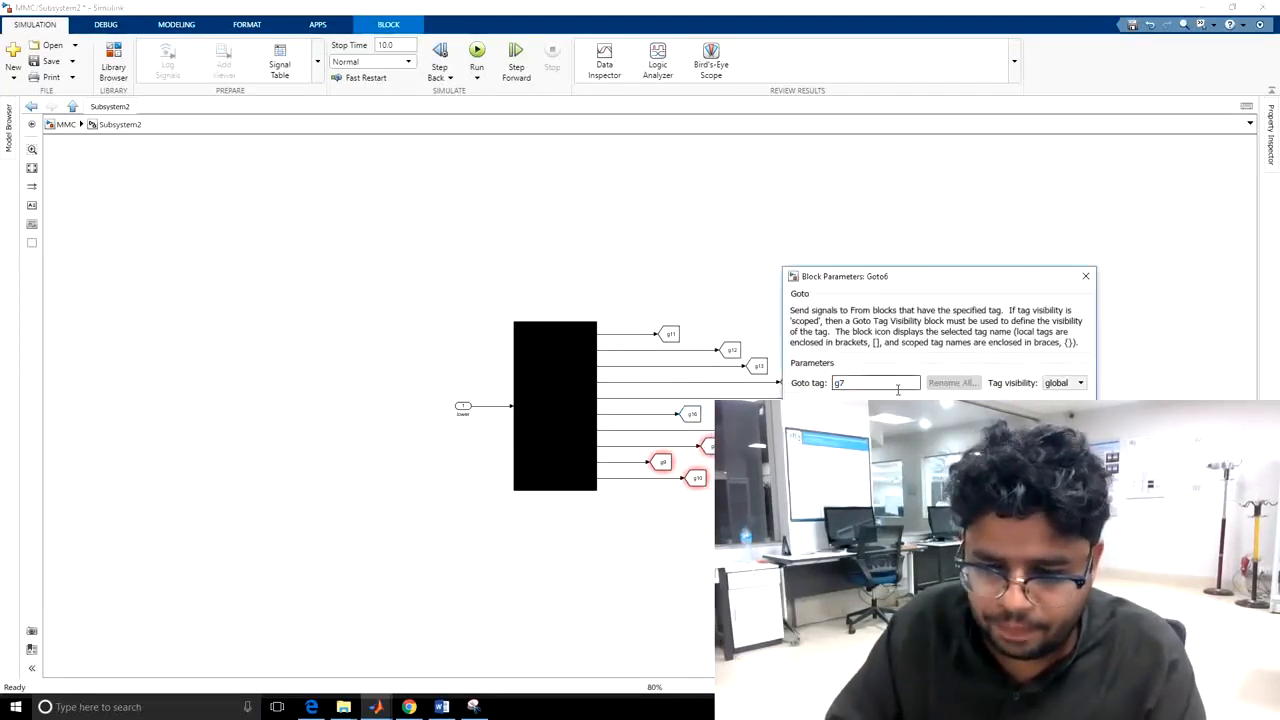
{"action": "type", "text": "g17"}
{"action": "key", "text": "Return"}
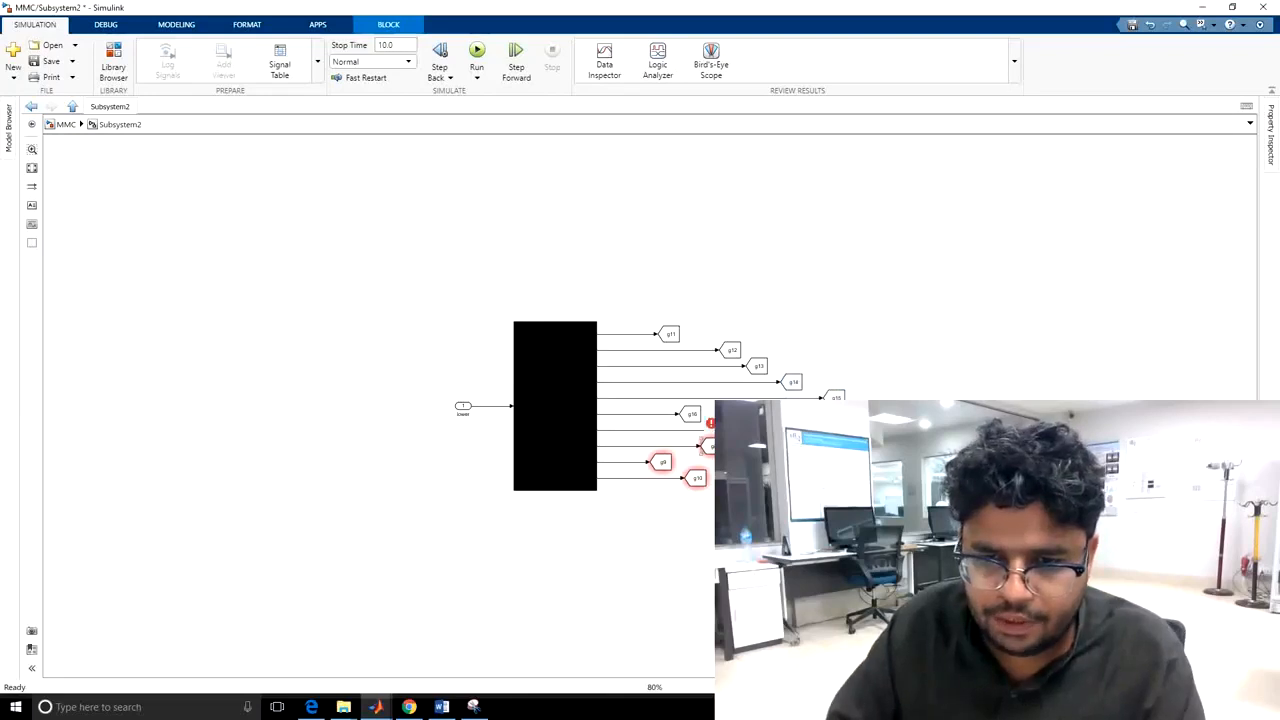
{"action": "double_click", "coordinate": [707, 445]}
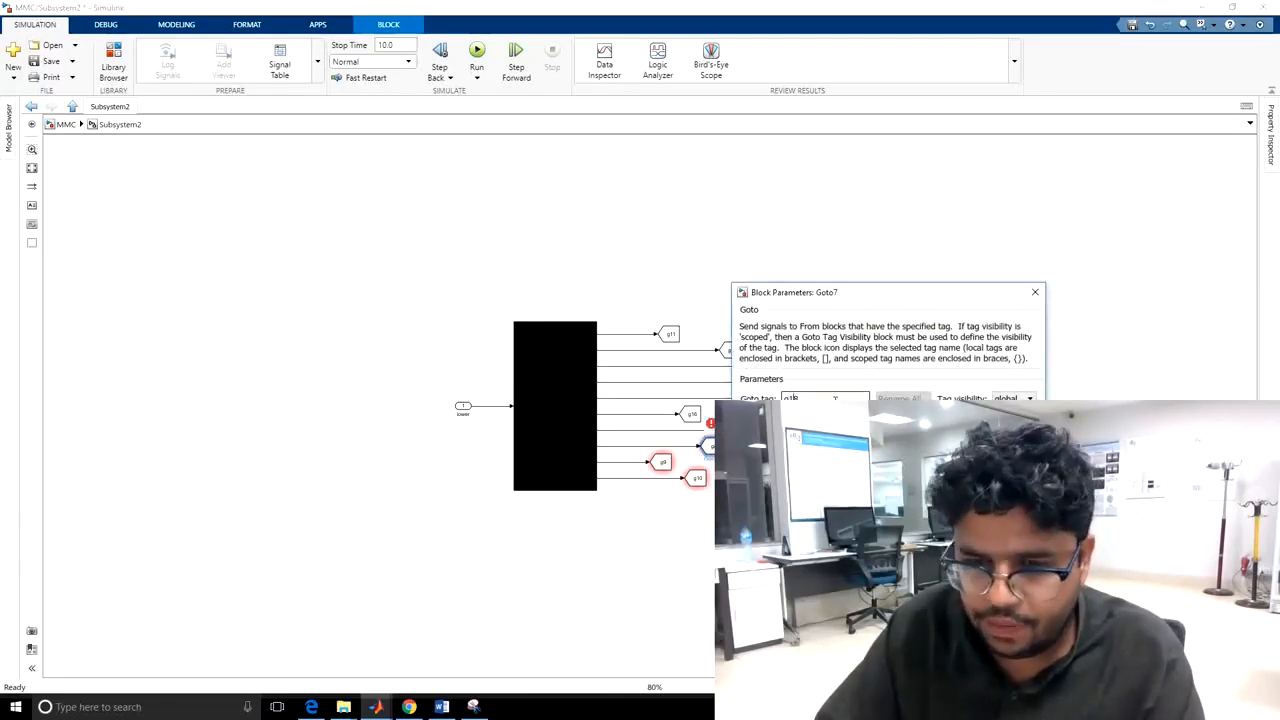
{"action": "key", "text": "Return"}
Set the tags of the Goto blocks on the Demux's ninth and tenth outputs to g19 and g20
{"action": "double_click", "coordinate": [662, 463]}
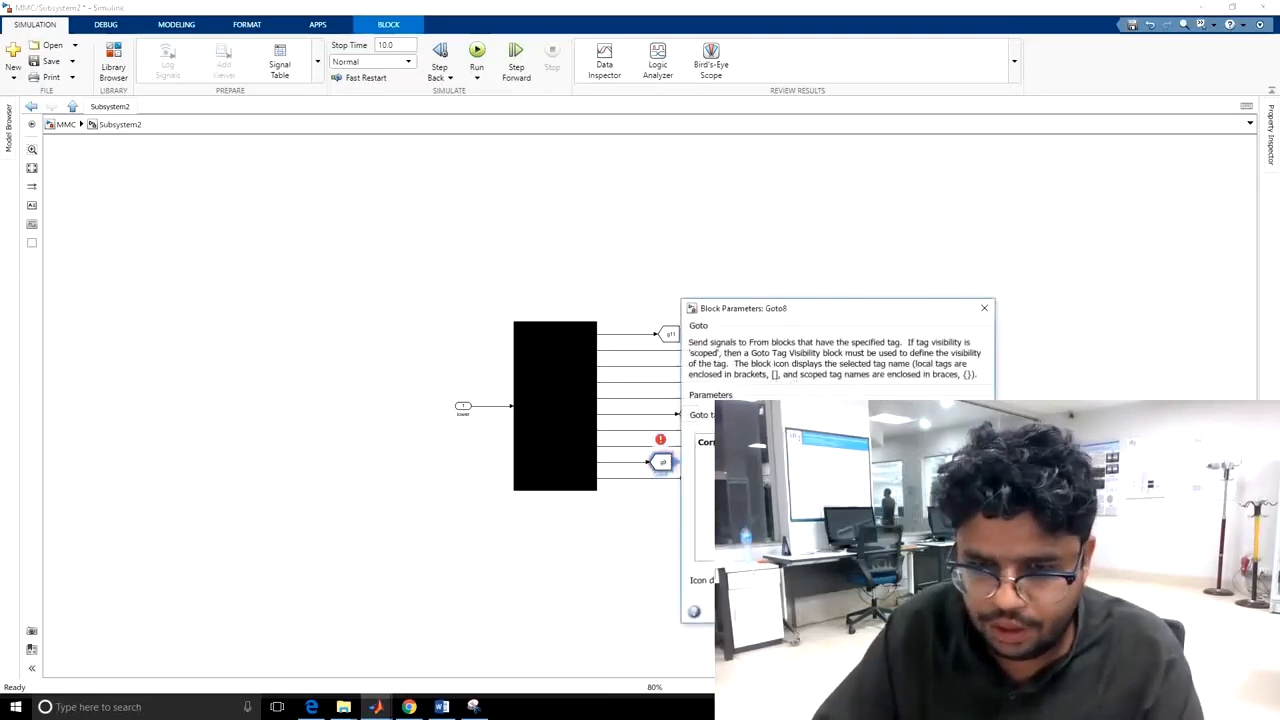
{"action": "key", "text": "Return"}
{"action": "double_click", "coordinate": [697, 480]}
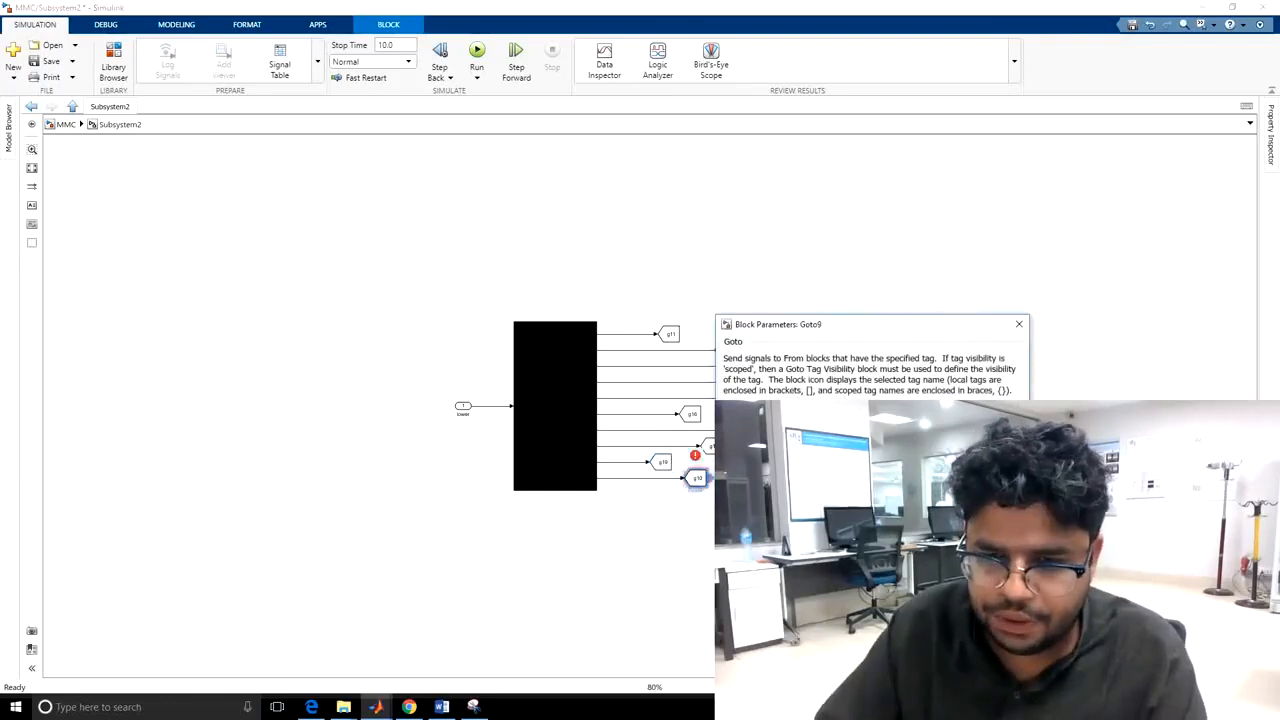
{"action": "key", "text": "Return"}
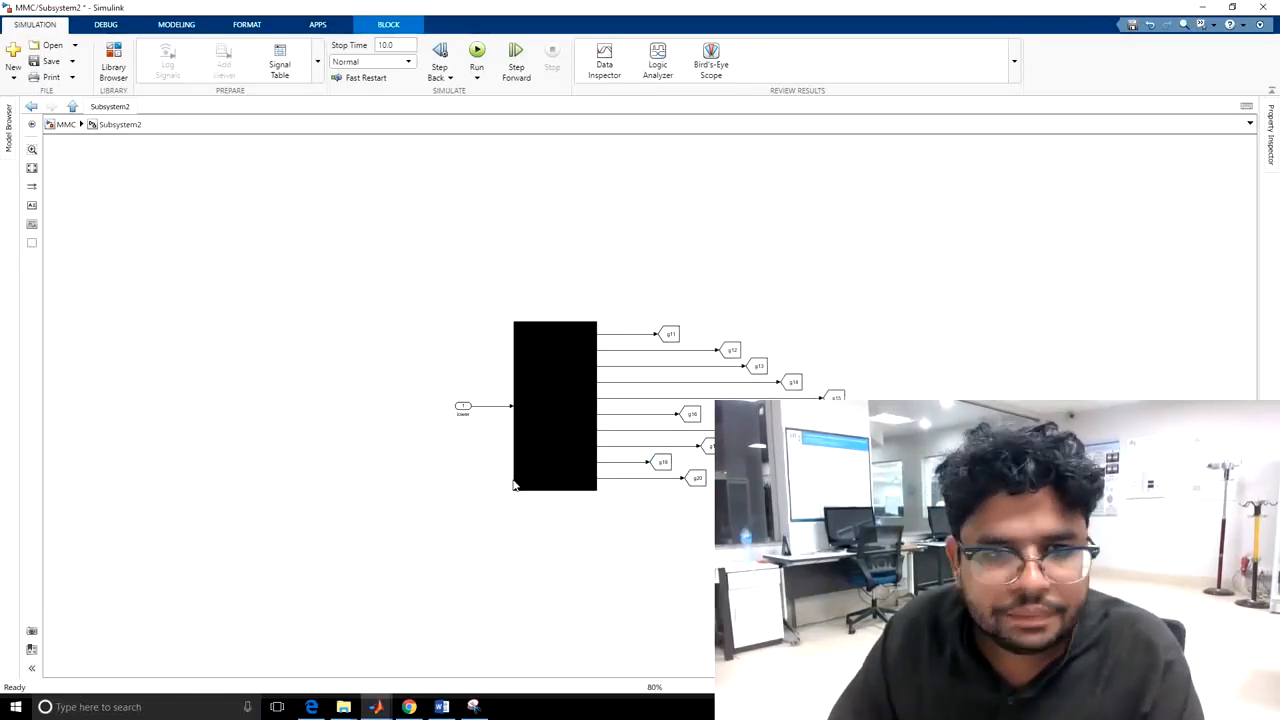
Return to the top-level MMC model and connect the lower Demux subsystem's input to the control subsystem's lower output
{"action": "left_click", "coordinate": [155, 198]}
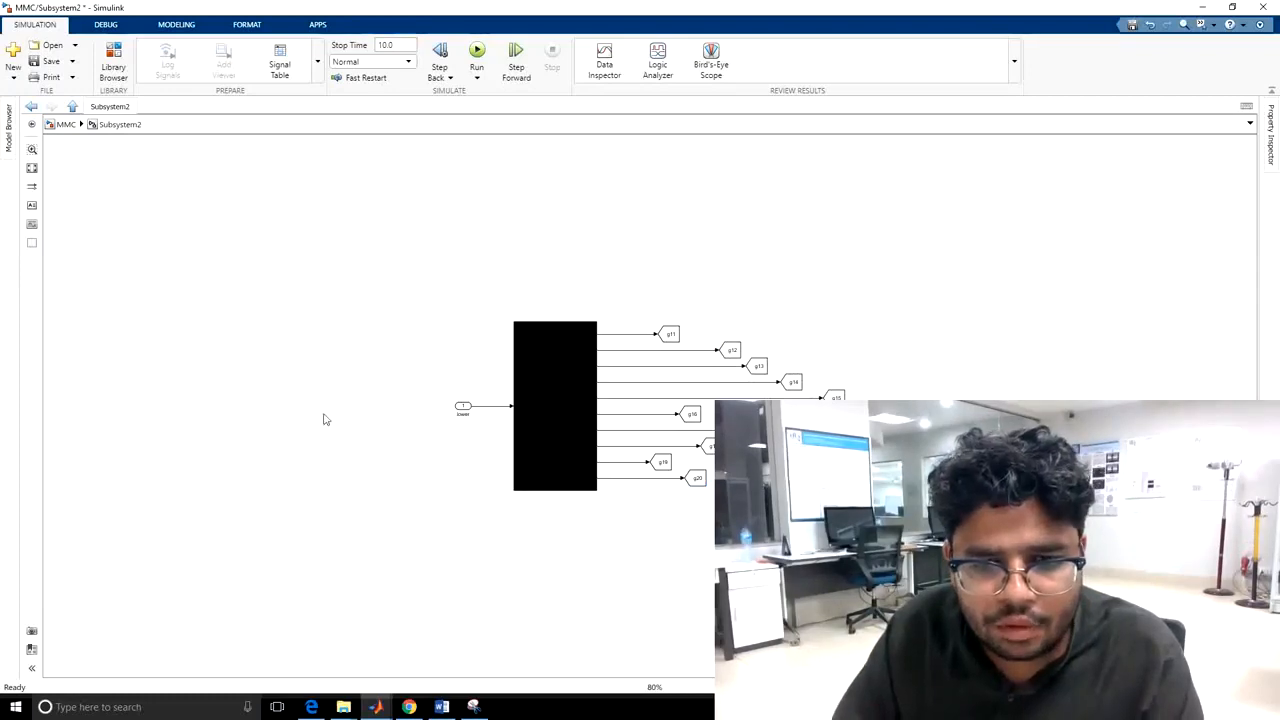
{"action": "left_click", "coordinate": [63, 124]}
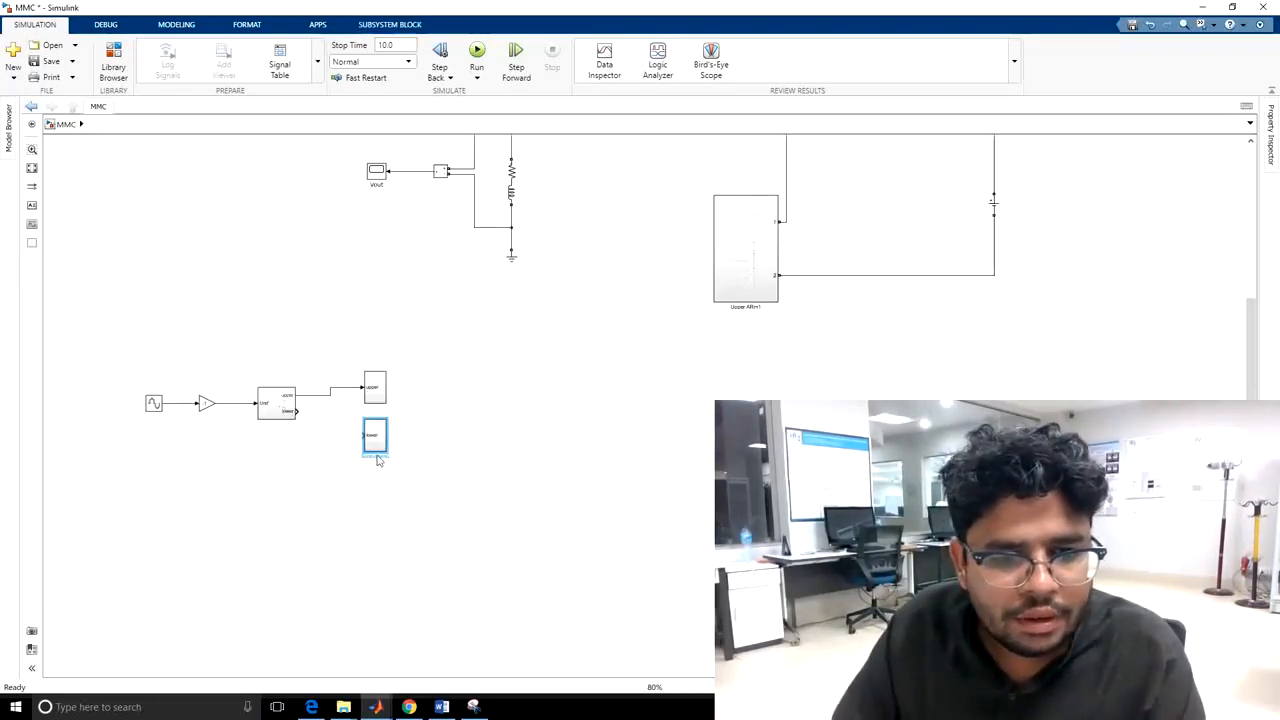
{"action": "left_click_drag", "start_coordinate": [363, 434], "coordinate": [297, 411]}
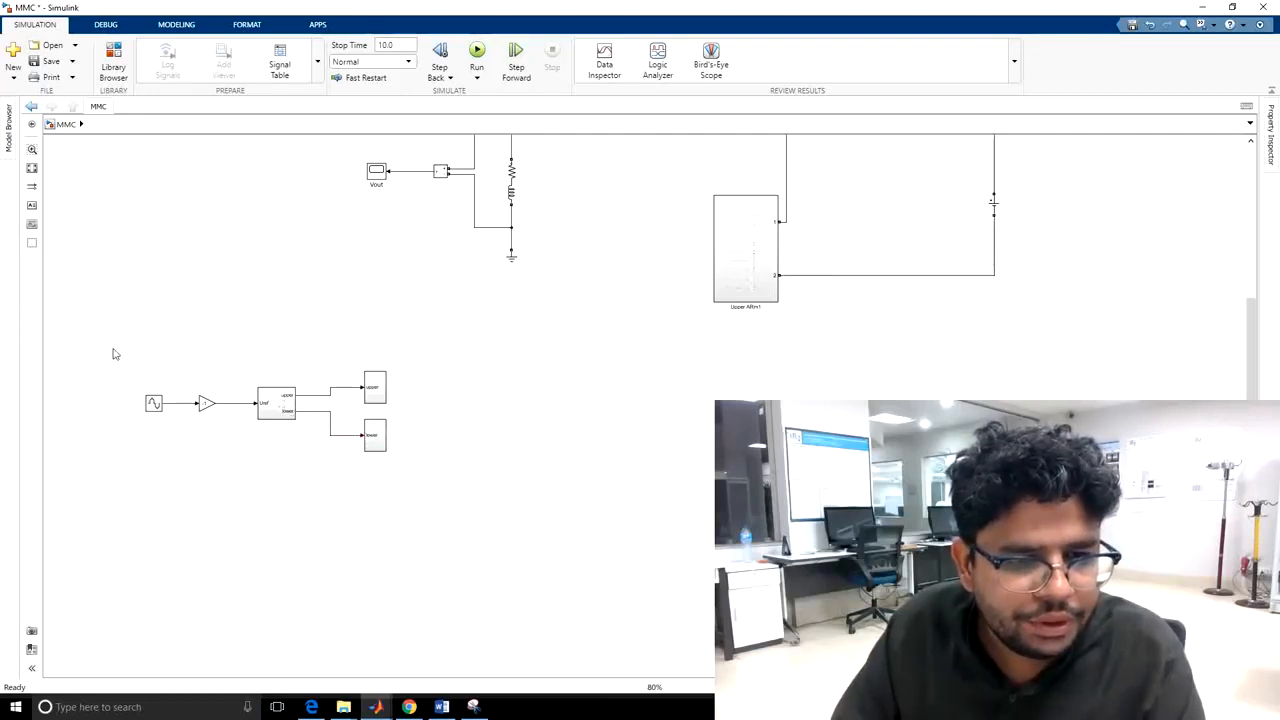
Group the sine source, gain, control and Demux subsystems into one subsystem and place it beside the Vout scope circuit
{"action": "left_click_drag", "start_coordinate": [113, 353], "coordinate": [410, 461]}
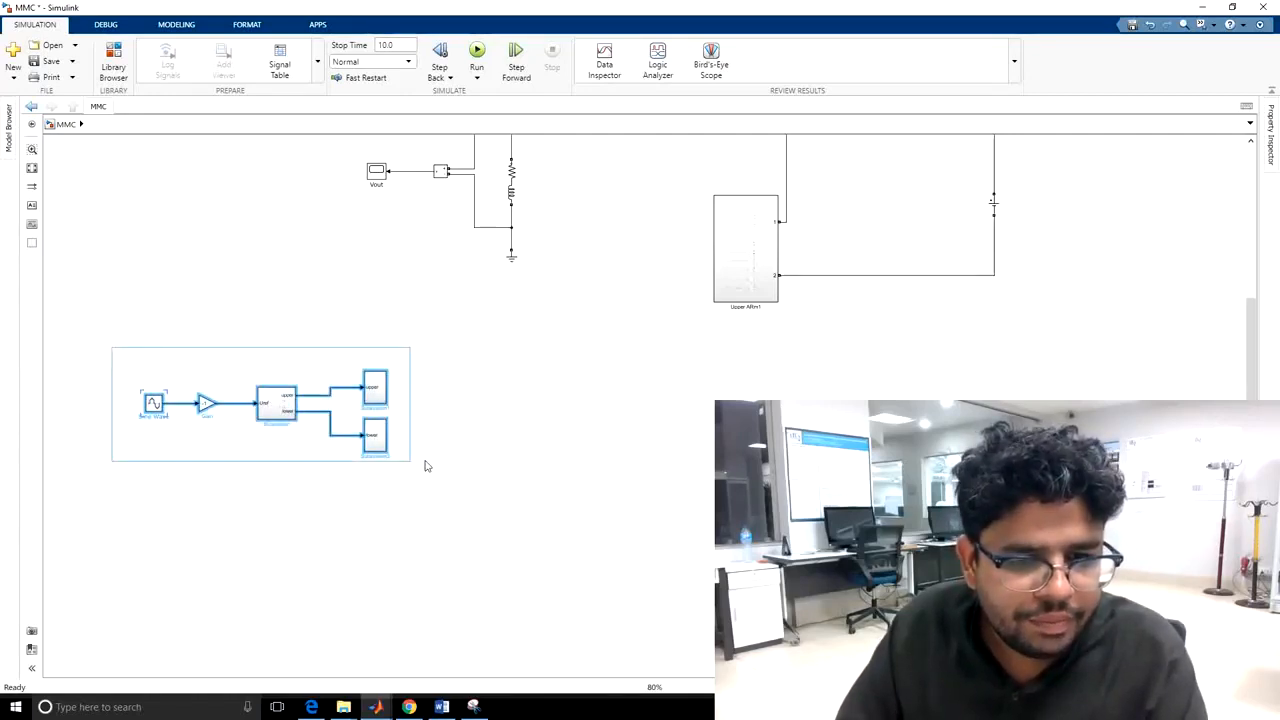
{"action": "left_click", "coordinate": [425, 455]}
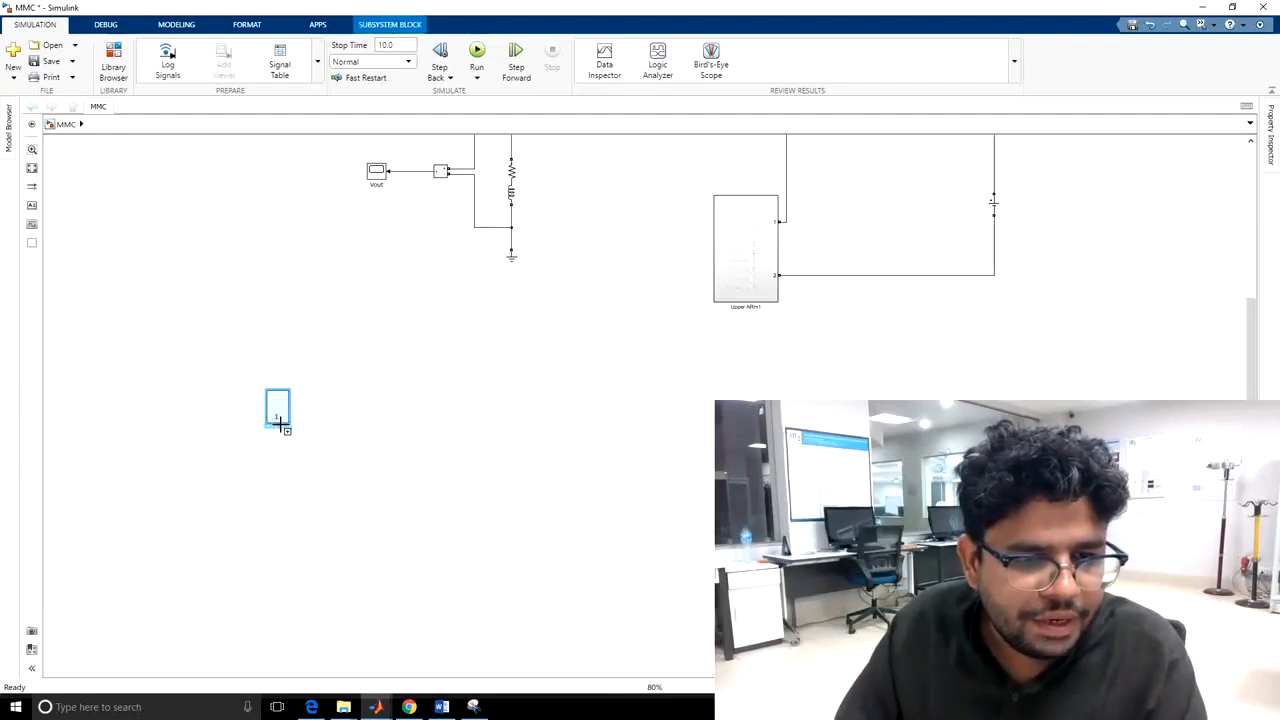
{"action": "double_click", "coordinate": [282, 422]}
{"action": "left_click", "coordinate": [66, 124]}
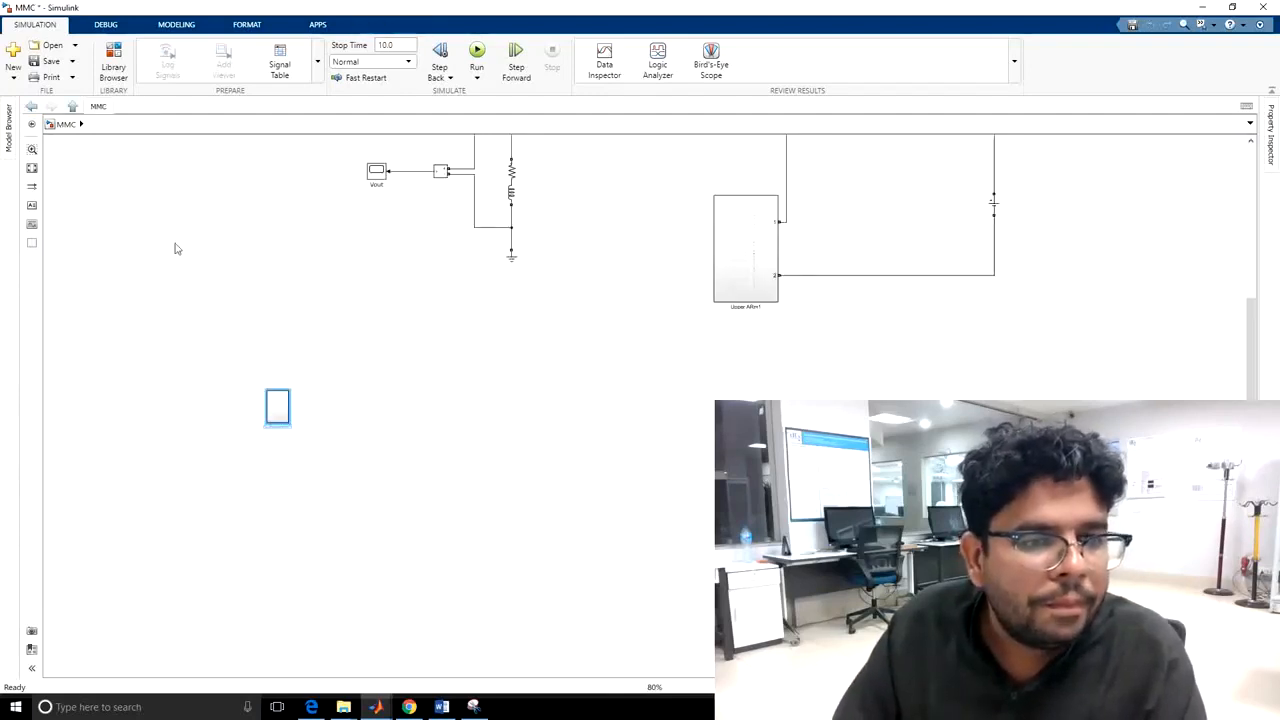
{"action": "left_click", "coordinate": [286, 430]}
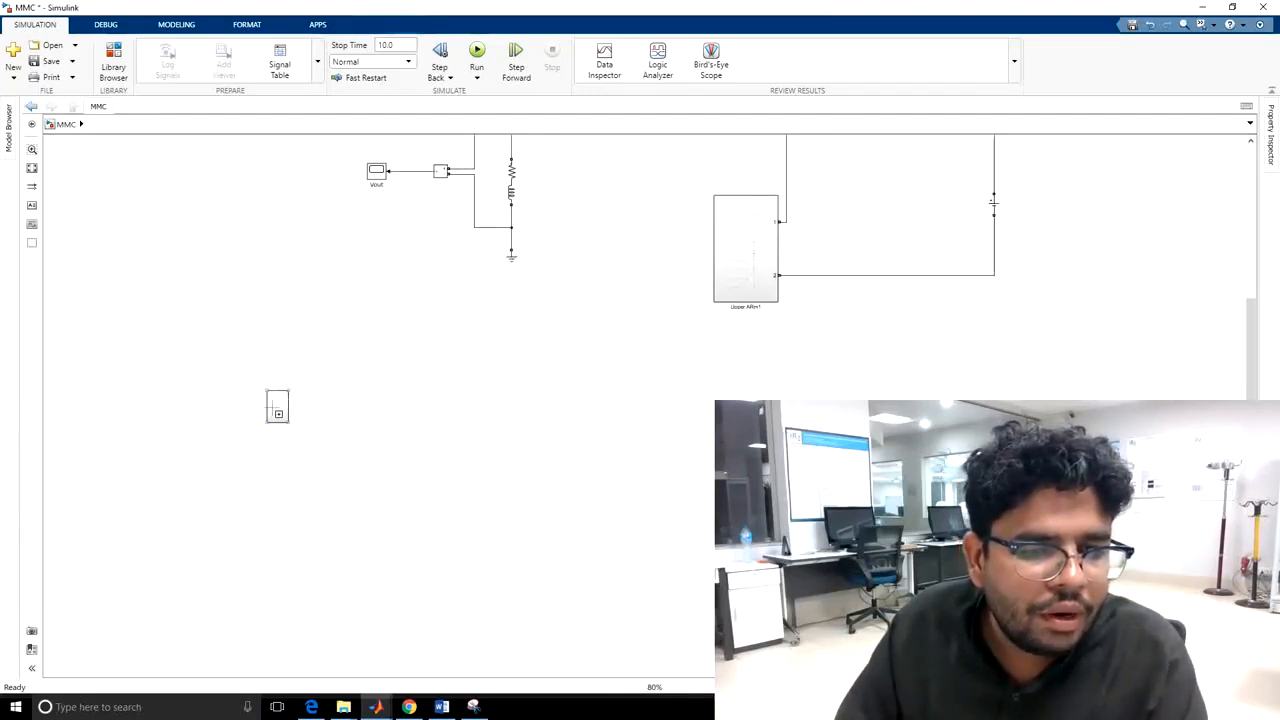
{"action": "left_click_drag", "start_coordinate": [277, 410], "coordinate": [251, 240]}
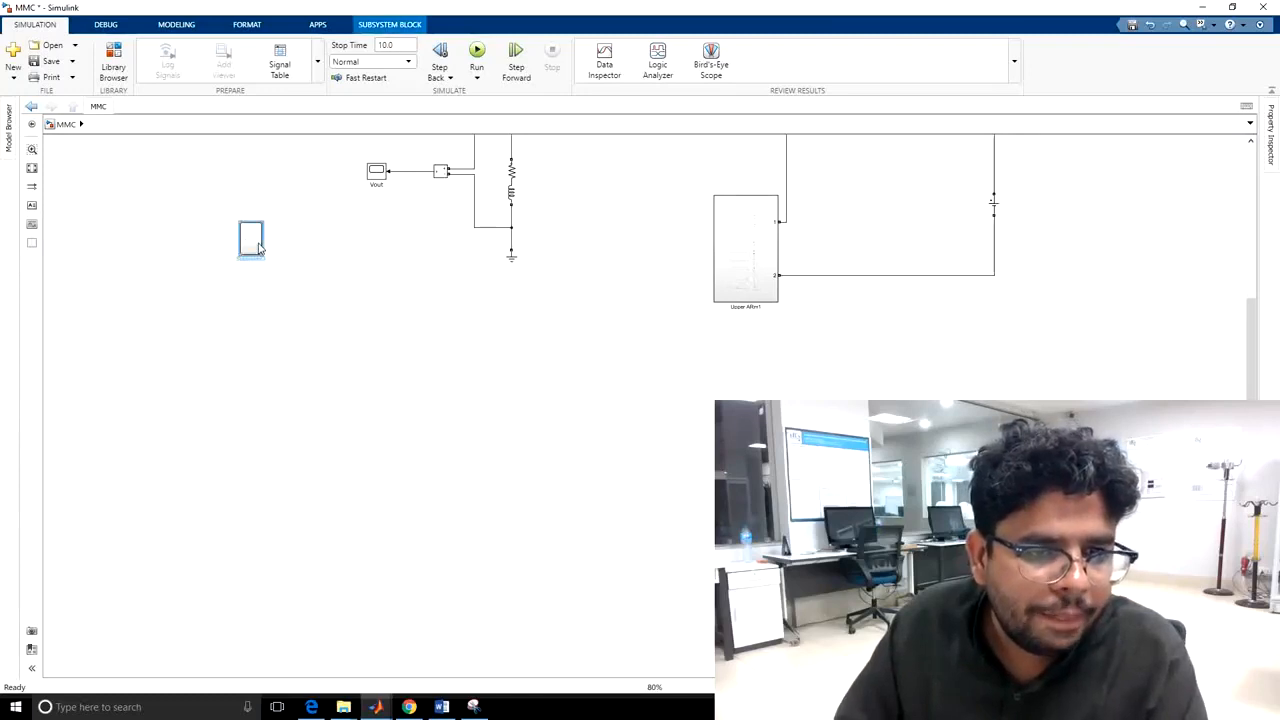
Set the simulation stop time to 0.04 and run the model
{"action": "scroll", "coordinate": [659, 503], "scroll_direction": "down", "scroll_amount": 2}
{"action": "left_click_drag", "start_coordinate": [663, 472], "coordinate": [672, 564]}
{"action": "left_click", "coordinate": [388, 45]}
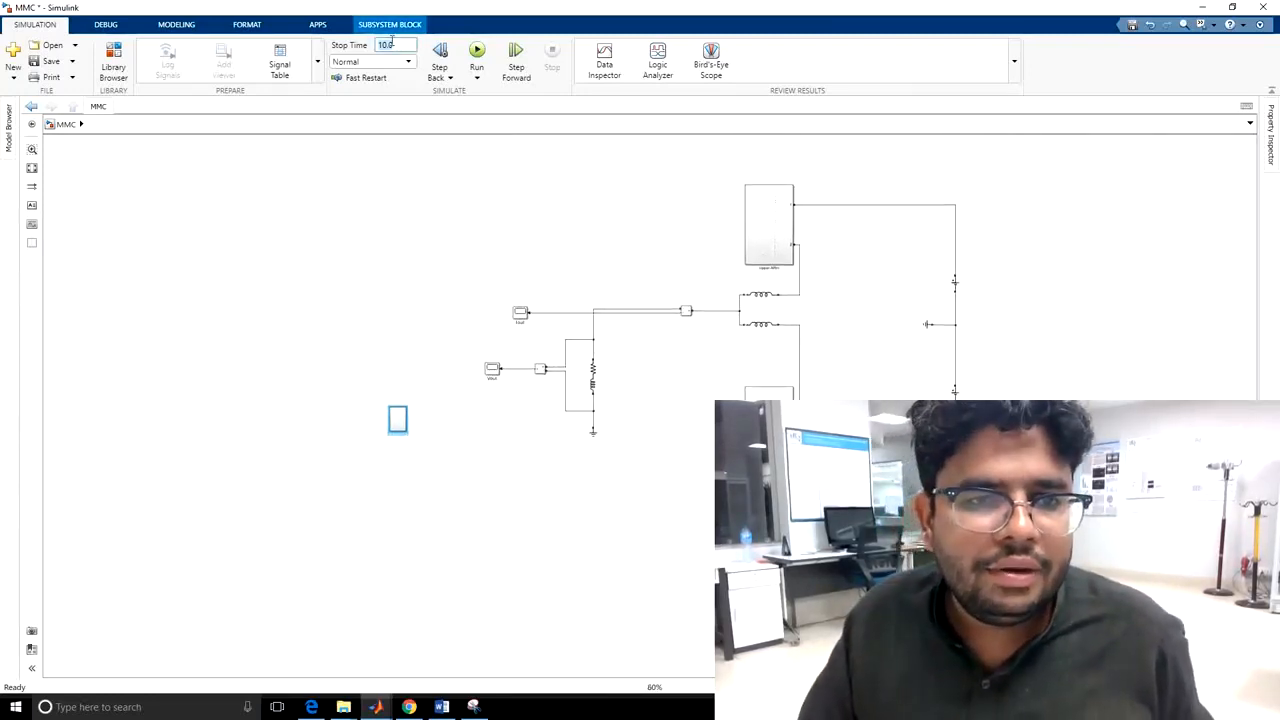
{"action": "type", "text": "0.04"}
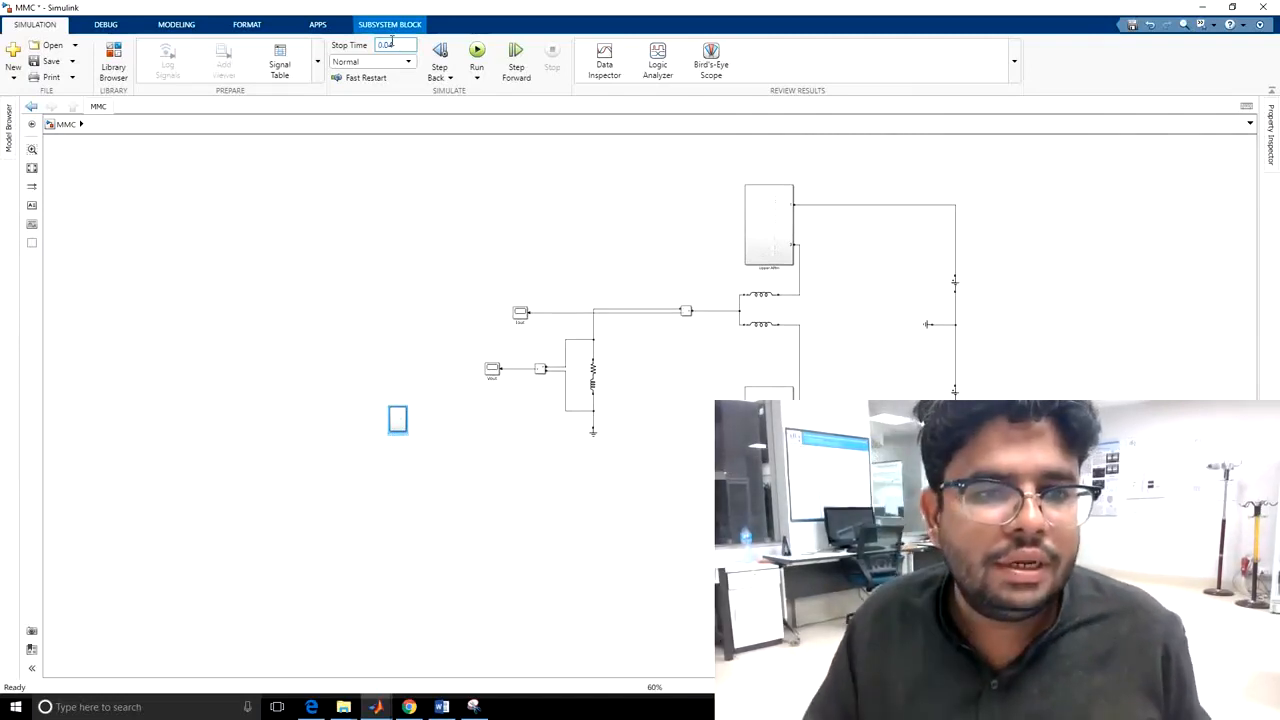
{"action": "left_click", "coordinate": [478, 55]}
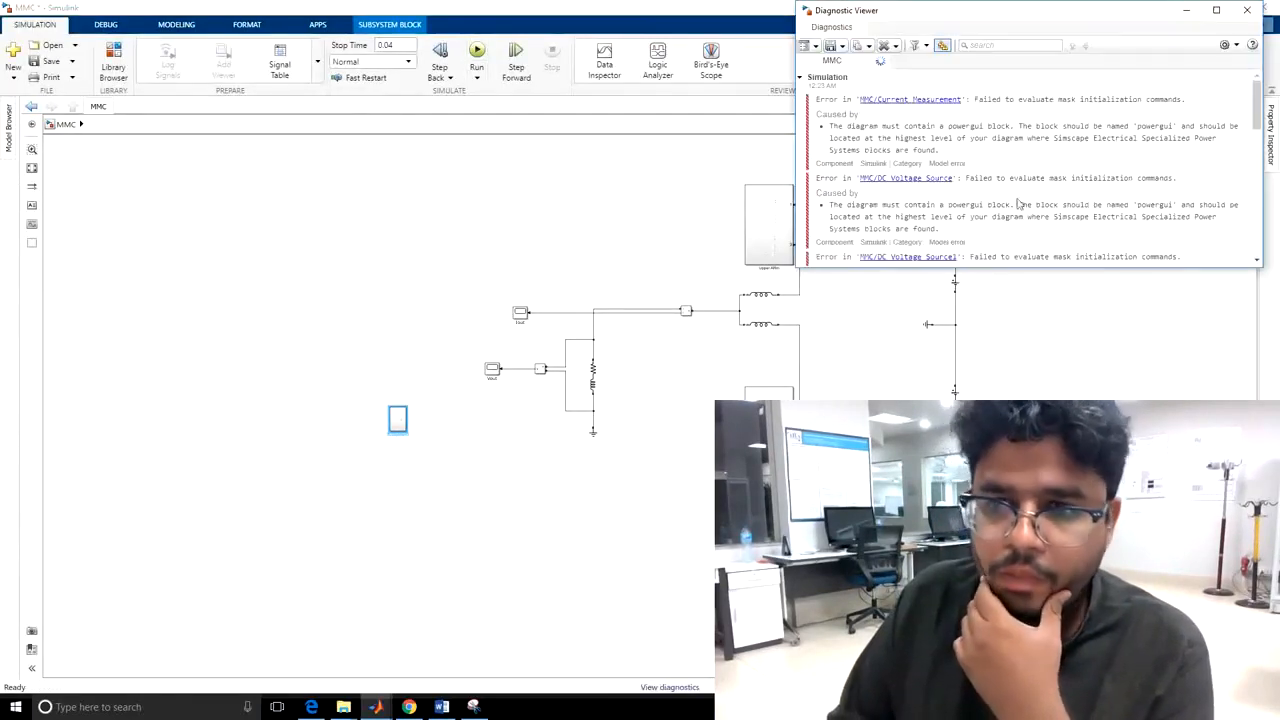
Locate the Current Measurement block reported in the first simulation error within the model
{"action": "left_click", "coordinate": [909, 101]}
{"action": "scroll", "coordinate": [593, 349], "scroll_direction": "up", "scroll_amount": 2}
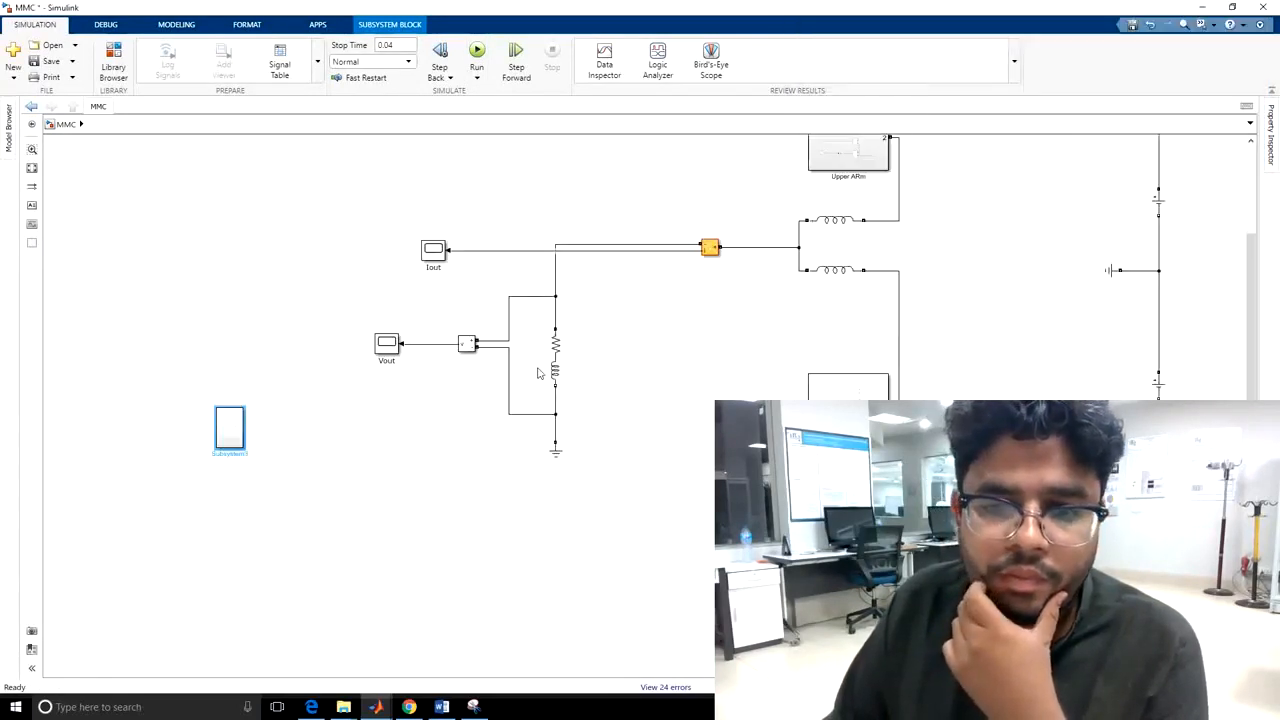
{"action": "left_click", "coordinate": [689, 326]}
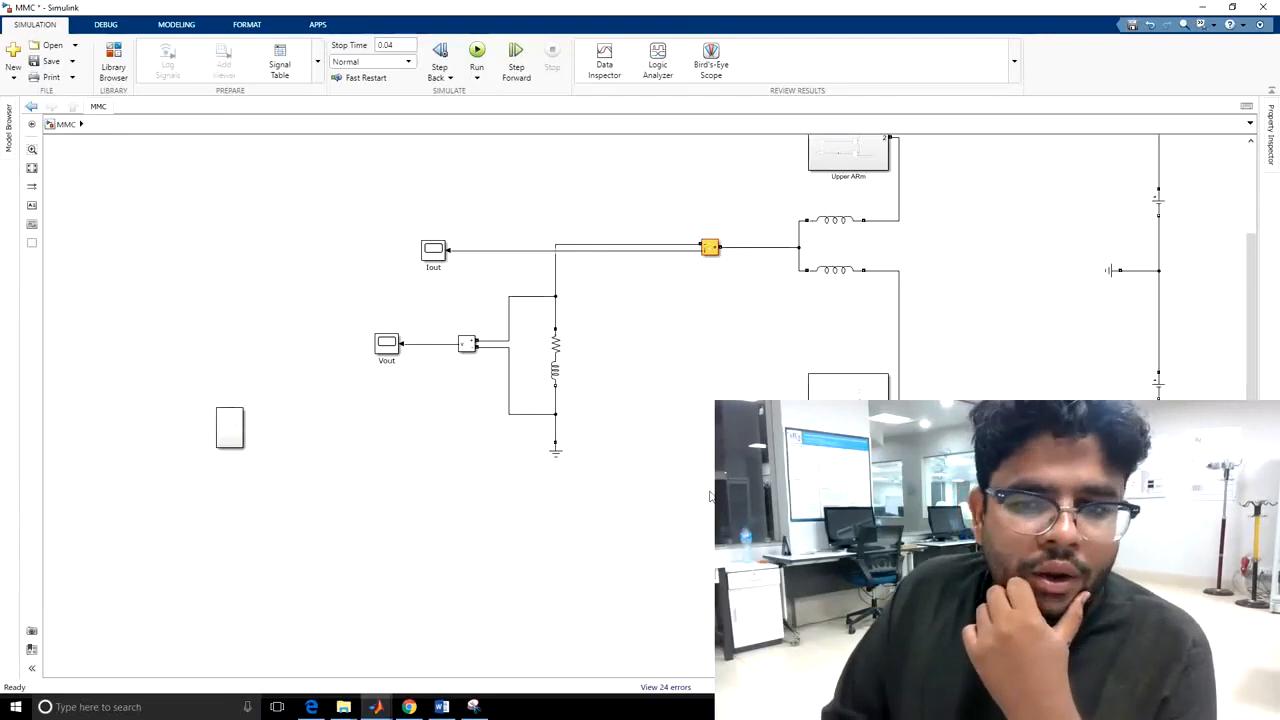
Add a discrete powergui block with a 1e-05 s sample time to the top-level model and rerun the simulation
{"action": "scroll", "coordinate": [695, 485], "scroll_direction": "down", "scroll_amount": 3}
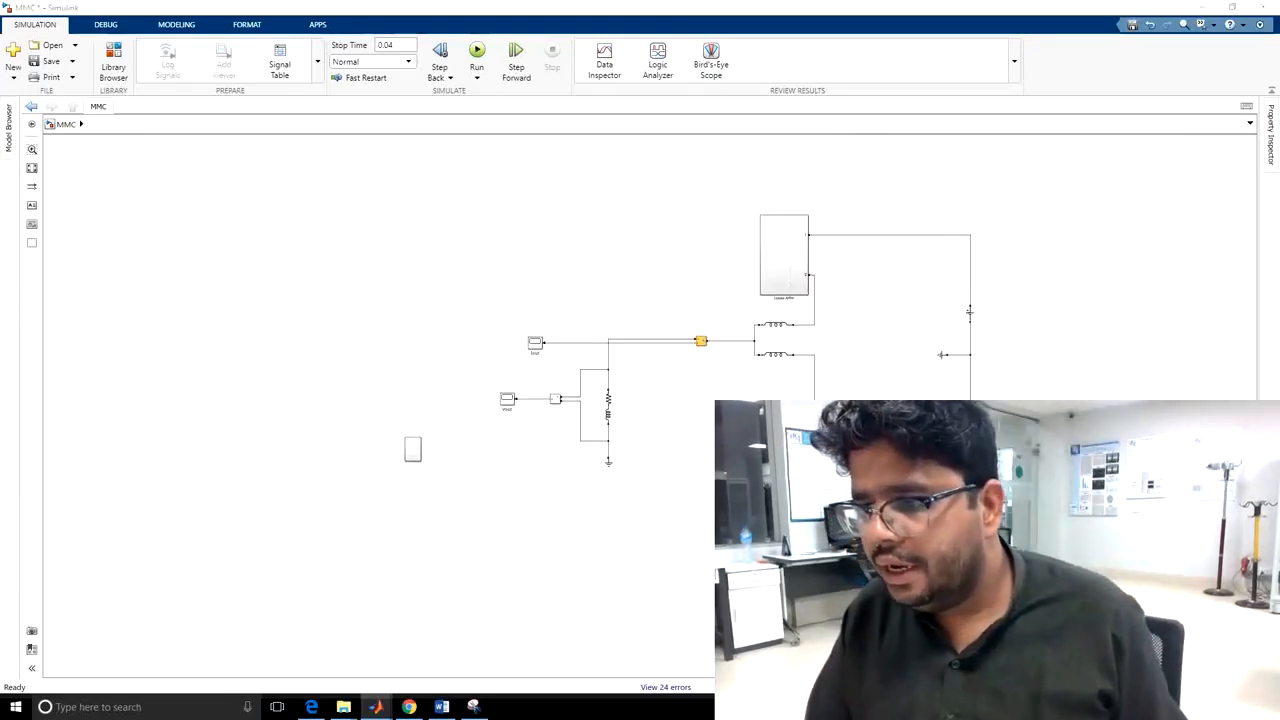
{"action": "left_click_drag", "start_coordinate": [1015, 200], "coordinate": [497, 225]}
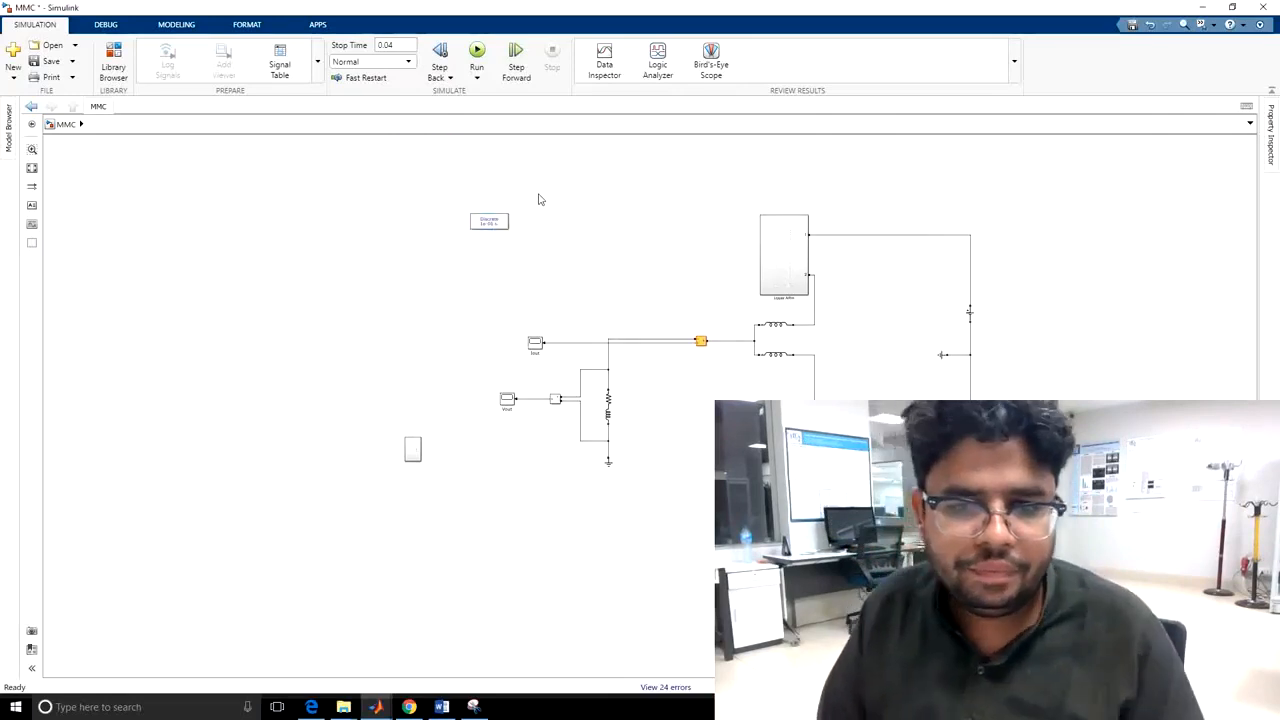
{"action": "left_click", "coordinate": [484, 57]}
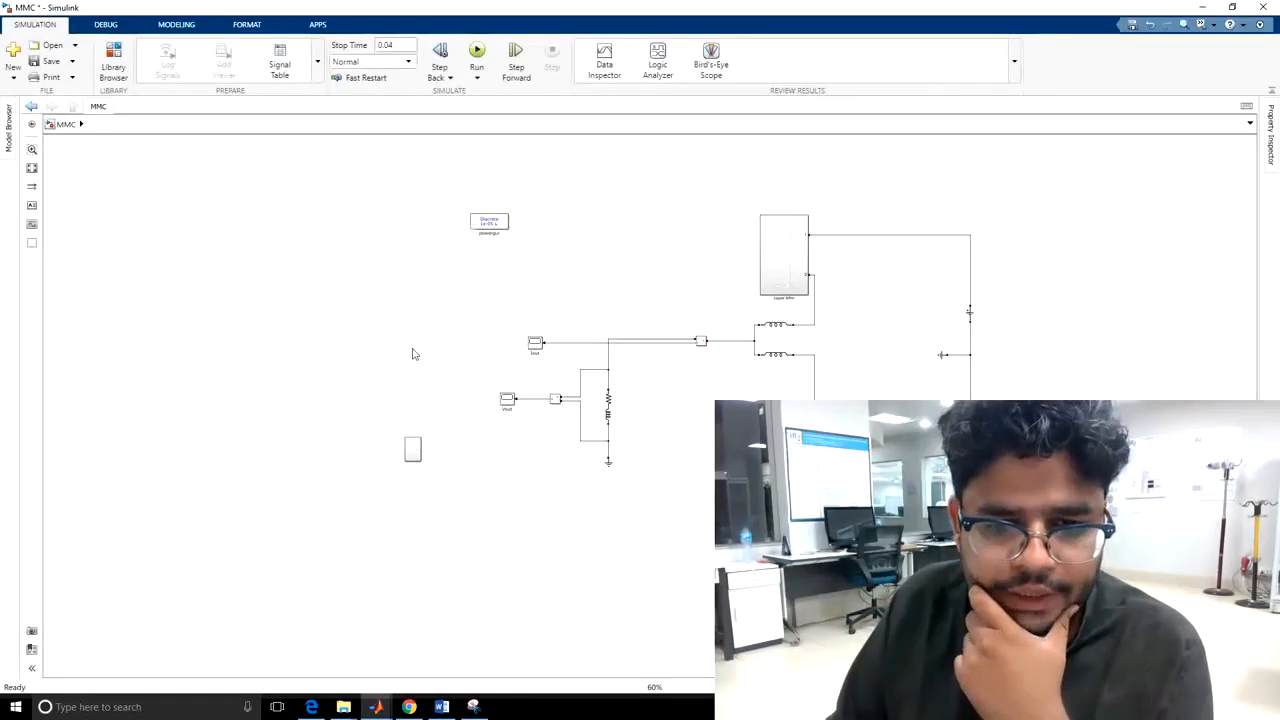
Examine the output voltage waveform in the Vout scope and close the scope
{"action": "scroll", "coordinate": [424, 348], "scroll_direction": "up", "scroll_amount": 1}
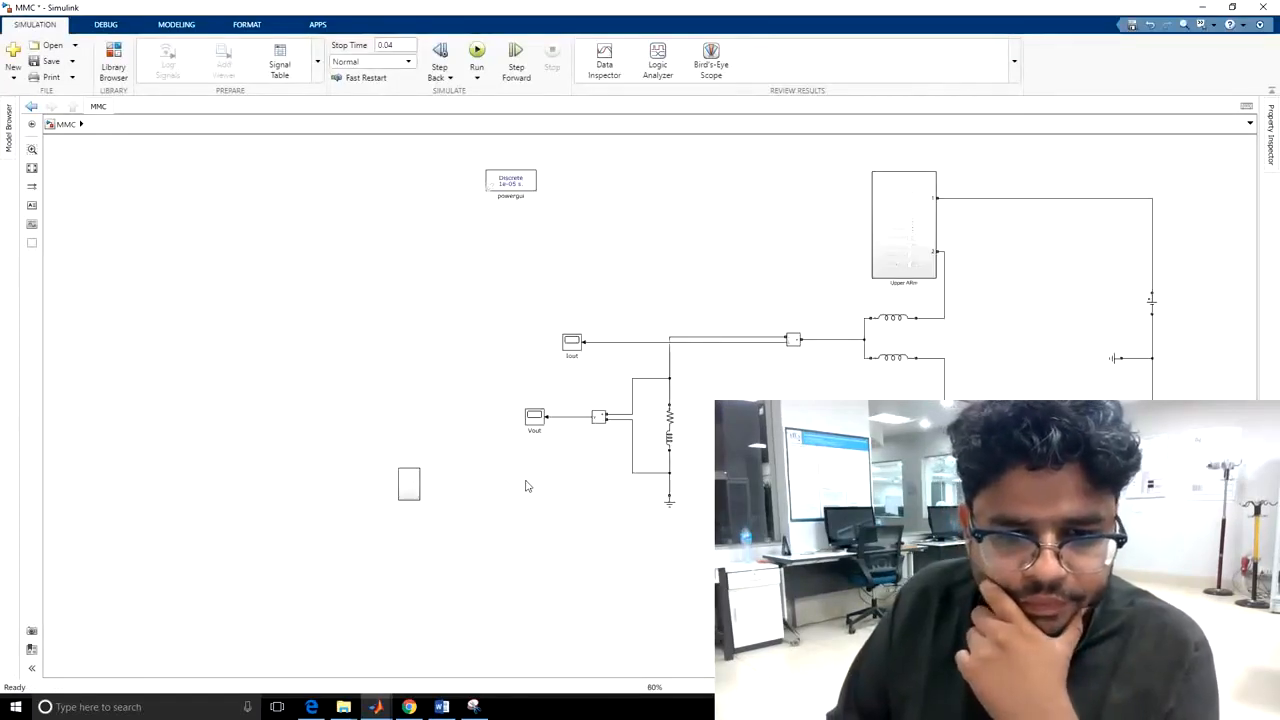
{"action": "left_click", "coordinate": [536, 429]}
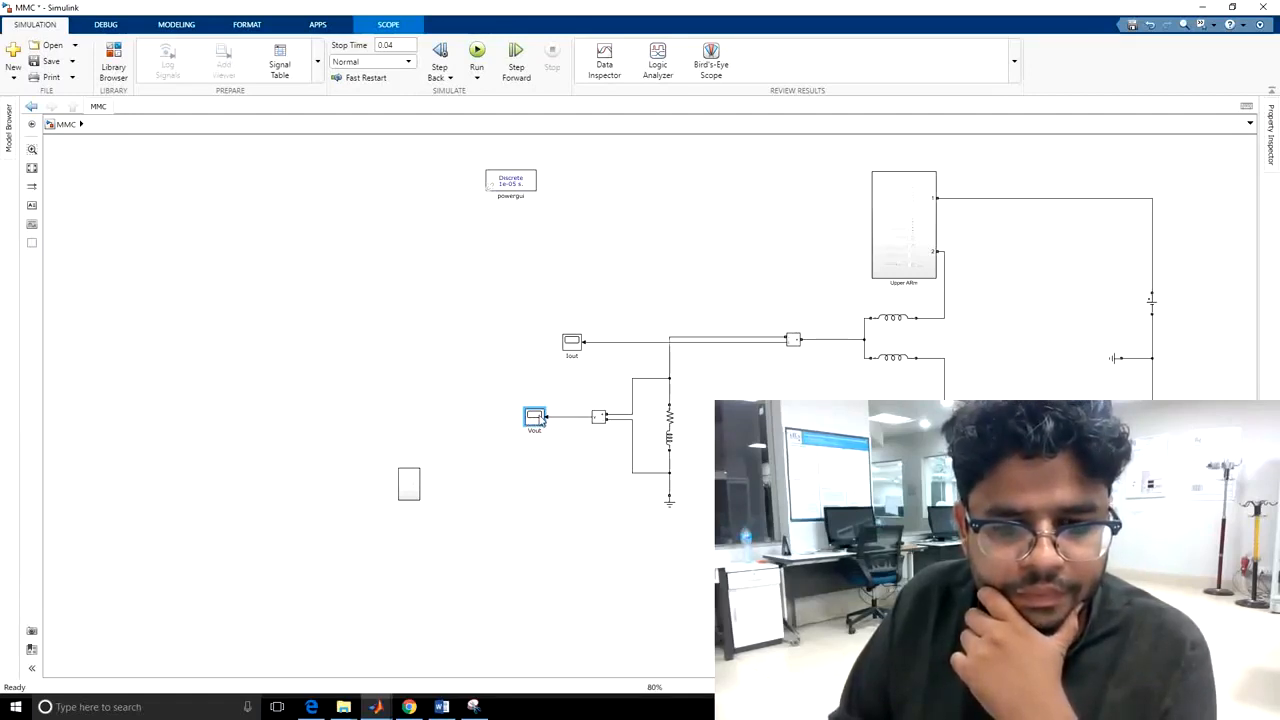
{"action": "double_click", "coordinate": [535, 418]}
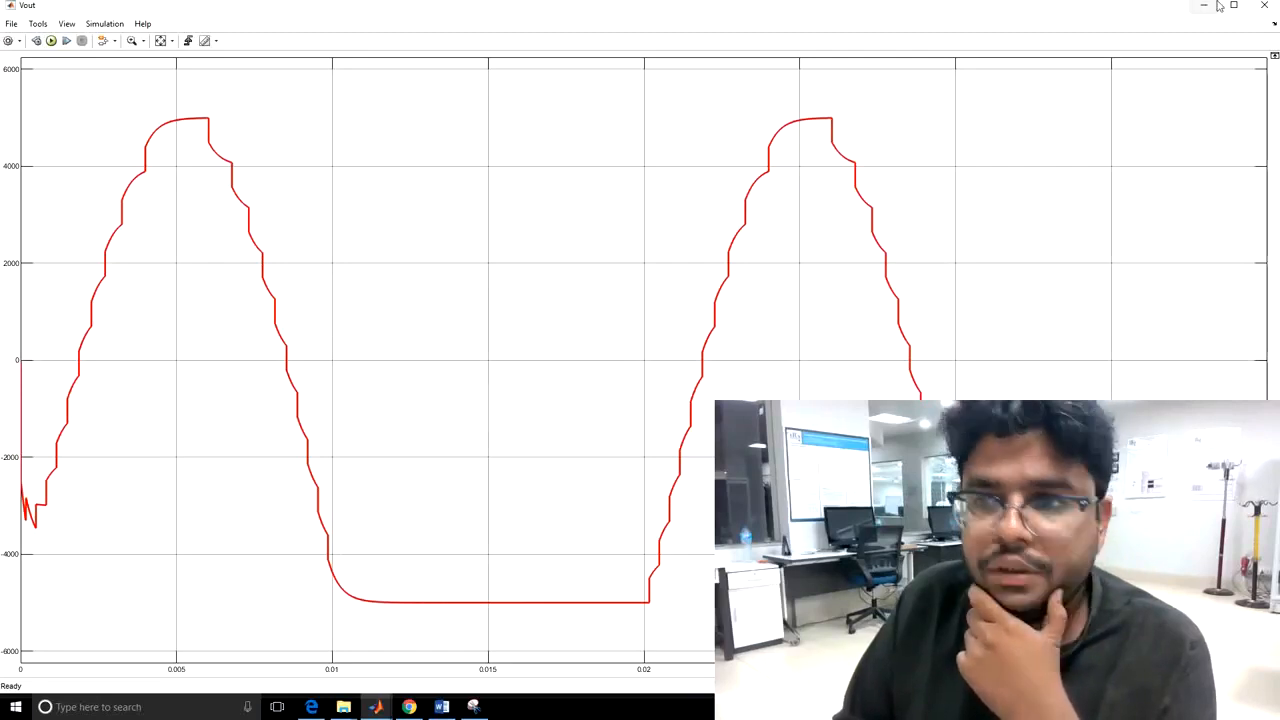
{"action": "left_click", "coordinate": [1264, 5]}
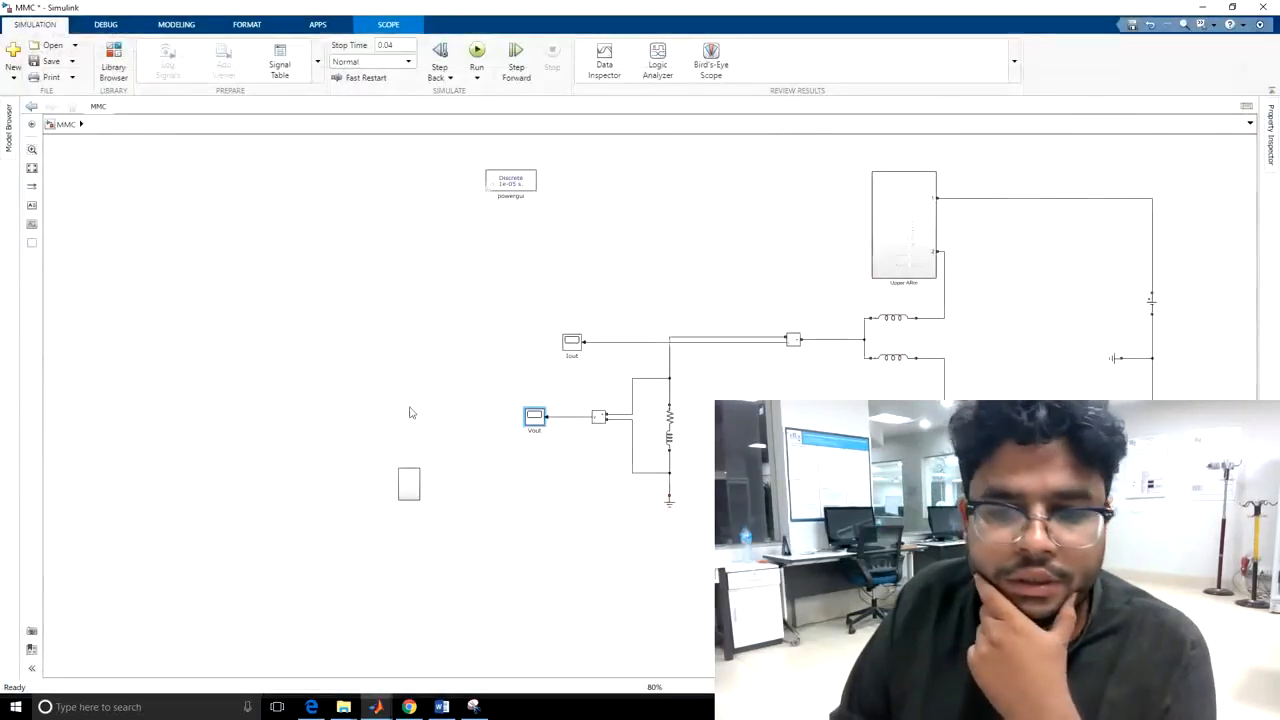
Inspect the control logic inside the subsystem nested in Subsystem3, and return to the top-level model
{"action": "double_click", "coordinate": [409, 484]}
{"action": "double_click", "coordinate": [660, 397]}
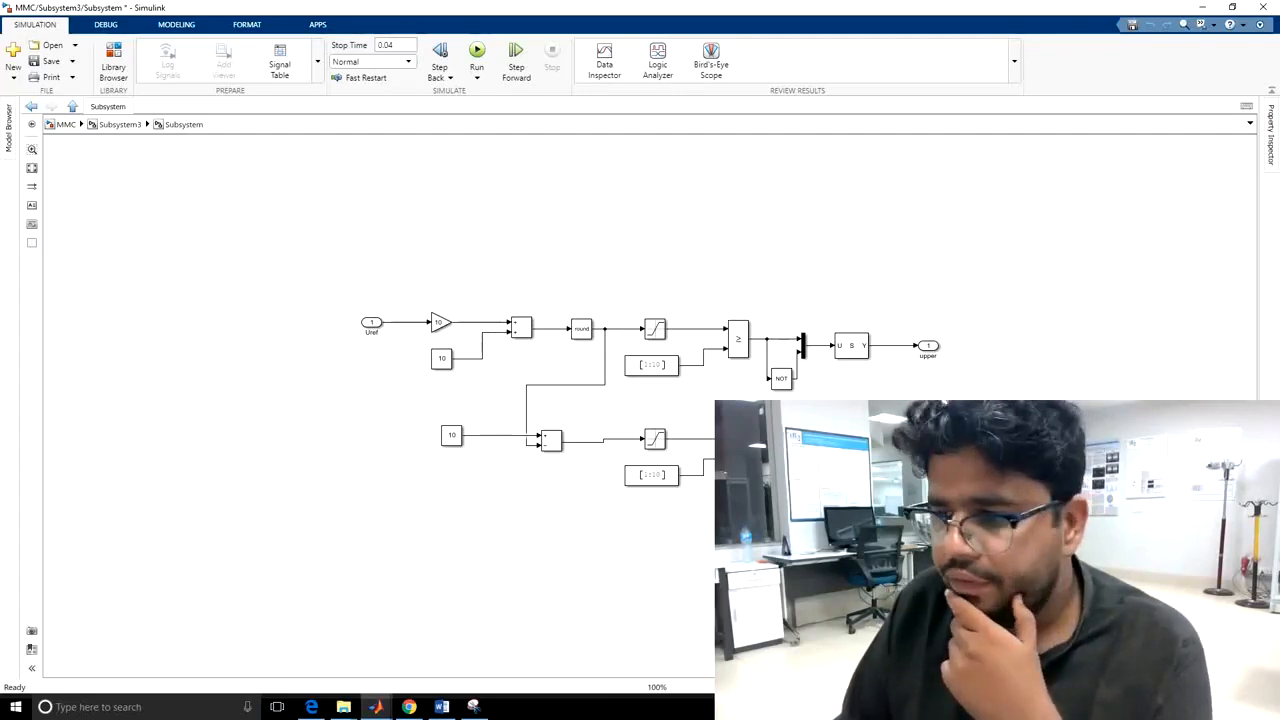
{"action": "left_click", "coordinate": [64, 124]}
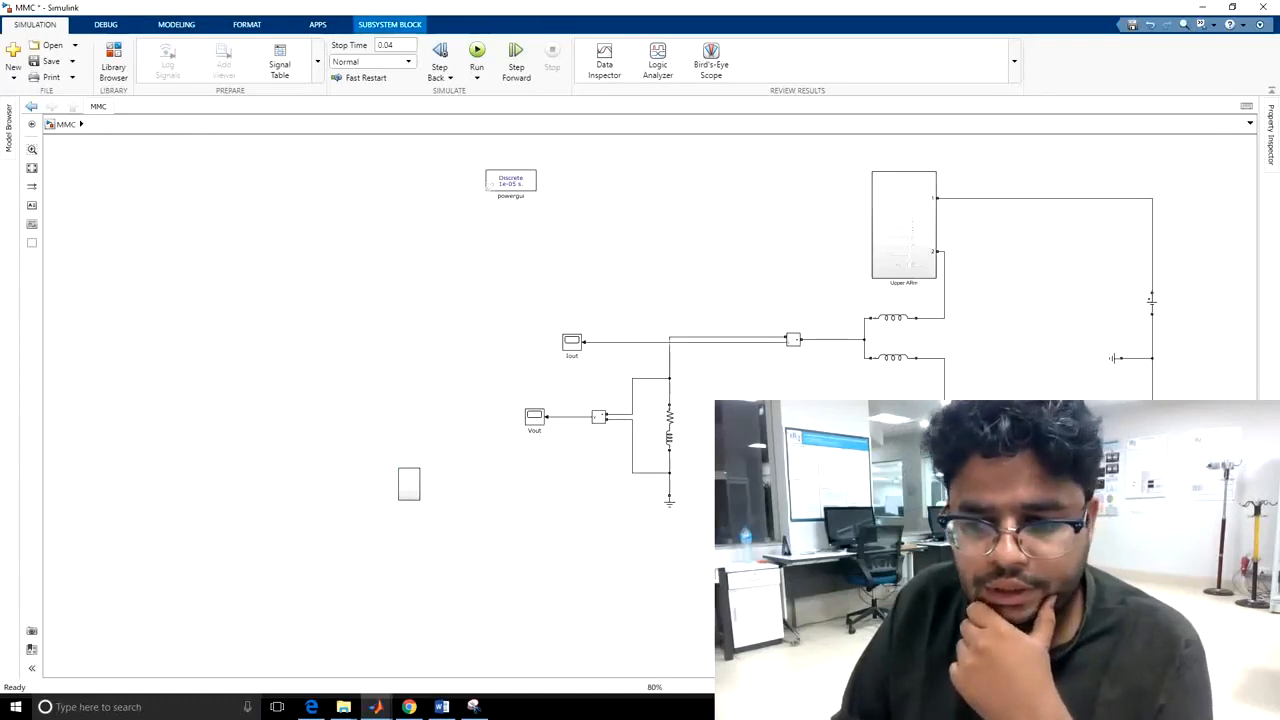
Check the From block tags g11 to g20 inside the Upper ARm1 subsystem, and return to the top-level model
{"action": "double_click", "coordinate": [904, 462]}
{"action": "scroll", "coordinate": [587, 303], "scroll_direction": "up", "scroll_amount": 3}
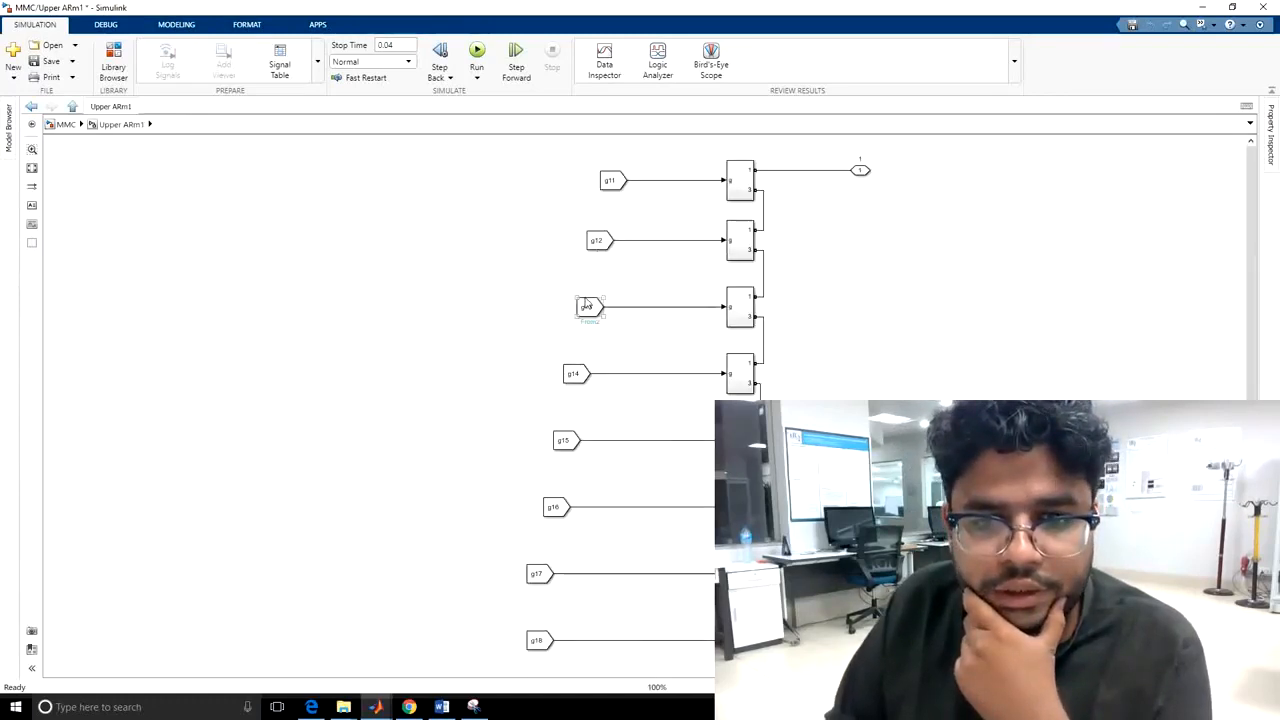
{"action": "left_click_drag", "start_coordinate": [976, 398], "coordinate": [913, 383]}
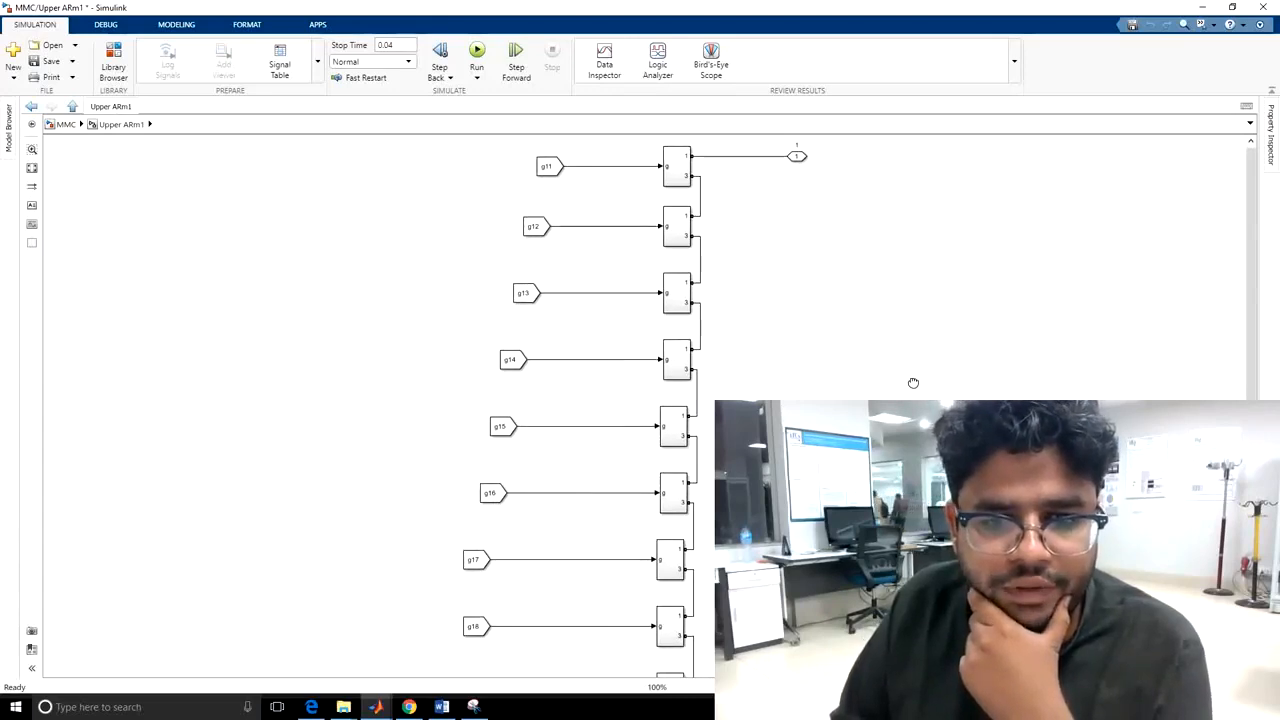
{"action": "left_click_drag", "start_coordinate": [913, 383], "coordinate": [943, 217]}
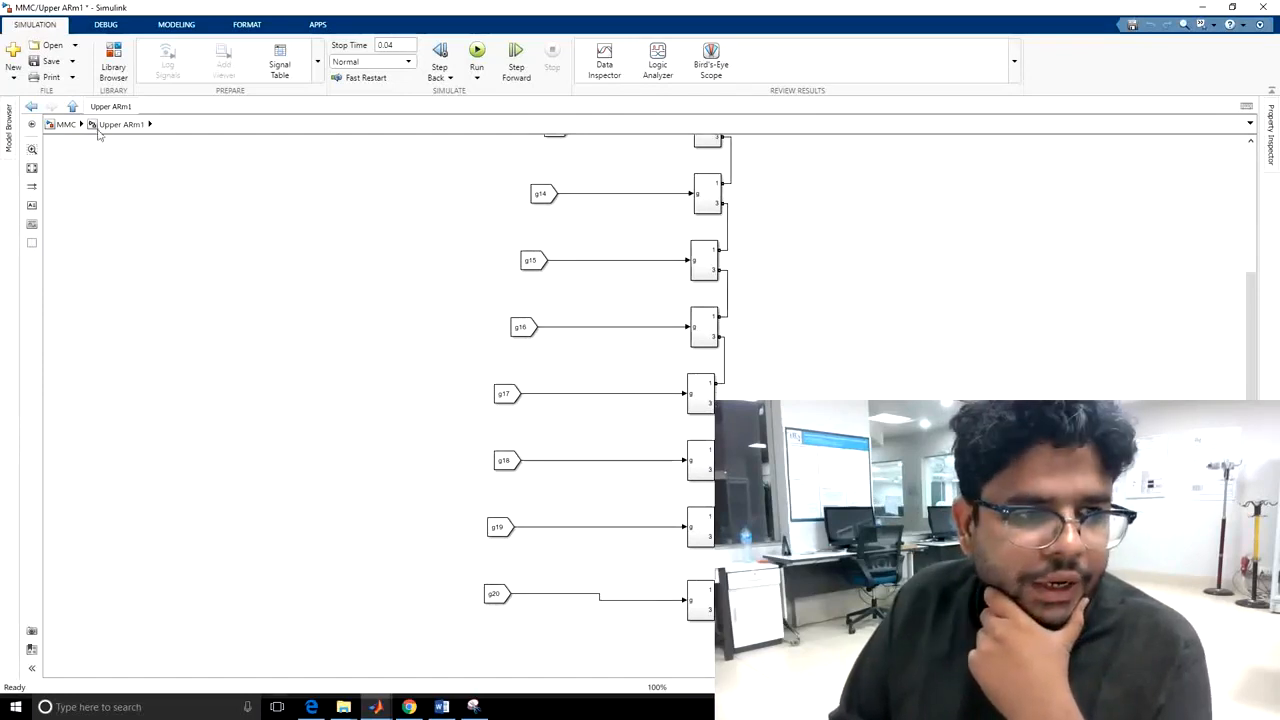
{"action": "left_click", "coordinate": [66, 124]}
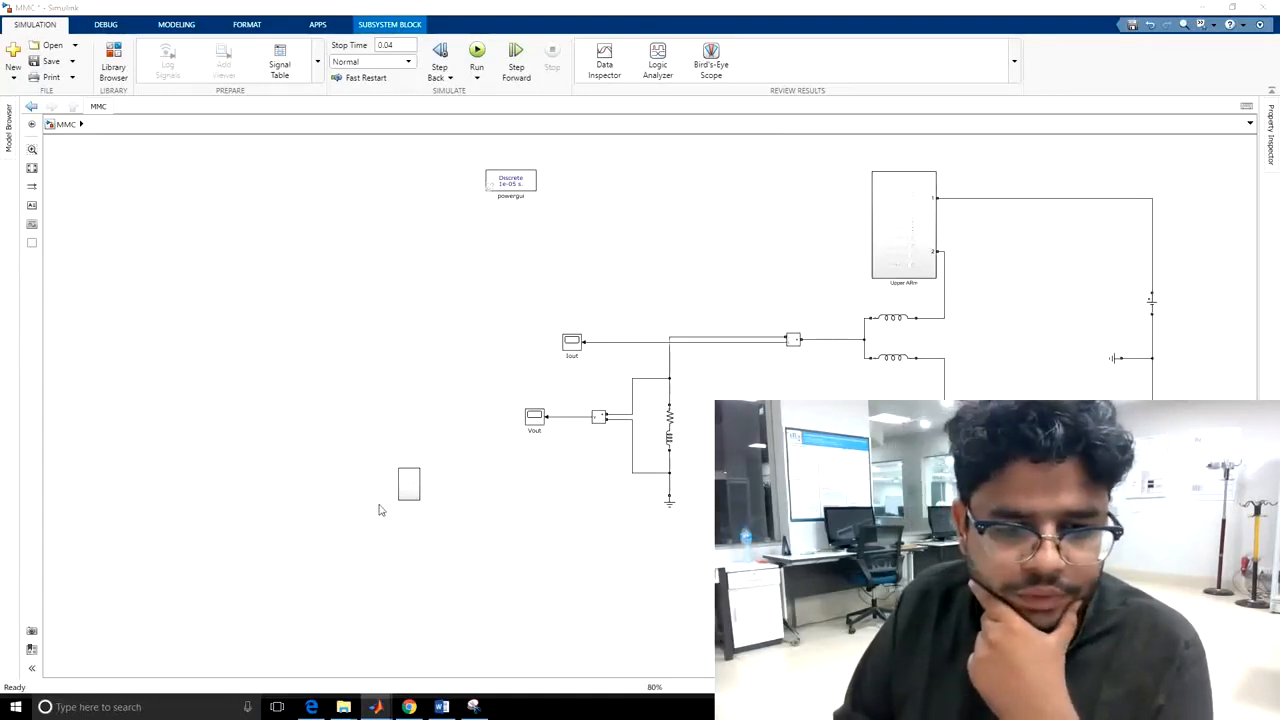
Open the control logic nested in Subsystem3 and move the Round block slightly away from the upper Sum block
{"action": "left_click", "coordinate": [416, 484]}
{"action": "left_click", "coordinate": [301, 454]}
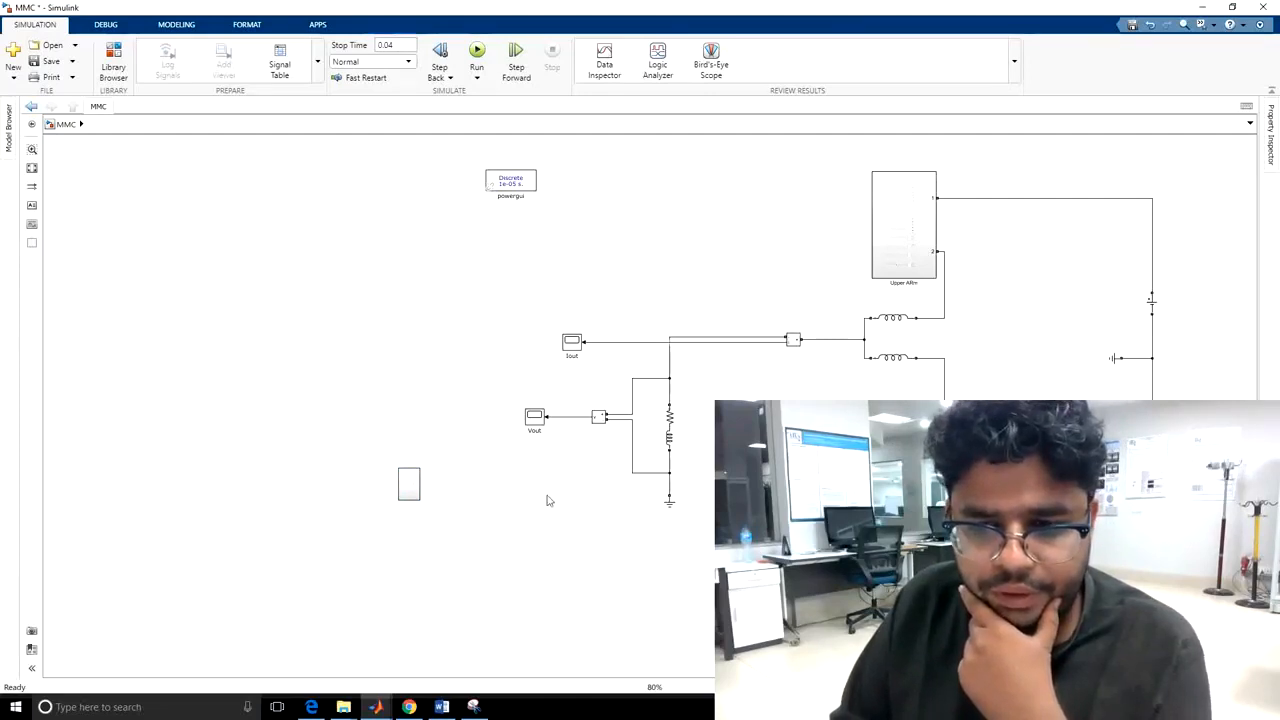
{"action": "double_click", "coordinate": [412, 485]}
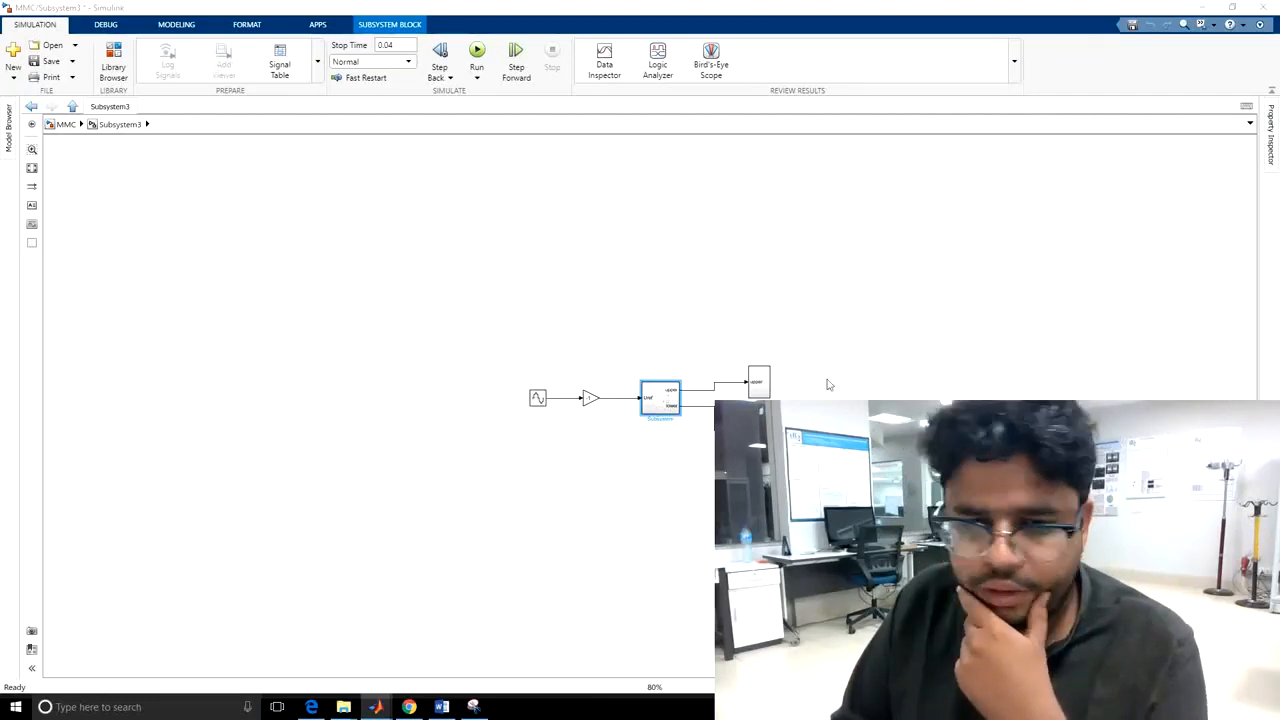
{"action": "double_click", "coordinate": [646, 401]}
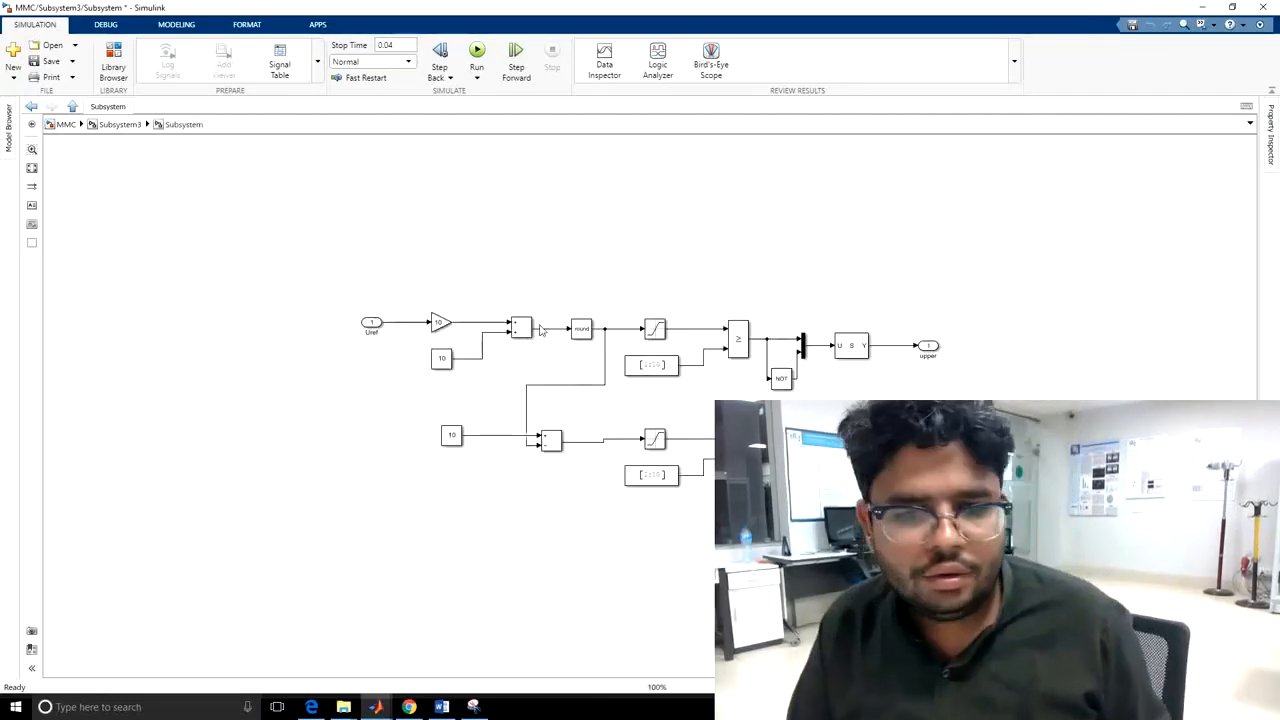
{"action": "left_click_drag", "start_coordinate": [574, 330], "coordinate": [590, 330]}
{"action": "left_click", "coordinate": [628, 246]}
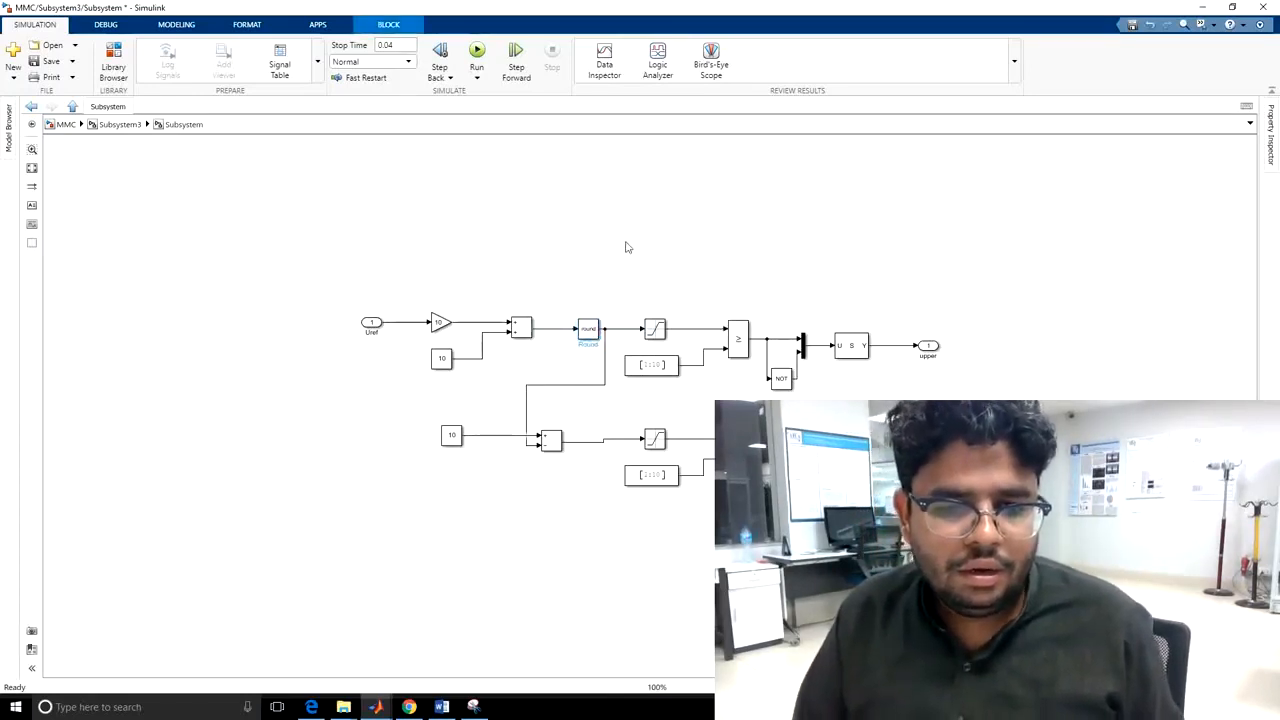
Insert a copy of the input Gain block between the upper Sum and Round blocks and set its gain to 0.5
{"action": "left_click", "coordinate": [550, 331]}
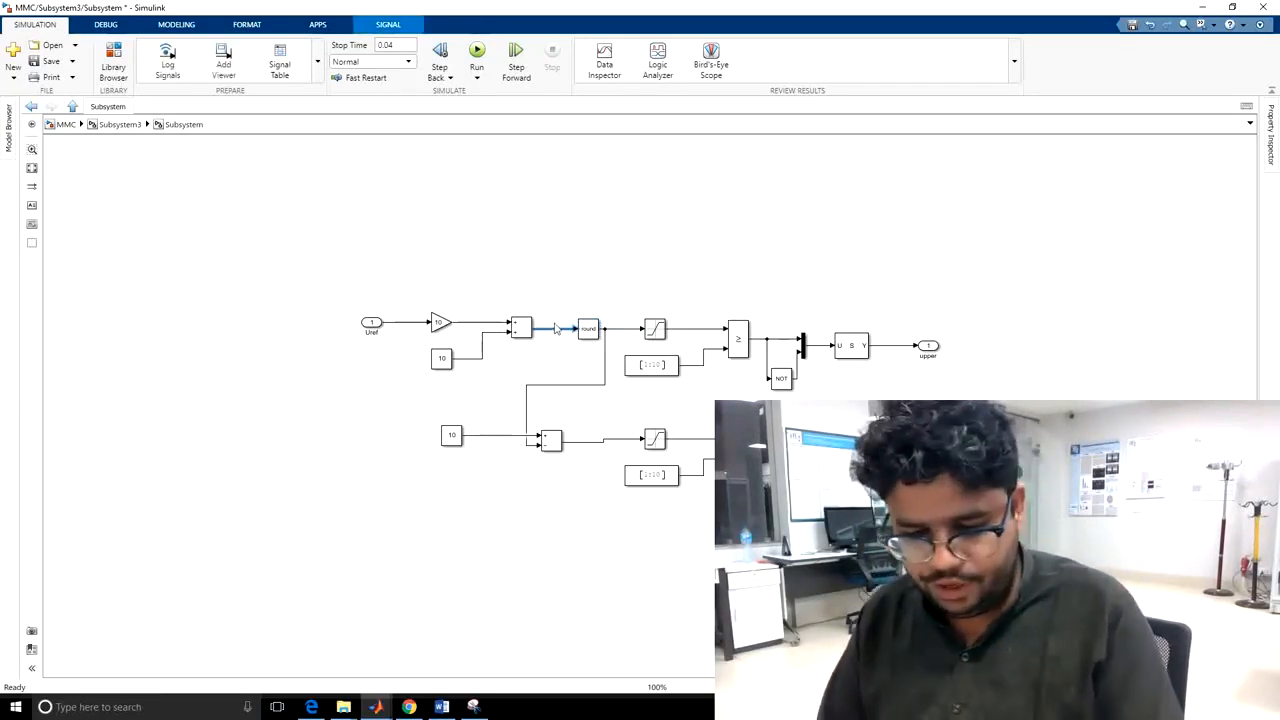
{"action": "key", "text": "Delete"}
{"action": "left_click_drag", "start_coordinate": [445, 322], "coordinate": [545, 329]}
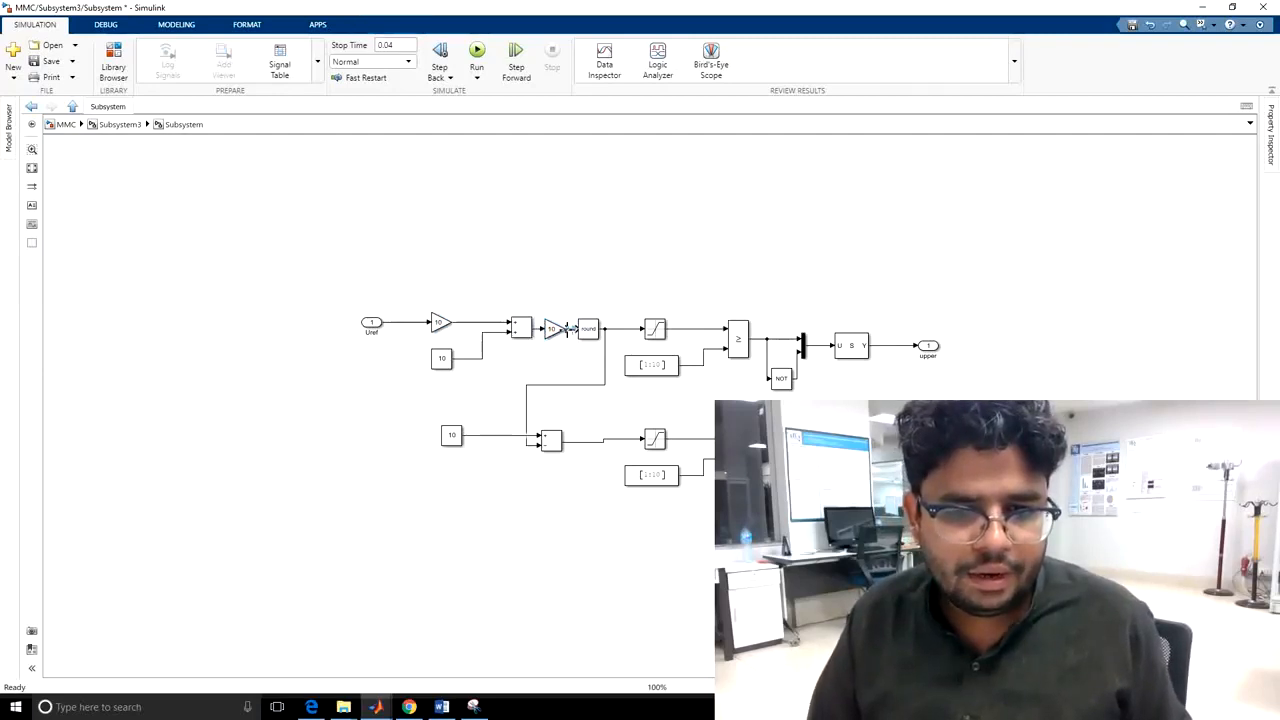
{"action": "double_click", "coordinate": [553, 329]}
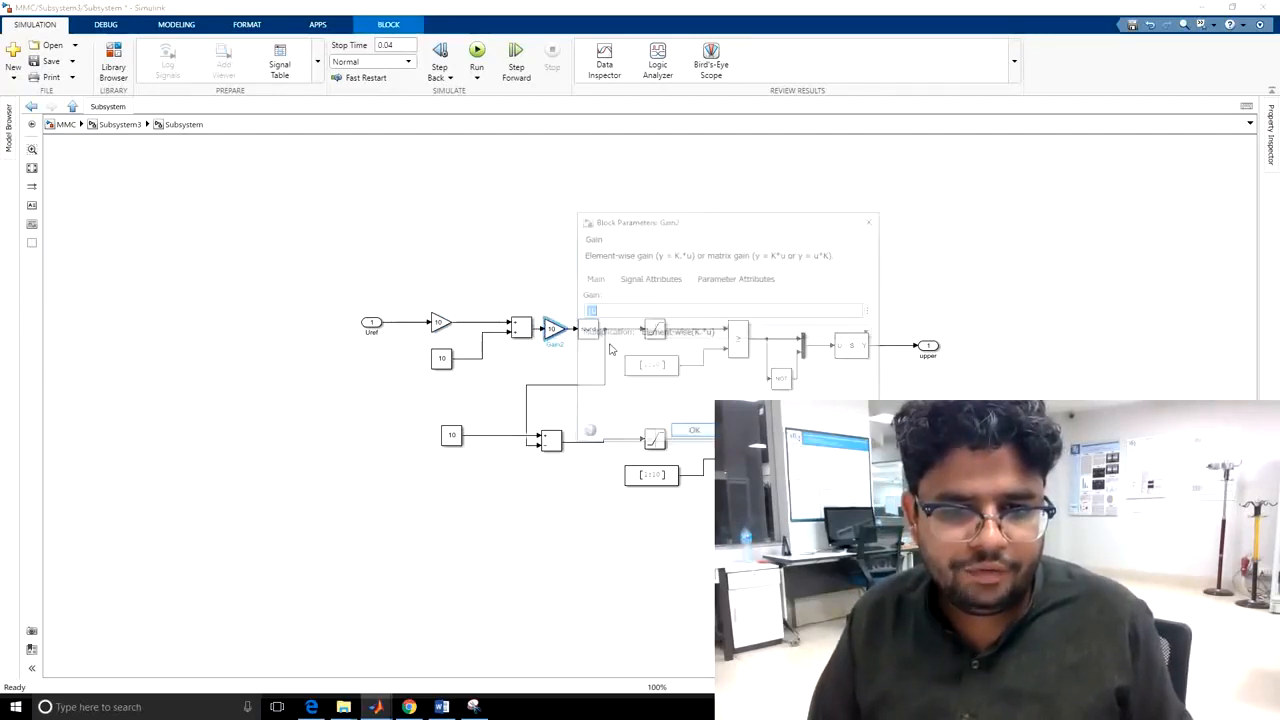
{"action": "type", "text": "0.5"}
{"action": "key", "text": "Return"}
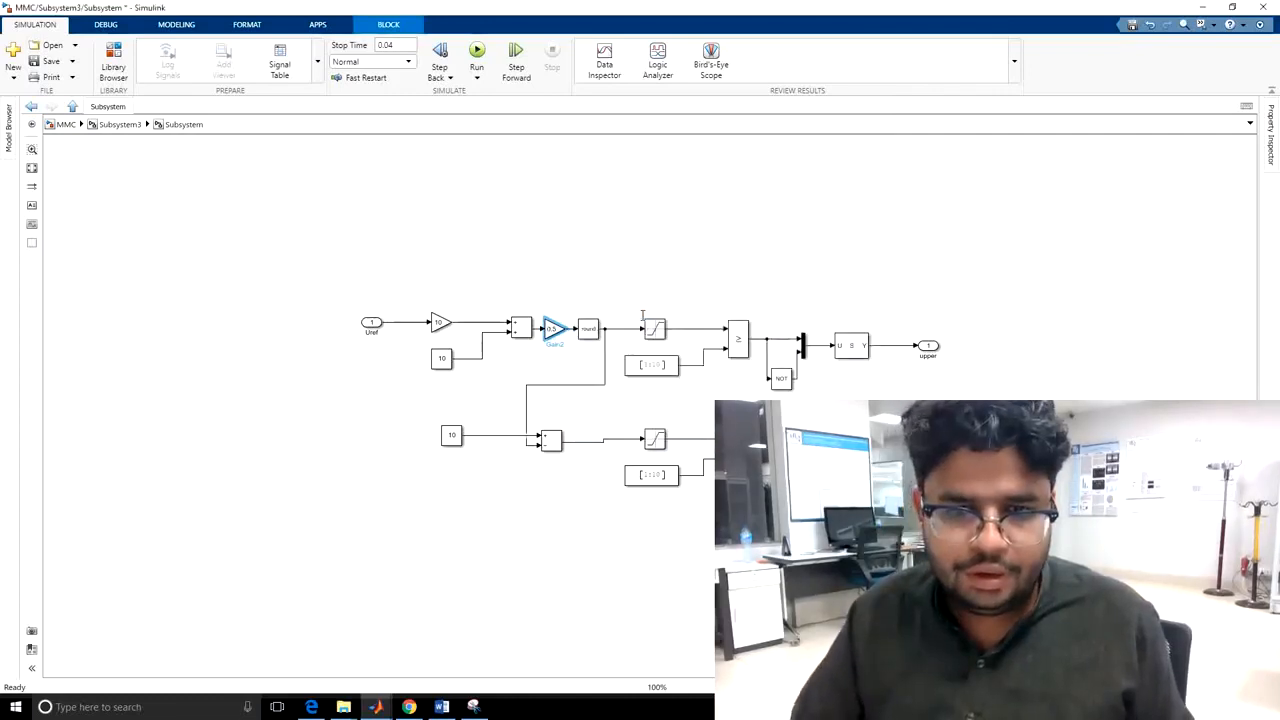
{"action": "left_click", "coordinate": [655, 285]}
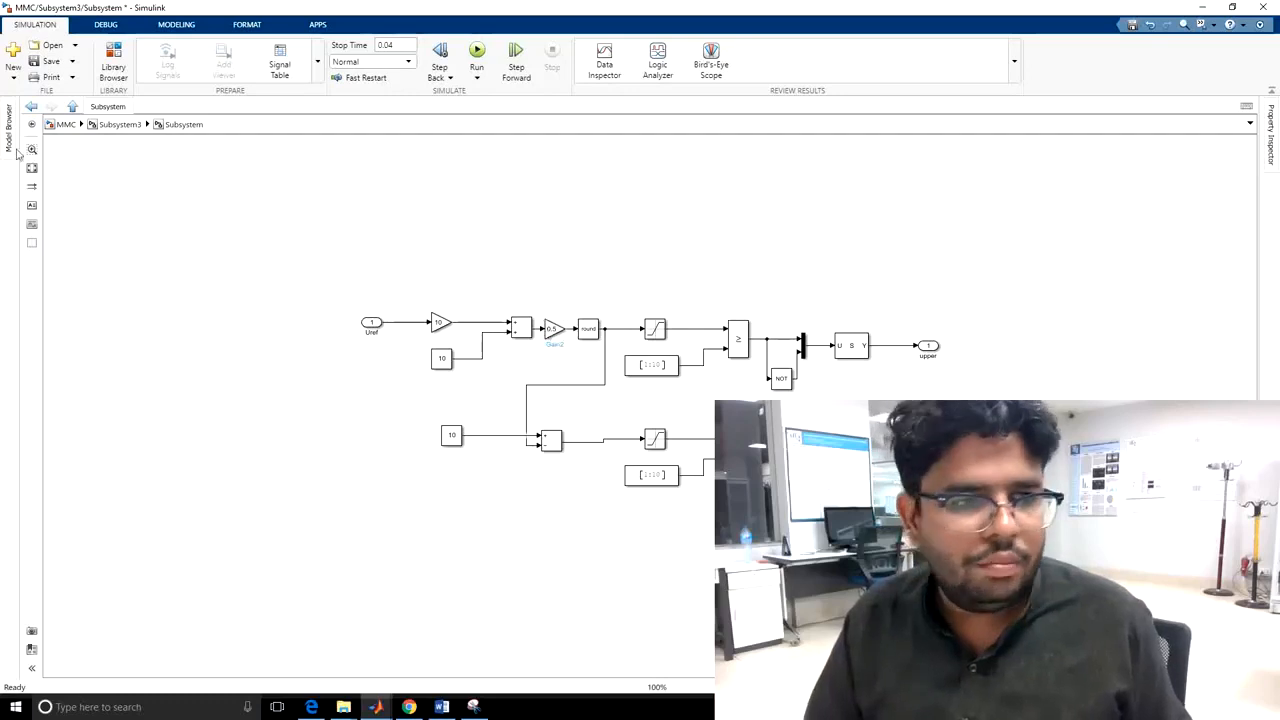
Simulate the model from the top level, examine the output voltage waveform in the Vout scope, and close the scope
{"action": "left_click", "coordinate": [65, 124]}
{"action": "left_click", "coordinate": [477, 52]}
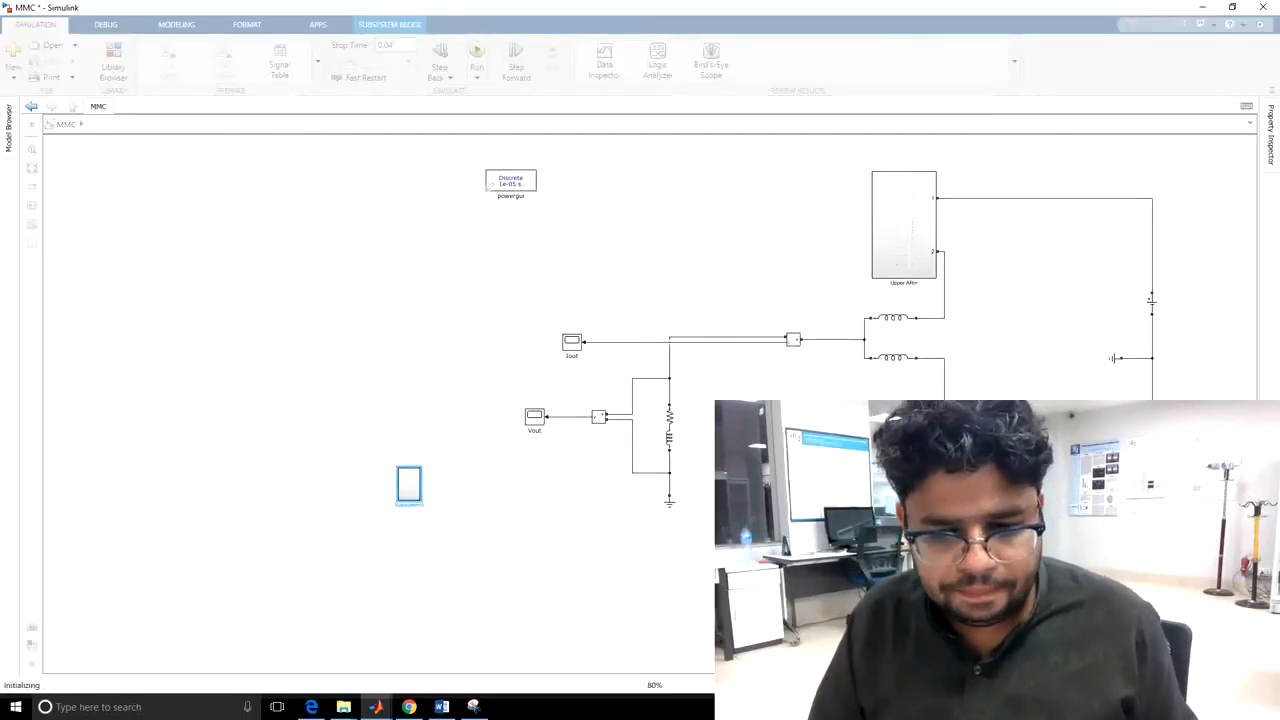
{"action": "double_click", "coordinate": [536, 421]}
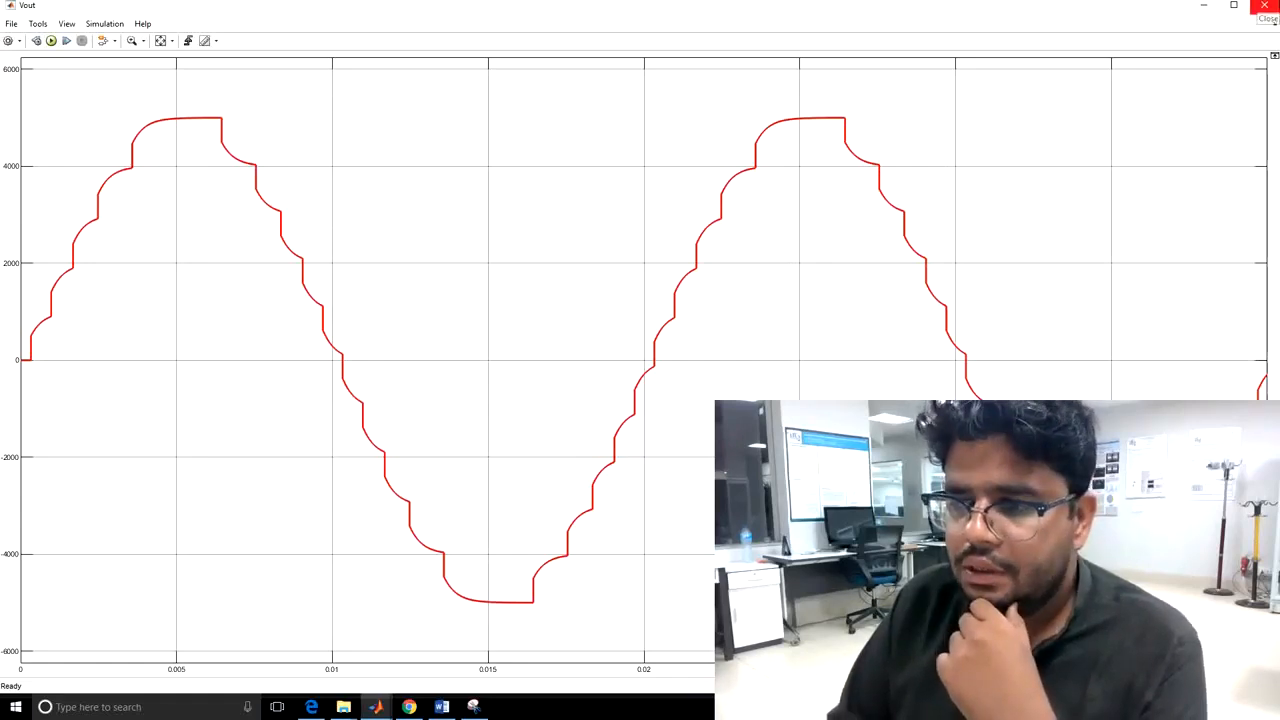
{"action": "left_click", "coordinate": [1264, 5]}
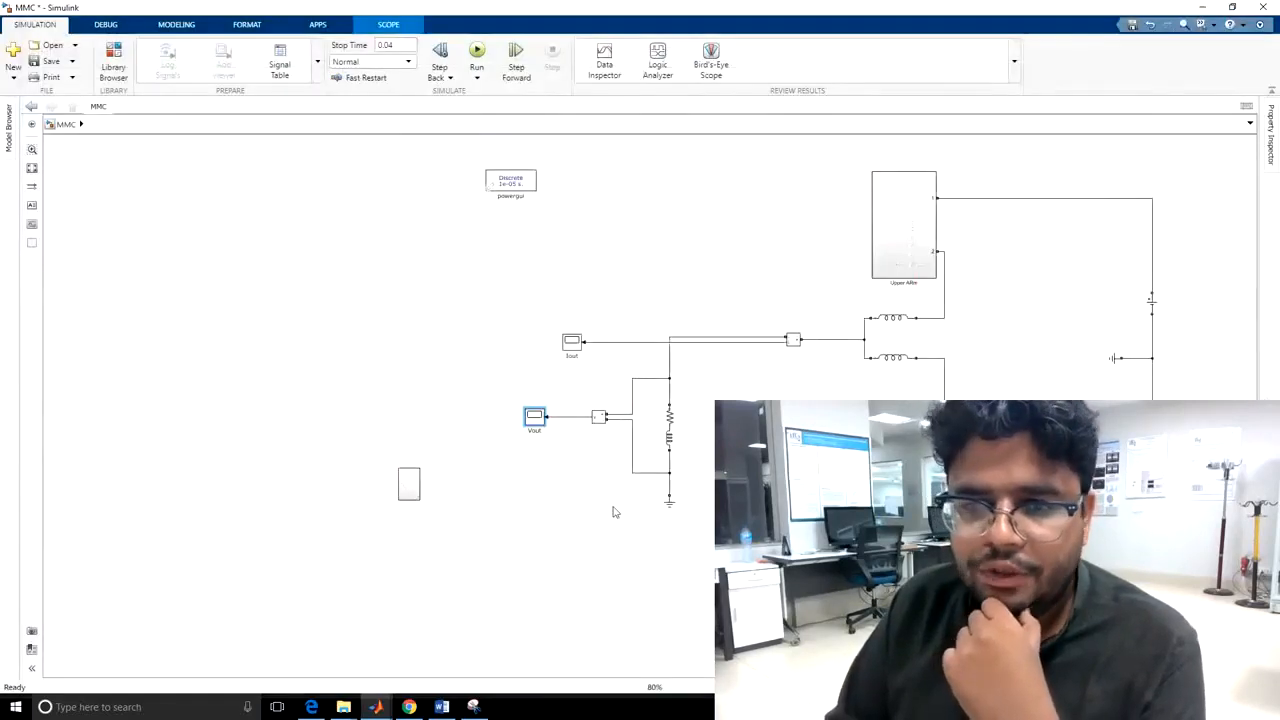
Review the upper and lower control paths with the added 0.5 gain inside Subsystem3's nested subsystem, and return to the top-level model
{"action": "double_click", "coordinate": [410, 485]}
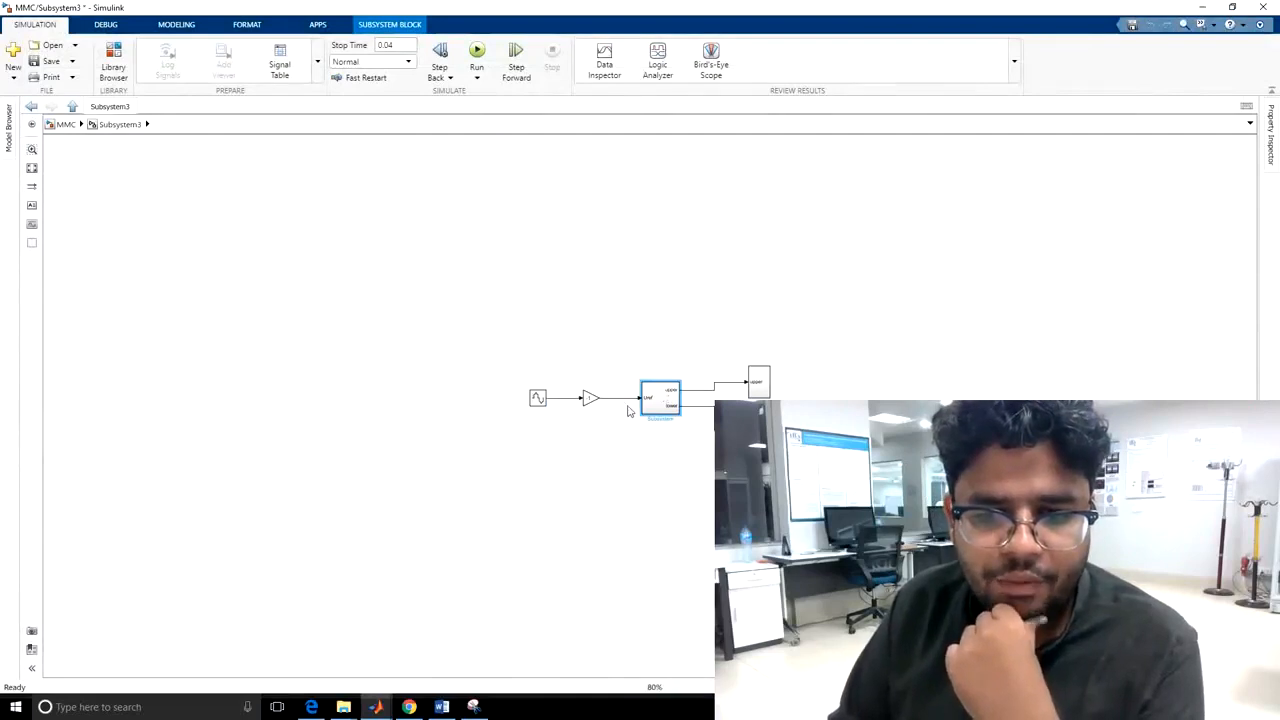
{"action": "double_click", "coordinate": [670, 398]}
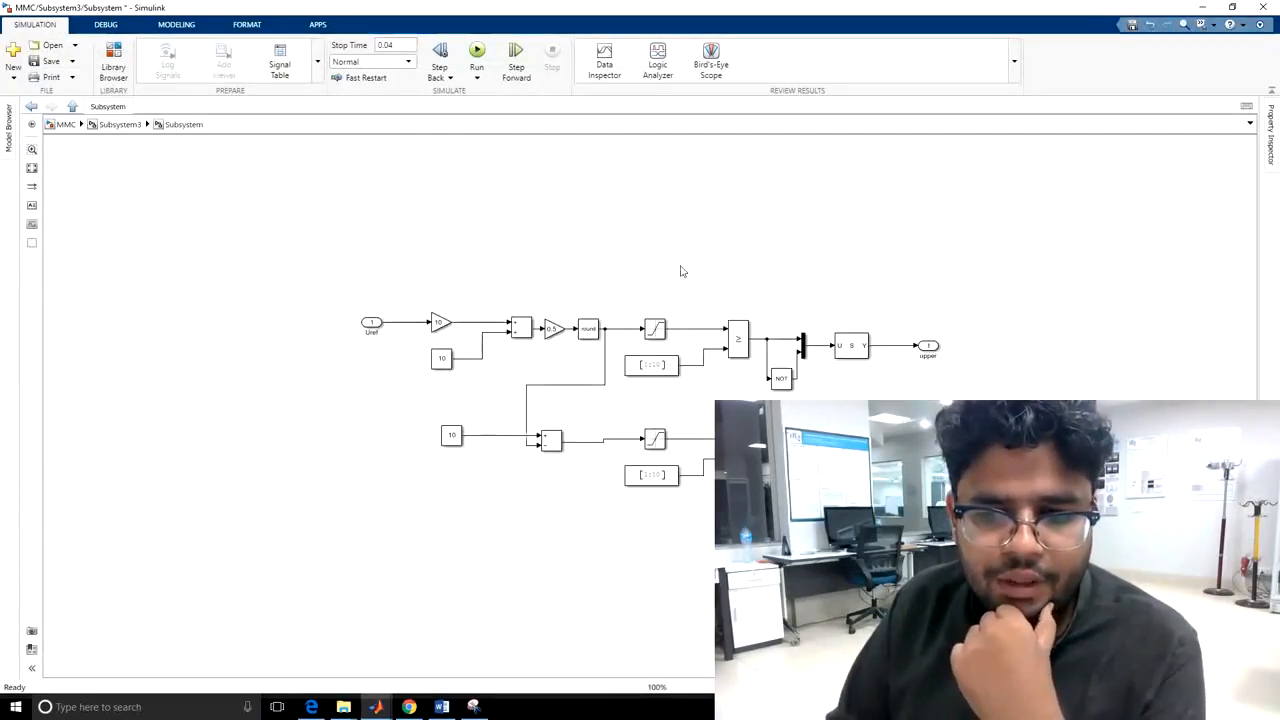
{"action": "left_click", "coordinate": [66, 124]}
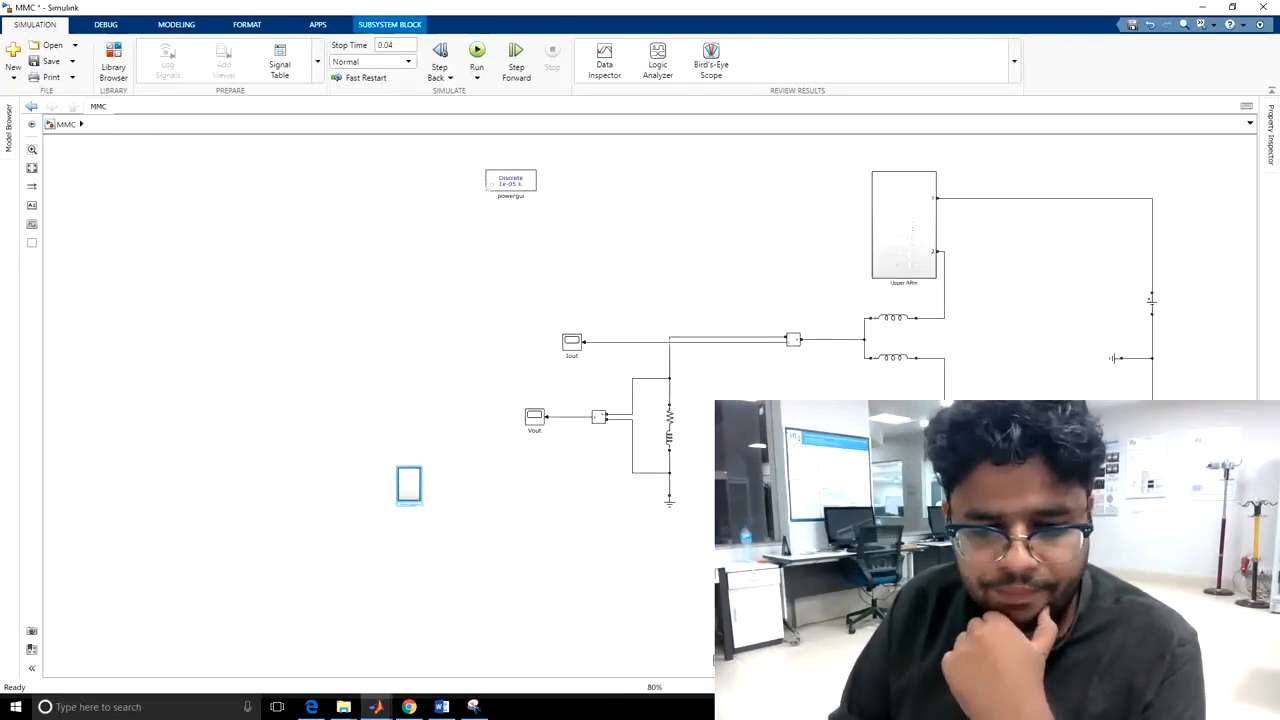